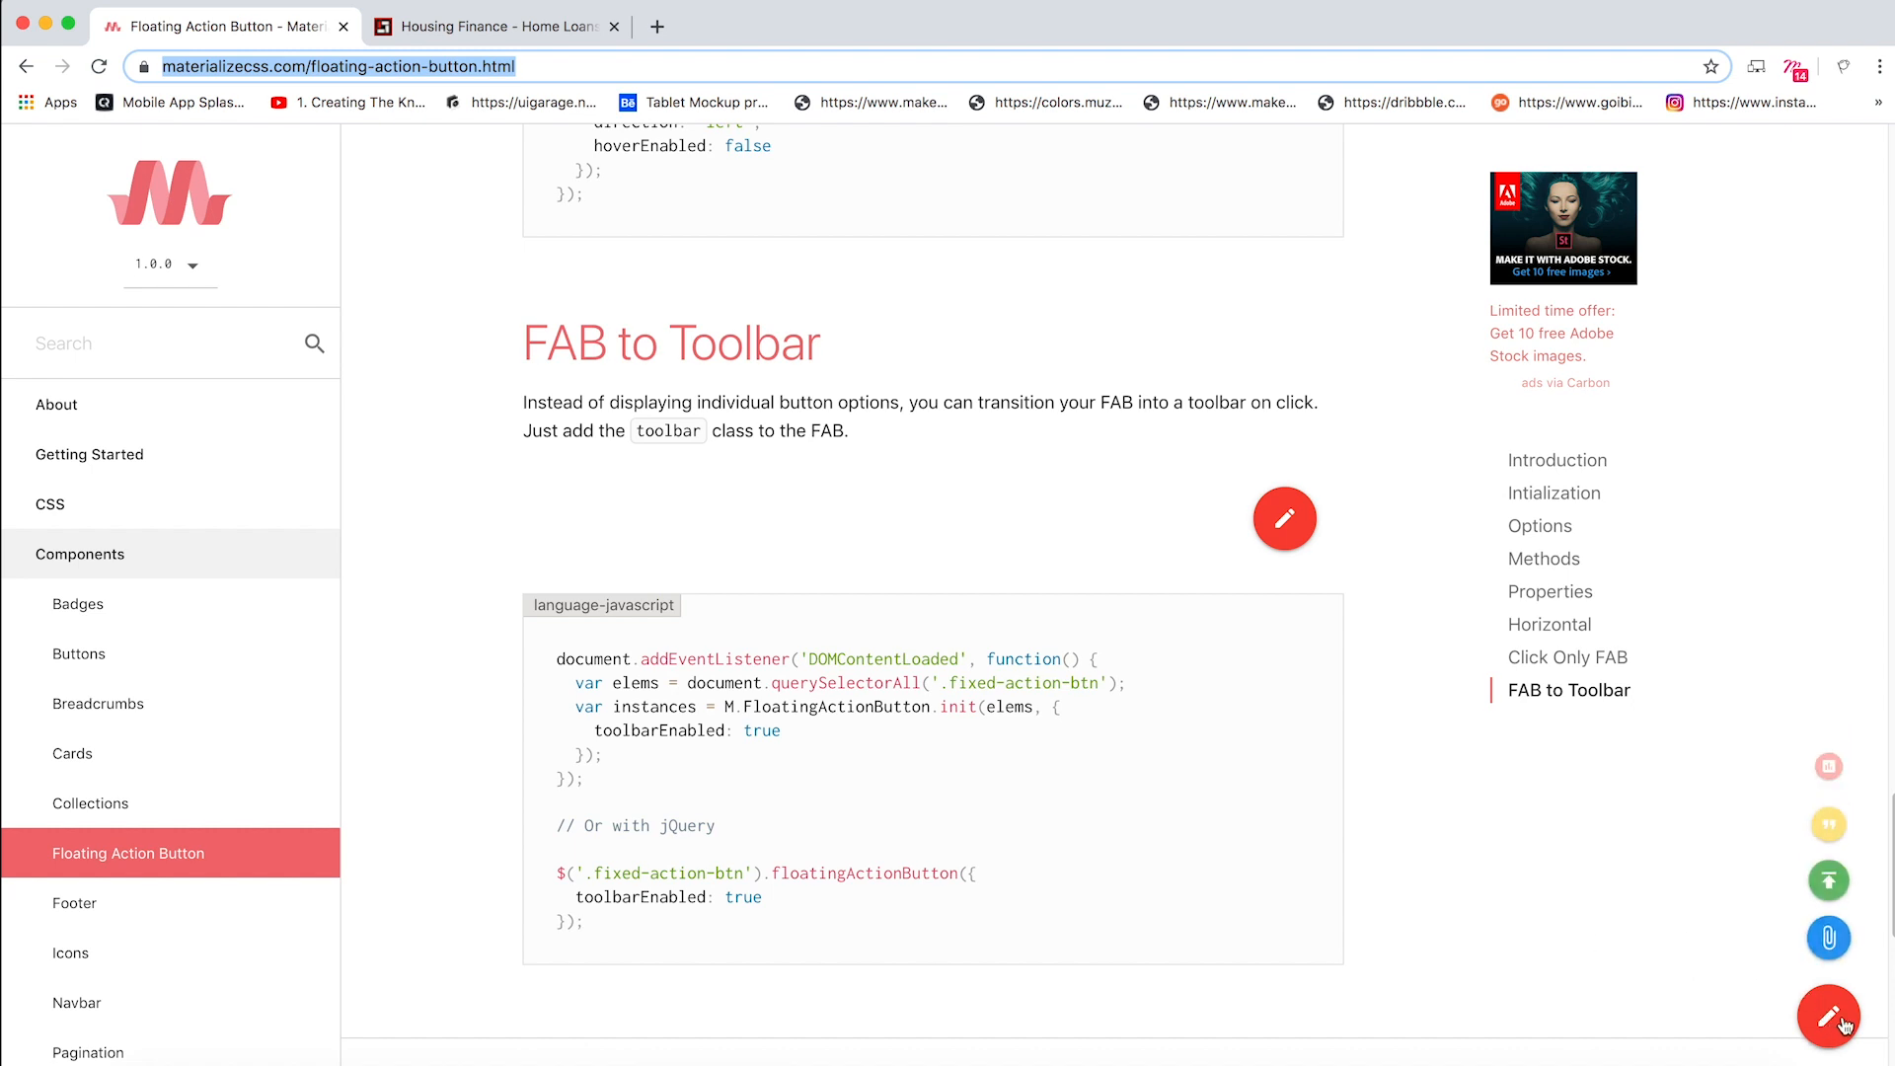
- Examine the Materialize floating action button examples, from FAB to Toolbar up to the Horizontal FAB demo
{"action": "mouse_move", "coordinate": [1820, 1011]}
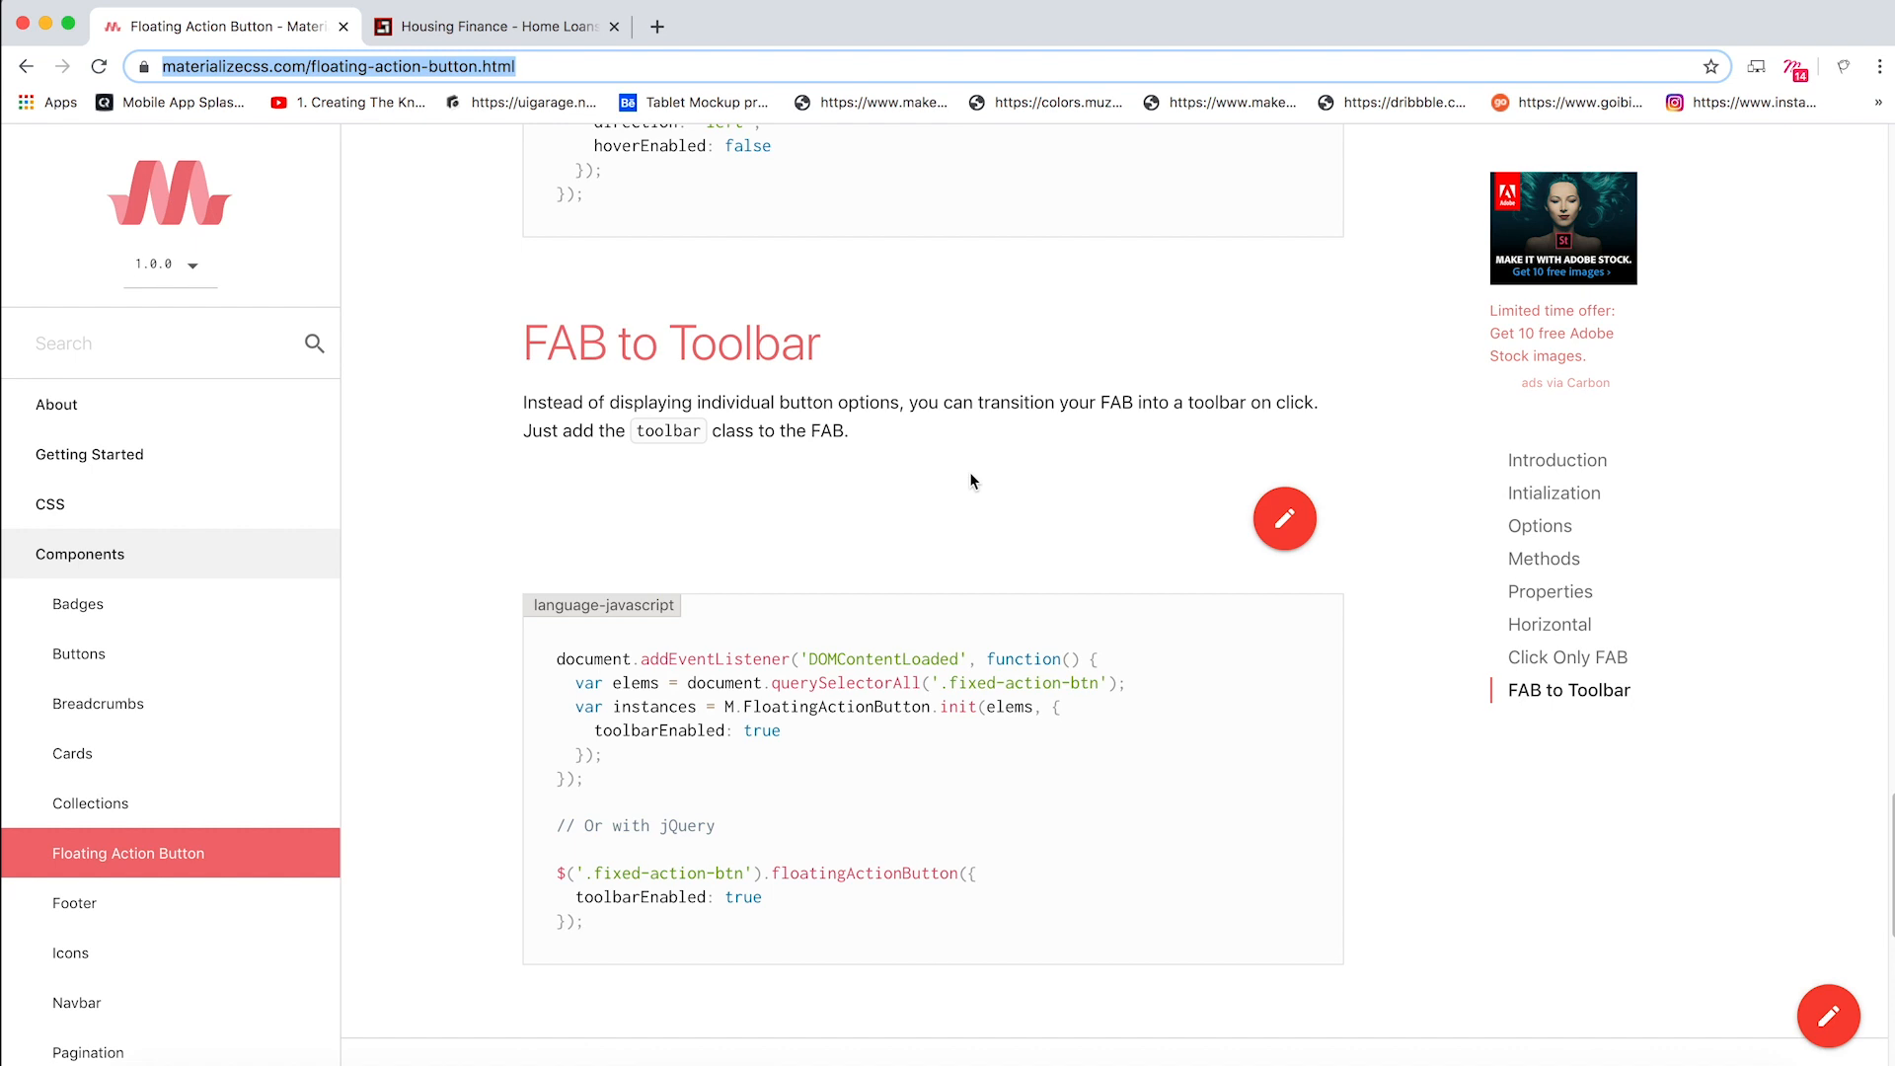
{"action": "scroll", "coordinate": [986, 493], "scroll_direction": "down", "scroll_amount": 1}
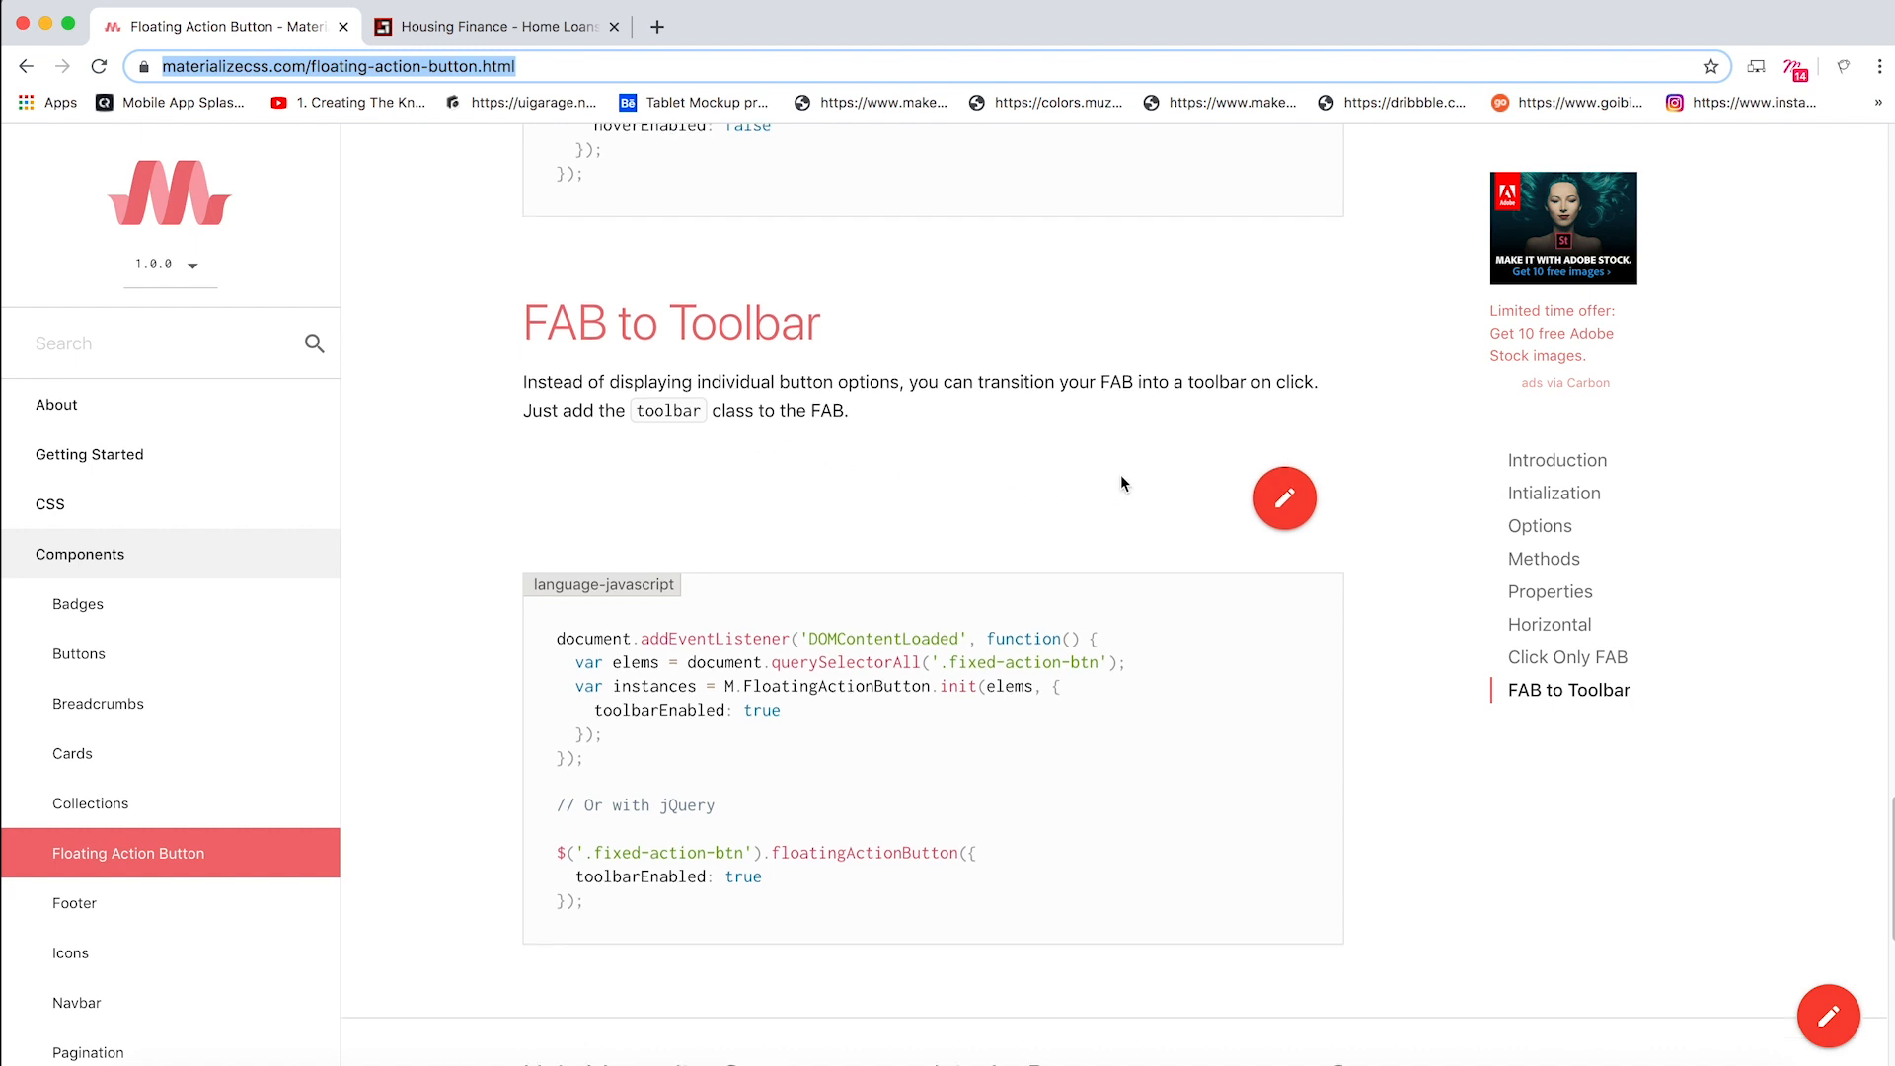
{"action": "scroll", "coordinate": [1241, 567], "scroll_direction": "down", "scroll_amount": 10}
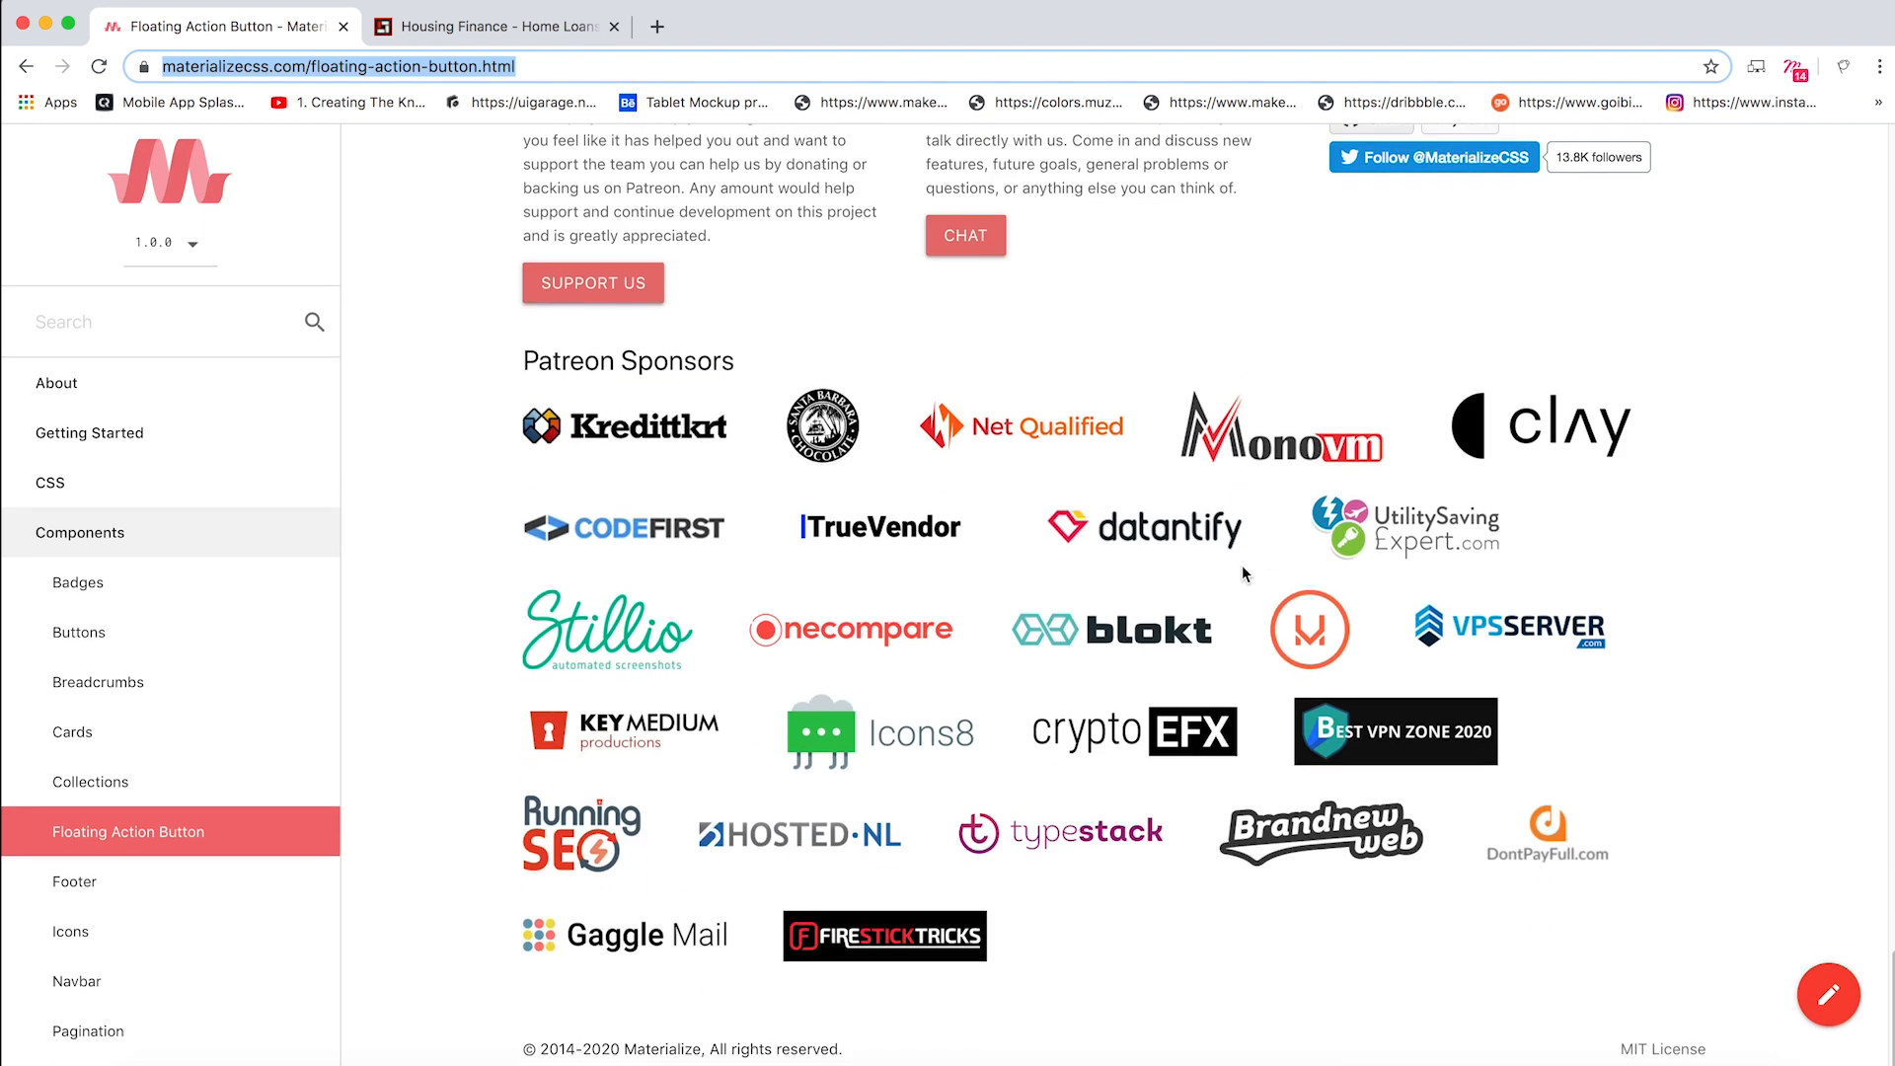
{"action": "scroll", "coordinate": [1184, 524], "scroll_direction": "up", "scroll_amount": 15}
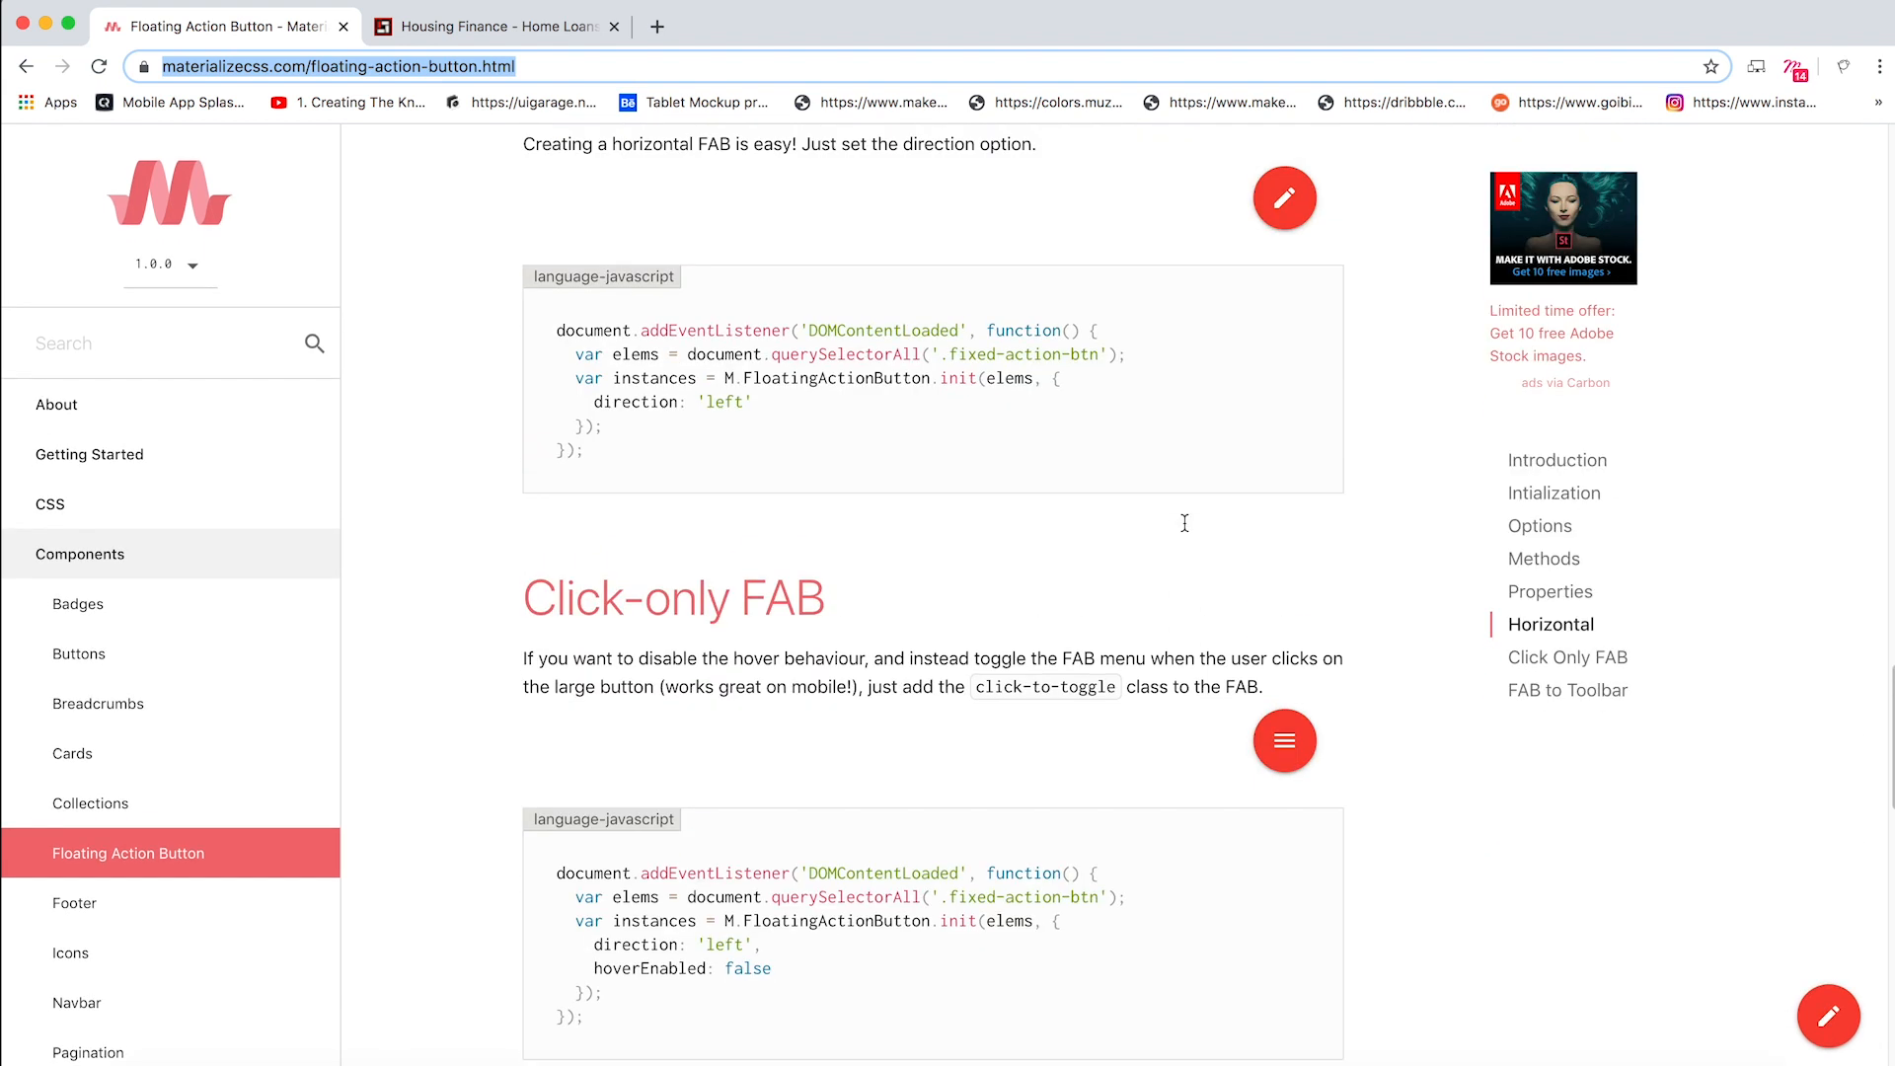
{"action": "scroll", "coordinate": [1184, 523], "scroll_direction": "up", "scroll_amount": 3}
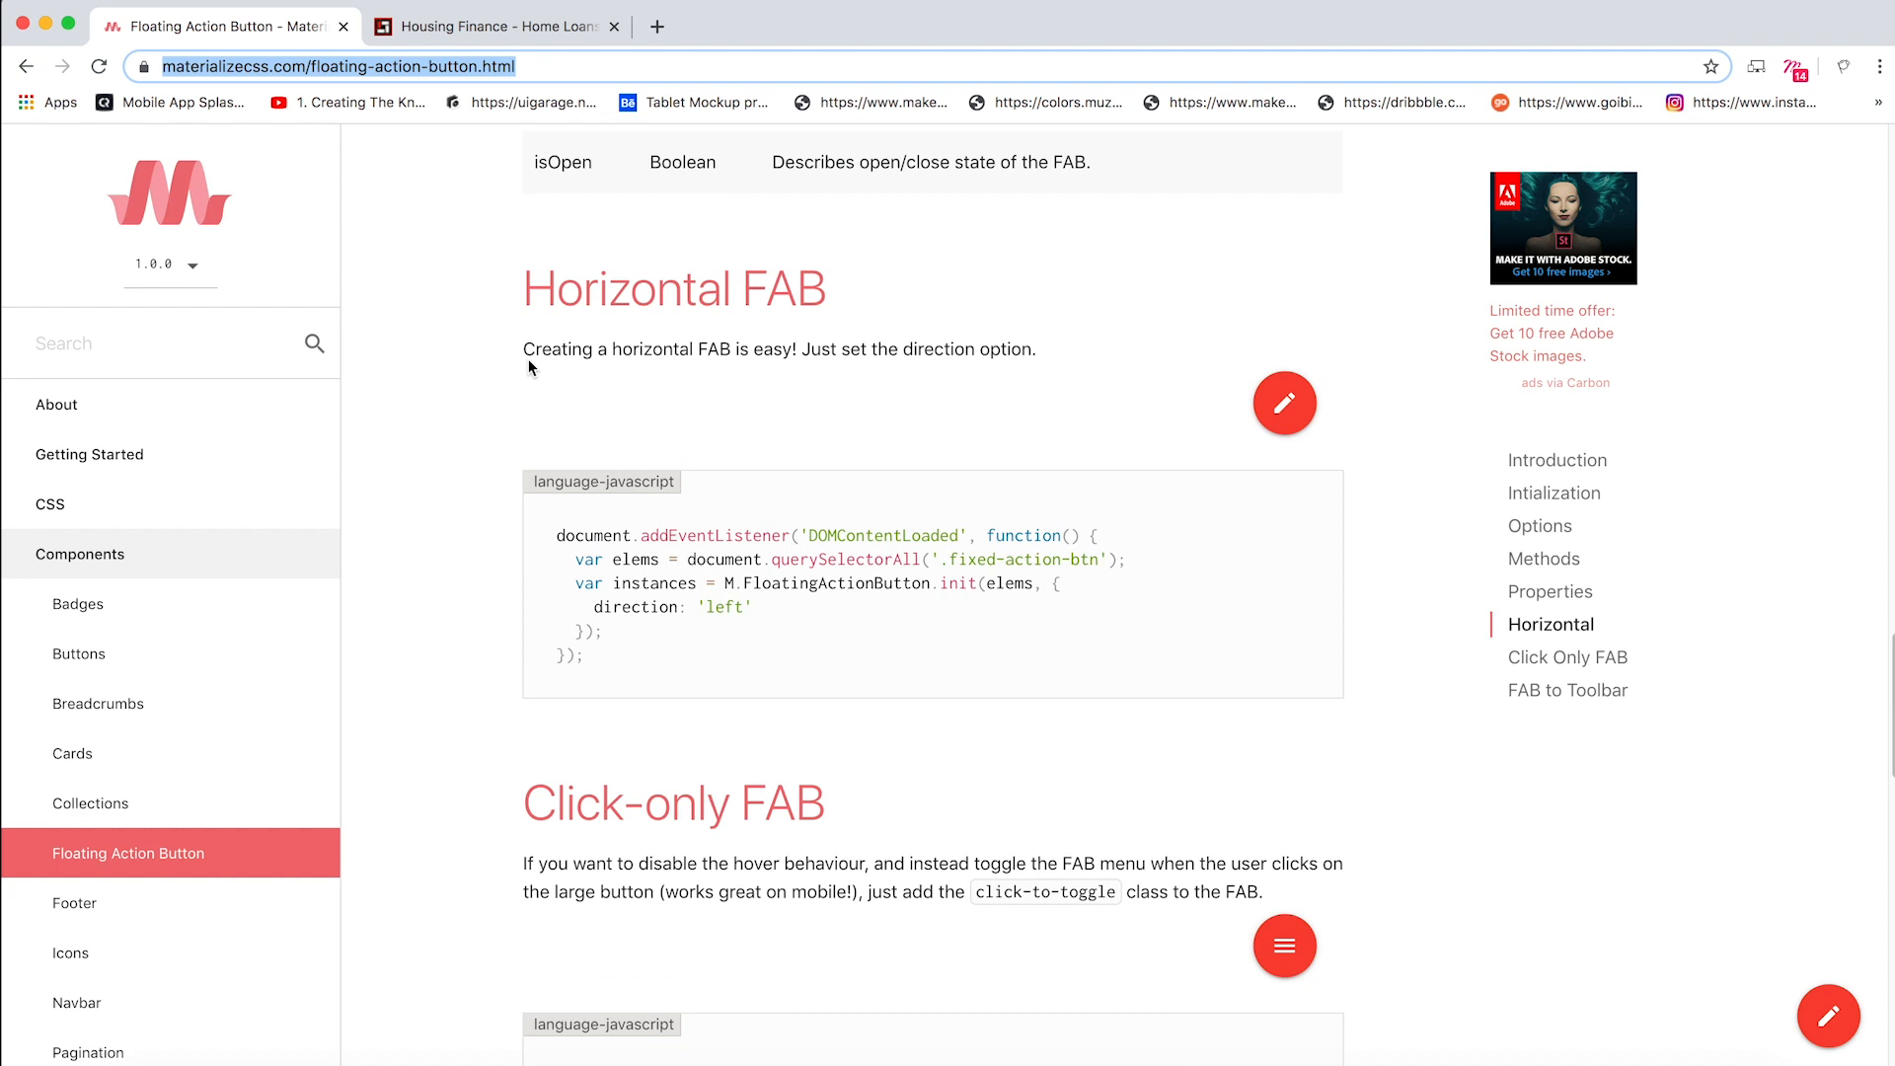
{"action": "mouse_move", "coordinate": [1287, 419]}
- Toggle the Click-only FAB demo open and closed, and try the Horizontal FAB demo
{"action": "scroll", "coordinate": [1365, 784], "scroll_direction": "down", "scroll_amount": 2}
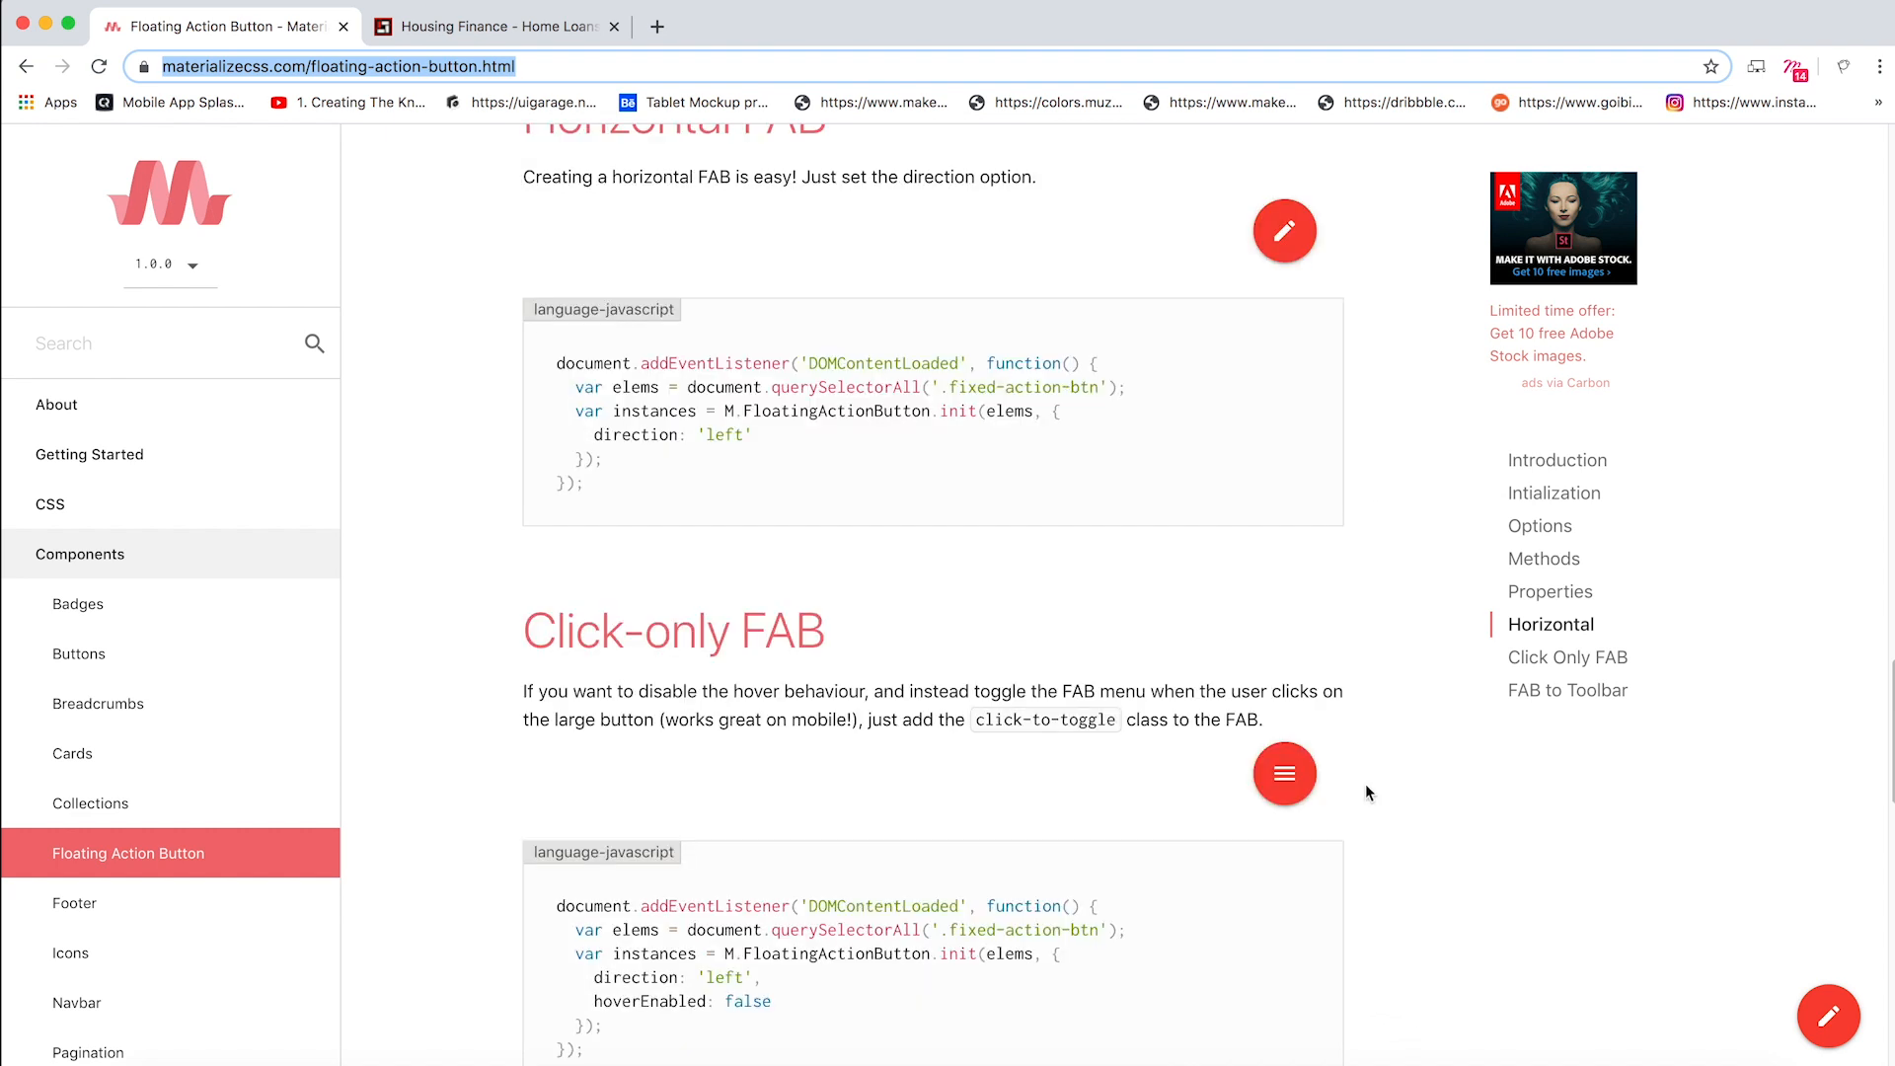
{"action": "left_click", "coordinate": [1290, 781]}
{"action": "left_click", "coordinate": [1281, 785]}
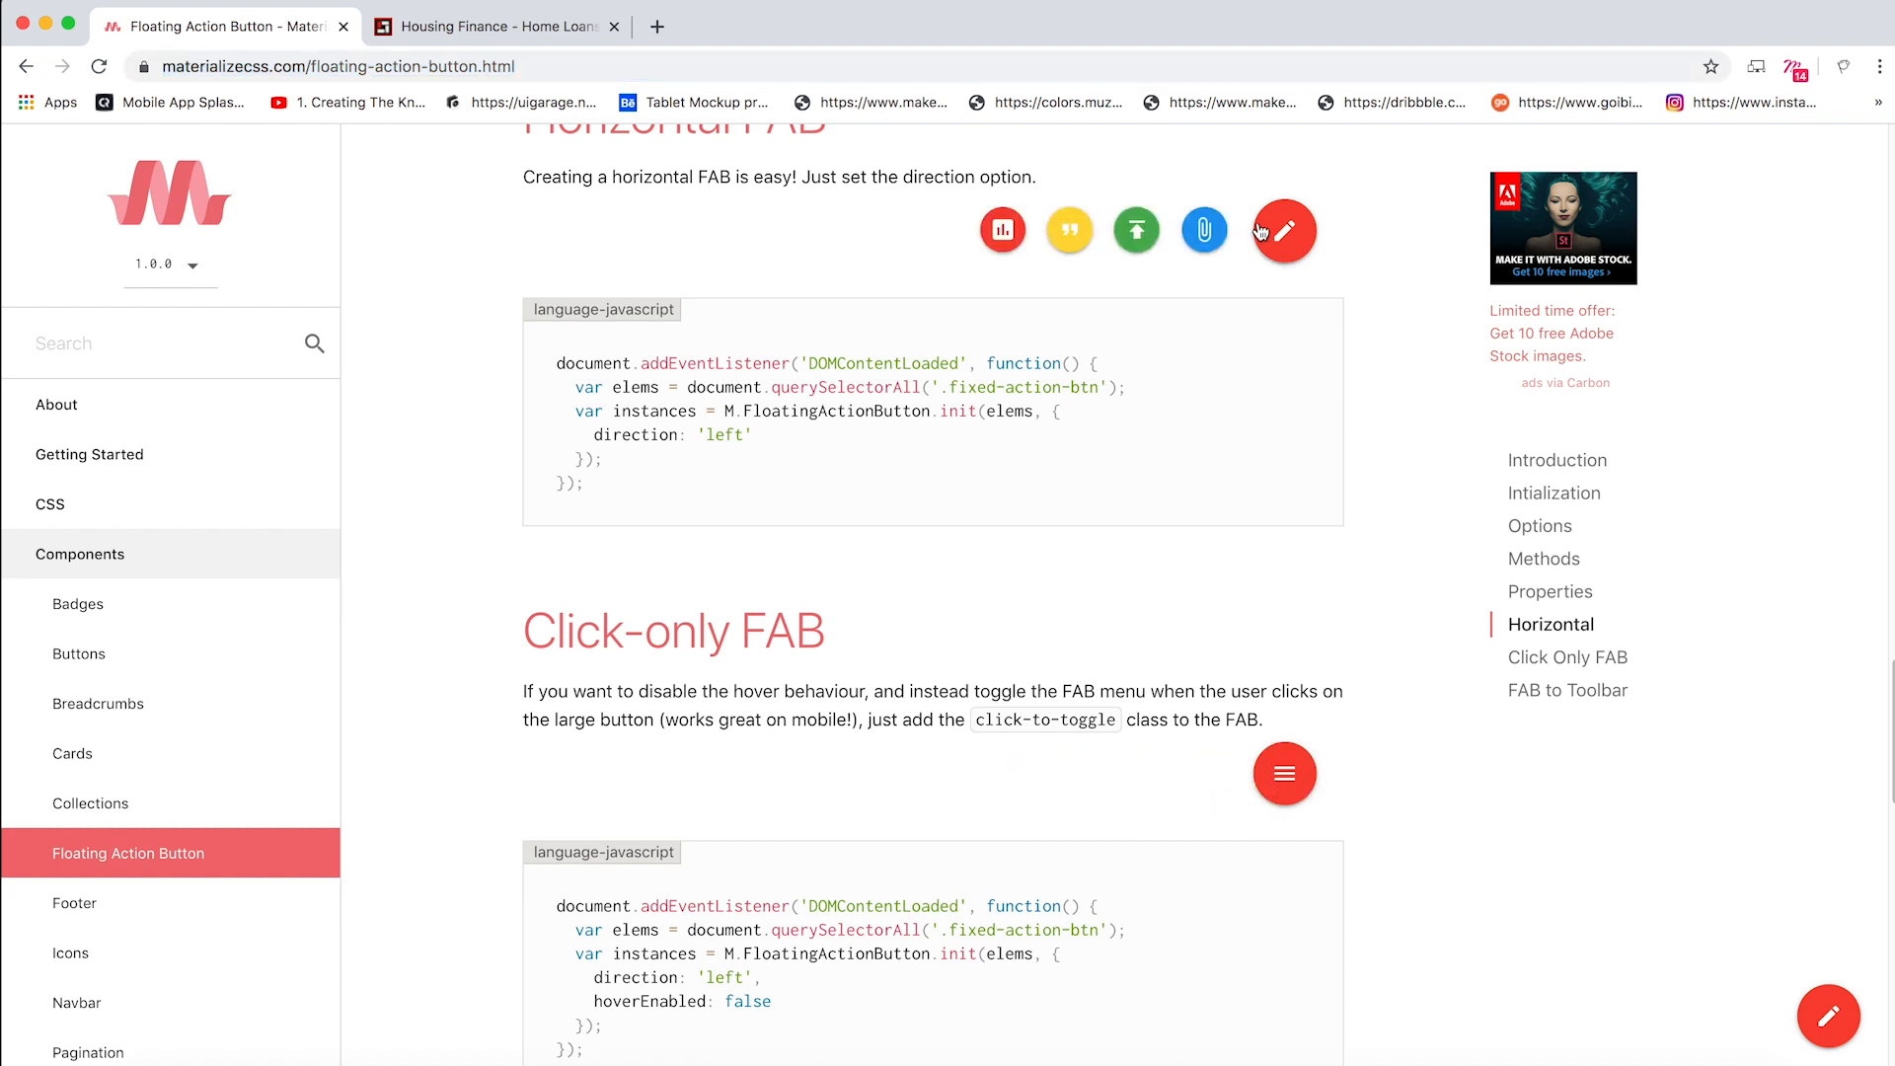
{"action": "scroll", "coordinate": [1299, 413], "scroll_direction": "up", "scroll_amount": 2}
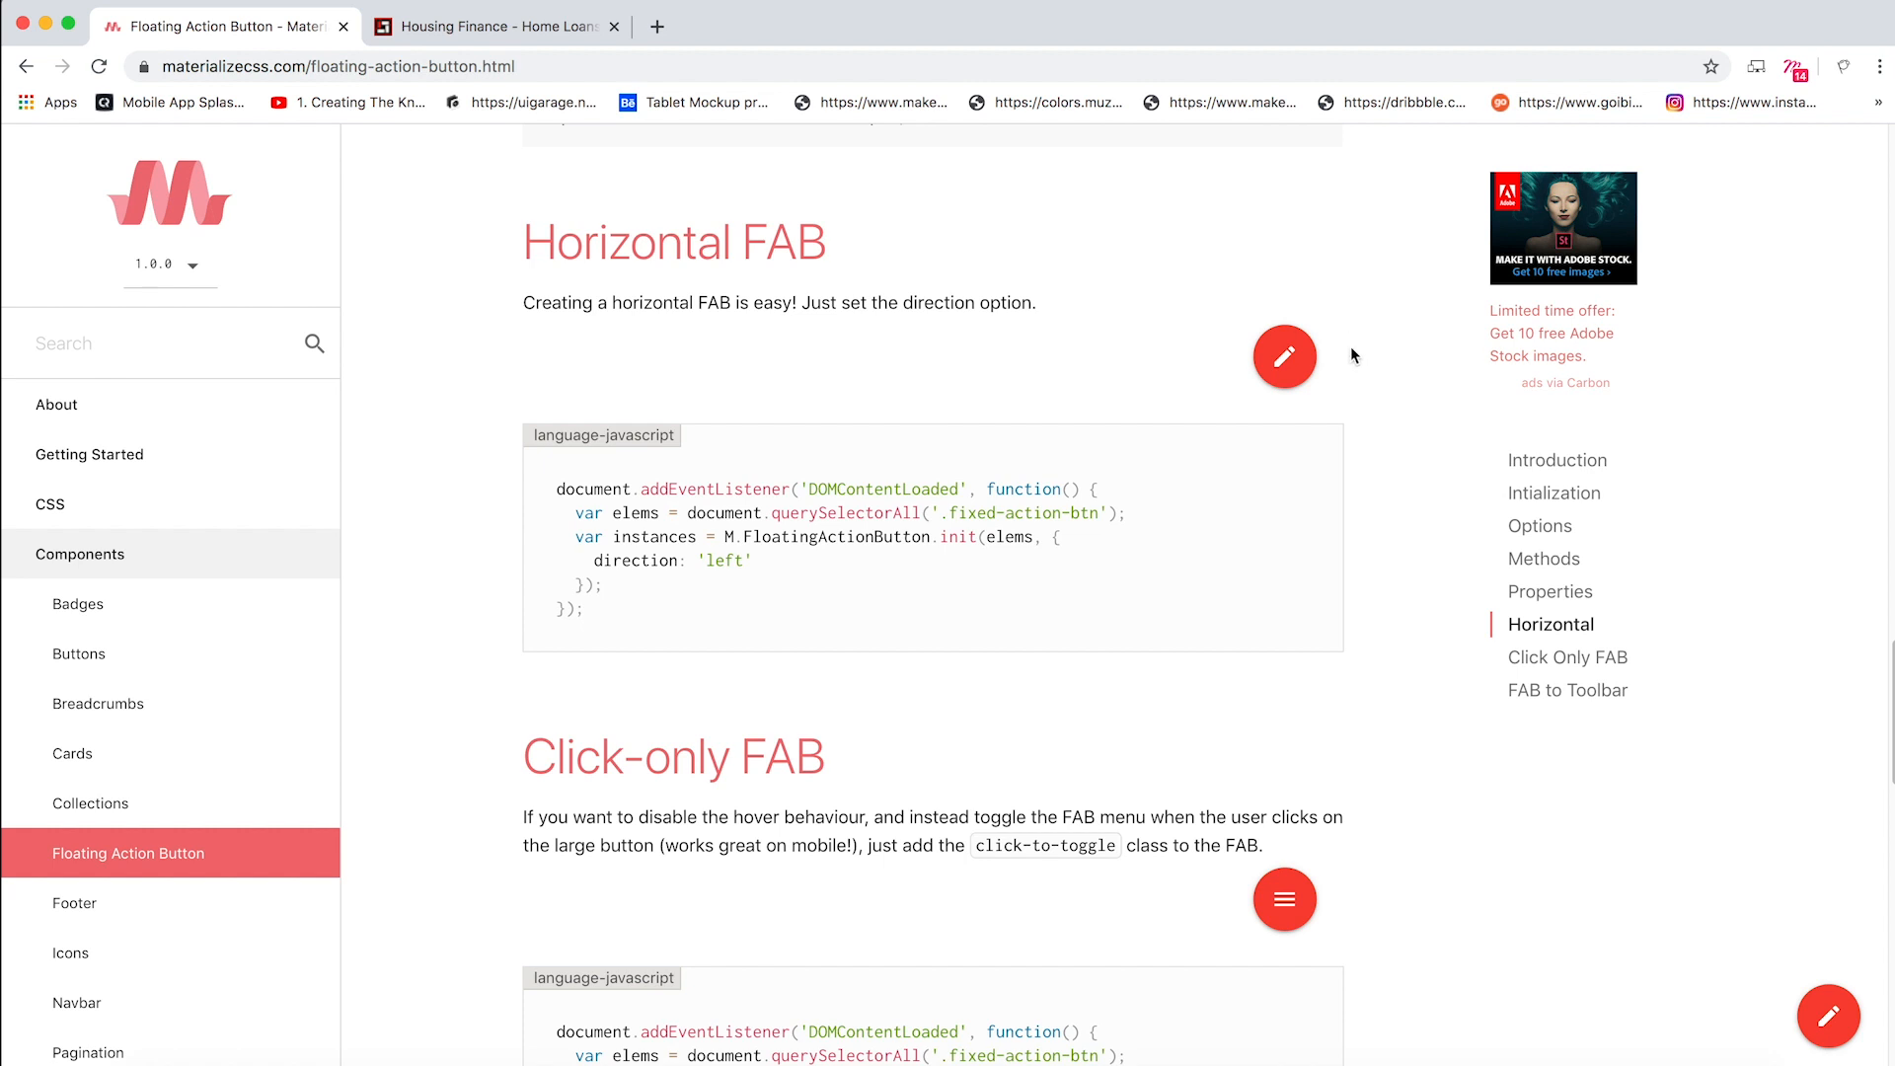
{"action": "mouse_move", "coordinate": [1288, 355]}
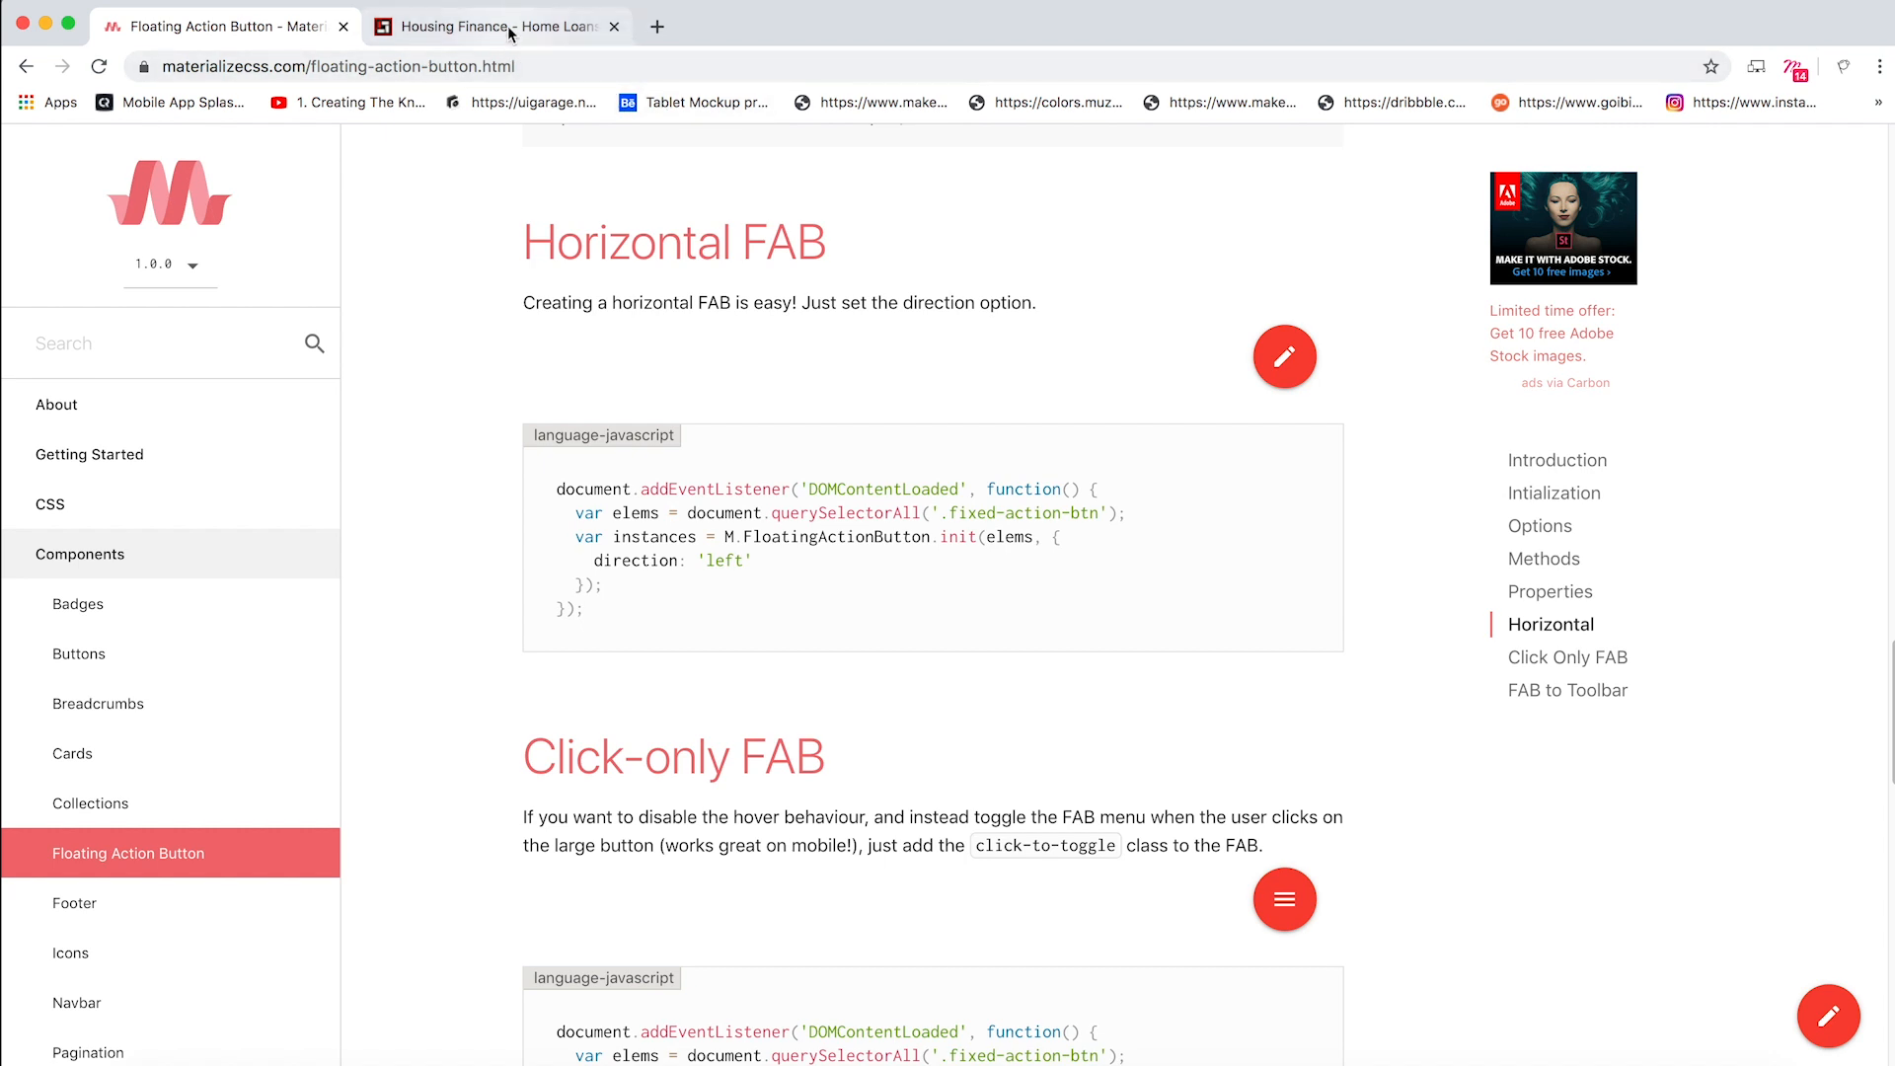
- Open the HDFC Housing Finance page and examine its home page with the floating contact options
{"action": "left_click", "coordinate": [505, 55]}
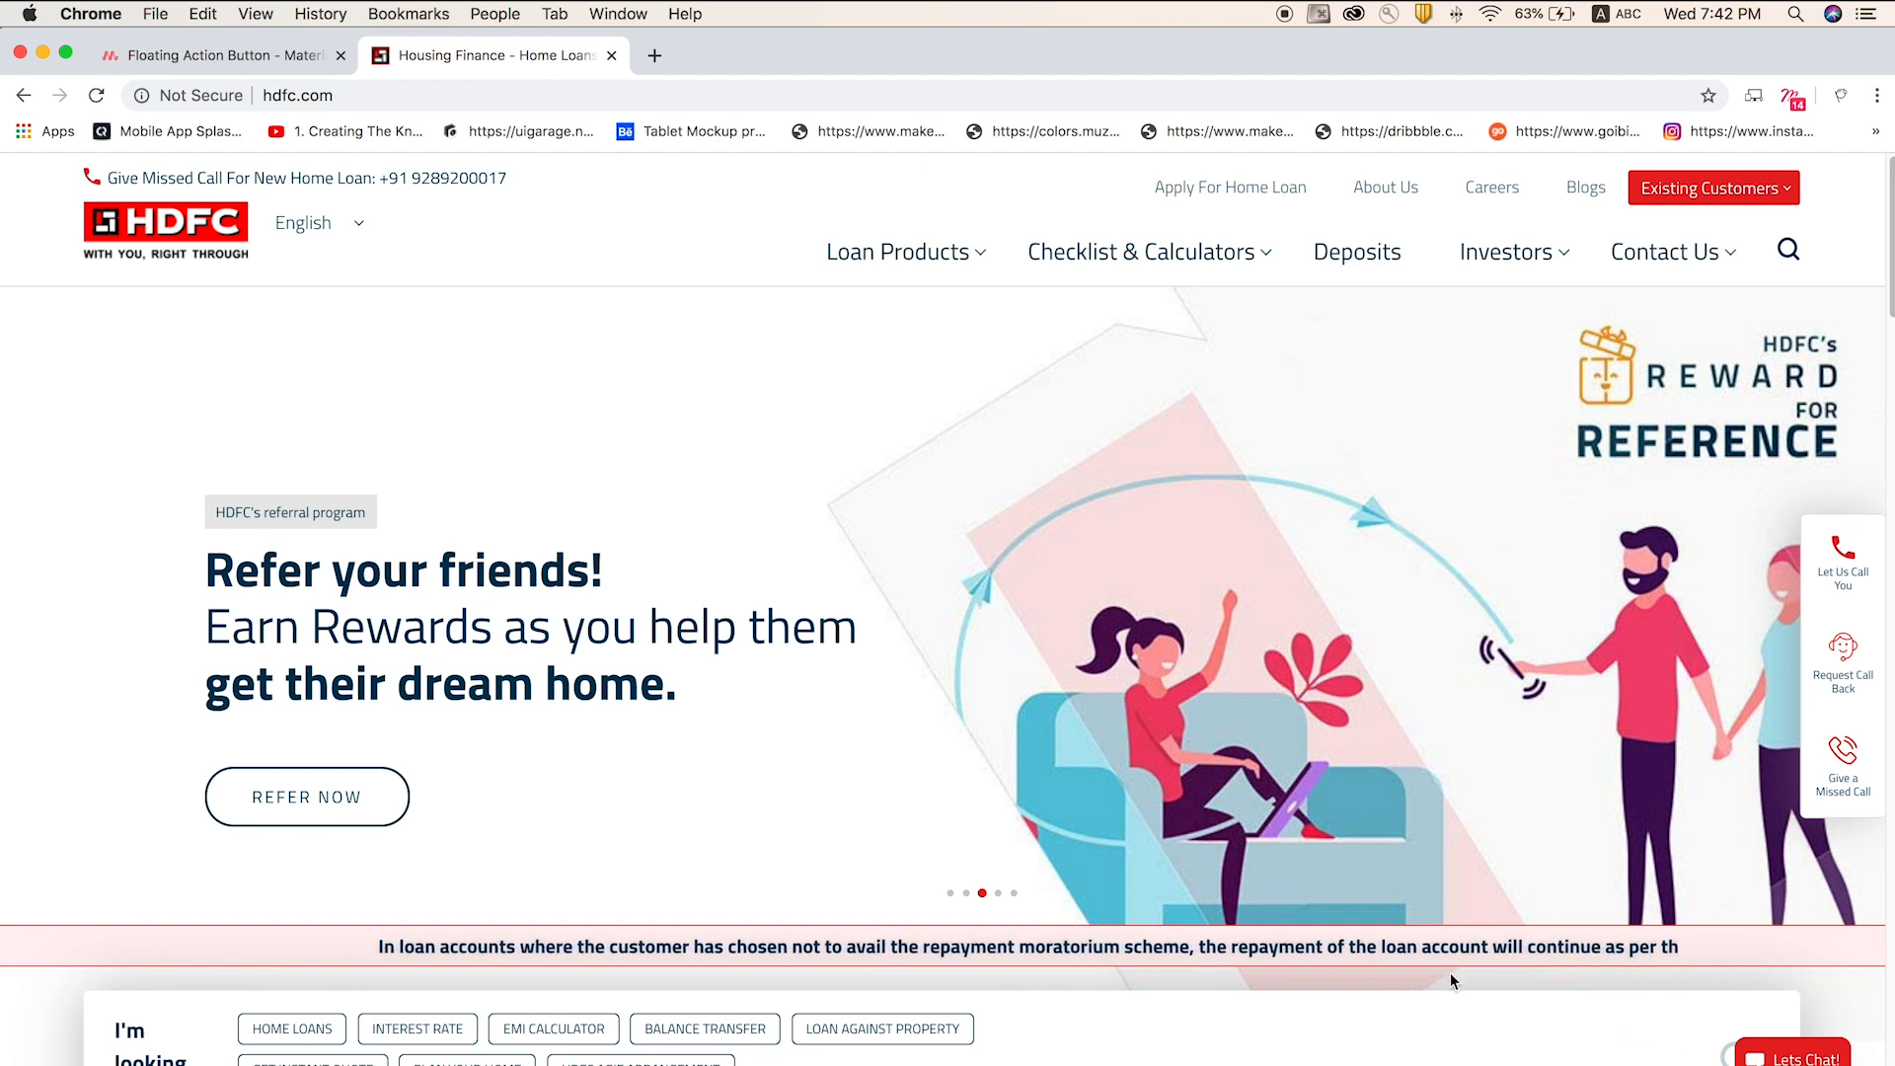
{"action": "scroll", "coordinate": [1451, 973], "scroll_direction": "down", "scroll_amount": 3}
{"action": "scroll", "coordinate": [1452, 971], "scroll_direction": "down", "scroll_amount": 1}
{"action": "scroll", "coordinate": [1453, 969], "scroll_direction": "up", "scroll_amount": 2}
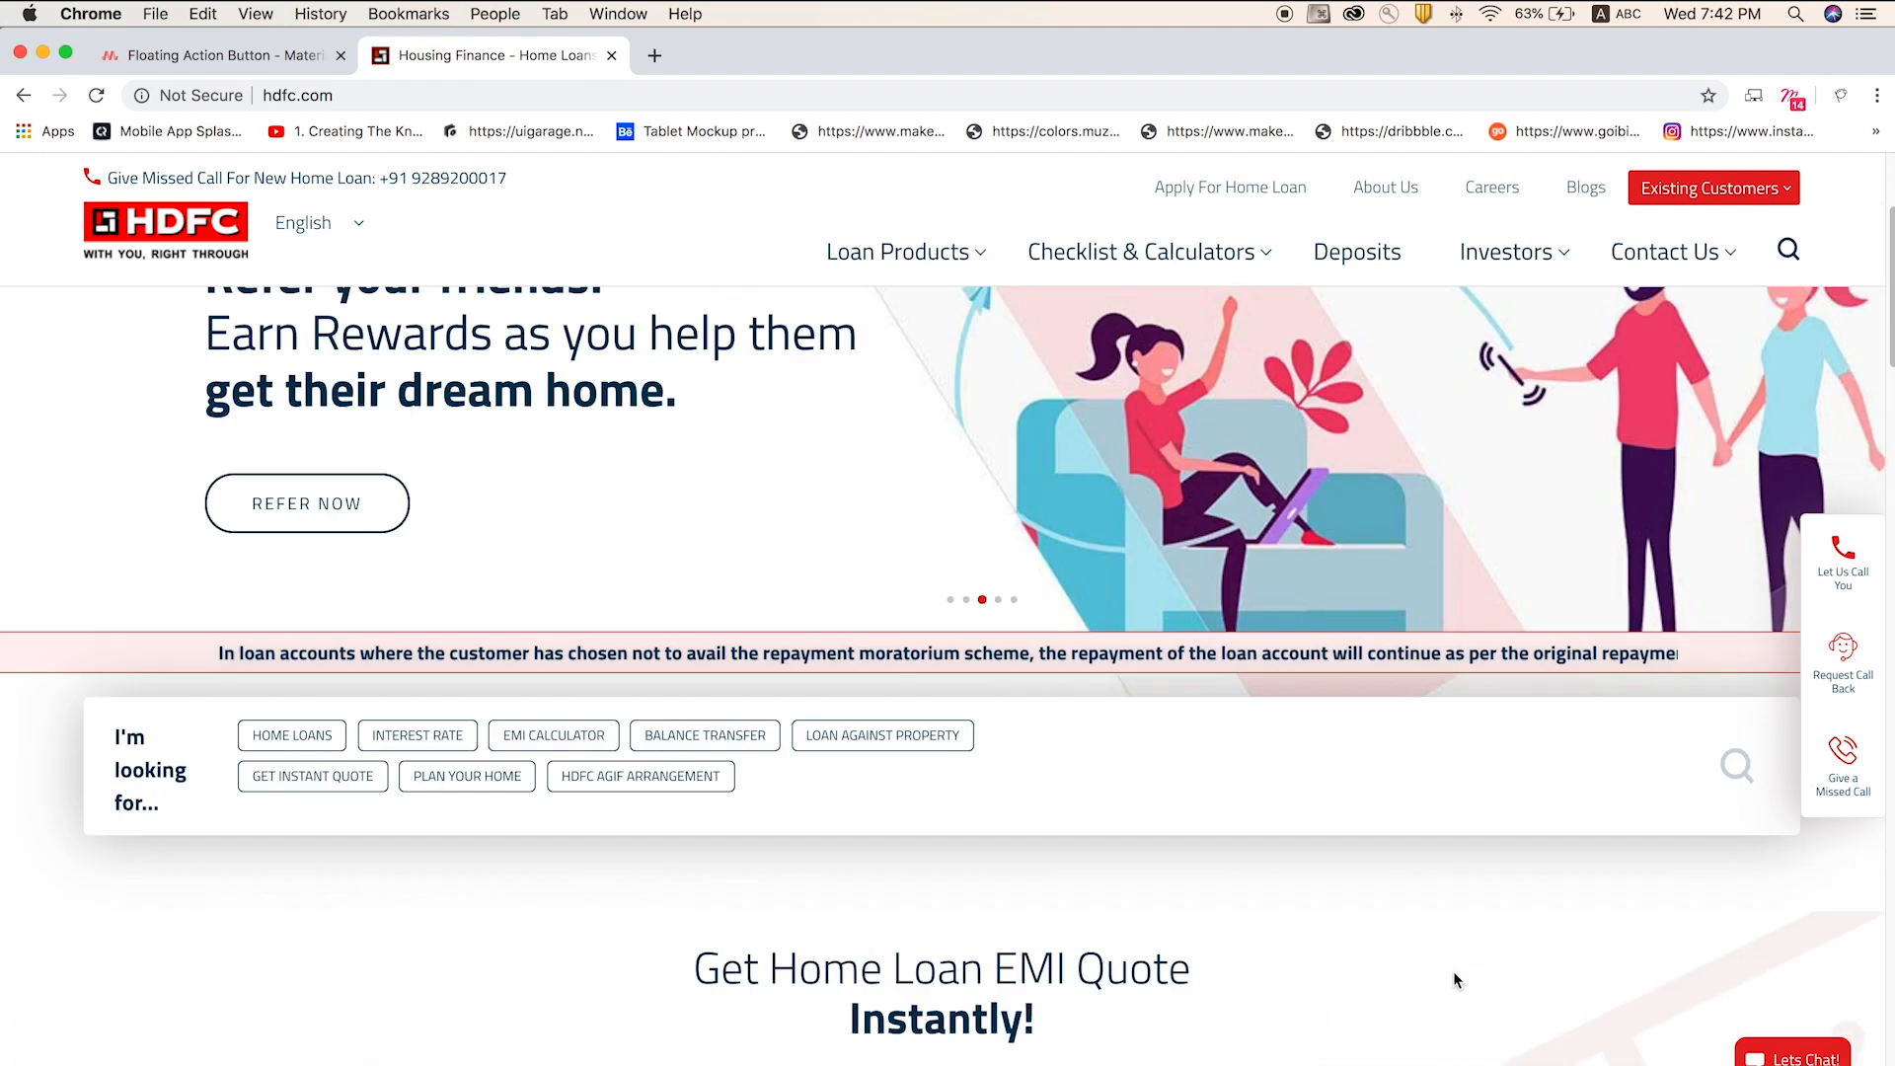
{"action": "scroll", "coordinate": [1453, 971], "scroll_direction": "up", "scroll_amount": 3}
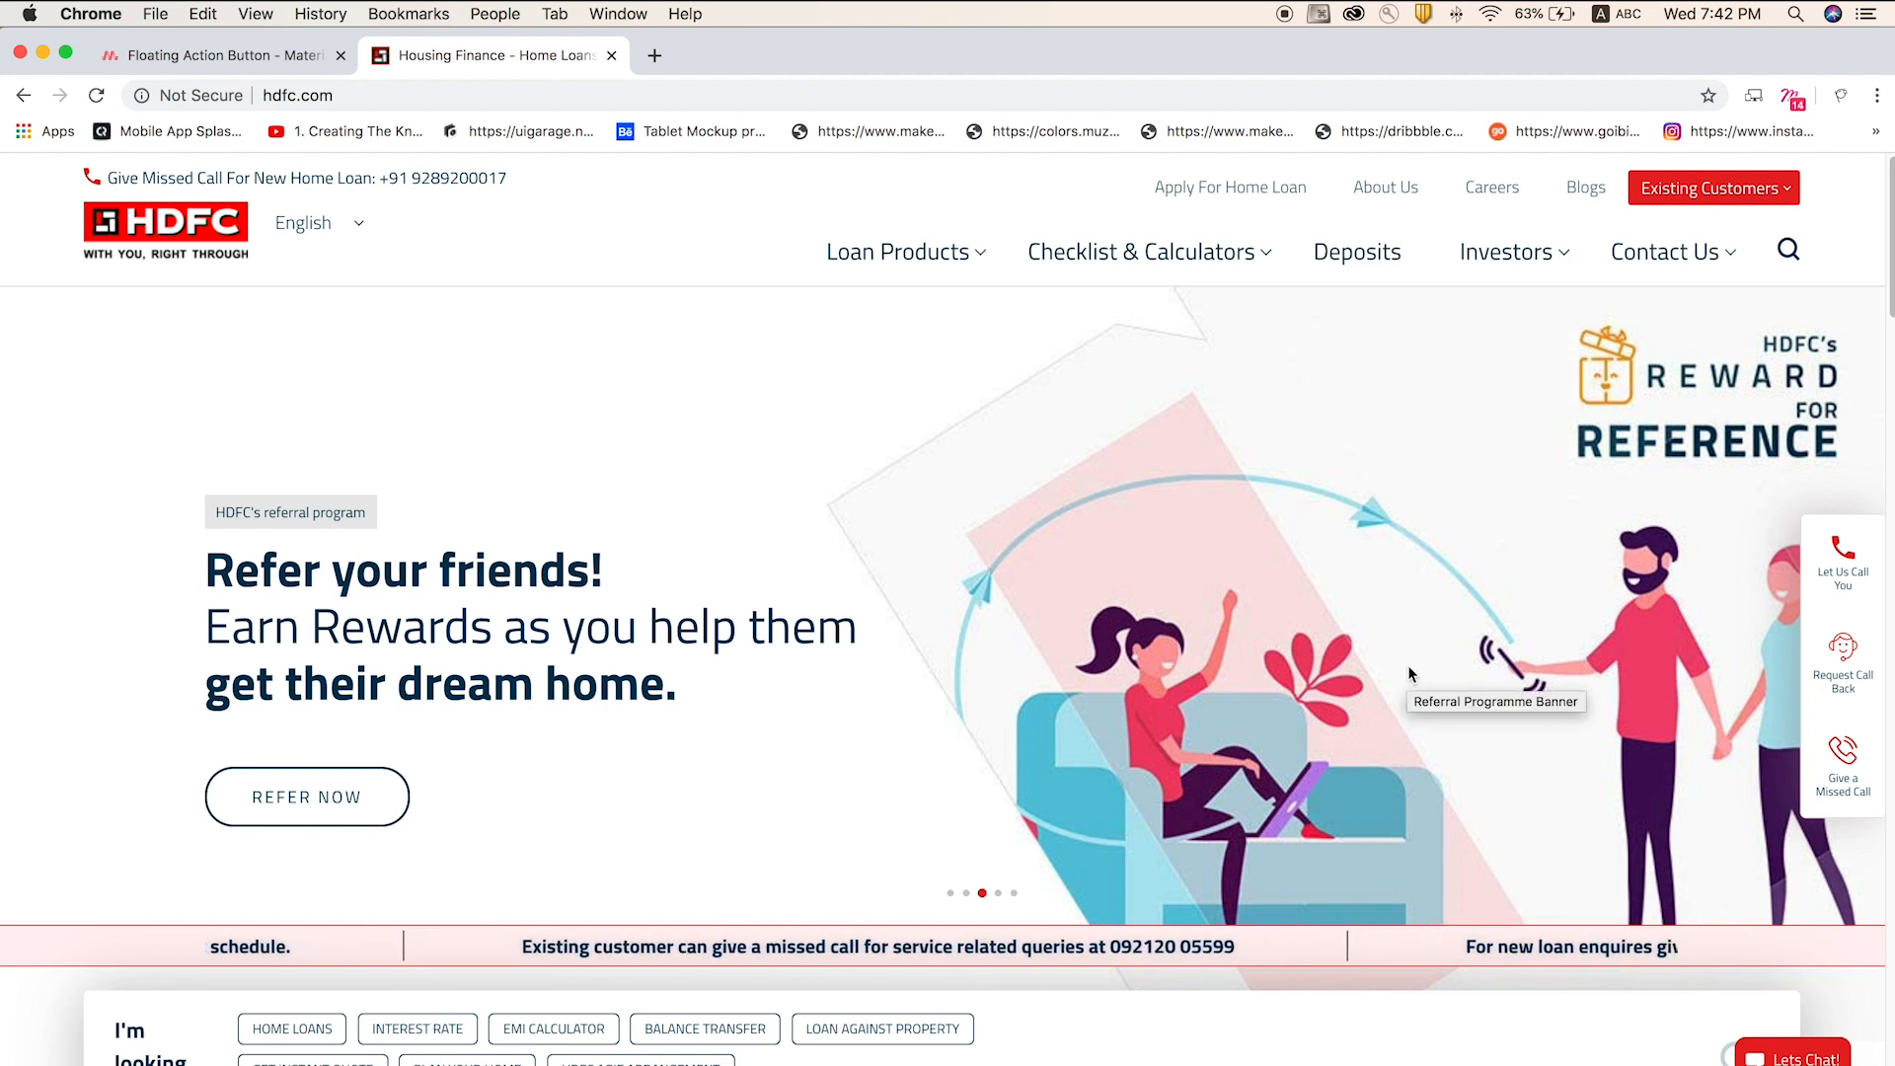
- Switch to the Floating document in Adobe XD and preview the Android Tablet – 1 artboard
{"action": "left_click", "coordinate": [718, 728]}
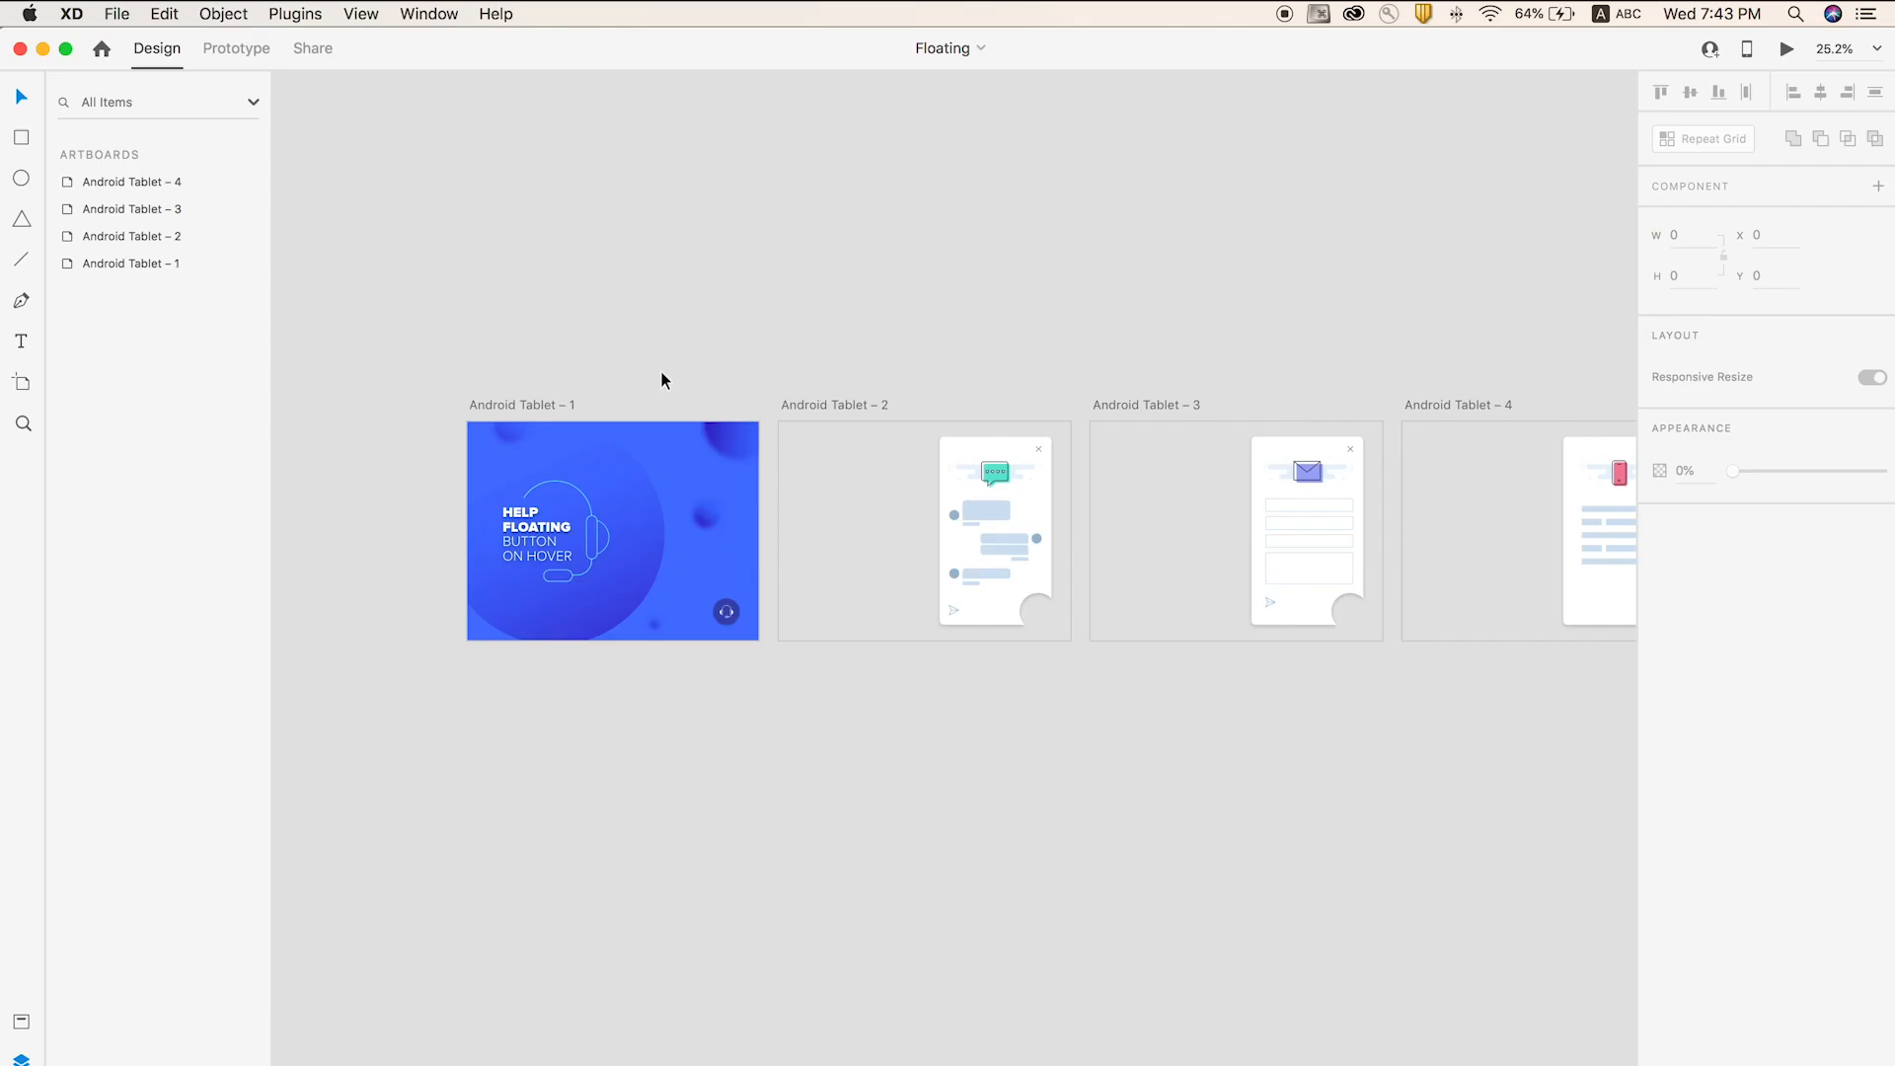
{"action": "scroll", "coordinate": [856, 578], "scroll_direction": "down", "scroll_amount": 3}
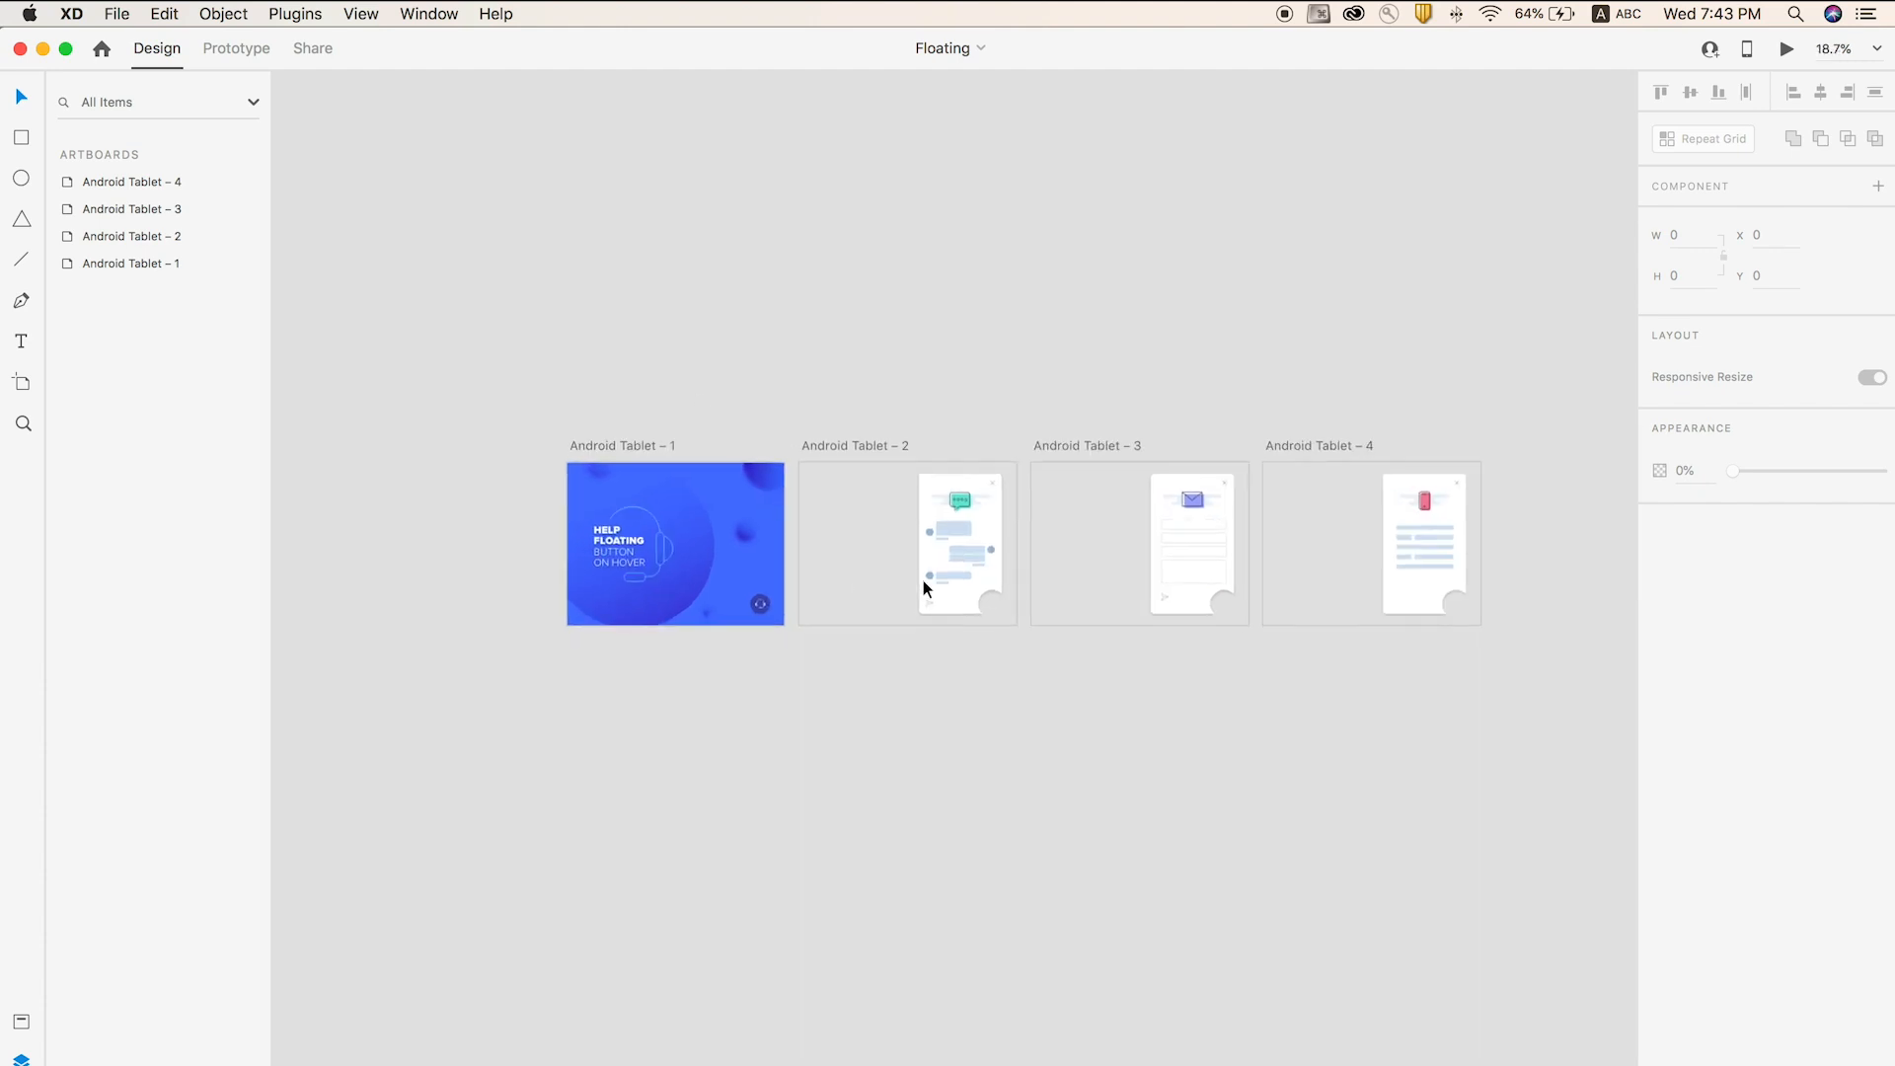
{"action": "left_click", "coordinate": [622, 446]}
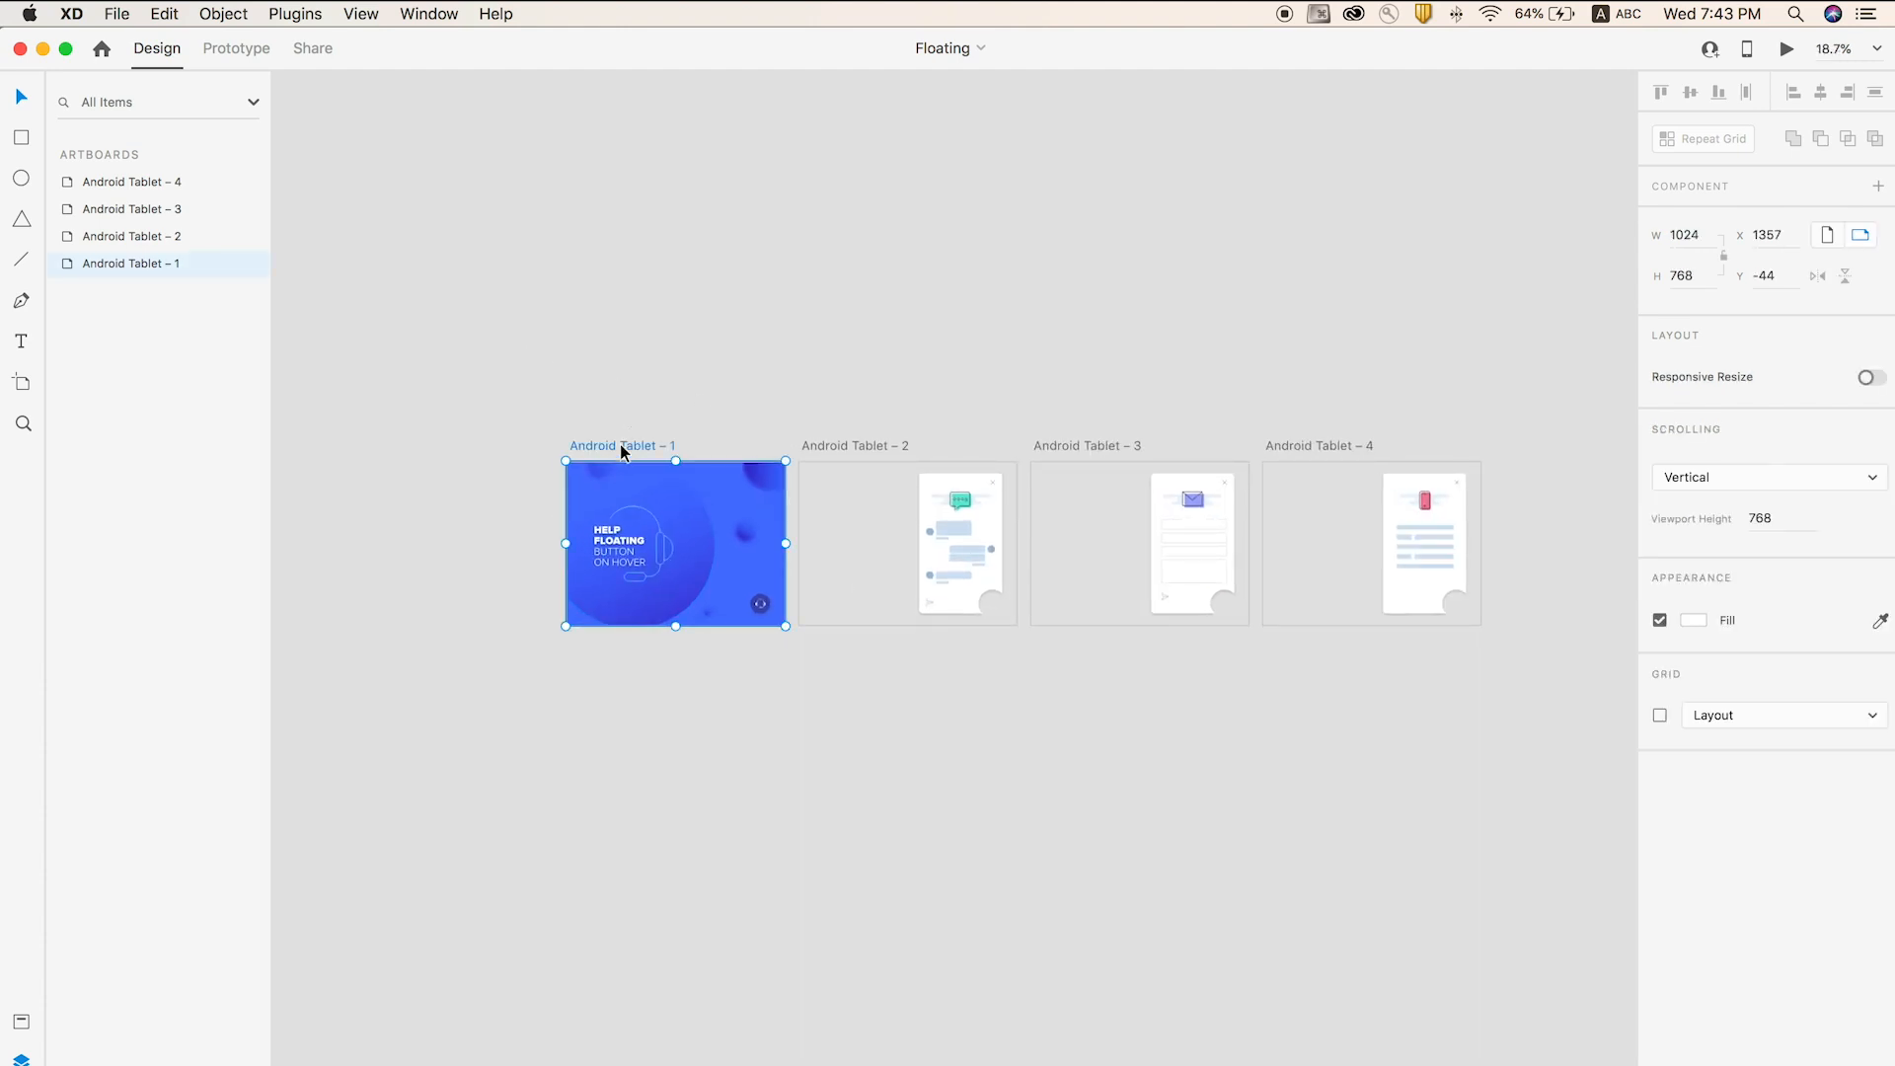
{"action": "key", "text": "super+Return"}
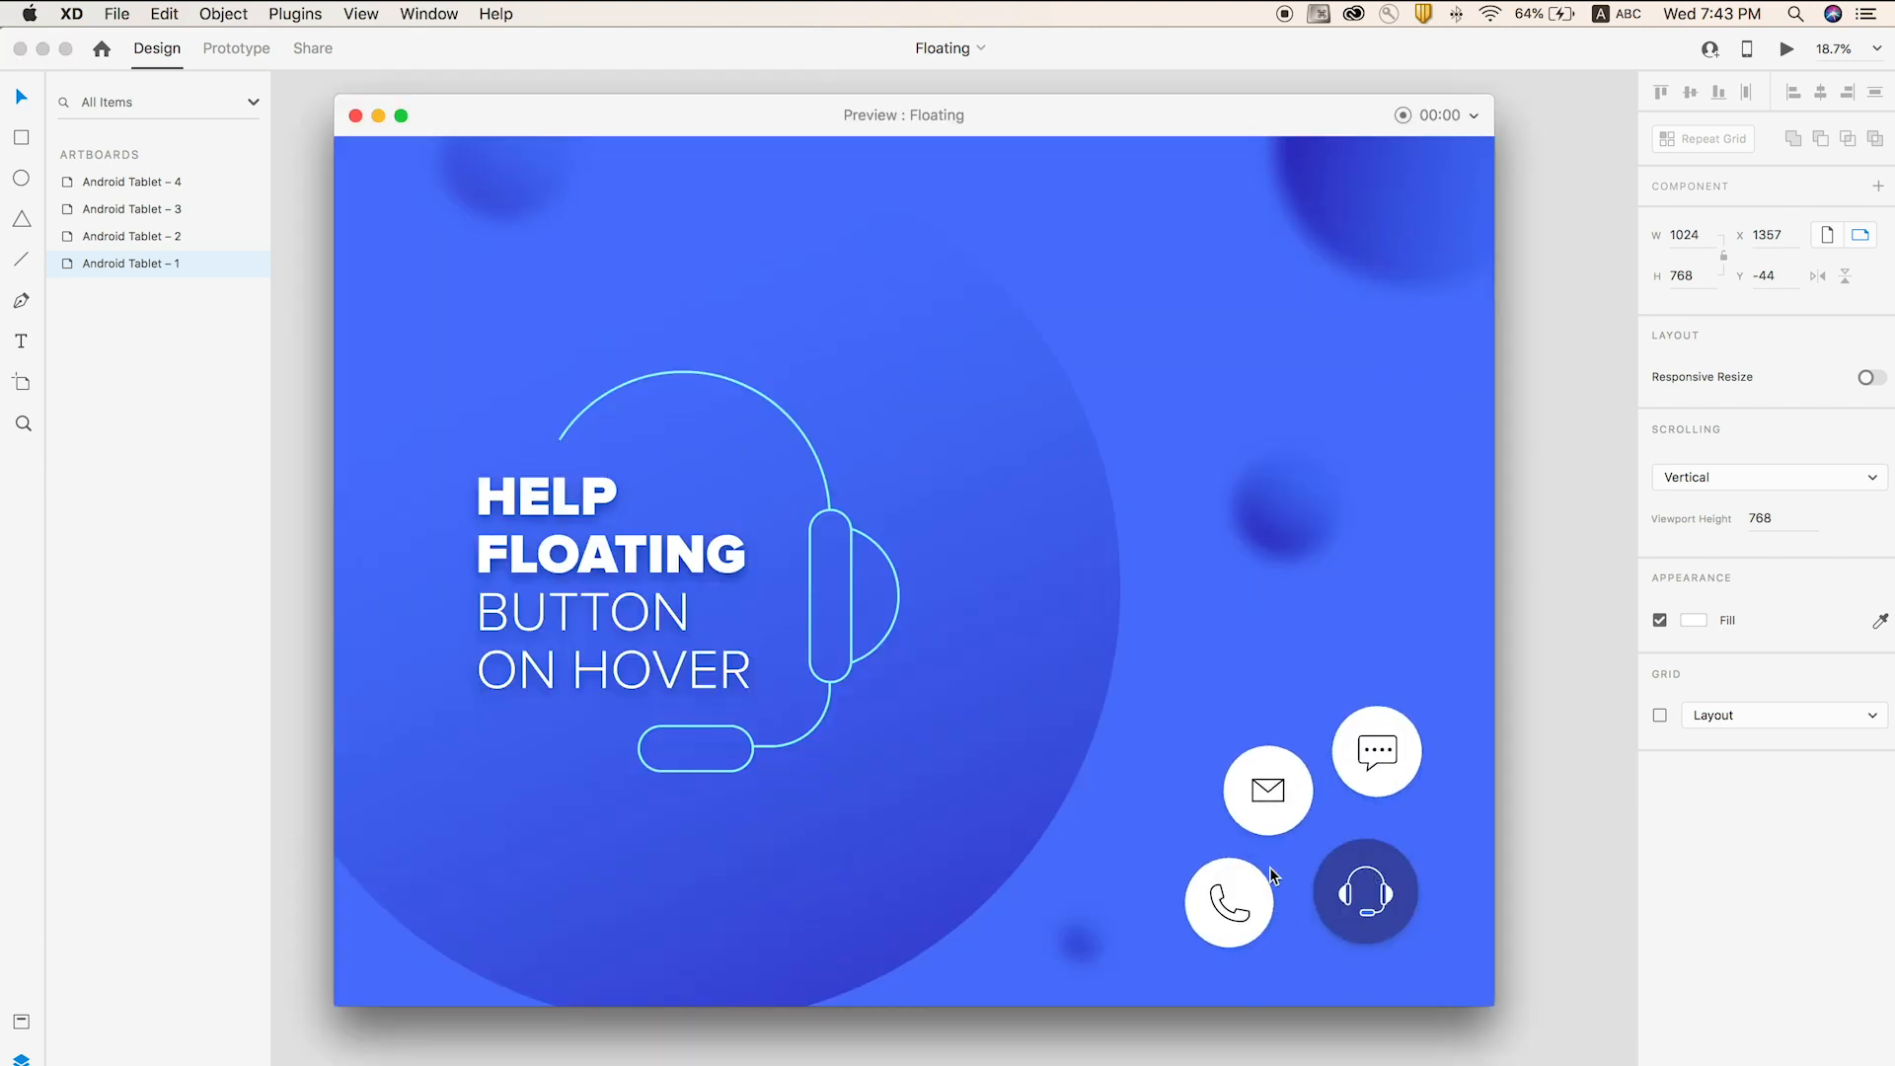
- In the preview, reveal the help button's options and test opening and closing the chat, message and phone panels
{"action": "mouse_move", "coordinate": [1355, 894]}
{"action": "left_click", "coordinate": [1386, 758]}
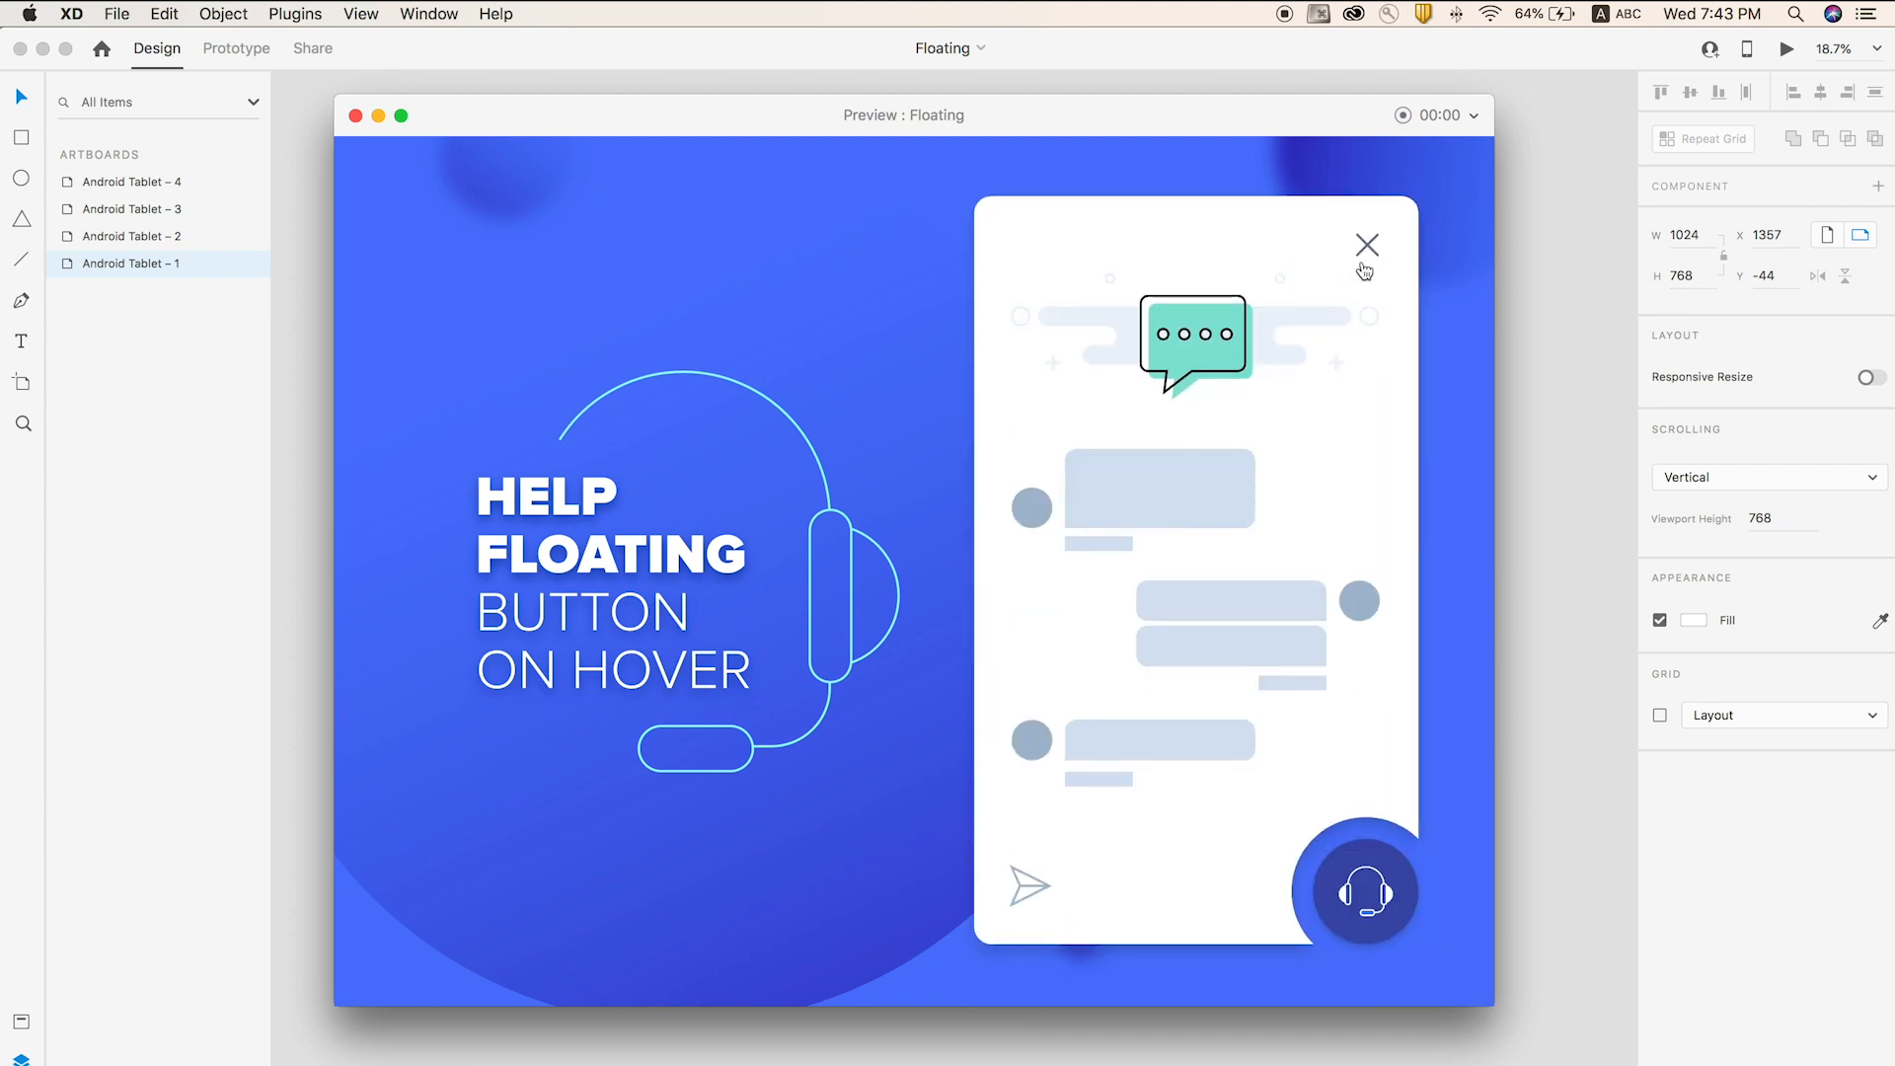
{"action": "left_click", "coordinate": [1368, 248]}
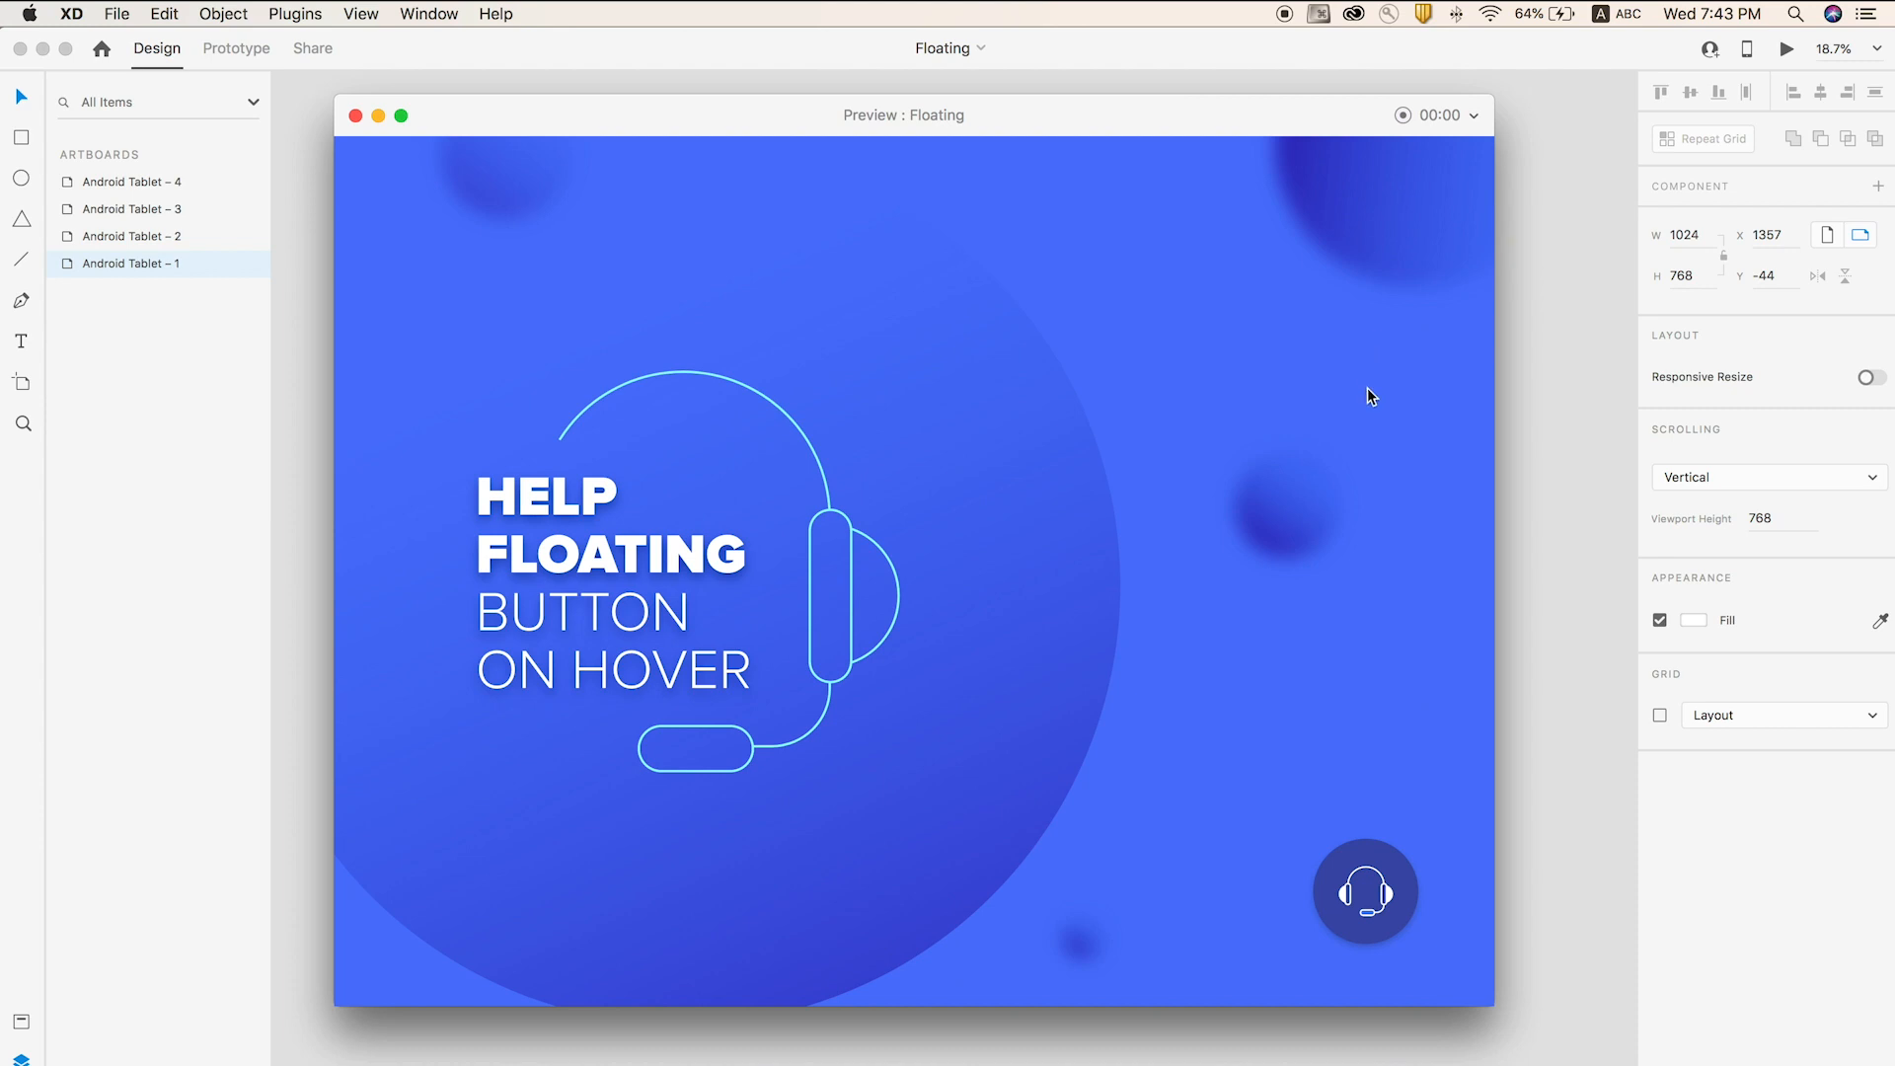
{"action": "mouse_move", "coordinate": [1366, 868]}
{"action": "left_click", "coordinate": [1268, 784]}
{"action": "left_click", "coordinate": [1367, 248]}
{"action": "mouse_move", "coordinate": [1339, 893]}
{"action": "left_click", "coordinate": [1235, 909]}
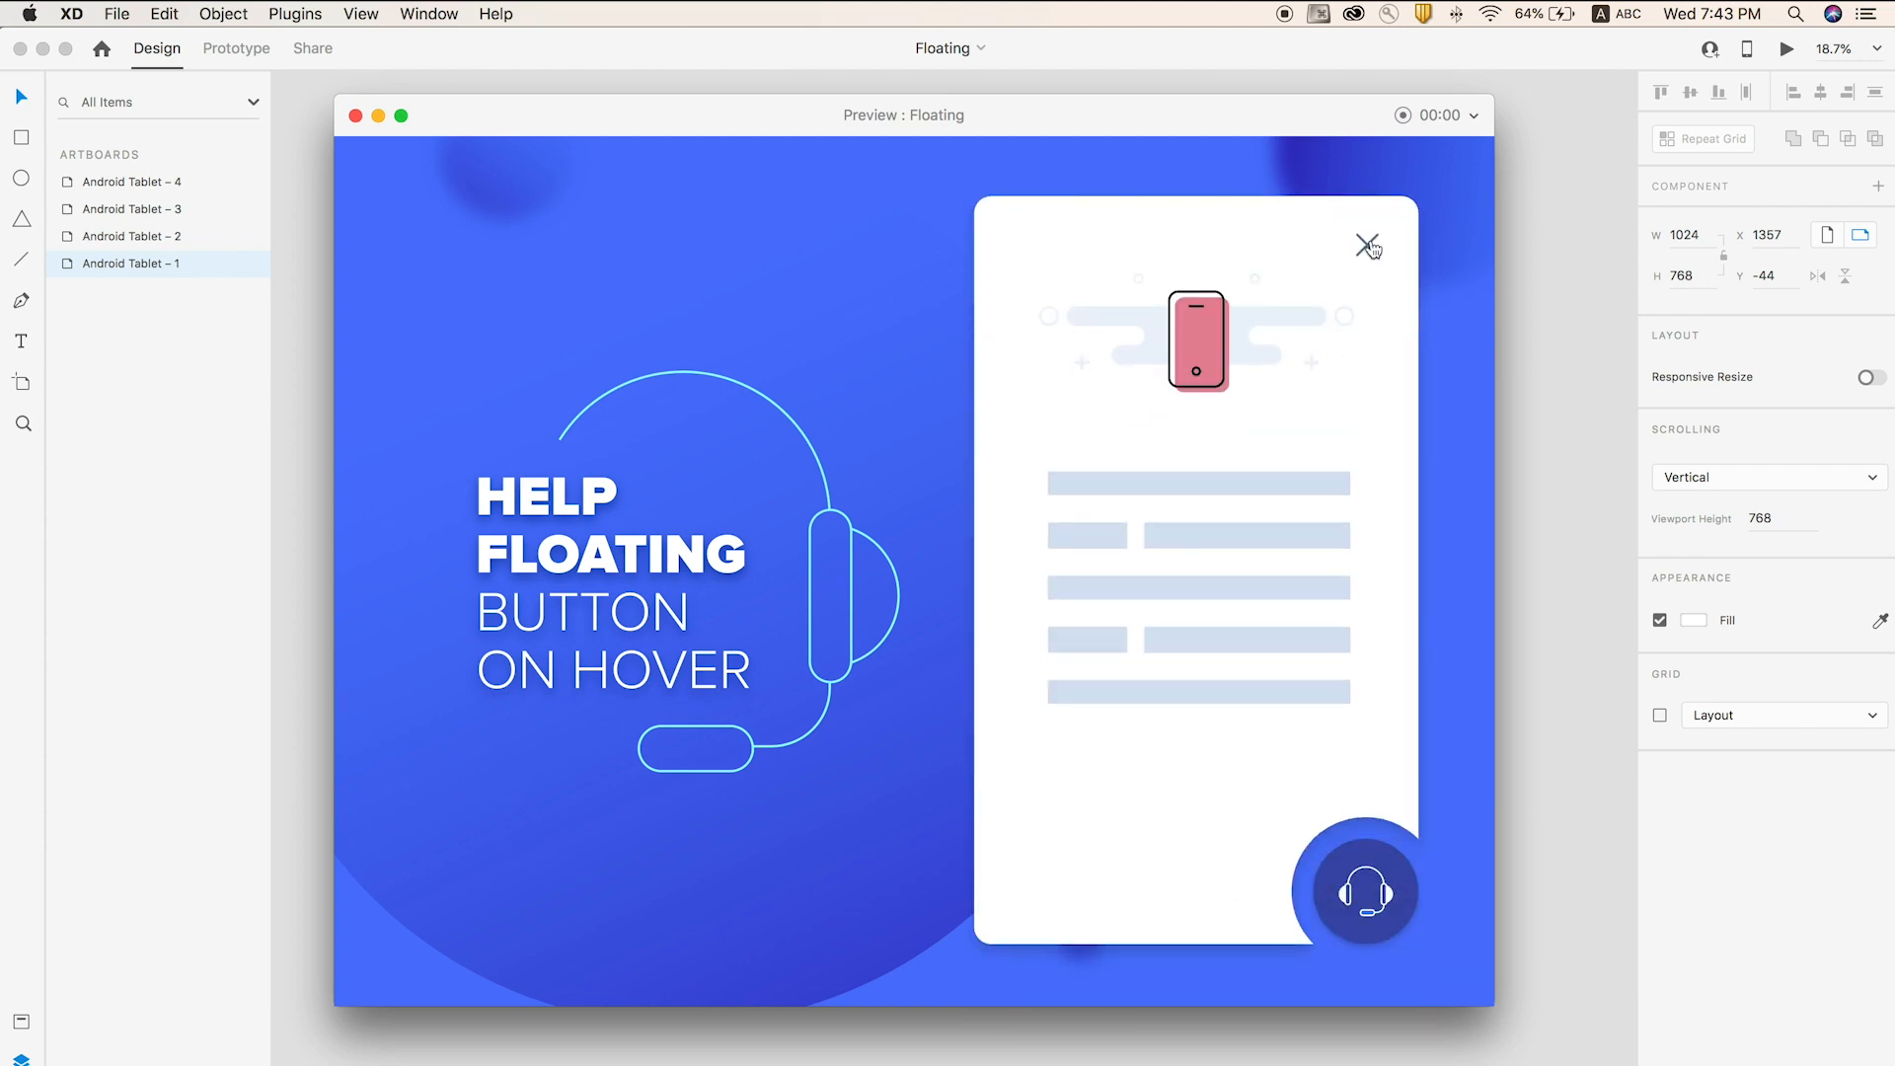
{"action": "left_click", "coordinate": [1369, 249]}
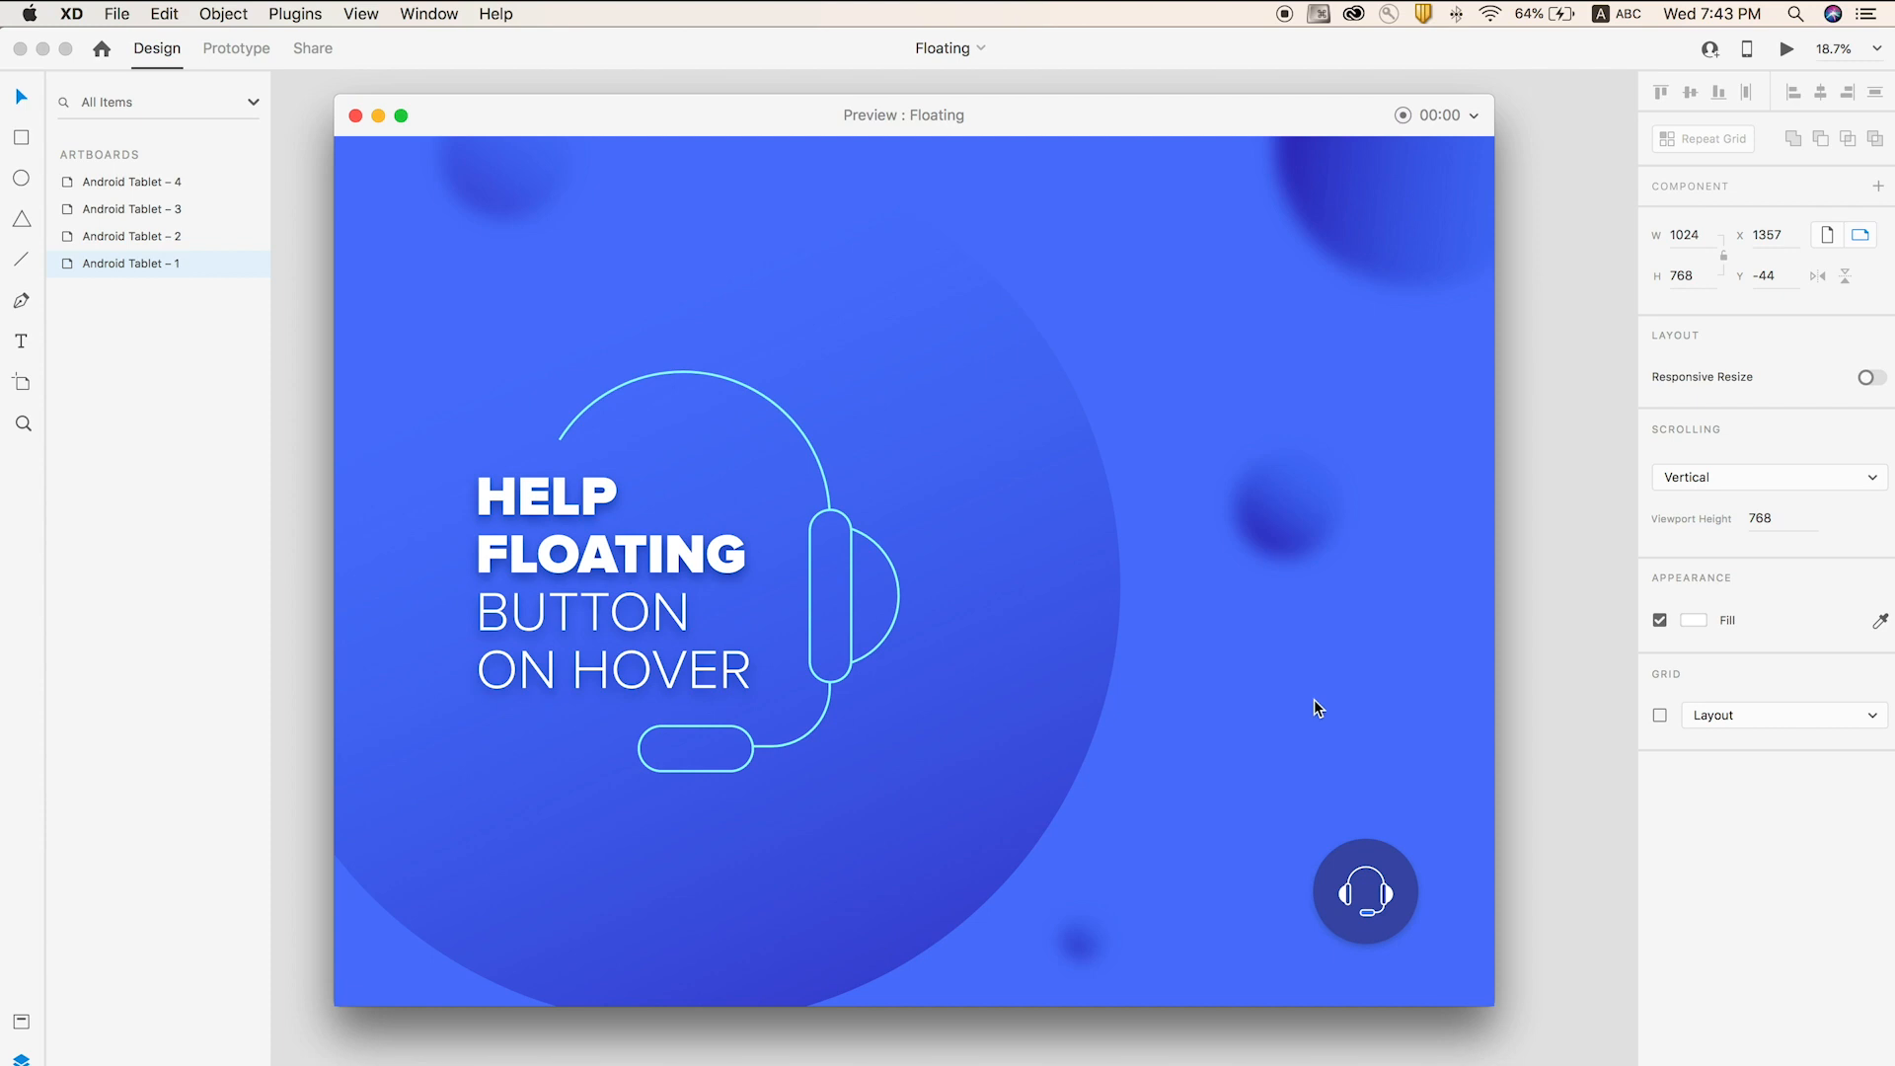
{"action": "mouse_move", "coordinate": [1356, 917]}
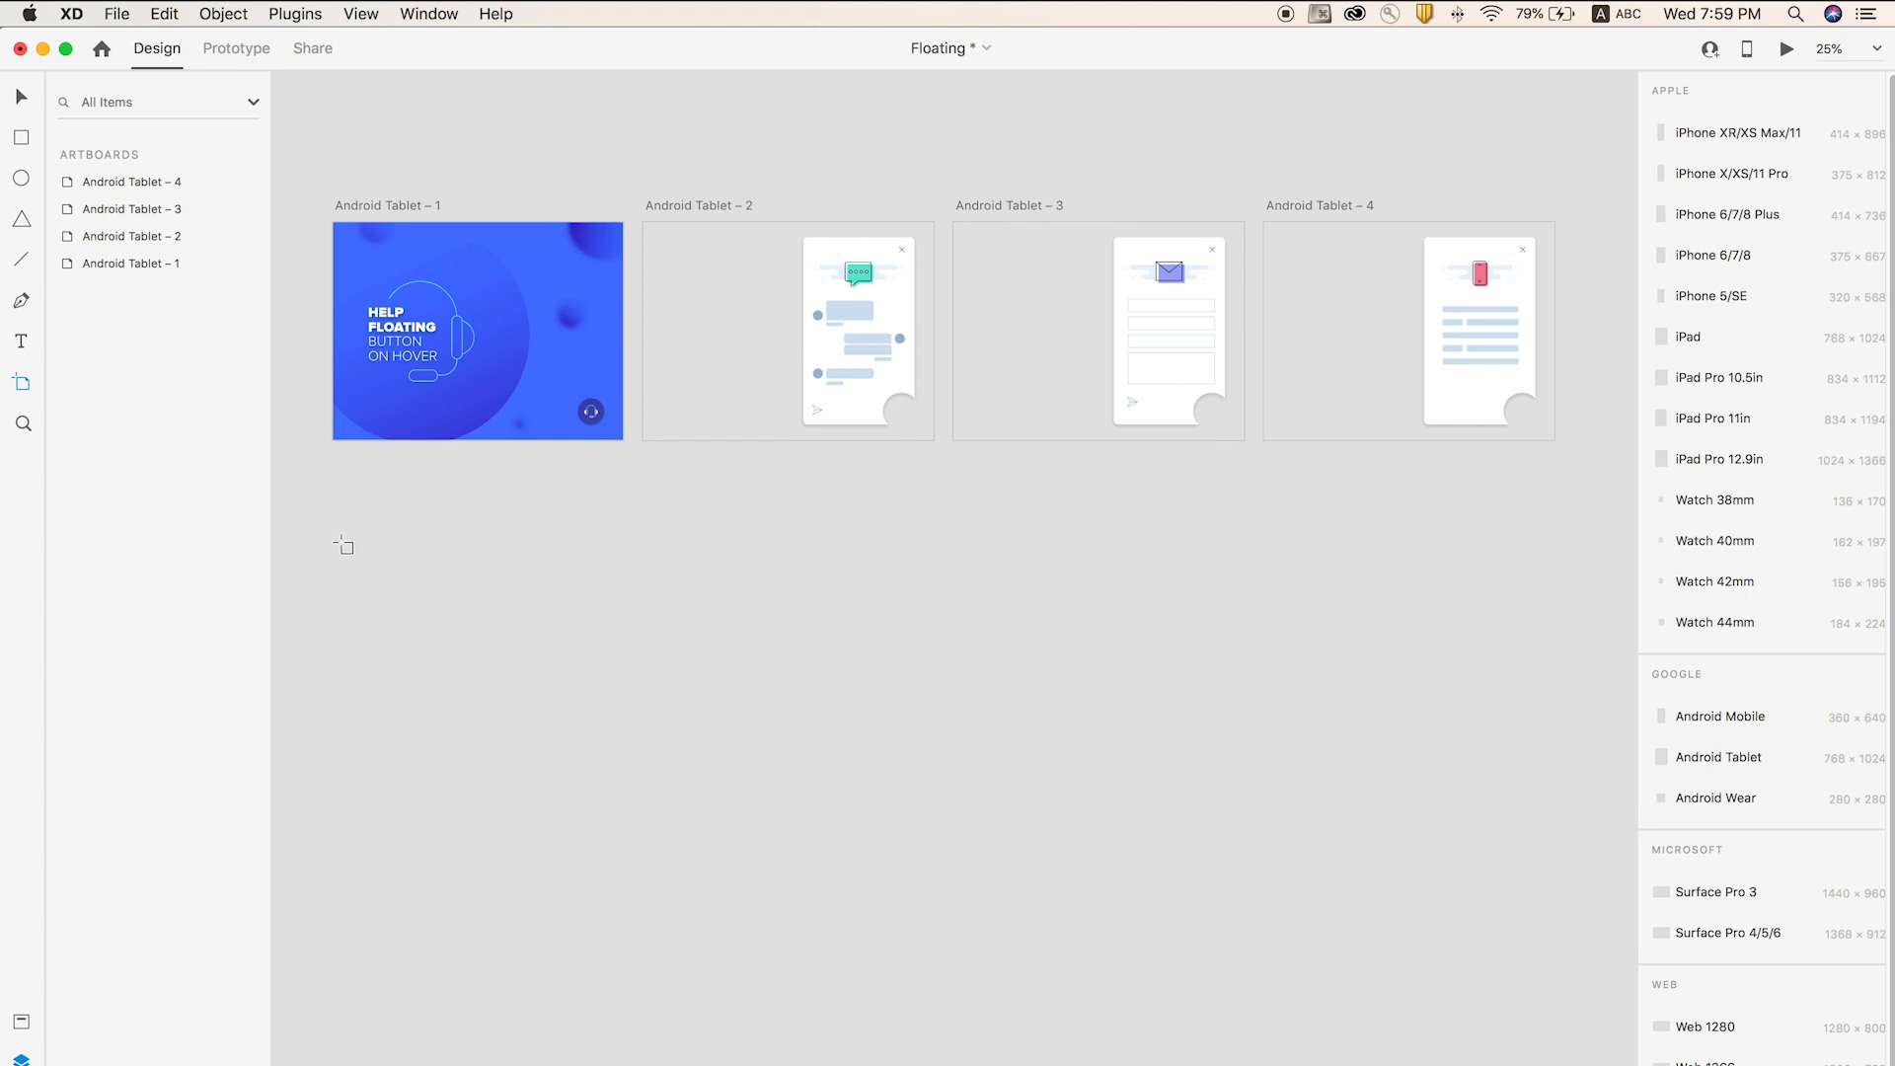
- Create a 1024-wide artboard below Android Tablet – 1 and set its height to 768
{"action": "left_click_drag", "start_coordinate": [335, 541], "coordinate": [625, 718]}
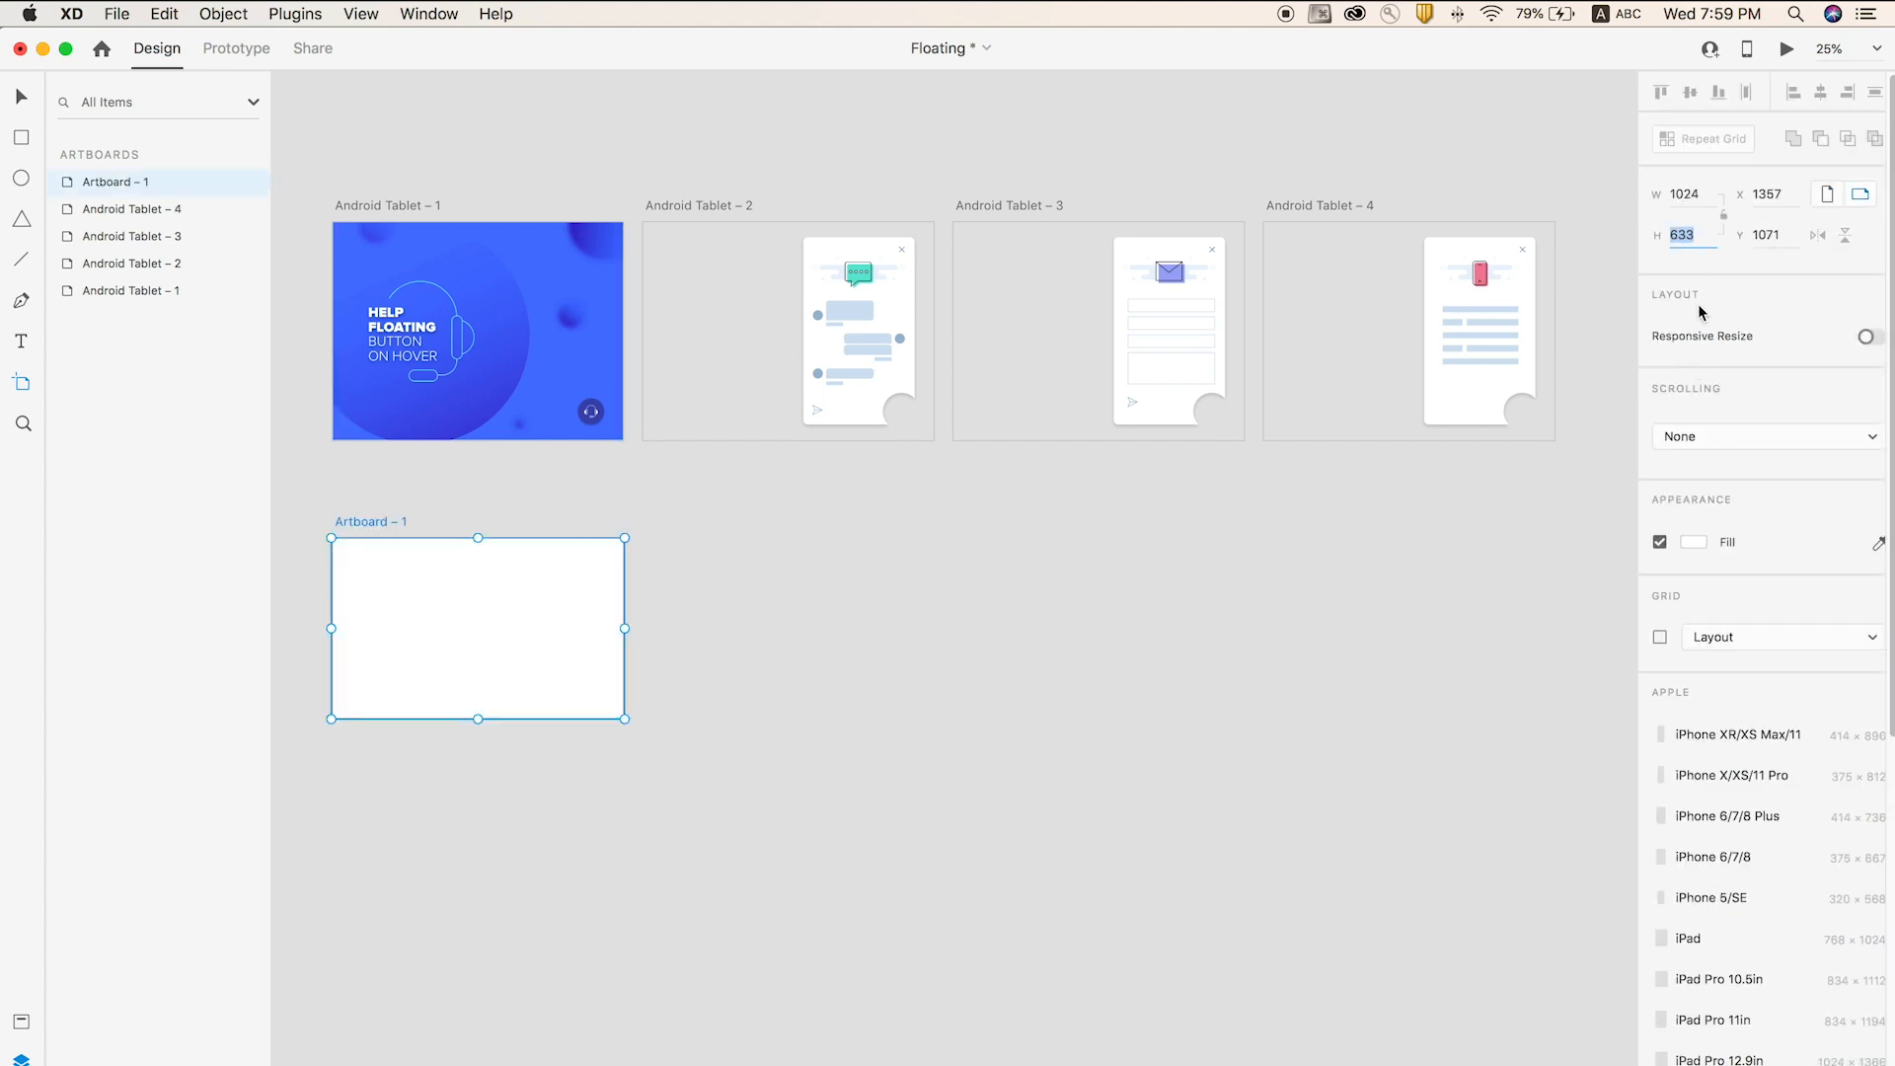
{"action": "type", "text": "768"}
{"action": "key", "text": "Return"}
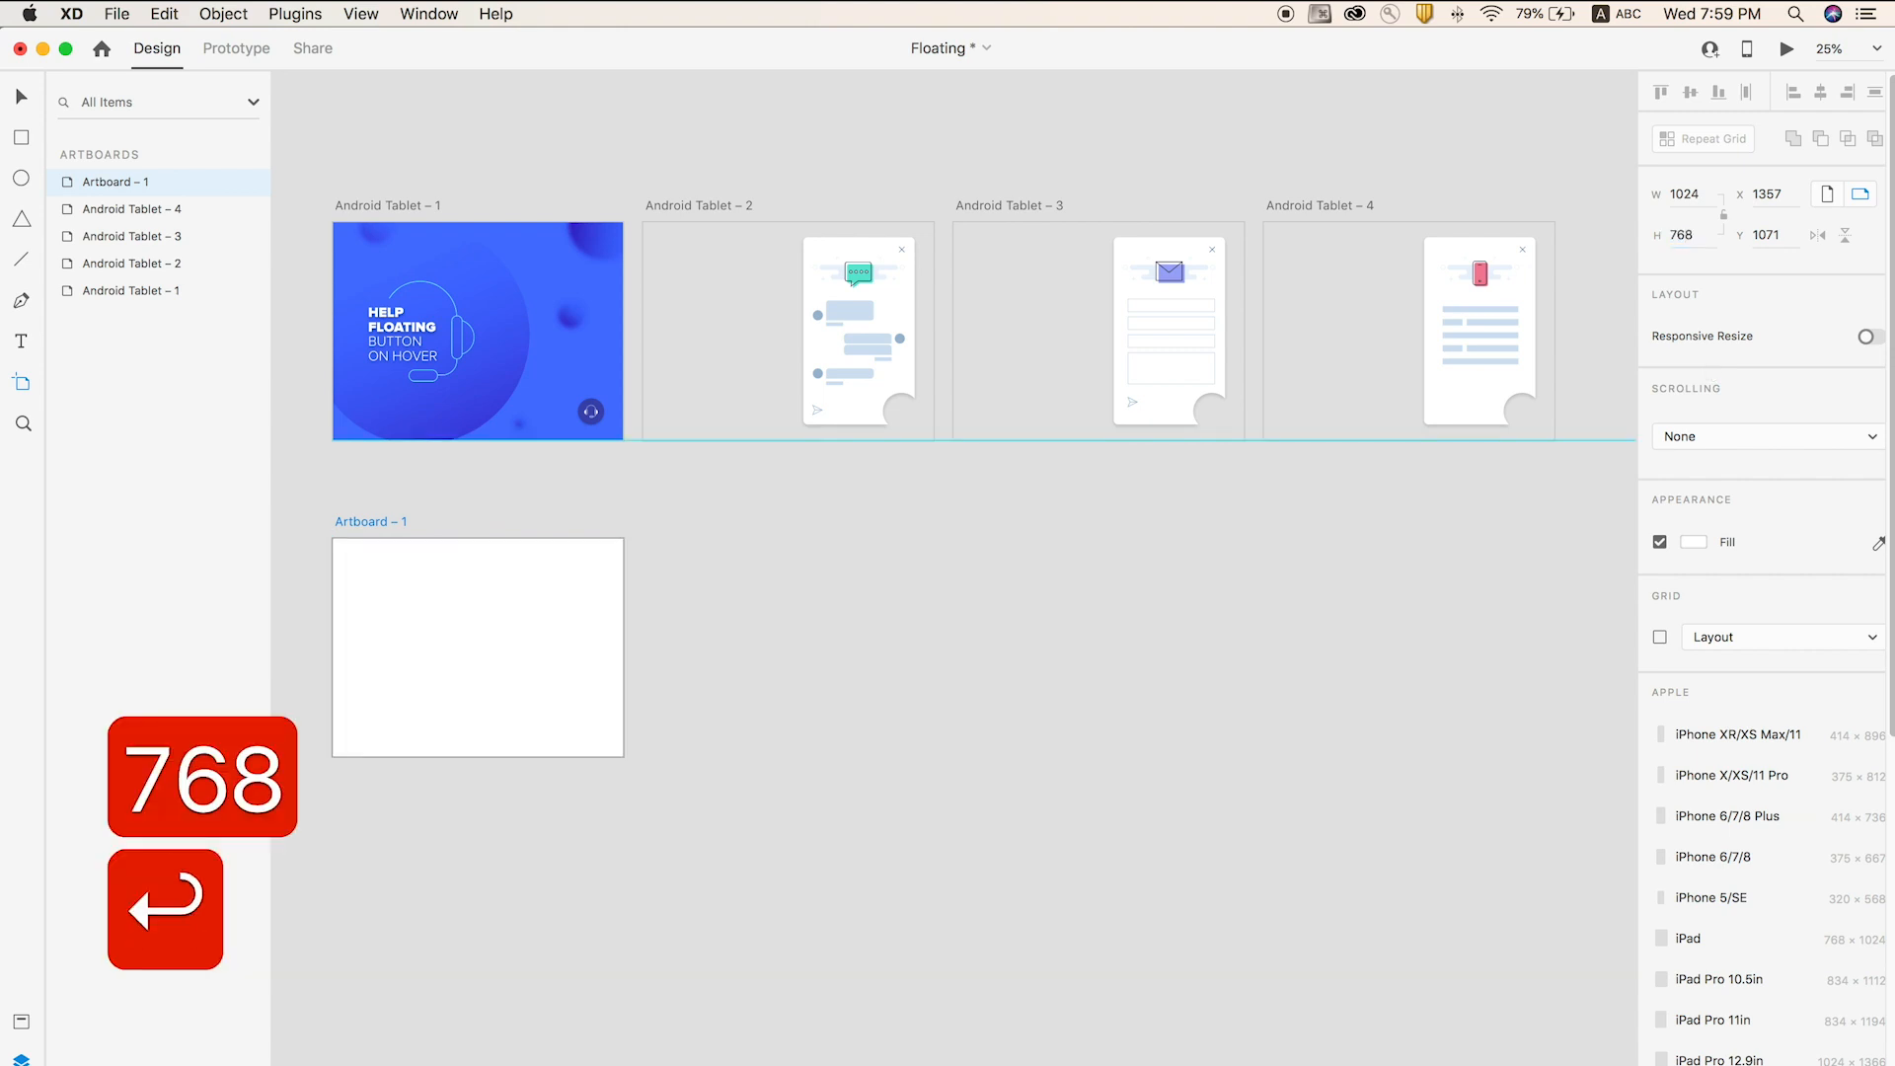
{"action": "key", "text": "v"}
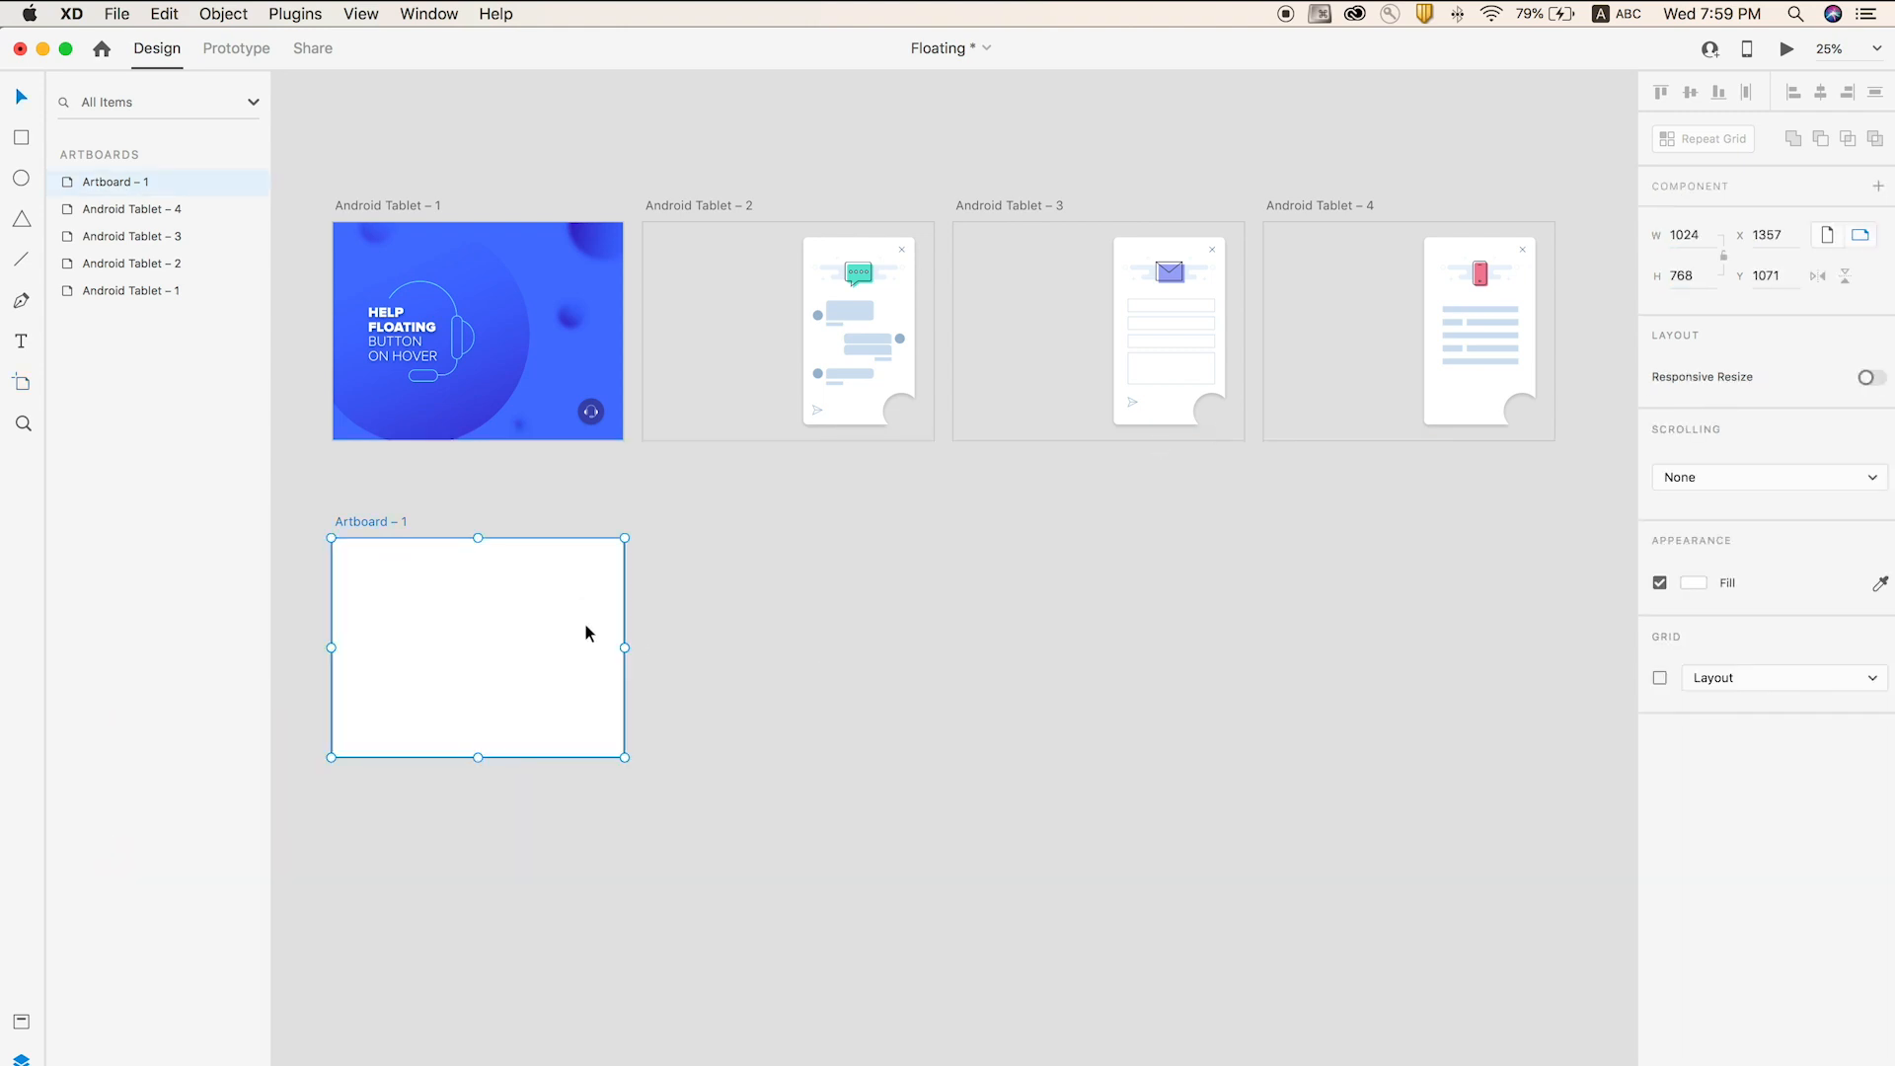
- Fill Artboard – 1 with the blue sampled from the Android Tablet – 1 background
{"action": "left_click", "coordinate": [1885, 586]}
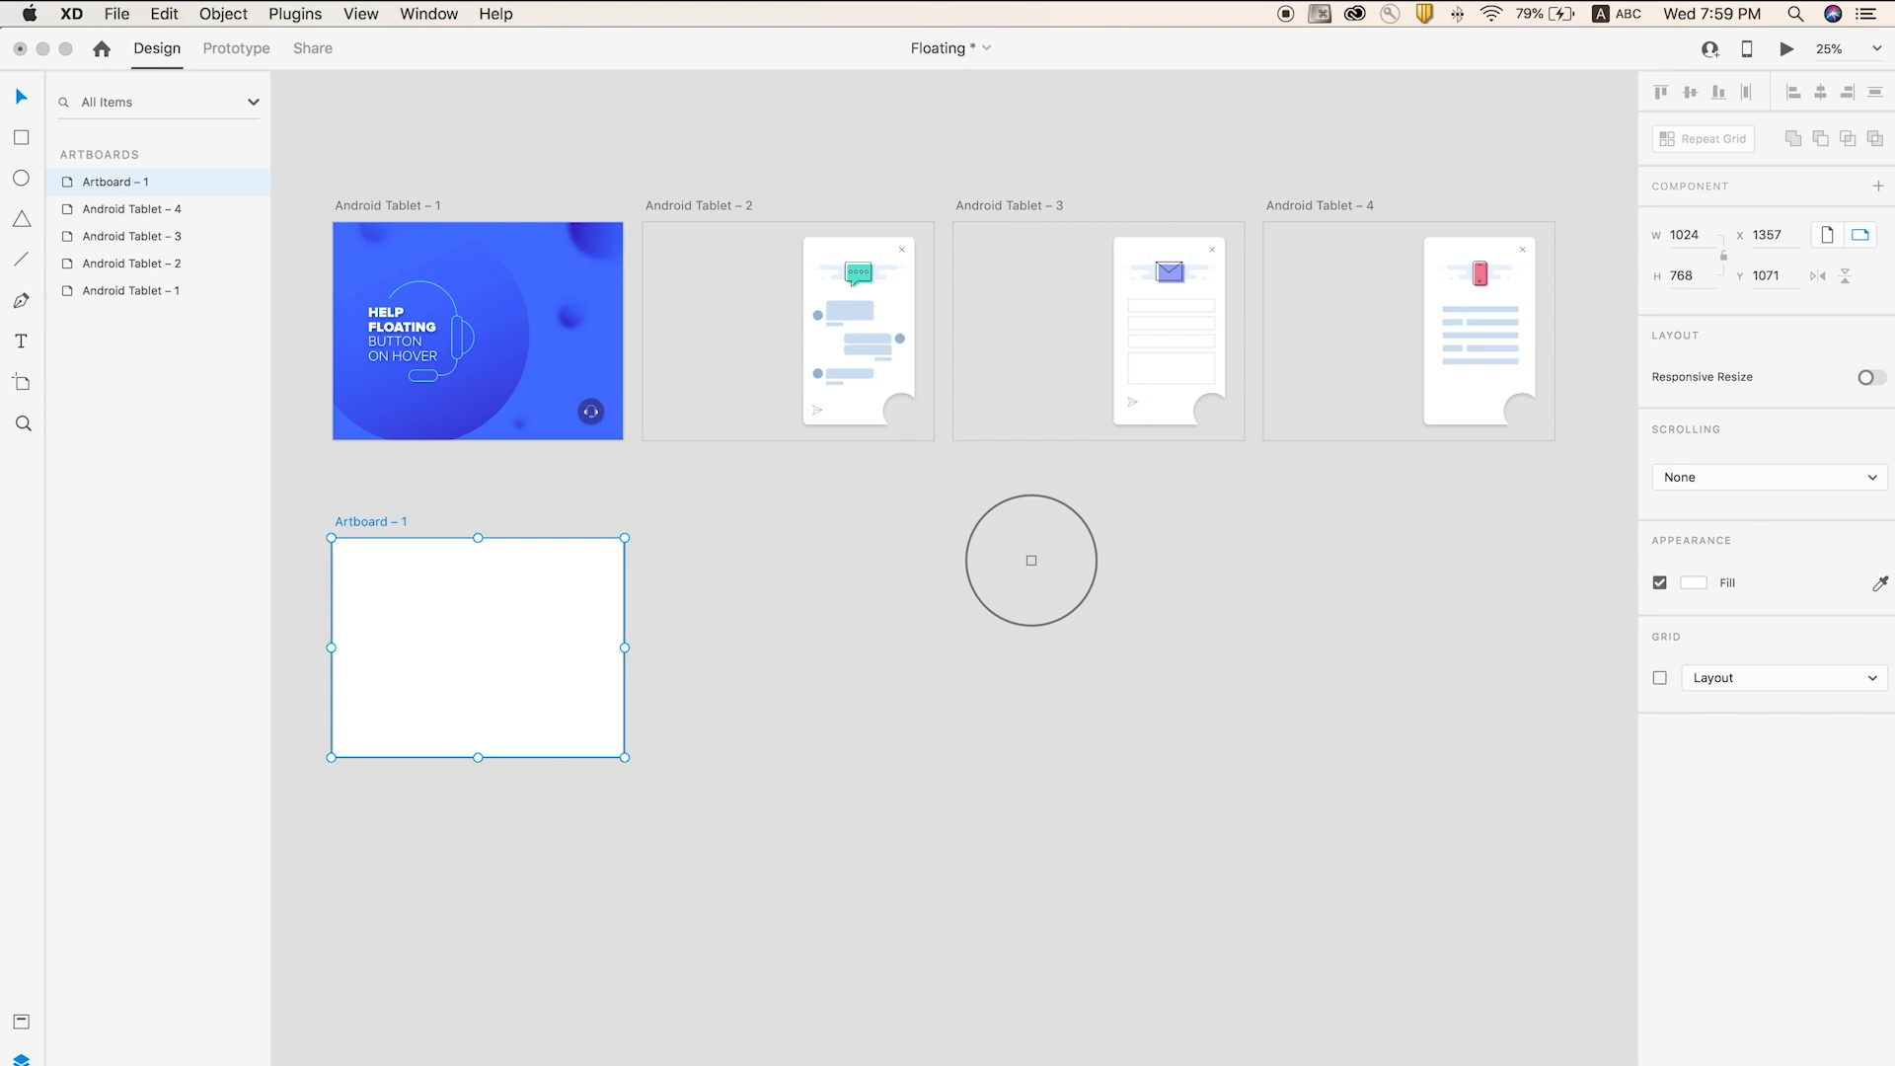
{"action": "left_click", "coordinate": [554, 376]}
{"action": "left_click", "coordinate": [364, 523]}
- Draw a white circle about 68 × 68 near the lower-right corner of Artboard – 1 and remove its border
{"action": "key", "text": "z"}
{"action": "left_click_drag", "start_coordinate": [764, 670], "coordinate": [688, 710]}
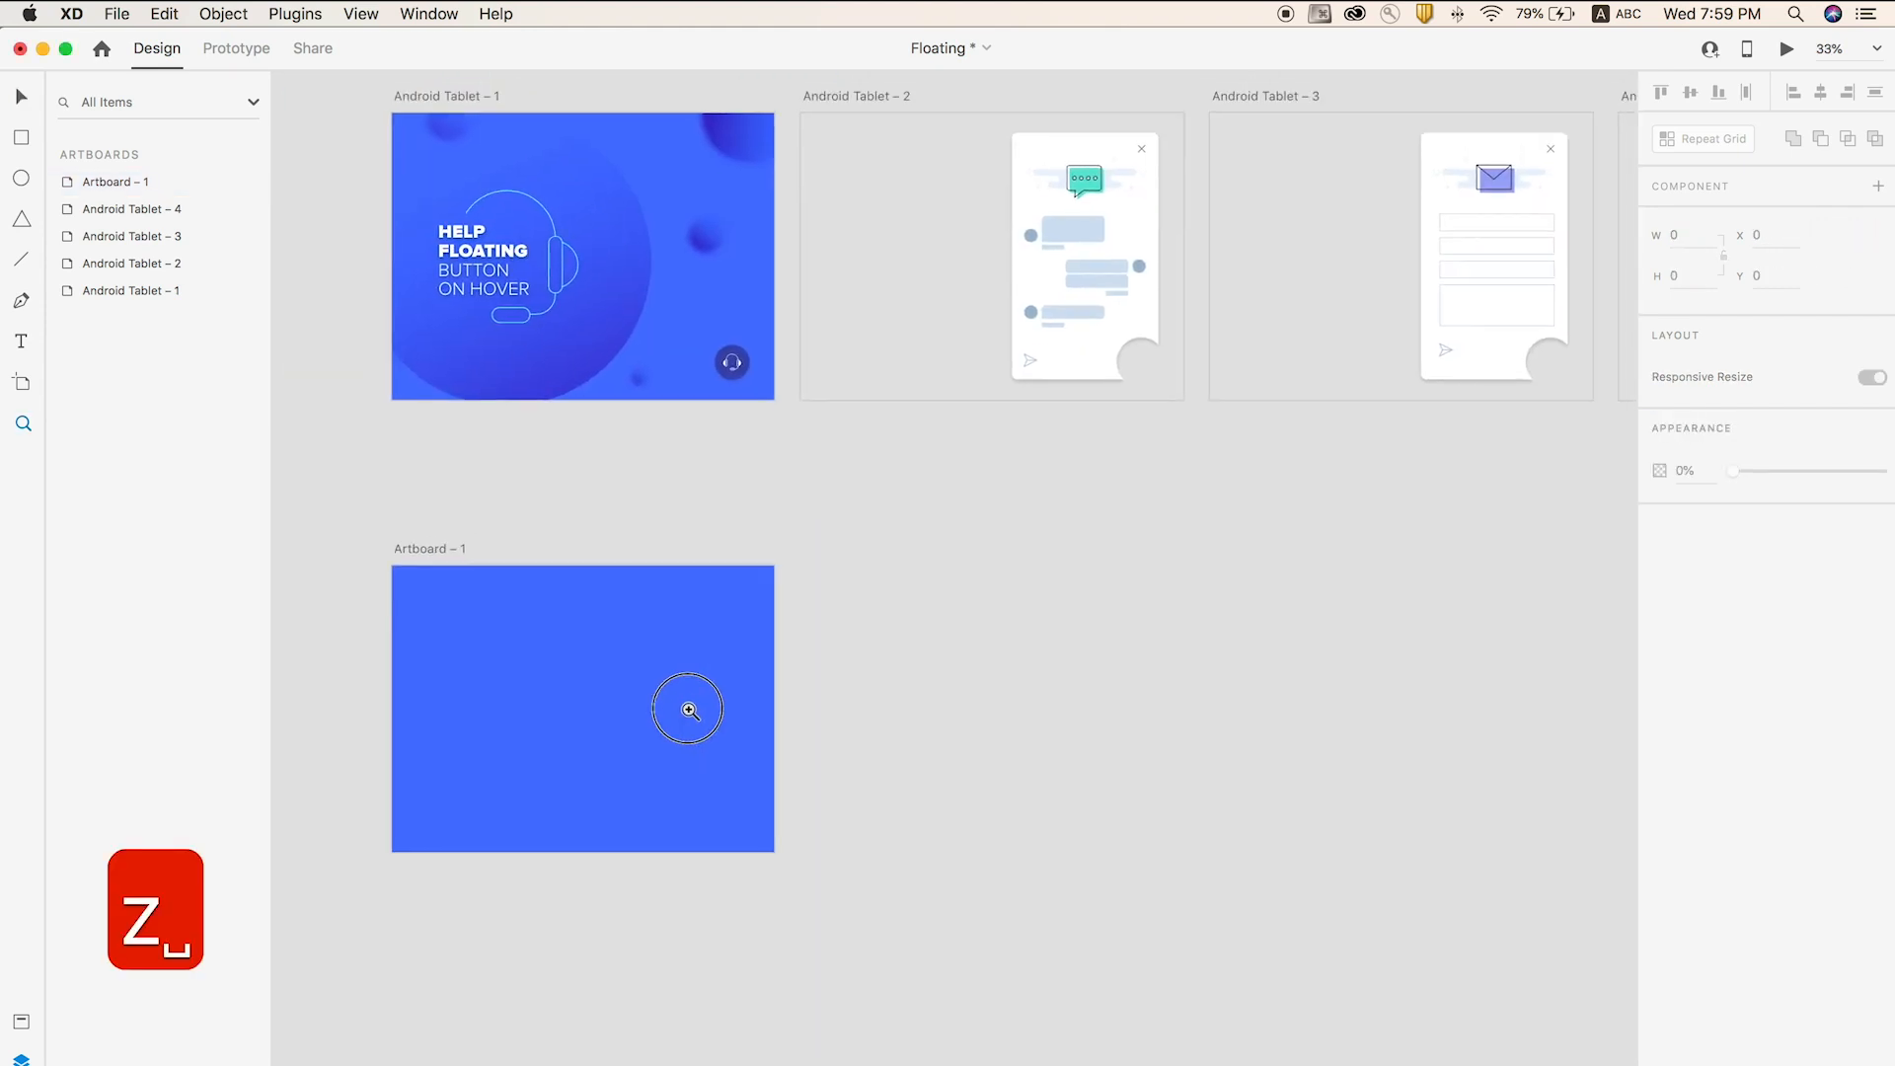
{"action": "key", "text": "v"}
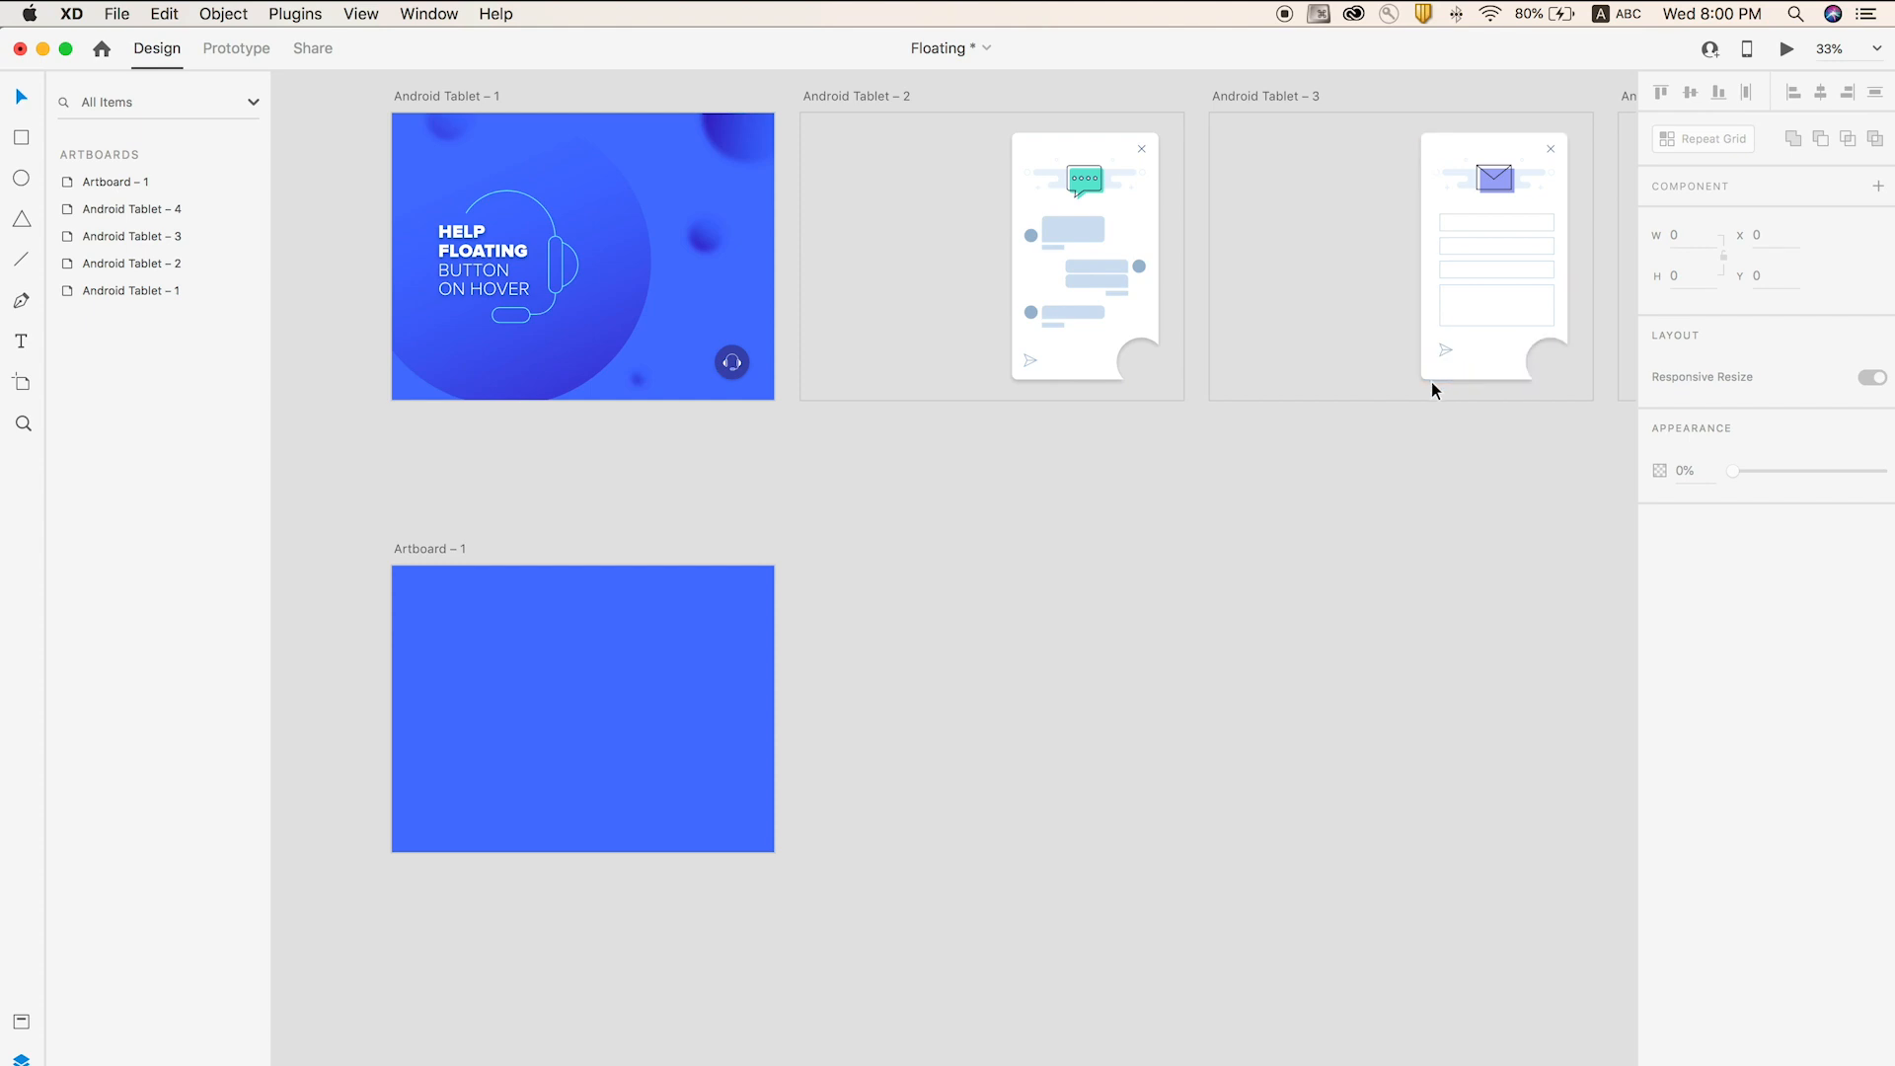
{"action": "scroll", "coordinate": [1431, 384], "scroll_direction": "down", "scroll_amount": 3}
{"action": "left_click_drag", "start_coordinate": [1476, 317], "coordinate": [1253, 332]}
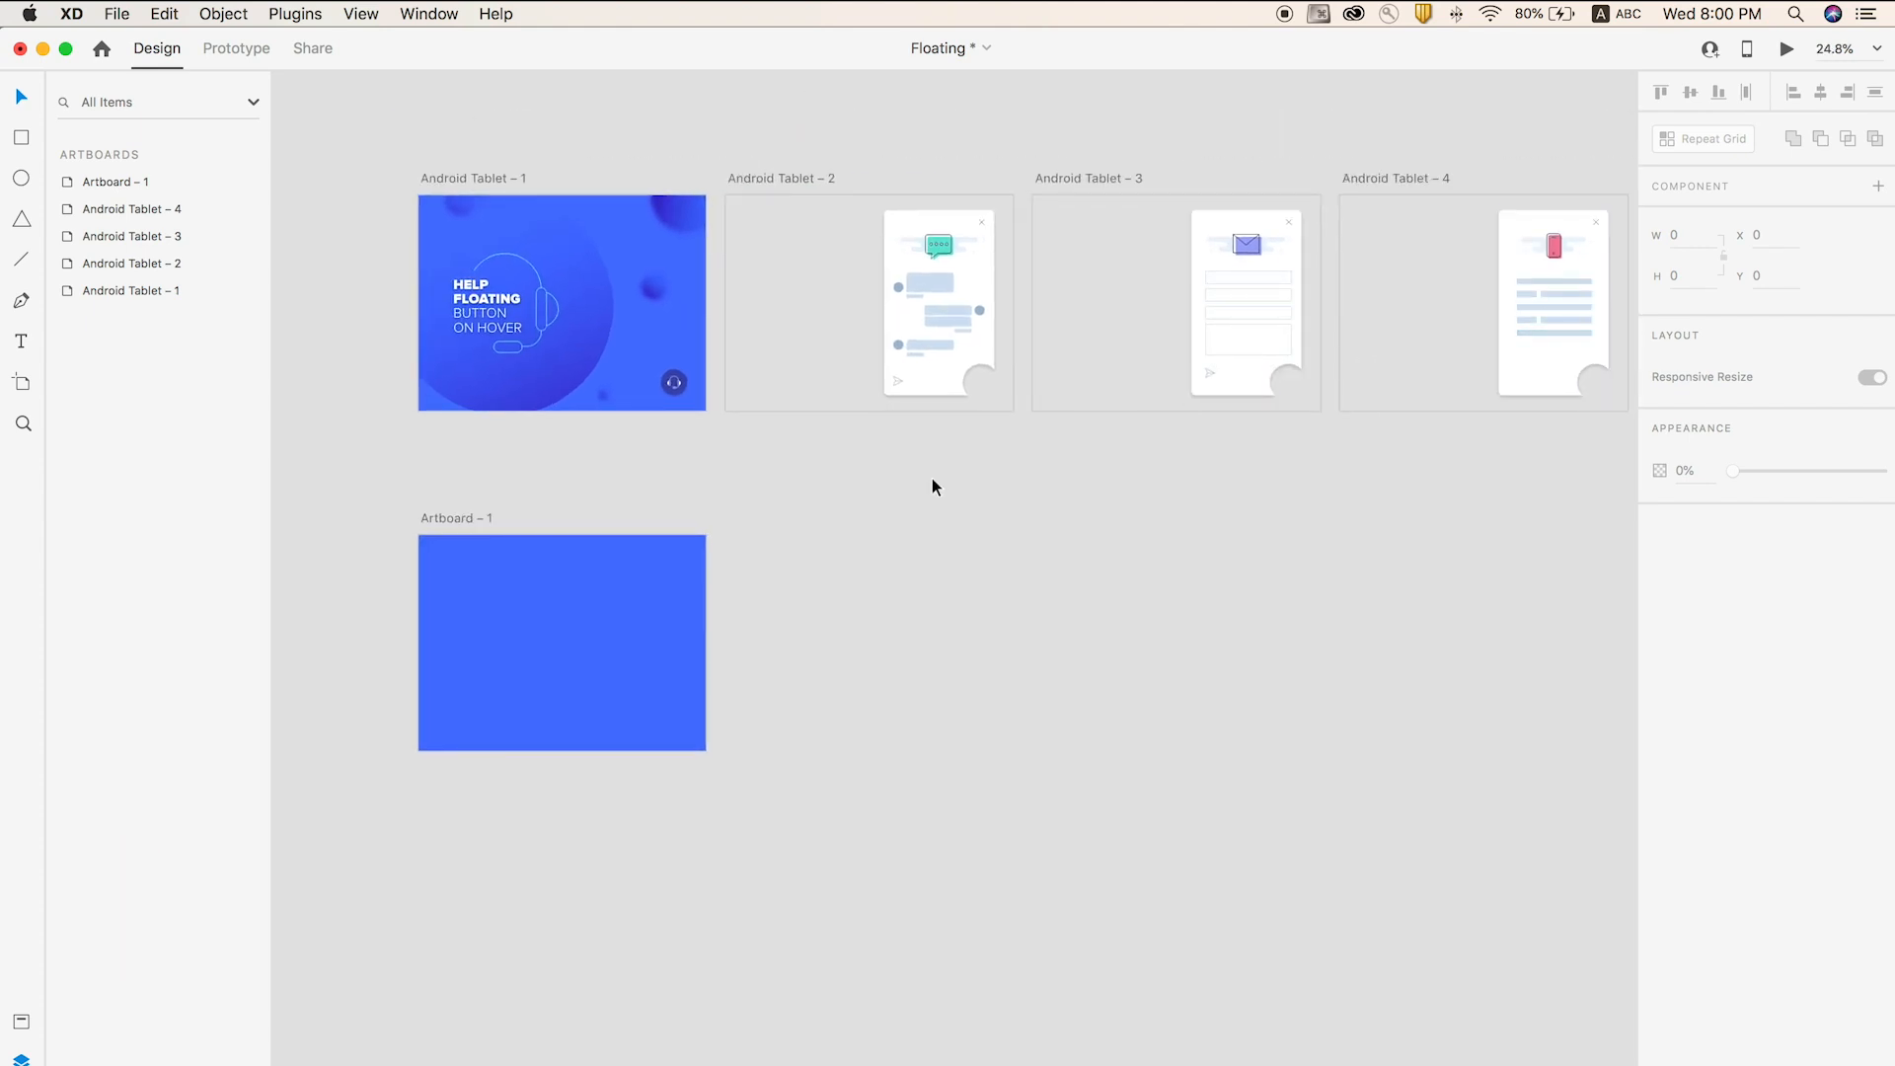
{"action": "scroll", "coordinate": [801, 578], "scroll_direction": "up", "scroll_amount": 2}
{"action": "left_click_drag", "start_coordinate": [667, 393], "coordinate": [779, 371]}
{"action": "key", "text": "z"}
{"action": "key", "text": "z"}
{"action": "key", "text": "e"}
{"action": "mouse_move", "coordinate": [645, 614]}
{"action": "left_mouse_down"}
{"action": "mouse_move", "coordinate": [909, 786]}
{"action": "mouse_move", "coordinate": [789, 724]}
{"action": "left_mouse_up"}
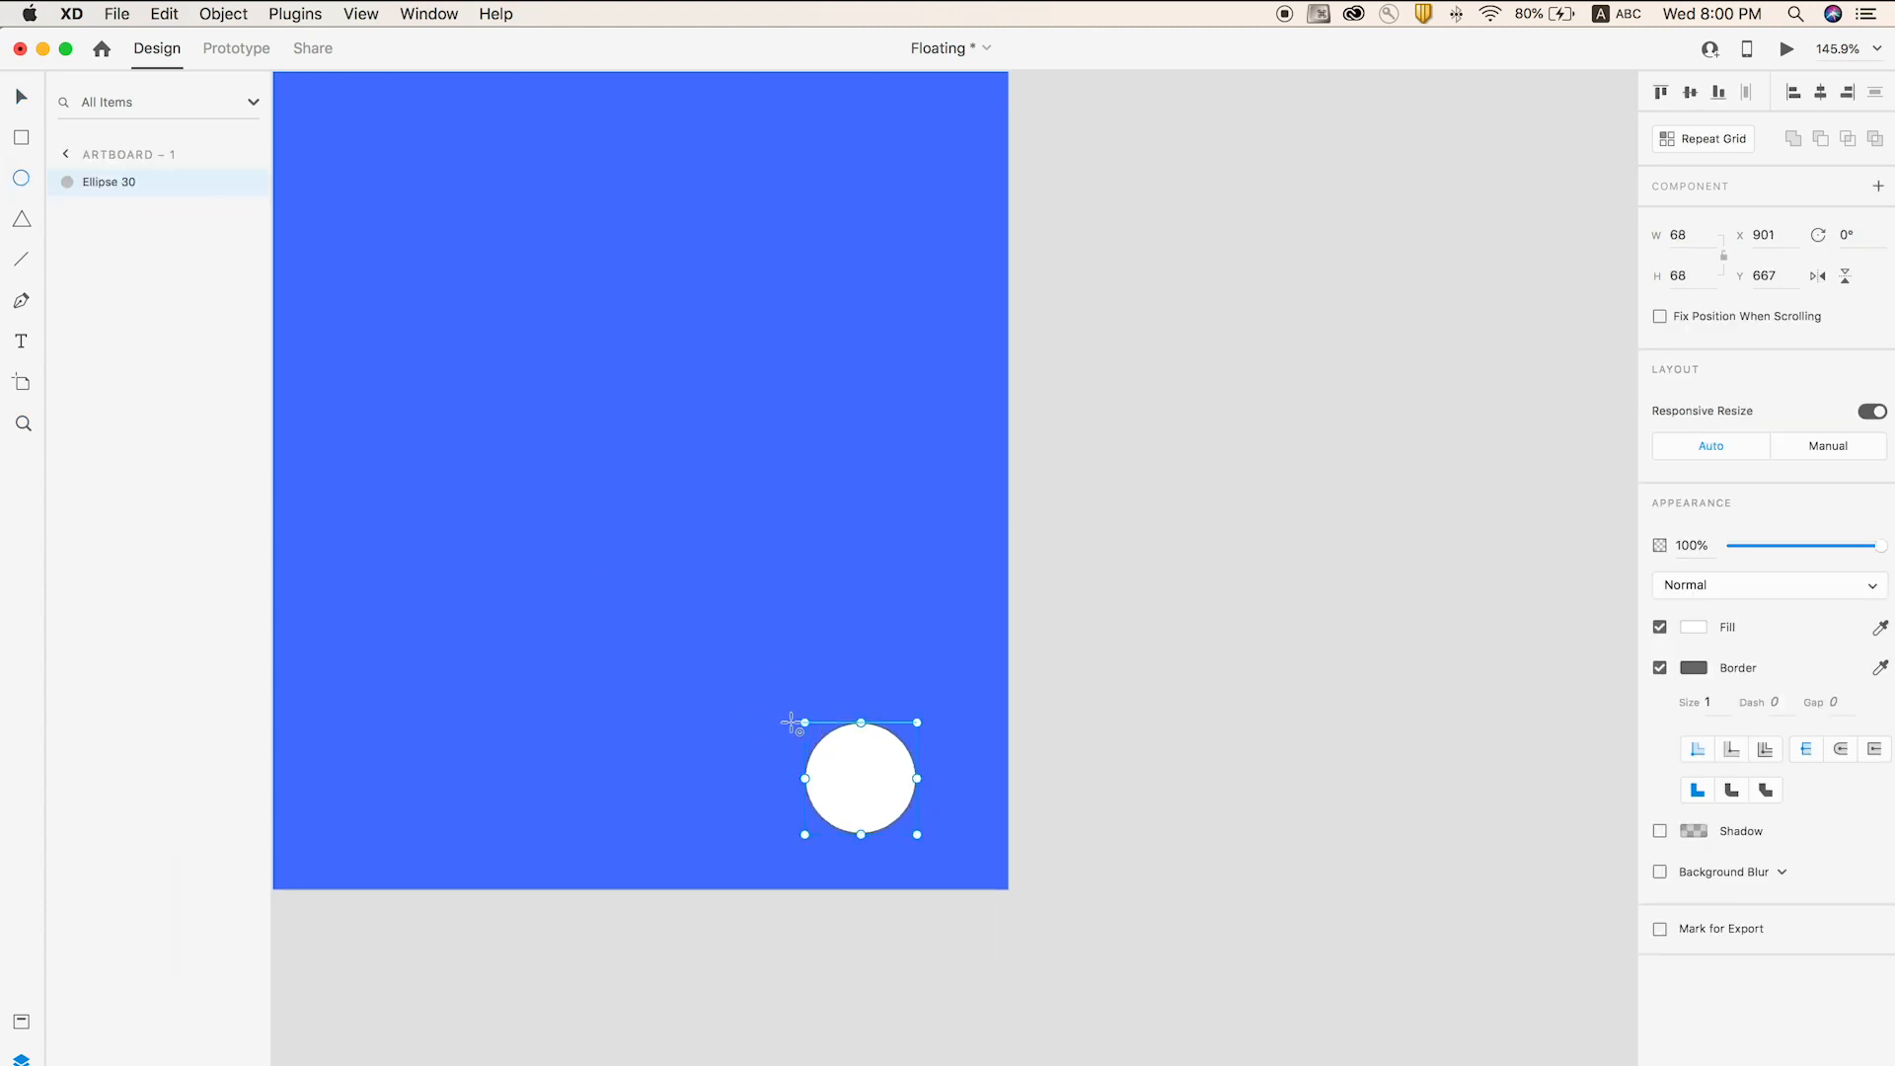
{"action": "left_click", "coordinate": [1659, 668]}
- Place a copy of the headset button component from Android Tablet – 1 on the pasteboard beside Artboard – 1
{"action": "scroll", "coordinate": [1291, 701], "scroll_direction": "down", "scroll_amount": 5}
{"action": "key", "text": "v"}
{"action": "key", "text": "space"}
{"action": "left_click_drag", "start_coordinate": [1333, 573], "coordinate": [1043, 820]}
{"action": "left_click_drag", "start_coordinate": [859, 335], "coordinate": [1061, 960]}
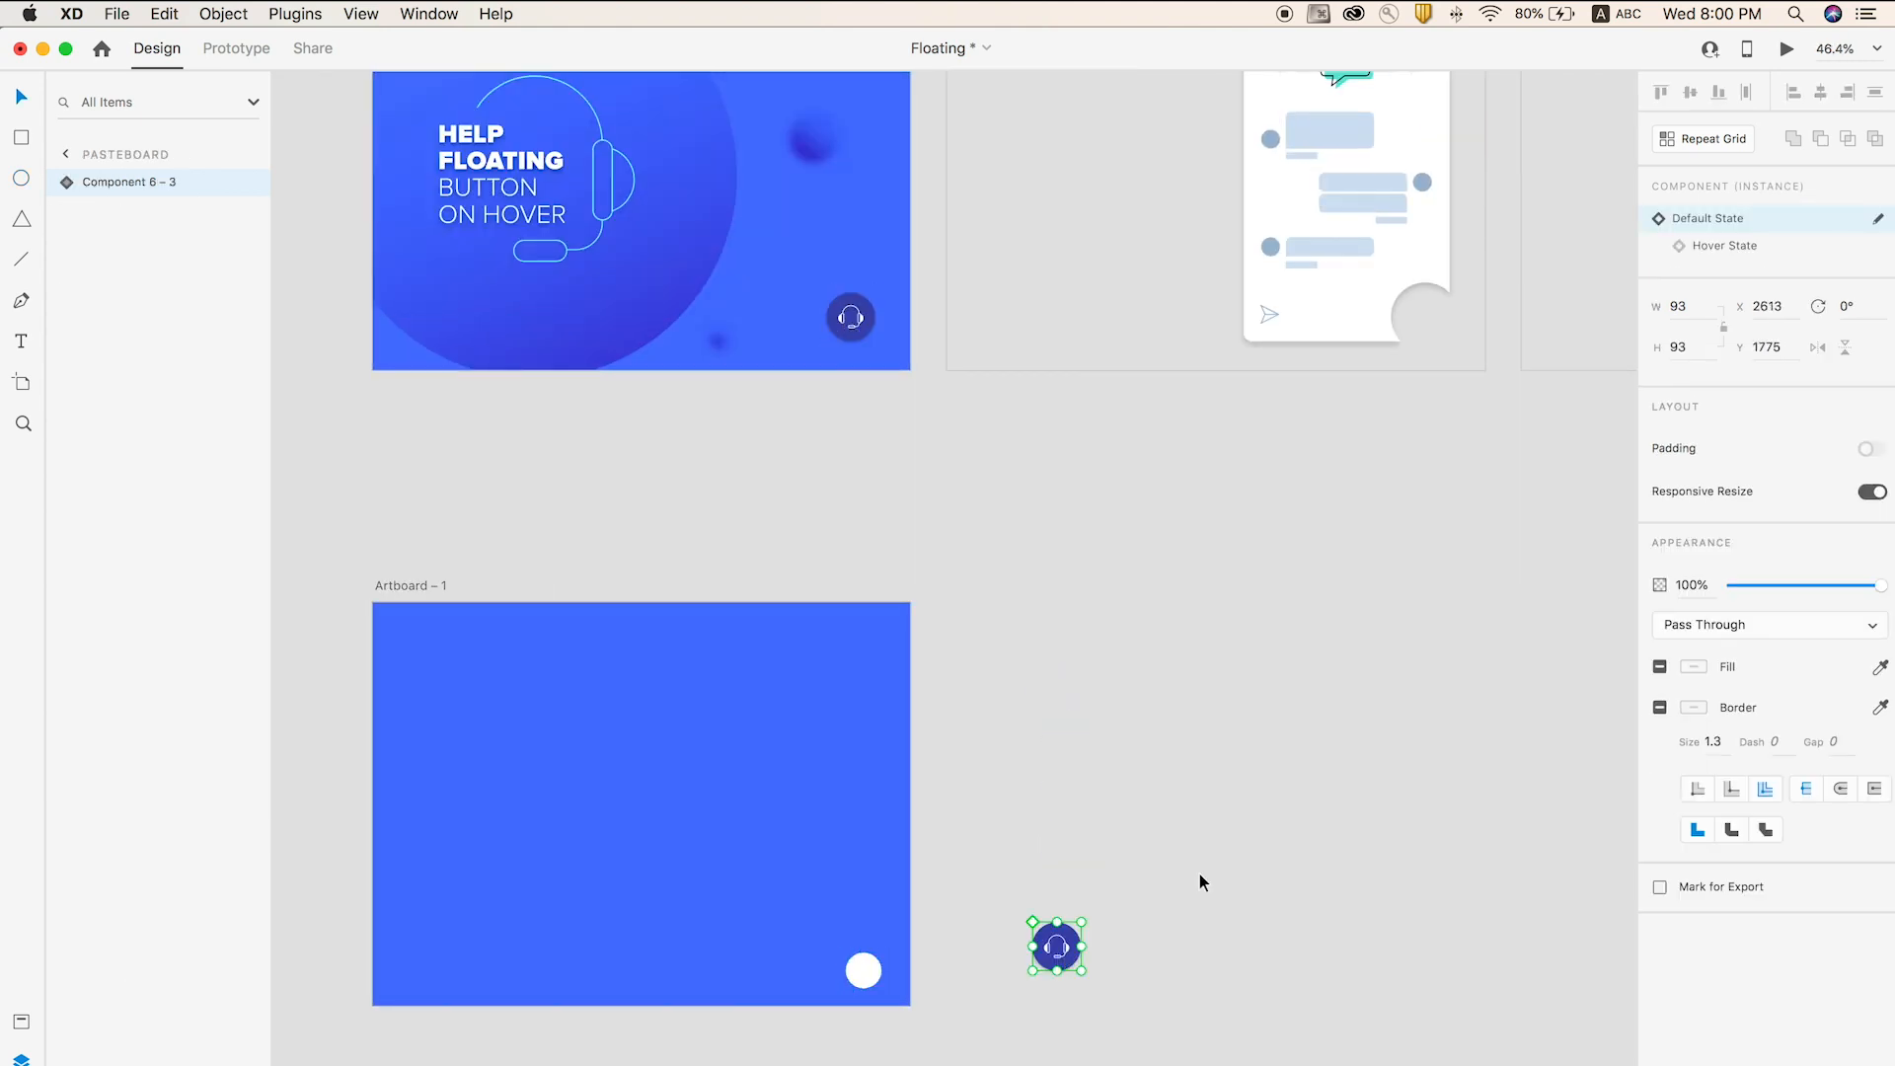
- Switch the copied headset component to its Hover State and ungroup the component
{"action": "left_click", "coordinate": [1724, 247]}
{"action": "left_click", "coordinate": [1288, 893]}
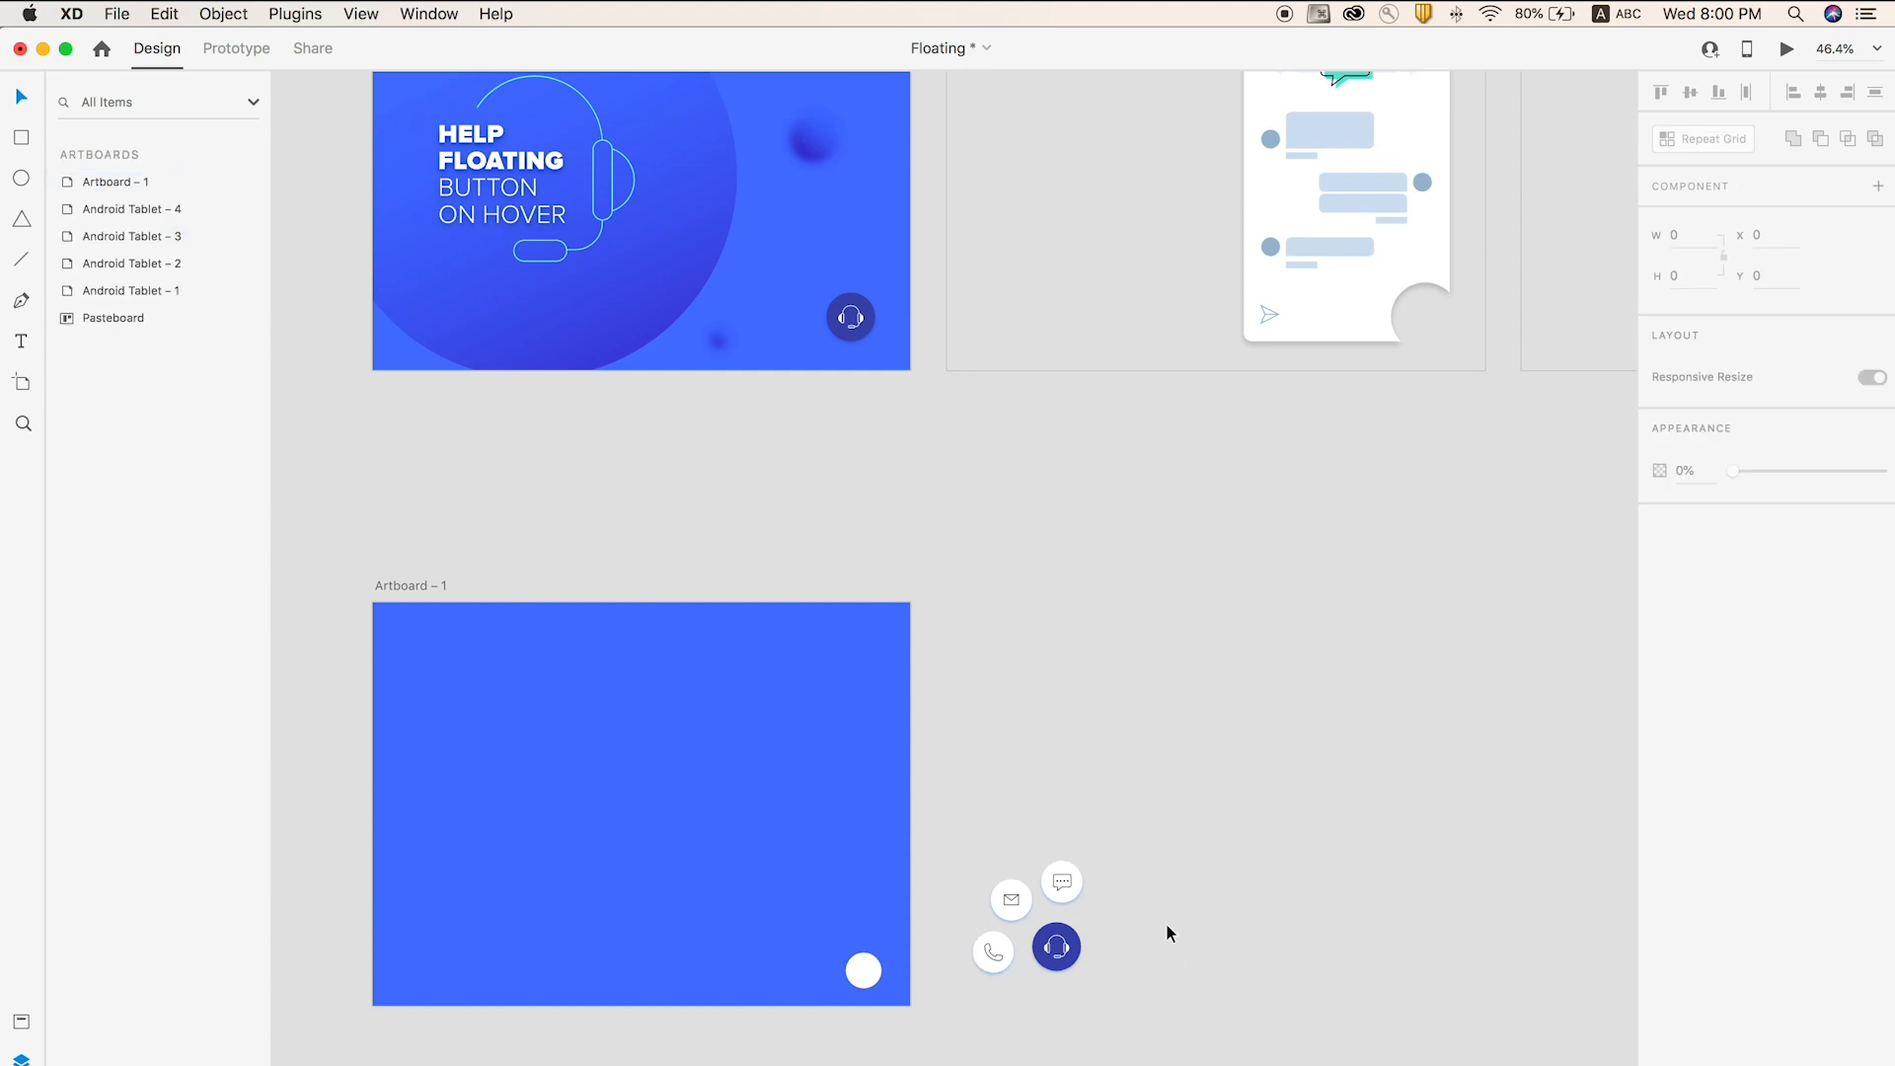
{"action": "right_click", "coordinate": [1060, 950]}
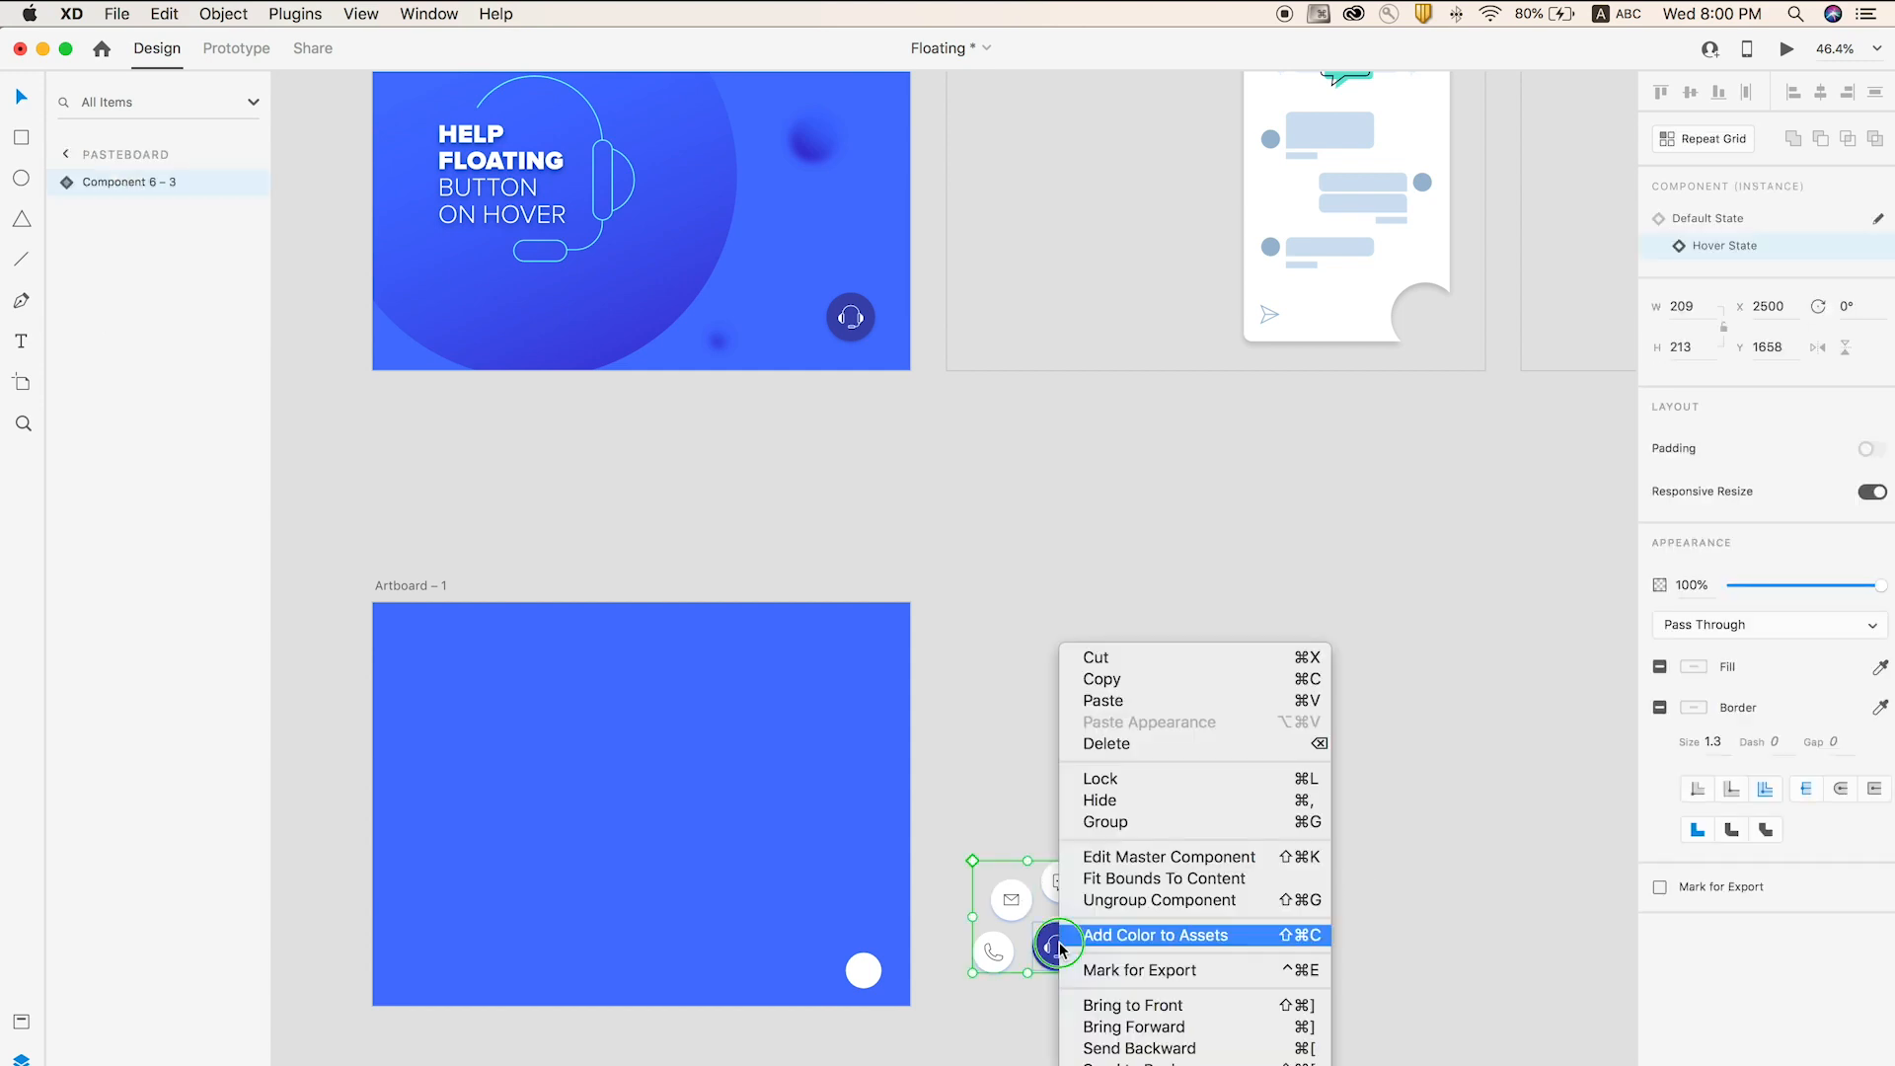
{"action": "left_click", "coordinate": [1132, 901]}
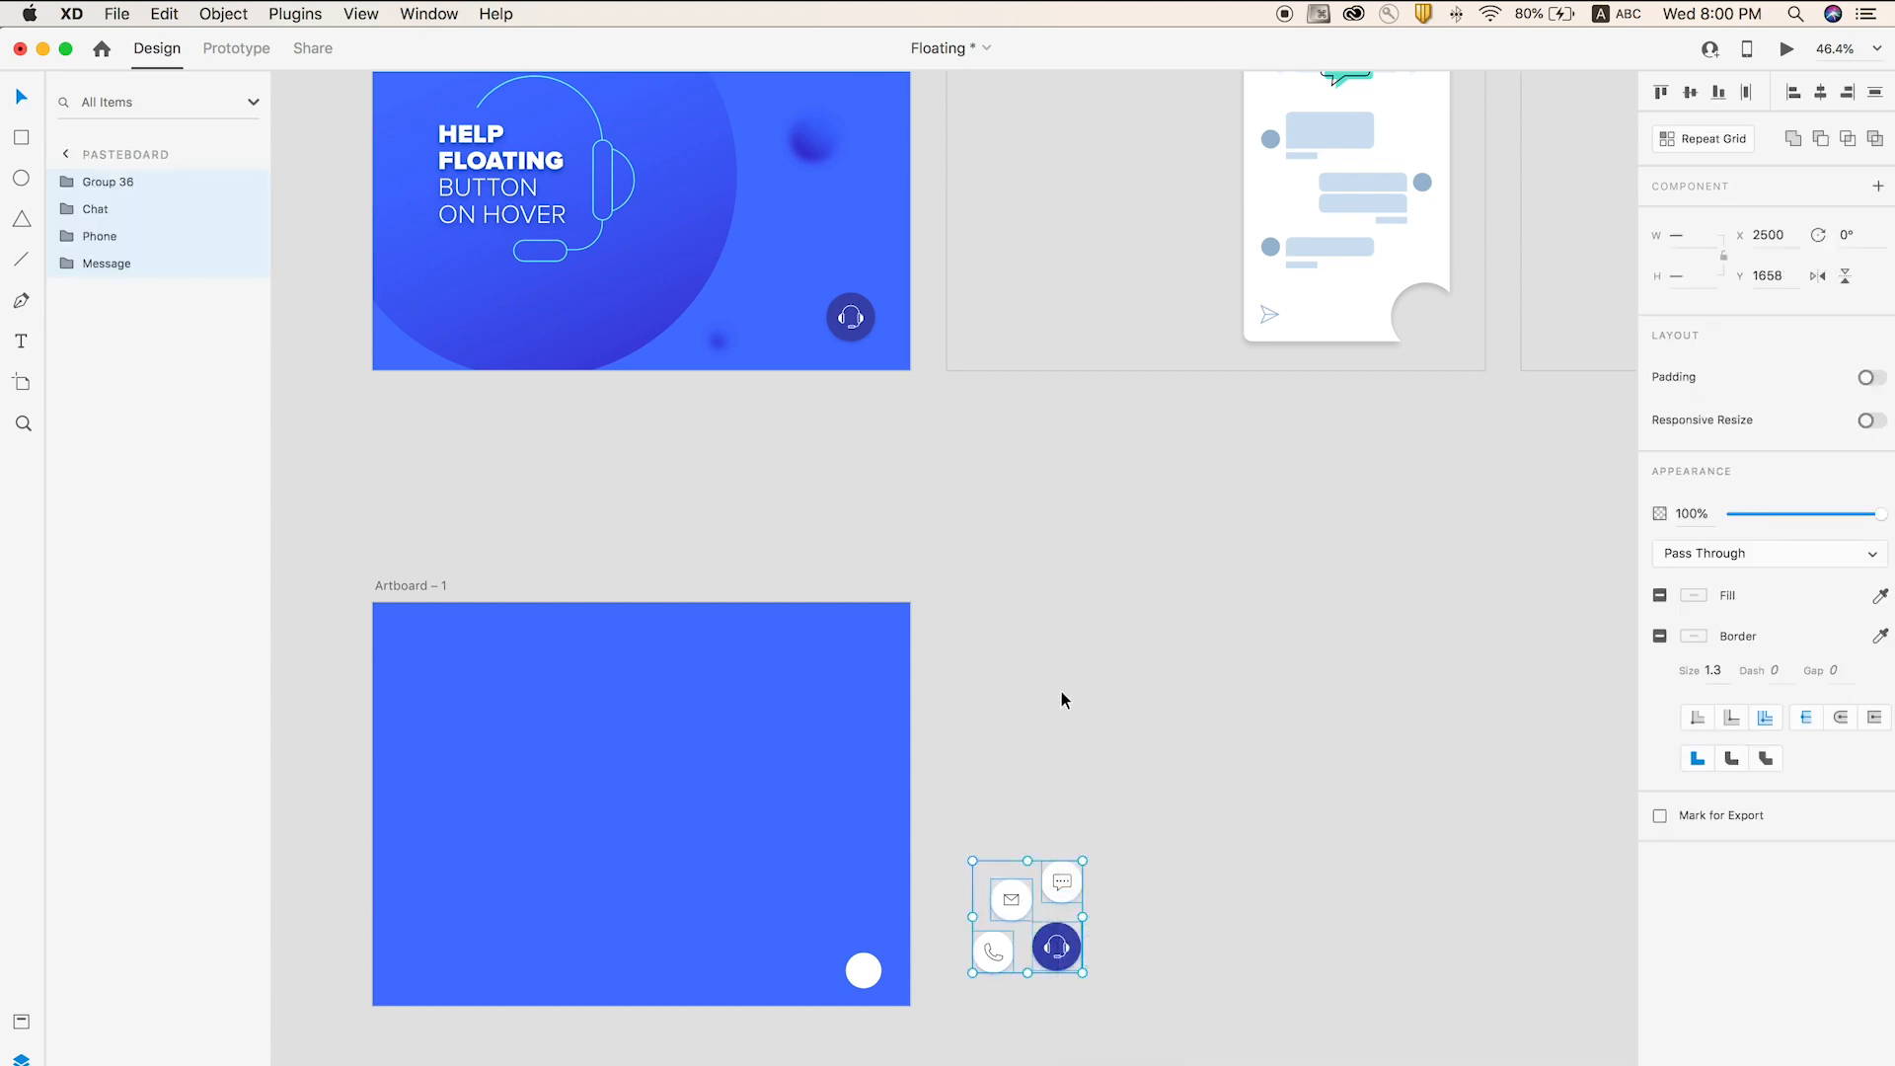
- Inspect the ungrouped Chat, Message, Phone and headset button groups on the pasteboard one by one
{"action": "key", "text": "z"}
{"action": "left_click_drag", "start_coordinate": [720, 812], "coordinate": [1171, 998]}
{"action": "key", "text": "v"}
{"action": "left_click", "coordinate": [1251, 540]}
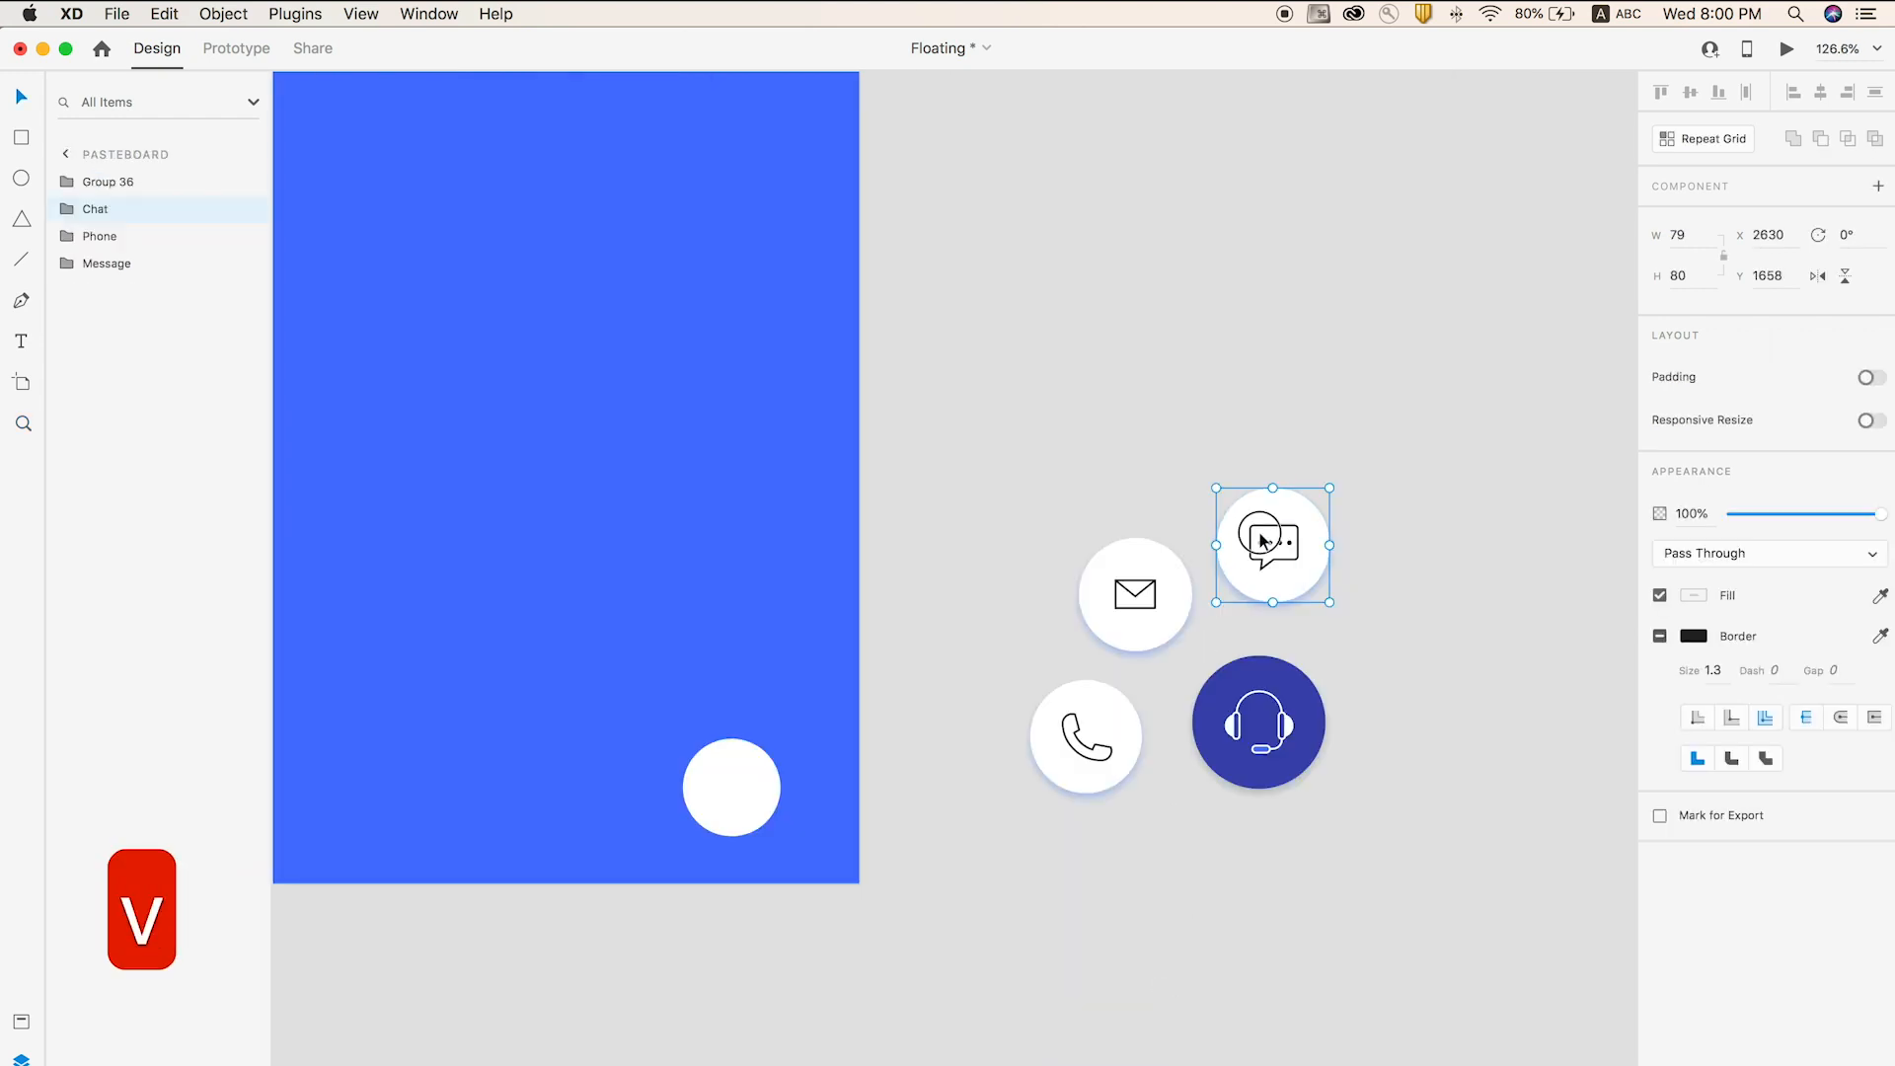
{"action": "left_click", "coordinate": [1135, 593]}
{"action": "left_click", "coordinate": [1070, 785]}
{"action": "left_click", "coordinate": [1264, 690]}
{"action": "left_click", "coordinate": [1222, 545]}
{"action": "left_click", "coordinate": [1154, 577]}
{"action": "left_click", "coordinate": [1168, 494]}
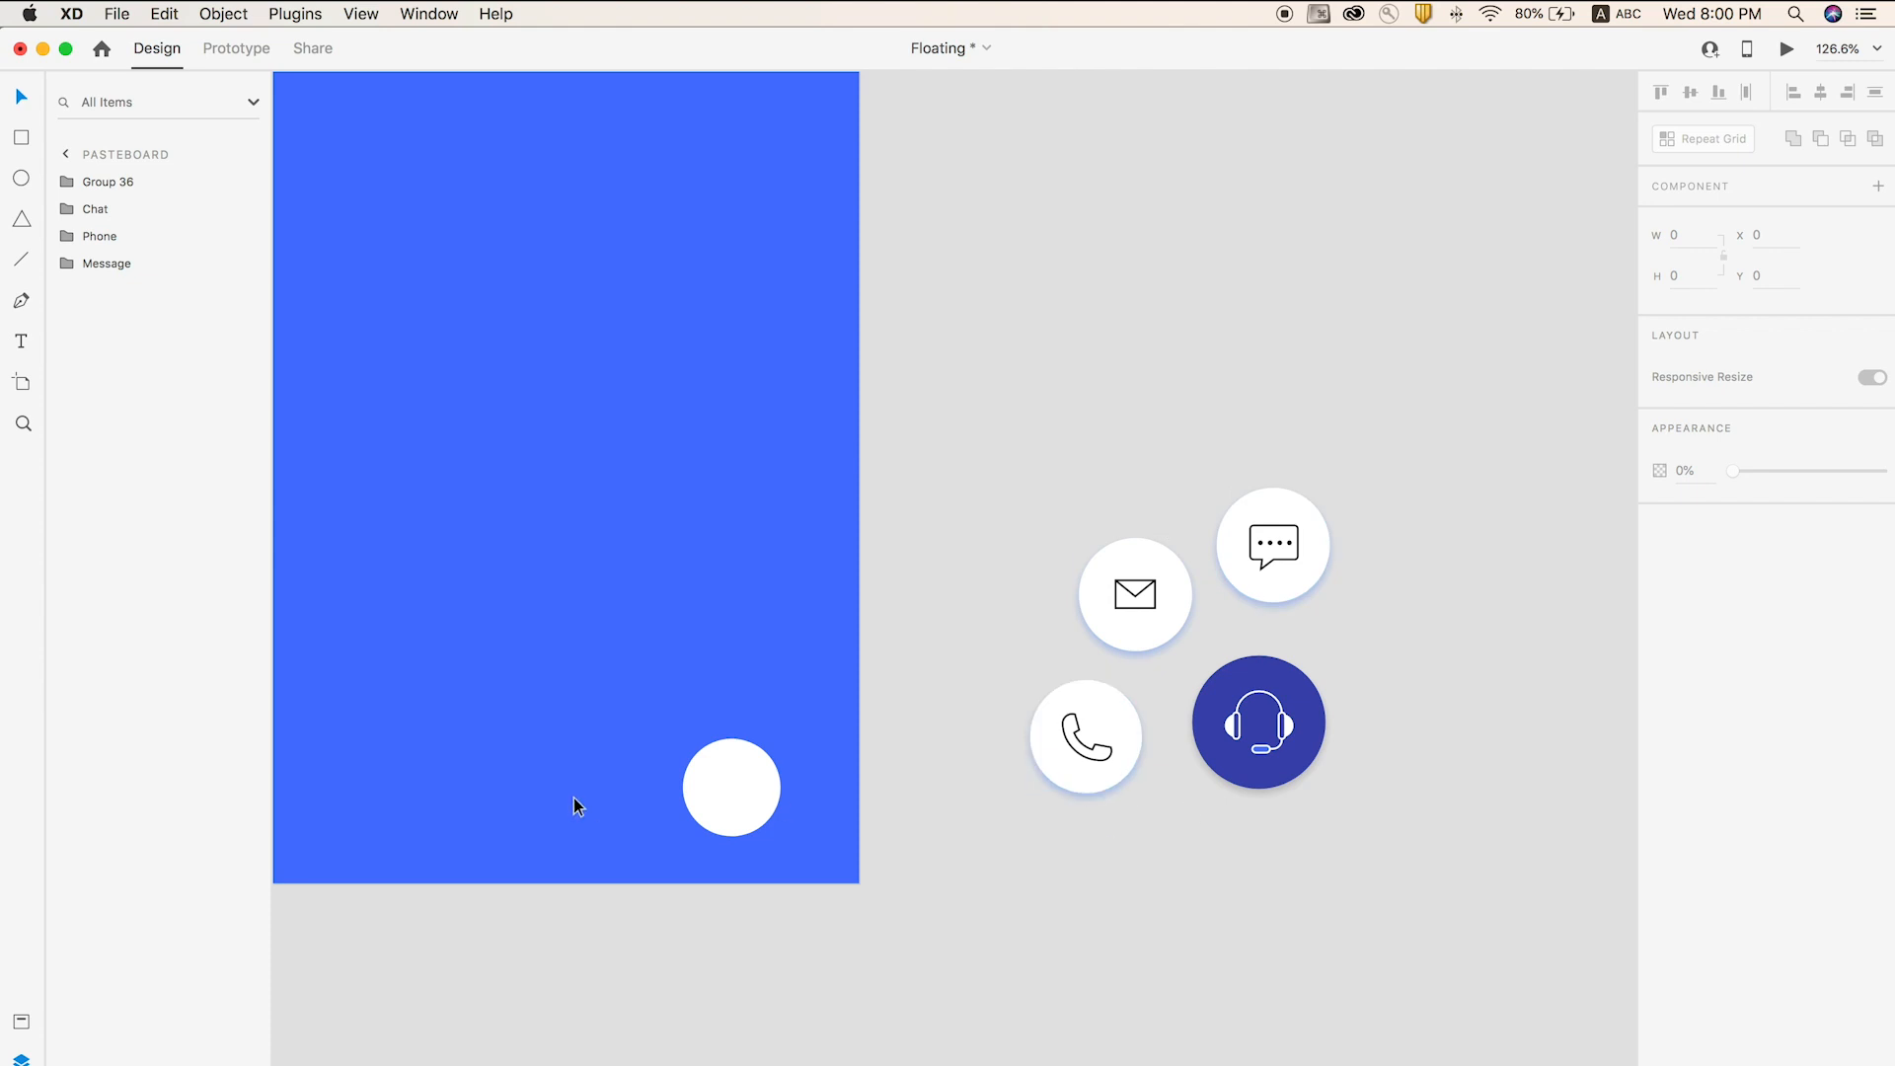
- Enlarge the white circle on Artboard – 1 to about 86 × 86 and fill it with the headset button's dark blue
{"action": "left_click", "coordinate": [748, 791]}
{"action": "left_click_drag", "start_coordinate": [781, 835], "coordinate": [764, 794]}
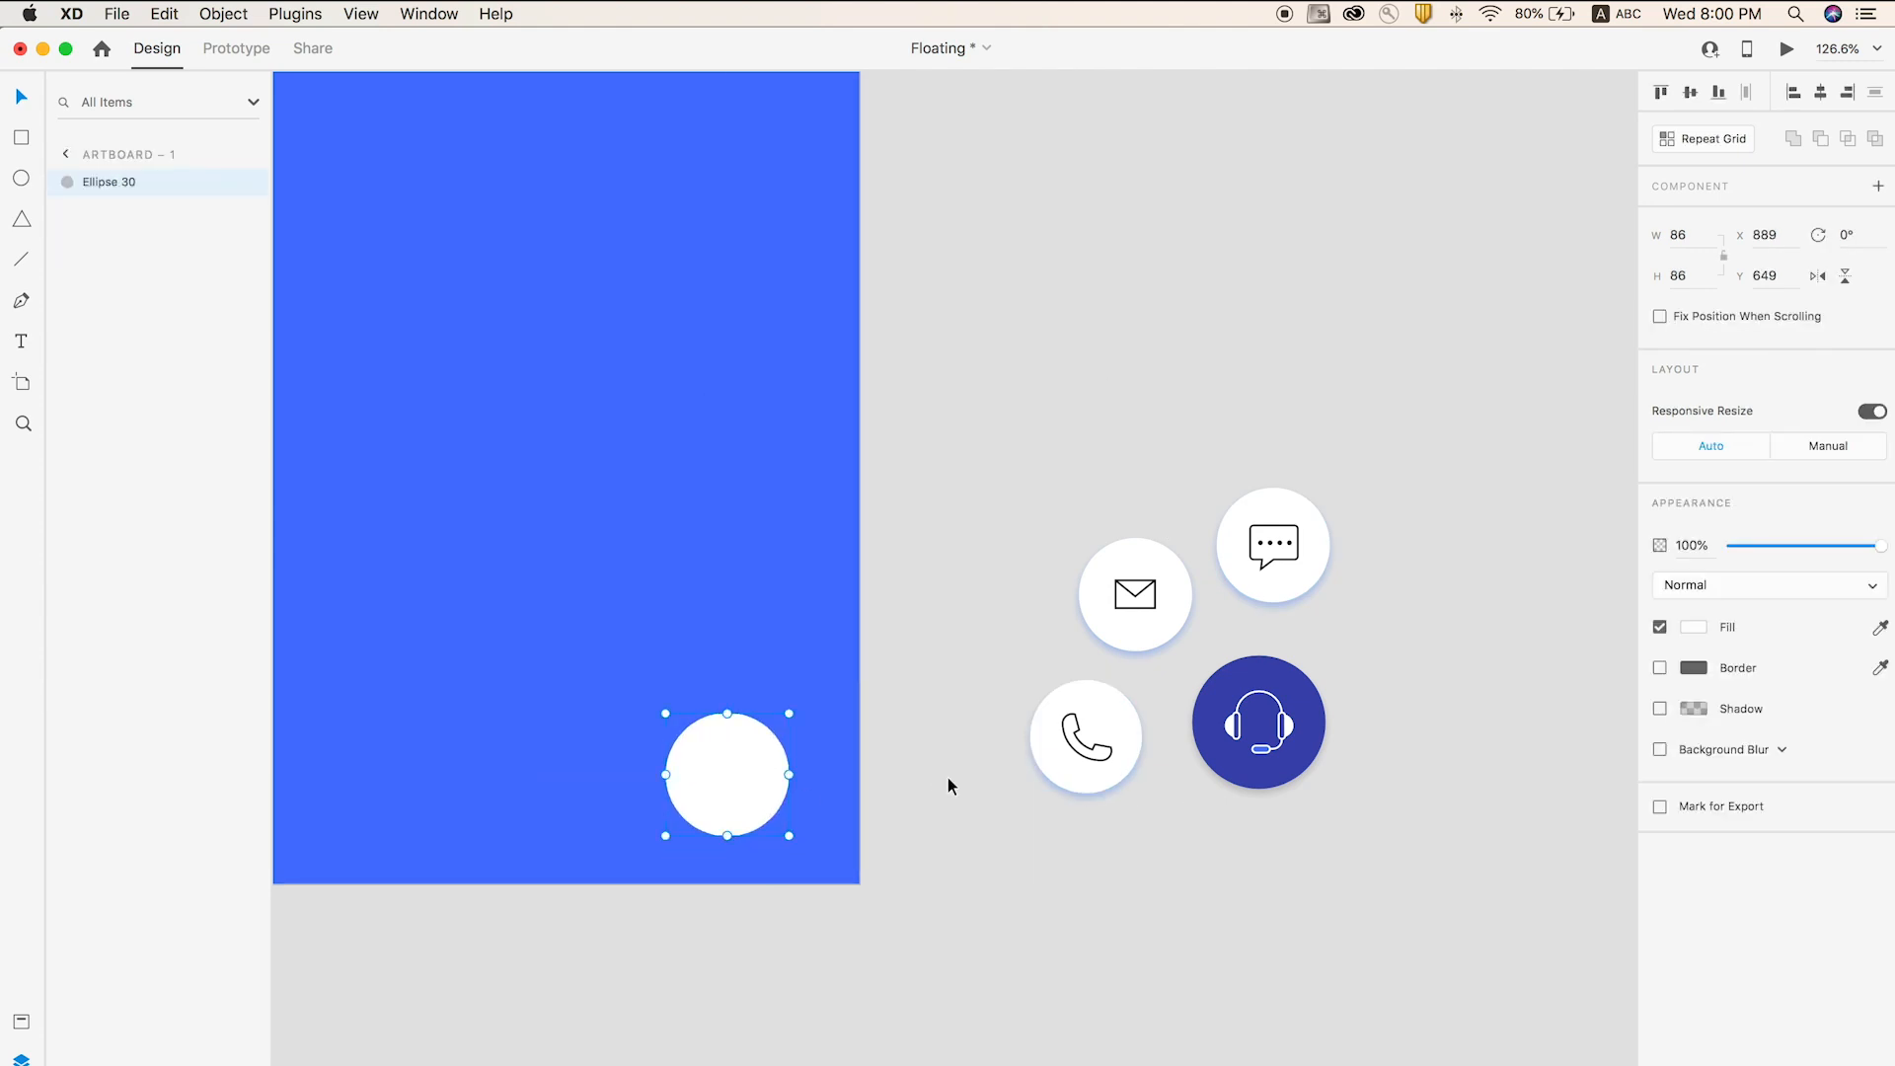
{"action": "key", "text": "i"}
{"action": "left_click", "coordinate": [1271, 675]}
{"action": "left_click", "coordinate": [1387, 635]}
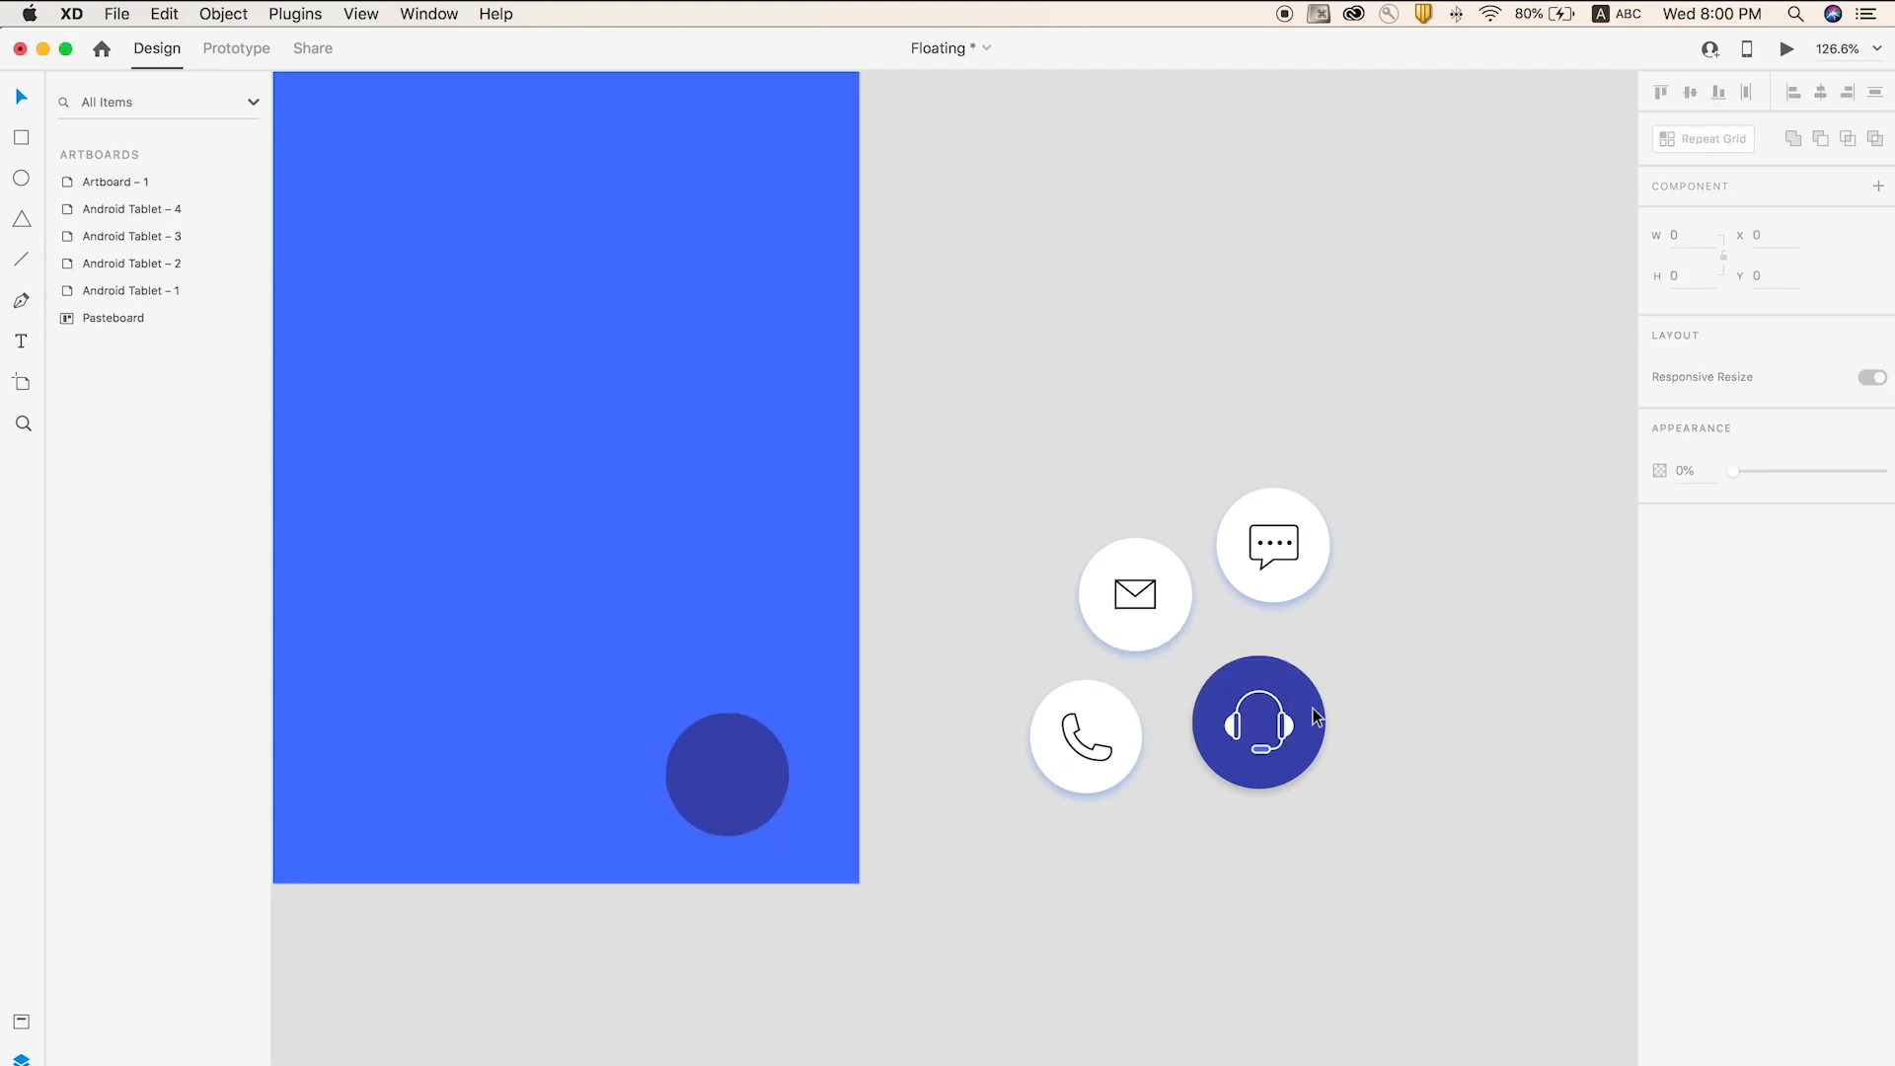
- Turn on the shadow for the dark blue circle on Artboard – 1
{"action": "left_click", "coordinate": [780, 779]}
{"action": "left_click", "coordinate": [1668, 710]}
{"action": "left_click", "coordinate": [1431, 750]}
- Ungroup the headset button on the pasteboard and move its headset icon onto the dark blue circle on Artboard – 1
{"action": "left_click", "coordinate": [1289, 725]}
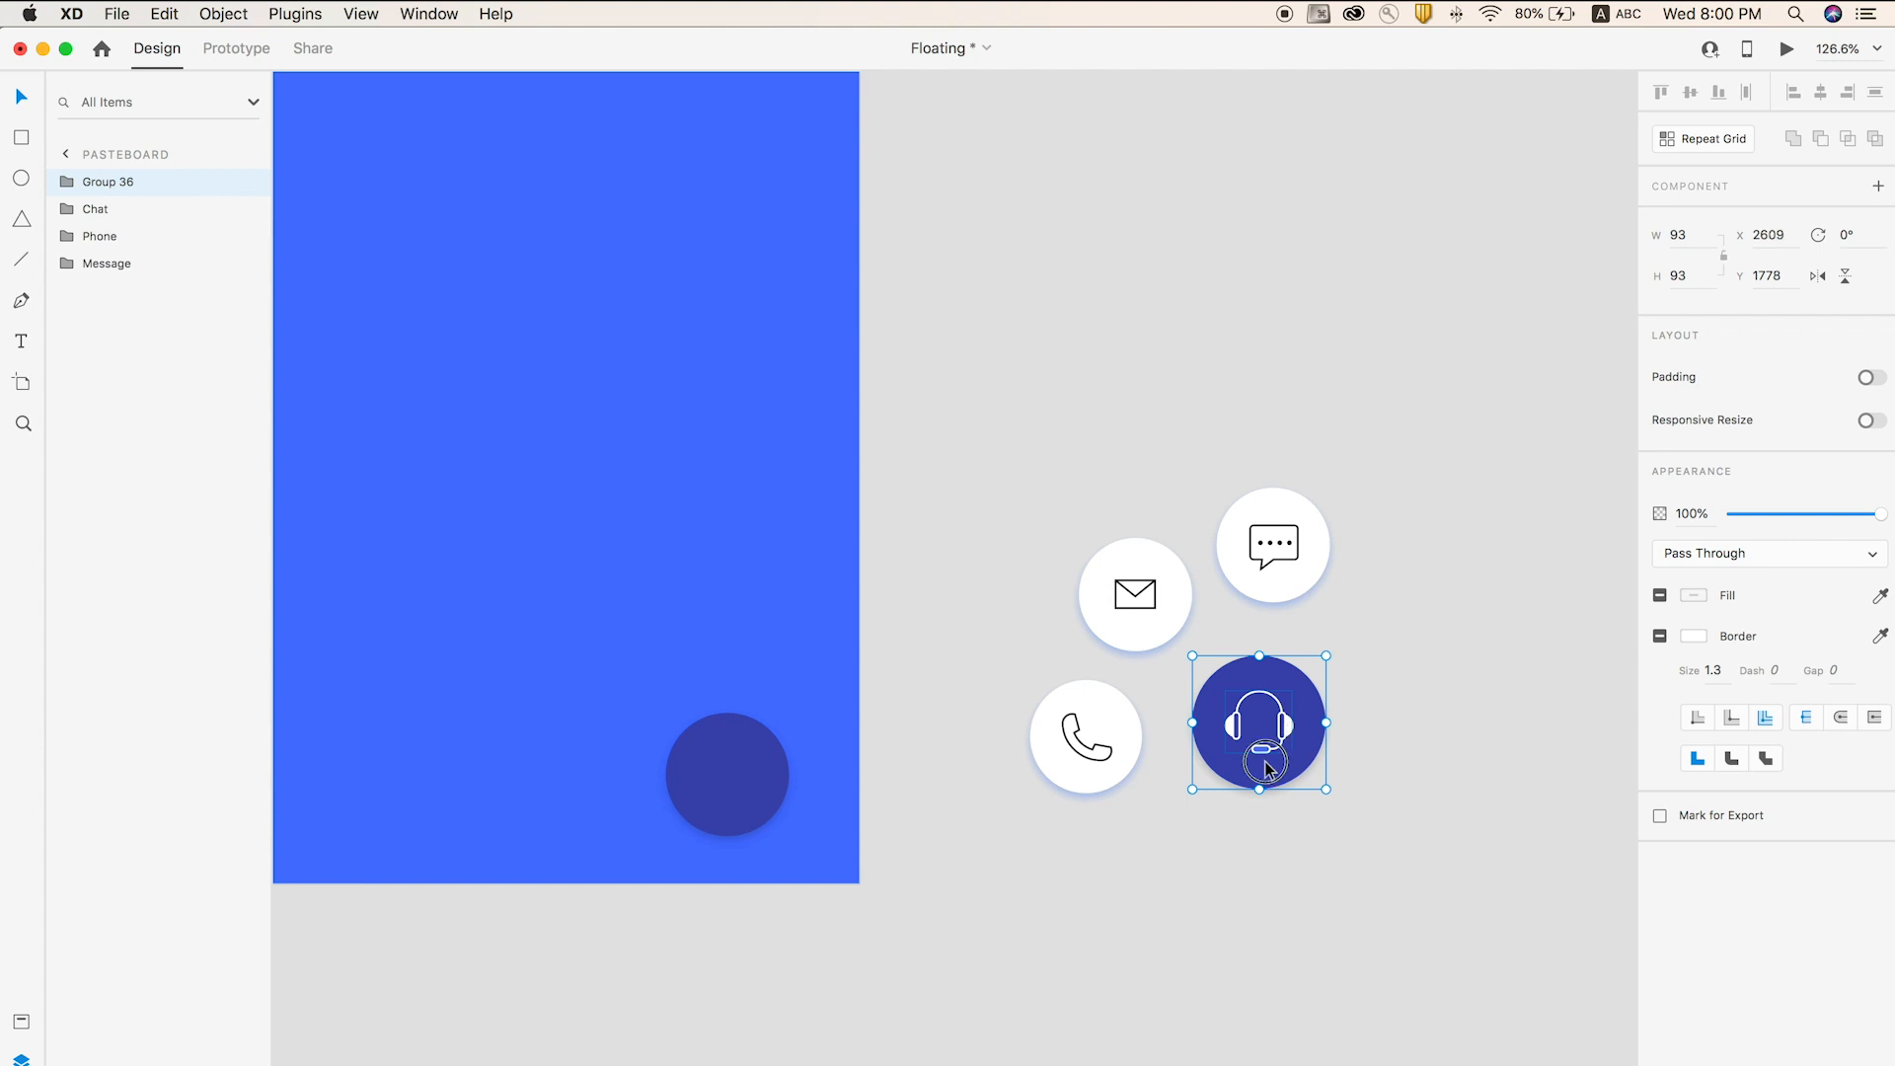
{"action": "key", "text": "super+z"}
{"action": "right_click", "coordinate": [1285, 665]}
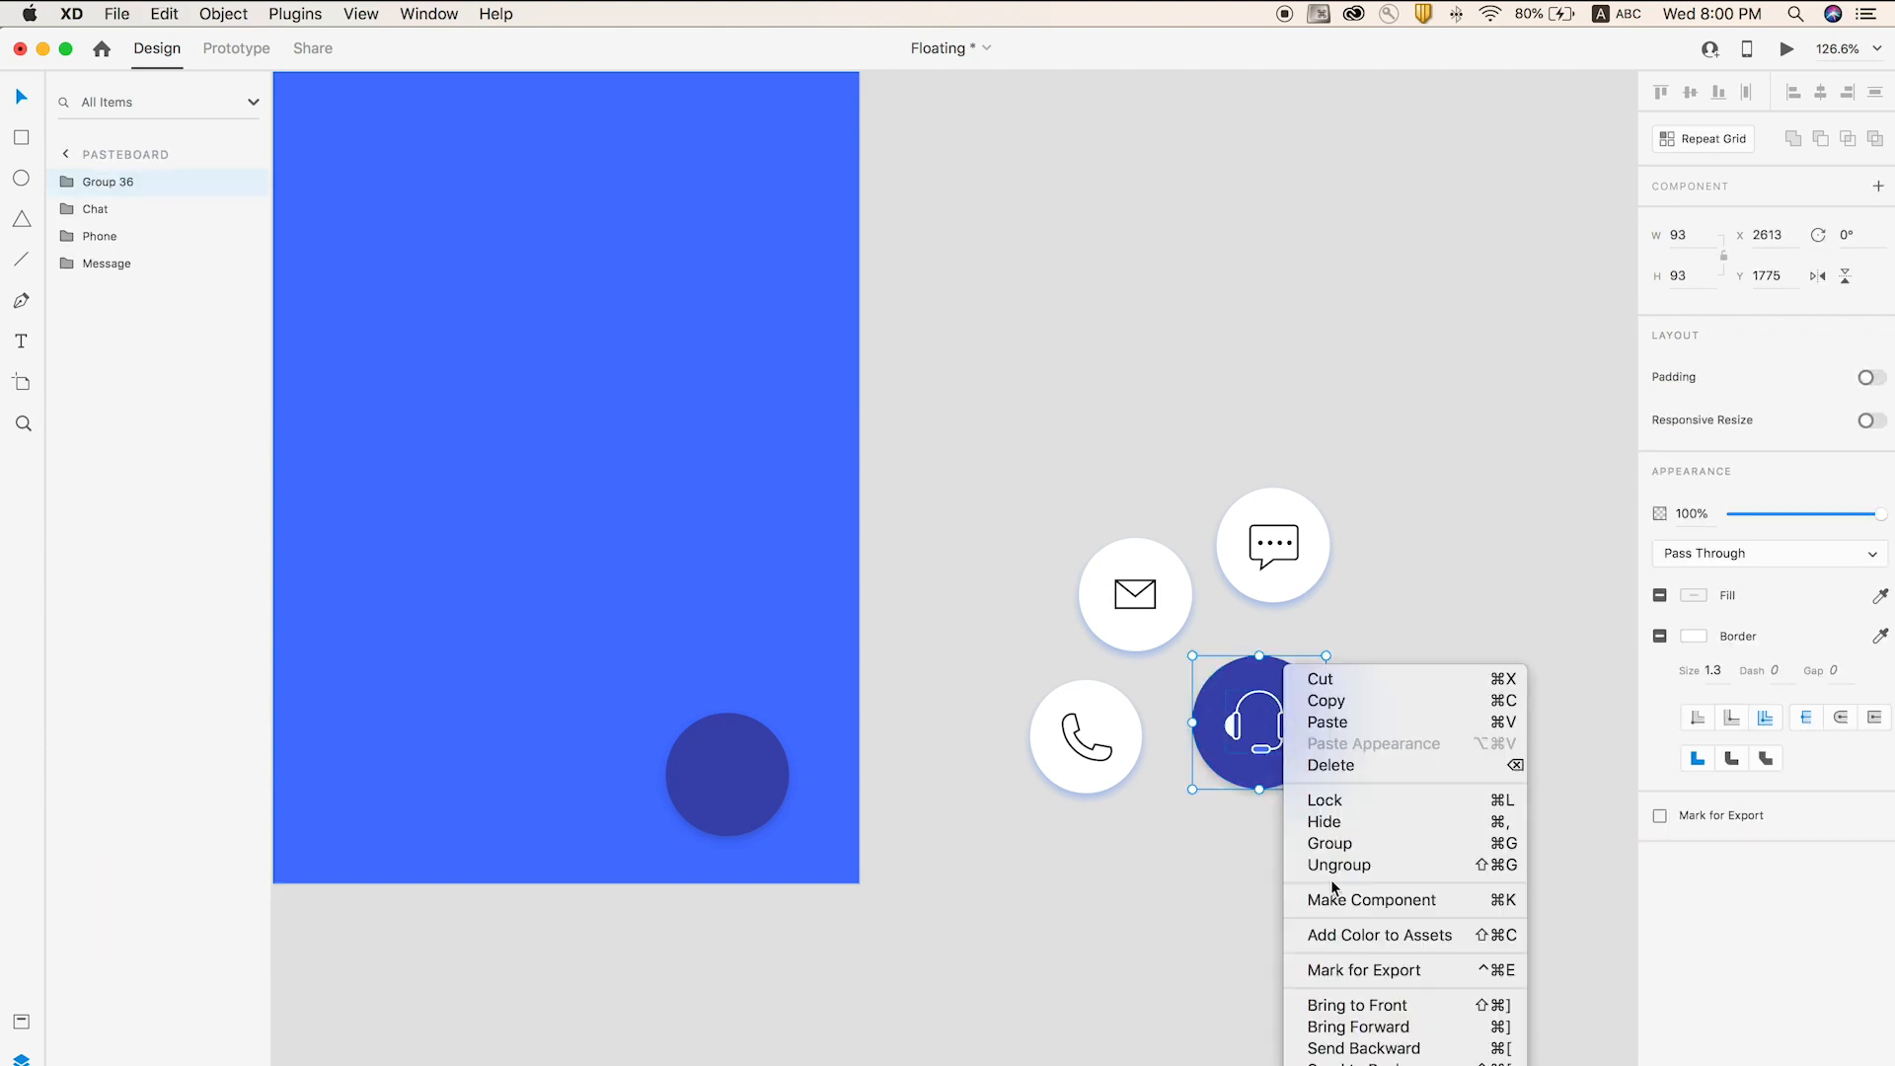
{"action": "left_click", "coordinate": [1346, 865]}
{"action": "left_click_drag", "start_coordinate": [1257, 773], "coordinate": [761, 773]}
{"action": "key", "text": "super+z"}
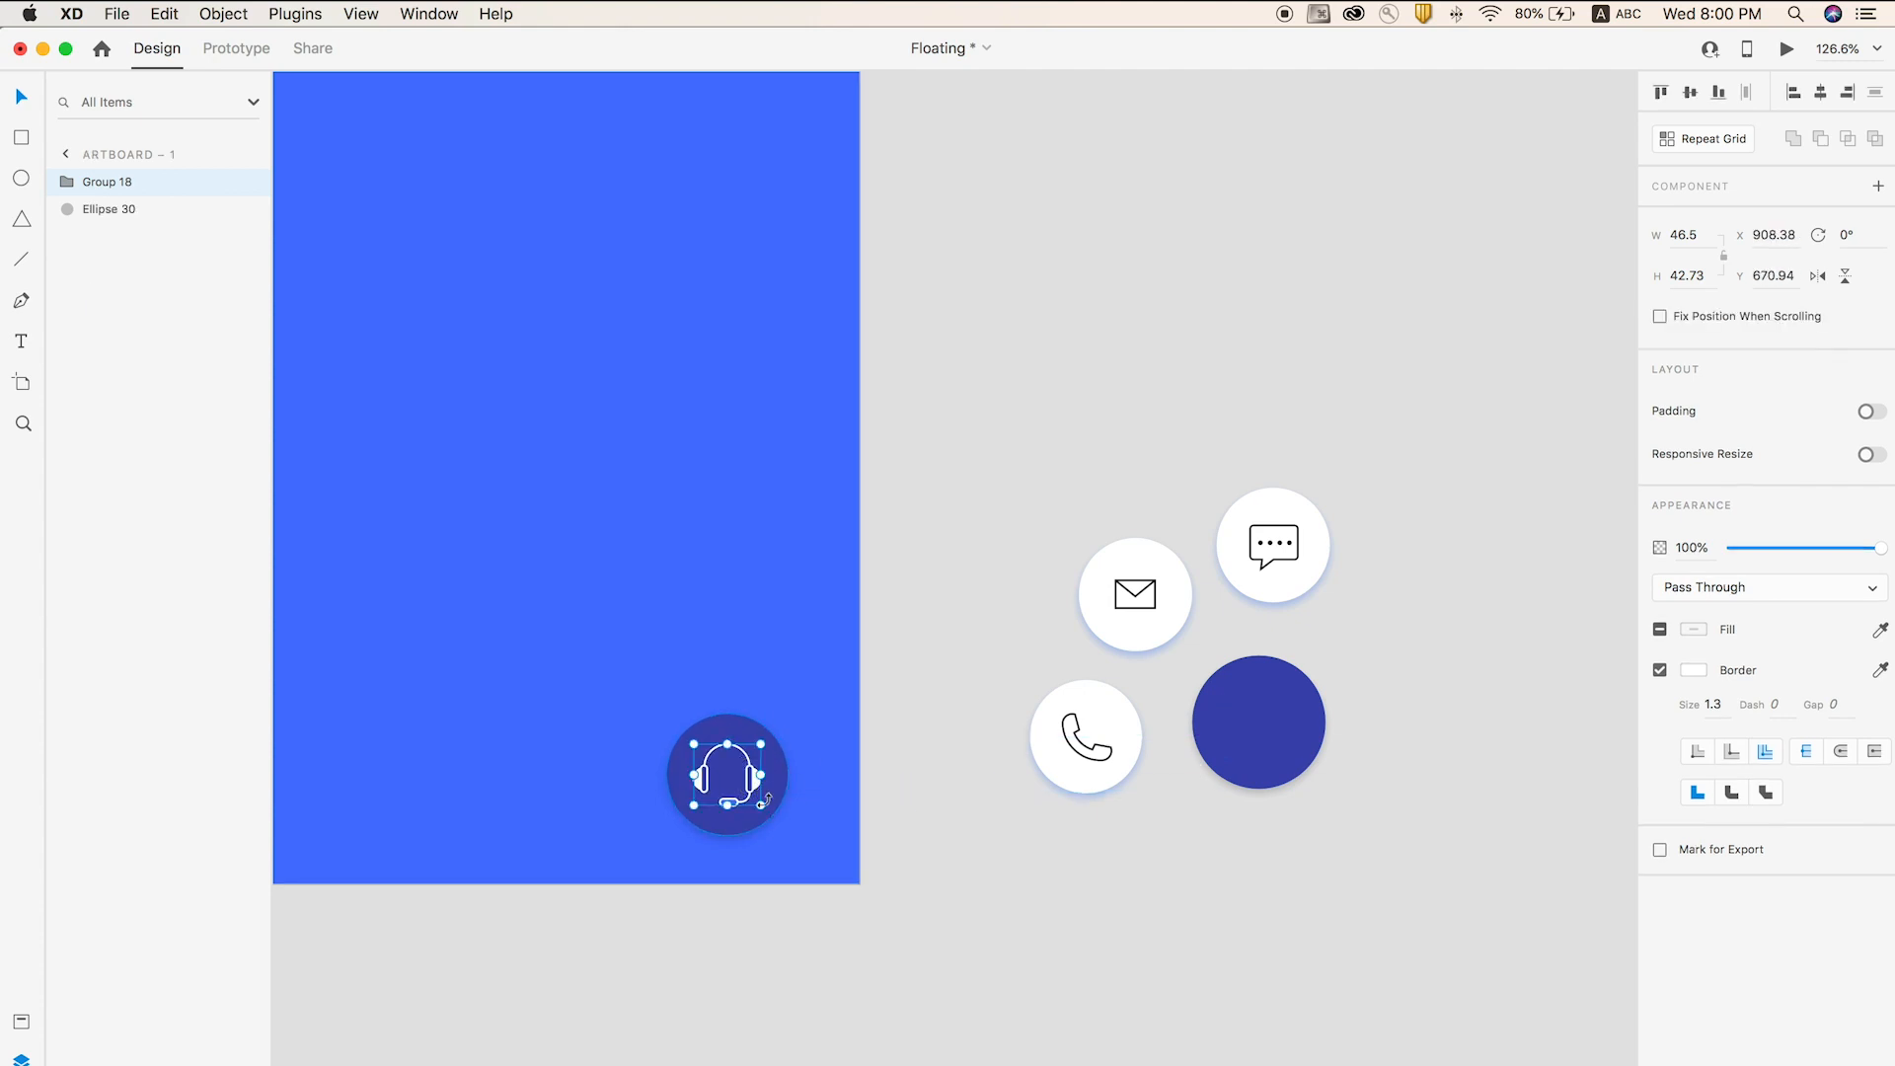
- Group the headset icon with the dark blue circle beneath it on Artboard – 1
{"action": "left_click", "coordinate": [773, 758], "text": "shift"}
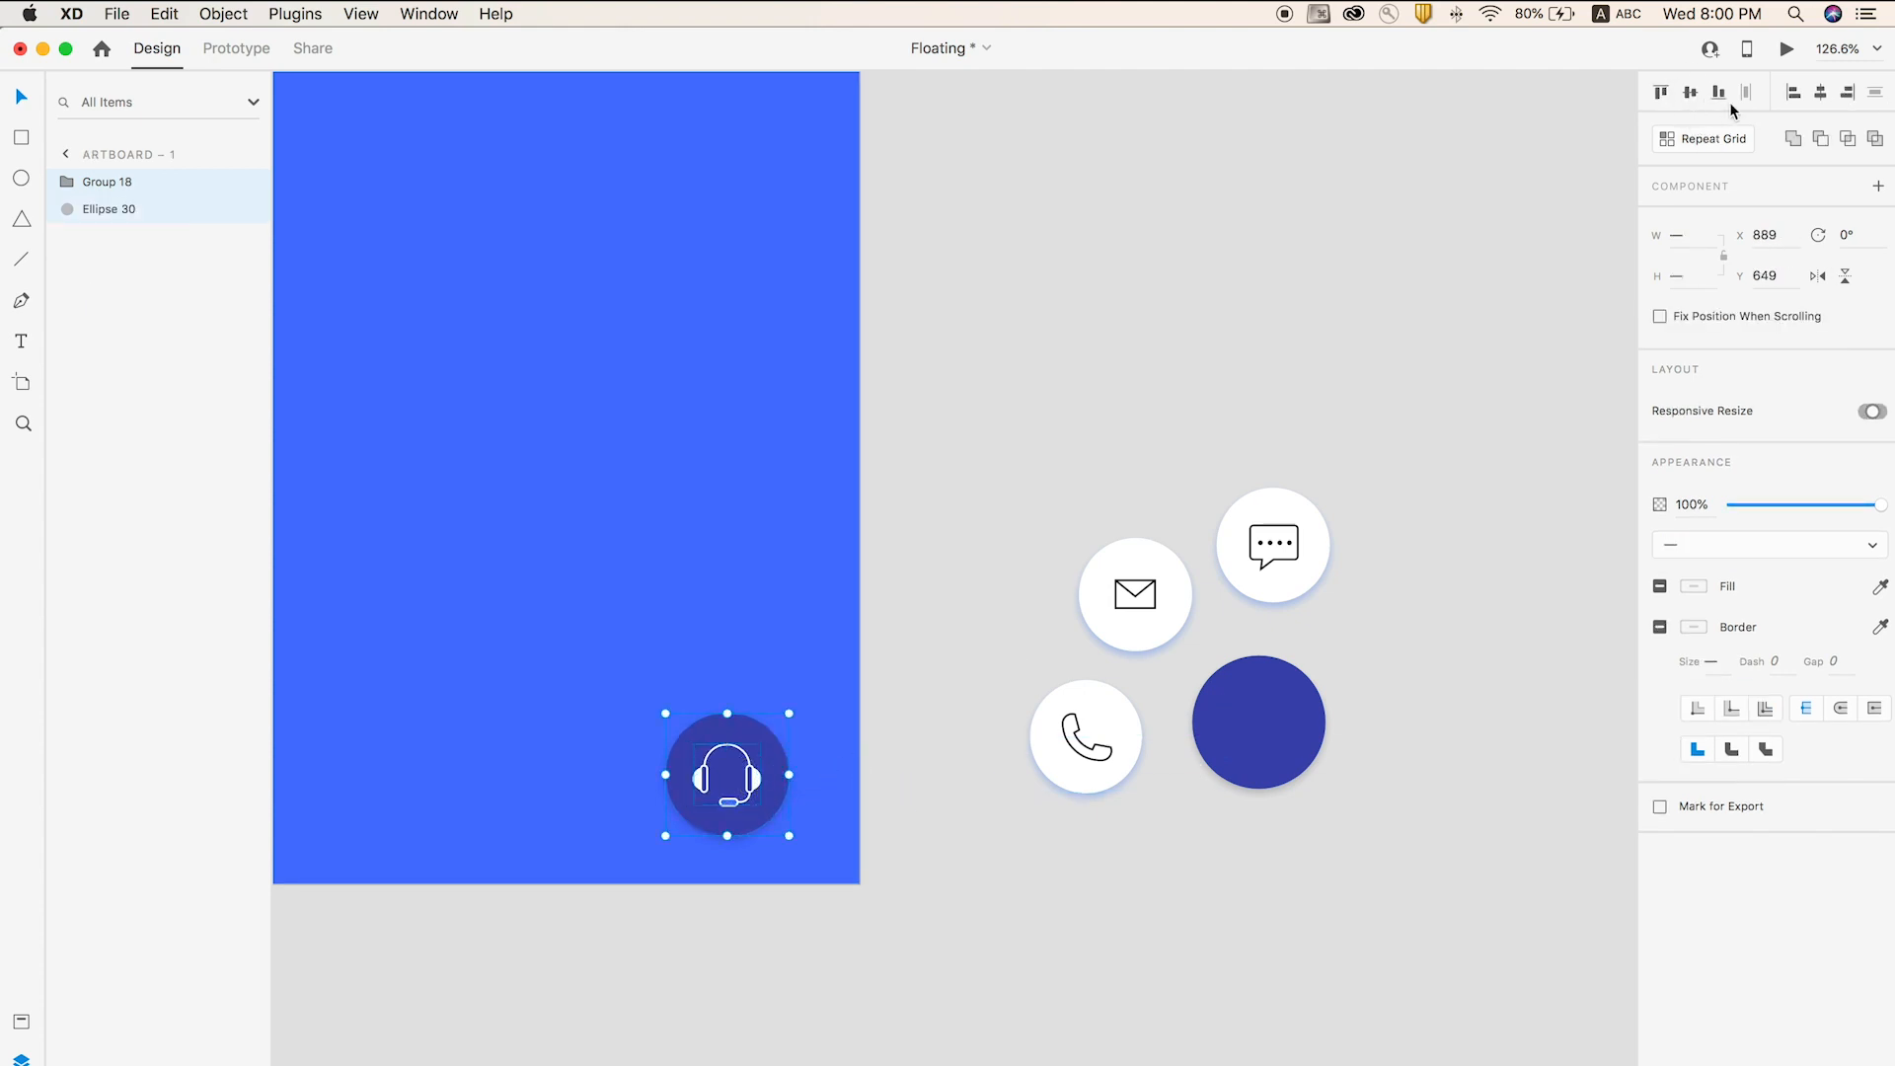
{"action": "left_click", "coordinate": [826, 883]}
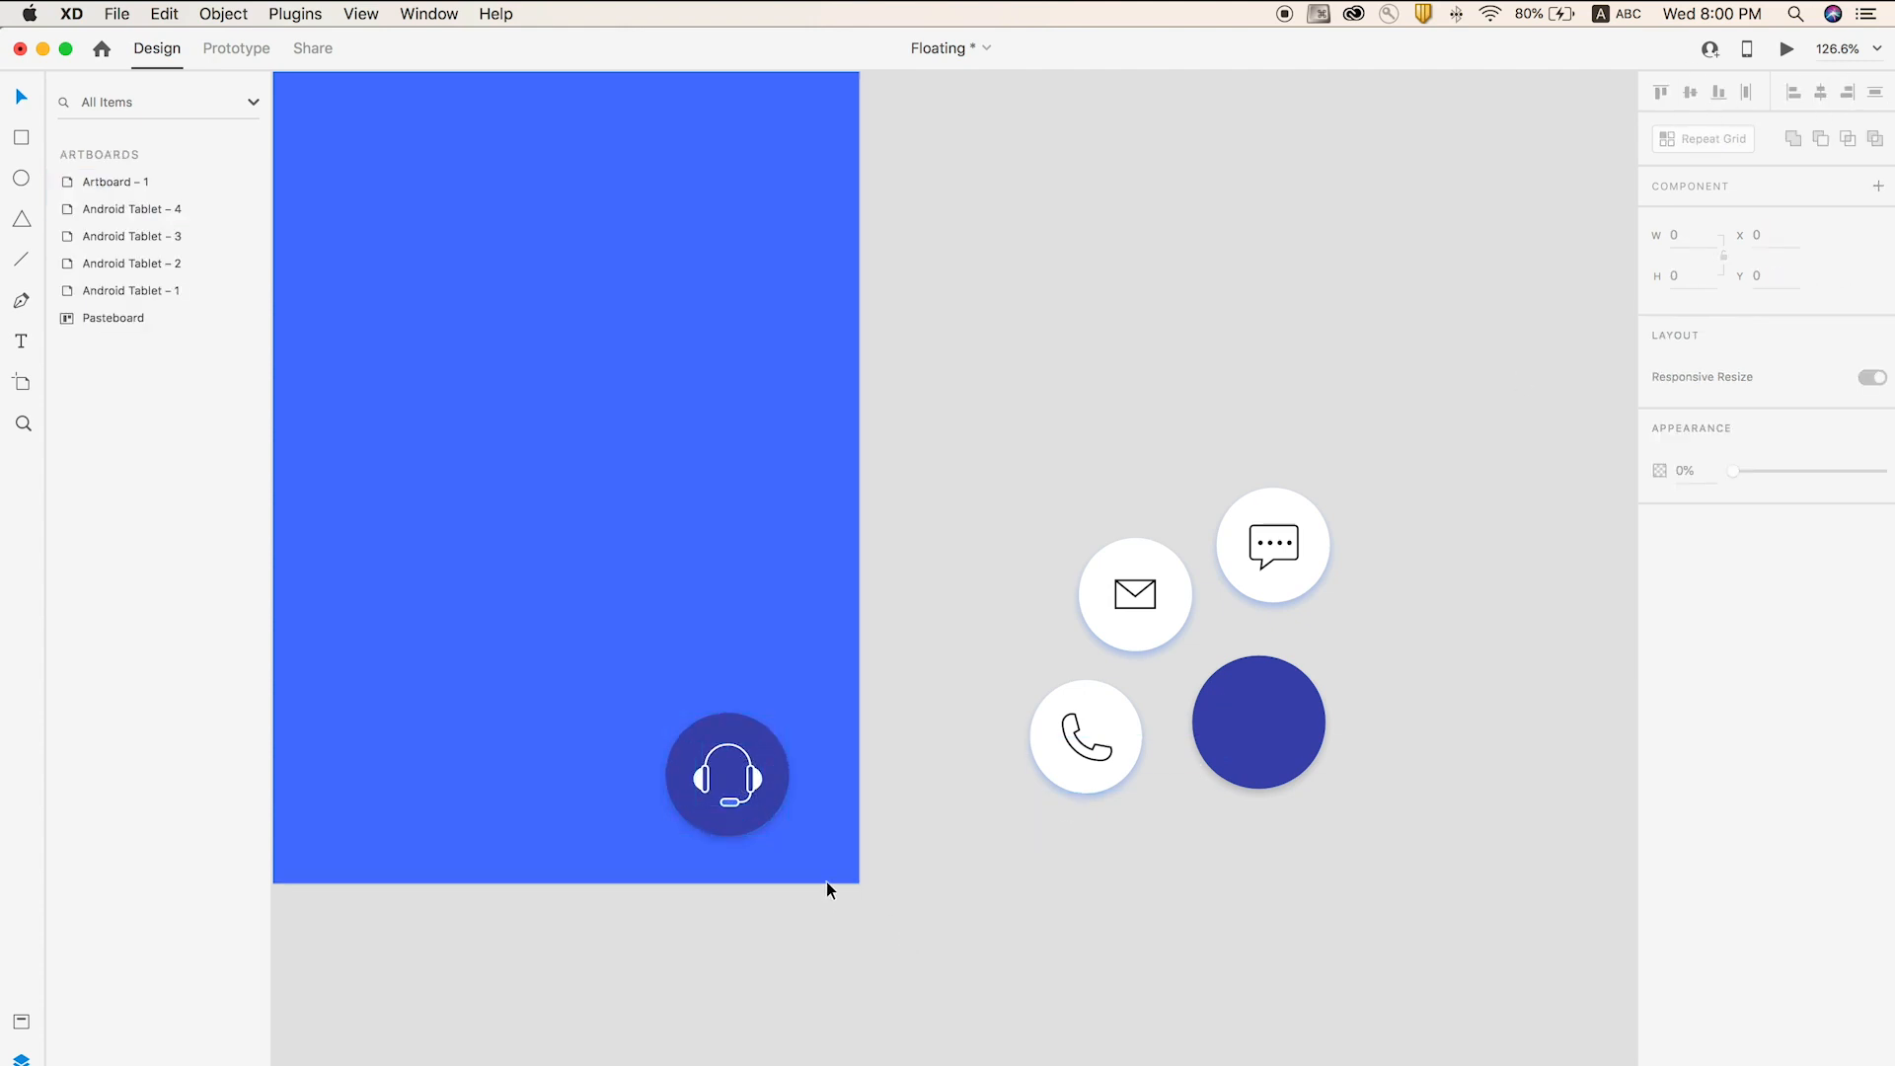
{"action": "left_click", "coordinate": [758, 777]}
{"action": "left_click", "coordinate": [744, 732], "text": "shift"}
{"action": "key", "text": "super+g"}
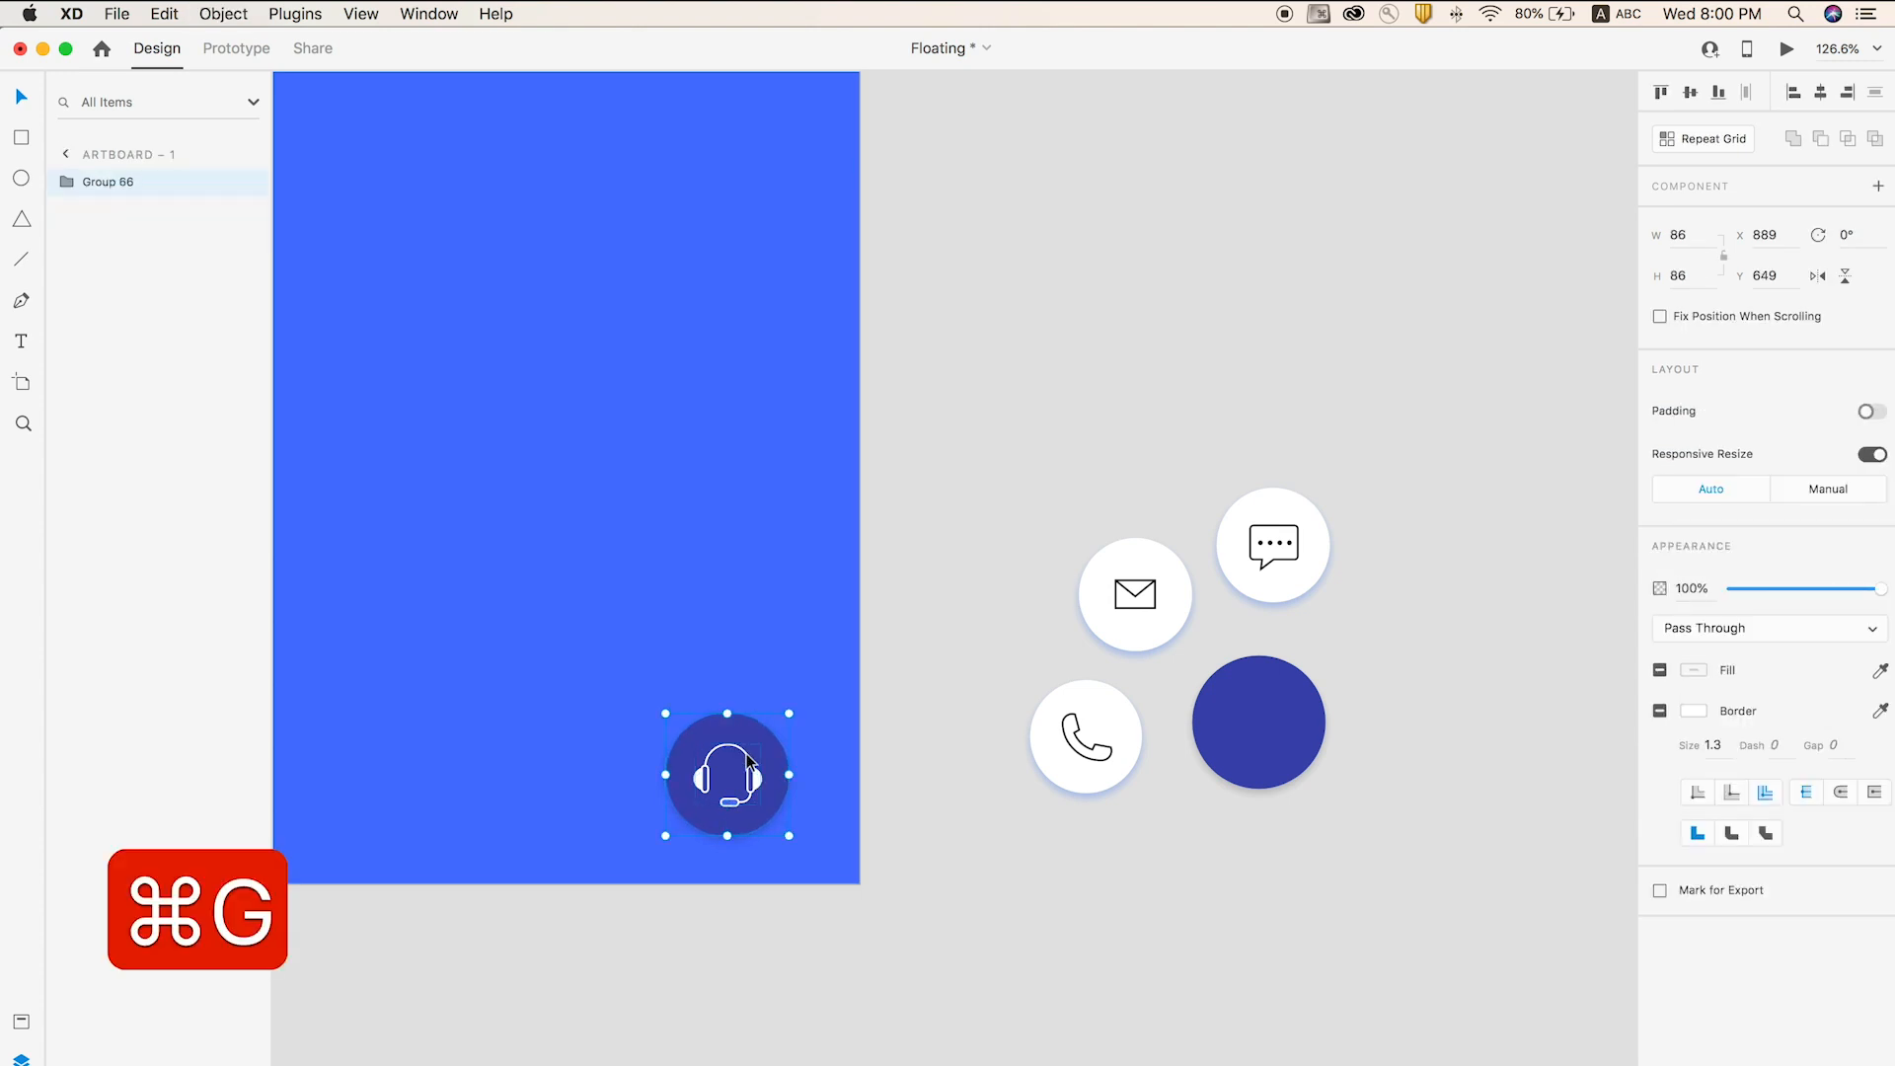
{"action": "left_click", "coordinate": [1067, 499]}
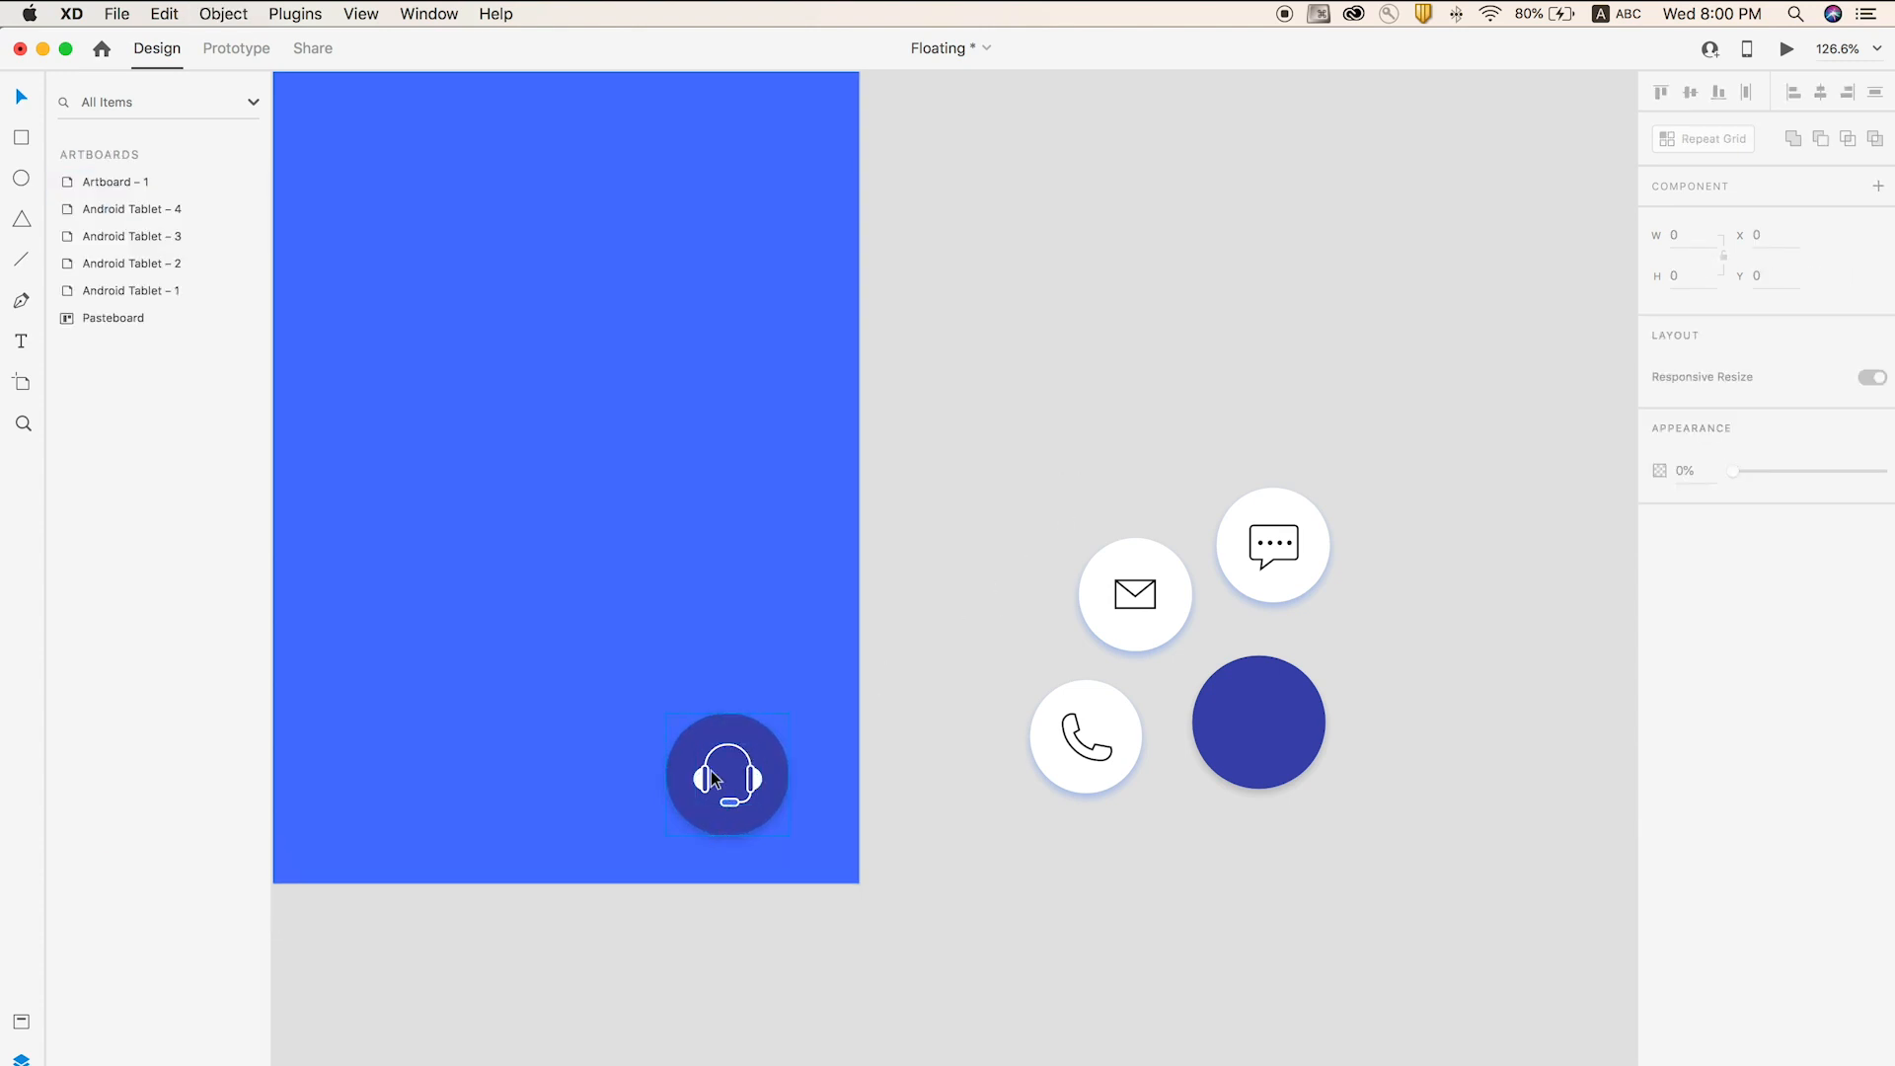
- Draw a white circle about 70 × 70 just above the headset button and remove its border
{"action": "left_click", "coordinate": [21, 179]}
{"action": "left_click_drag", "start_coordinate": [689, 586], "coordinate": [783, 679]}
{"action": "key", "text": "v"}
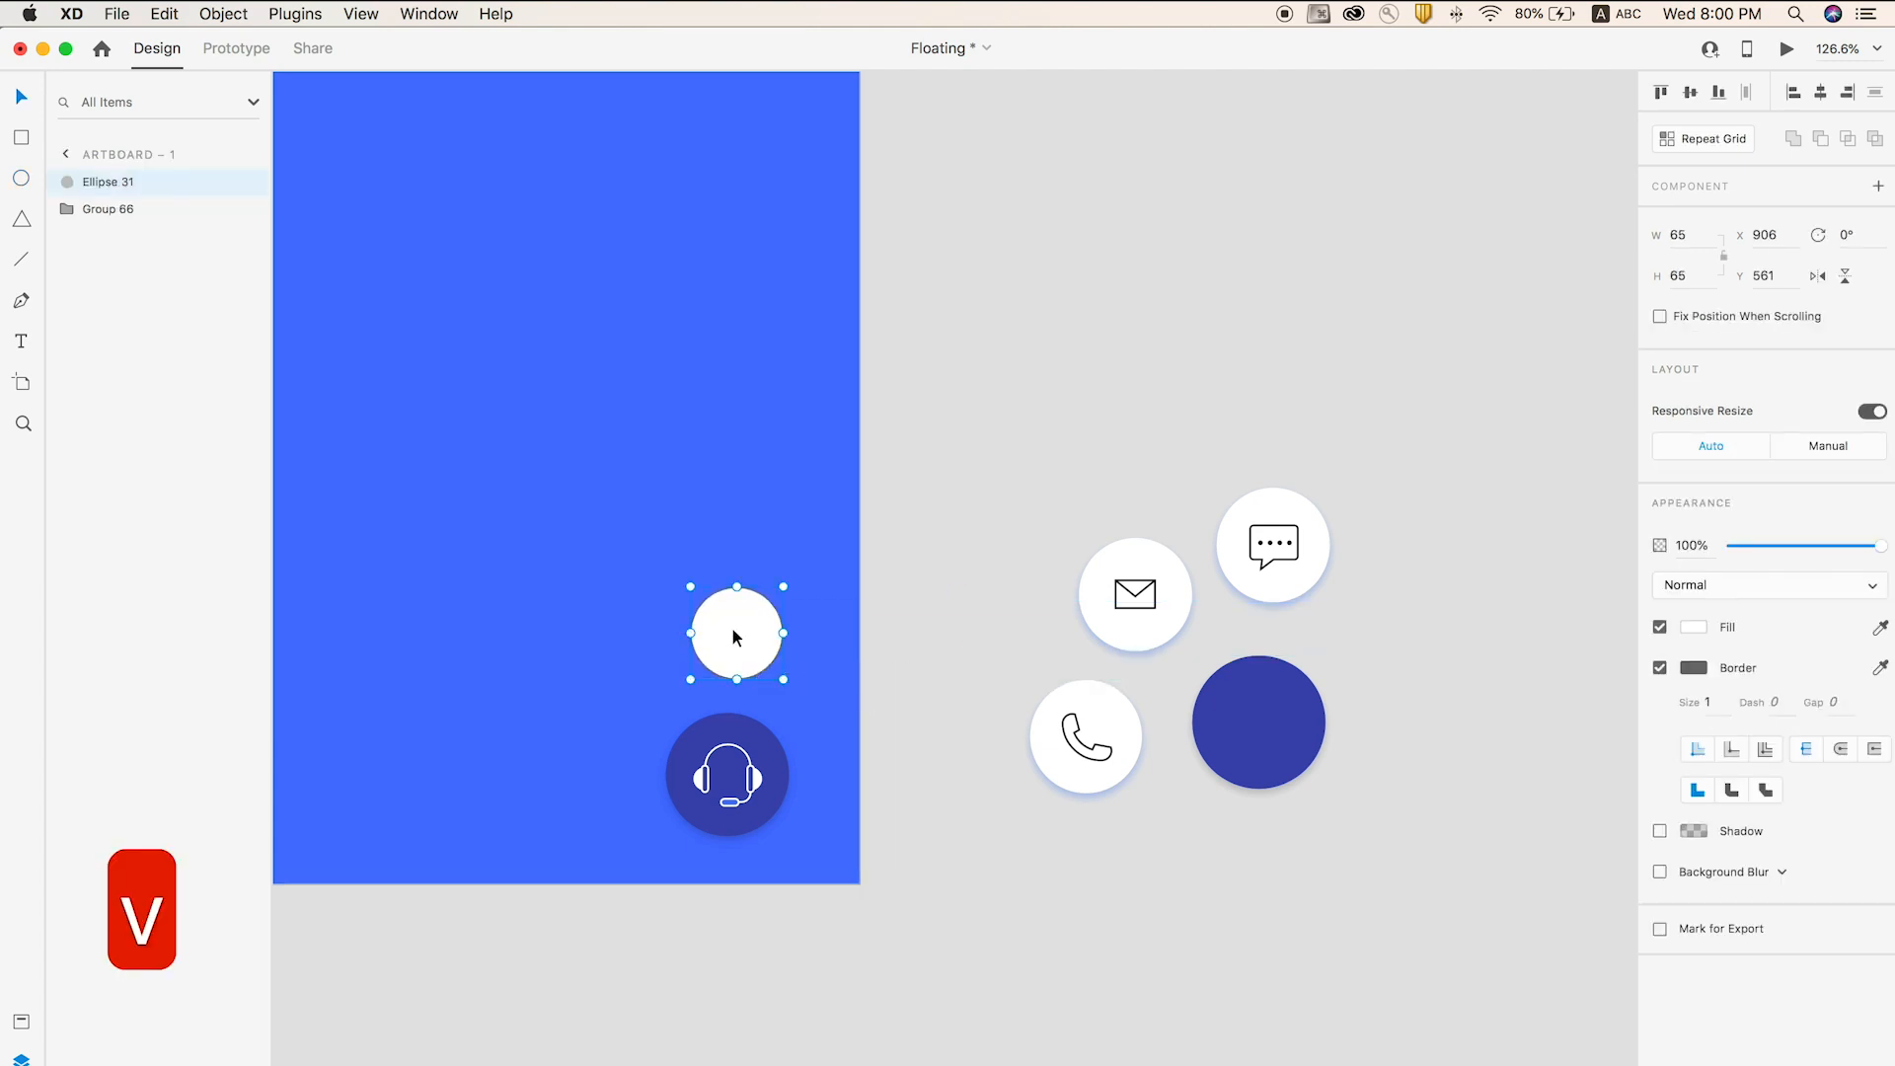
{"action": "left_click_drag", "start_coordinate": [690, 587], "coordinate": [681, 574]}
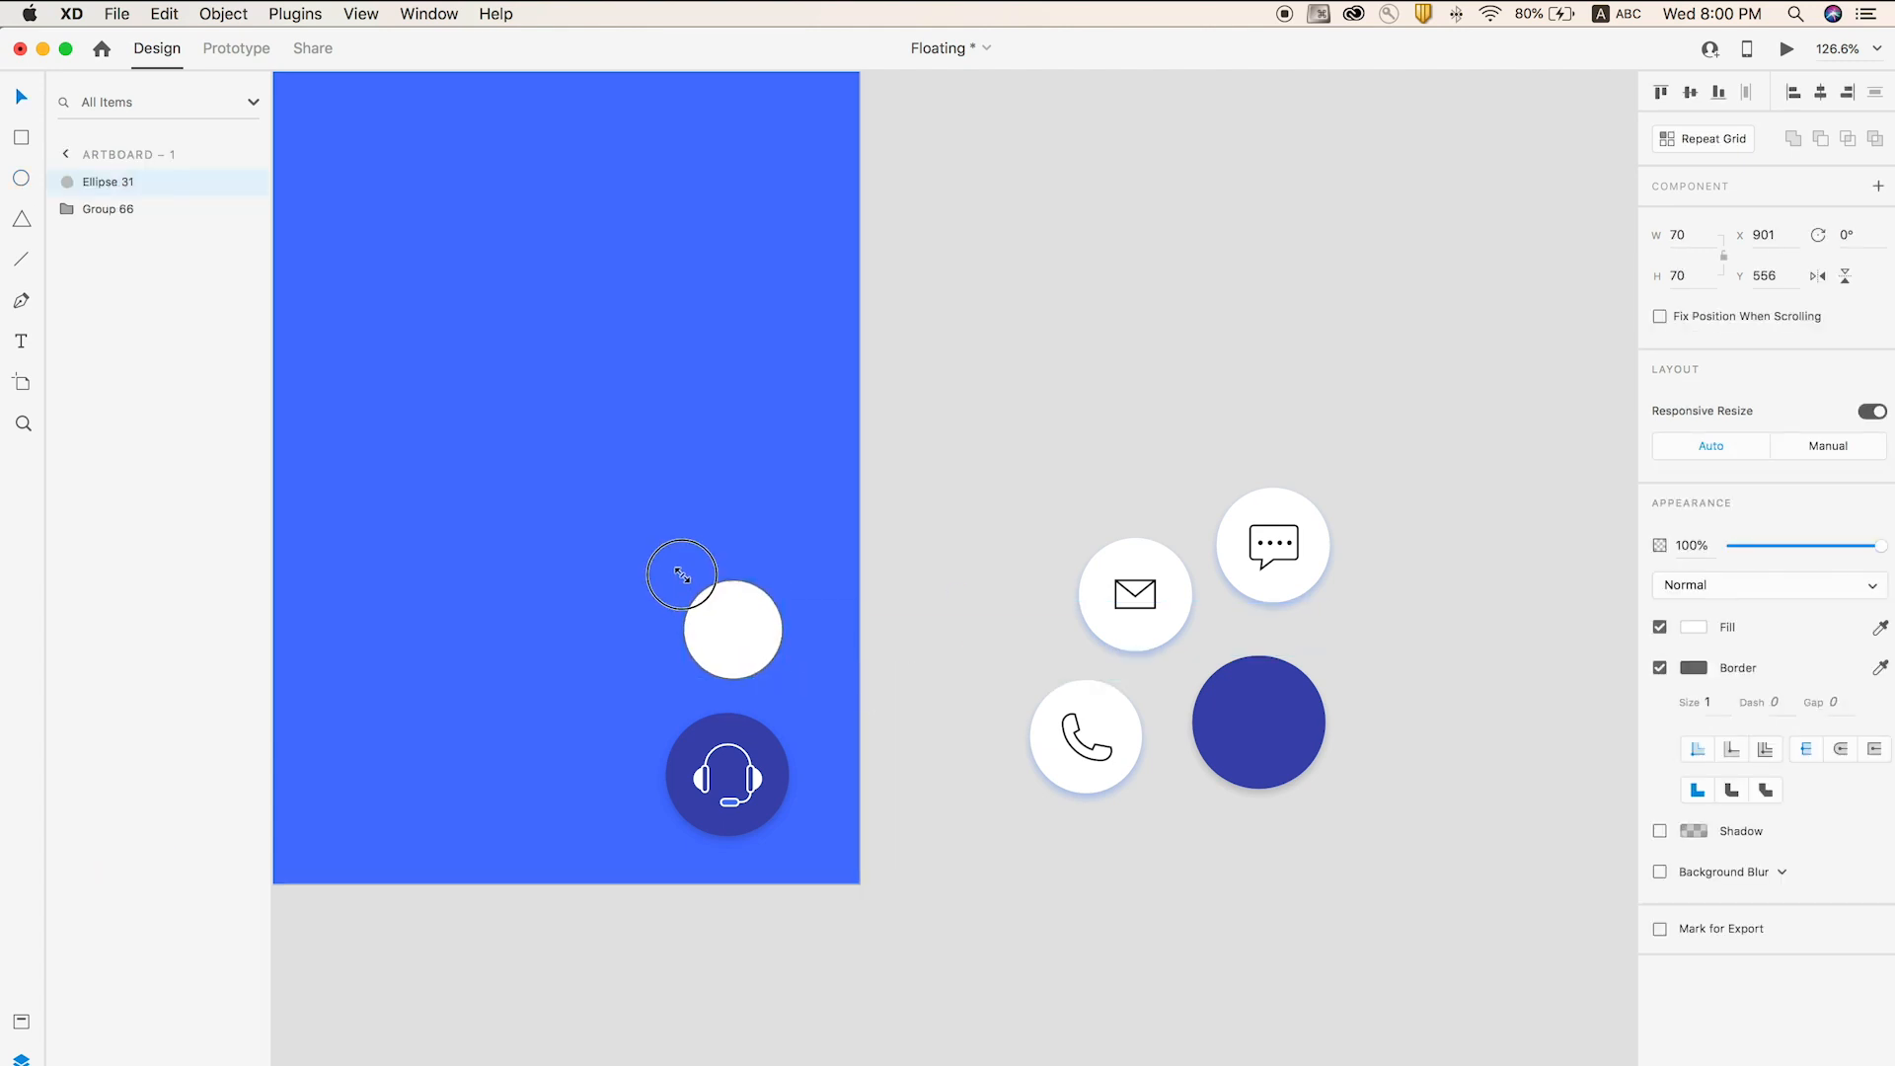
{"action": "left_click", "coordinate": [1661, 667]}
{"action": "key", "text": "v"}
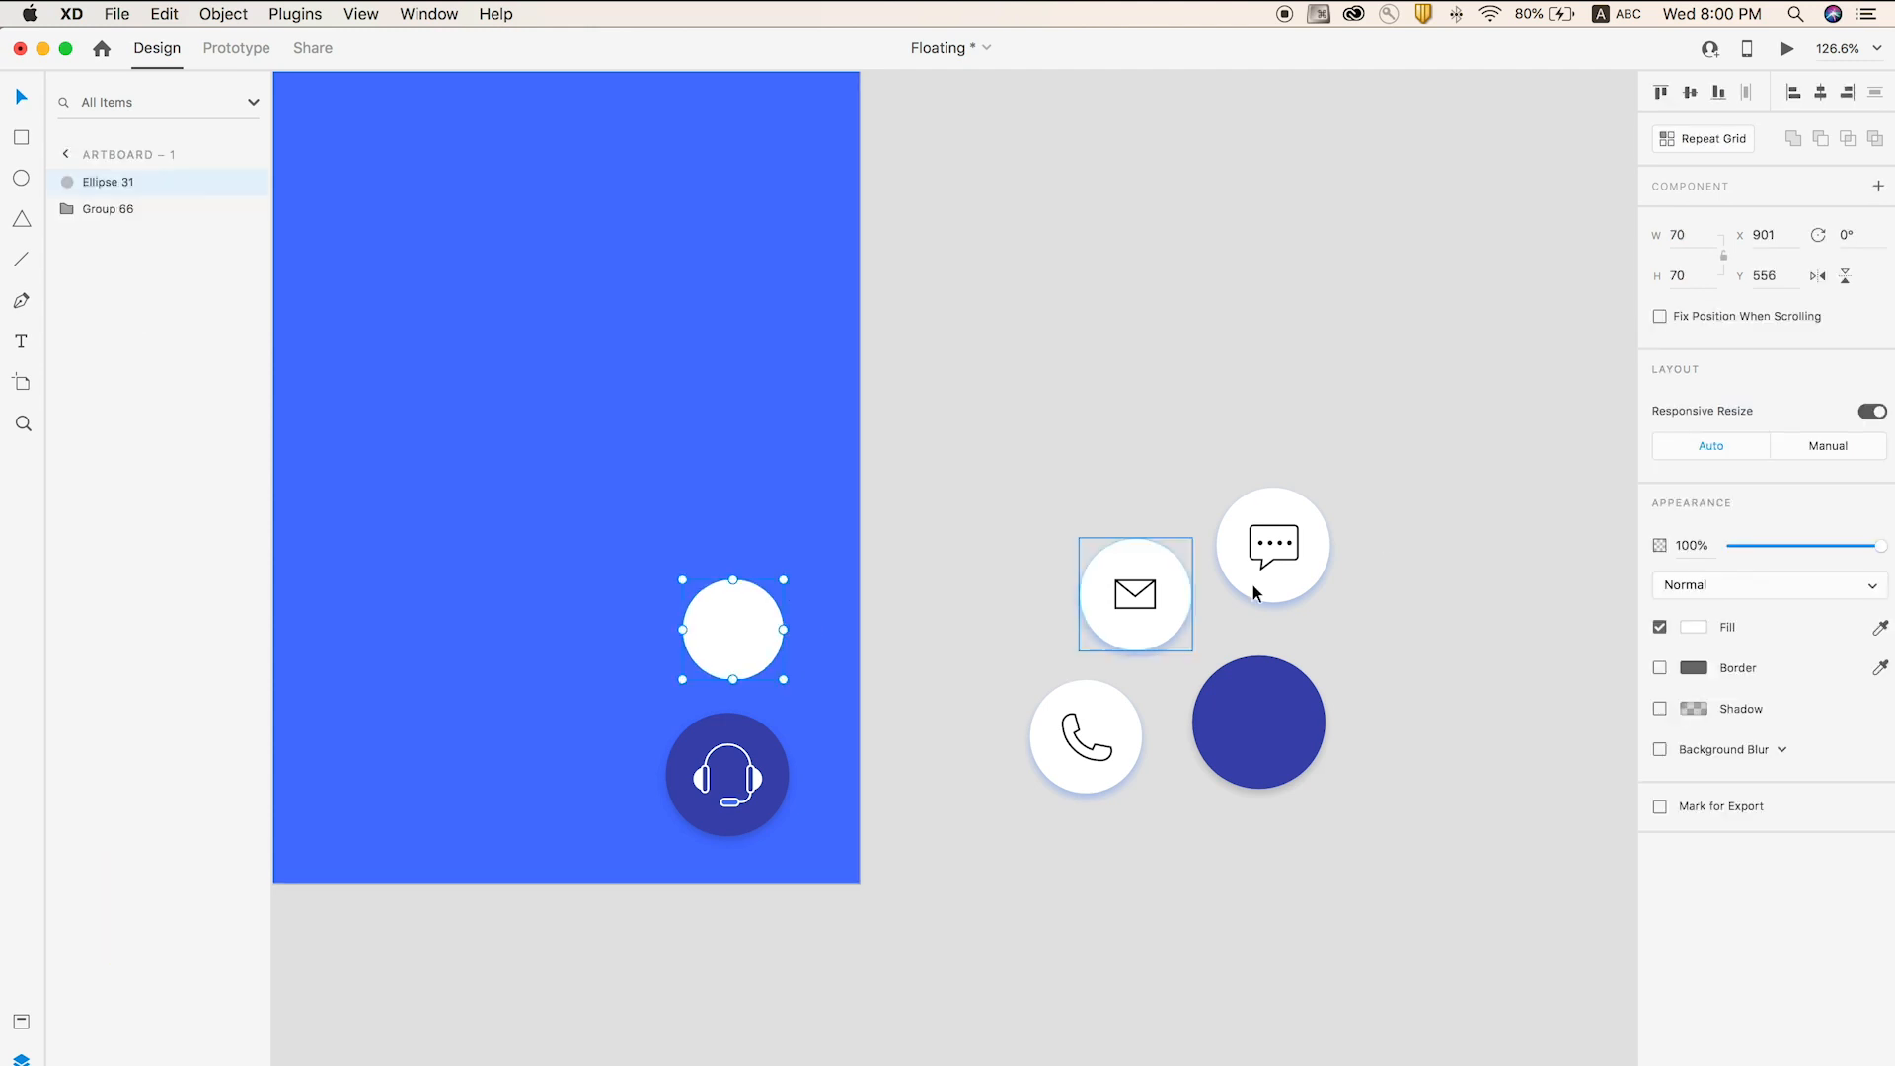
- Ungroup the Chat button on the pasteboard and center its speech-bubble icon on the new white circle
{"action": "right_click", "coordinate": [1286, 533]}
{"action": "left_click", "coordinate": [1348, 722]}
{"action": "left_click", "coordinate": [1293, 551]}
{"action": "key", "text": "super+z"}
{"action": "key", "text": "super+c"}
{"action": "left_click", "coordinate": [1277, 465]}
{"action": "left_click_drag", "start_coordinate": [1287, 533], "coordinate": [752, 612]}
{"action": "left_click", "coordinate": [740, 596], "text": "shift"}
{"action": "left_click", "coordinate": [1691, 93]}
{"action": "left_click", "coordinate": [1820, 92]}
{"action": "left_click", "coordinate": [1227, 372]}
- Enlarge the white circle behind the chat icon to about 78 × 78
{"action": "left_click", "coordinate": [694, 592]}
{"action": "left_click", "coordinate": [688, 586]}
{"action": "left_click", "coordinate": [702, 588]}
{"action": "left_click_drag", "start_coordinate": [685, 580], "coordinate": [671, 568]}
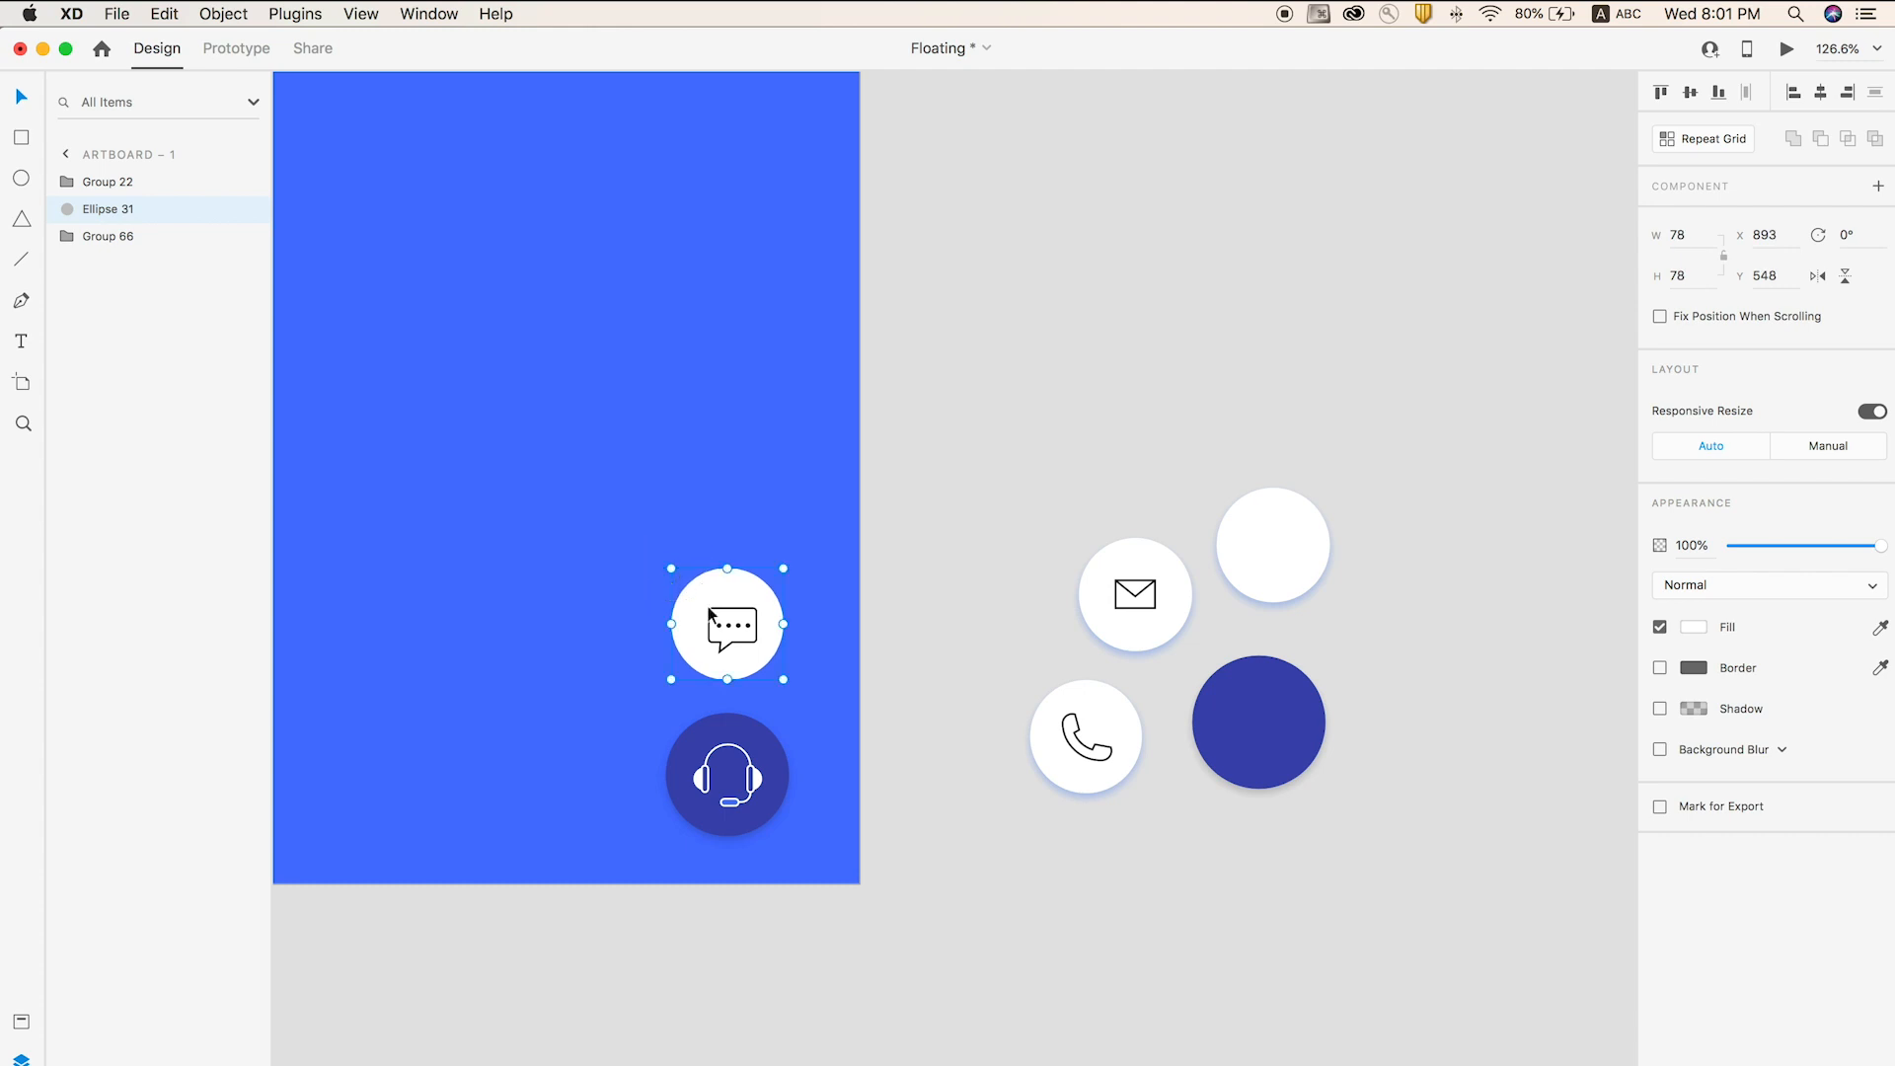
- Center the chat icon vertically and horizontally on its enlarged circle and group the two
{"action": "left_click", "coordinate": [711, 614], "text": "shift"}
{"action": "left_click", "coordinate": [1690, 96]}
{"action": "left_click", "coordinate": [1817, 96]}
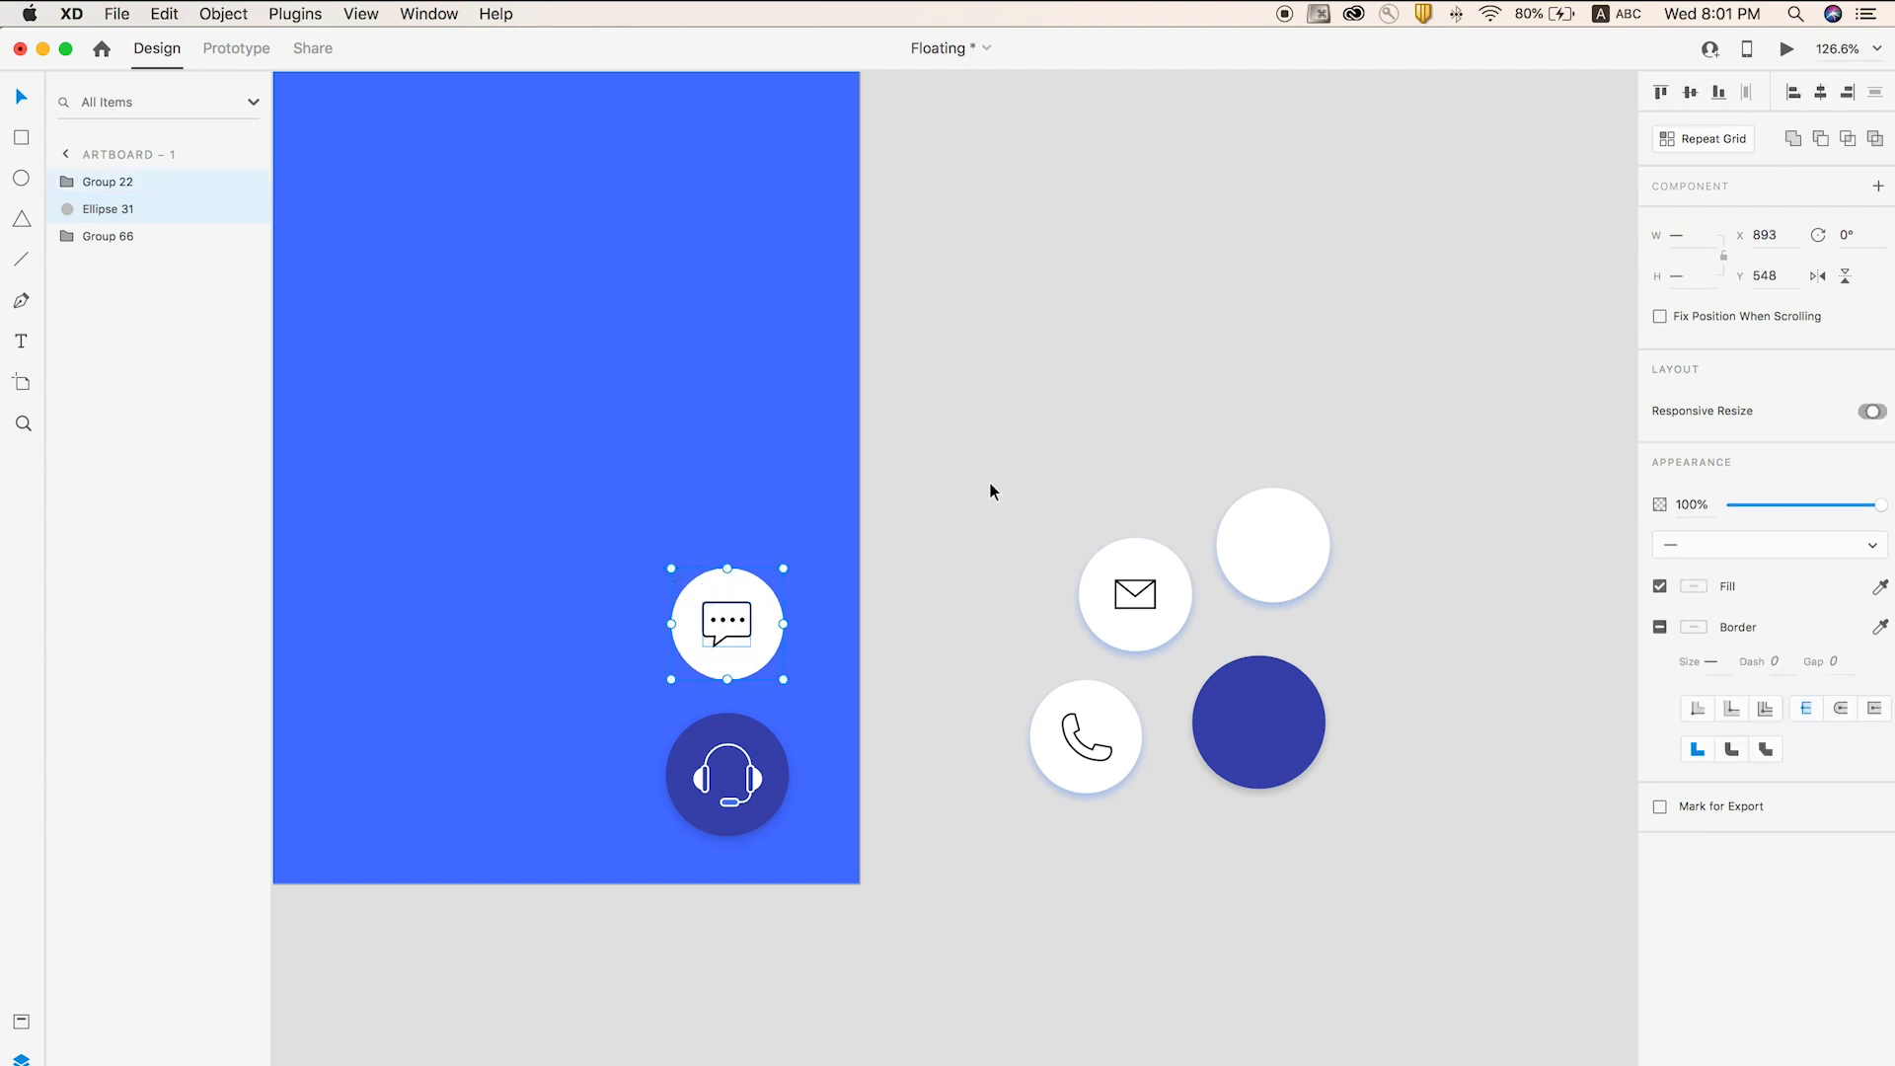
{"action": "key", "text": "super+g"}
{"action": "left_click", "coordinate": [931, 531]}
{"action": "left_click_drag", "start_coordinate": [731, 628], "coordinate": [597, 677]}
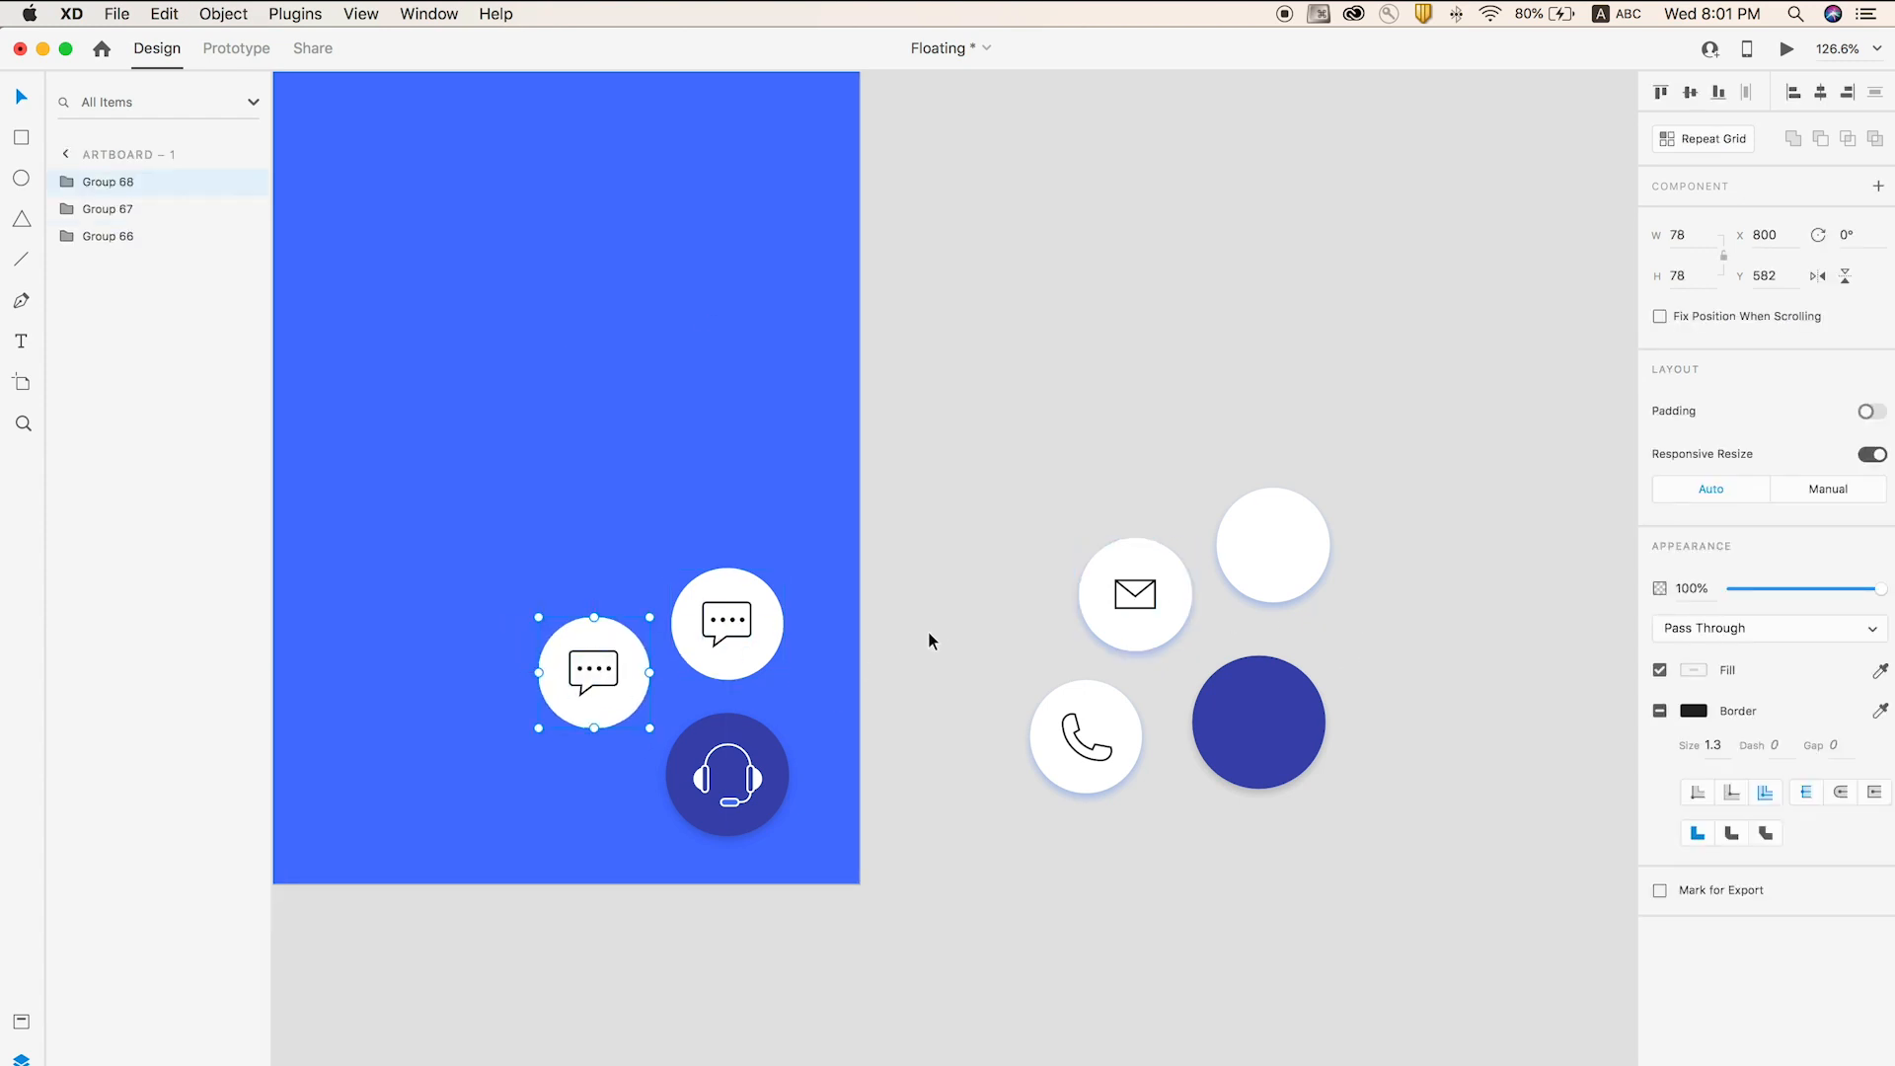
{"action": "key", "text": "super+z"}
{"action": "left_click", "coordinate": [1043, 494]}
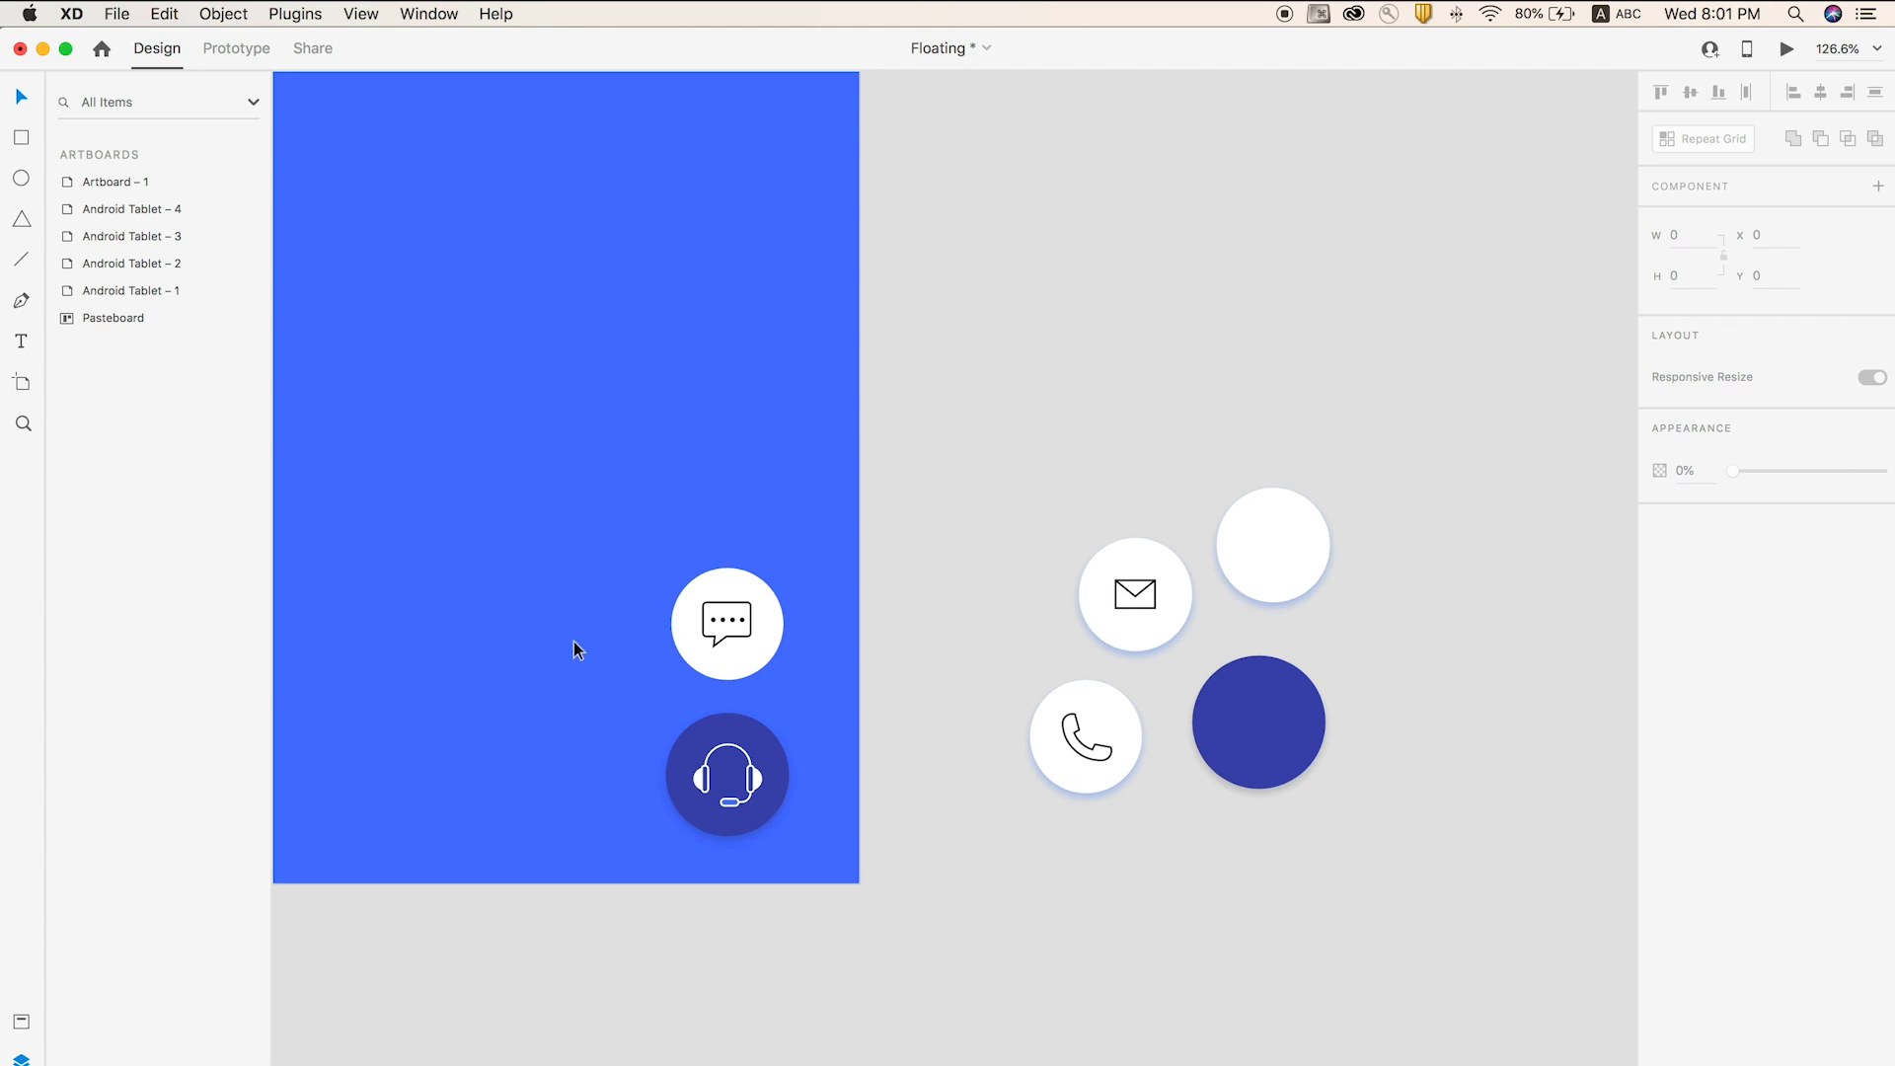
- Place two copies of the chat button in an arc left of the headset button and ungroup the lower copy
{"action": "left_click_drag", "start_coordinate": [704, 655], "coordinate": [534, 798]}
{"action": "left_click_drag", "start_coordinate": [578, 669], "coordinate": [574, 659]}
{"action": "left_click", "coordinate": [555, 791]}
{"action": "right_click", "coordinate": [555, 790]}
{"action": "left_click", "coordinate": [642, 862]}
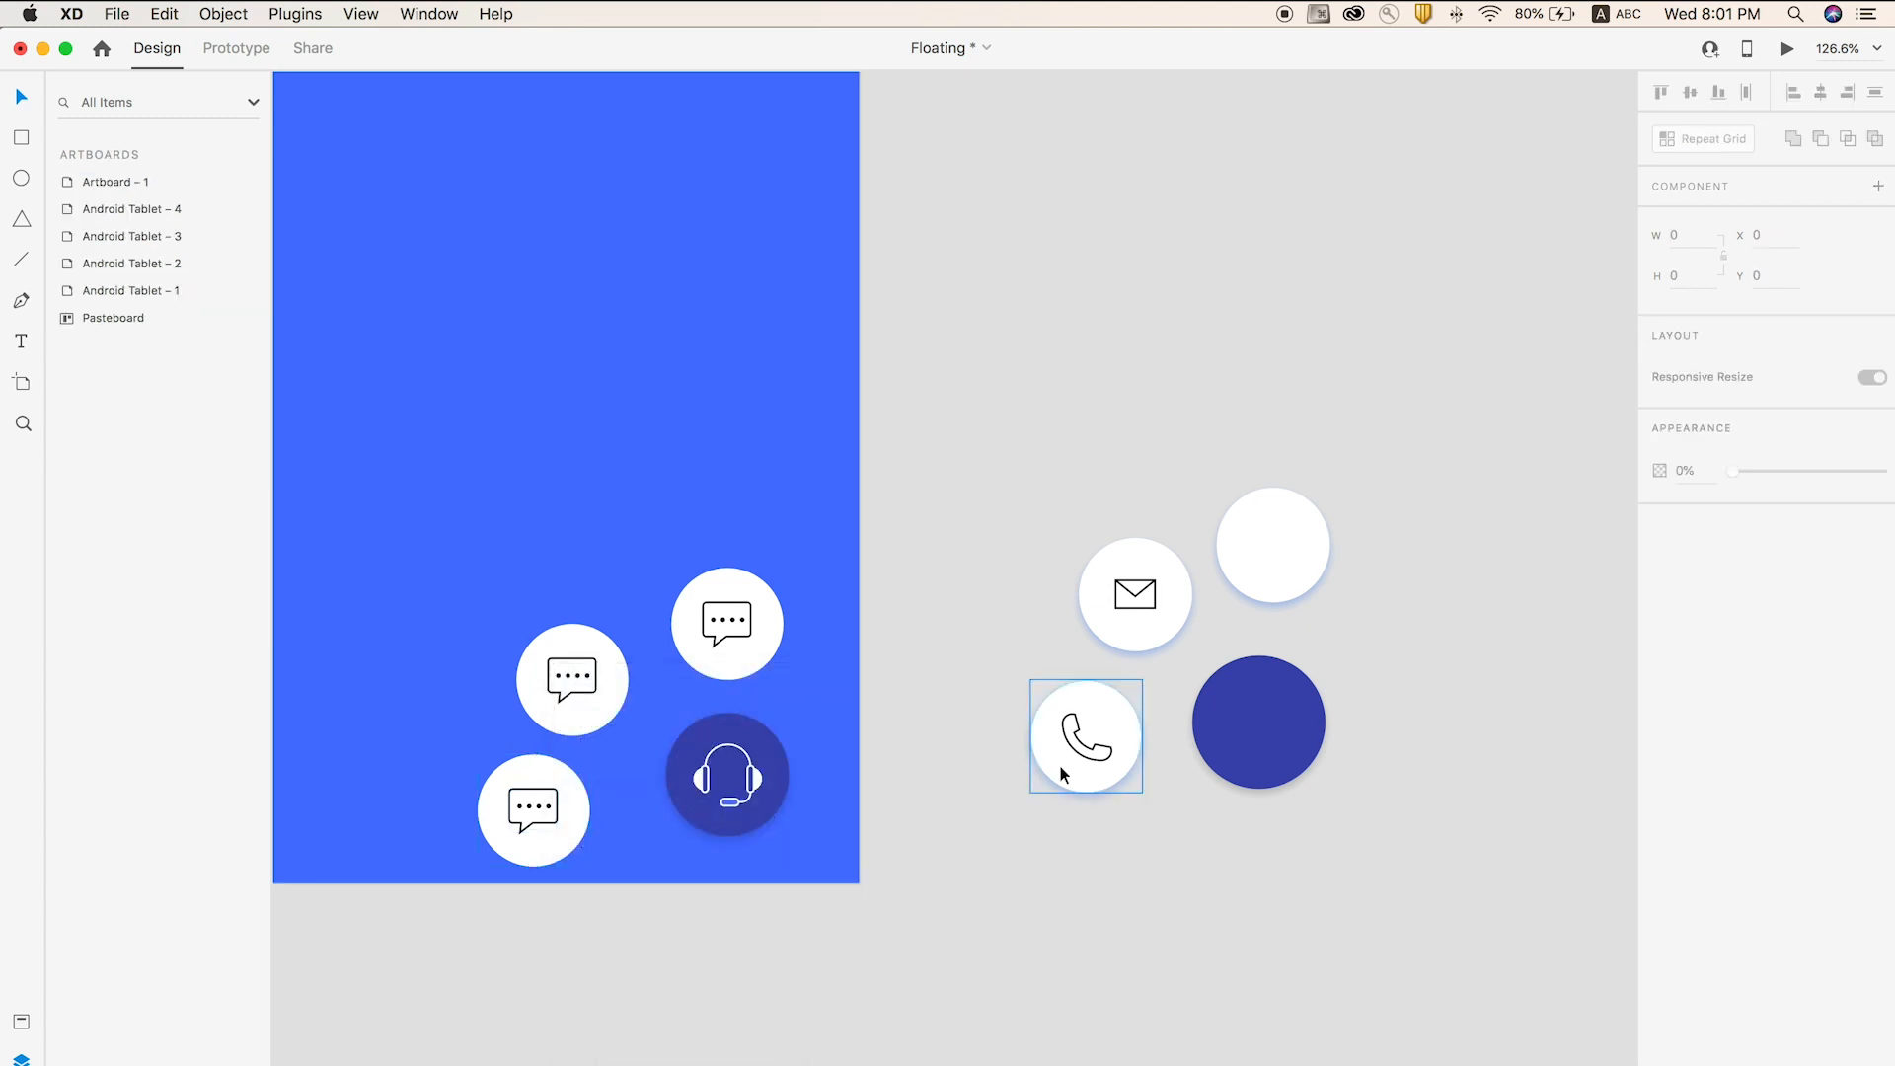
- Ungroup the upper chat button copy left of the headset button and delete its speech-bubble icon
{"action": "left_click", "coordinate": [544, 684]}
{"action": "right_click", "coordinate": [580, 641]}
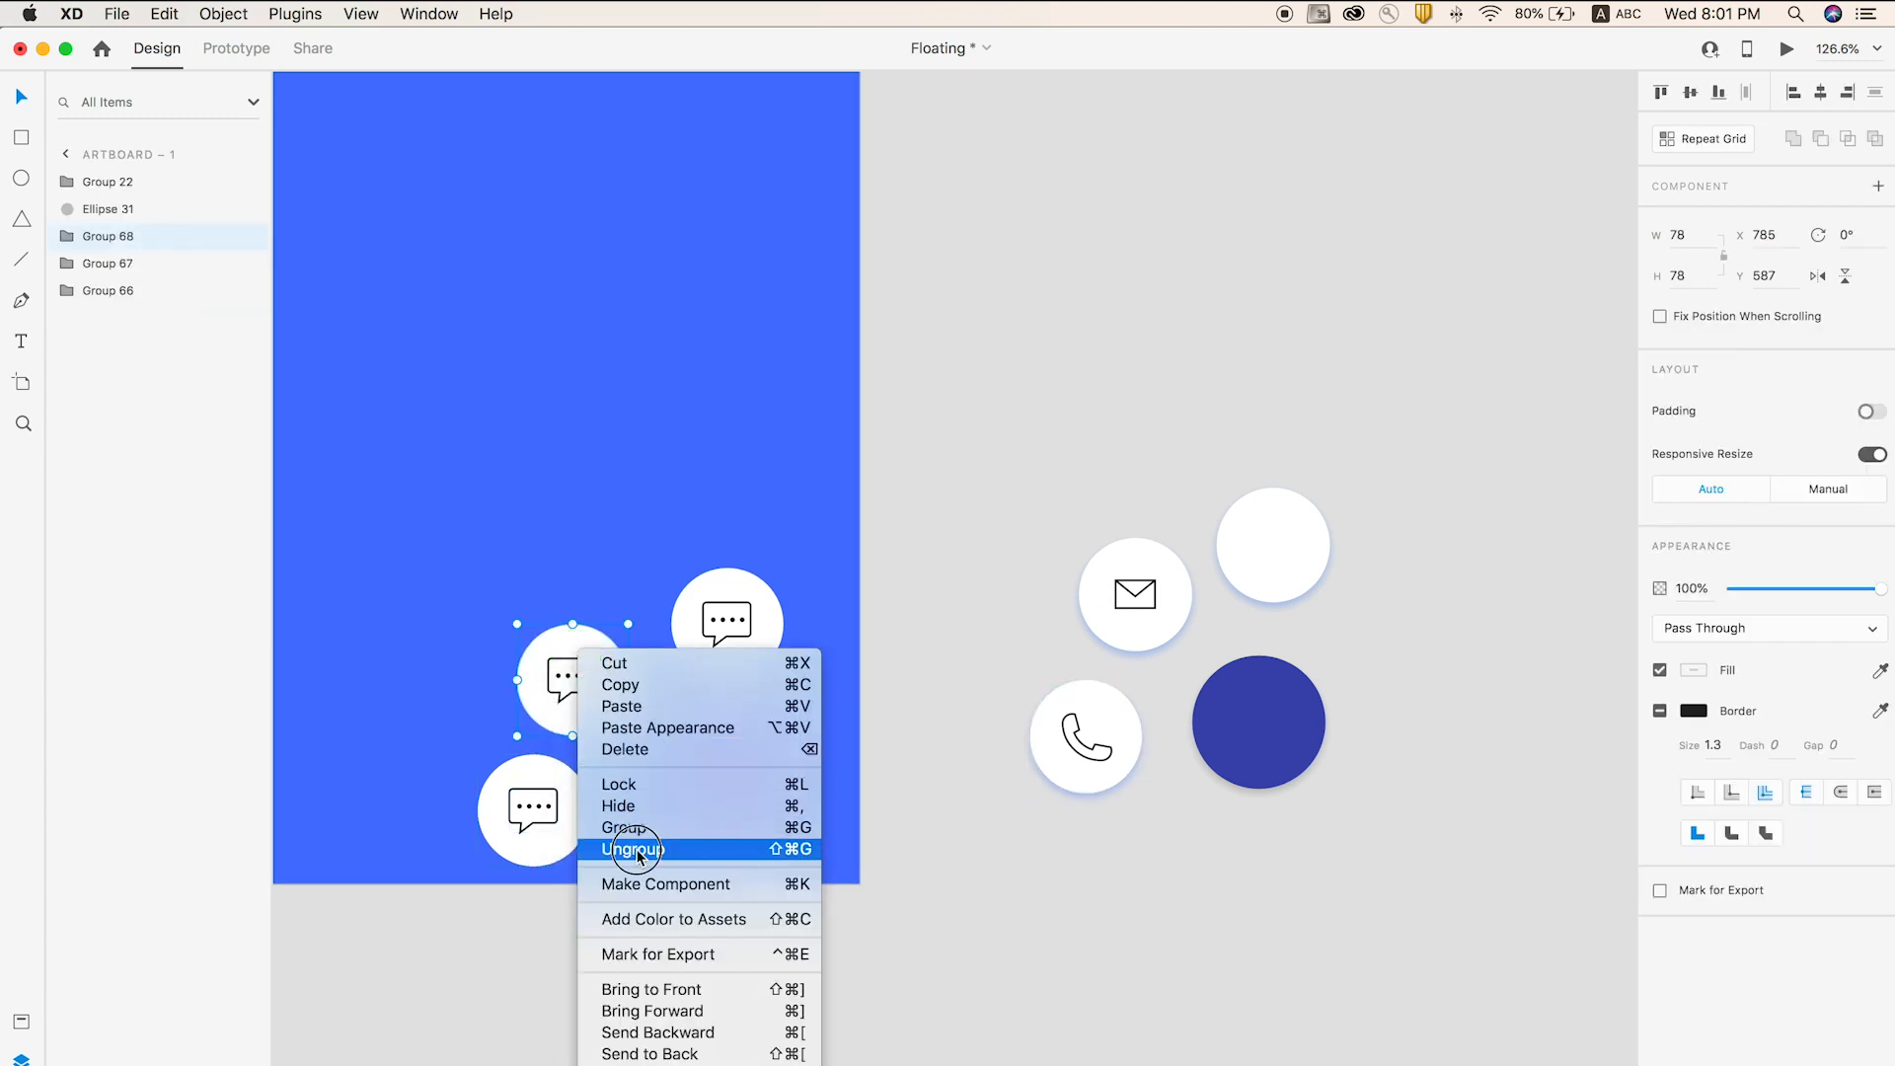
{"action": "left_click", "coordinate": [636, 848]}
{"action": "left_click", "coordinate": [594, 663]}
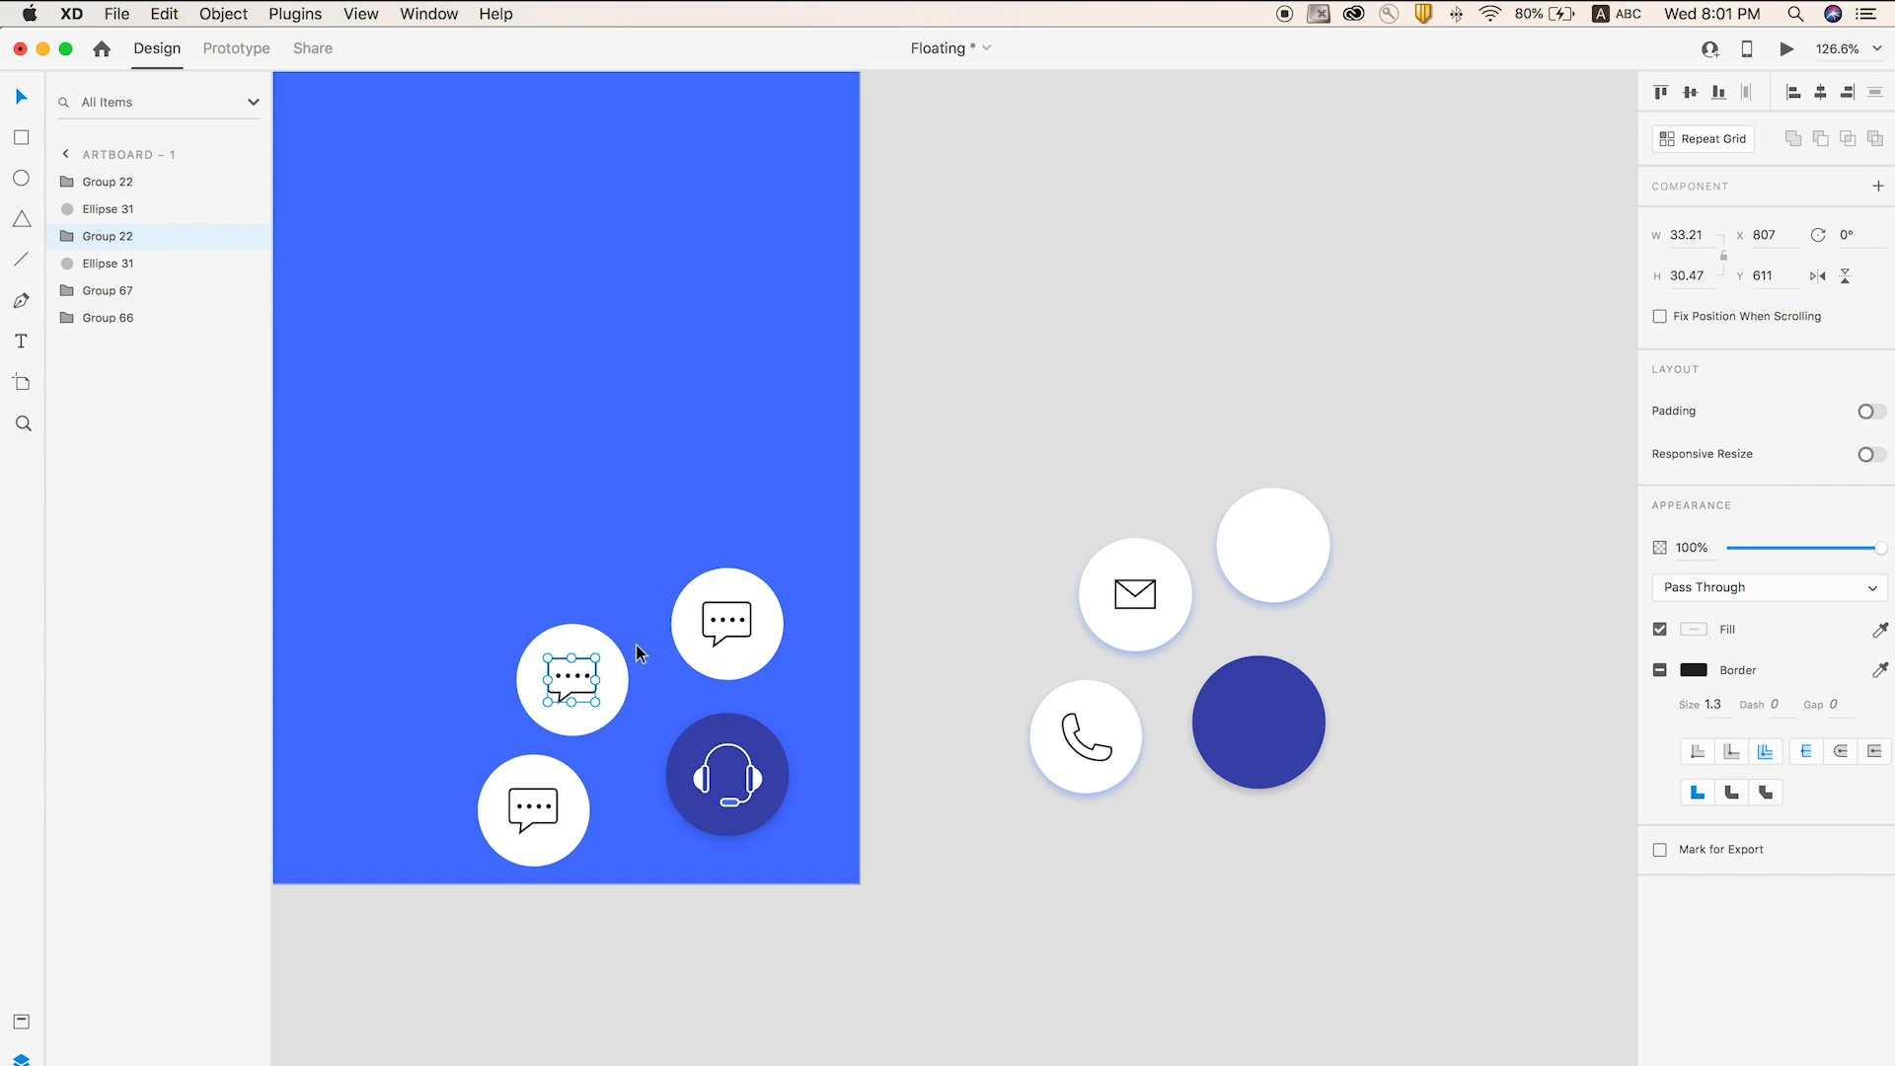
{"action": "key", "text": "BackSpace"}
- Ungroup the Message and Phone buttons on the pasteboard
{"action": "left_click", "coordinate": [1098, 613]}
{"action": "right_click", "coordinate": [1148, 574]}
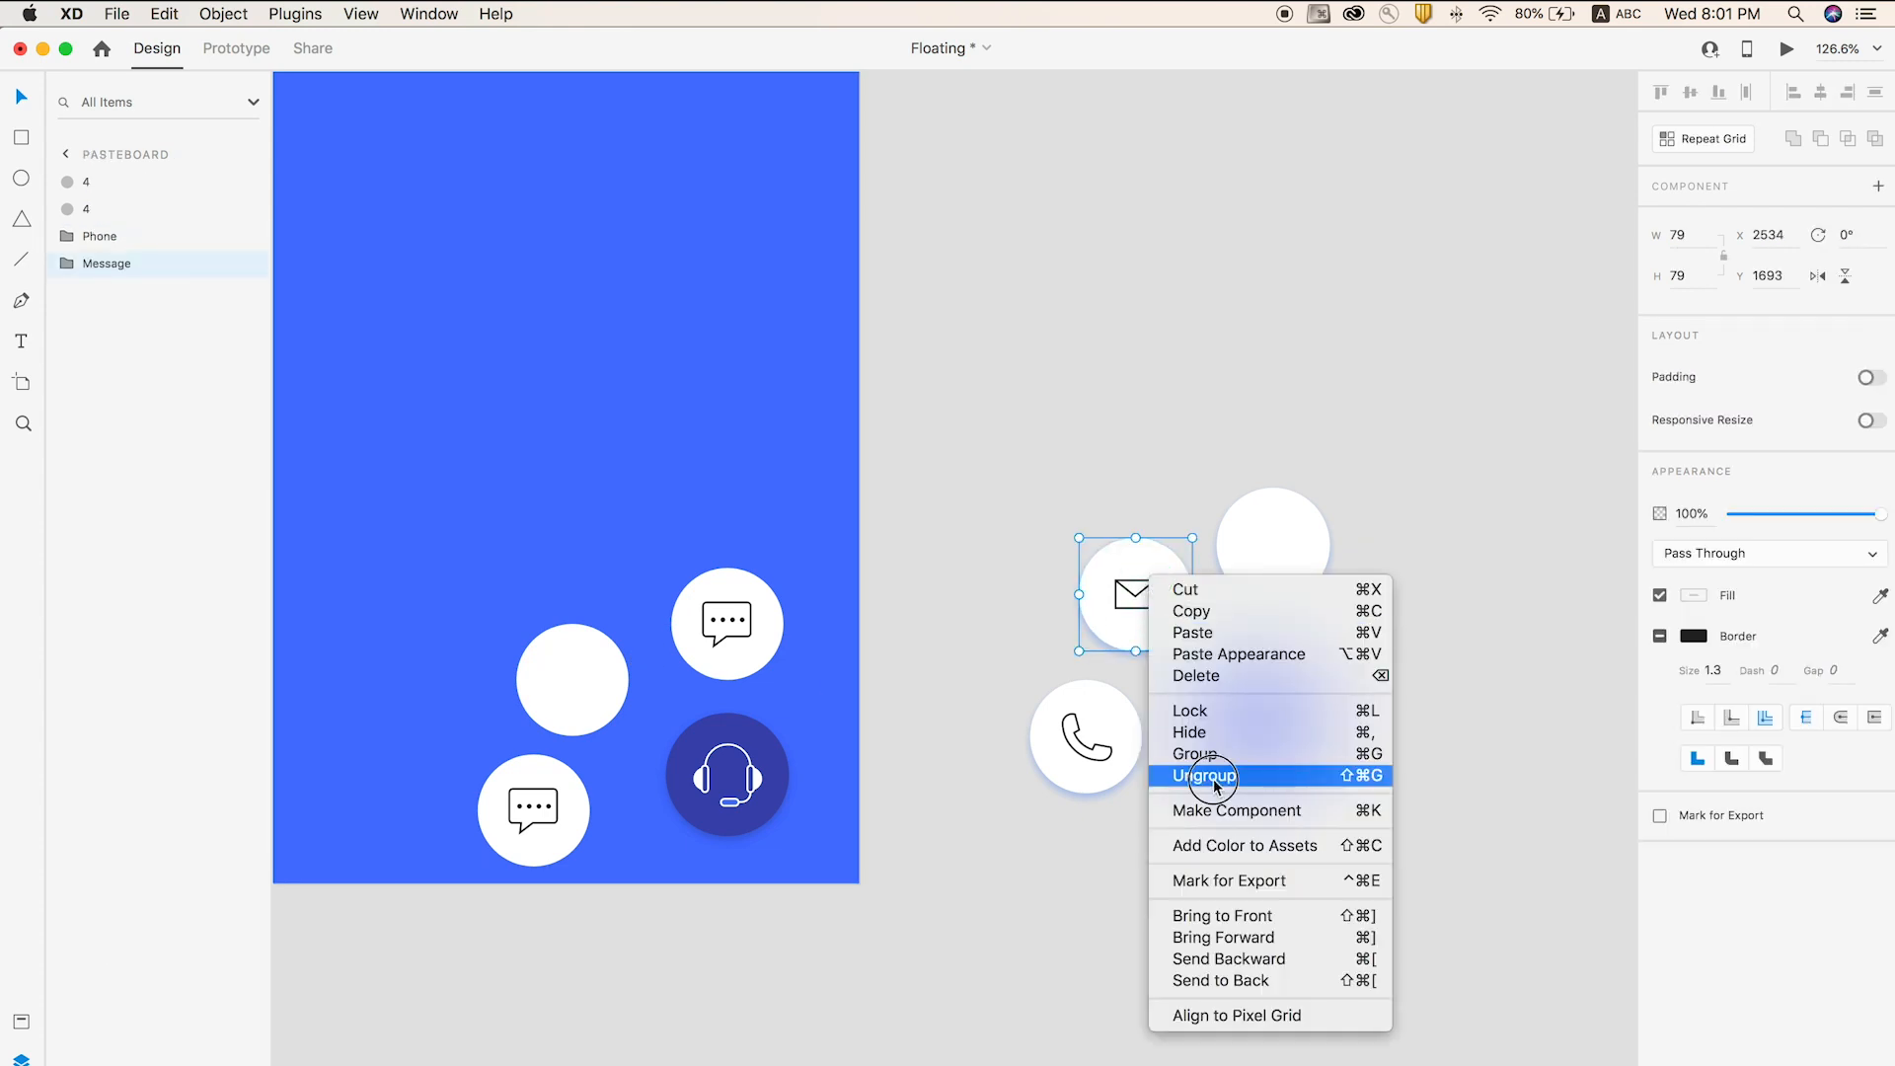
{"action": "left_click", "coordinate": [1223, 773]}
{"action": "left_click", "coordinate": [1091, 719]}
{"action": "right_click", "coordinate": [1091, 720]}
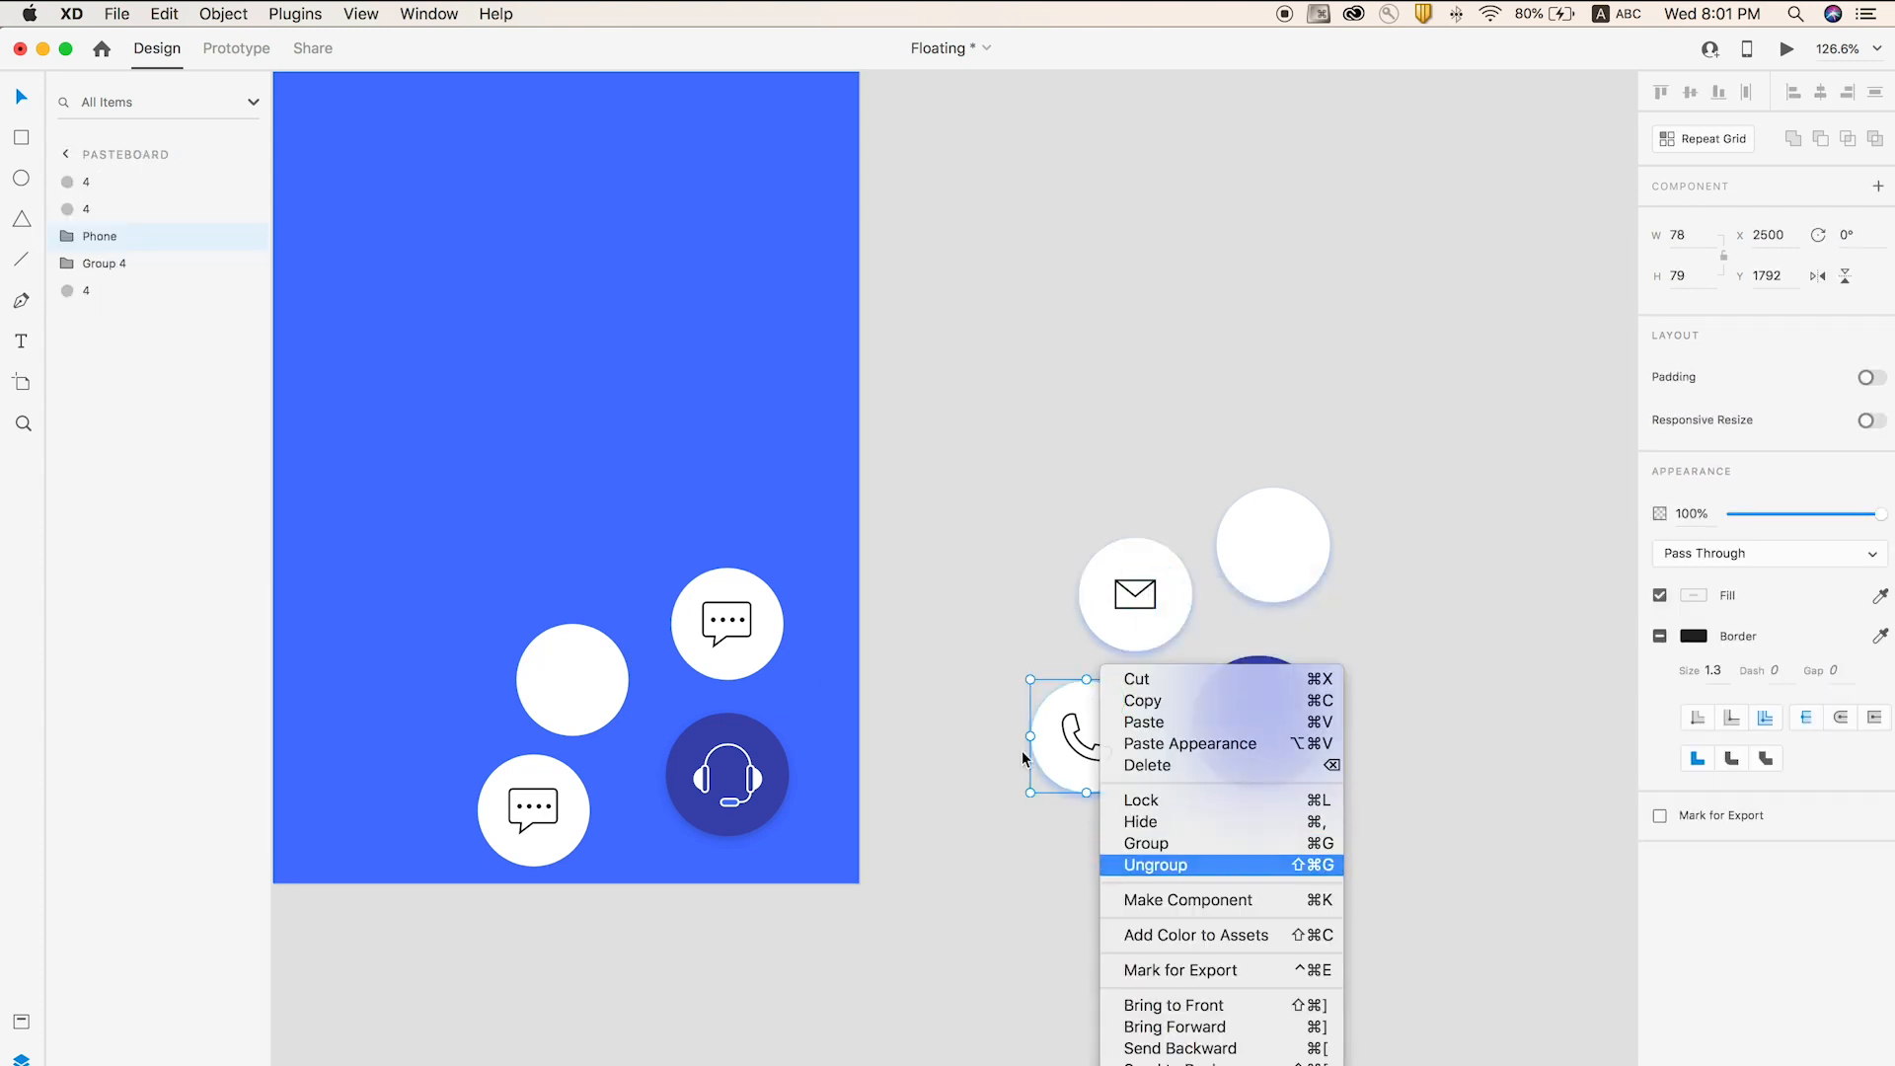
{"action": "left_click", "coordinate": [1155, 862]}
- Move the envelope icon onto the empty white circle on Artboard – 1 and center it there both ways
{"action": "left_click_drag", "start_coordinate": [1155, 590], "coordinate": [591, 678]}
{"action": "left_click", "coordinate": [1686, 96]}
{"action": "left_click", "coordinate": [1817, 92]}
{"action": "left_click", "coordinate": [1108, 288]}
- Replace the chat icon on the lower-left circle of the arc with the phone icon, centered on that circle
{"action": "left_click", "coordinate": [1083, 743]}
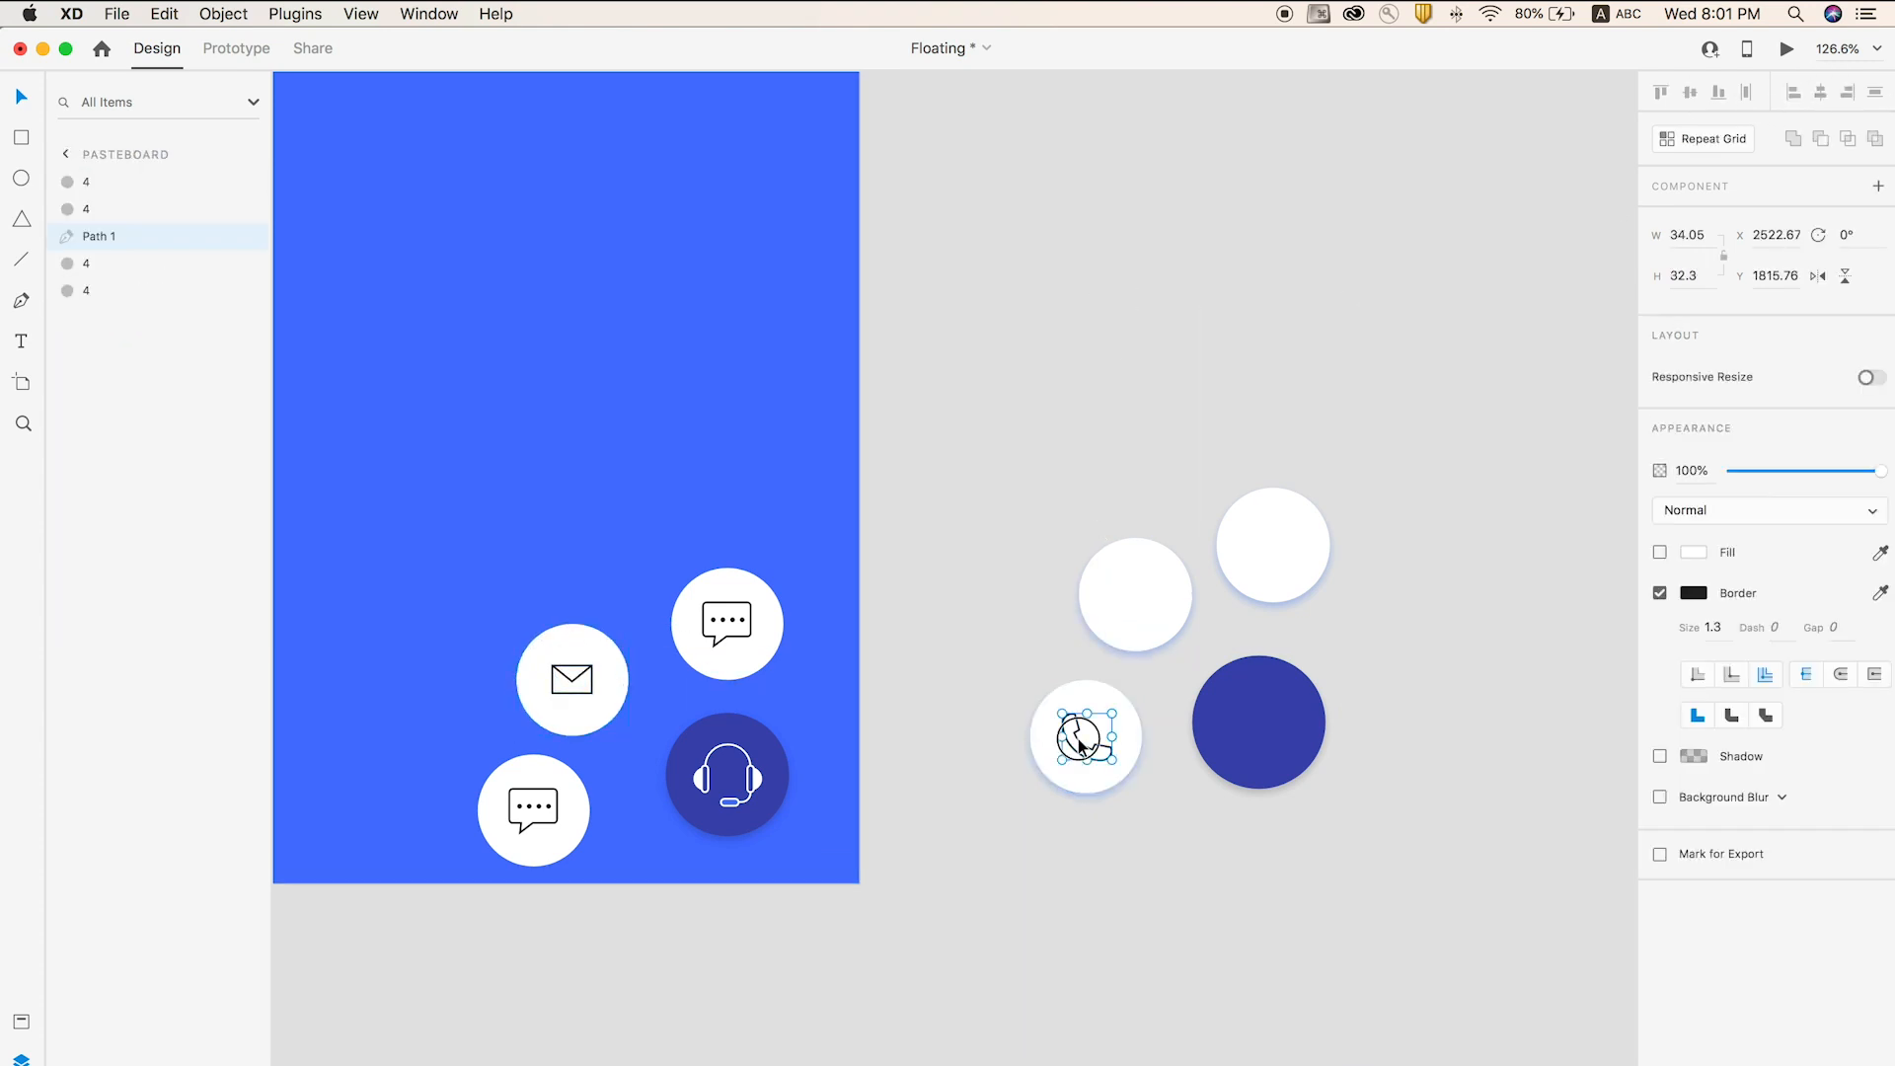
{"action": "left_click", "coordinate": [560, 801]}
{"action": "key", "text": "BackSpace"}
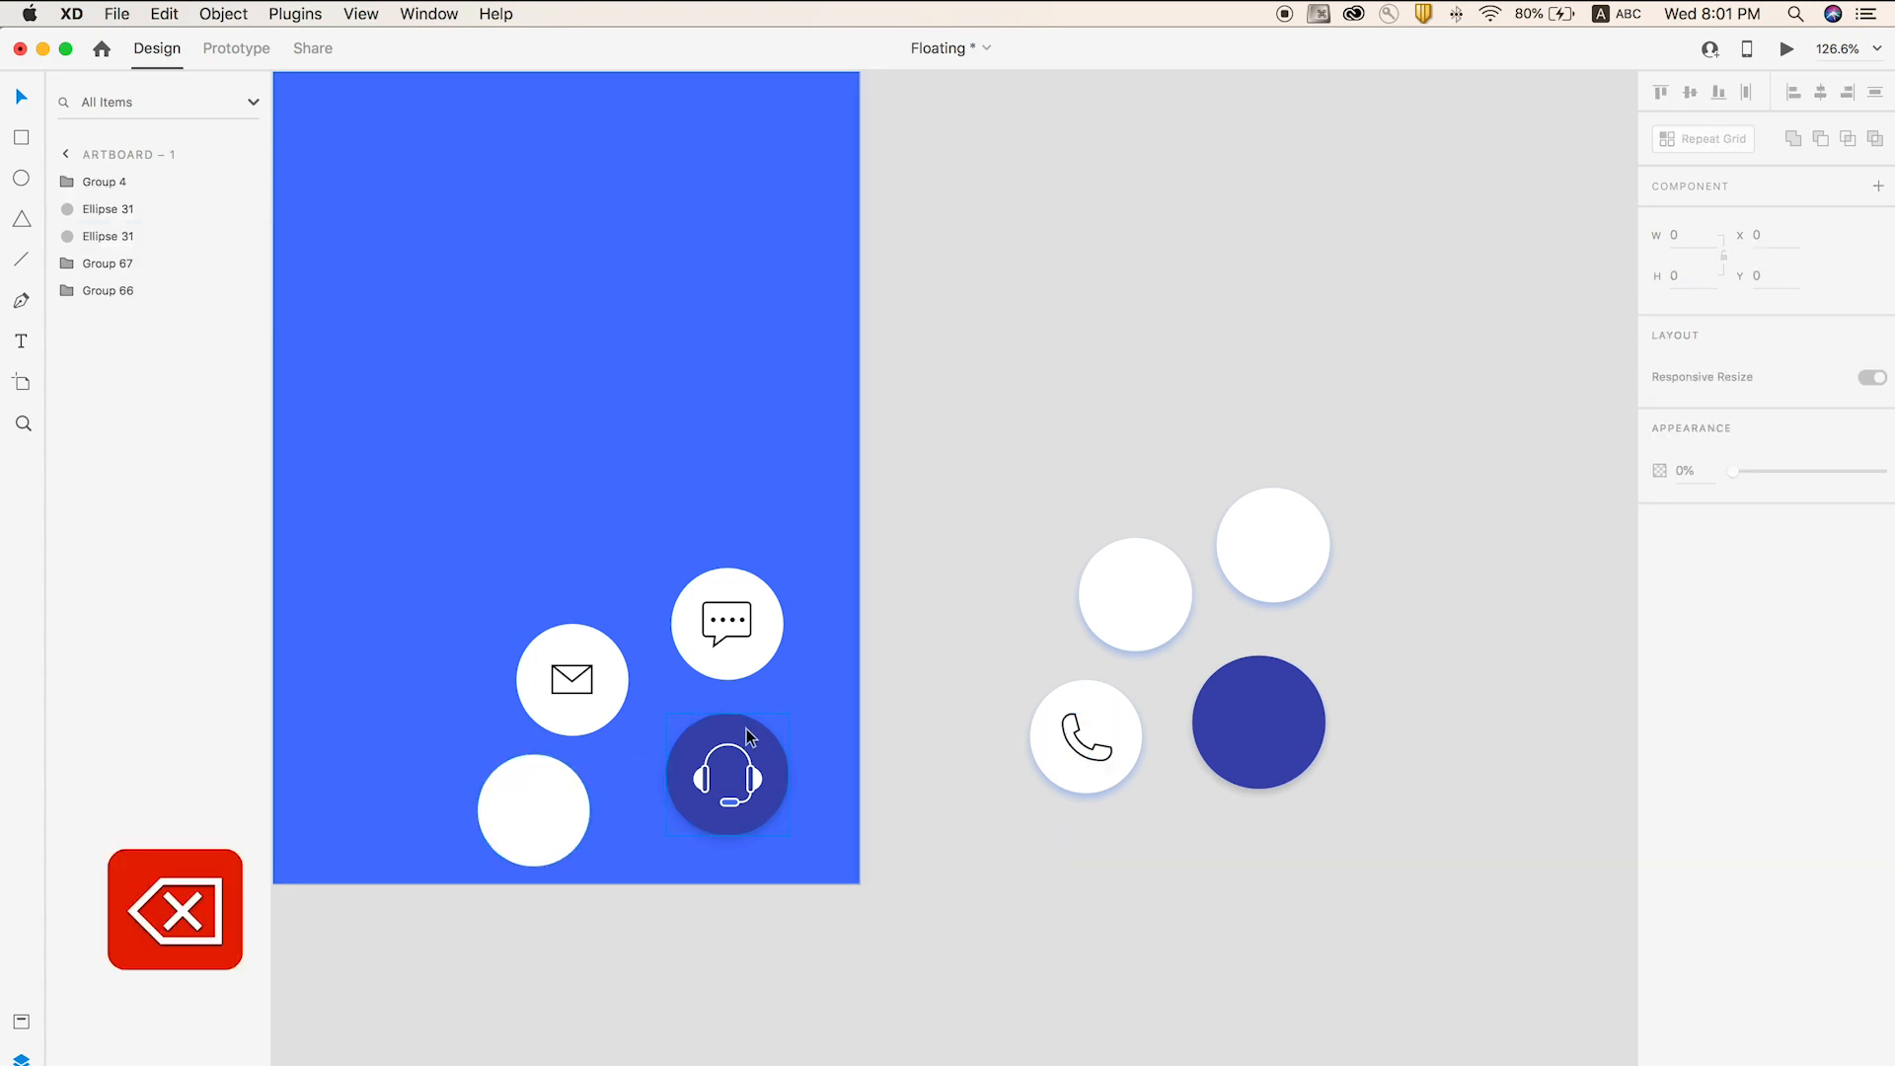
{"action": "left_click_drag", "start_coordinate": [1076, 730], "coordinate": [532, 797]}
{"action": "left_click", "coordinate": [1689, 94]}
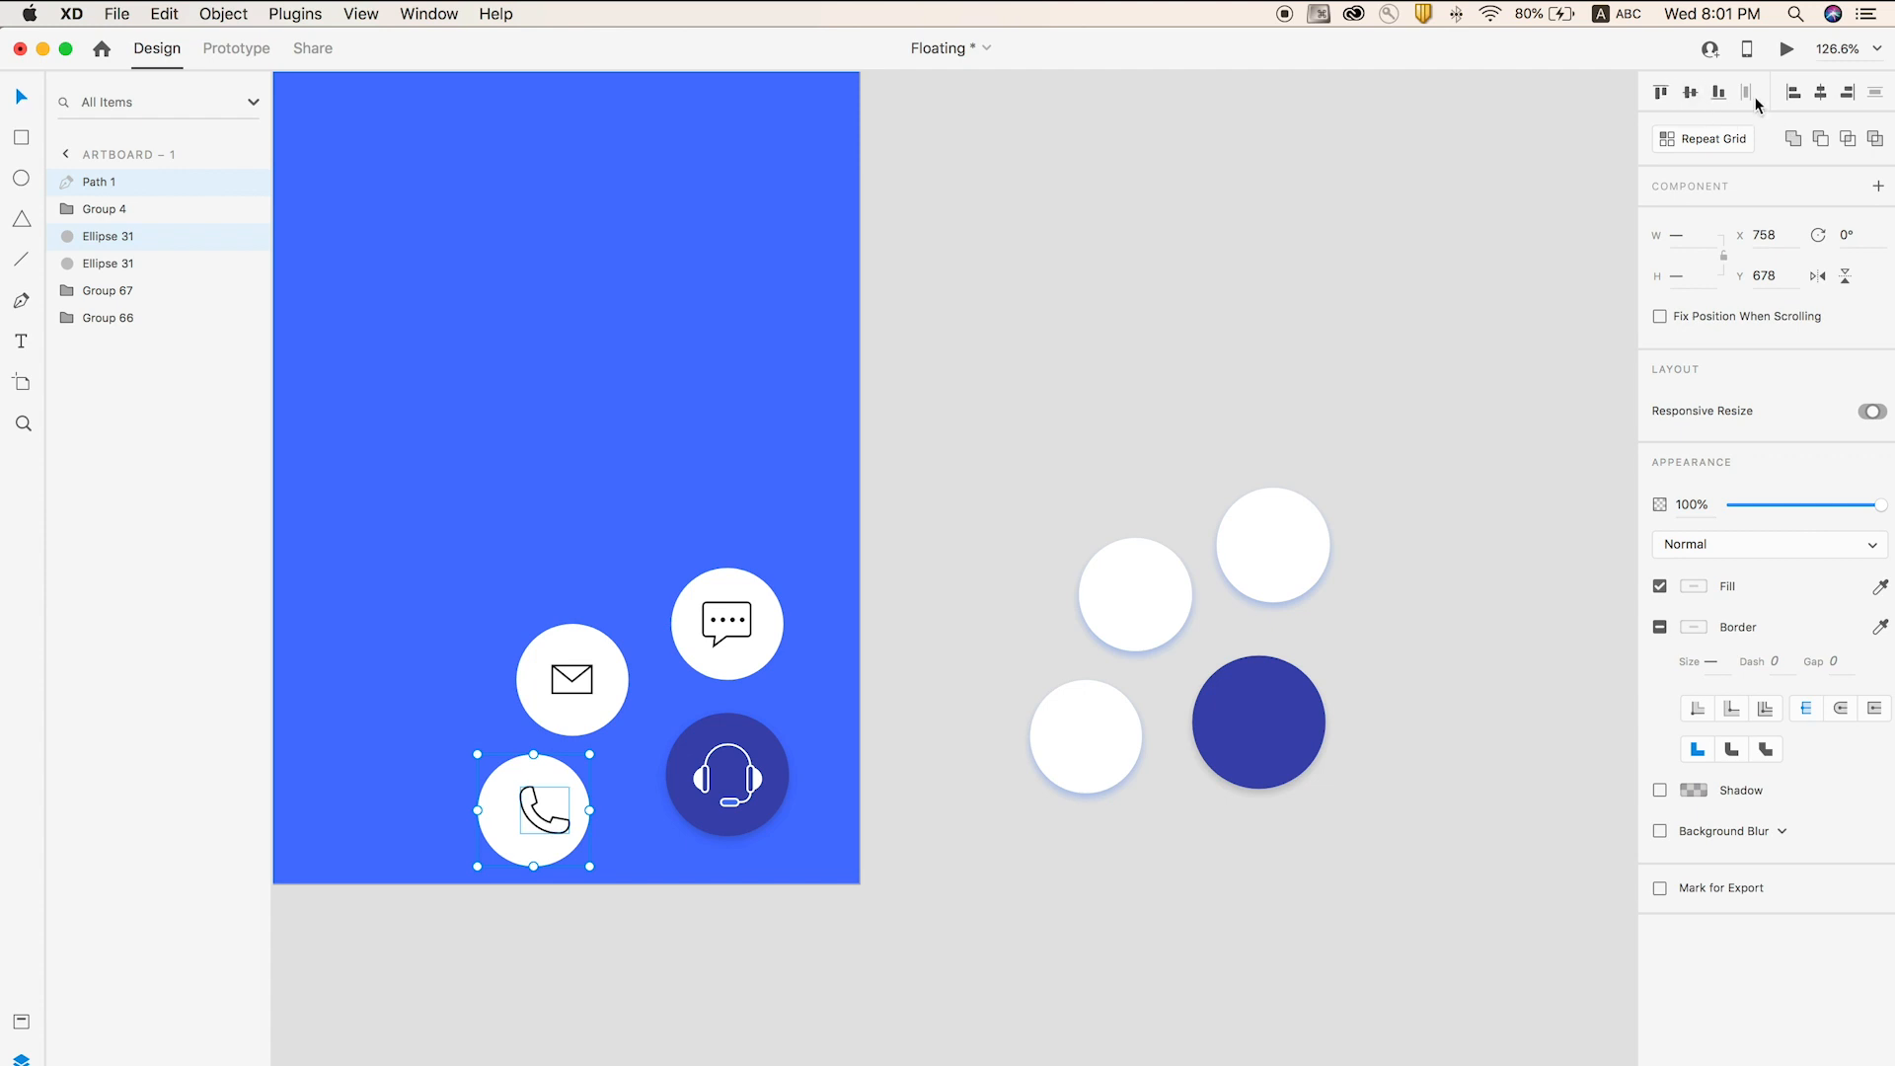
{"action": "left_click", "coordinate": [1822, 96]}
{"action": "left_click", "coordinate": [490, 763]}
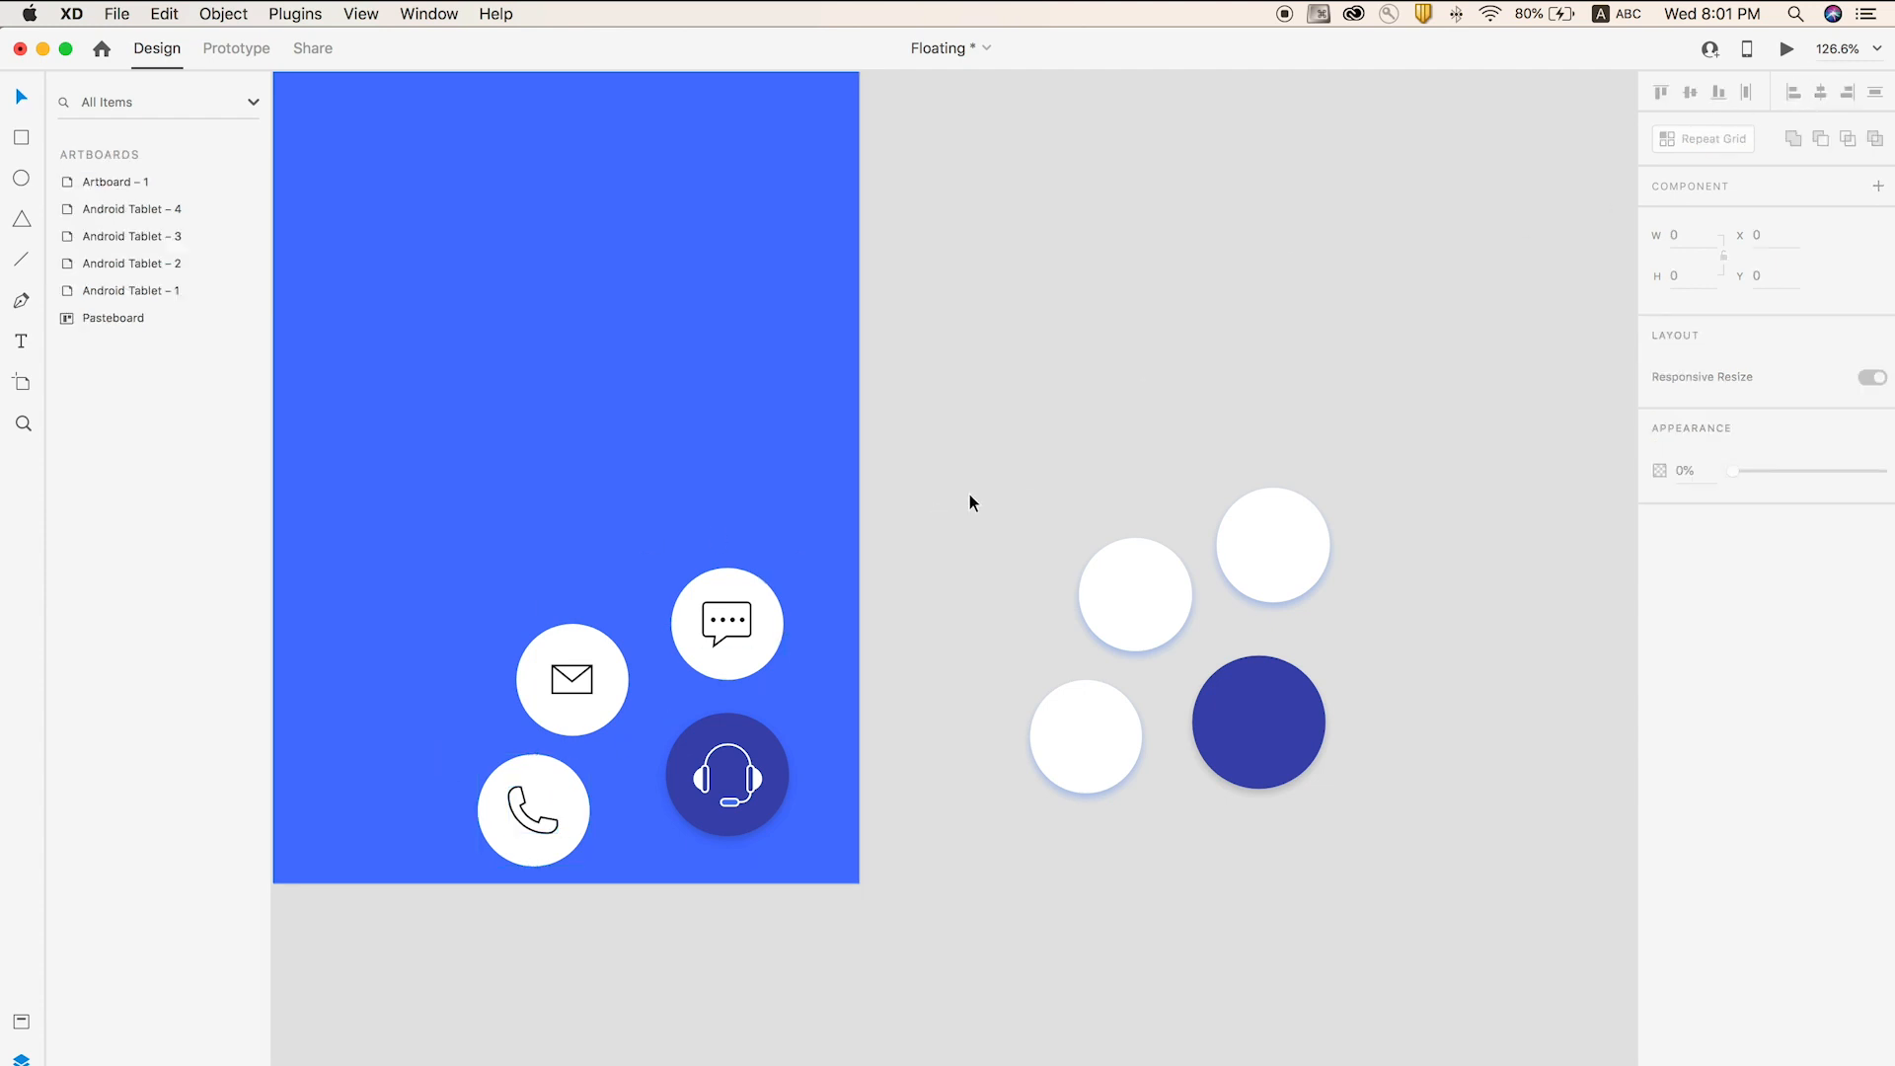
- Group the envelope icon with its circle and the phone icon with its circle
{"action": "left_click", "coordinate": [578, 647]}
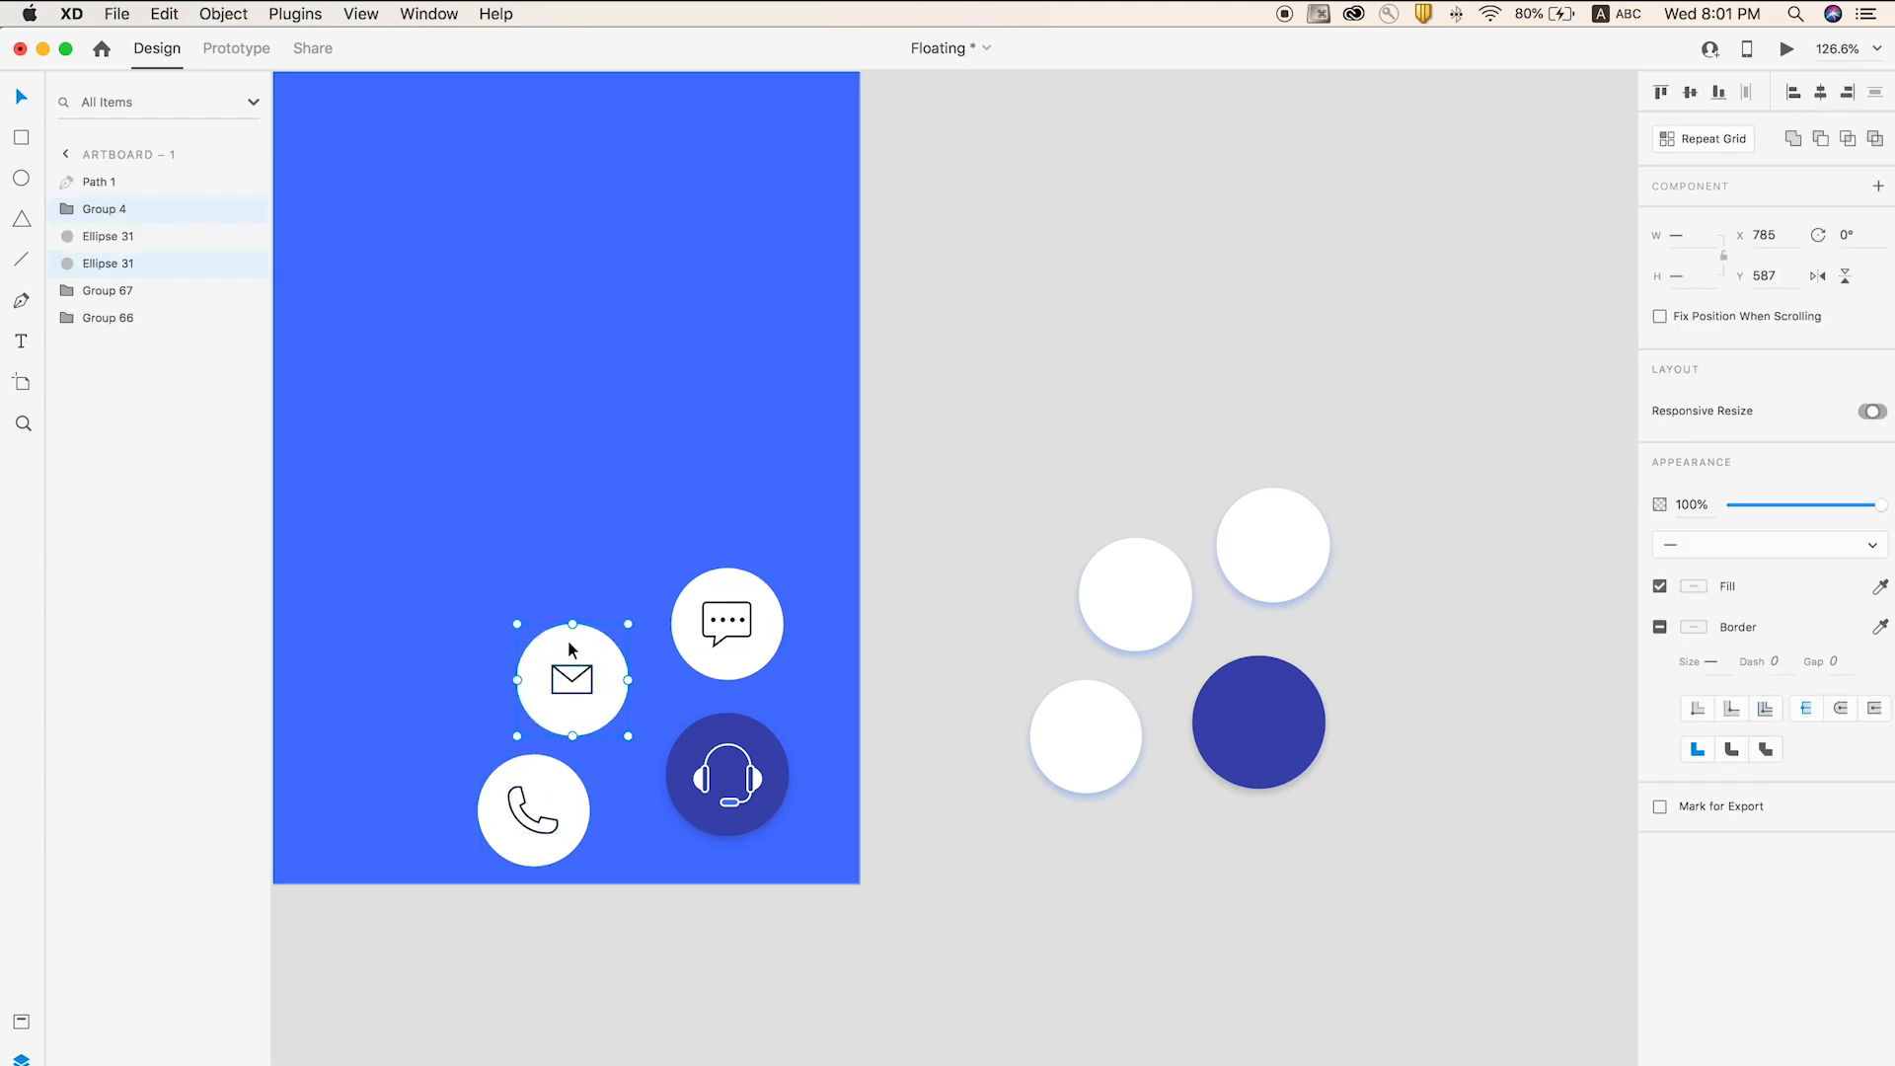
{"action": "key", "text": "super+g"}
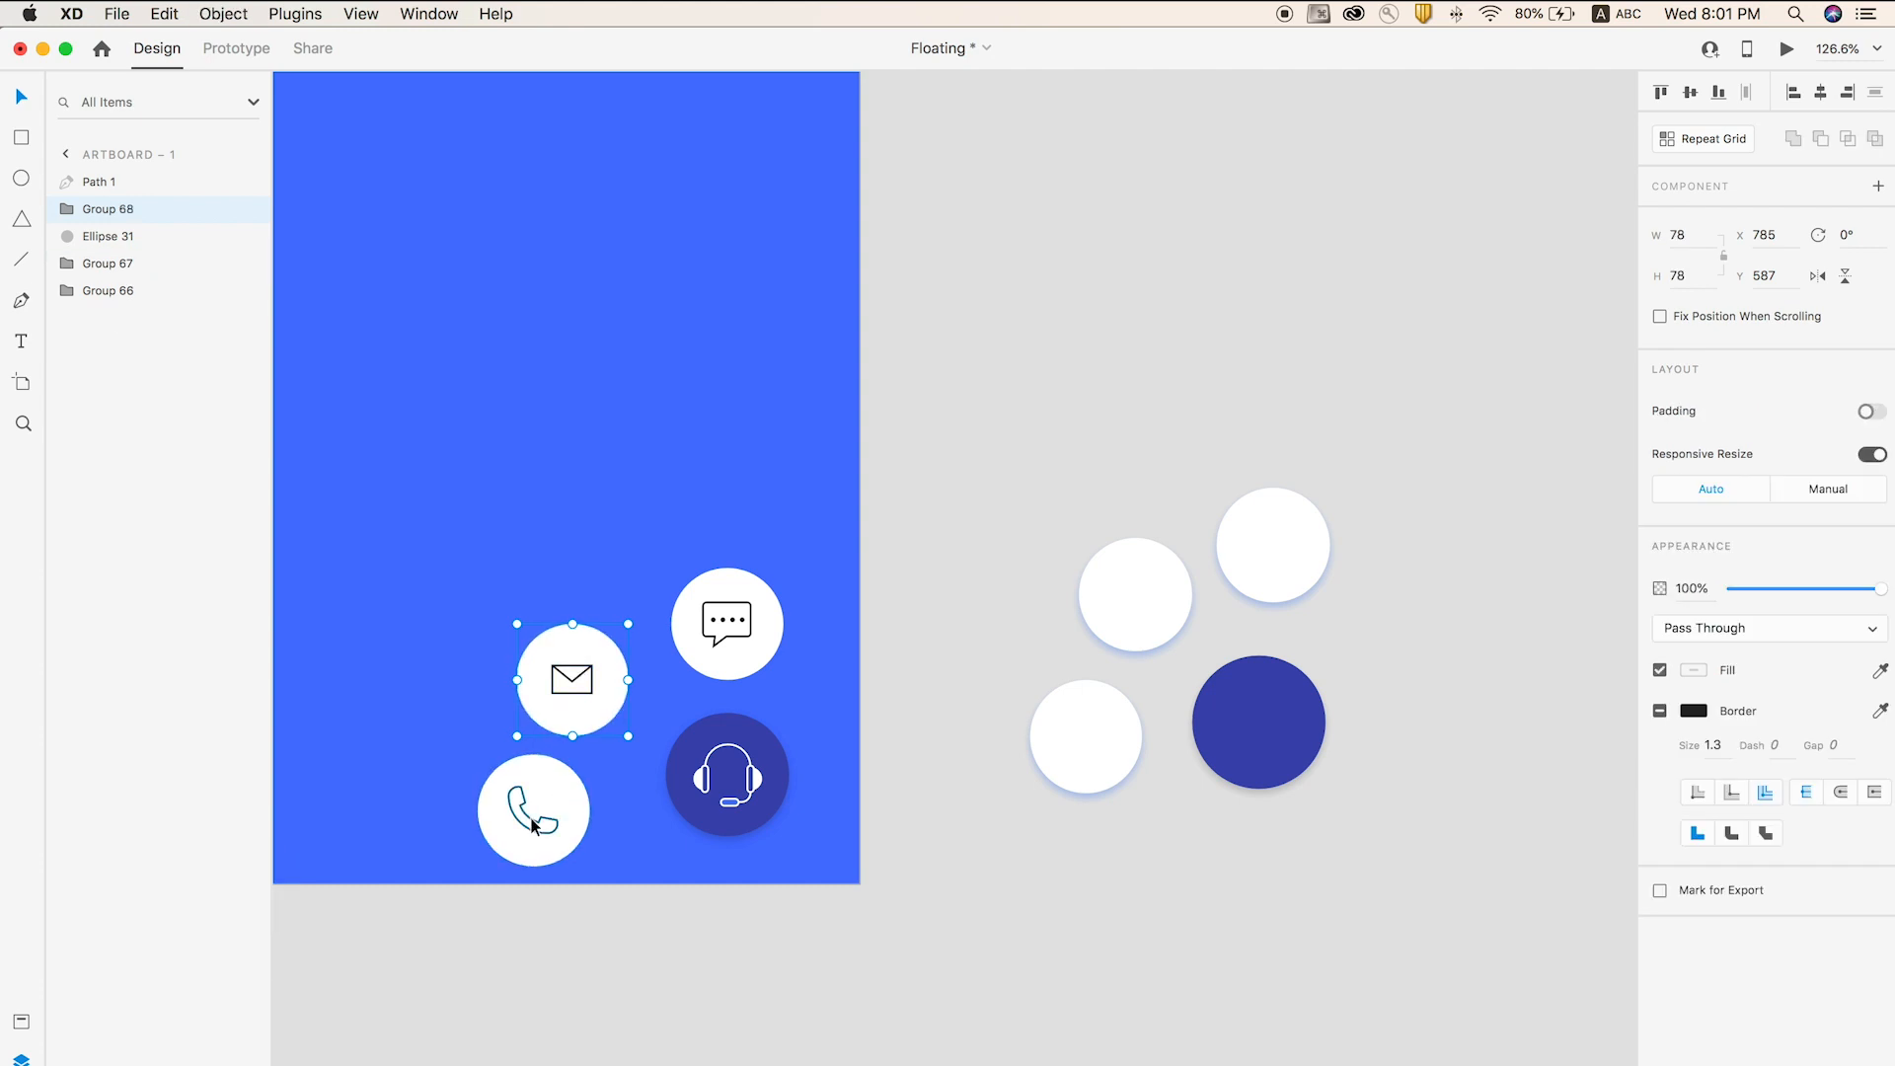
{"action": "left_click", "coordinate": [549, 784]}
{"action": "left_click", "coordinate": [552, 770], "text": "shift"}
{"action": "key", "text": "super+g"}
{"action": "left_click", "coordinate": [981, 524]}
- Turn on the shadow for the white circle inside the chat button group
{"action": "left_click", "coordinate": [777, 639]}
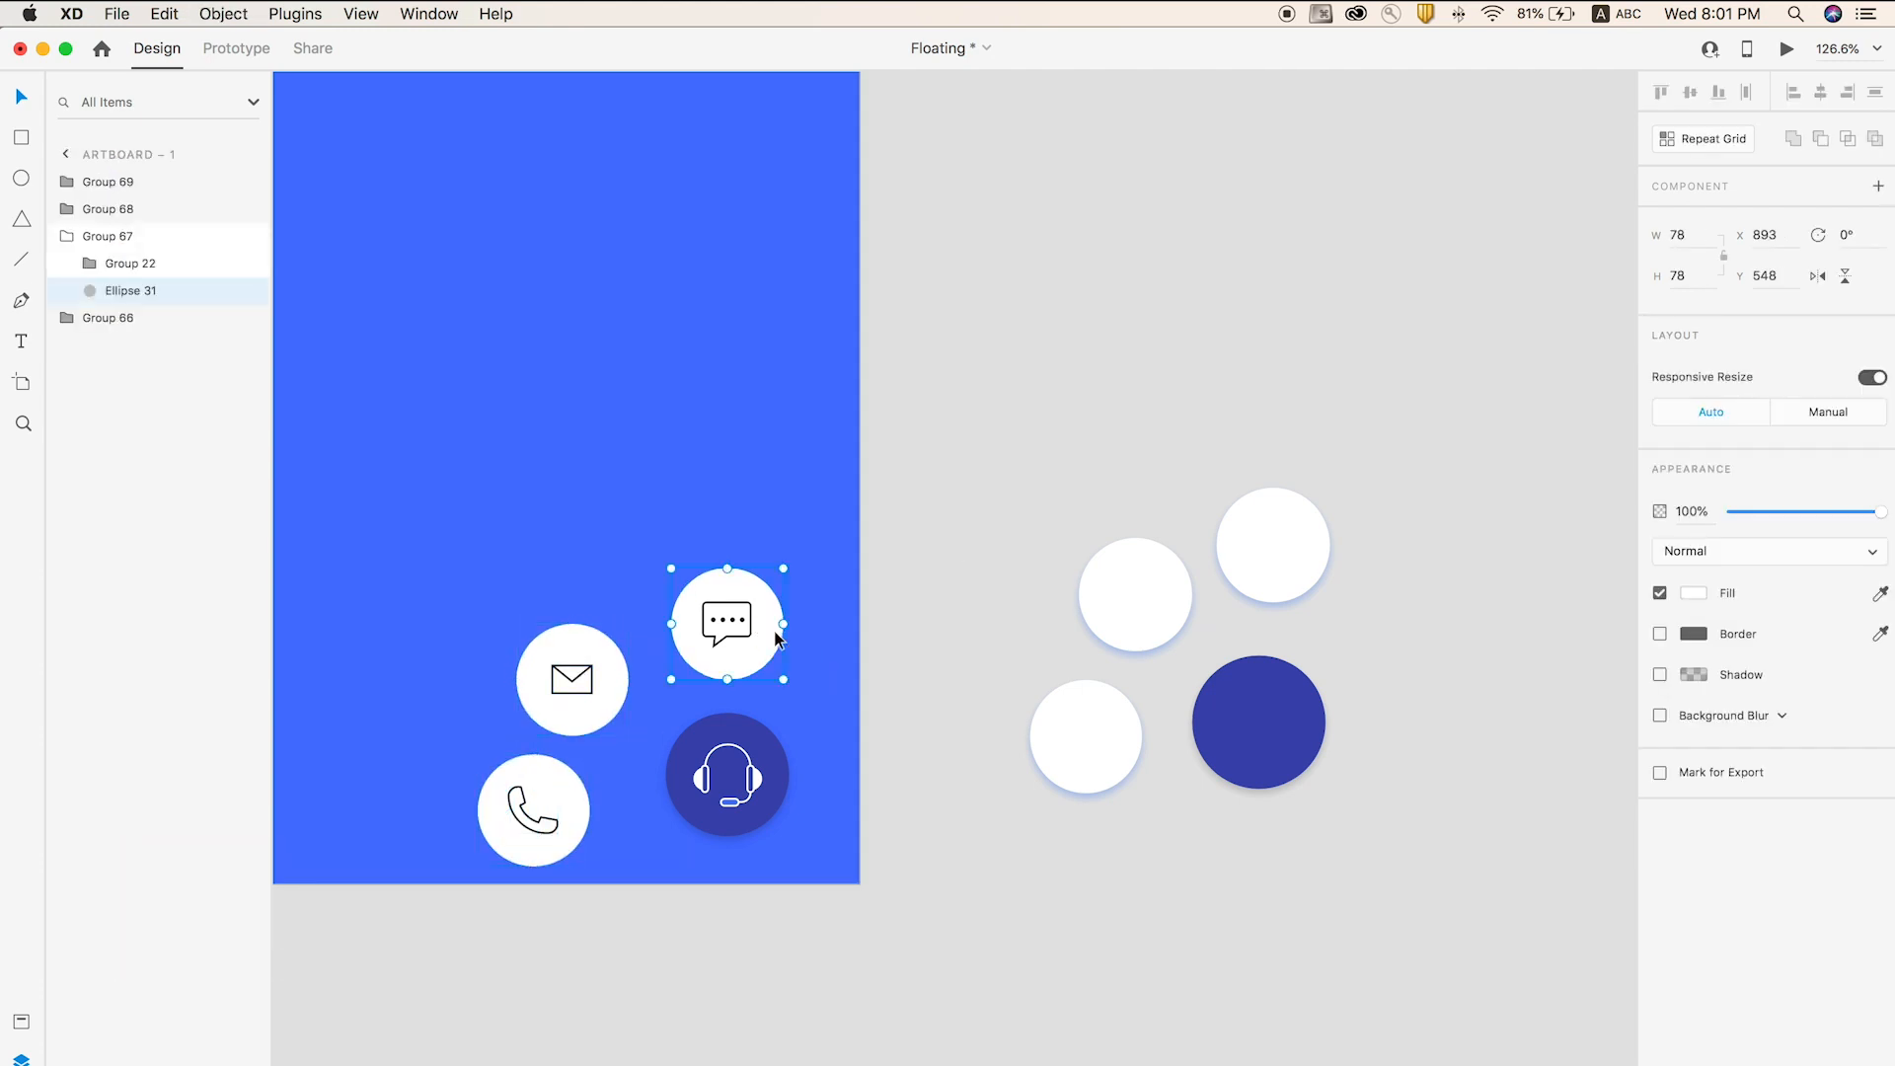
{"action": "left_click", "coordinate": [1659, 675]}
{"action": "left_click", "coordinate": [1049, 473]}
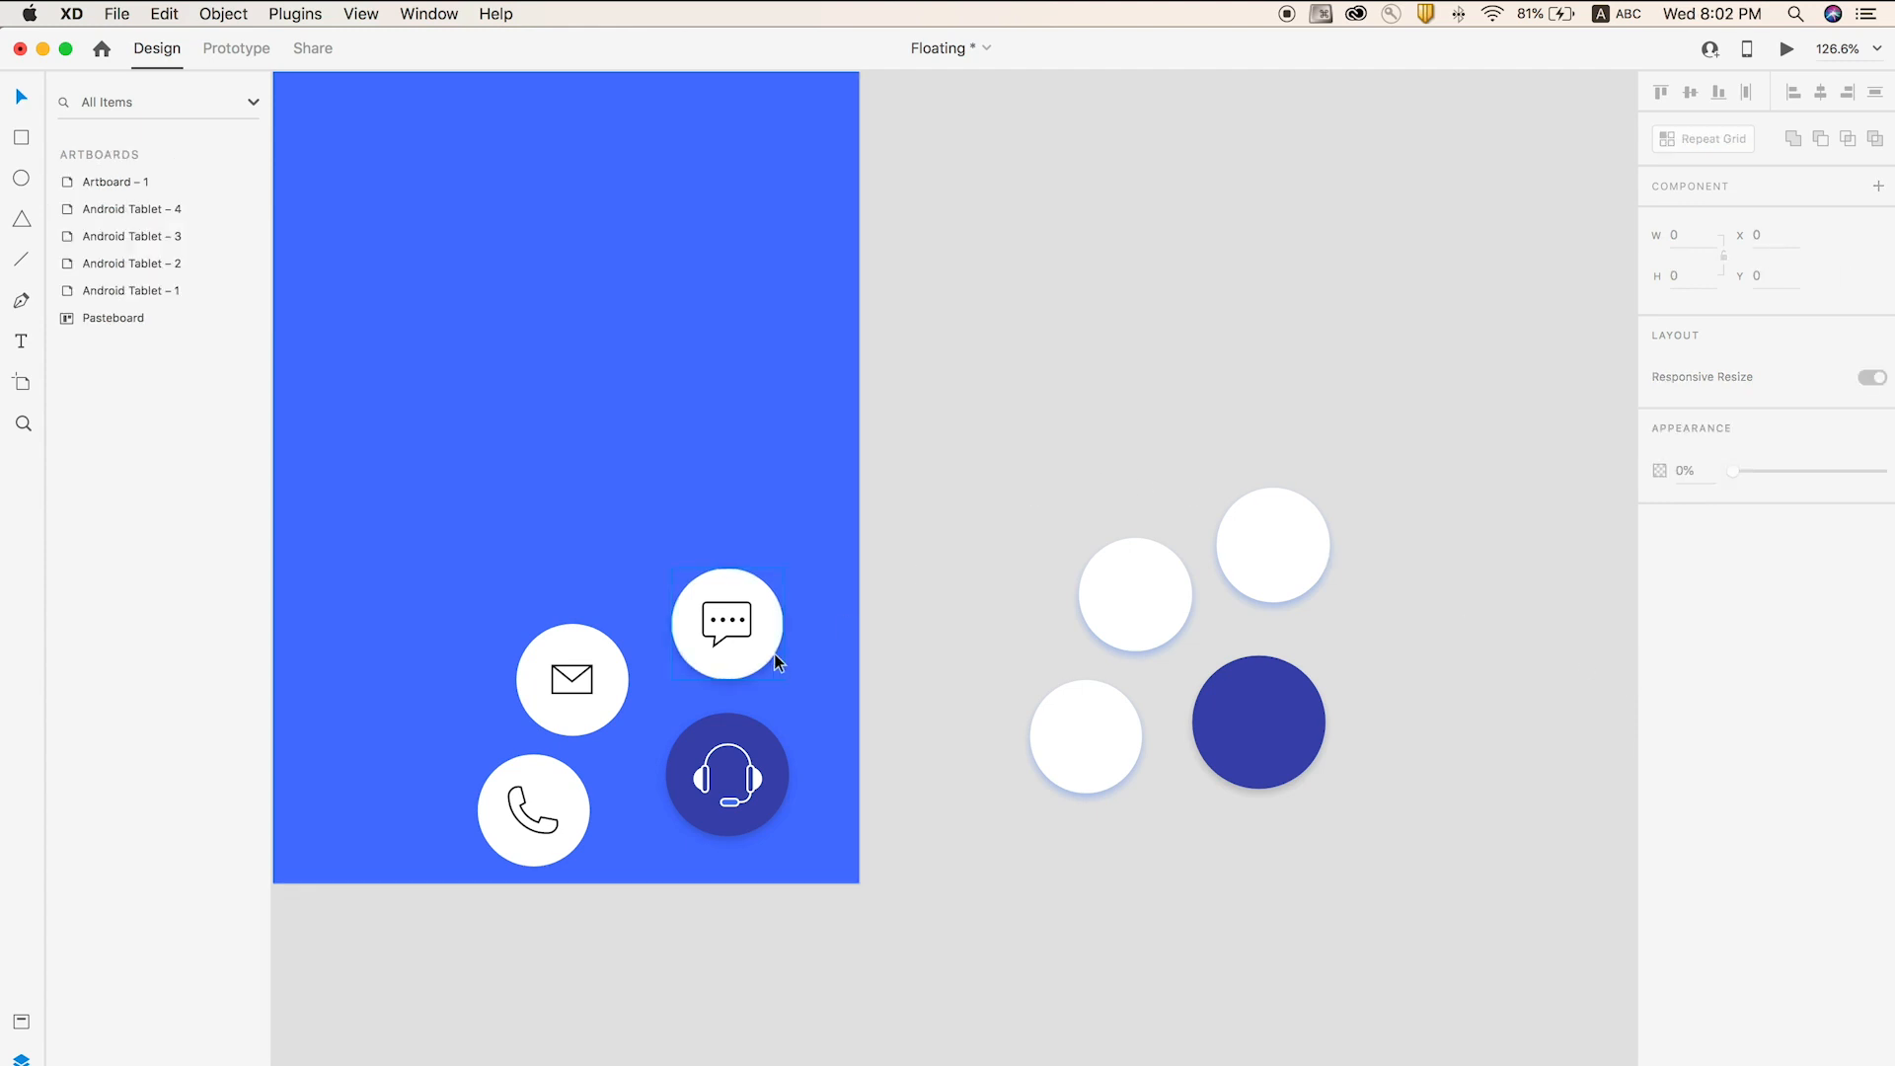
{"action": "left_click", "coordinate": [734, 652]}
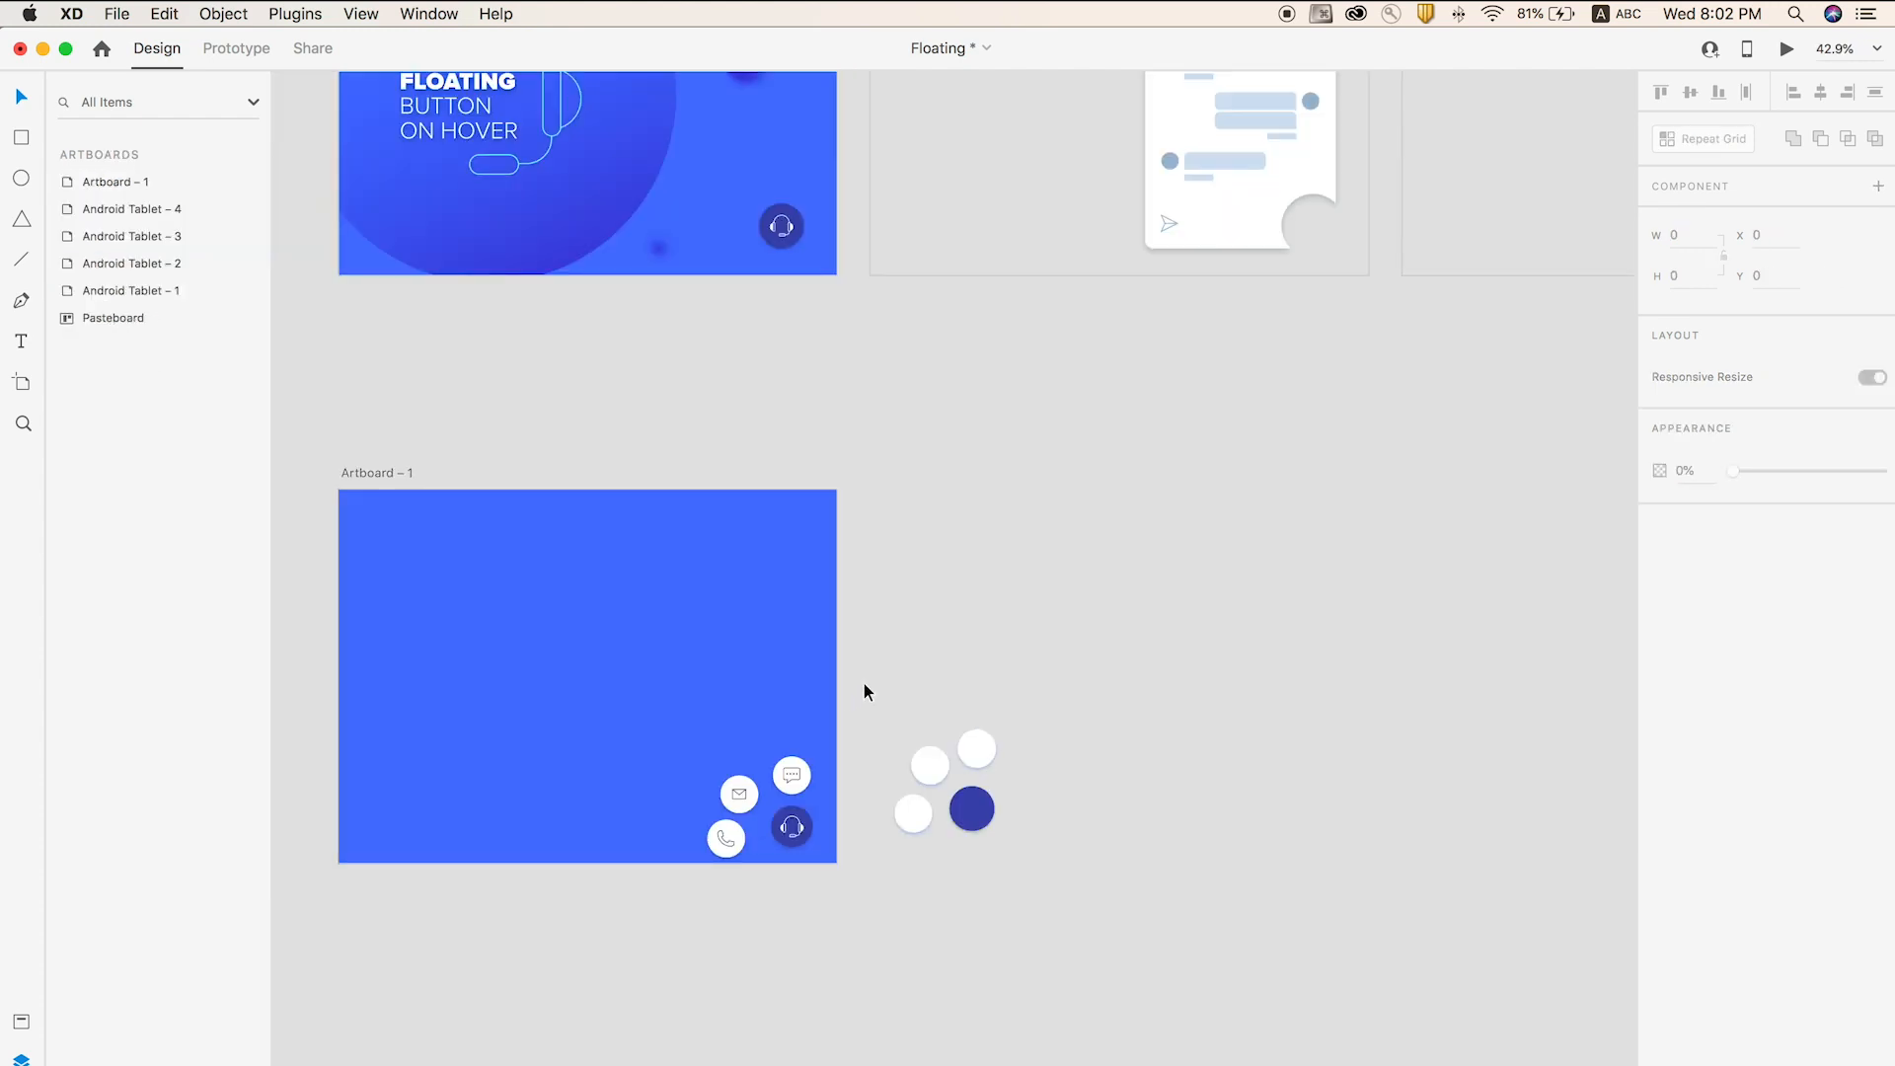
- Delete the four leftover circles from the pasteboard beside Artboard – 1
{"action": "left_click_drag", "start_coordinate": [863, 691], "coordinate": [1068, 890]}
{"action": "key", "text": "BackSpace"}
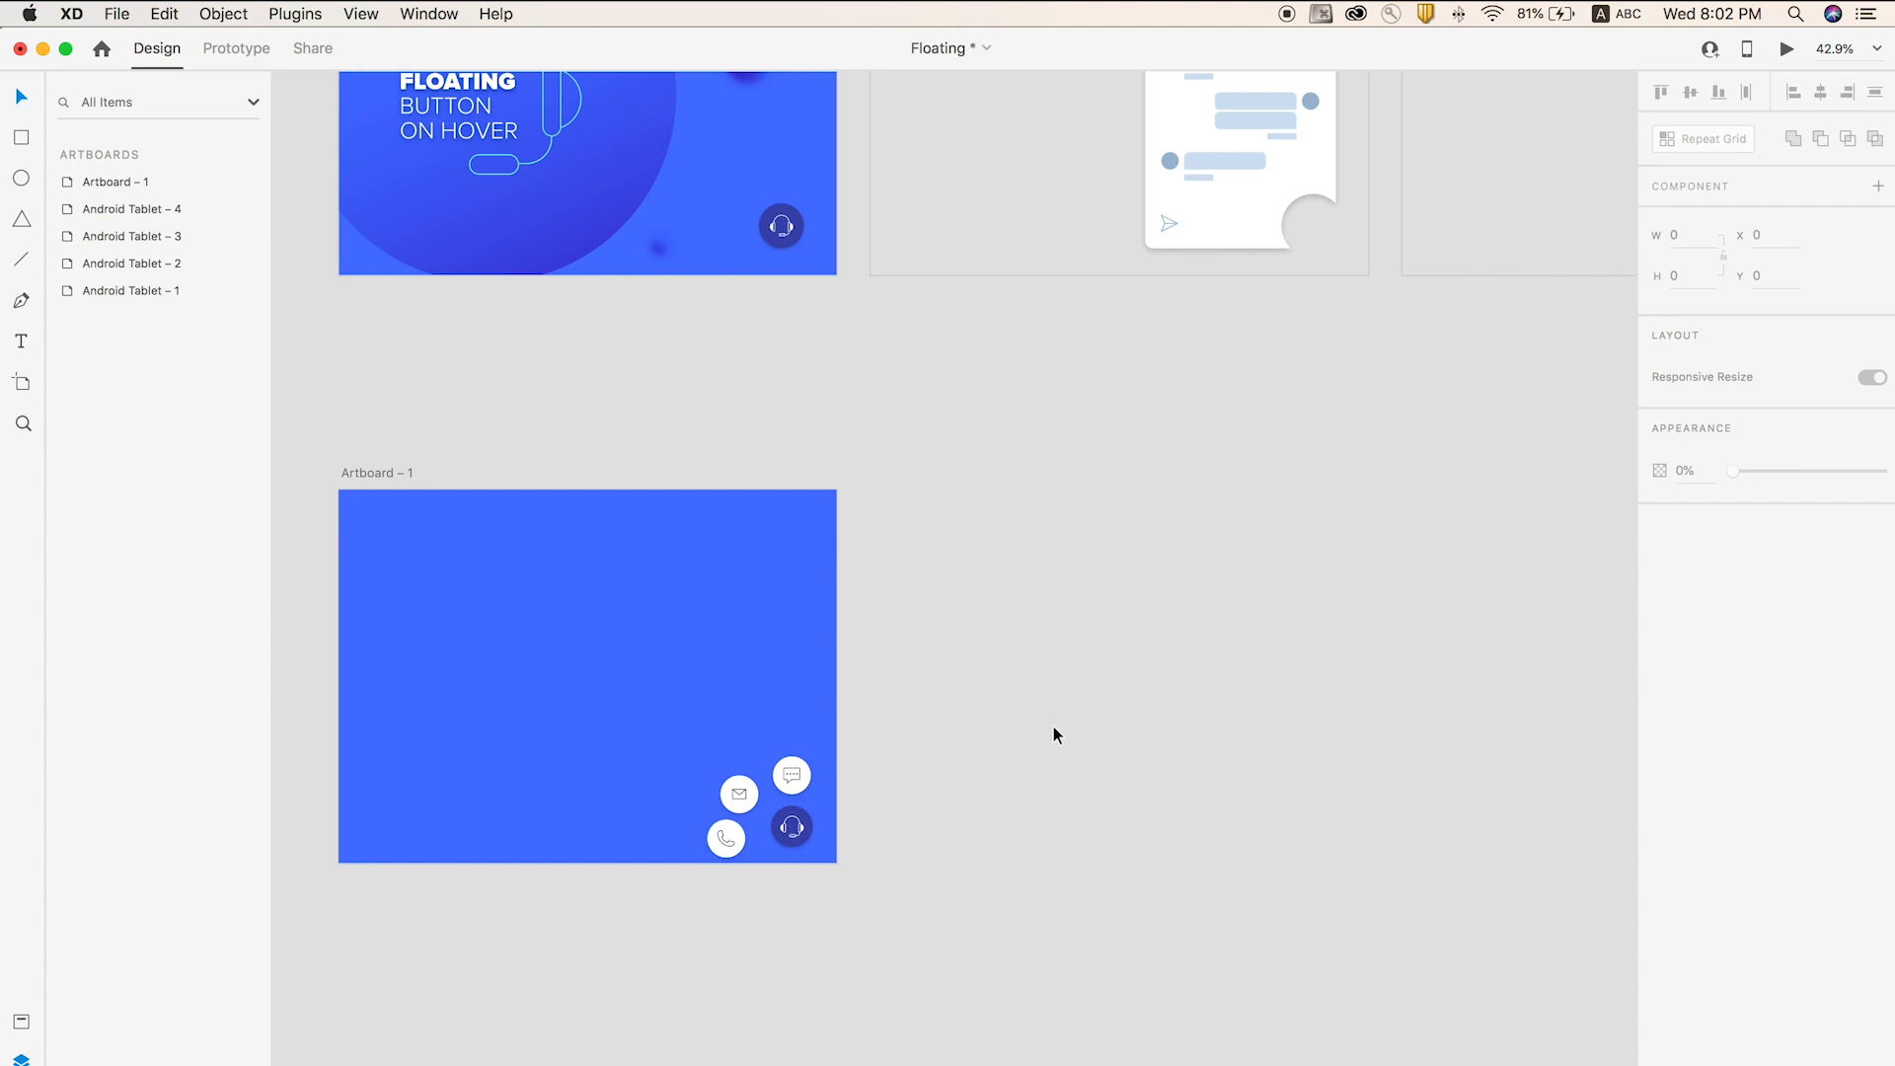
- Examine the linear gradient fill of the large decorative circle on Android Tablet – 1
{"action": "scroll", "coordinate": [1046, 770], "scroll_direction": "up", "scroll_amount": 3}
{"action": "scroll", "coordinate": [710, 528], "scroll_direction": "up", "scroll_amount": 2}
{"action": "scroll", "coordinate": [711, 528], "scroll_direction": "left", "scroll_amount": 2}
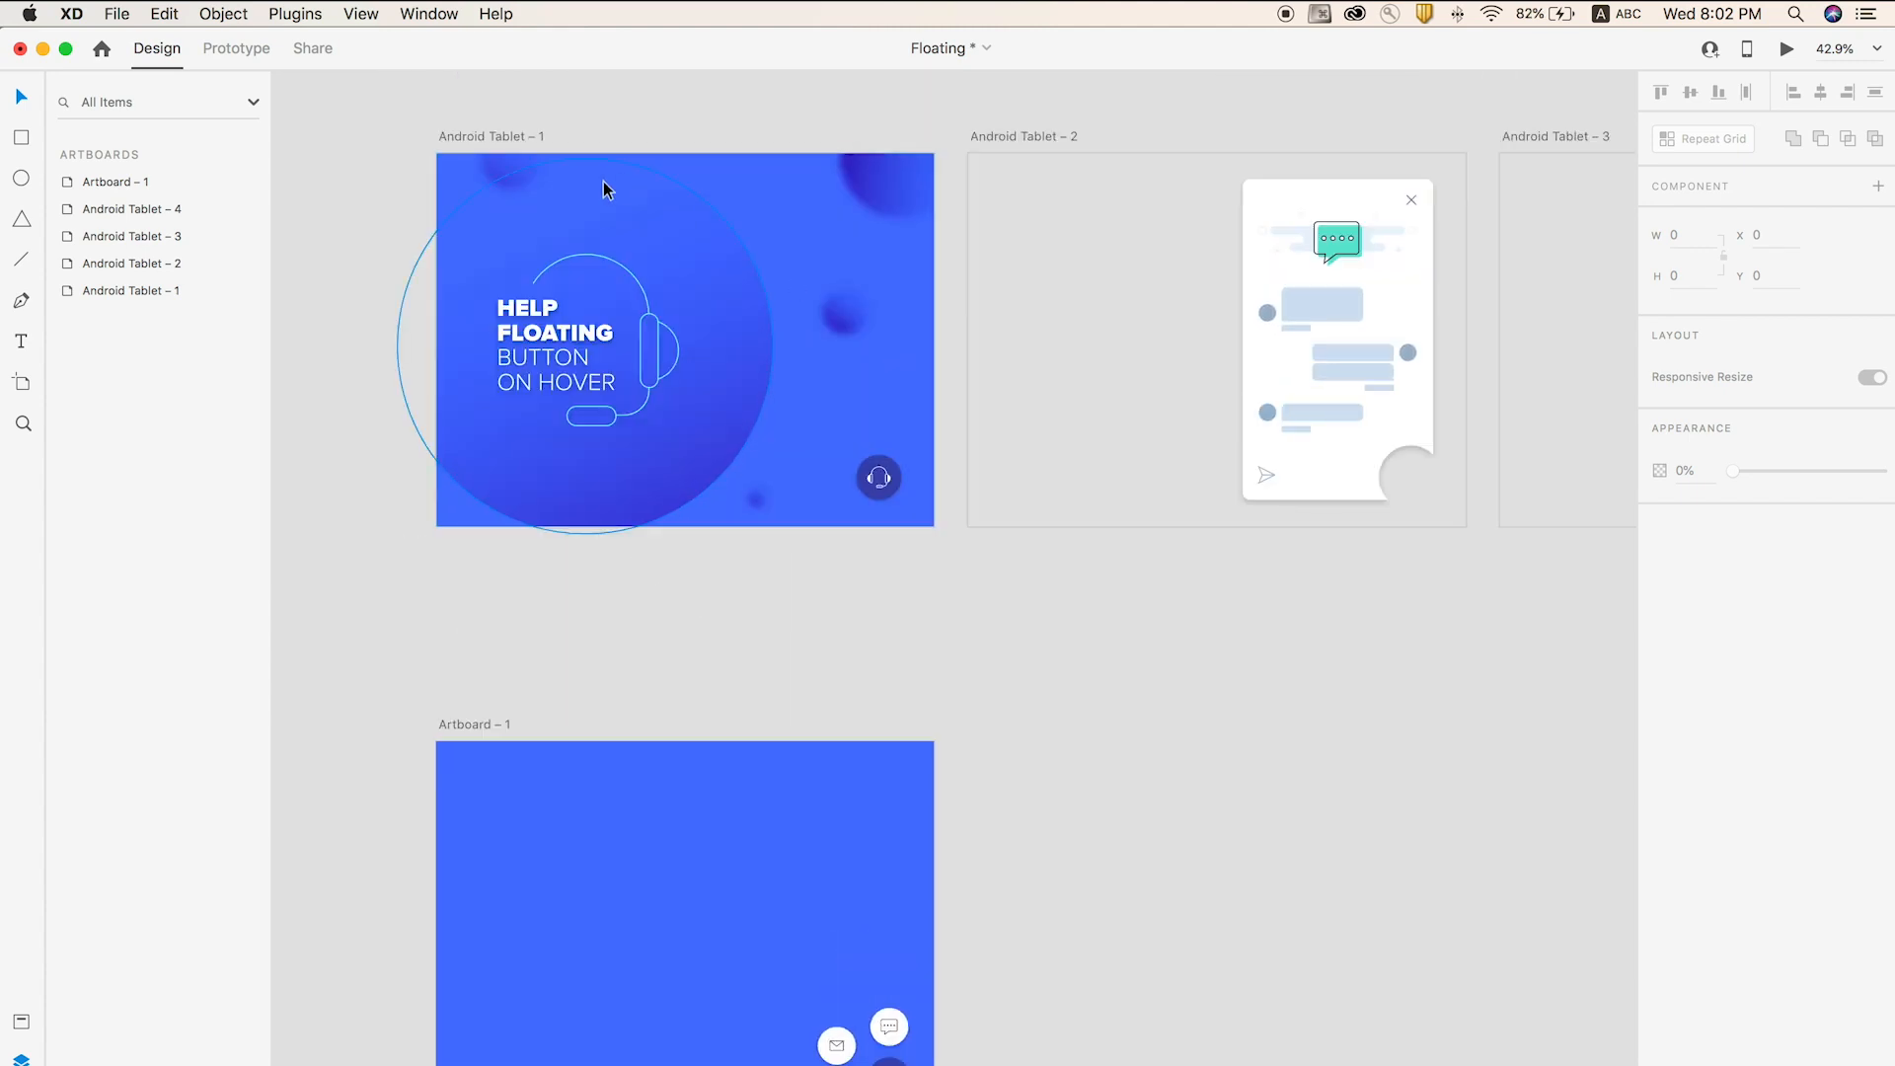
{"action": "left_click", "coordinate": [498, 167]}
{"action": "left_click", "coordinate": [726, 606]}
{"action": "left_click", "coordinate": [697, 452]}
{"action": "left_click", "coordinate": [1691, 630]}
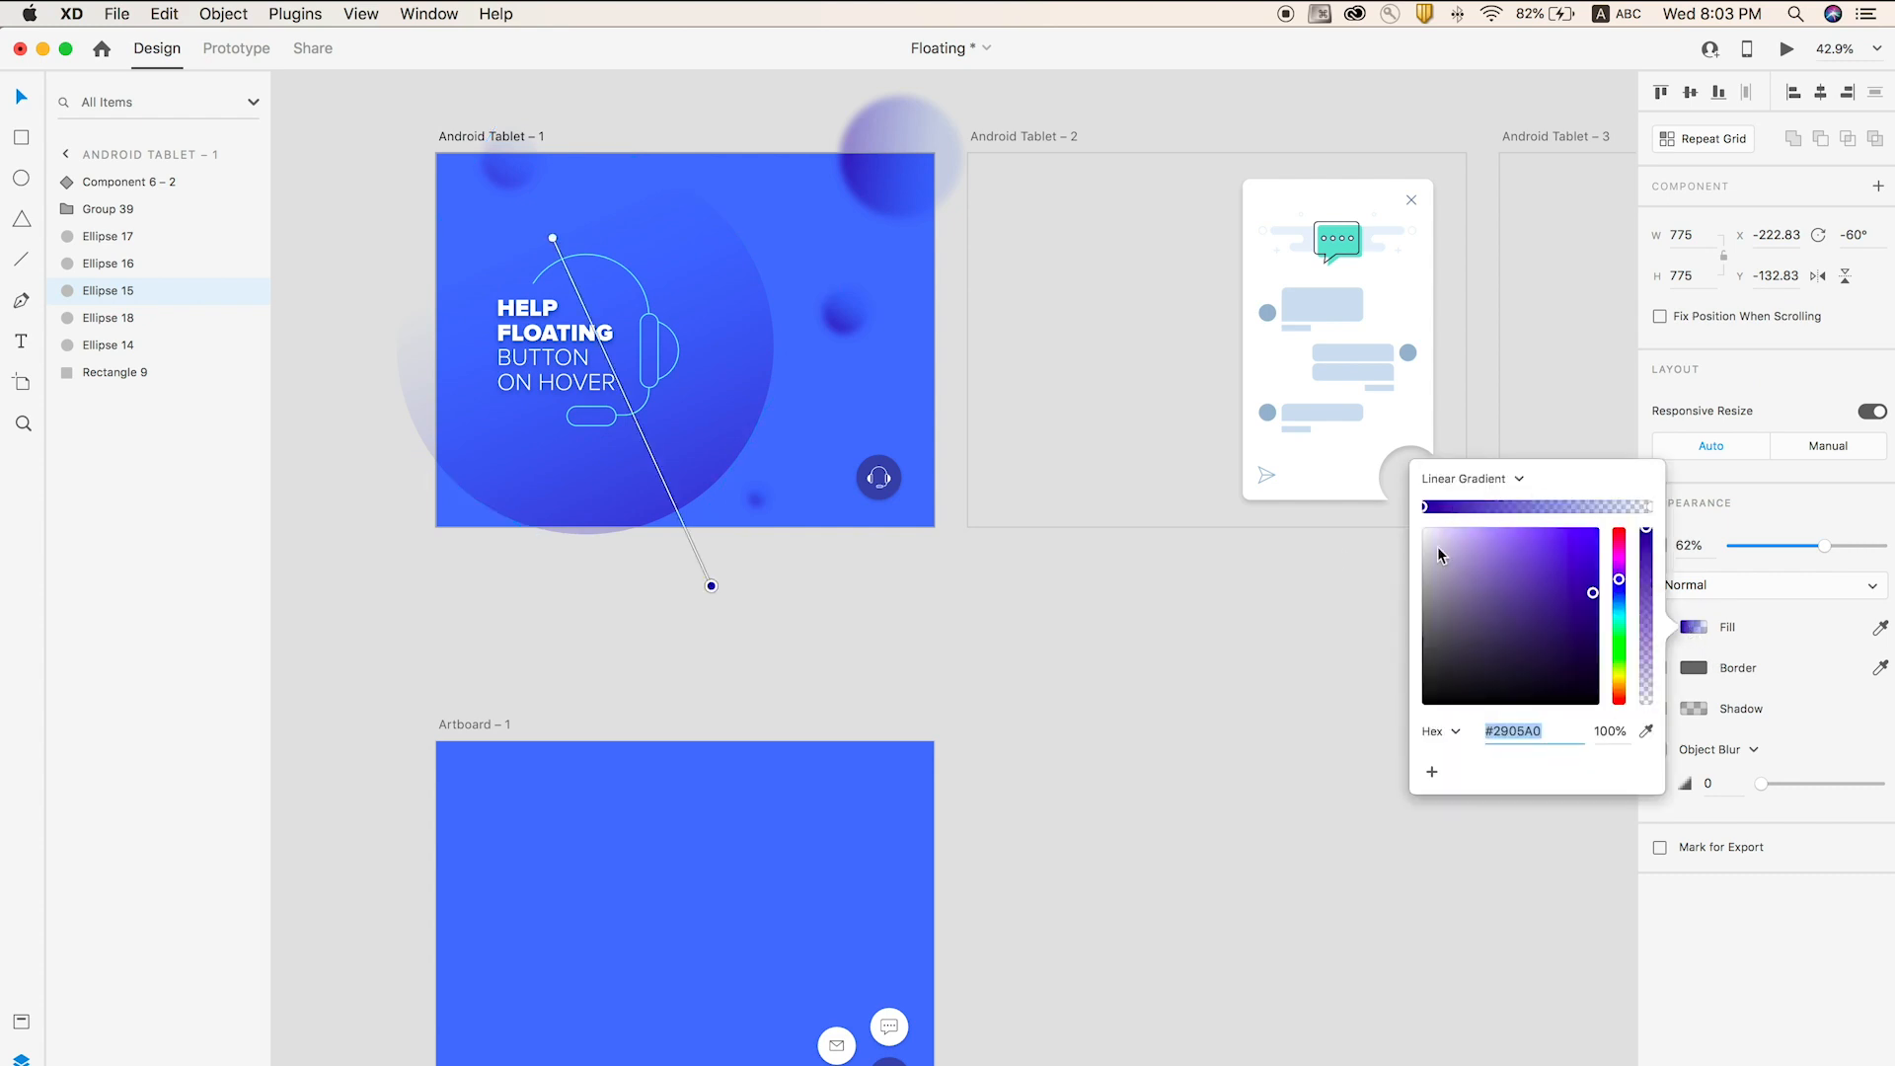
{"action": "left_click", "coordinate": [773, 582]}
- Copy the five decorative gradient circles from Android Tablet – 1 and paste them onto Artboard – 1
{"action": "left_click", "coordinate": [729, 320]}
{"action": "left_click", "coordinate": [888, 191]}
{"action": "left_click", "coordinate": [768, 352], "text": "shift"}
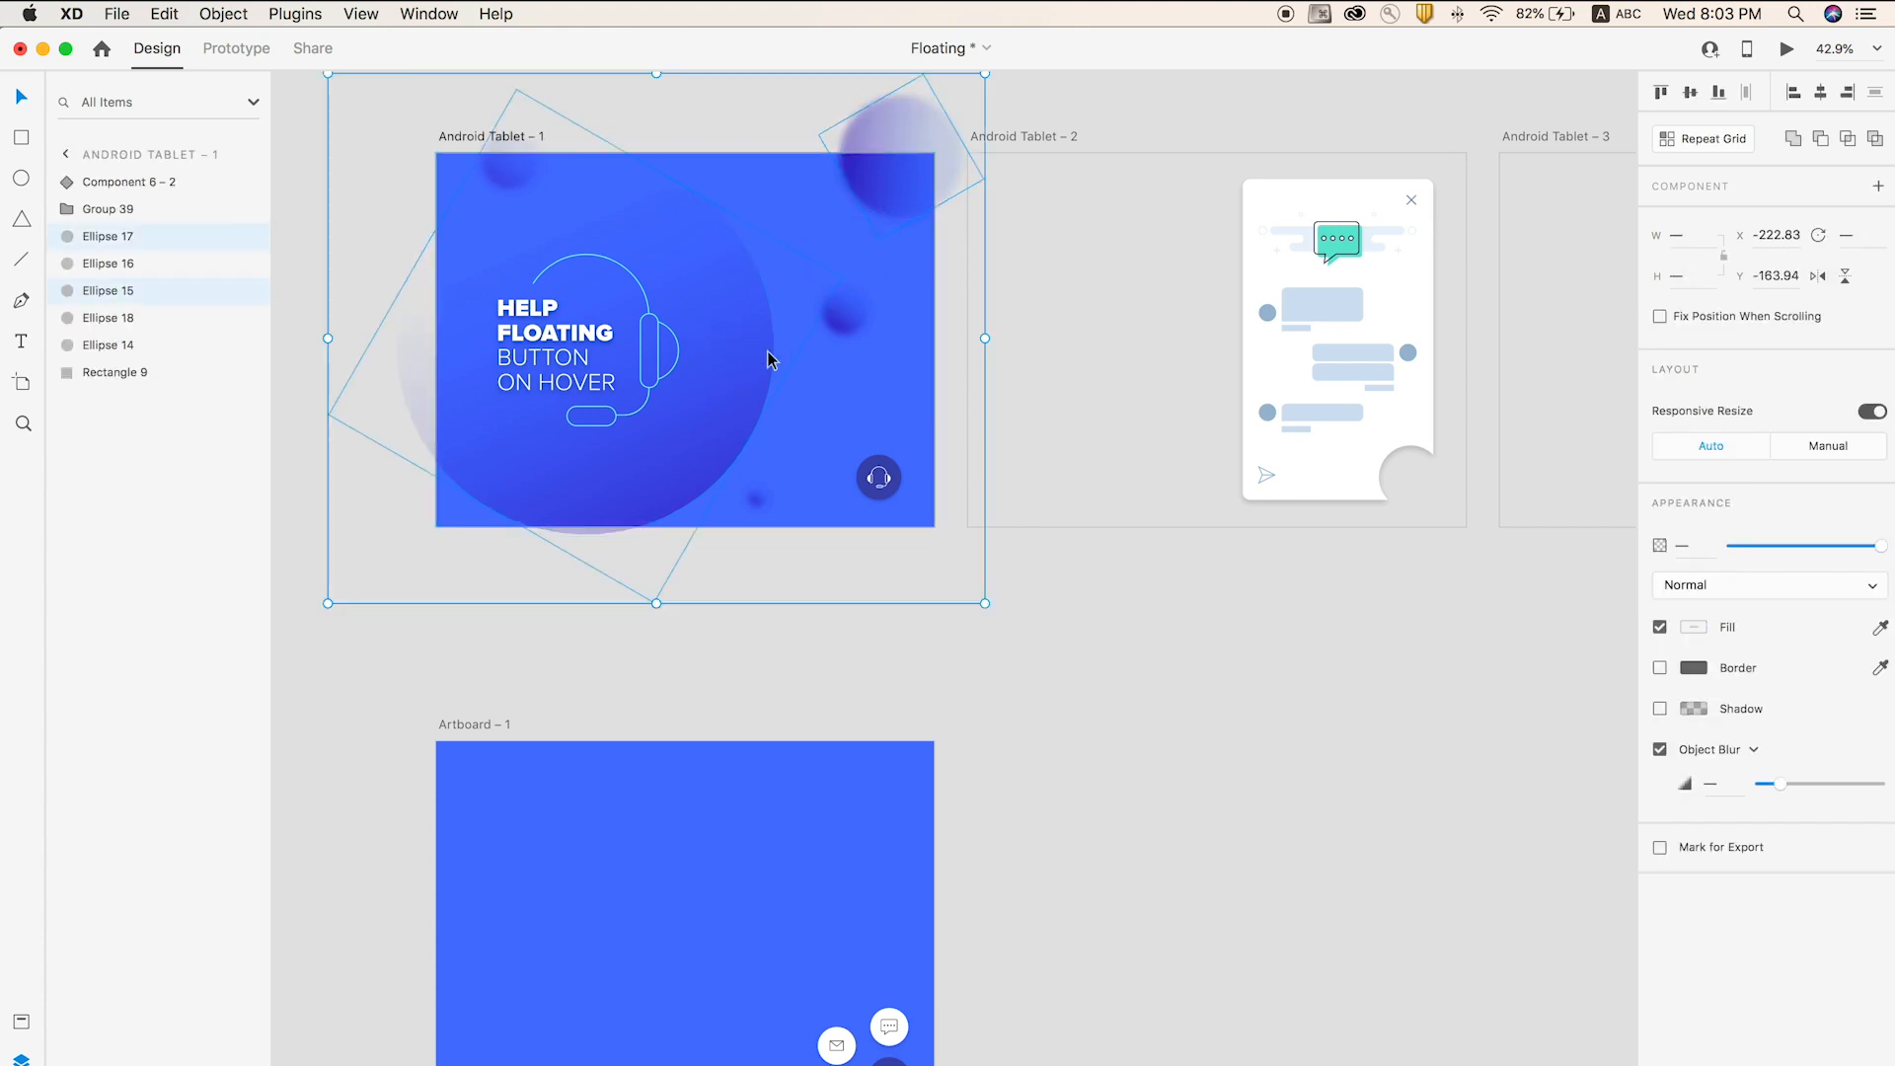
{"action": "left_click", "coordinate": [832, 314], "text": "shift"}
{"action": "left_click", "coordinate": [756, 499], "text": "shift"}
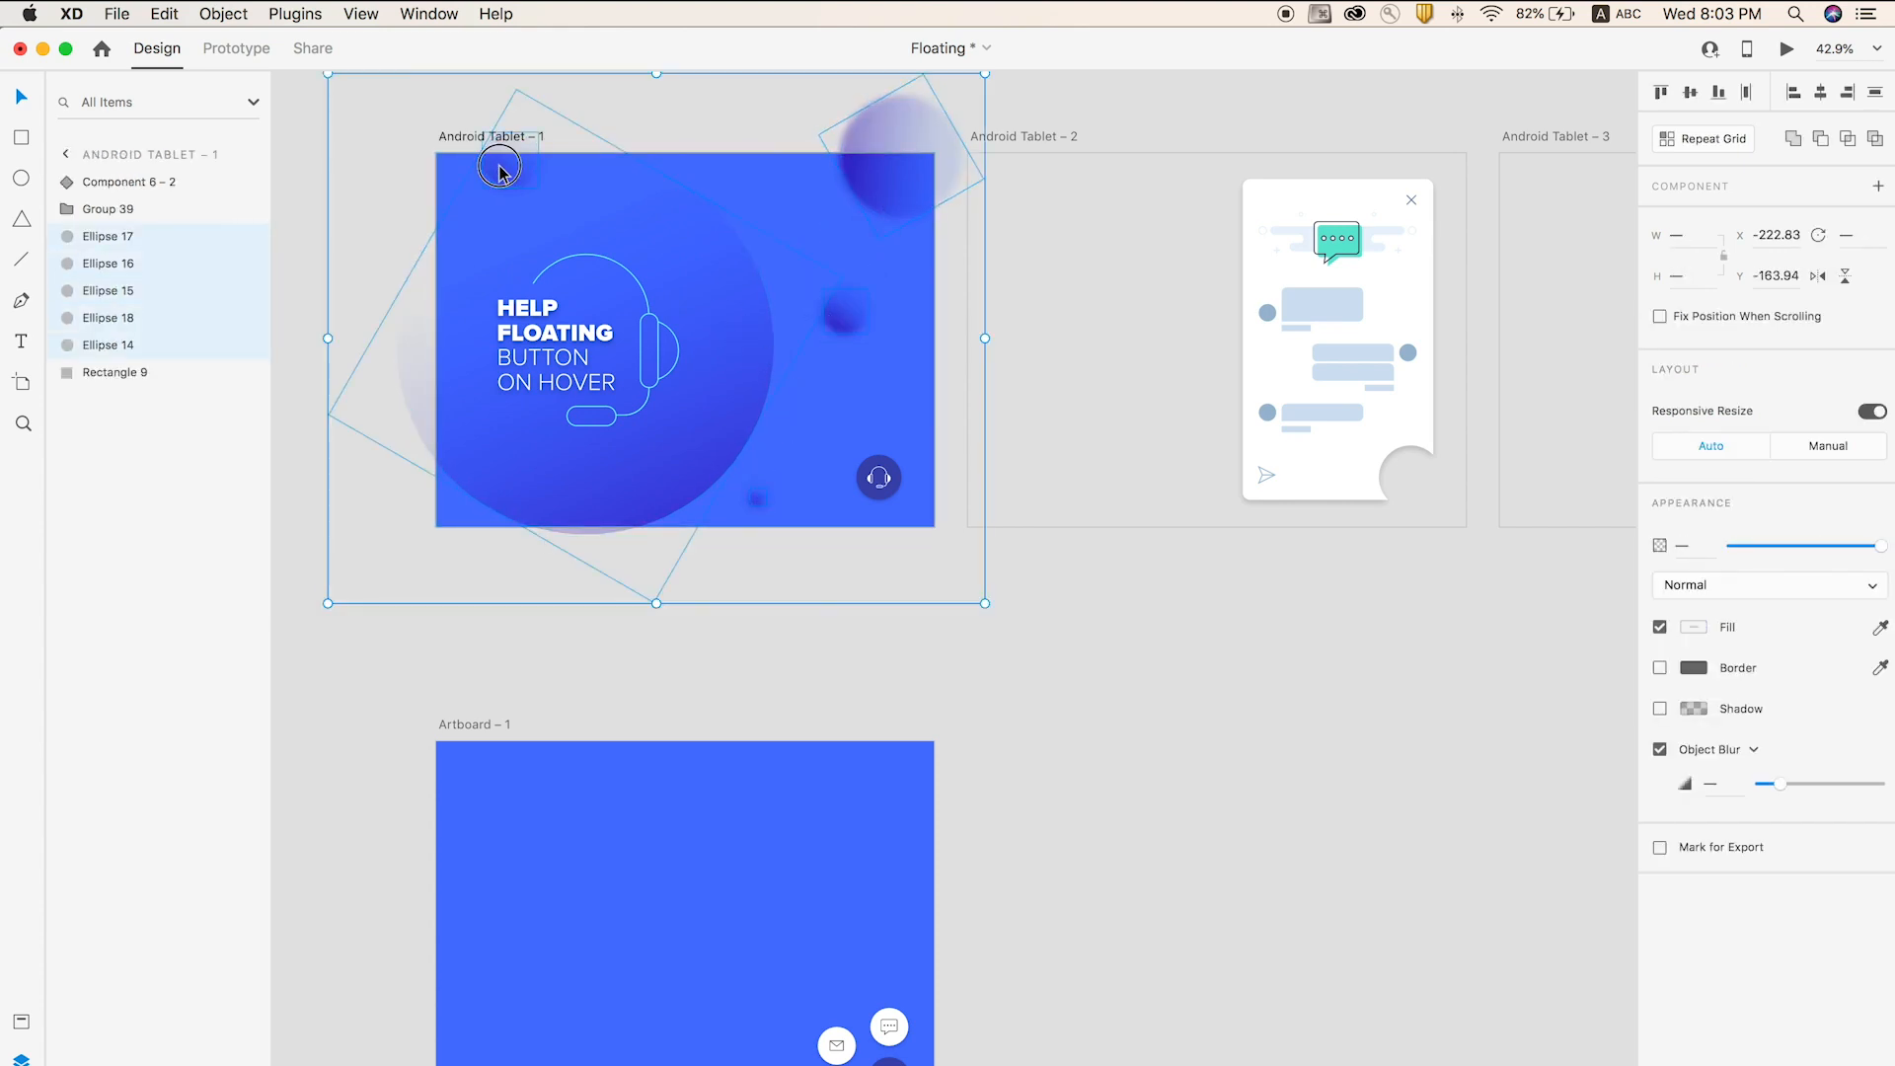
{"action": "key", "text": "super+c"}
{"action": "key", "text": "super+v"}
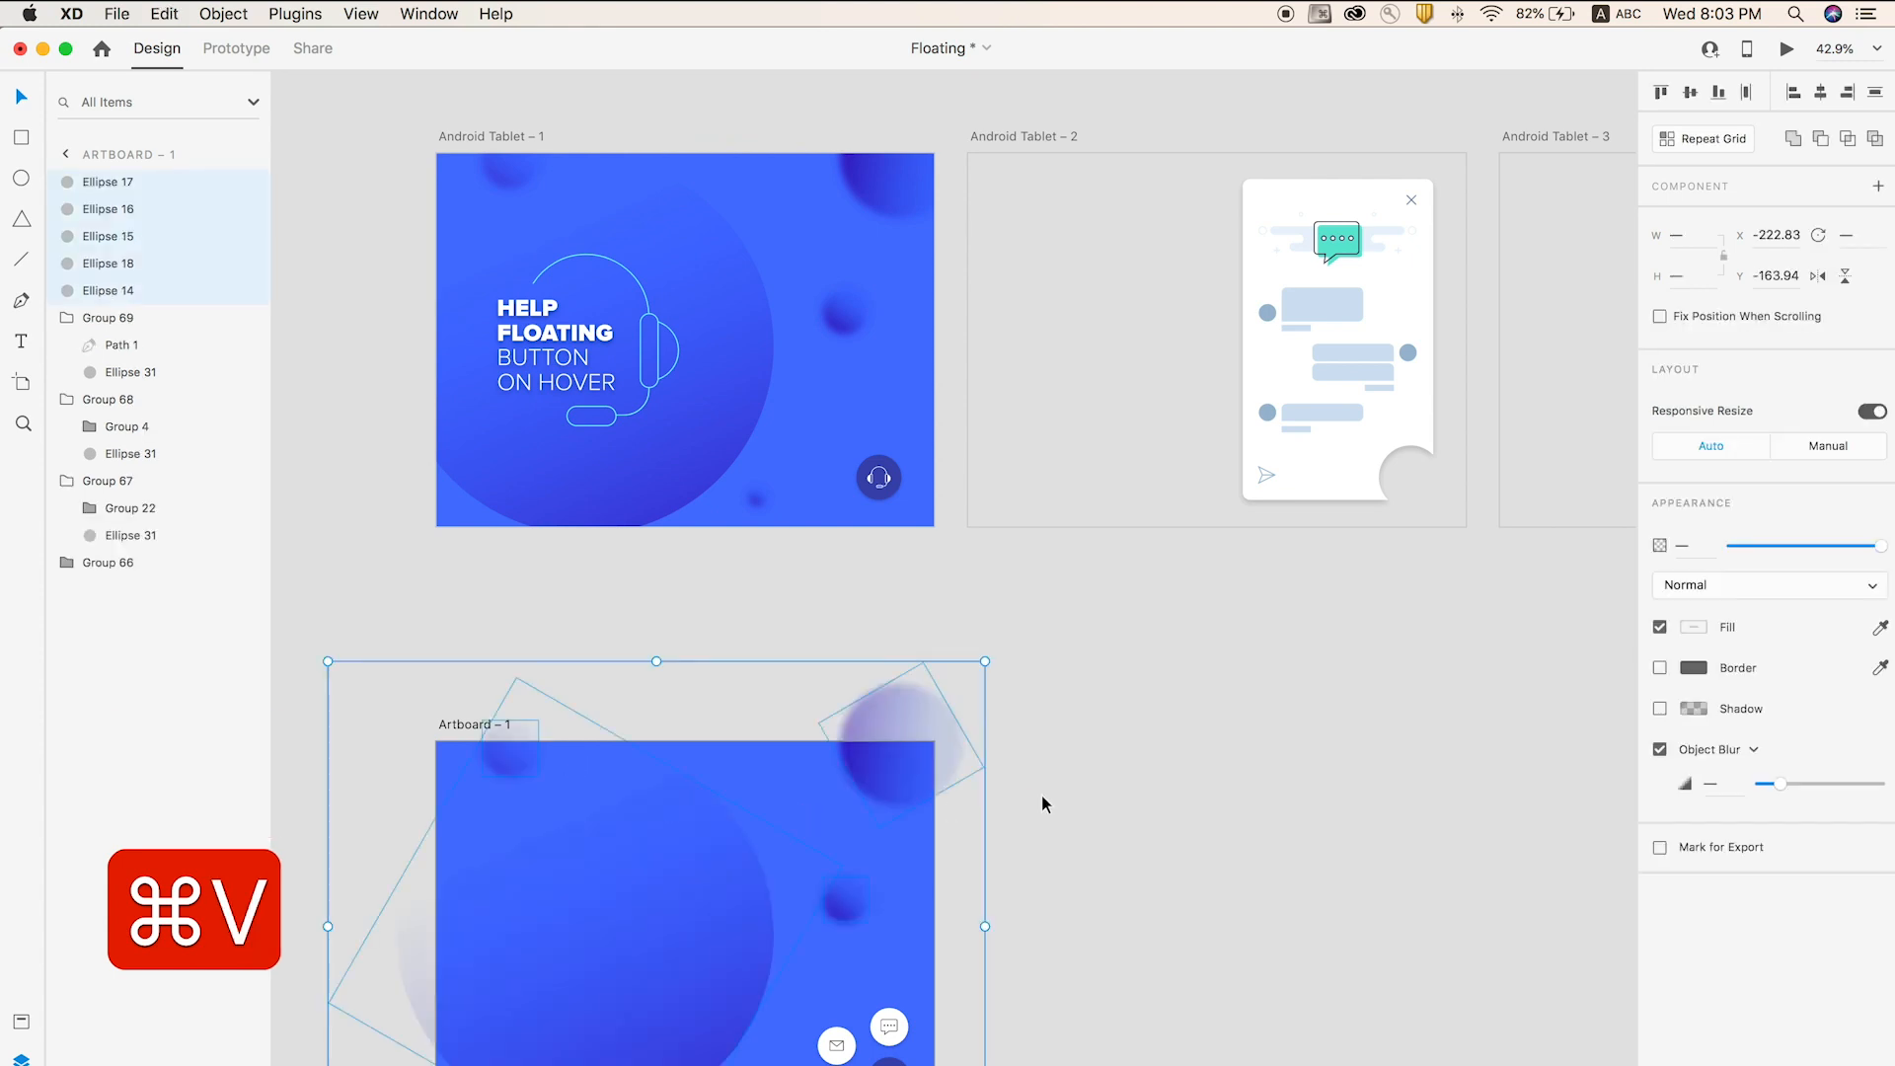
{"action": "left_click", "coordinate": [1040, 795]}
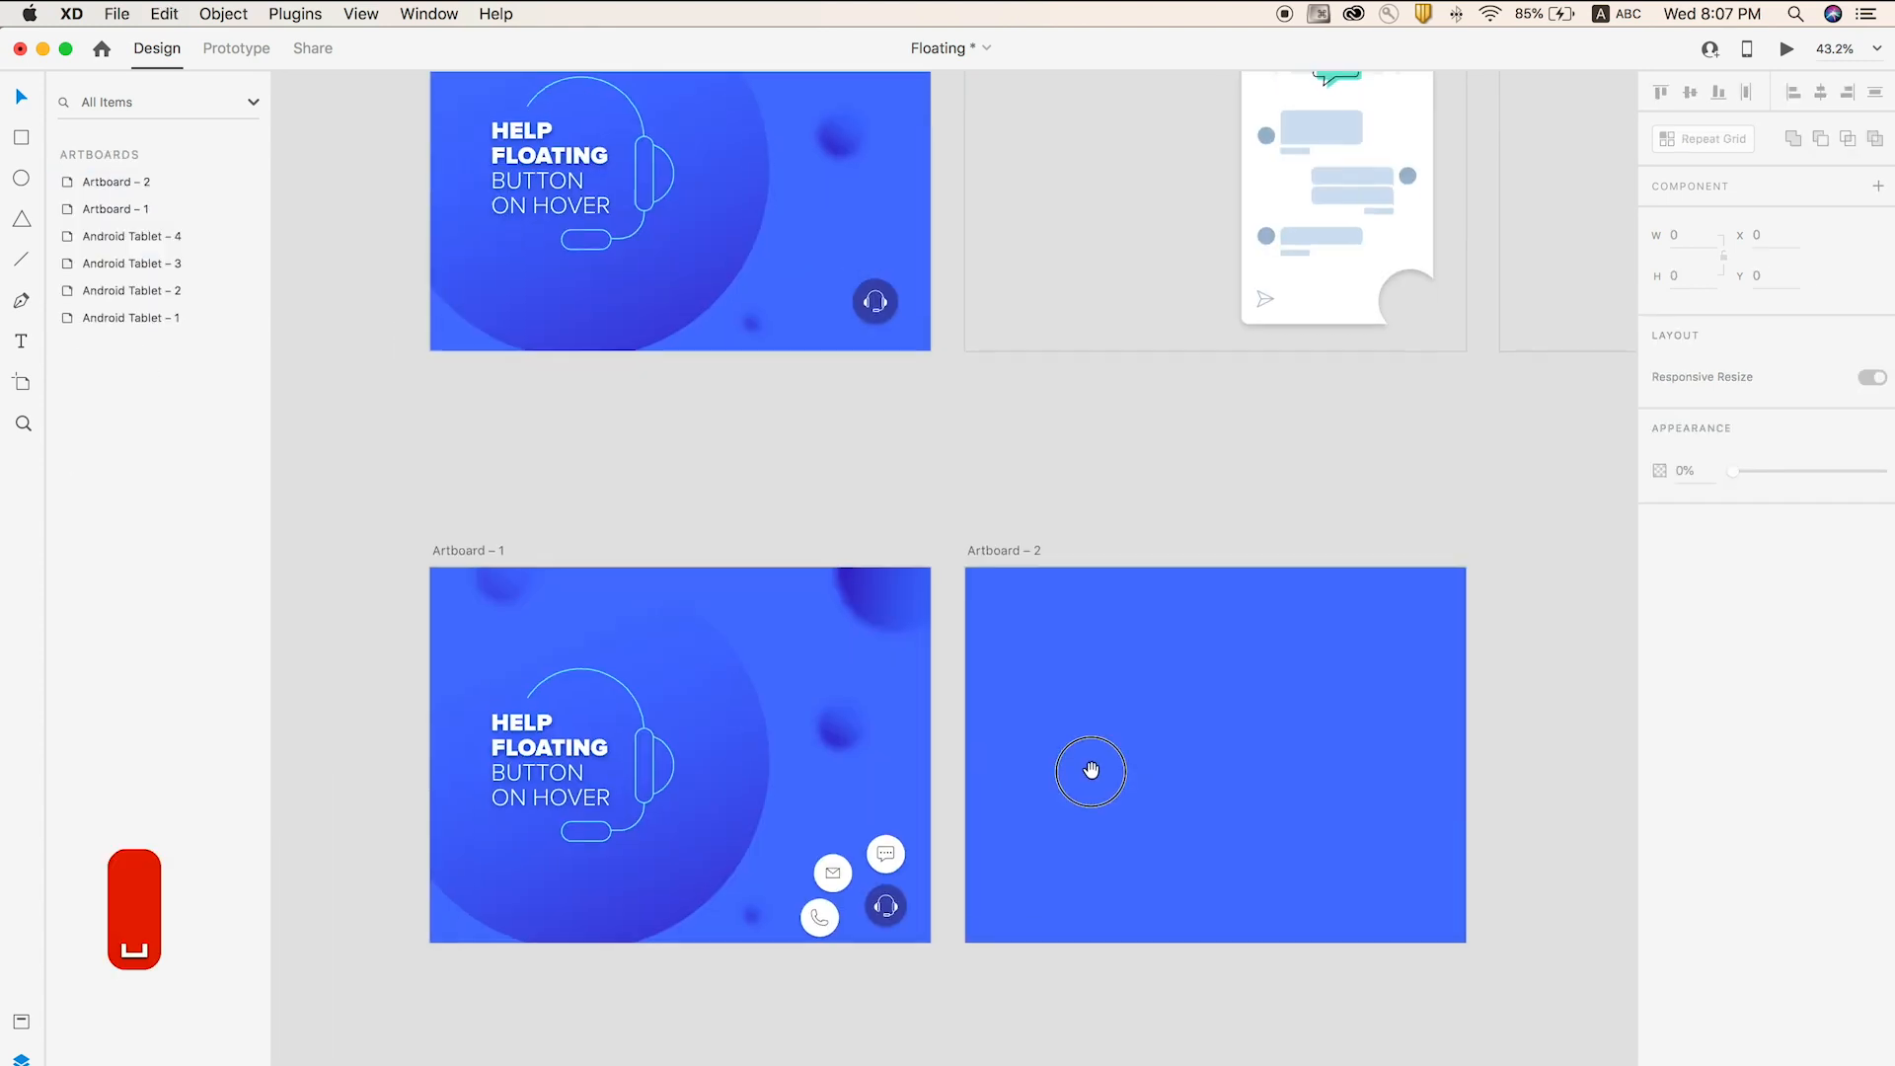
- Rename the group holding the envelope icon and its circle on Artboard – 1 as Message
{"action": "scroll", "coordinate": [1090, 769], "scroll_direction": "down", "scroll_amount": 4}
{"action": "scroll", "coordinate": [1091, 769], "scroll_direction": "left", "scroll_amount": 2}
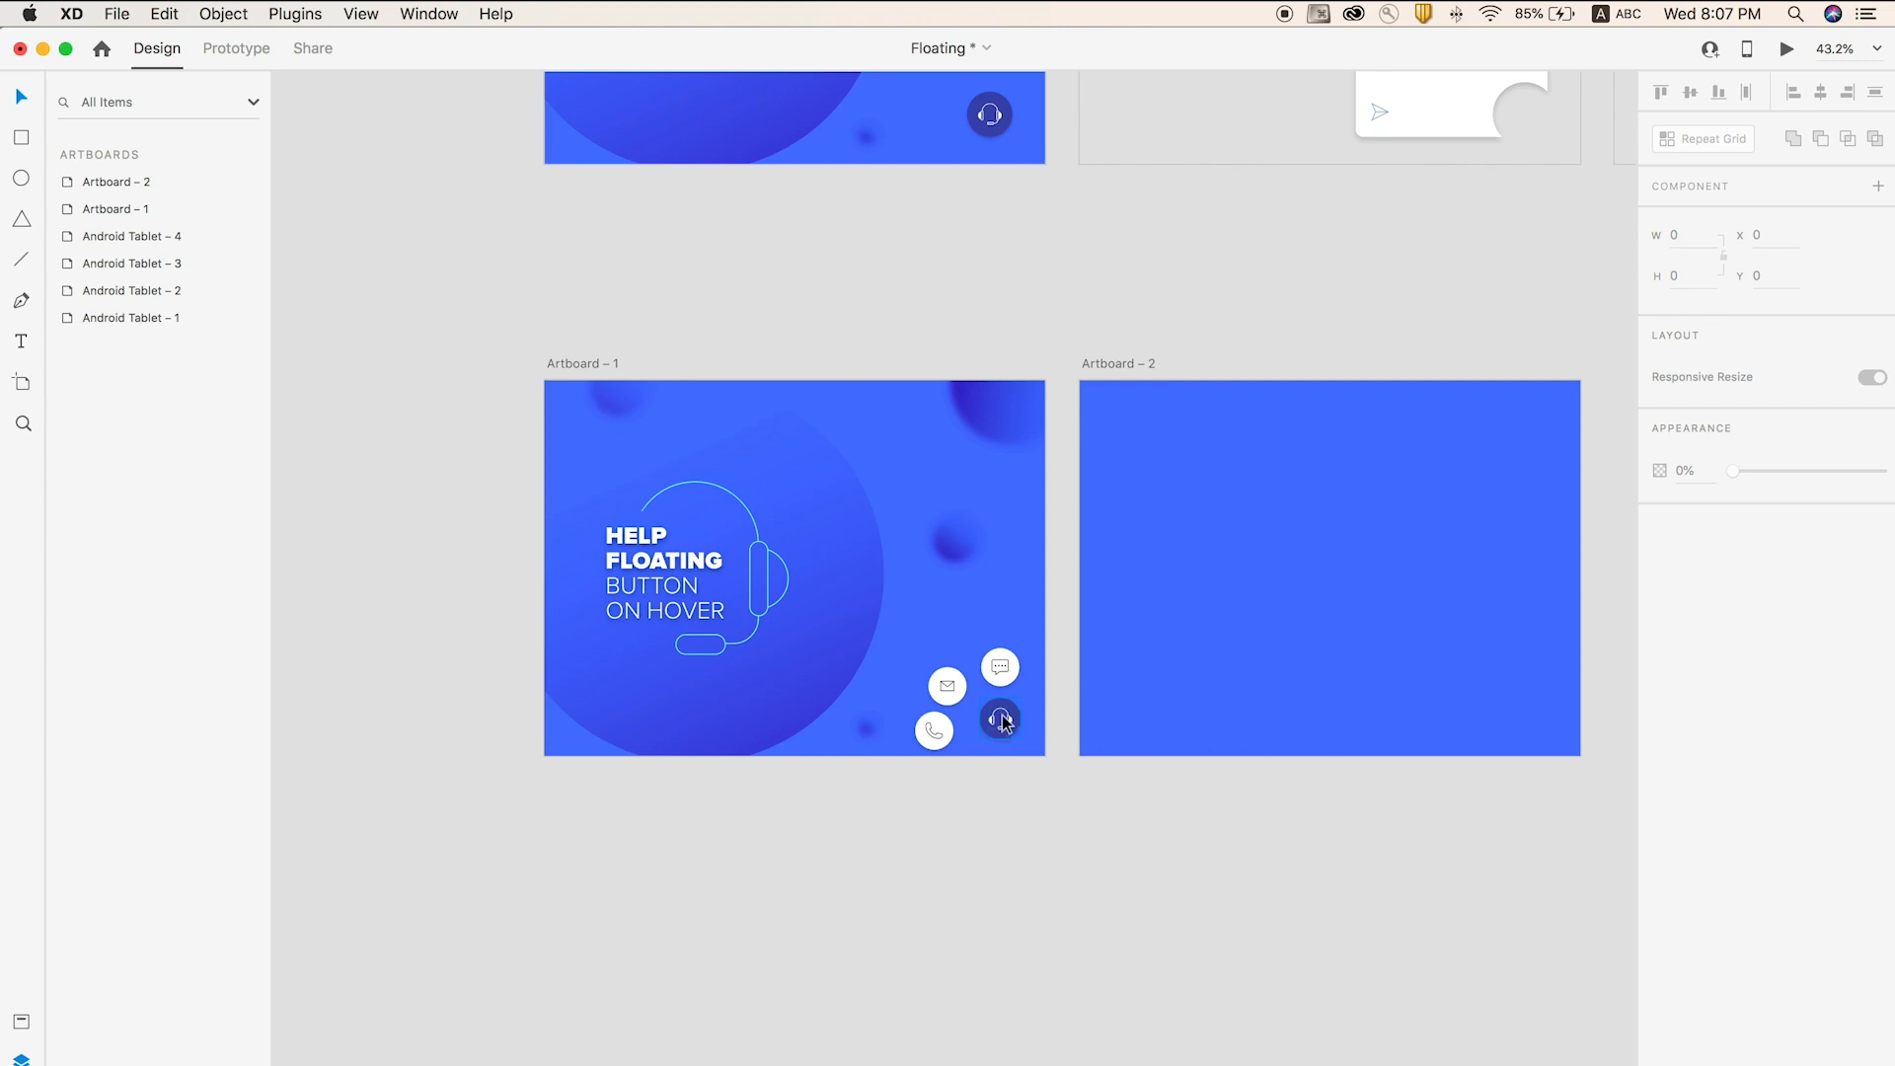
{"action": "key", "text": "z"}
{"action": "left_click_drag", "start_coordinate": [865, 590], "coordinate": [1040, 771]}
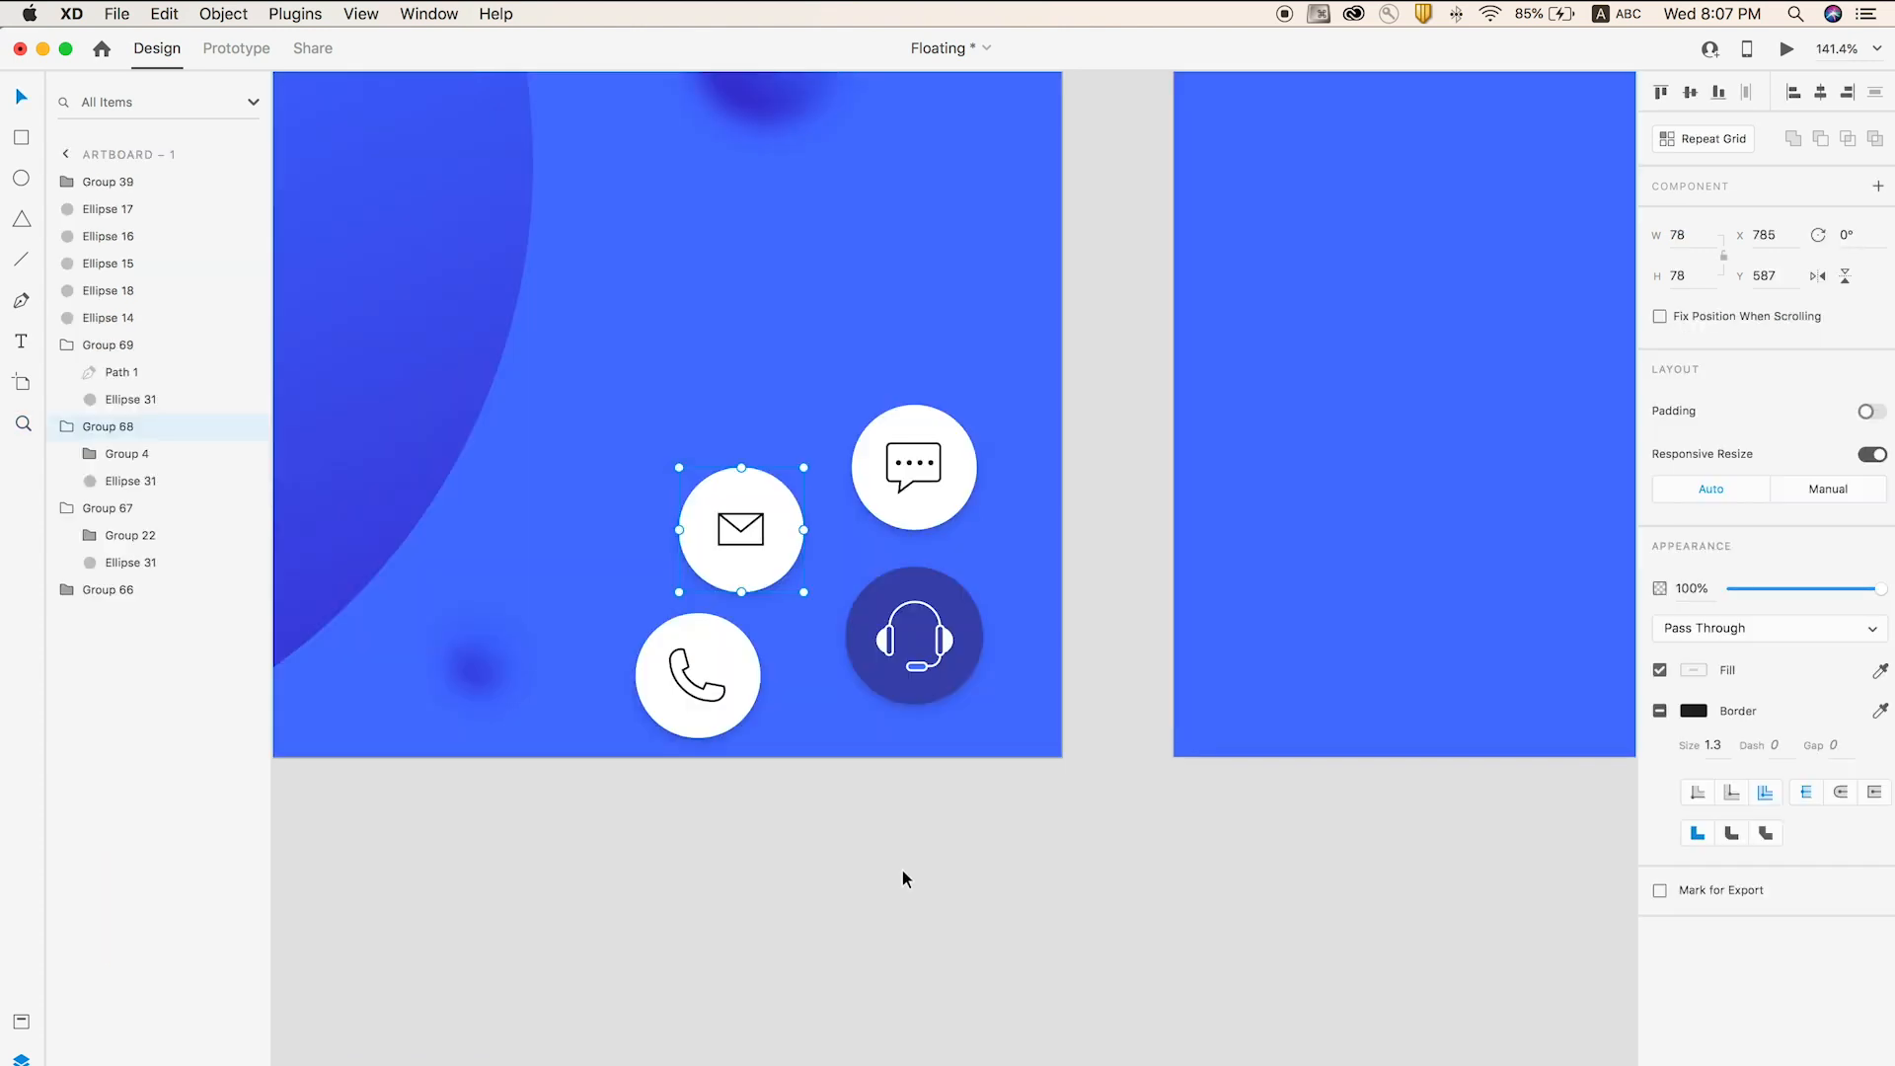
{"action": "left_click", "coordinate": [901, 876]}
{"action": "left_click", "coordinate": [729, 566]}
{"action": "left_click", "coordinate": [727, 709]}
{"action": "left_click", "coordinate": [745, 498]}
{"action": "double_click", "coordinate": [123, 428]}
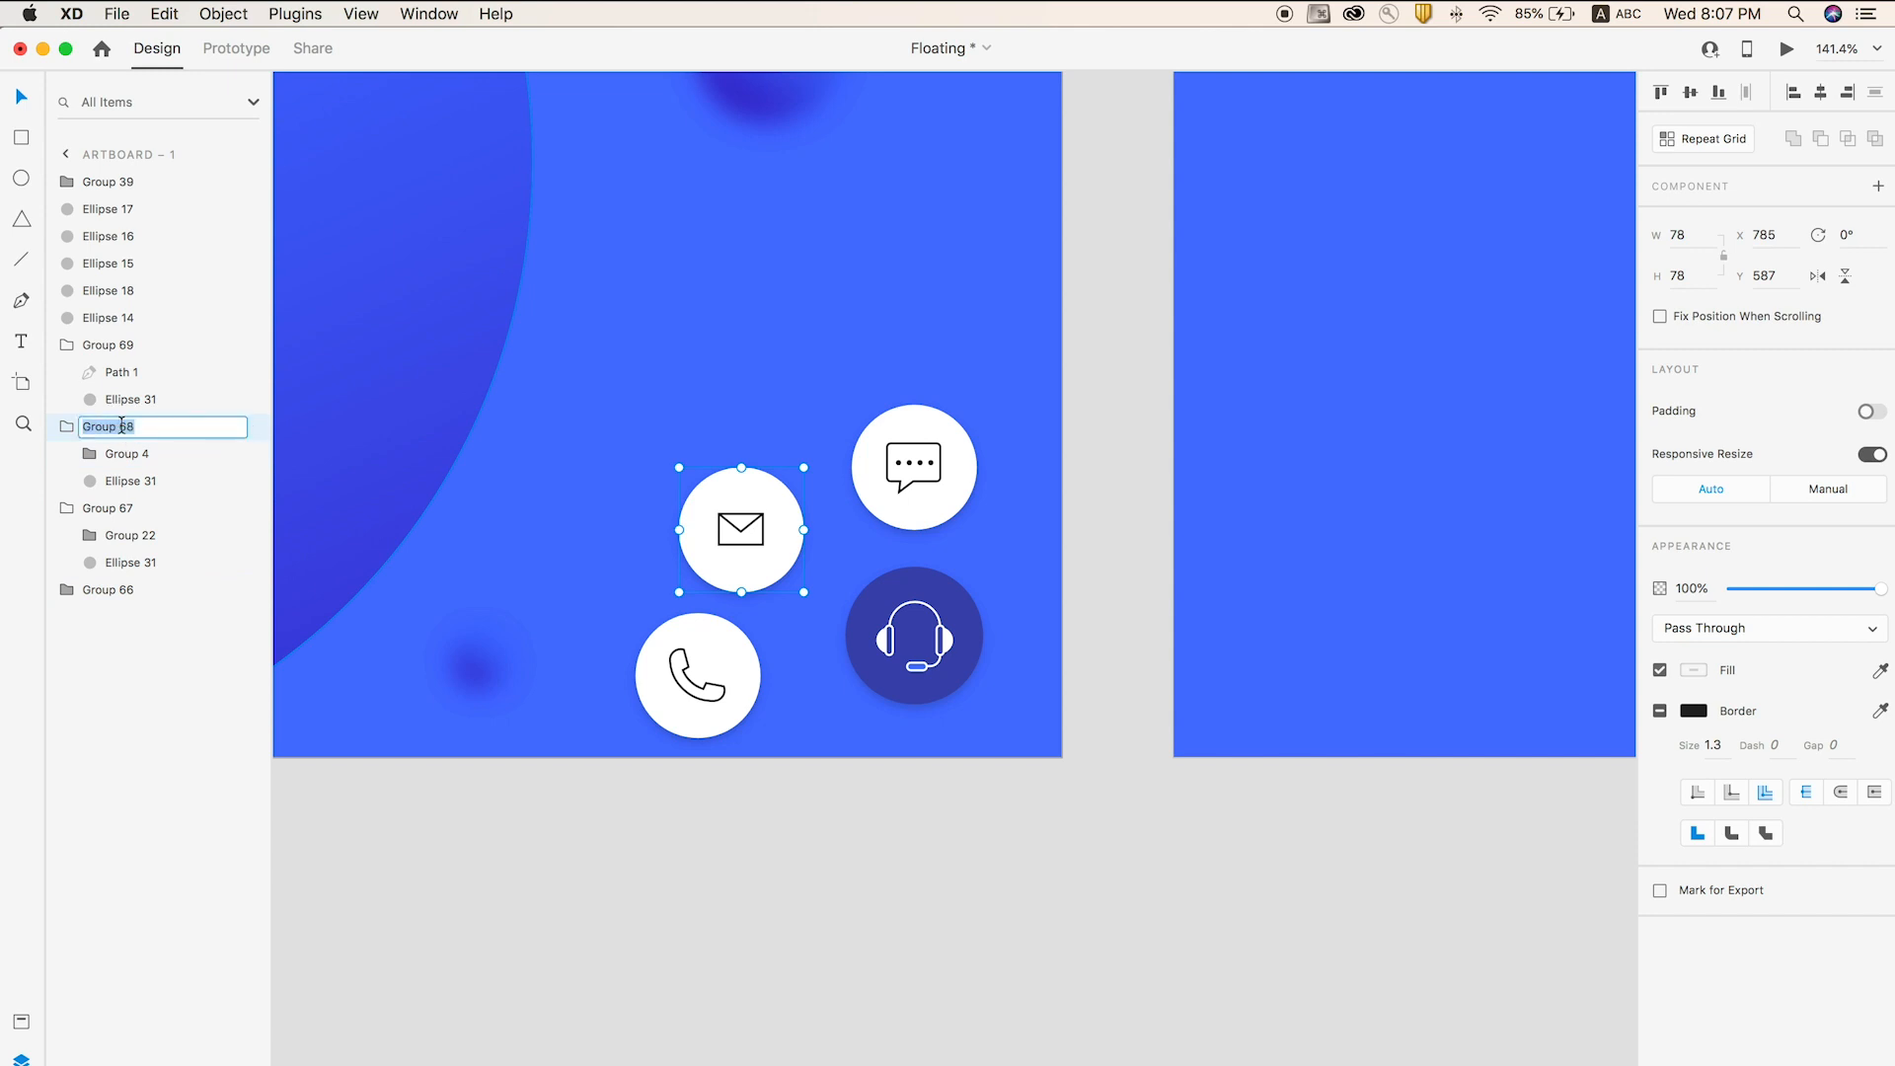
{"action": "type", "text": "Mess"}
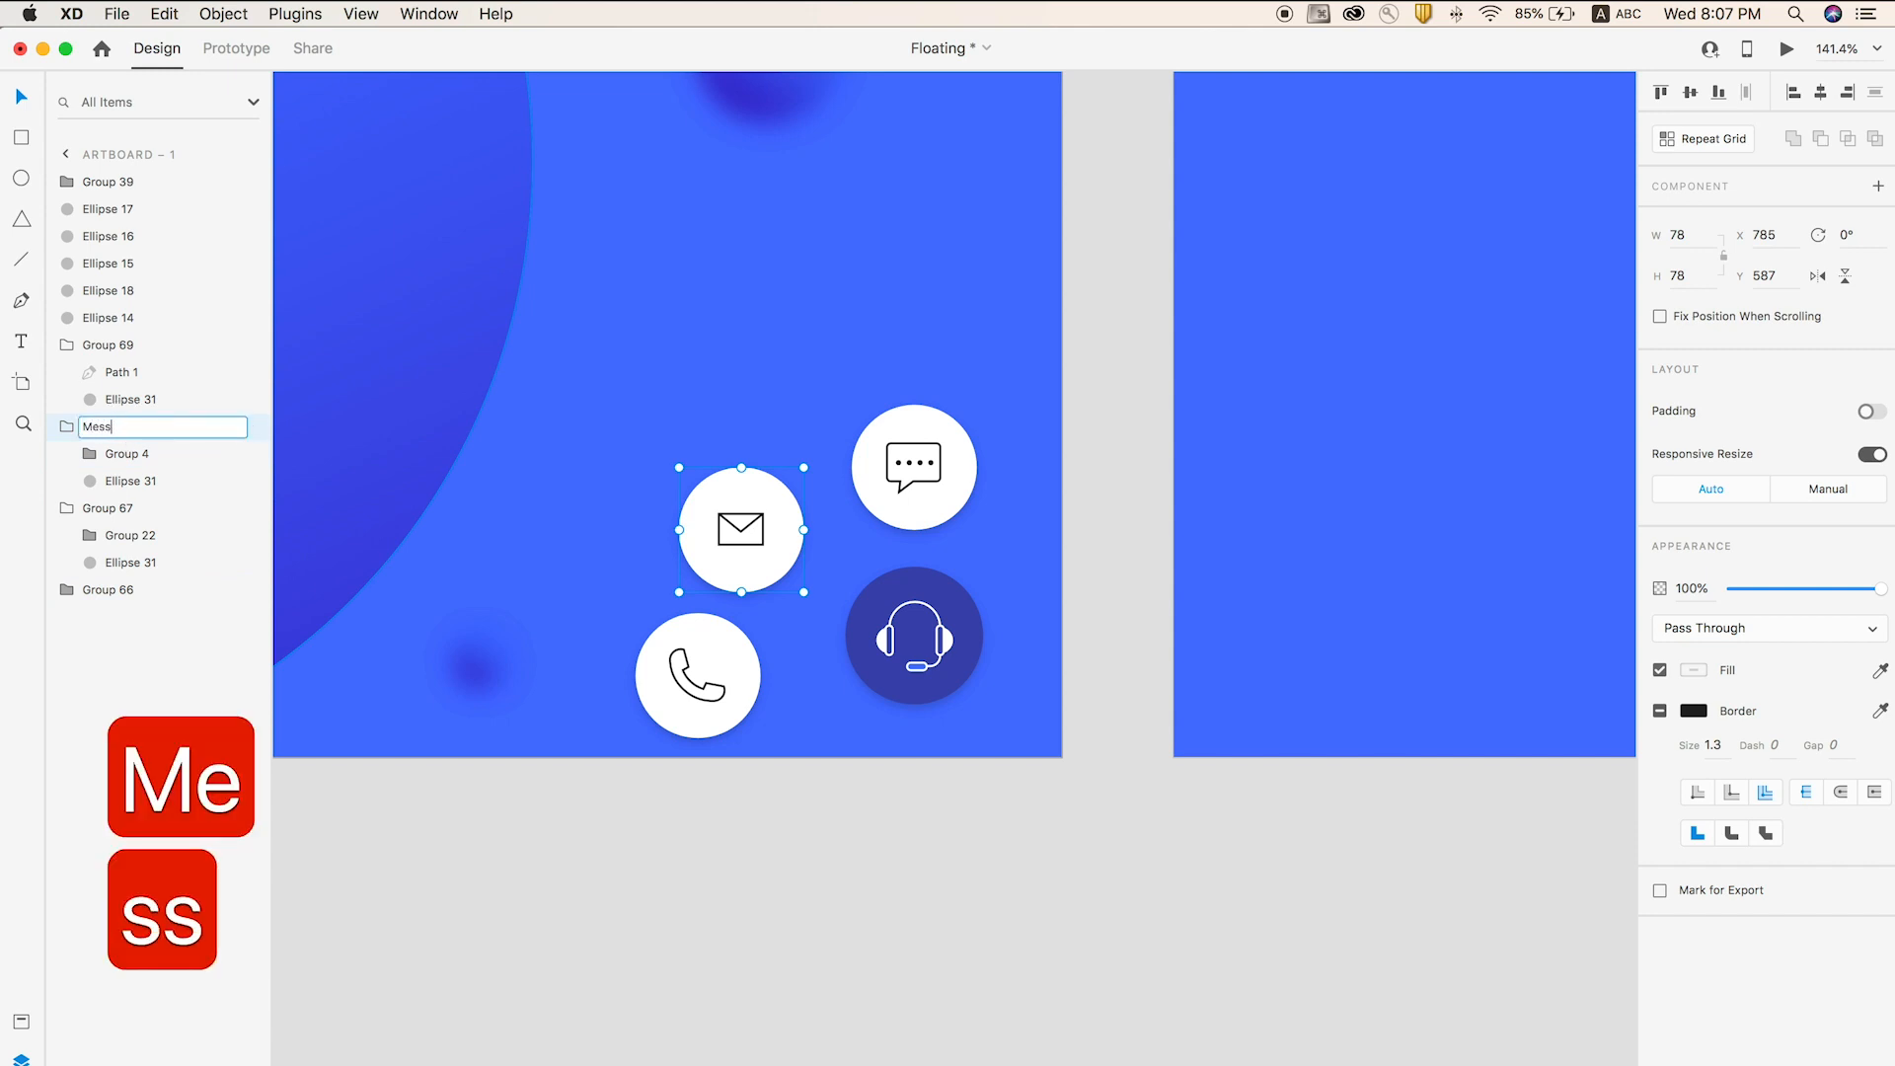
{"action": "type", "text": "age"}
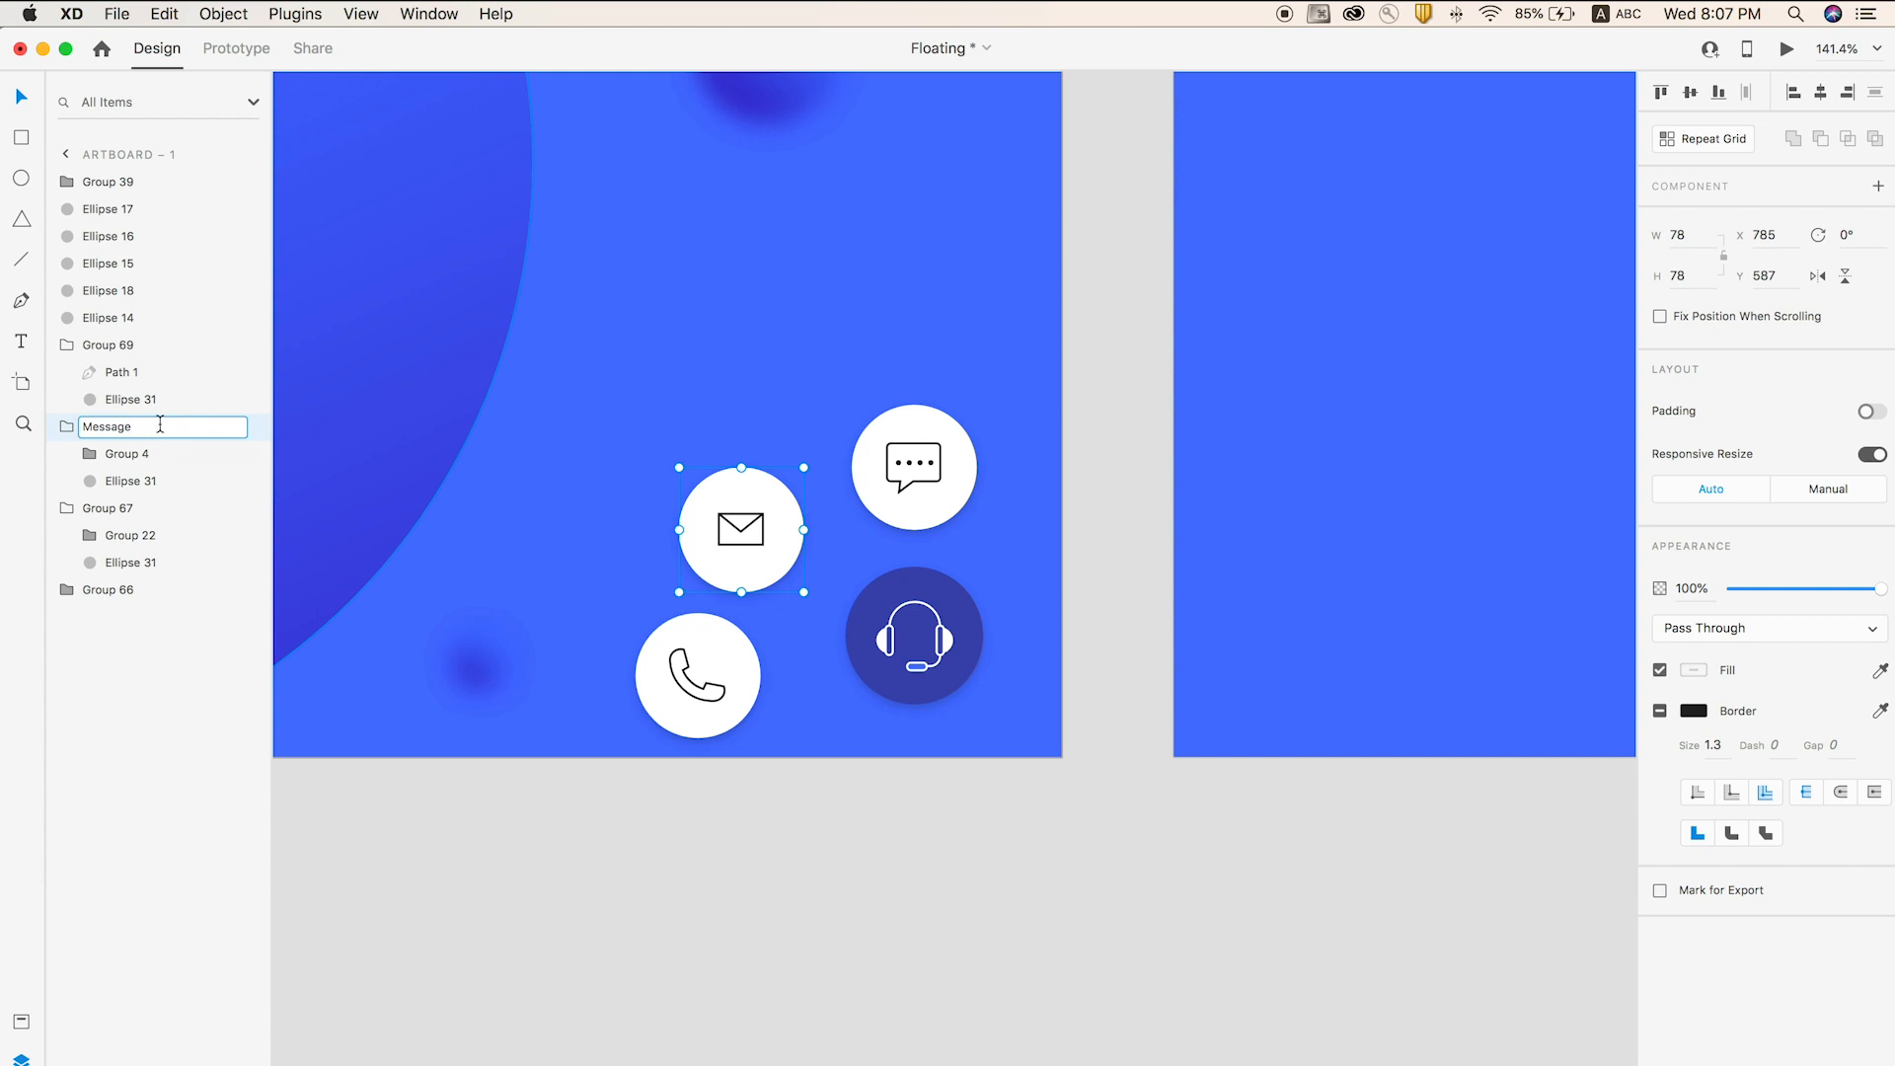
- Rename the group holding the speech bubble icon and its circle as Chat
{"action": "left_click", "coordinate": [906, 467]}
{"action": "double_click", "coordinate": [111, 508]}
{"action": "type", "text": "Chat"}
{"action": "key", "text": "Return"}
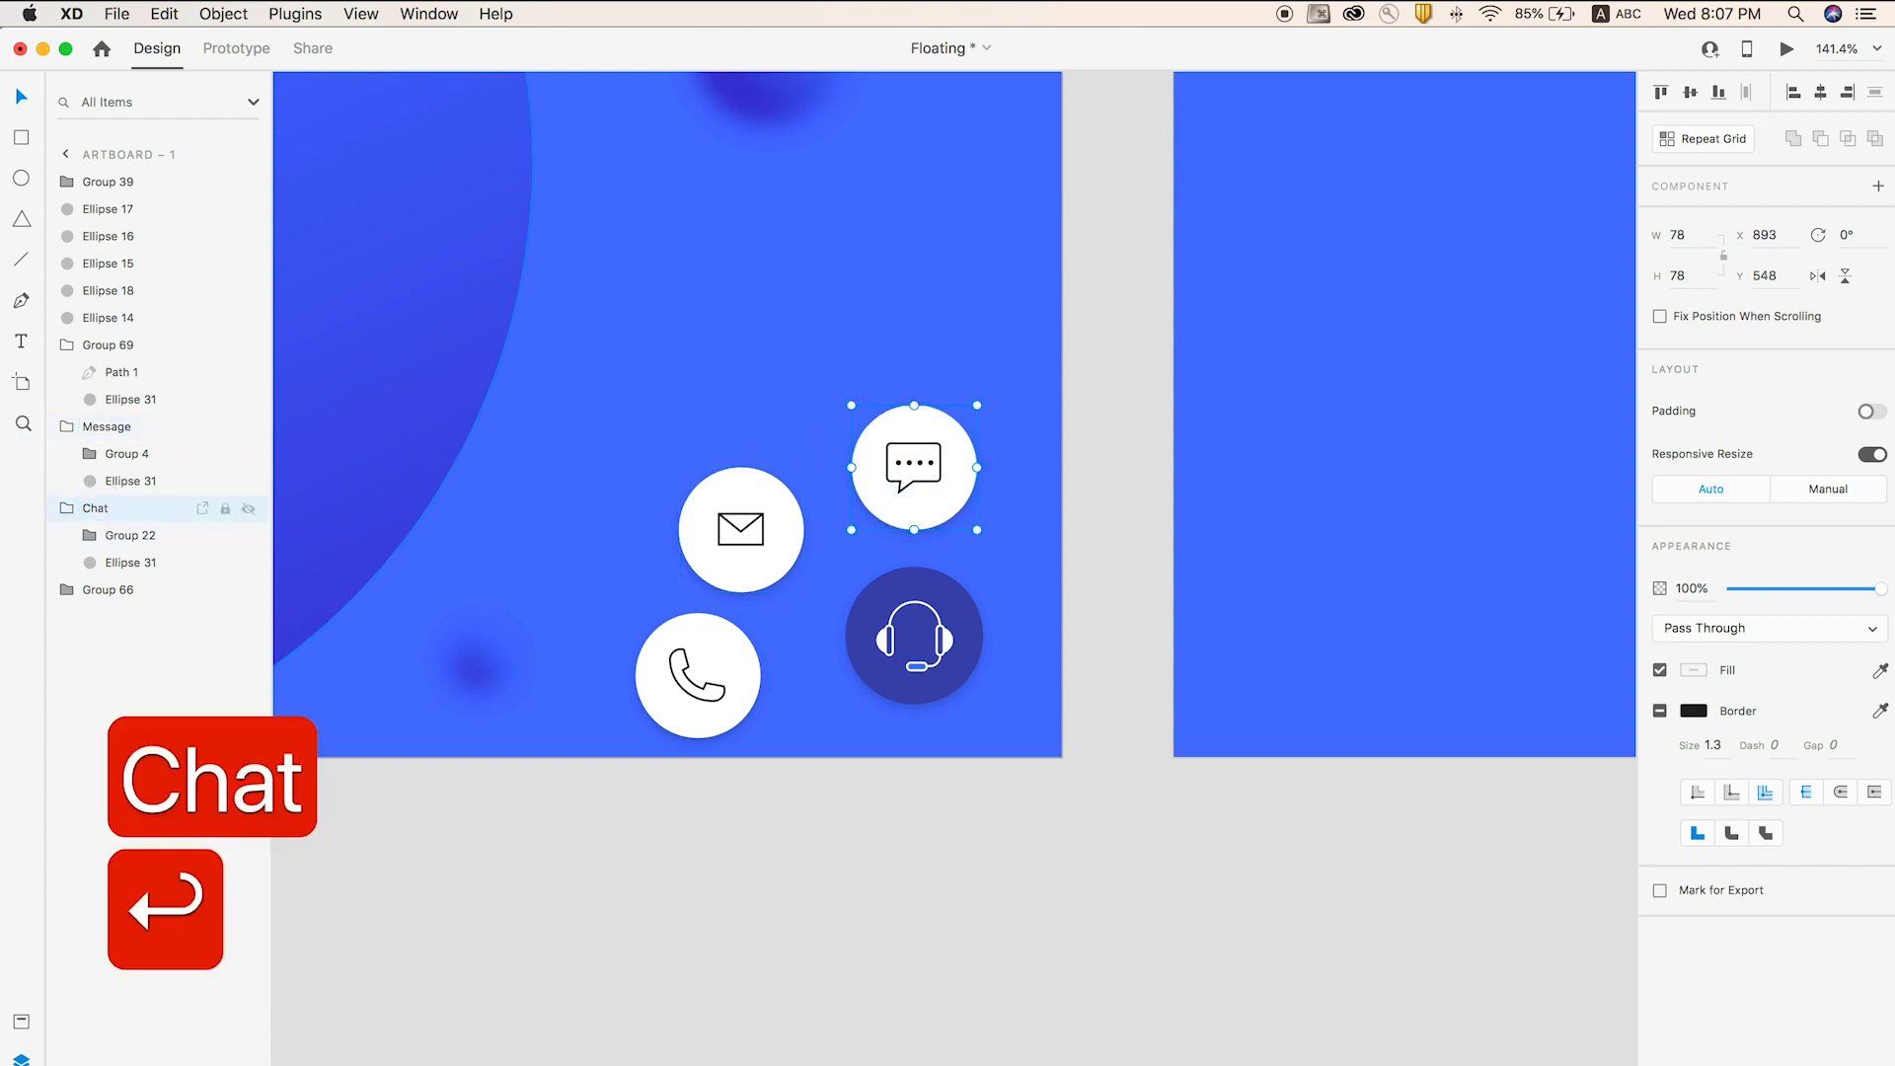
- Rename the group holding the phone icon and its circle as Phone
{"action": "left_click", "coordinate": [696, 674]}
{"action": "double_click", "coordinate": [112, 344]}
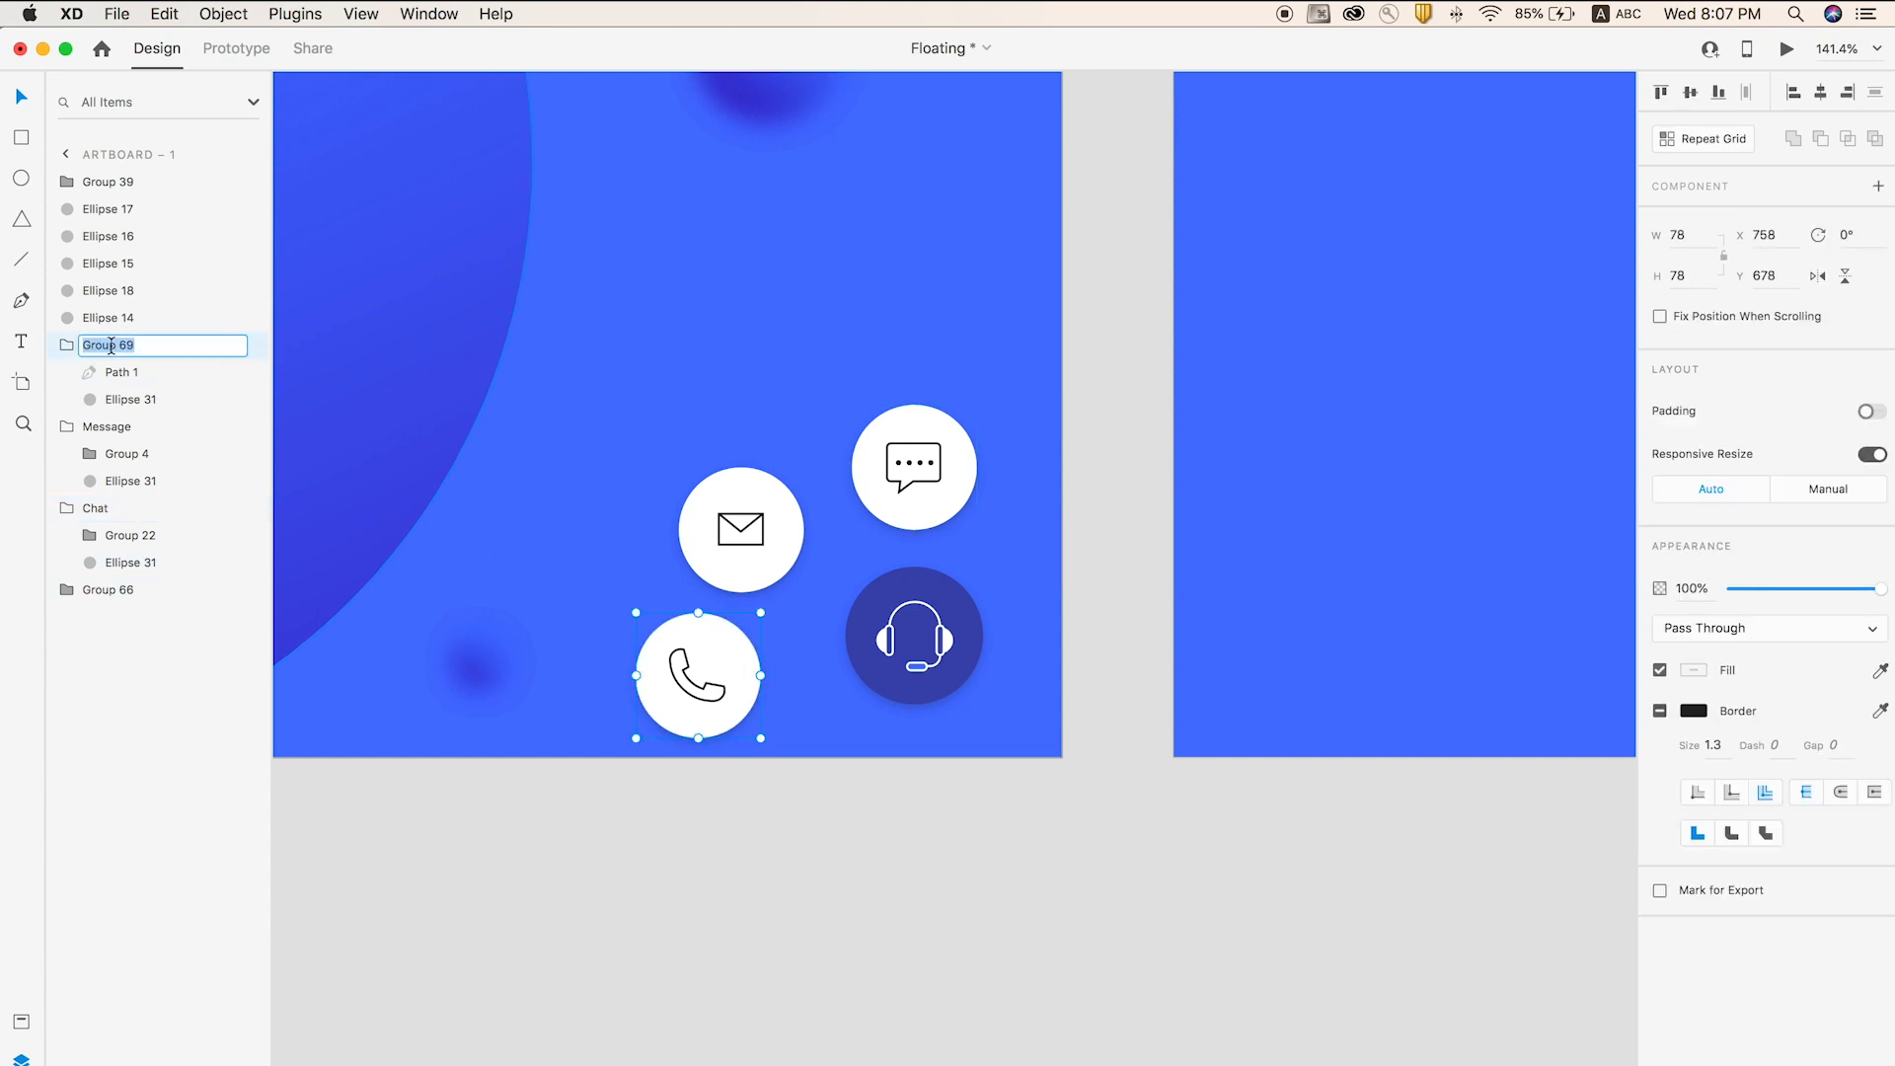
{"action": "type", "text": "Phone"}
{"action": "key", "text": "Return"}
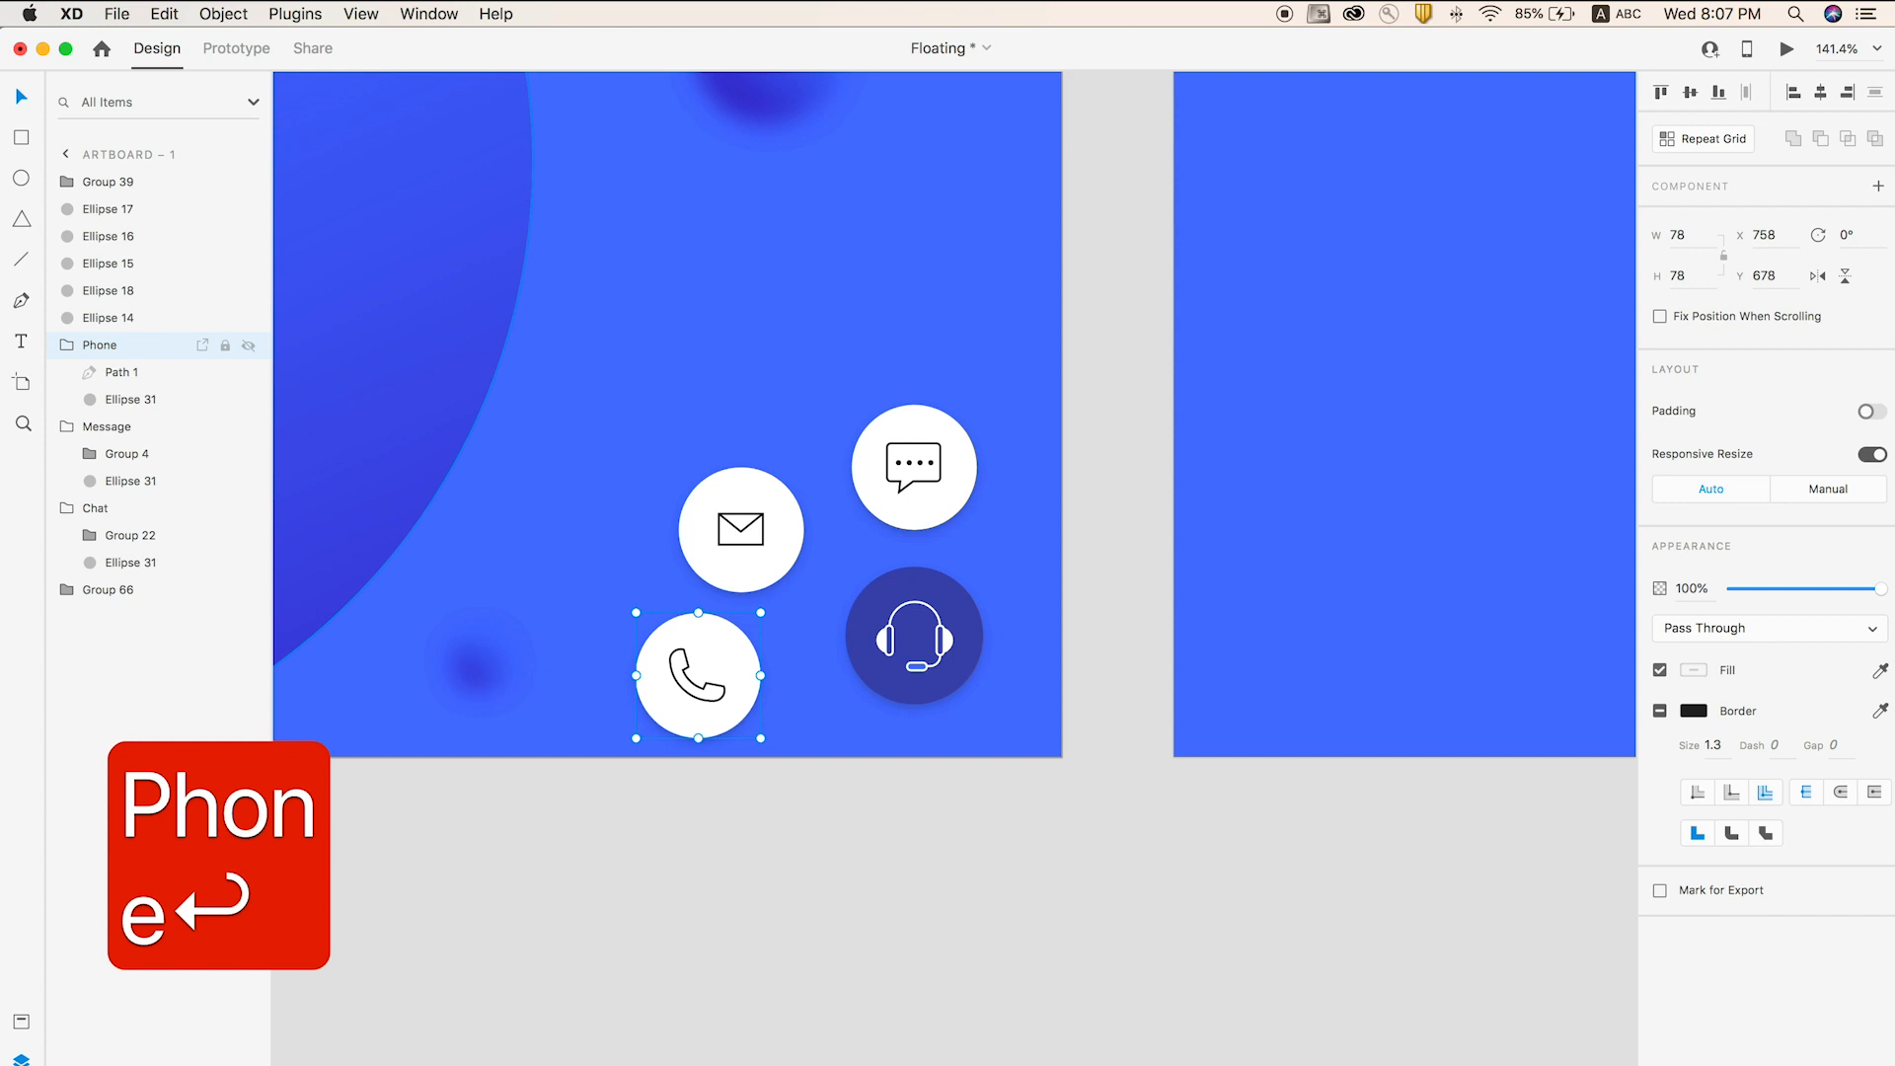
{"action": "left_click", "coordinate": [590, 854]}
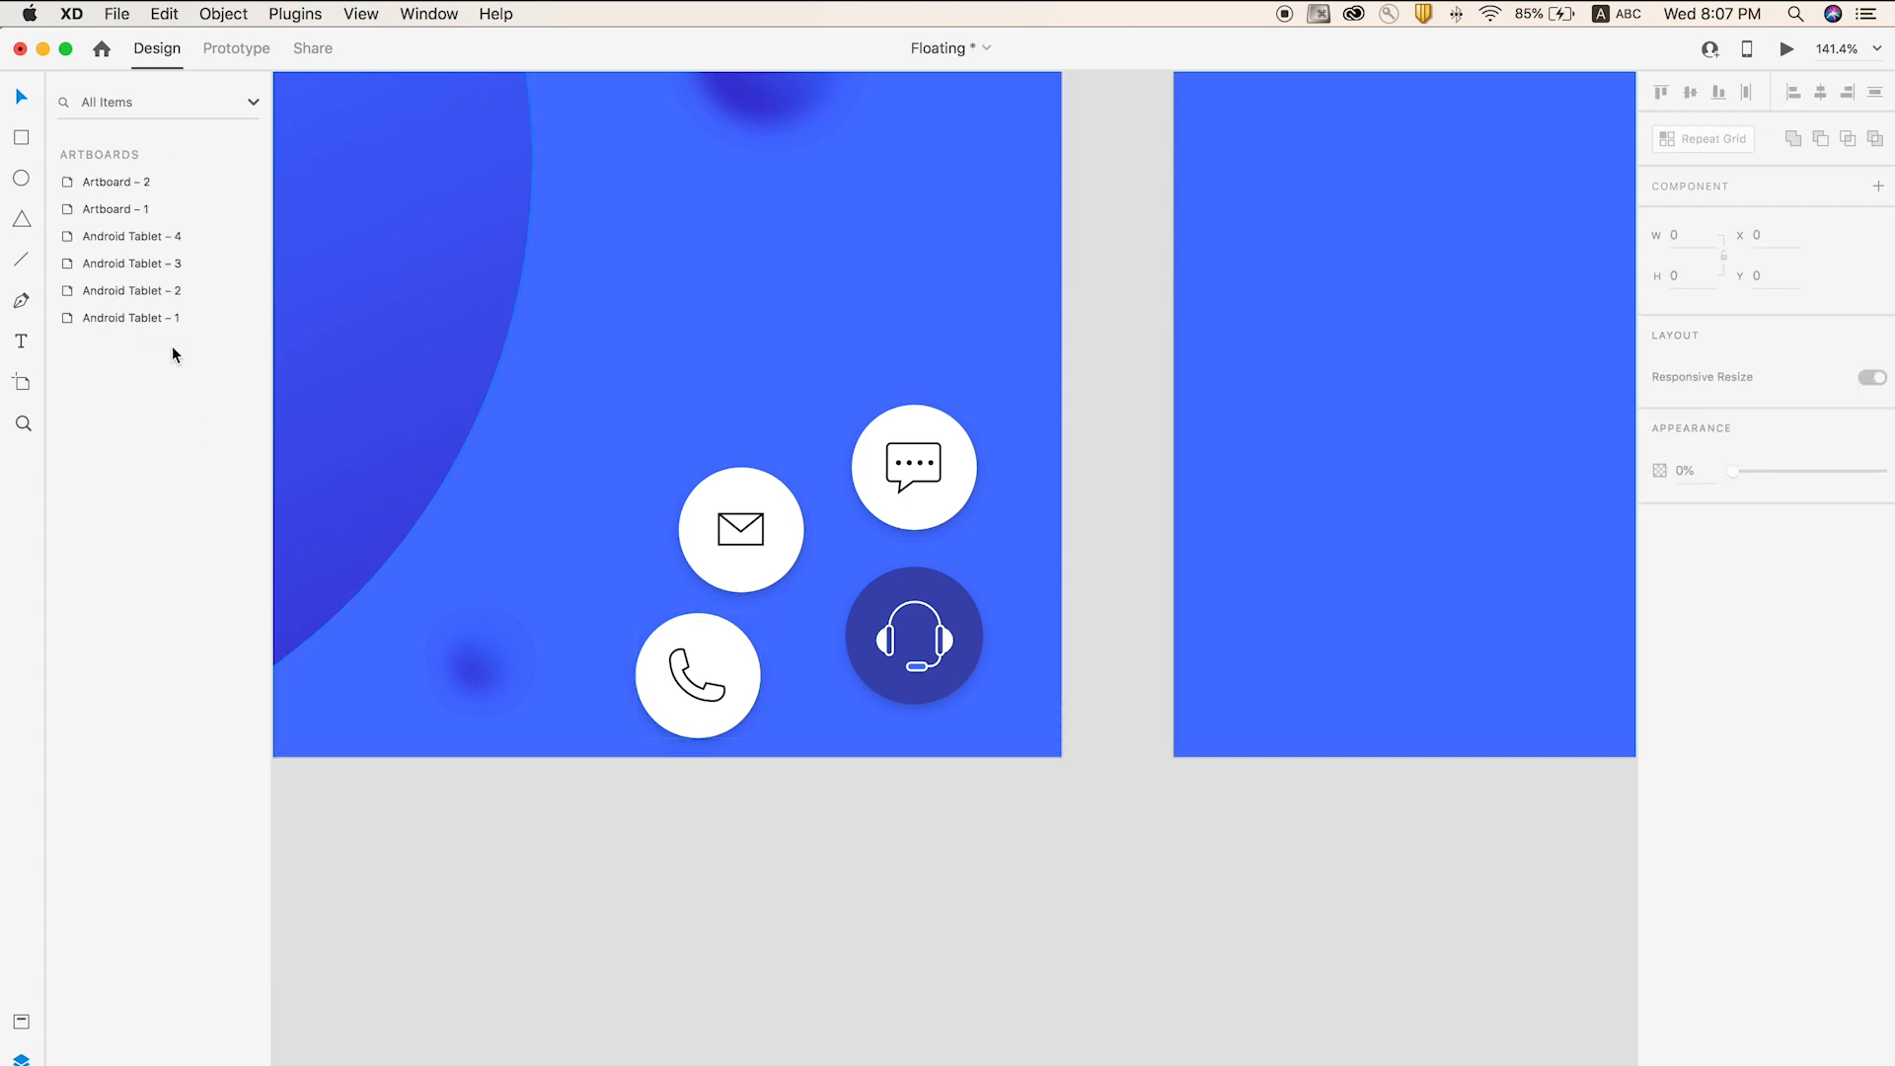
- Stack the Phone, Message, Chat and headset buttons by aligning their centers vertically and horizontally
{"action": "left_click", "coordinate": [701, 679]}
{"action": "left_click", "coordinate": [764, 530], "text": "shift"}
{"action": "left_click", "coordinate": [930, 474], "text": "shift"}
{"action": "left_click", "coordinate": [927, 651], "text": "shift"}
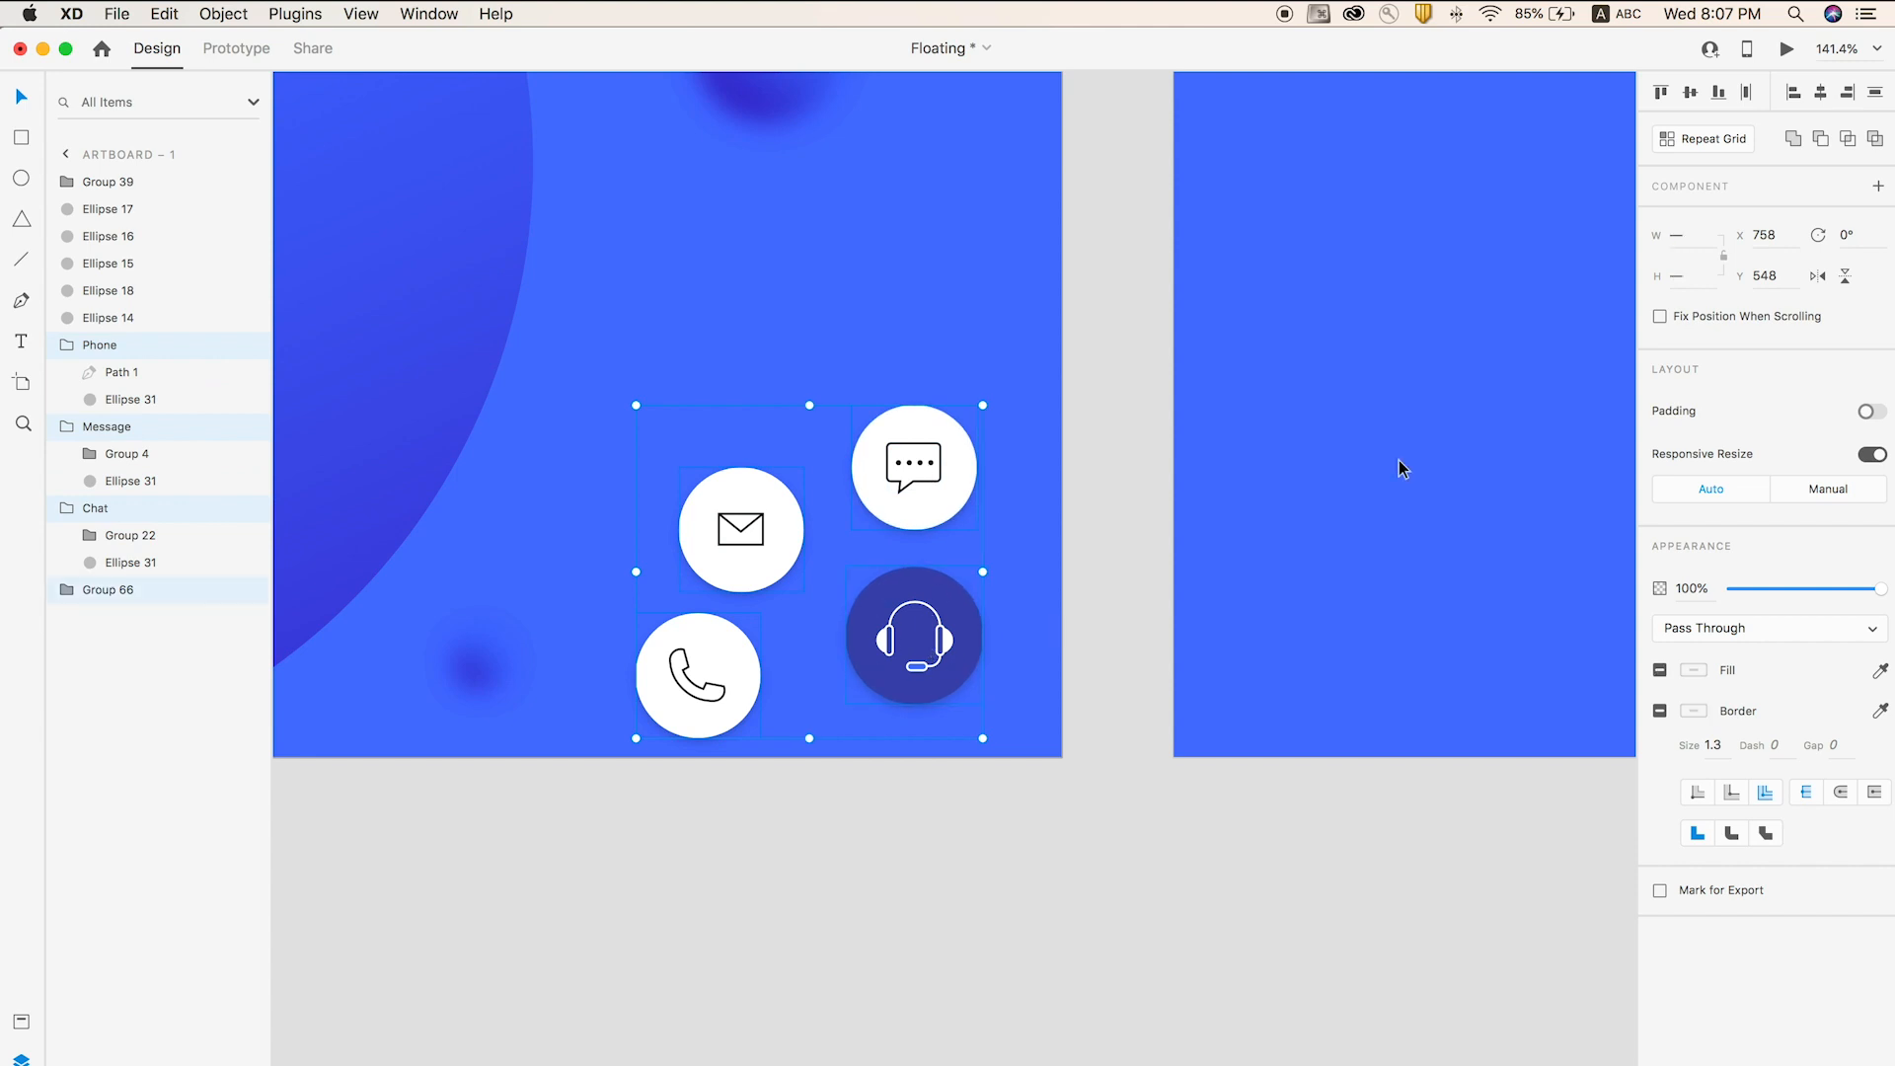
{"action": "left_click", "coordinate": [1691, 93]}
{"action": "left_click", "coordinate": [1821, 93]}
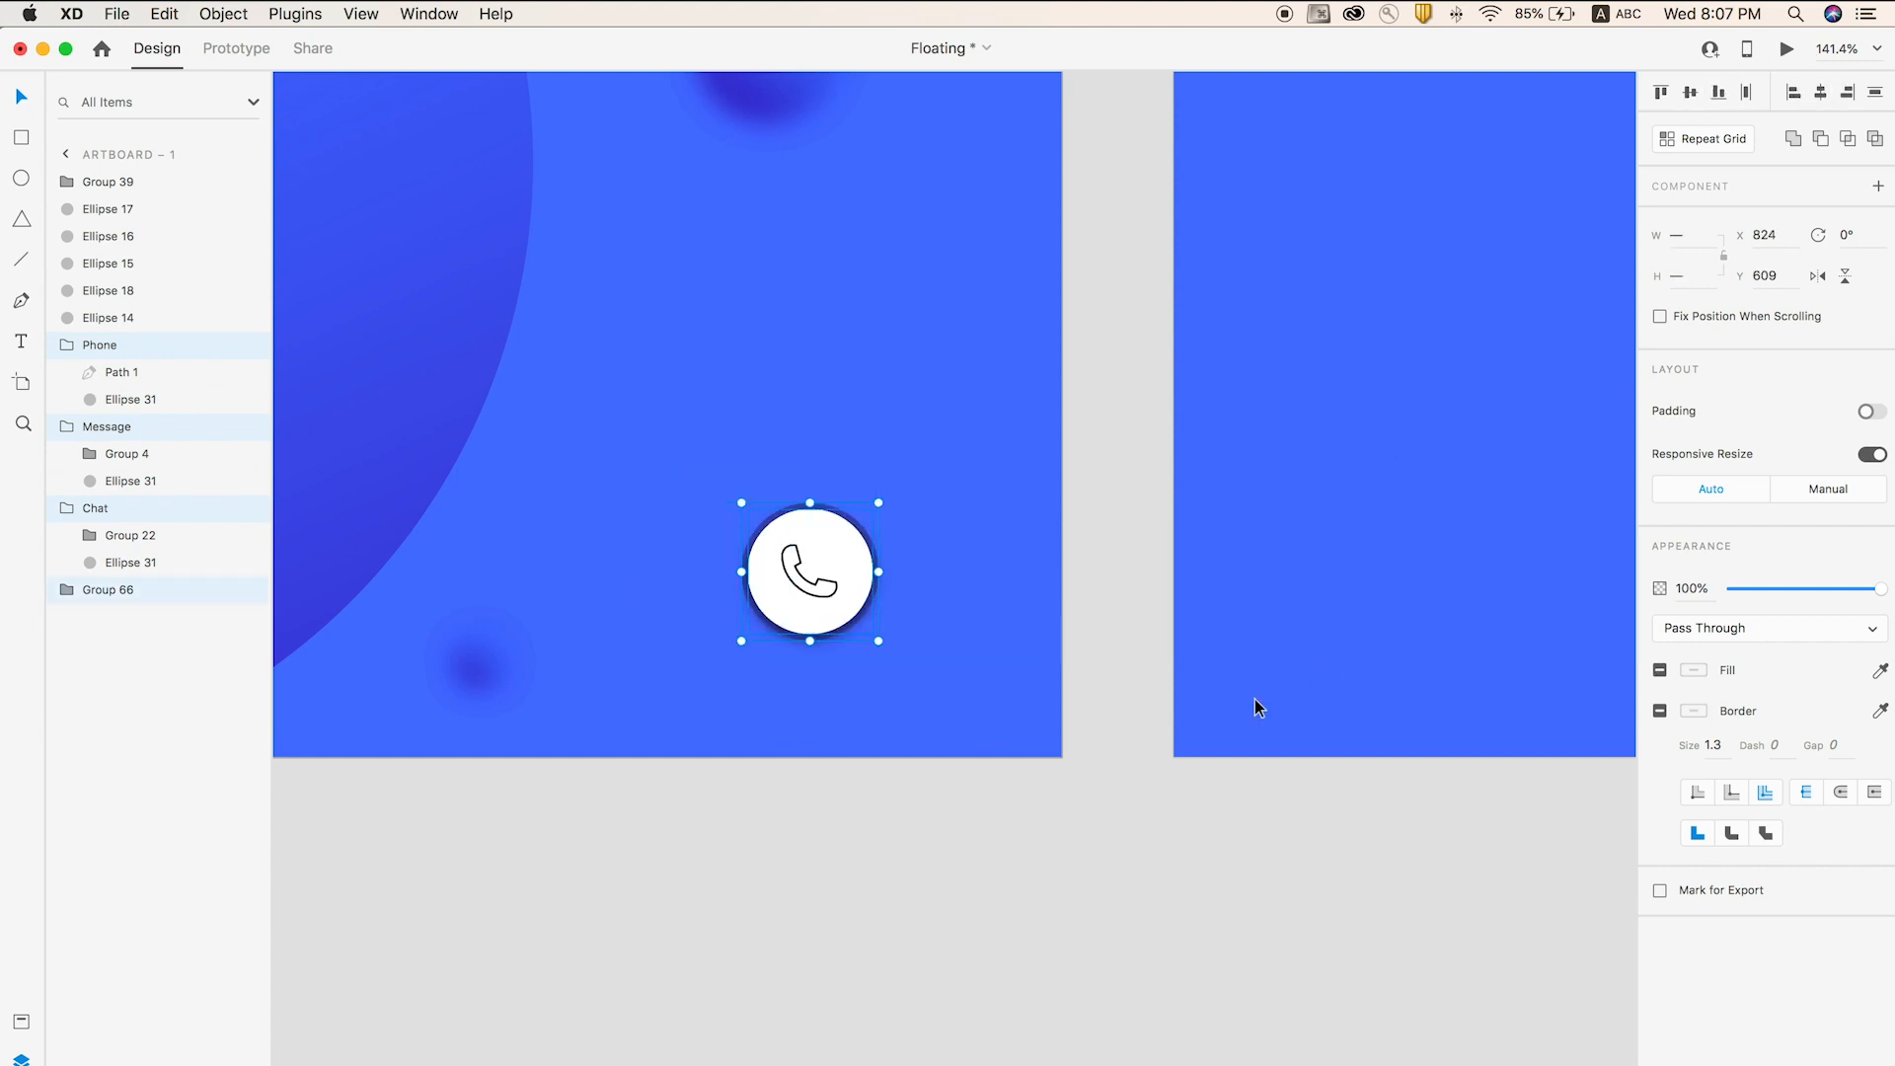
- Move the four stacked buttons together to X 880, Y 640, near the lower-right corner of Artboard – 1
{"action": "left_click_drag", "start_coordinate": [937, 831], "coordinate": [721, 442]}
{"action": "left_click_drag", "start_coordinate": [845, 596], "coordinate": [920, 635]}
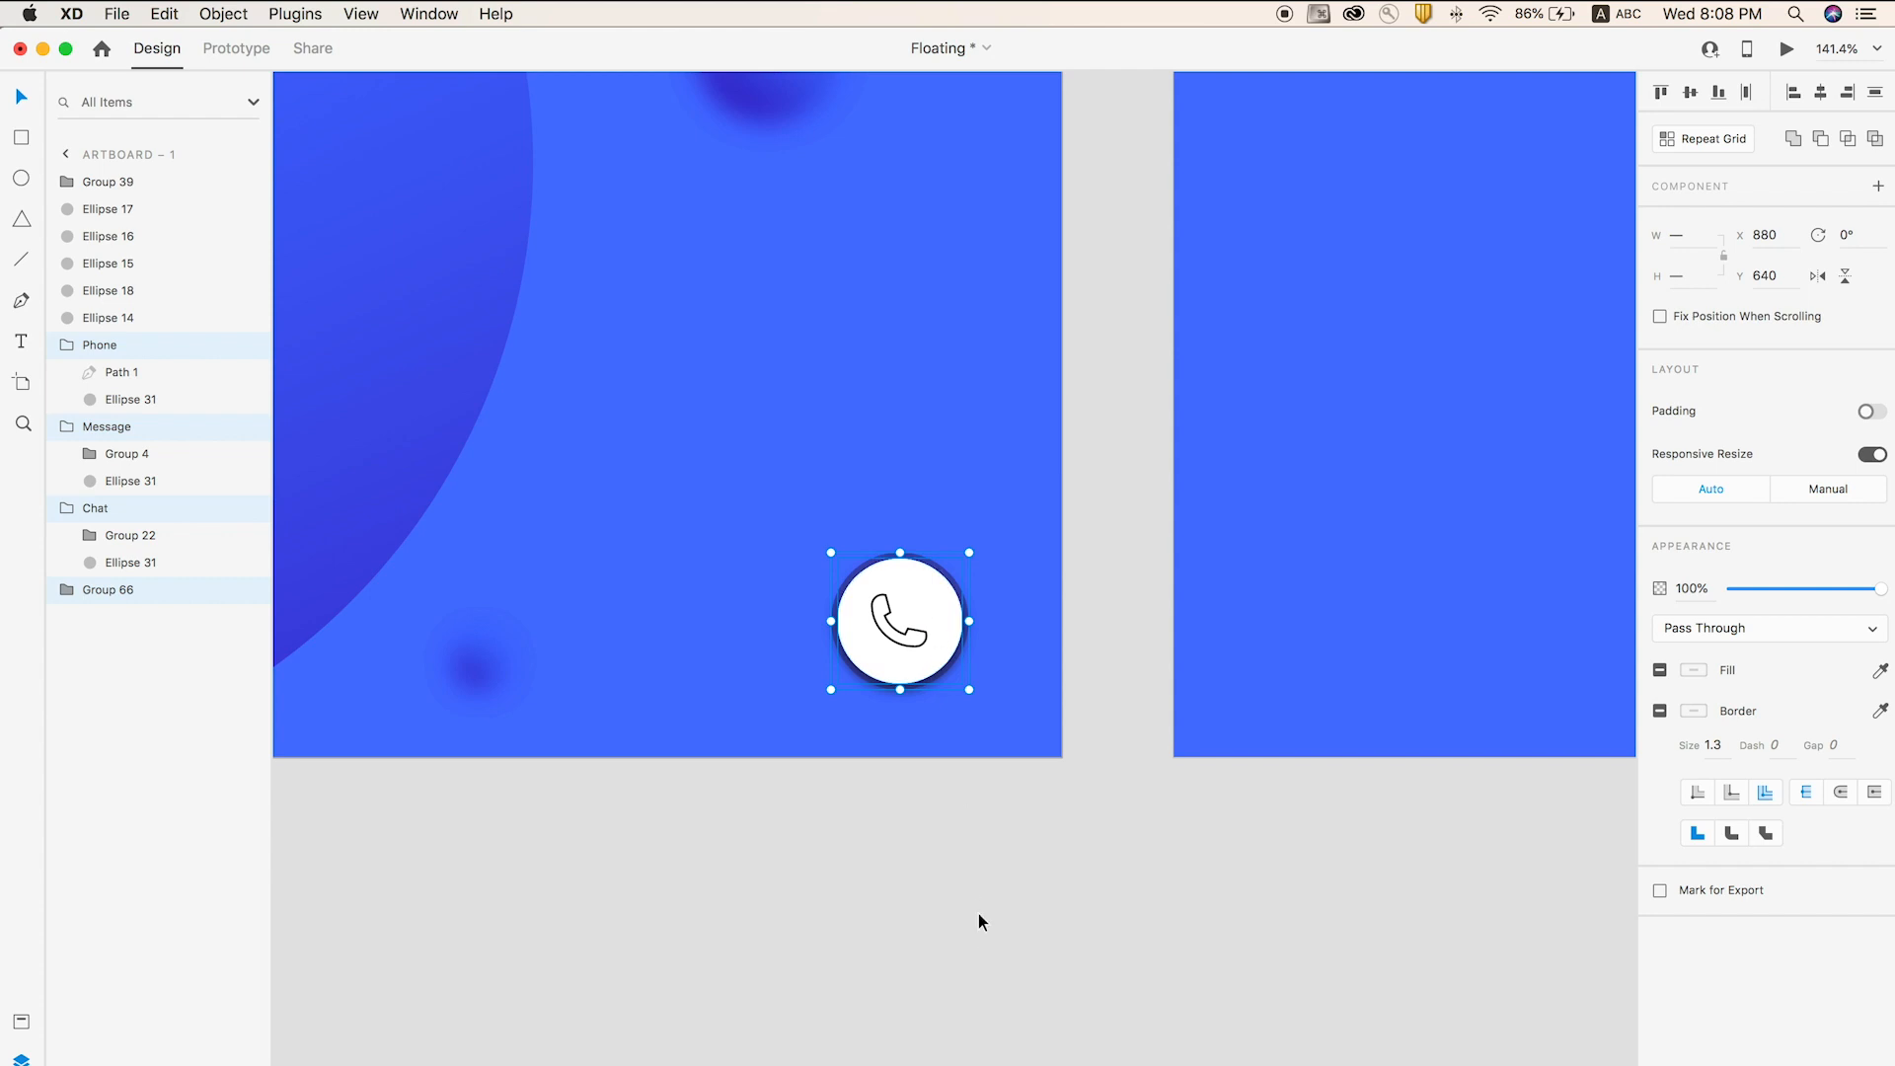
{"action": "left_click", "coordinate": [946, 835]}
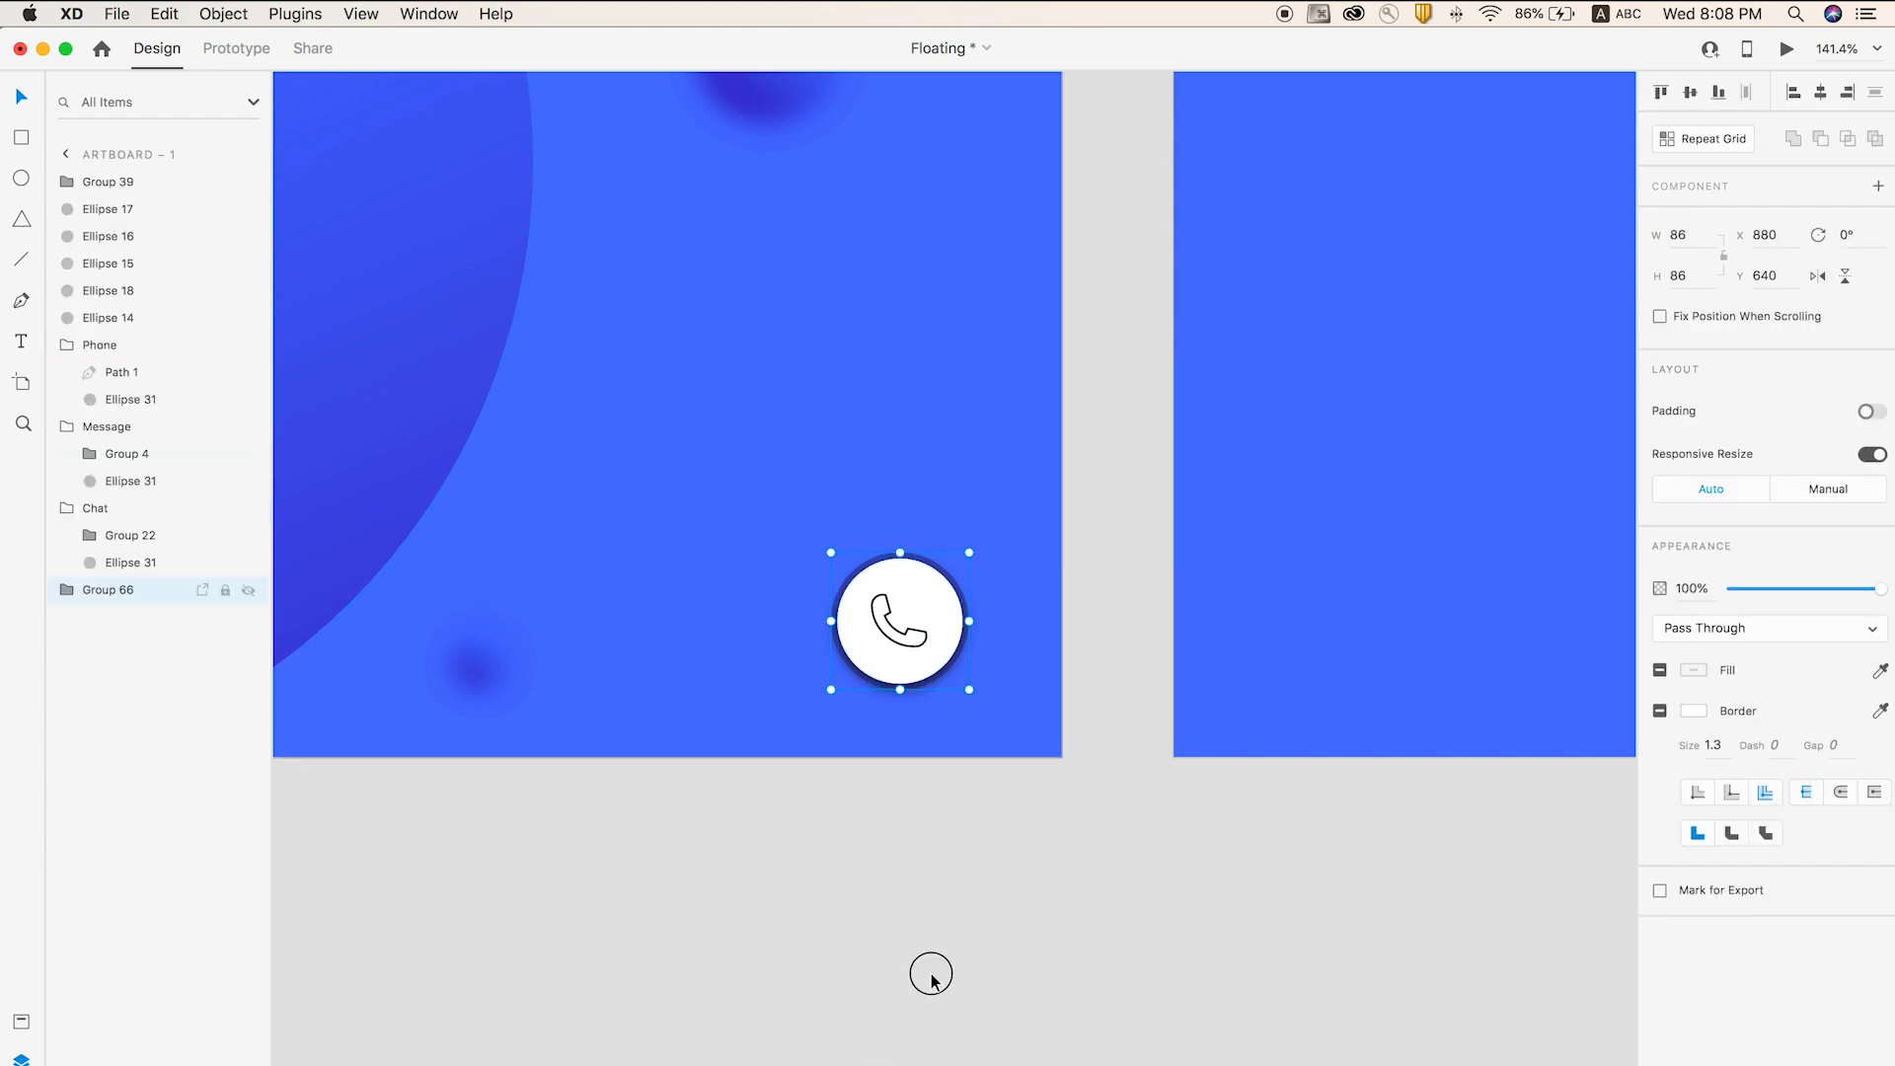
- Bring the headset button group forward in the stacking order, in front of the Phone, Message and Chat groups
{"action": "left_click", "coordinate": [961, 600]}
{"action": "key", "text": "super+bracketright"}
{"action": "key", "text": "super+bracketright"}
{"action": "key", "text": "super+bracketright"}
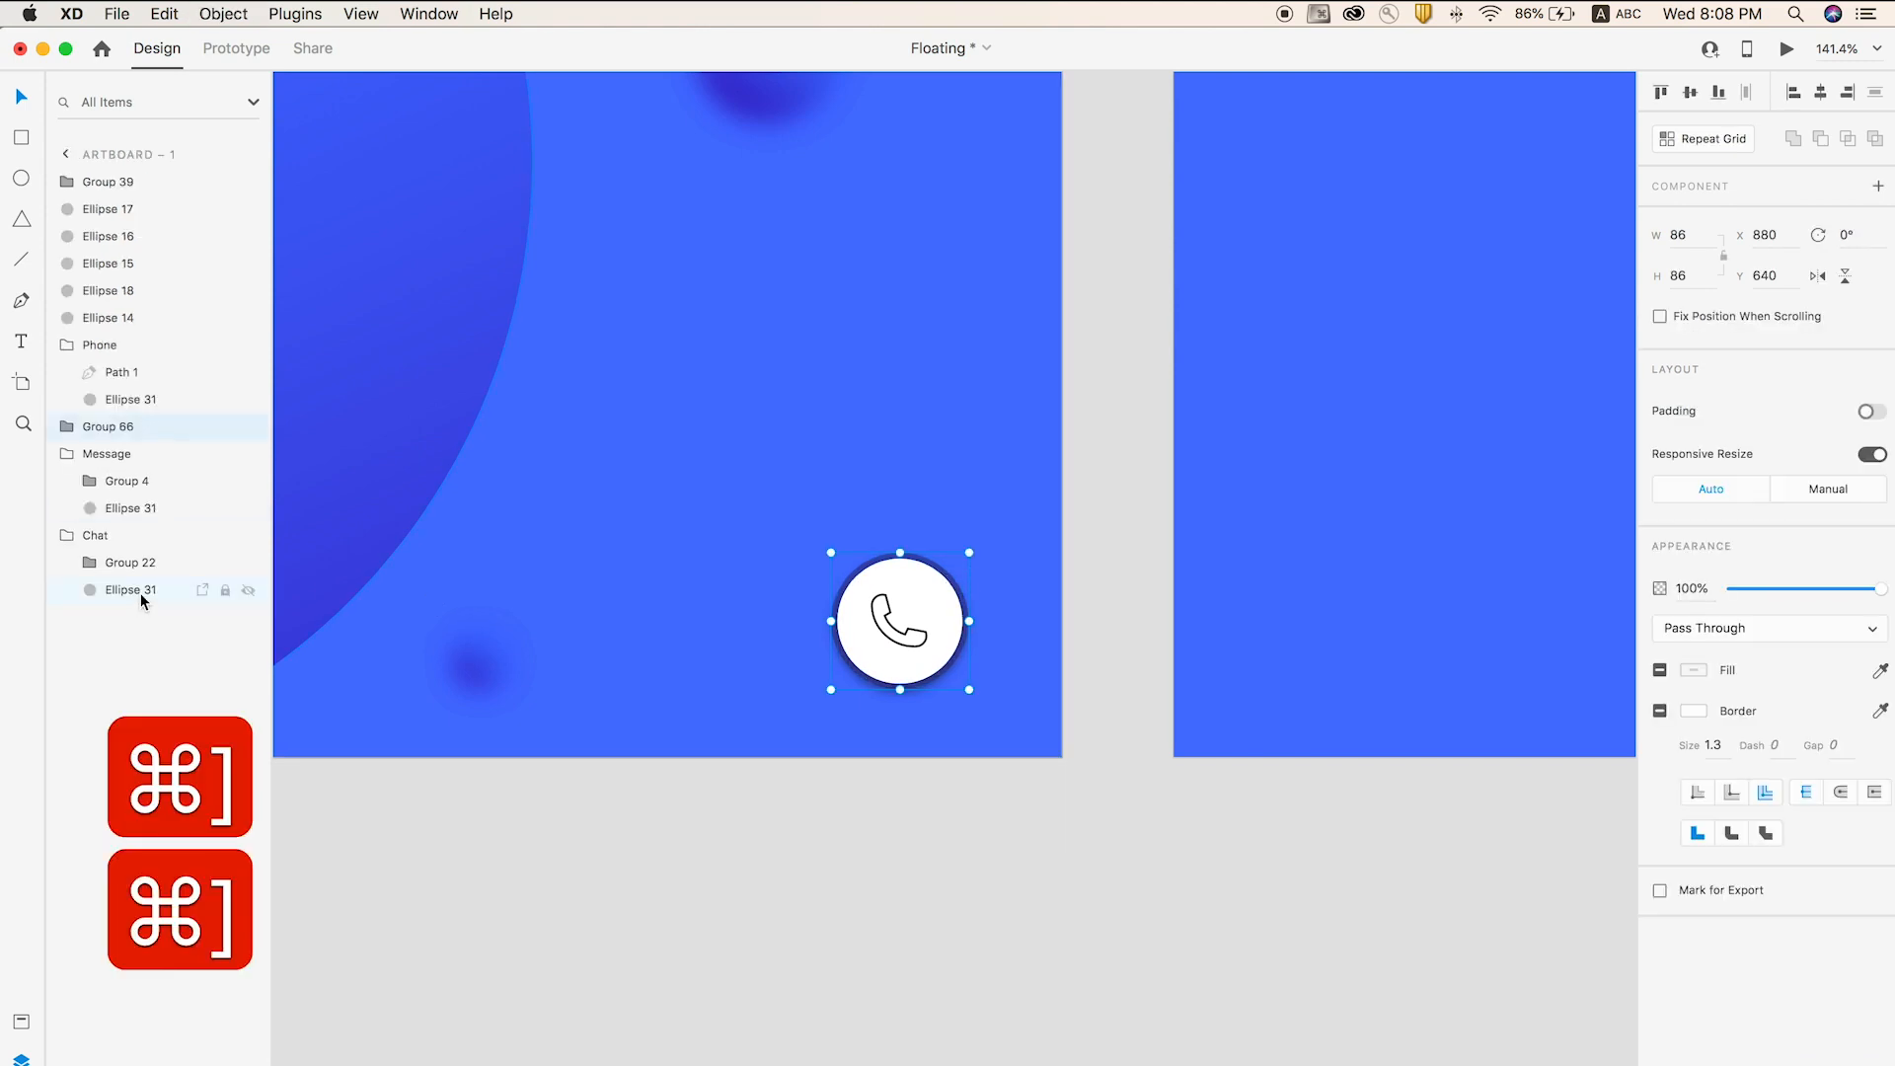
- Turn the four stacked button groups into a single component
{"action": "left_click_drag", "start_coordinate": [964, 922], "coordinate": [773, 515]}
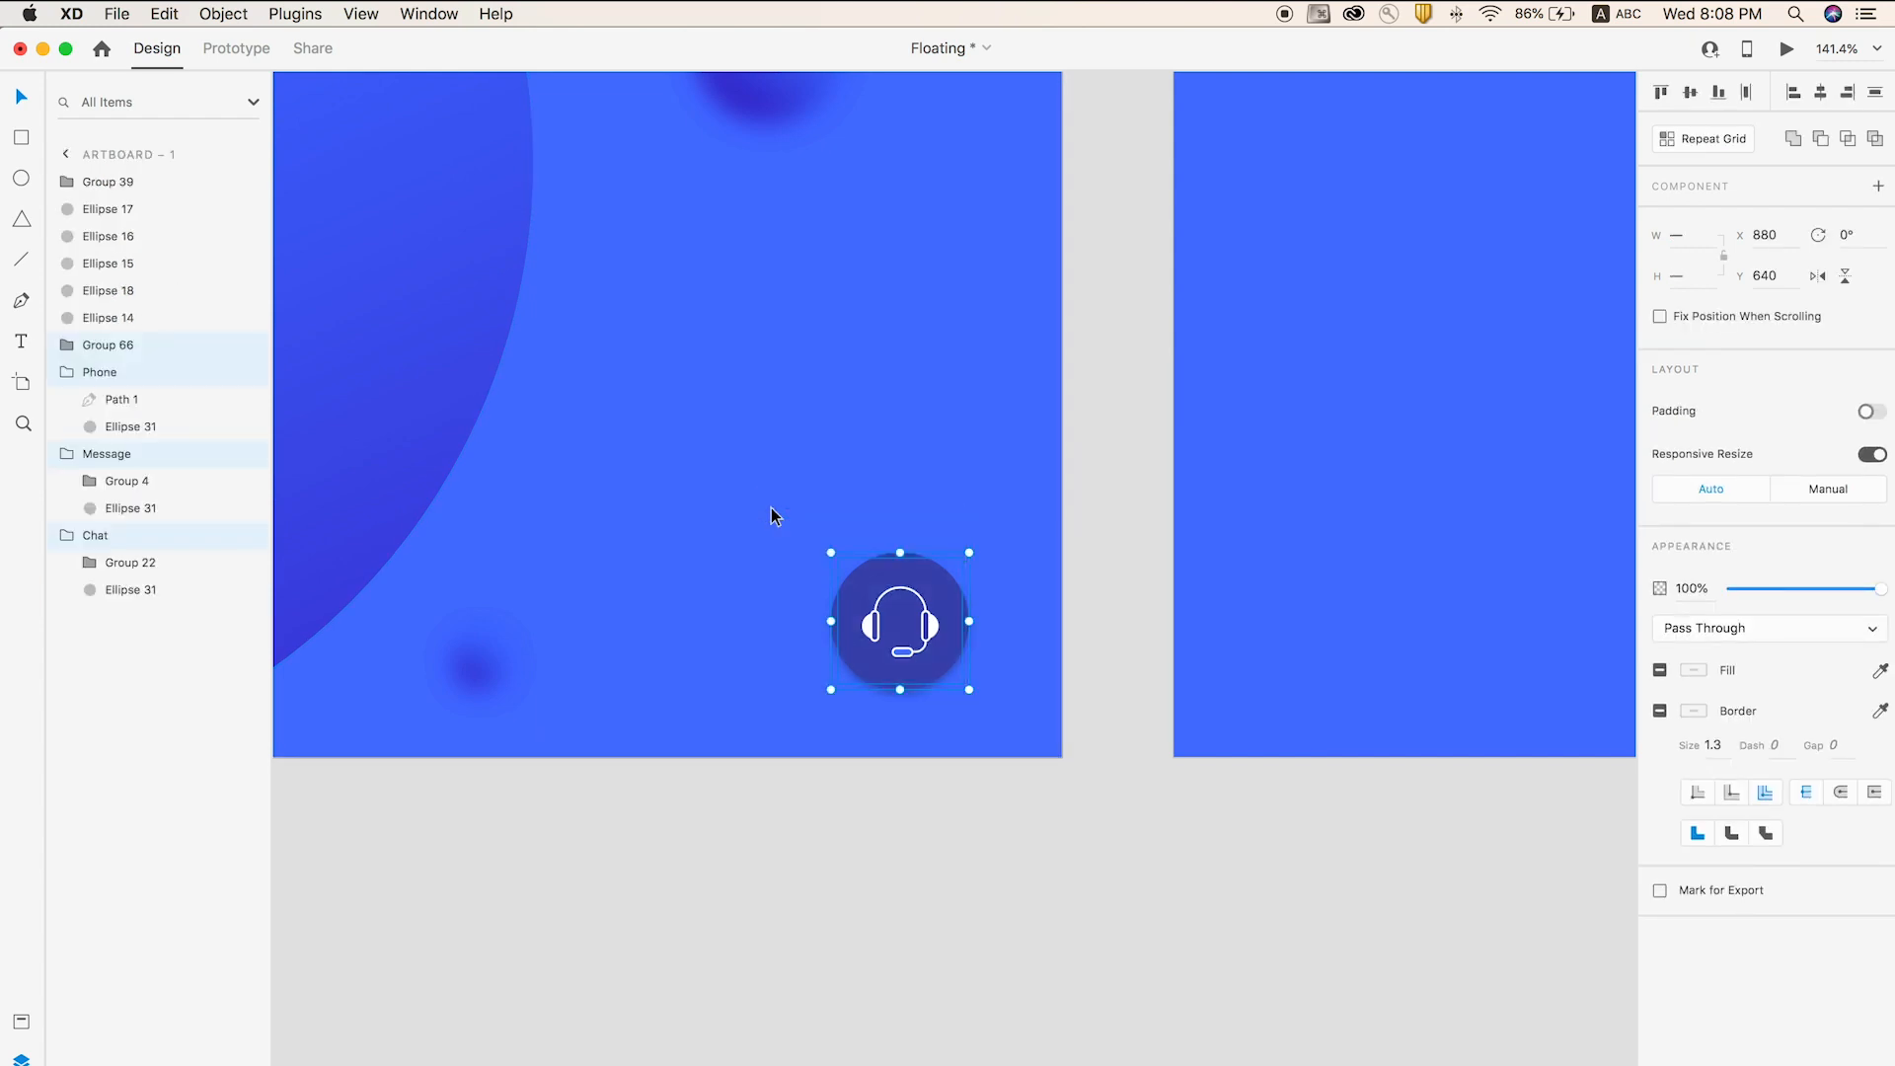
{"action": "scroll", "coordinate": [809, 750], "scroll_direction": "down", "scroll_amount": 2}
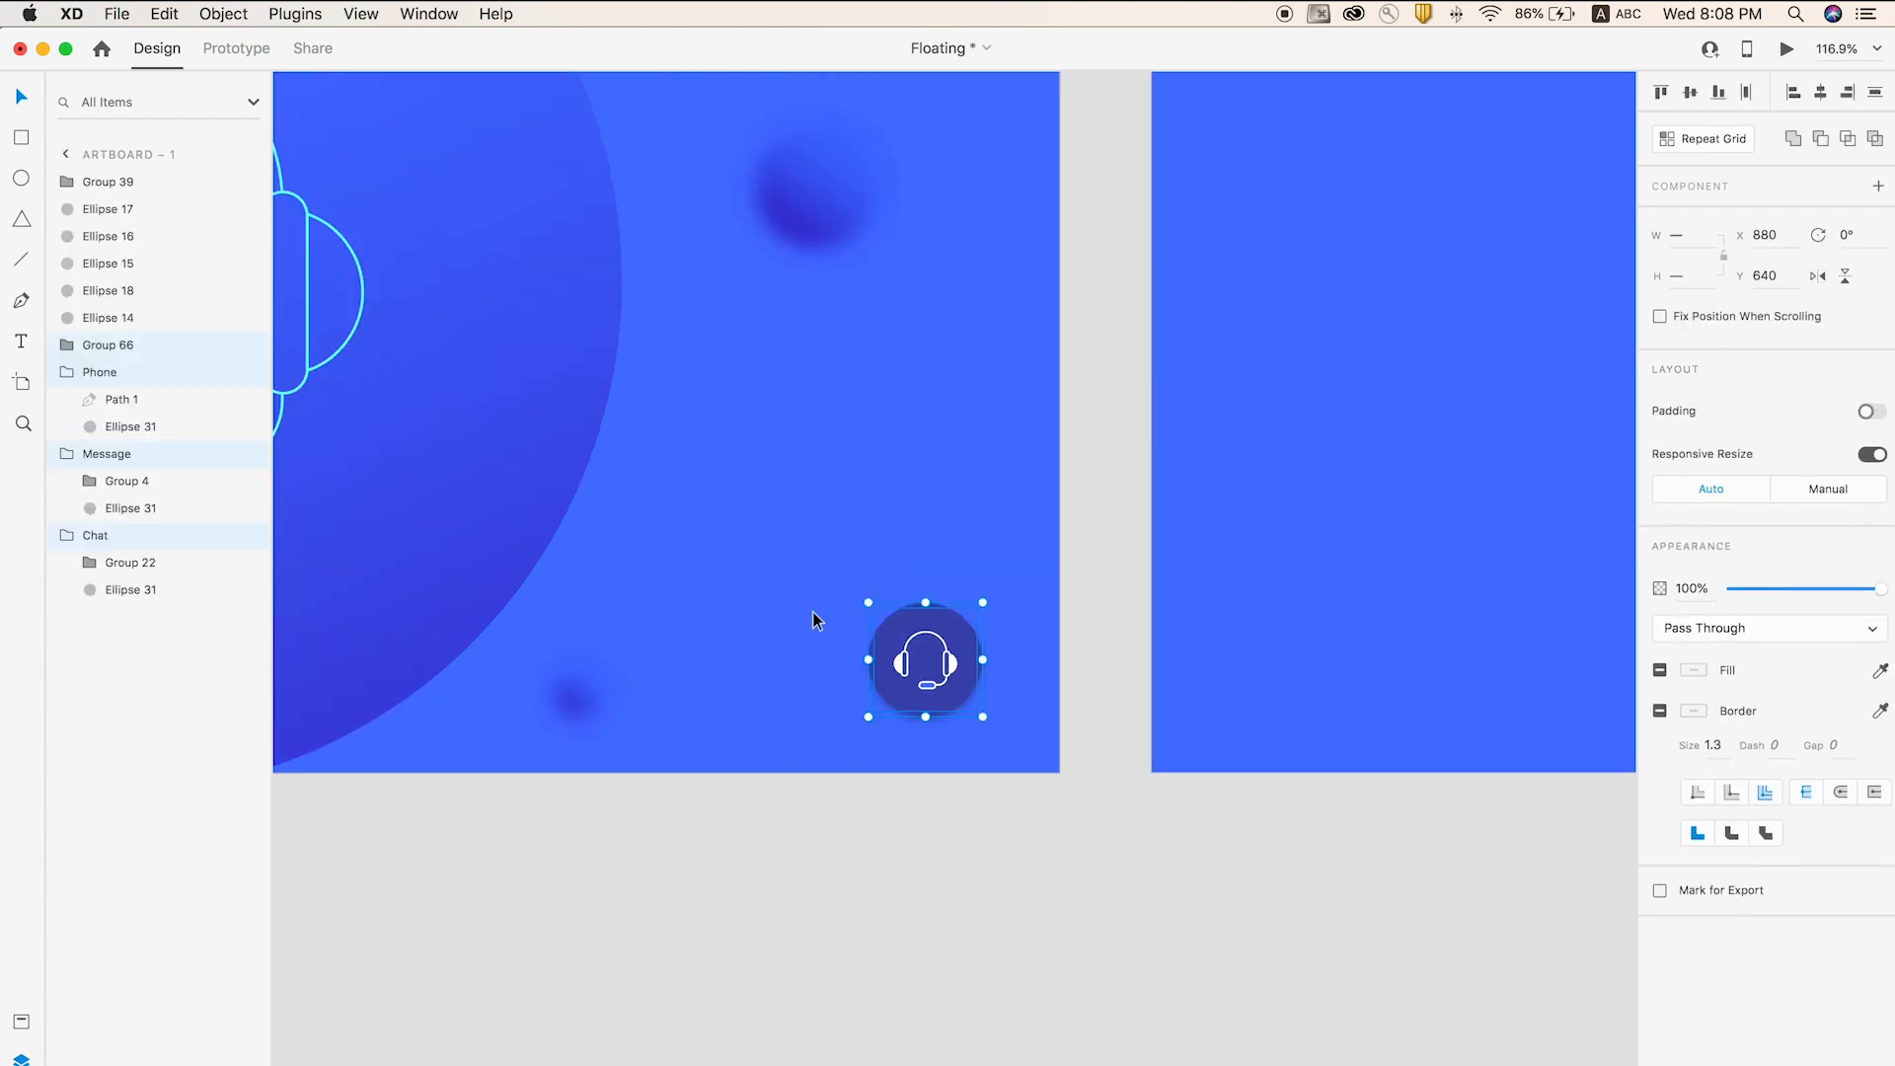
{"action": "key", "text": "super+k"}
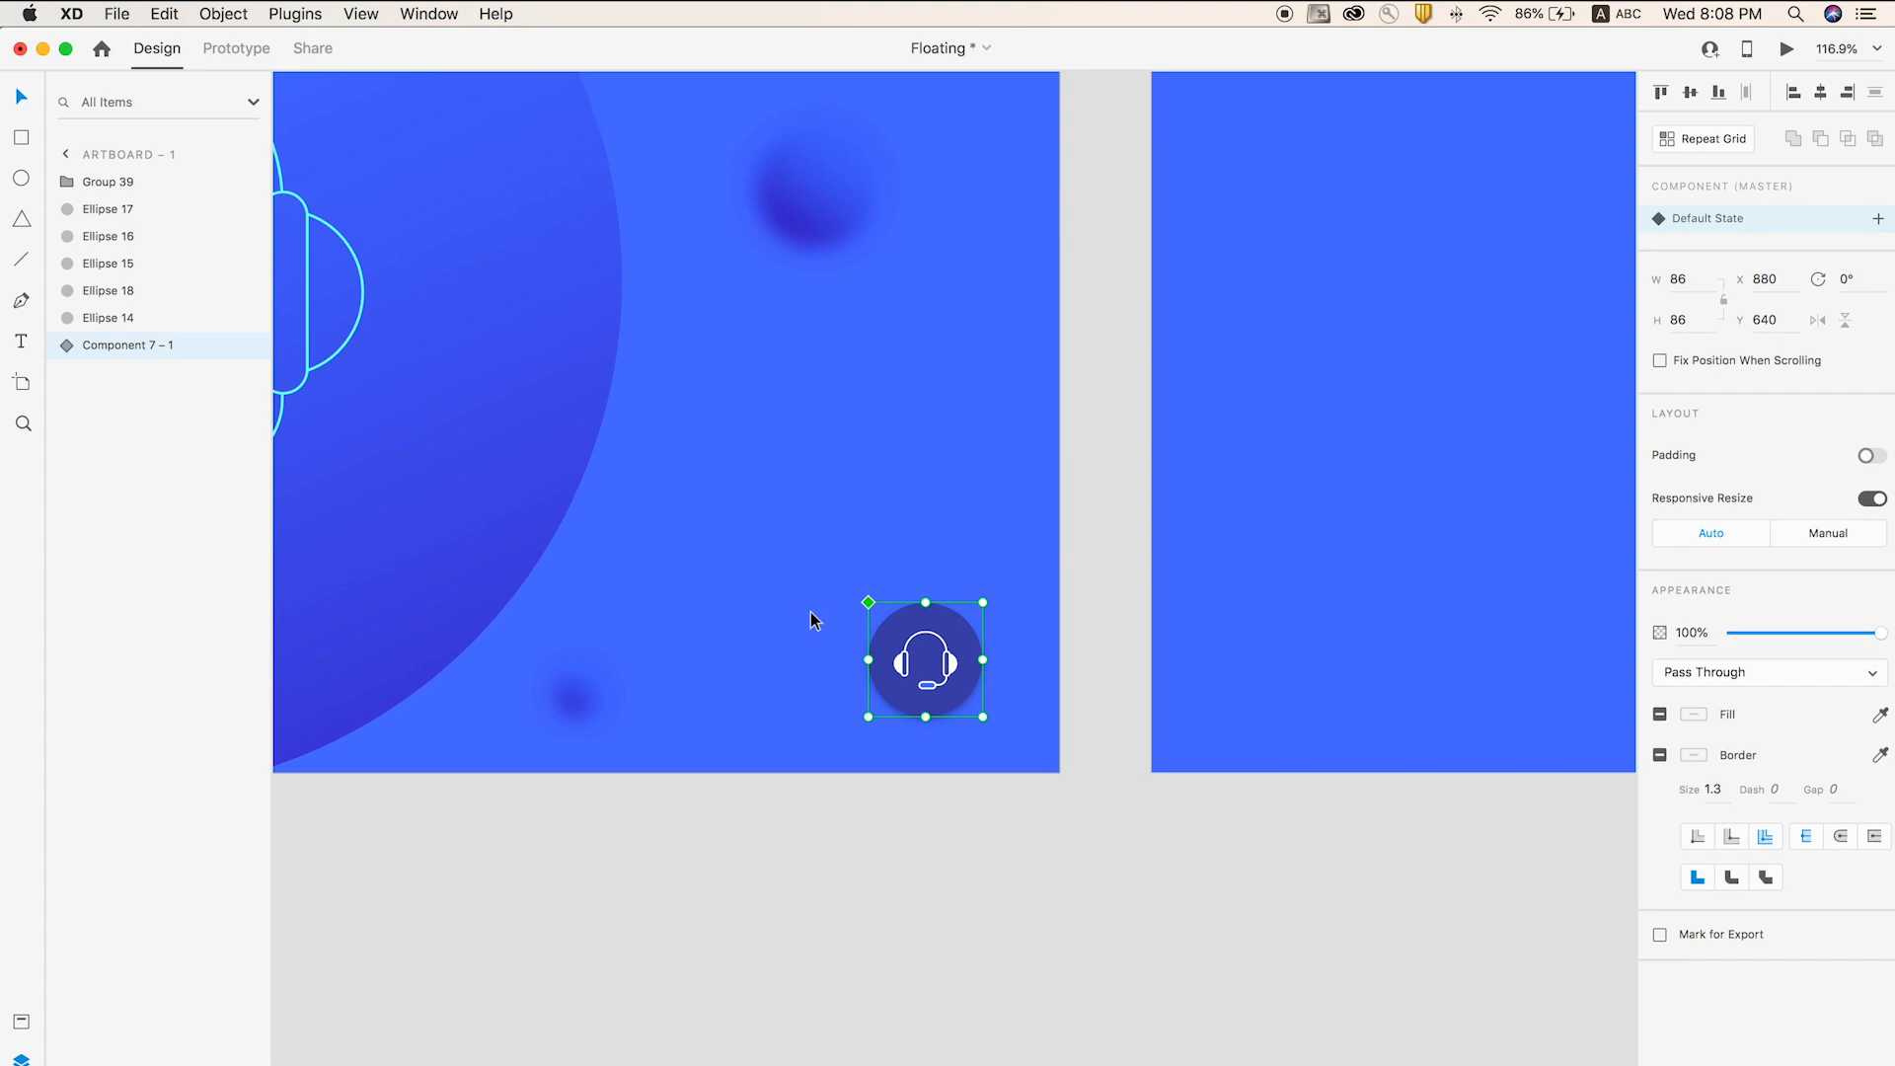
- Add a Hover State to the stacked button component, keeping its default name
{"action": "scroll", "coordinate": [838, 641], "scroll_direction": "right", "scroll_amount": 1}
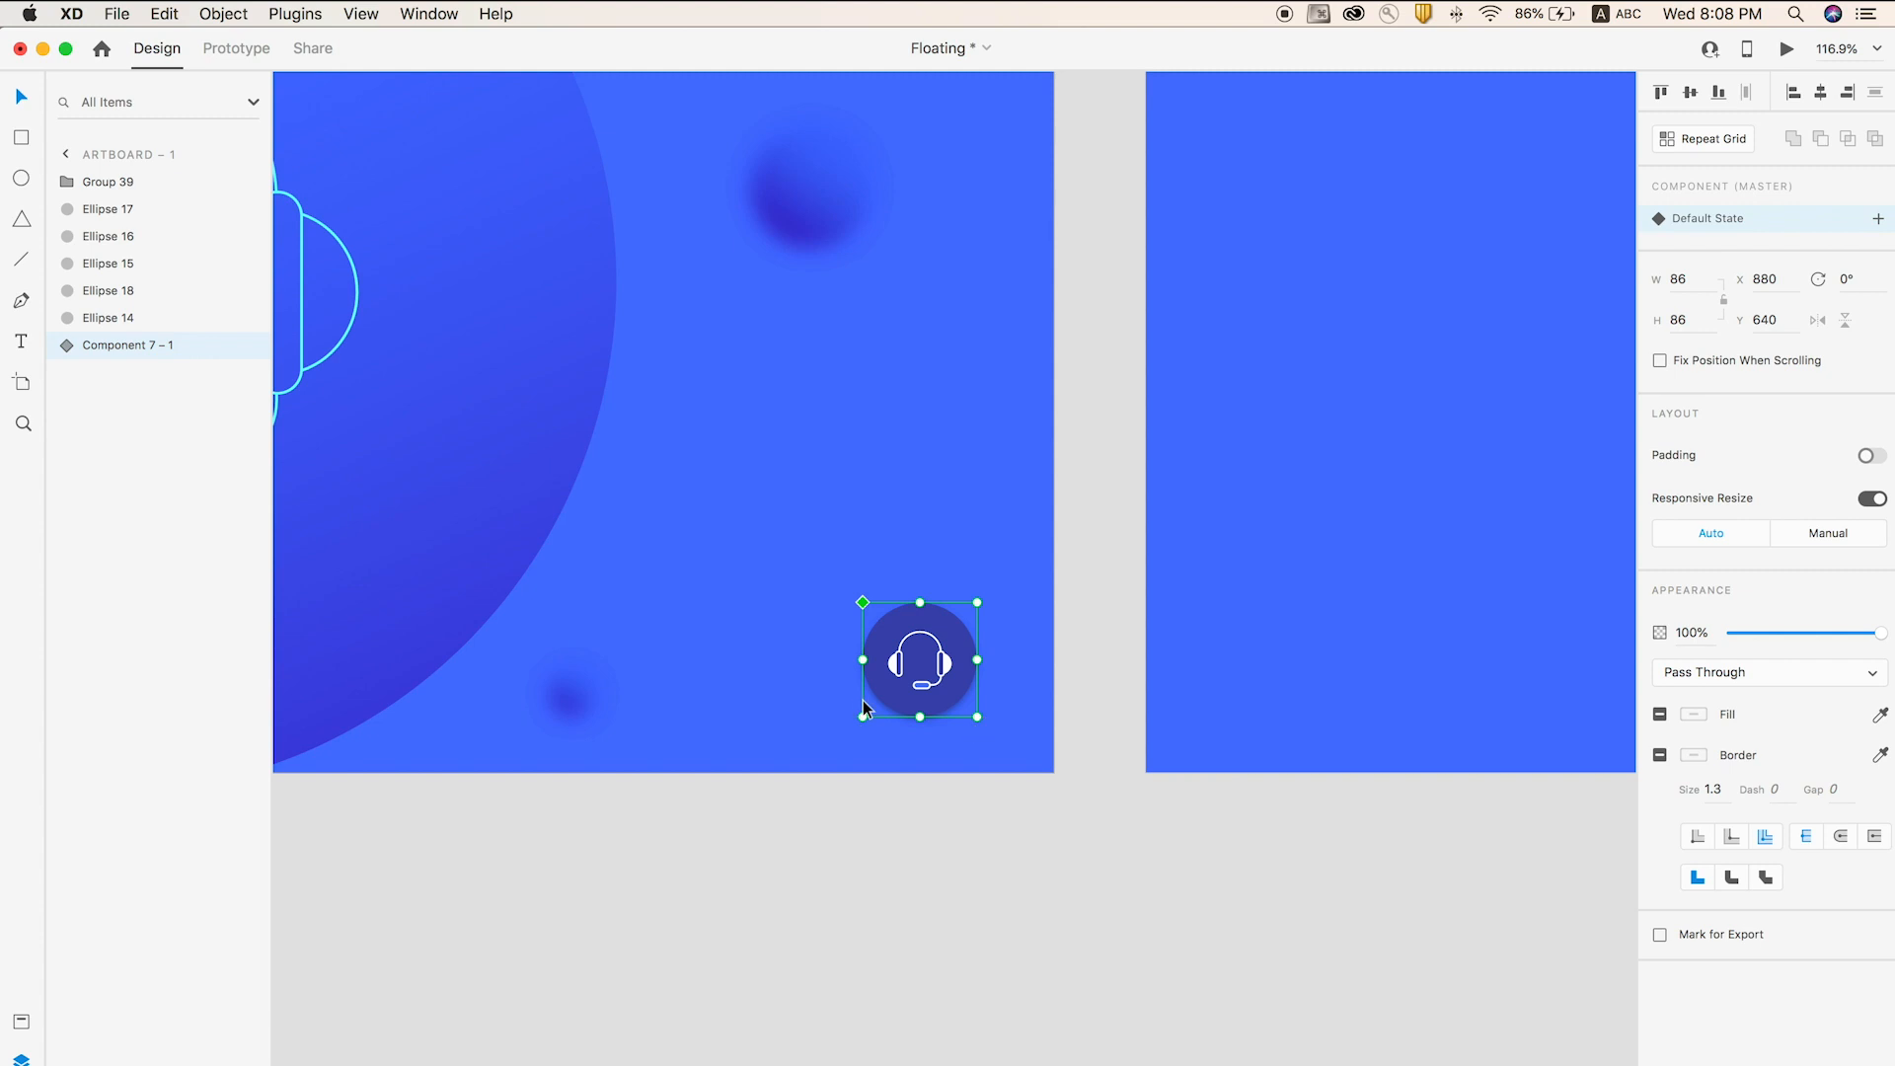
{"action": "left_click", "coordinate": [1877, 219]}
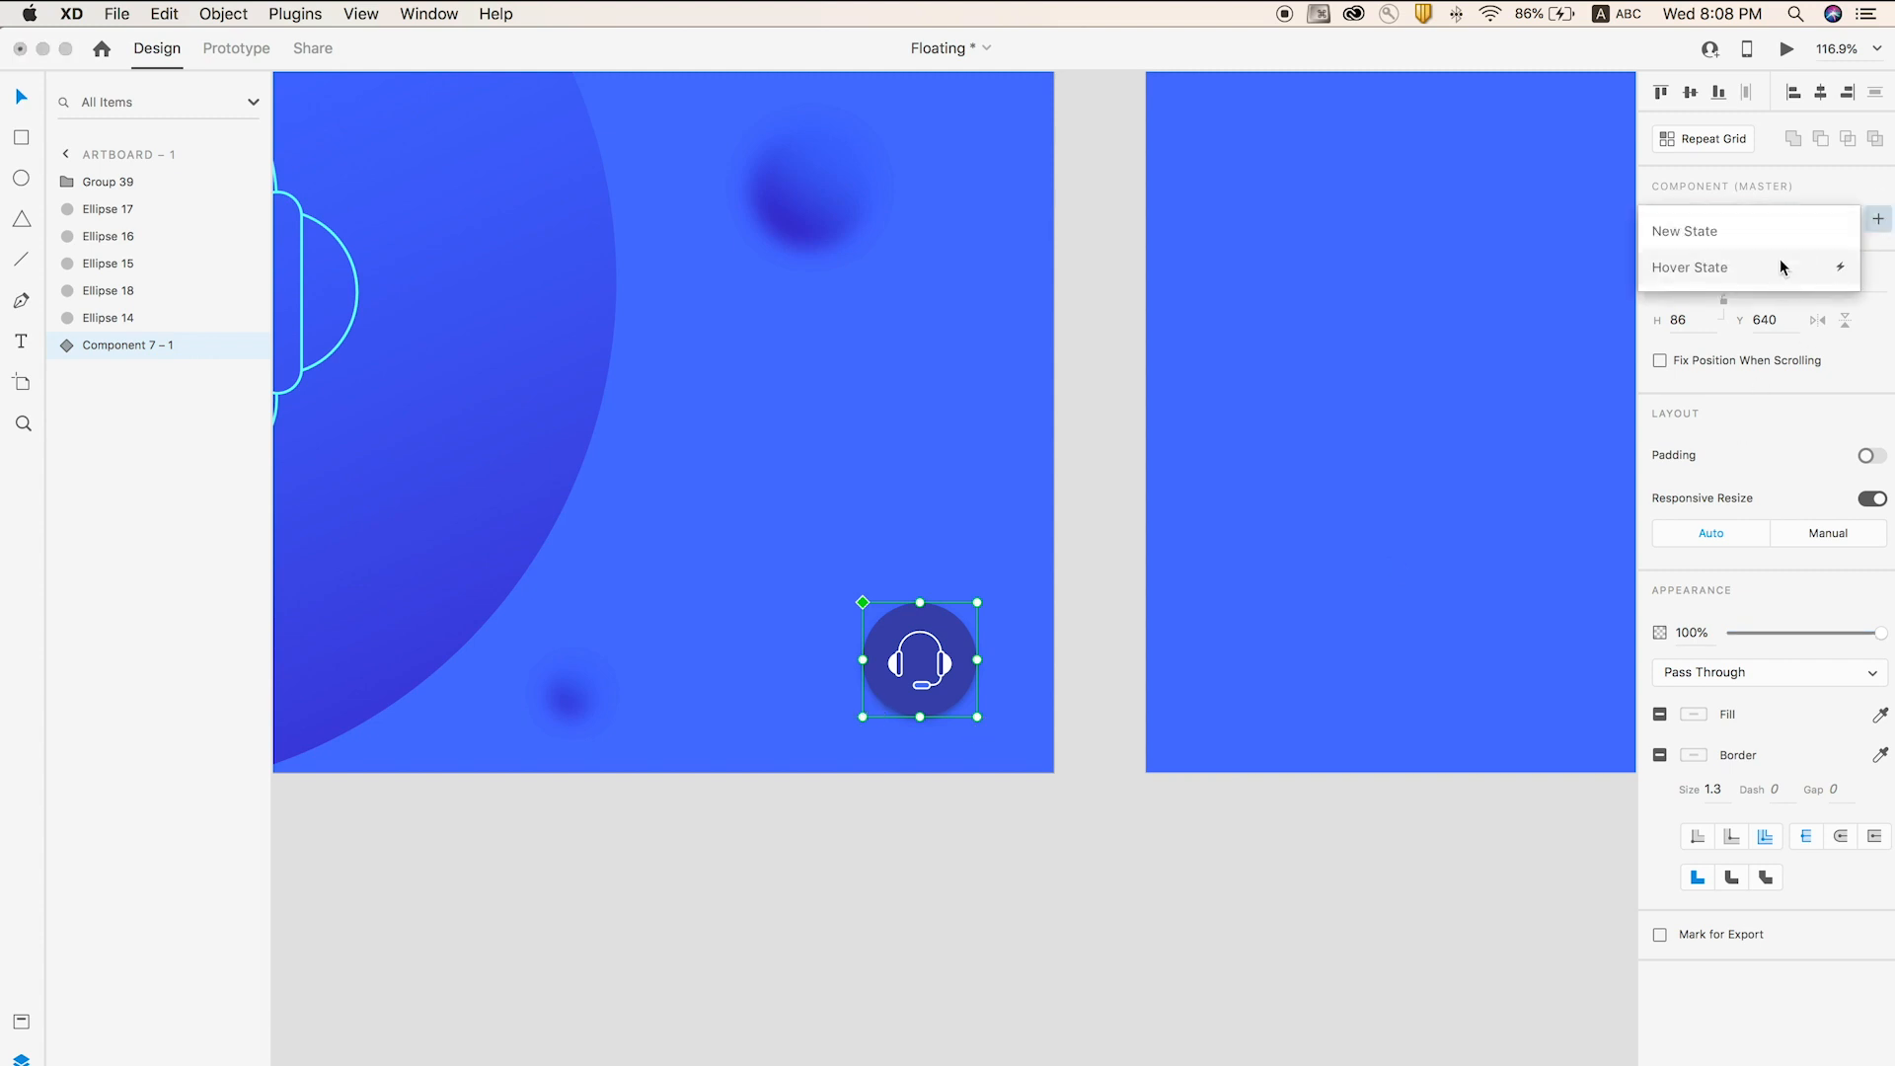
{"action": "left_click", "coordinate": [1709, 265]}
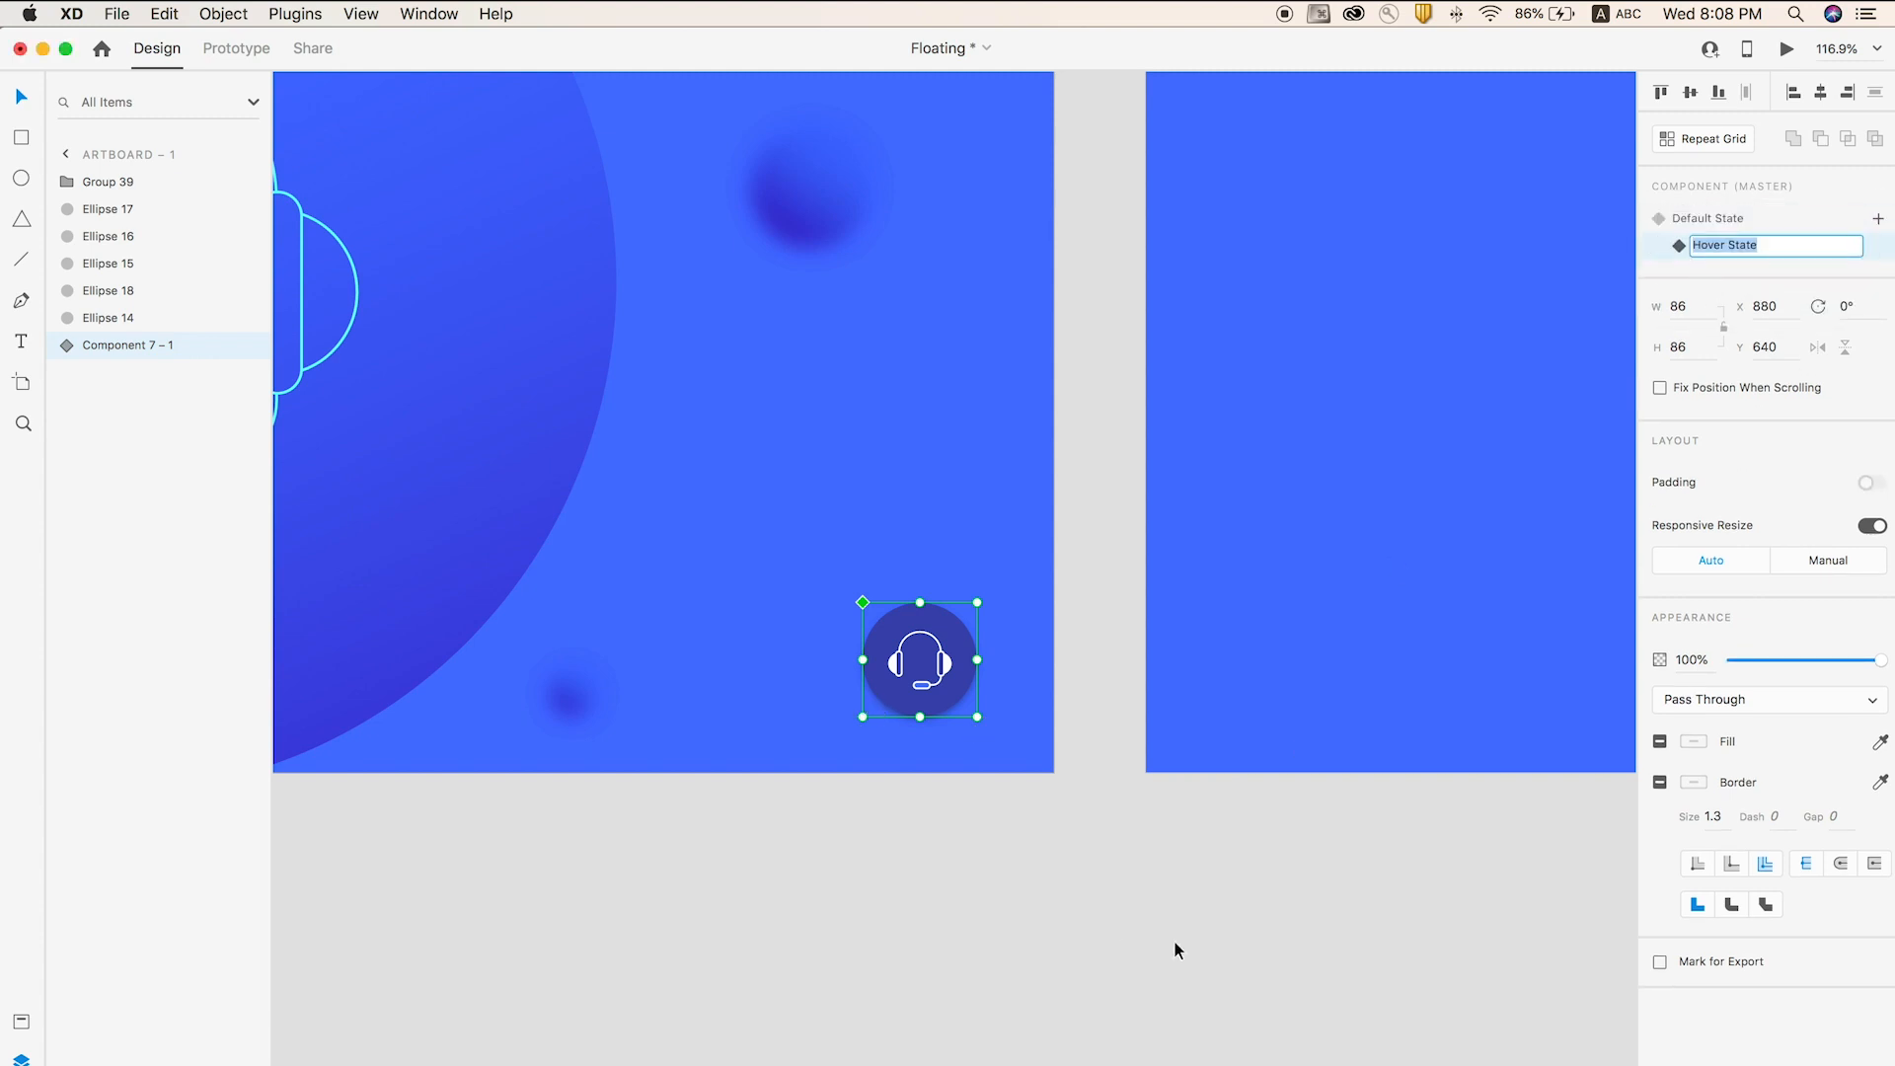
{"action": "left_click", "coordinate": [1079, 950]}
- In the component's hover state, move the Phone group straight up to Y 534, above the headset button
{"action": "double_click", "coordinate": [917, 656]}
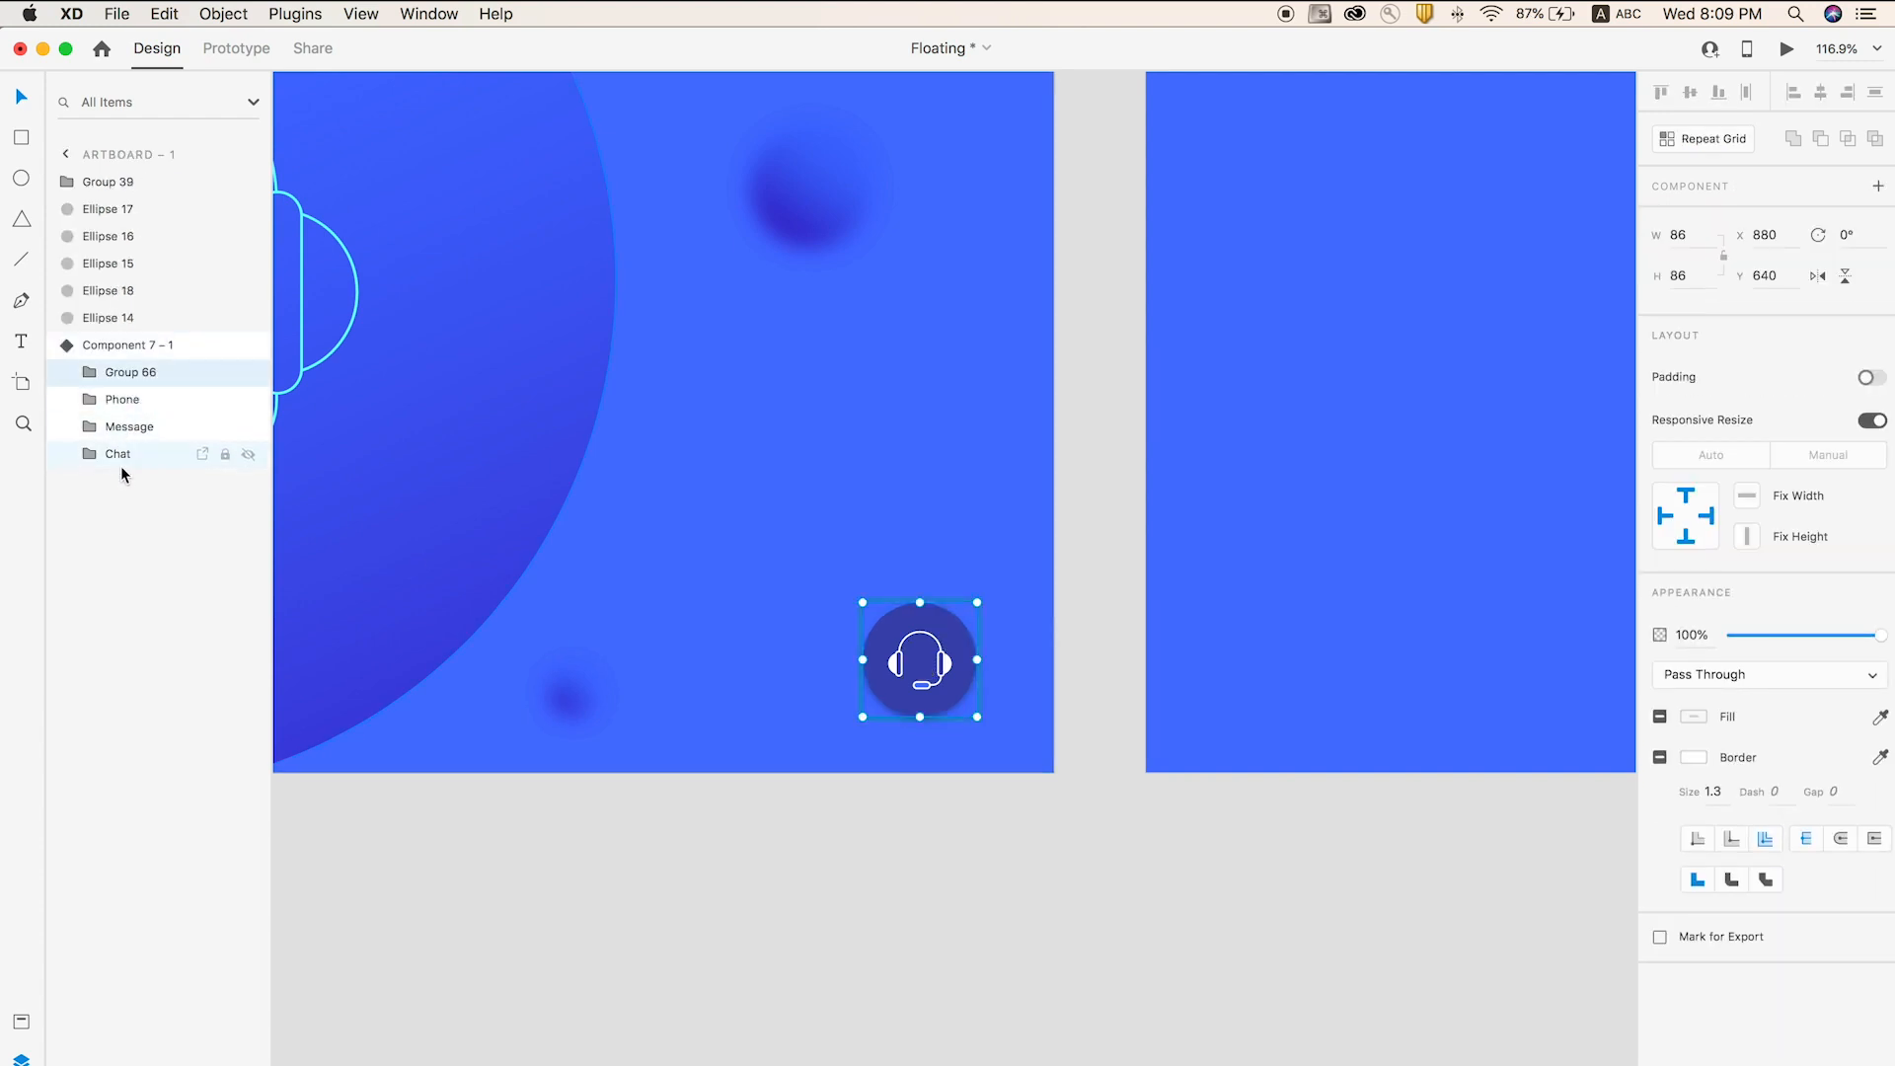
{"action": "left_click", "coordinate": [132, 403]}
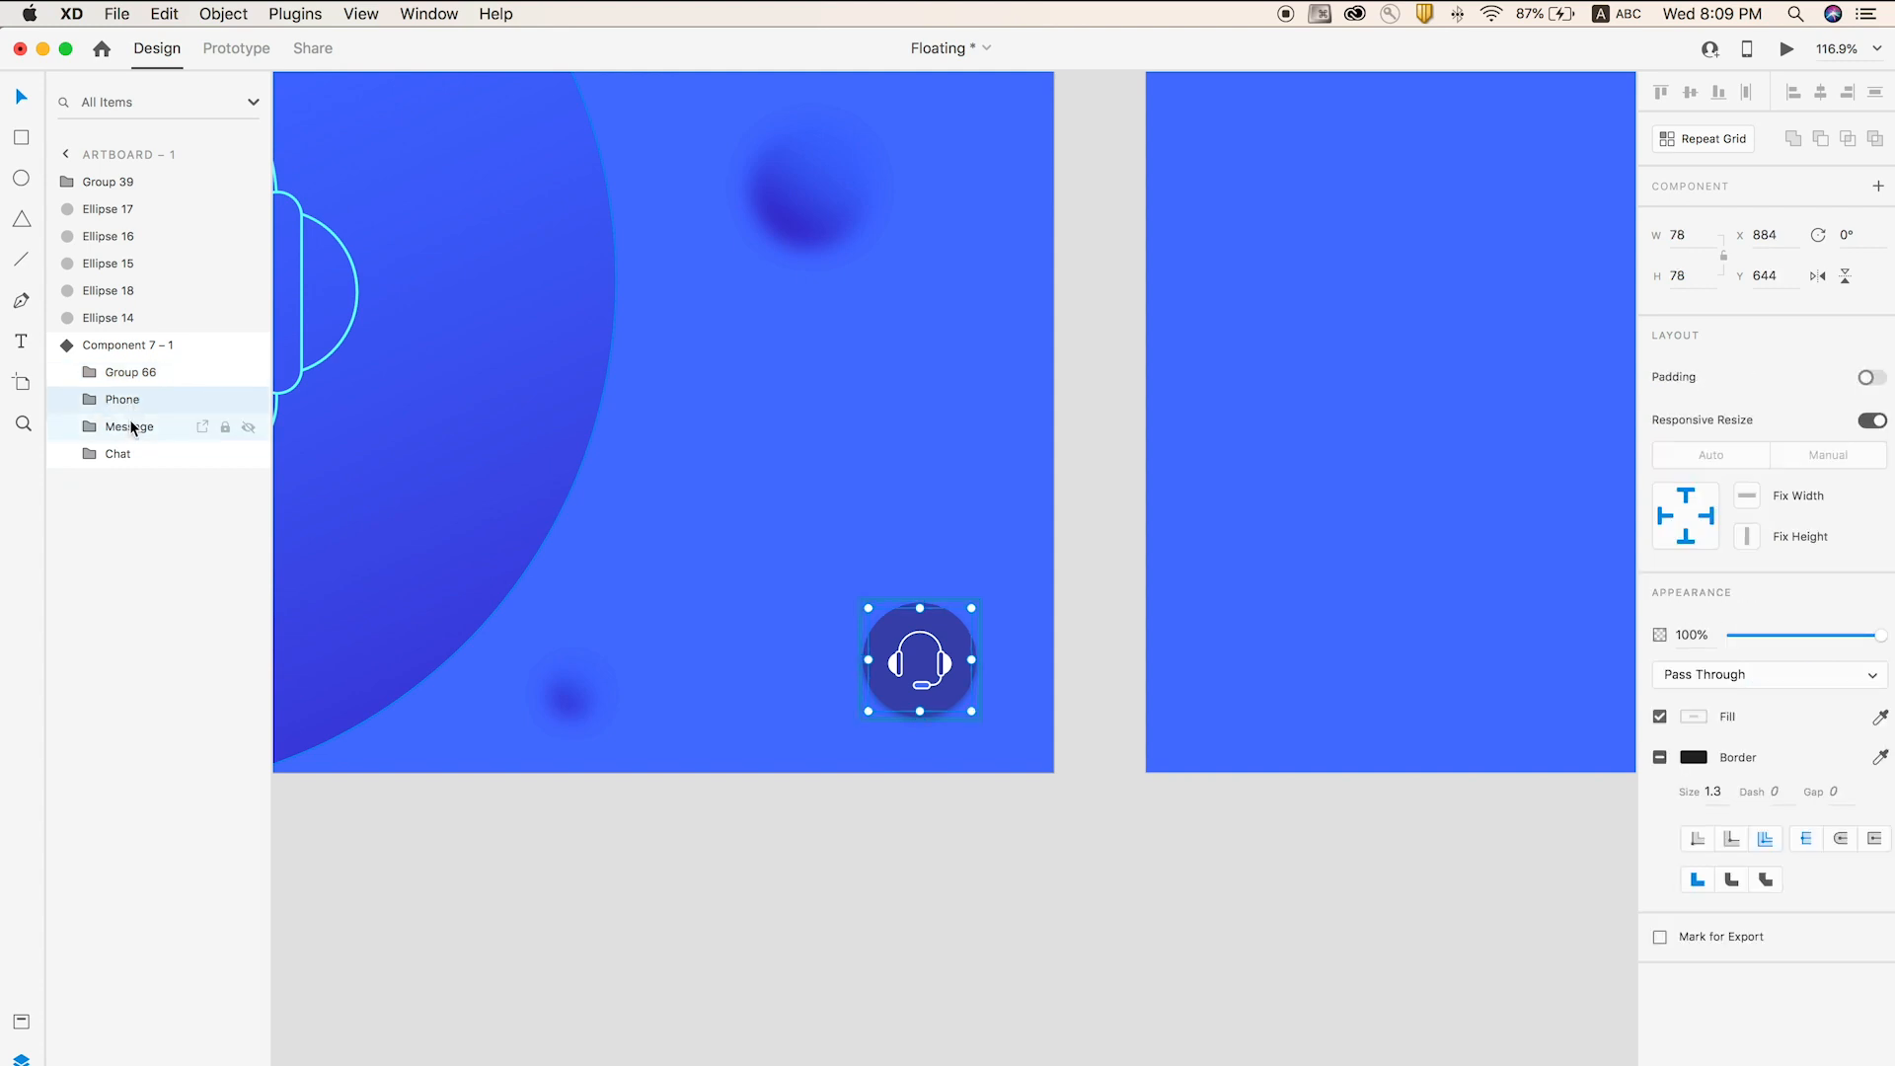
{"action": "key", "text": "shift+Up"}
{"action": "key", "text": "shift+Up"}
{"action": "key", "text": "shift+Up"}
{"action": "key", "text": "shift+Up"}
{"action": "key", "text": "shift+Up"}
{"action": "key", "text": "shift+Up"}
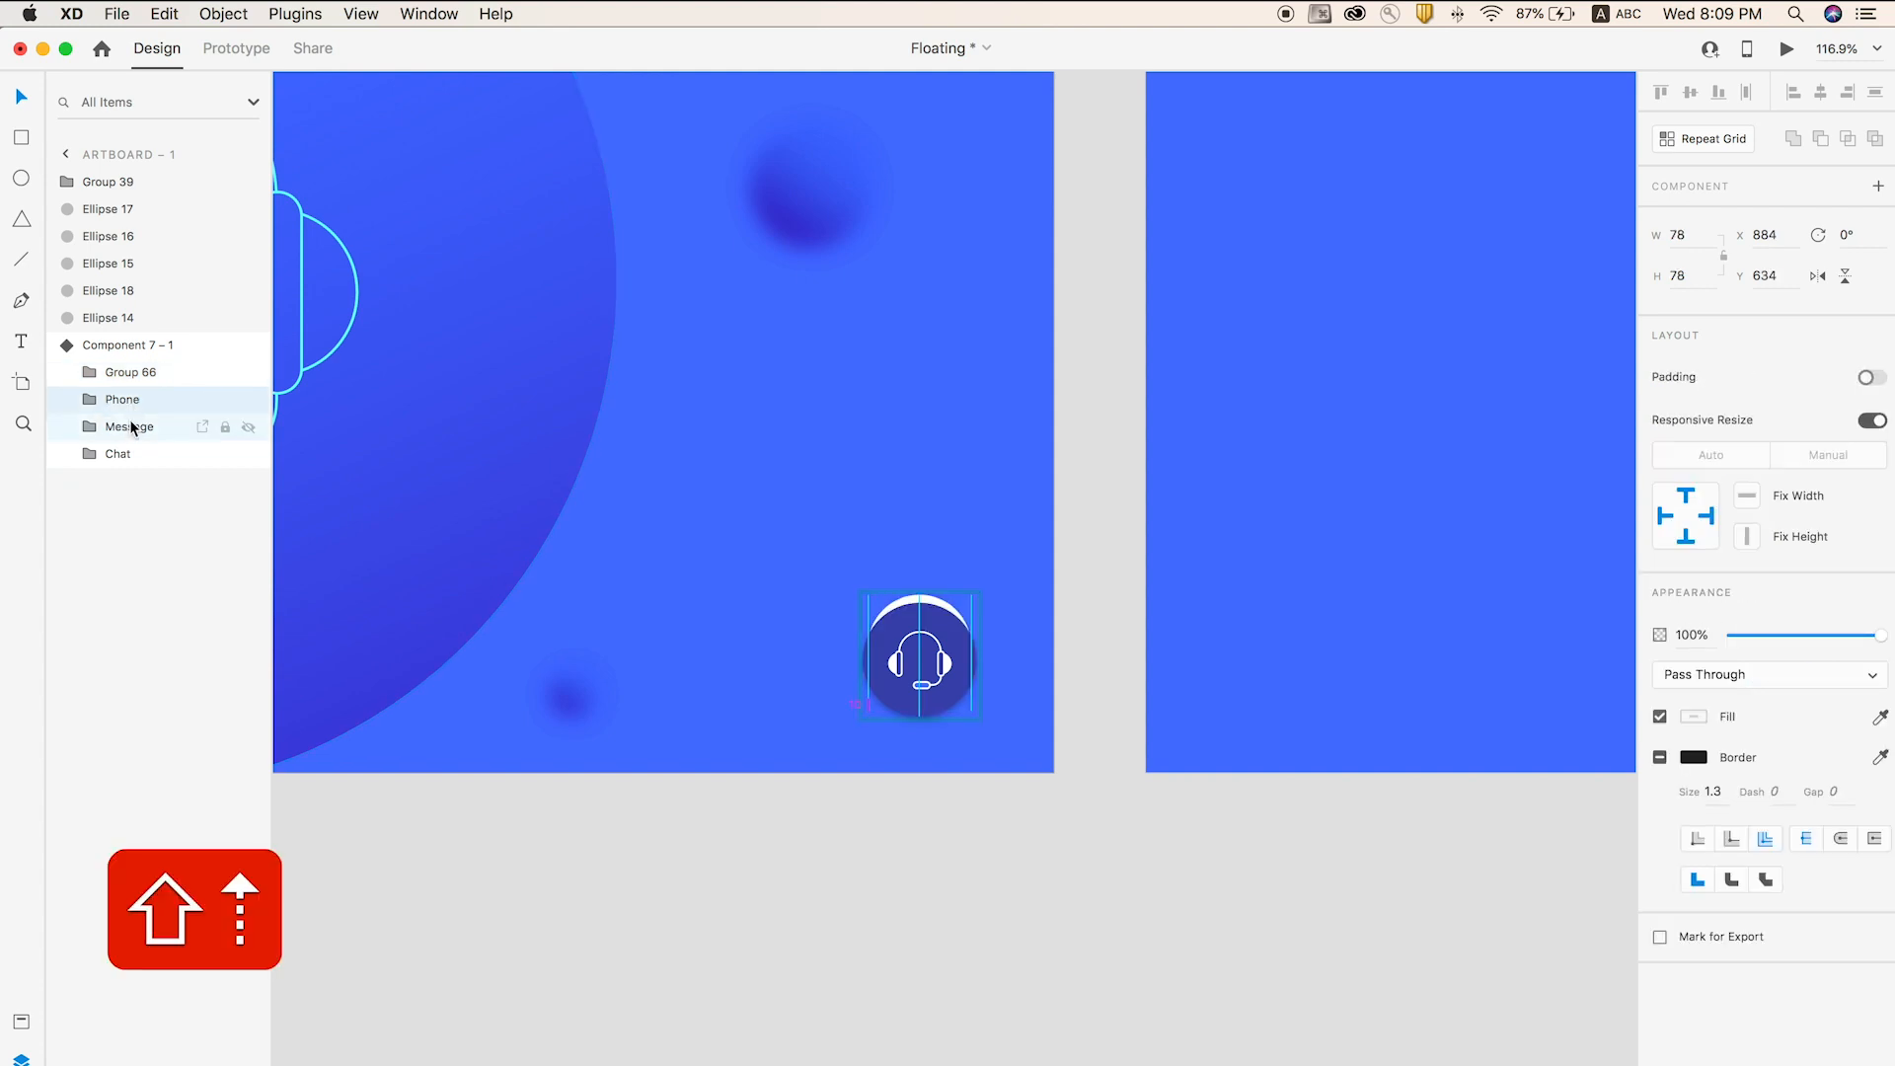
{"action": "key", "text": "shift+Up"}
{"action": "key", "text": "shift+Up"}
{"action": "key", "text": "shift+Up"}
{"action": "key", "text": "shift+Up"}
{"action": "key", "text": "shift+Up"}
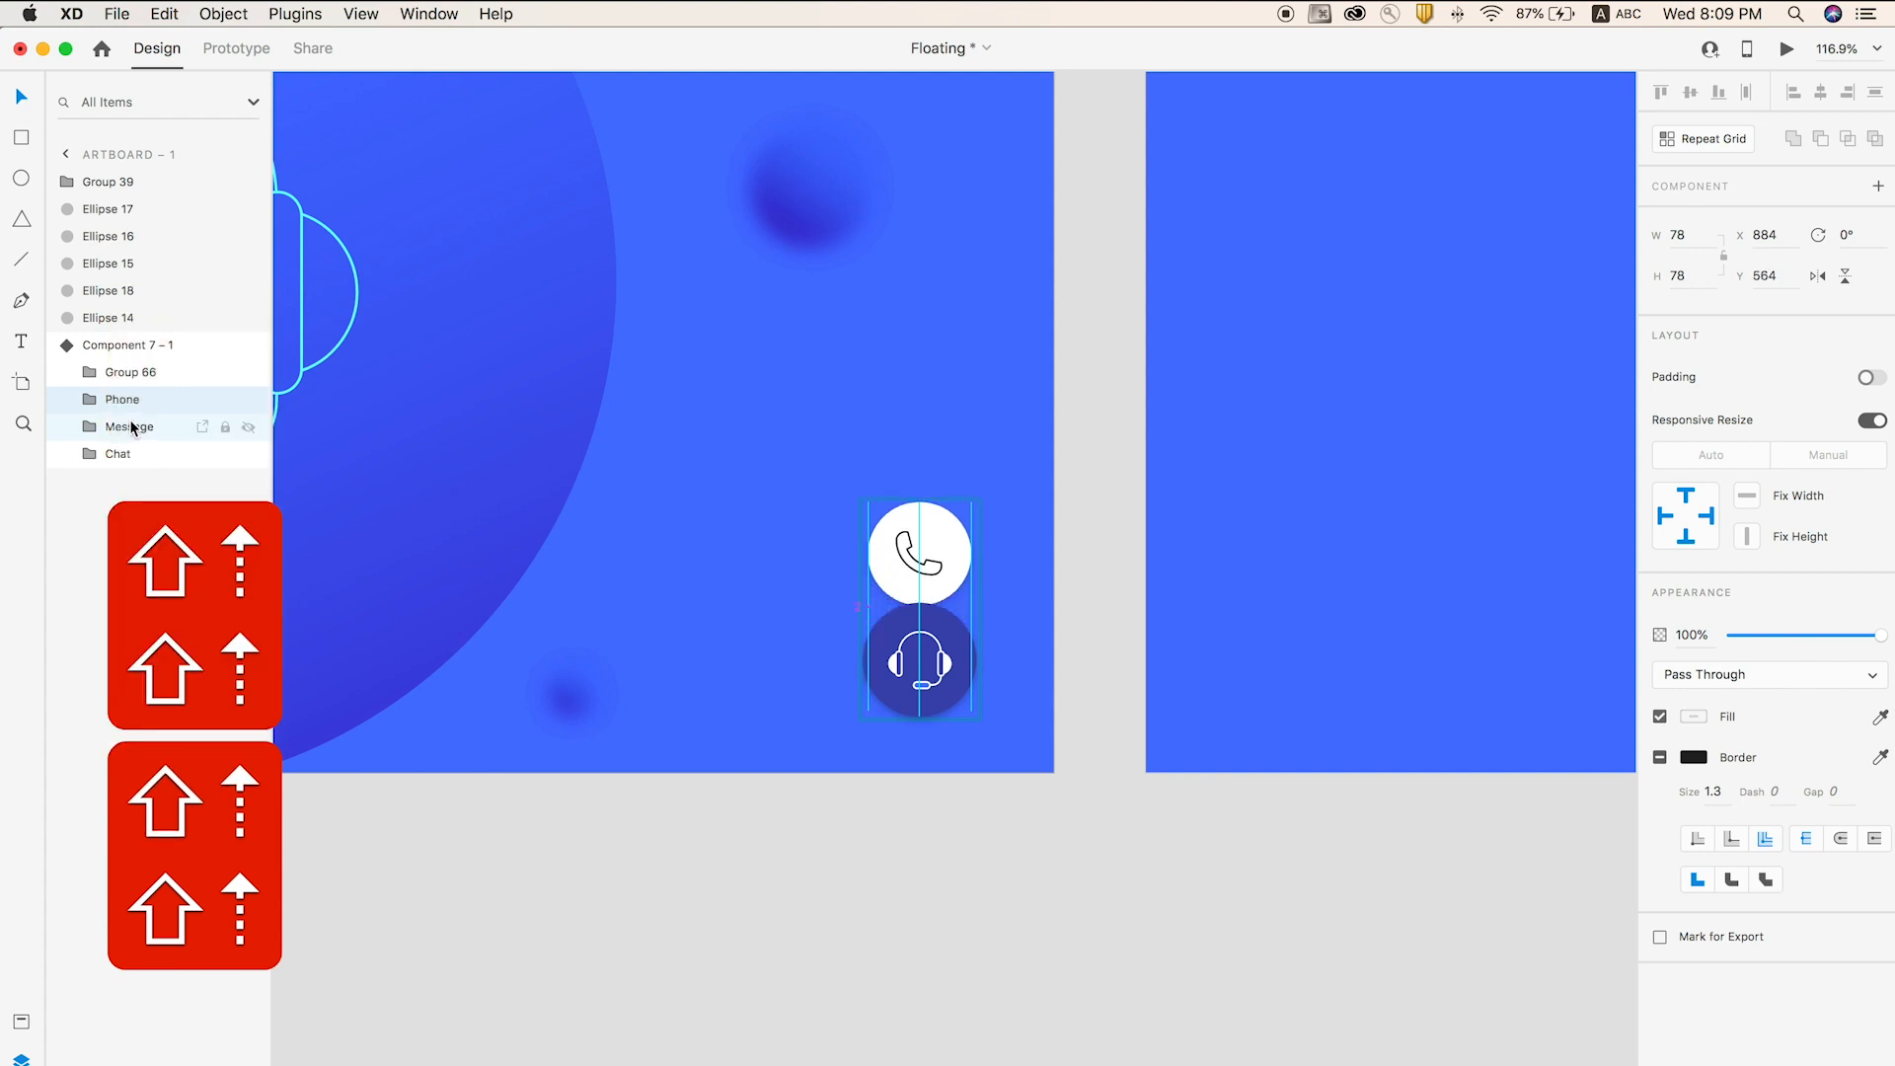
{"action": "key", "text": "shift+Up"}
{"action": "key", "text": "shift+Up"}
{"action": "key", "text": "shift+Up"}
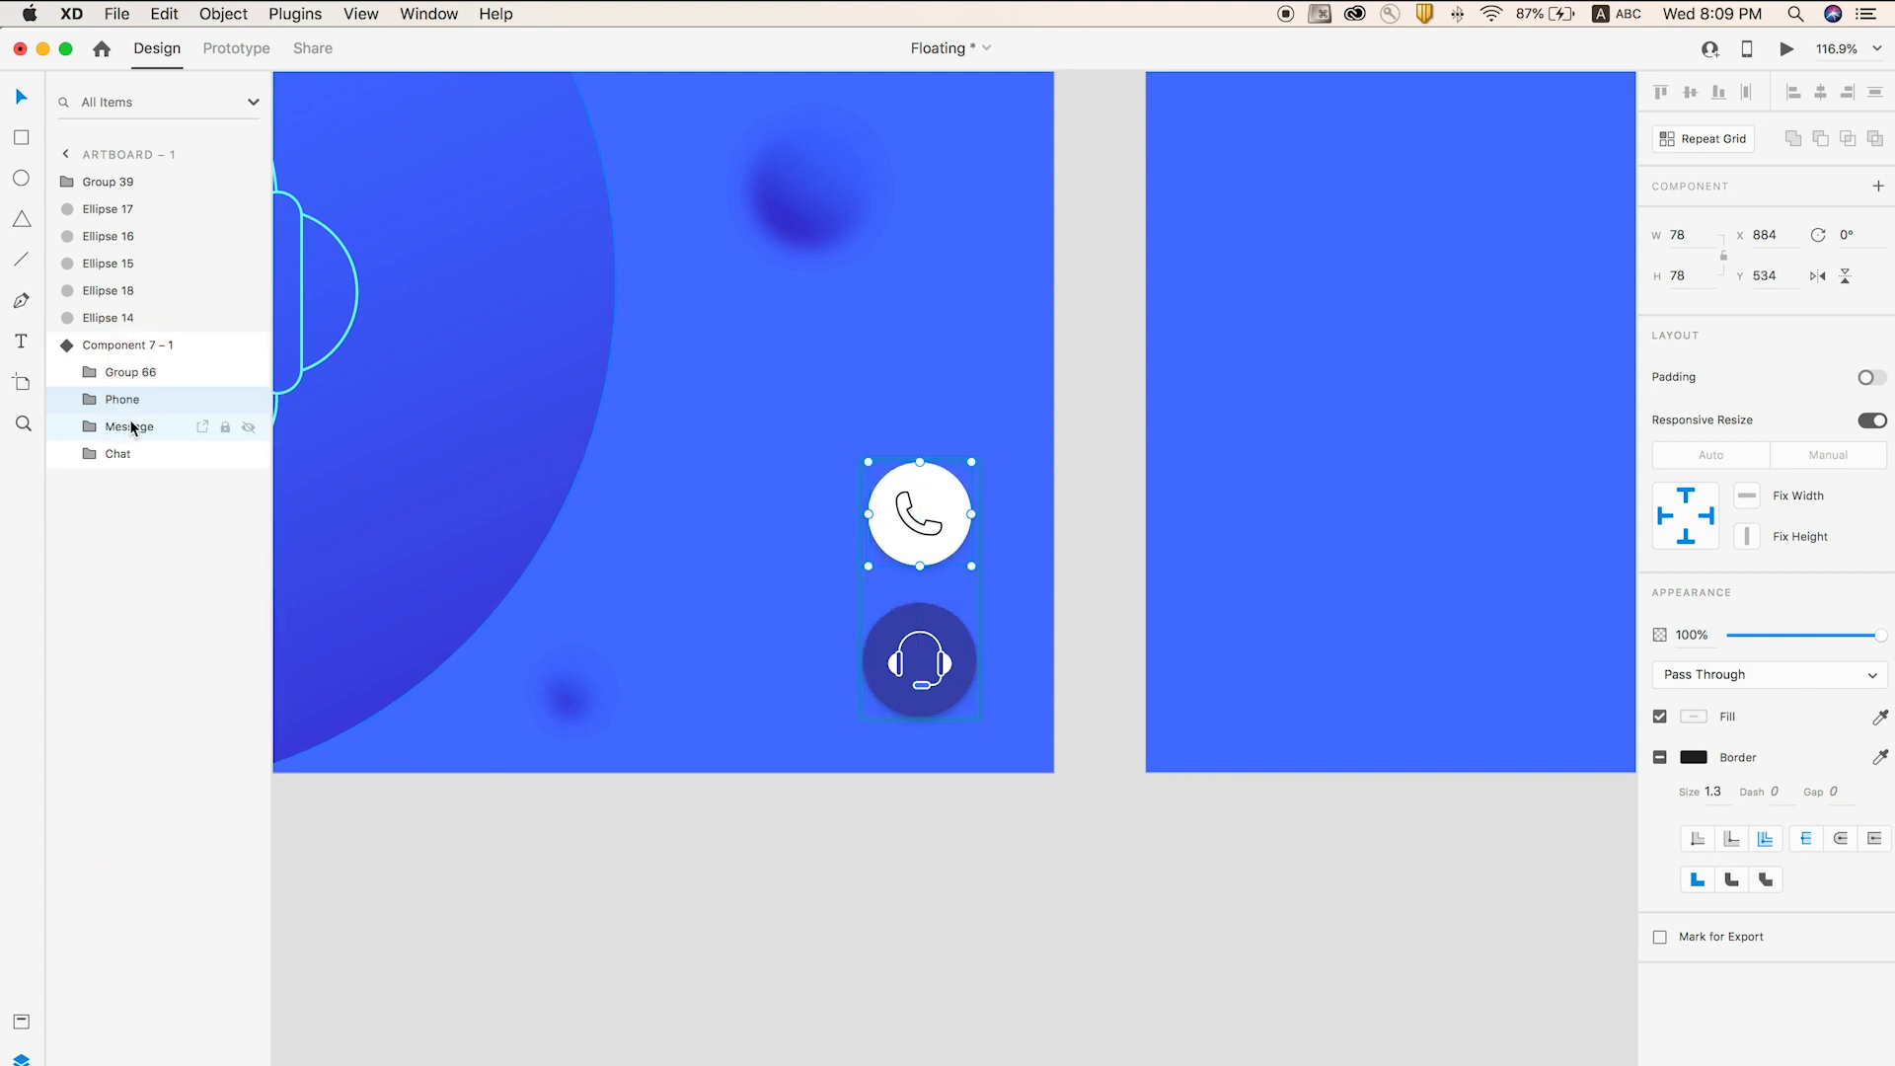
- Move the Message group horizontally to X 774, to the left of the headset button
{"action": "left_click", "coordinate": [107, 428]}
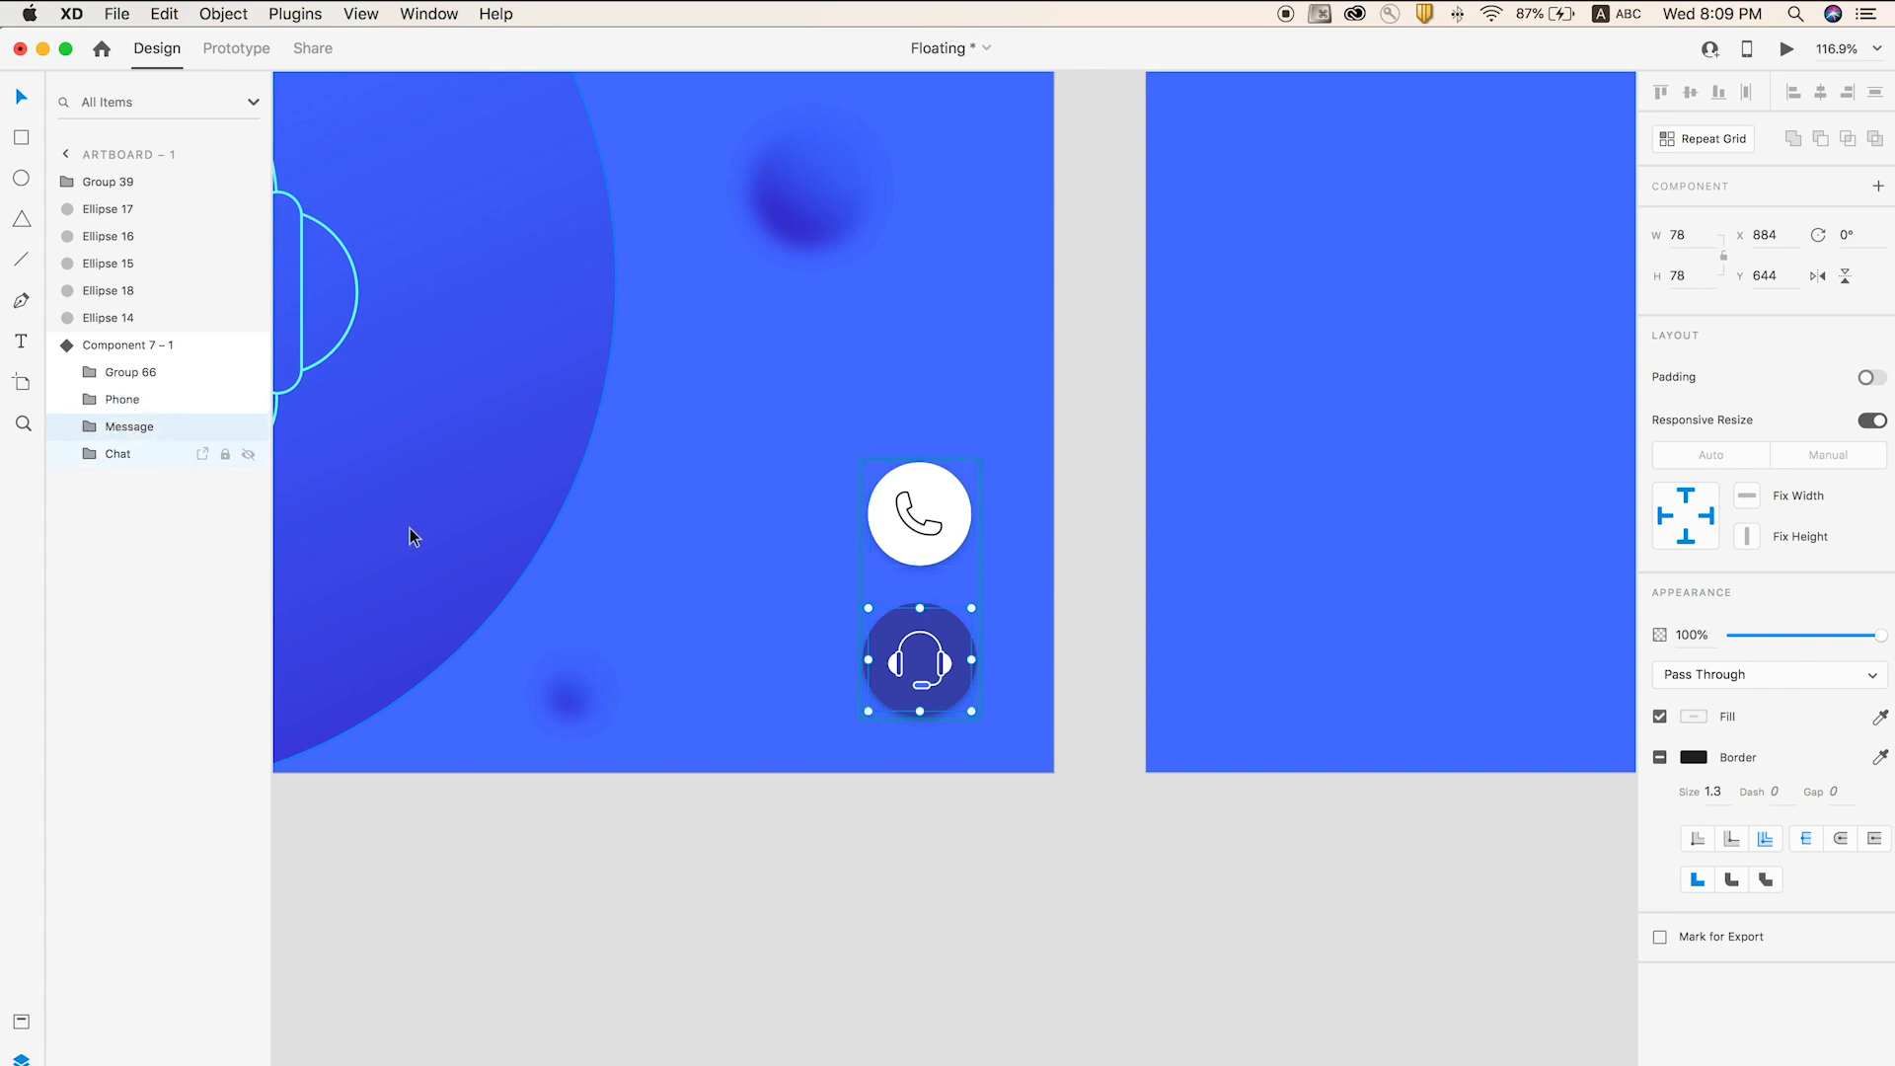
{"action": "key", "text": "shift+Left"}
{"action": "key", "text": "shift+Left"}
{"action": "key", "text": "shift+Left"}
{"action": "key", "text": "shift+Left"}
{"action": "key", "text": "shift+Left"}
{"action": "key", "text": "shift+Left"}
{"action": "key", "text": "shift+Left"}
{"action": "key", "text": "shift+Left"}
{"action": "key", "text": "shift+Left"}
{"action": "key", "text": "shift+Left"}
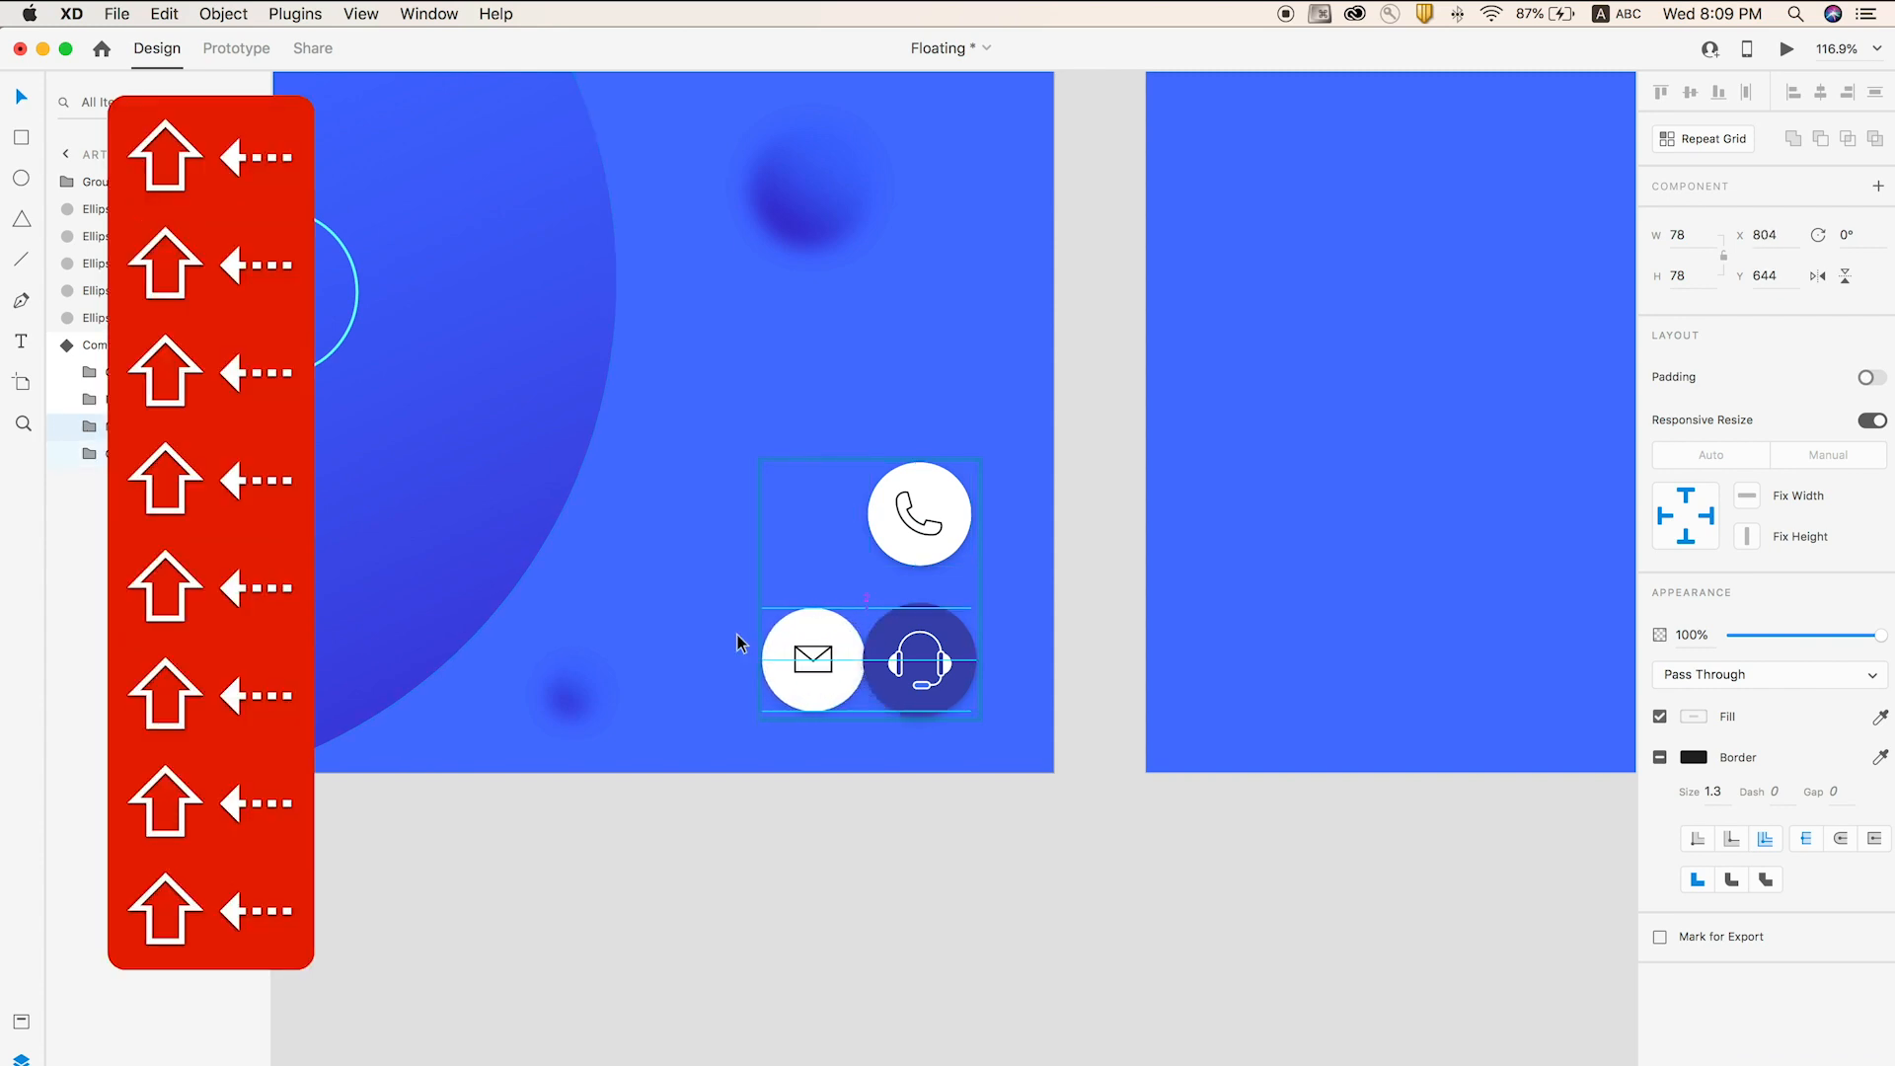
{"action": "key", "text": "shift+Left"}
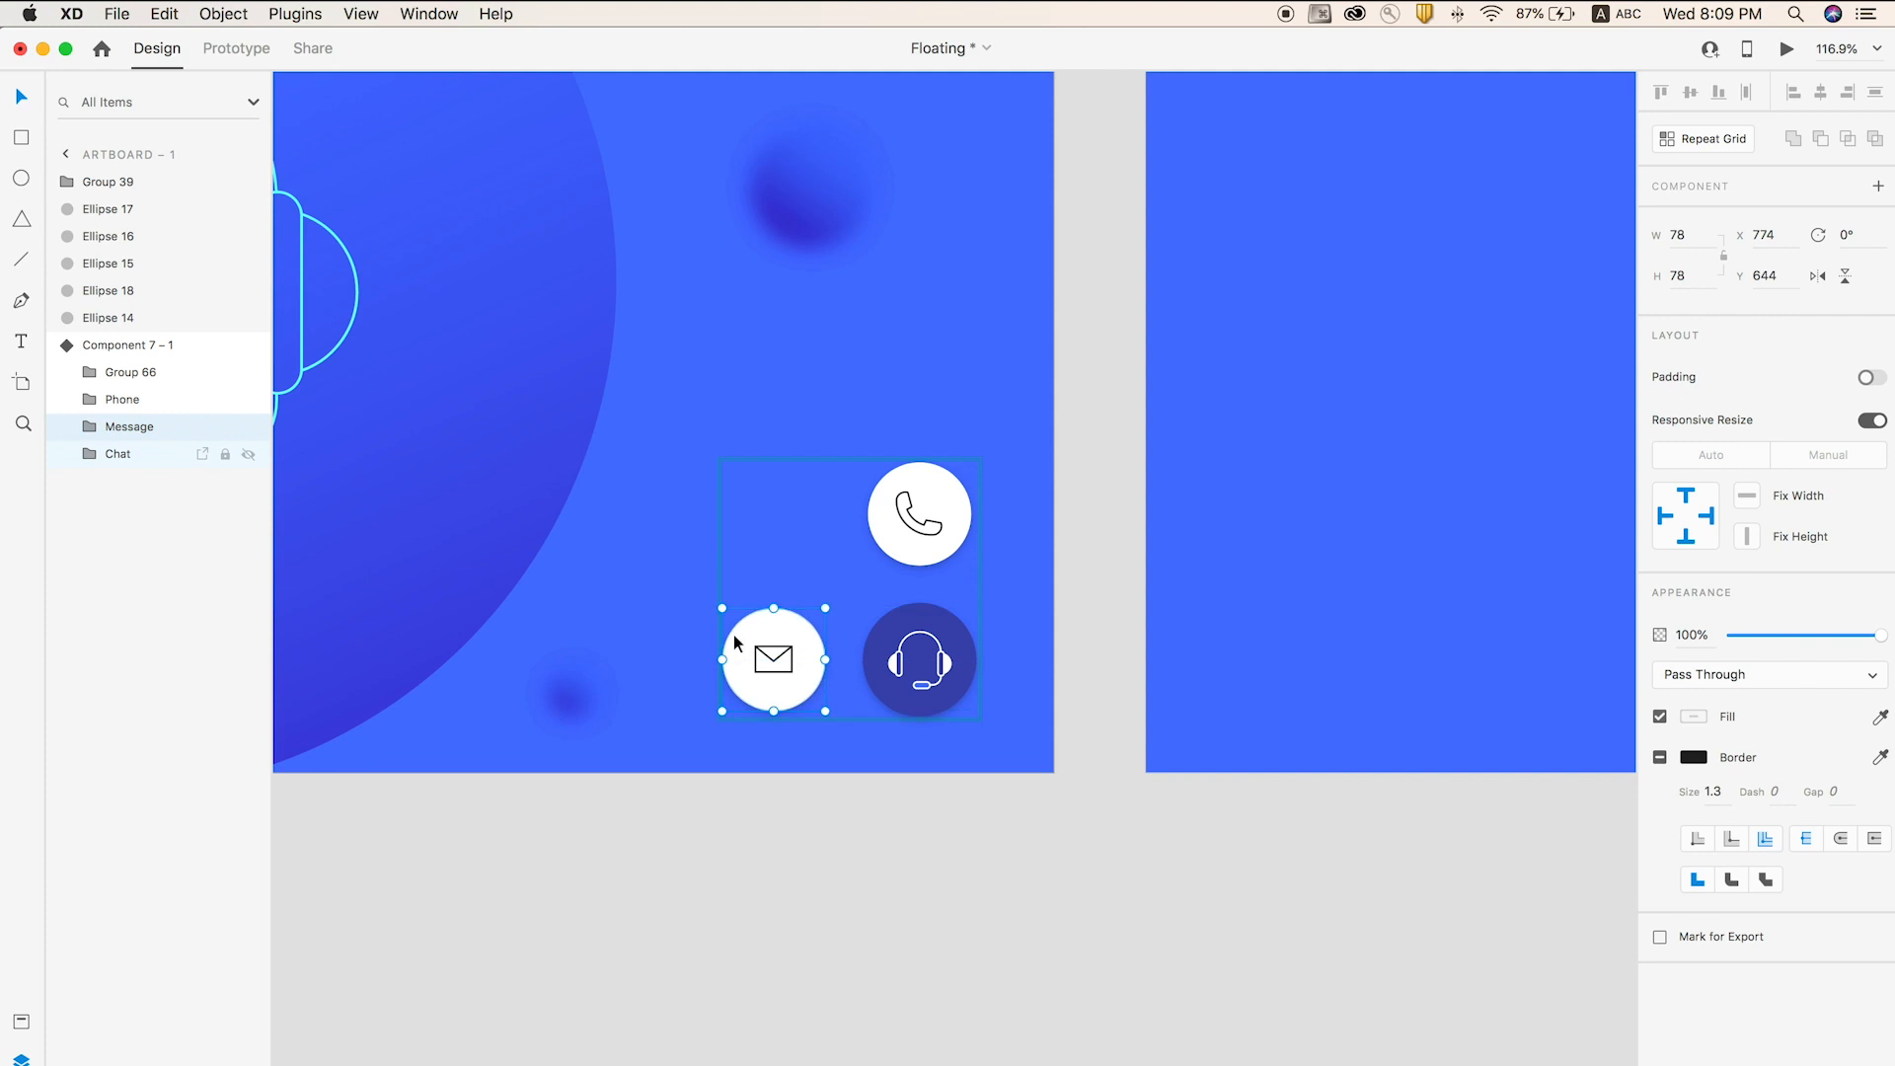
- Move the Chat group diagonally up and left to X 794, Y 554, between the Phone and Message buttons
{"action": "left_click", "coordinate": [141, 454]}
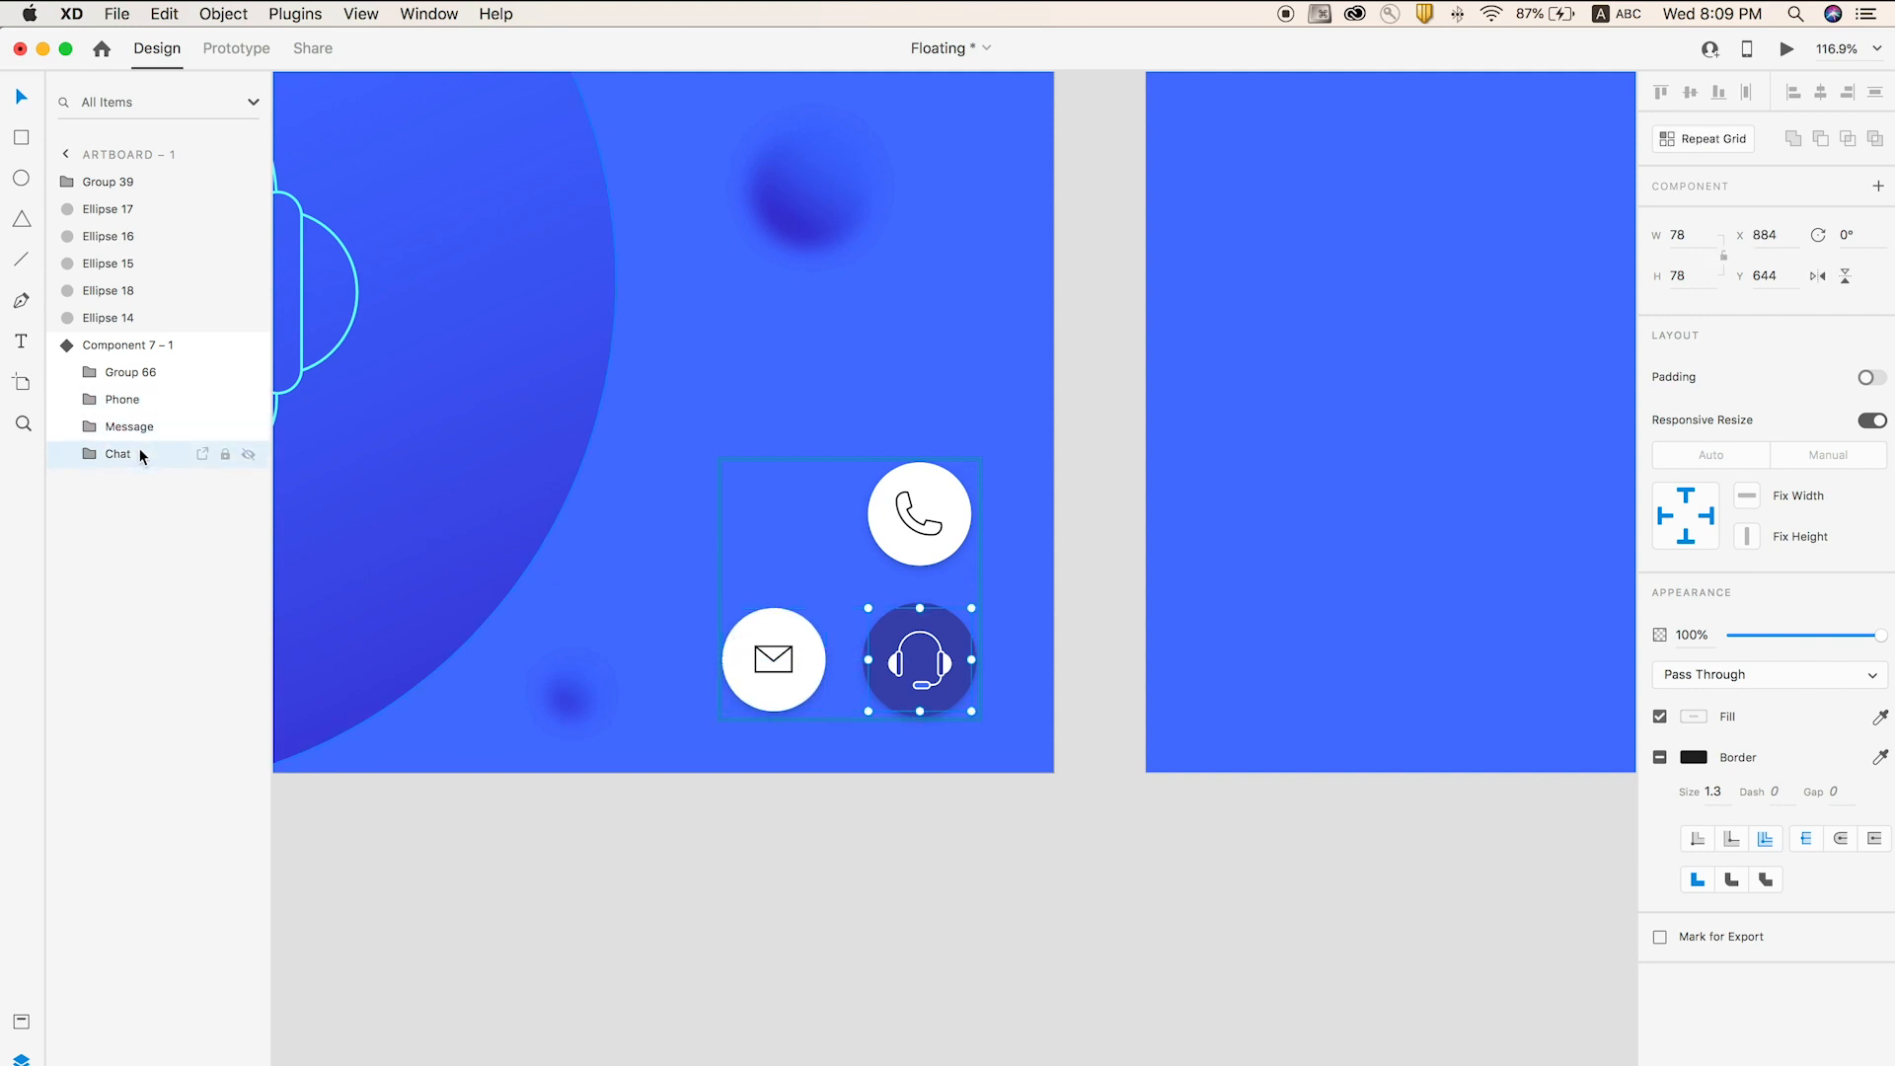
{"action": "key", "text": "shift+Left"}
{"action": "key", "text": "shift+Left"}
{"action": "key", "text": "shift+Left"}
{"action": "key", "text": "shift+Left"}
{"action": "key", "text": "shift+Up"}
{"action": "key", "text": "shift+Up"}
{"action": "key", "text": "shift+Up"}
{"action": "key", "text": "shift+Left"}
{"action": "key", "text": "shift+Left"}
{"action": "key", "text": "shift+Left"}
{"action": "key", "text": "shift+Left"}
{"action": "key", "text": "shift+Up"}
{"action": "key", "text": "shift+Up"}
{"action": "key", "text": "shift+Up"}
{"action": "key", "text": "shift+Up"}
{"action": "key", "text": "shift+Left"}
{"action": "key", "text": "shift+Up"}
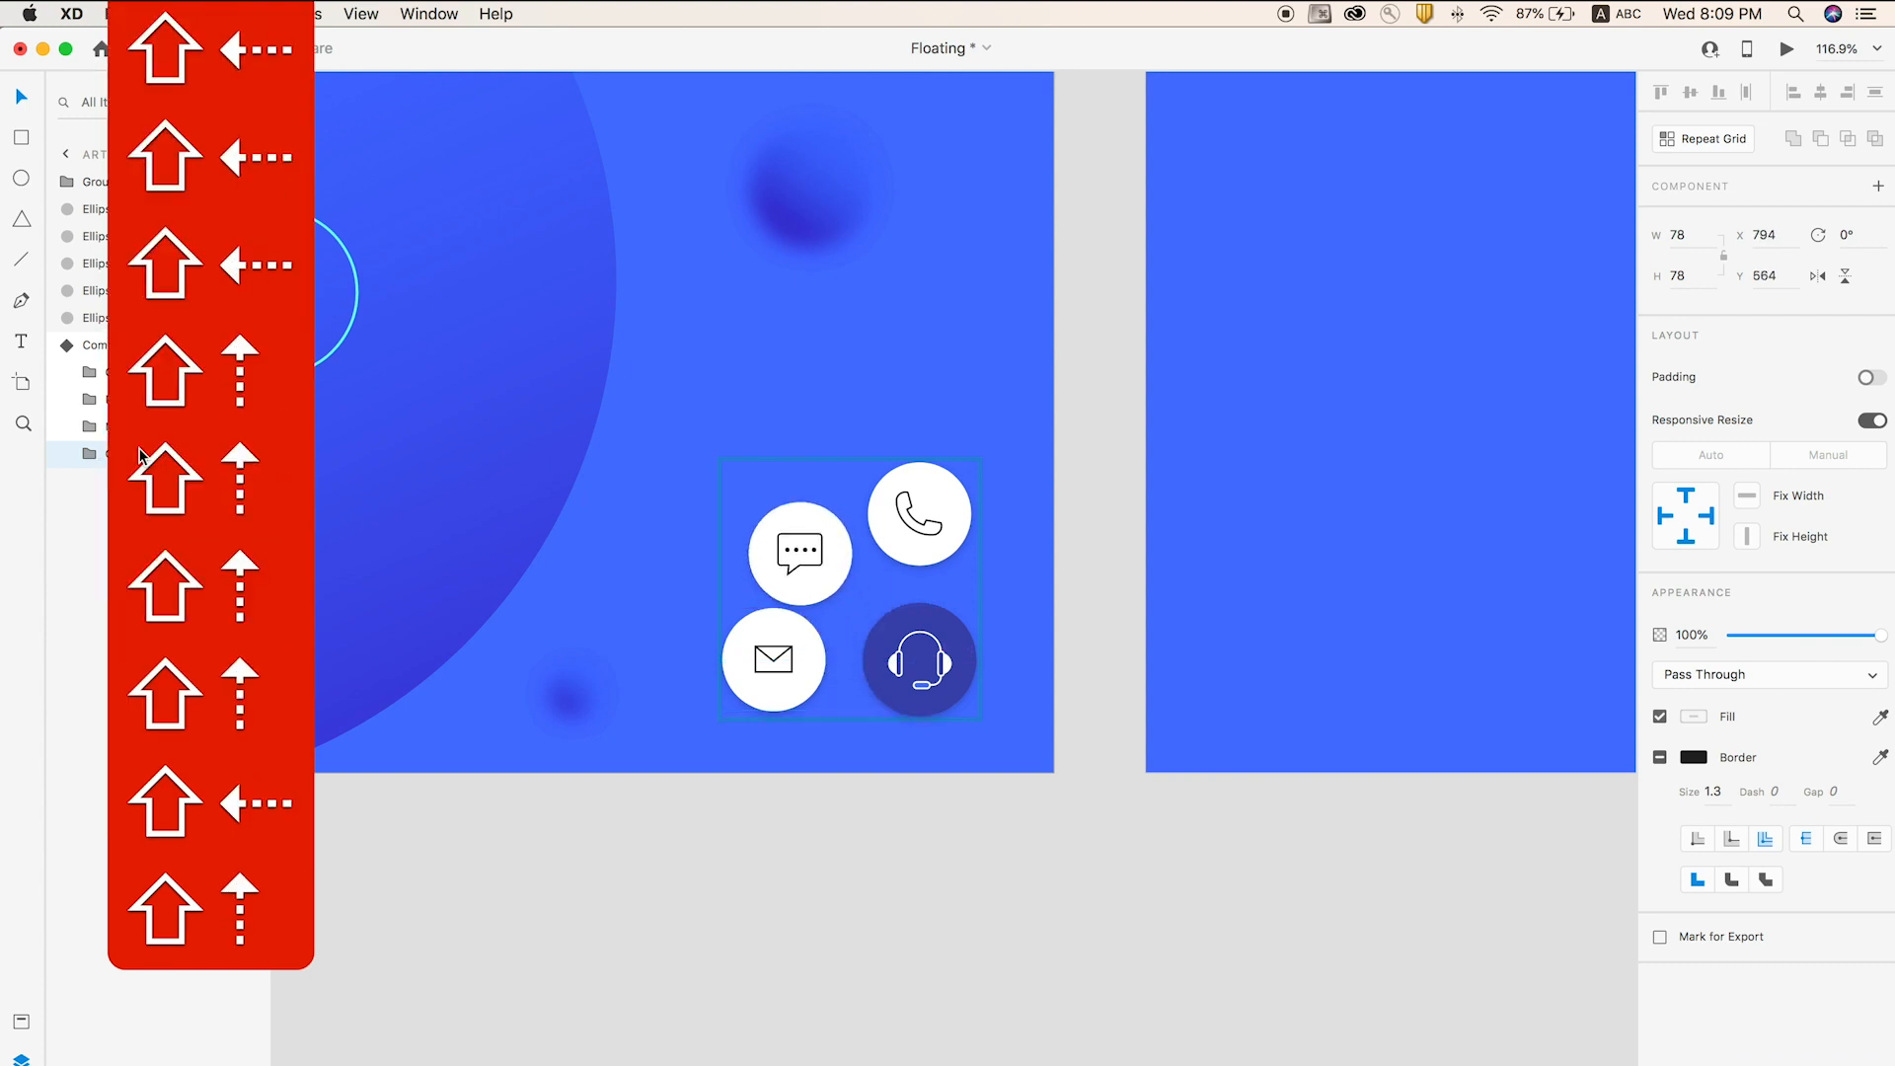
{"action": "key", "text": "shift+Up"}
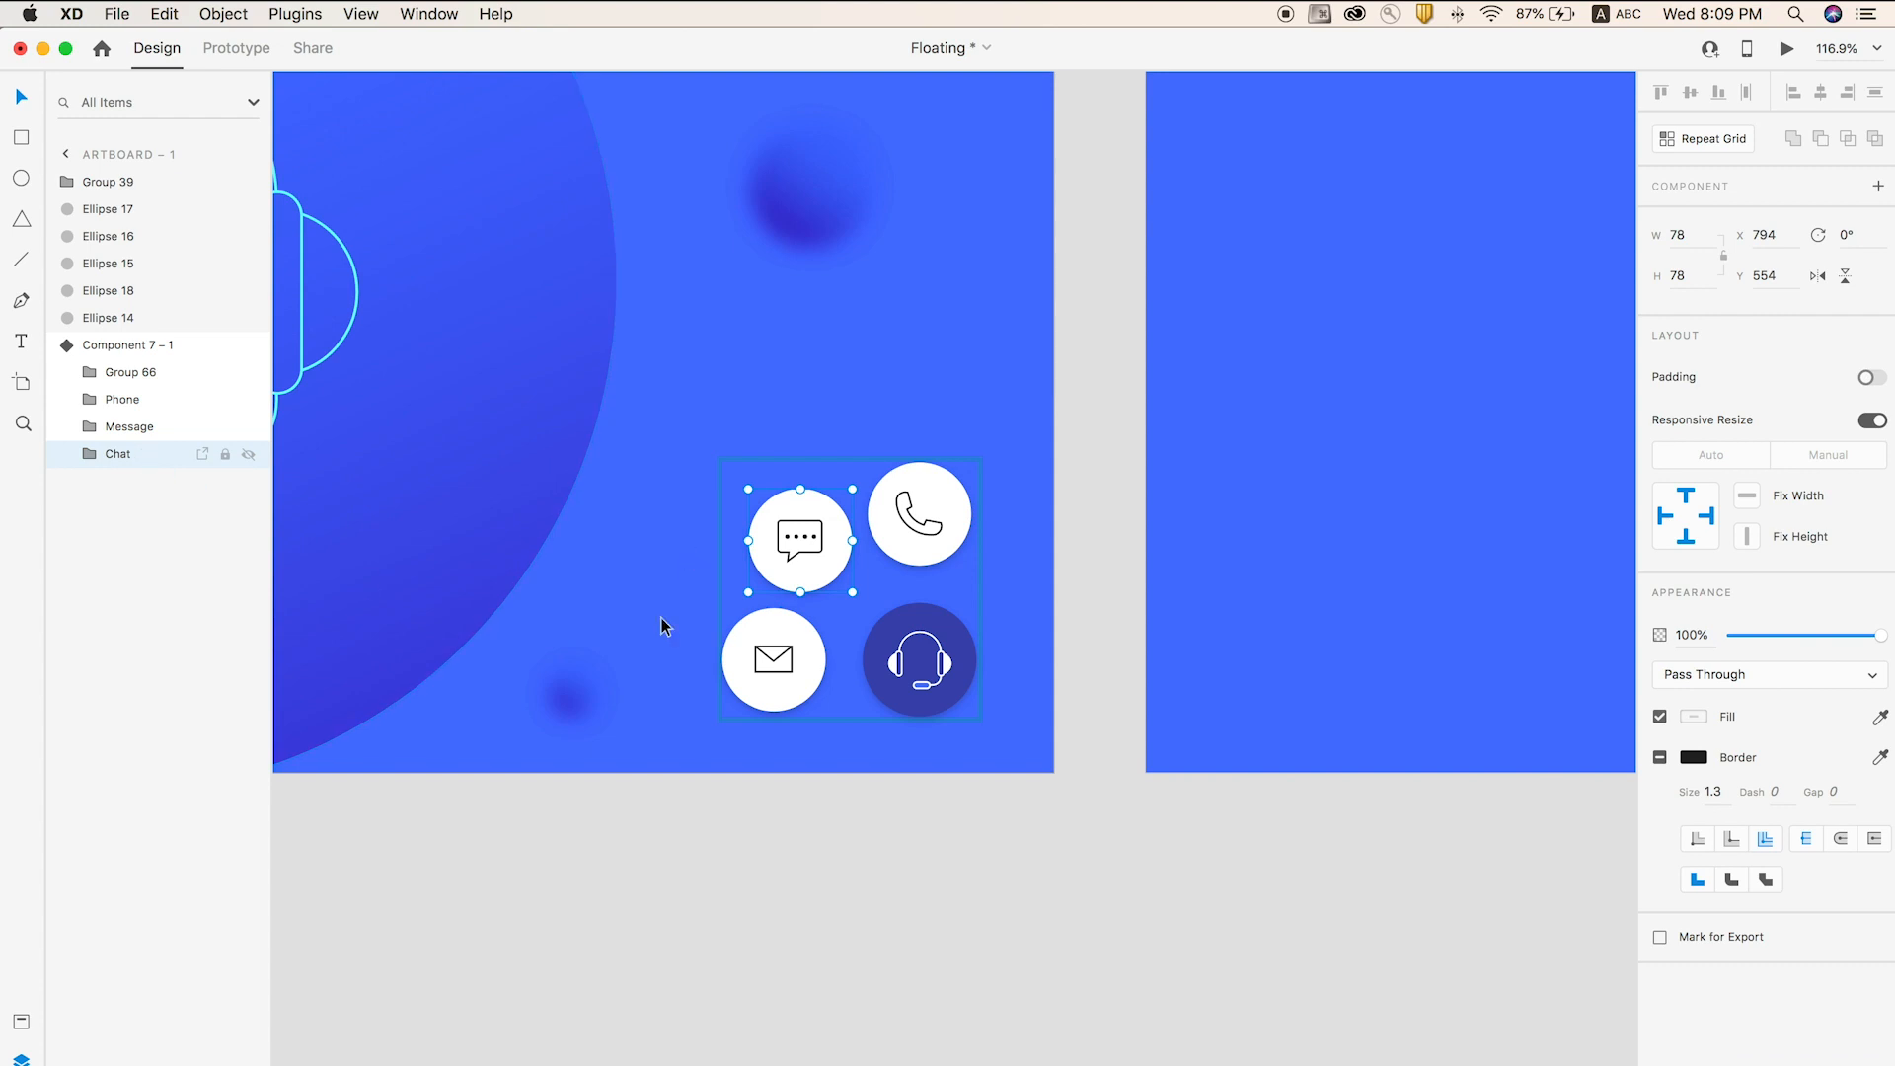
- Fine-tune the hover state spacing: Phone at X 888, Message slightly left and down to X 766, Chat at X 793, Y 557
{"action": "left_click_drag", "start_coordinate": [917, 522], "coordinate": [923, 523]}
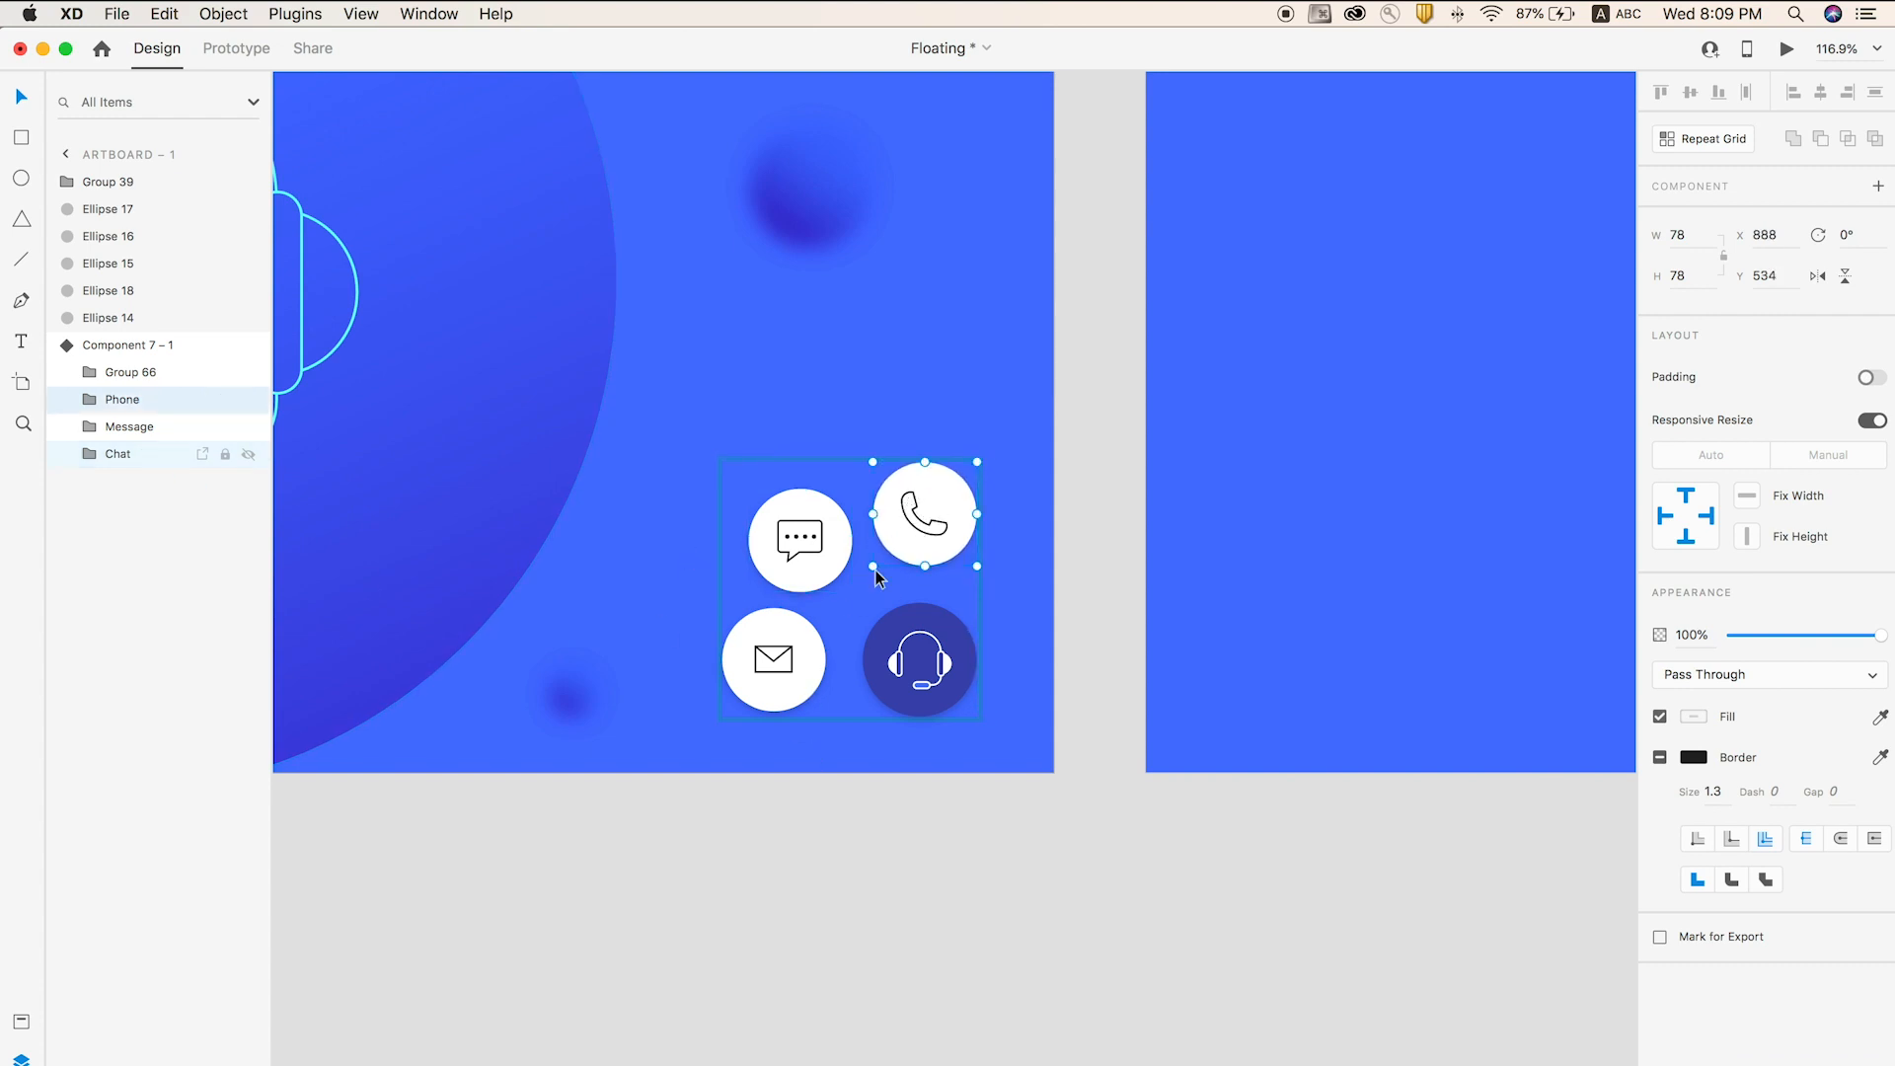
{"action": "left_click", "coordinate": [790, 668]}
{"action": "left_click_drag", "start_coordinate": [789, 668], "coordinate": [764, 681]}
{"action": "mouse_move", "coordinate": [795, 562]}
{"action": "left_mouse_down"}
{"action": "mouse_move", "coordinate": [783, 550]}
{"action": "mouse_move", "coordinate": [803, 566]}
{"action": "left_mouse_up"}
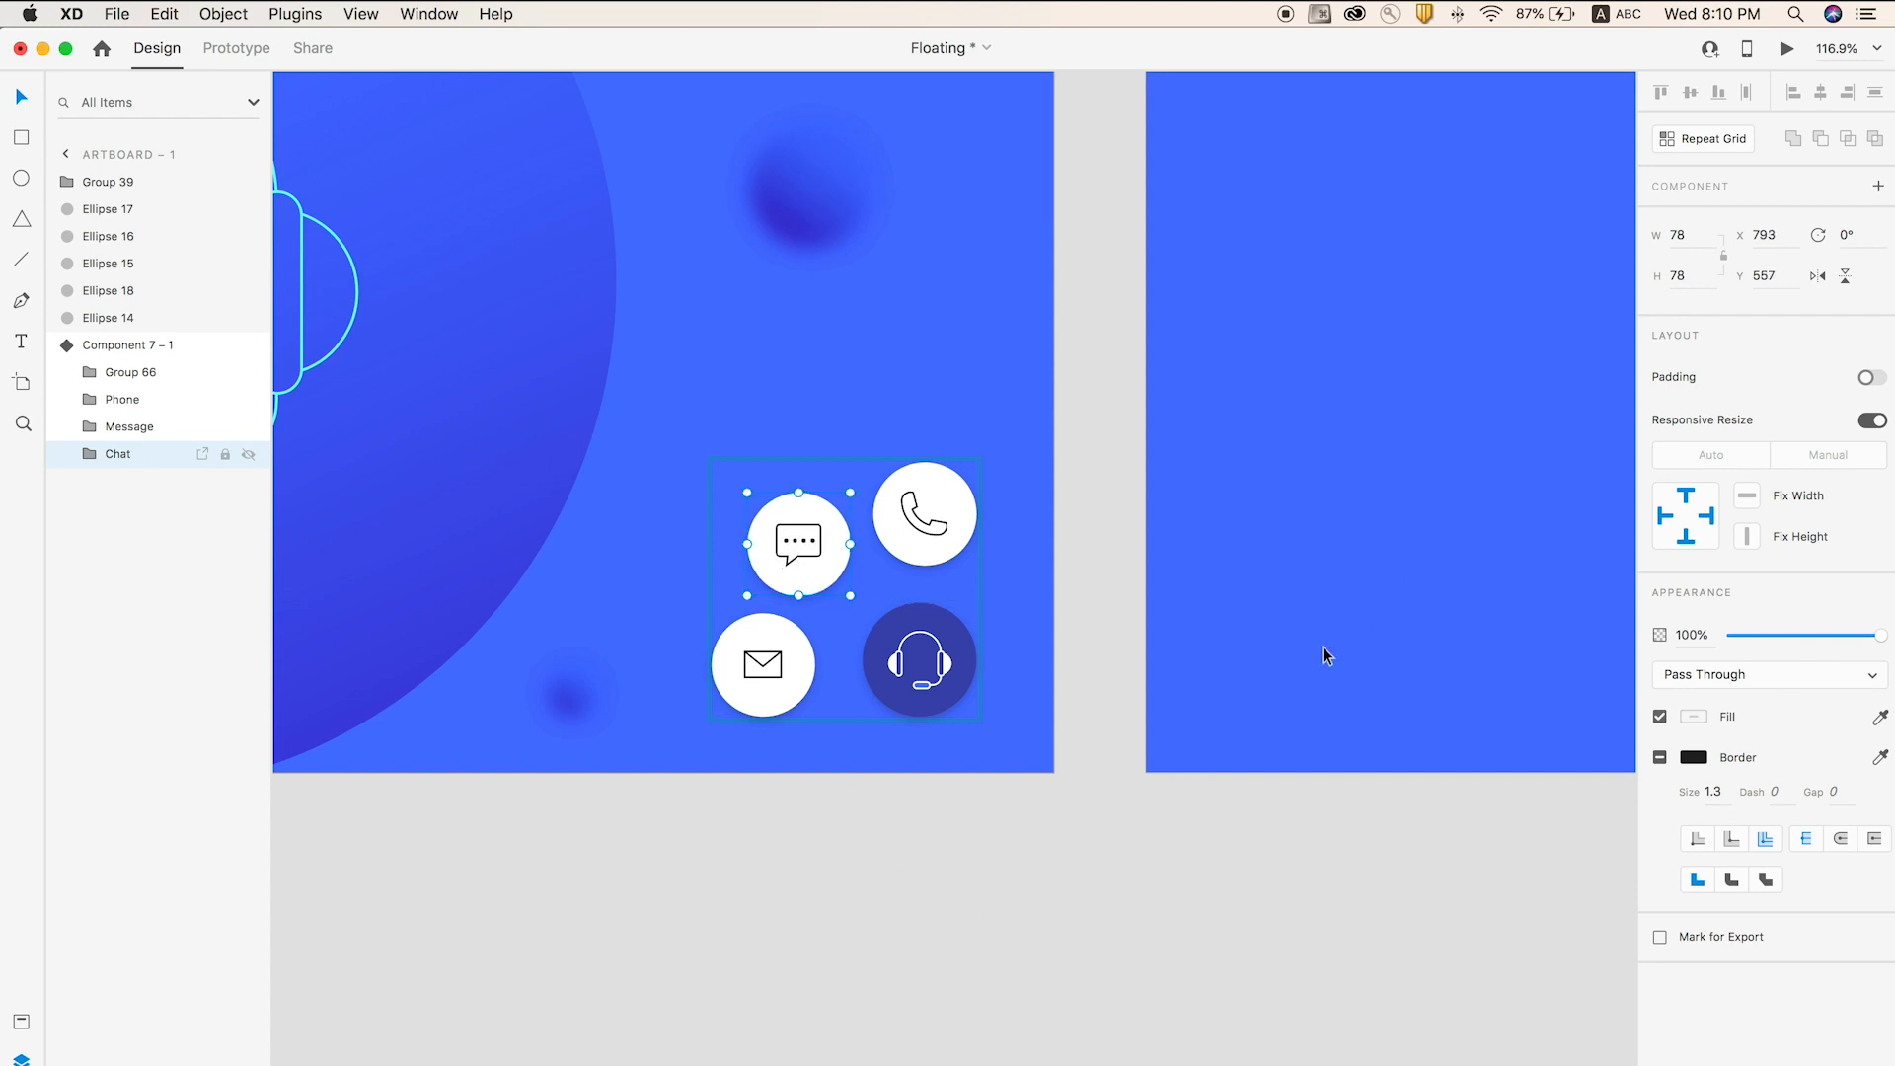
{"action": "left_click", "coordinate": [1043, 973]}
- Switch the button component back to its Default State after comparing it with the Hover State
{"action": "left_click", "coordinate": [931, 535]}
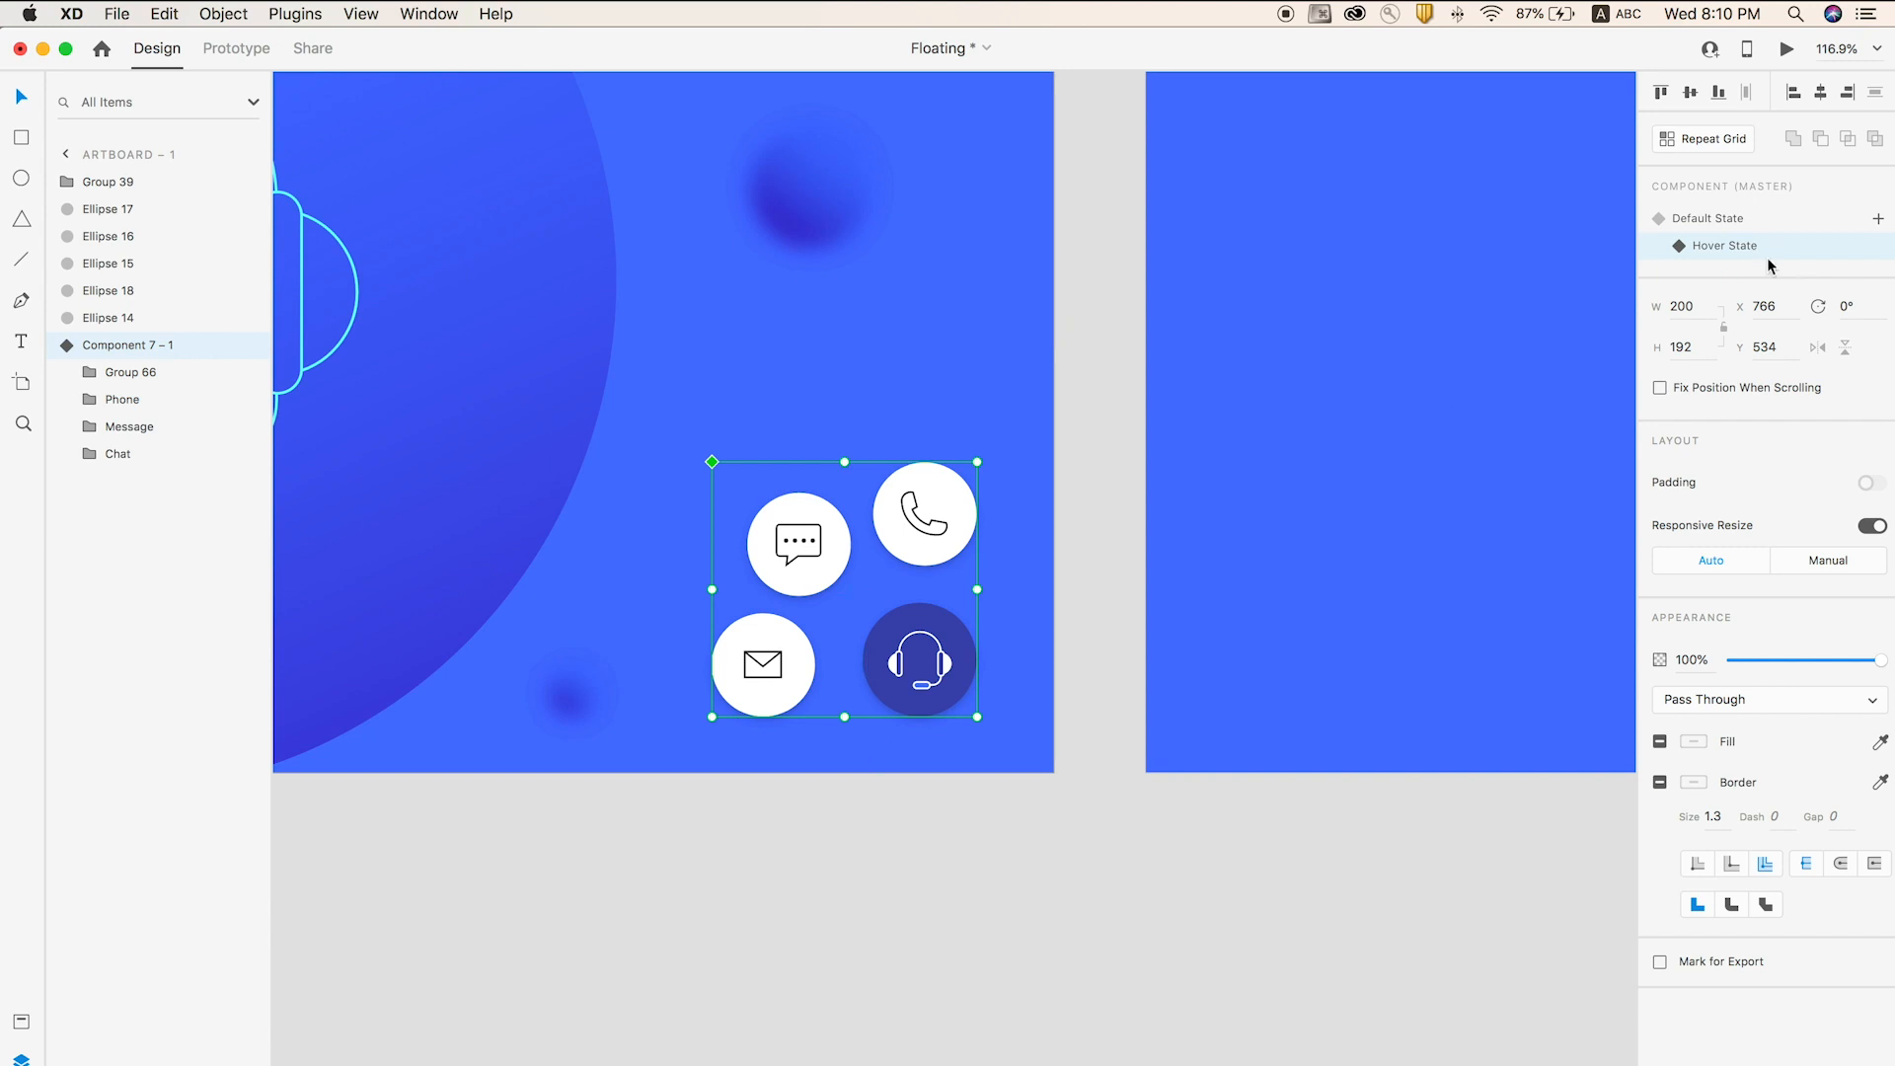
{"action": "left_click", "coordinate": [1711, 218]}
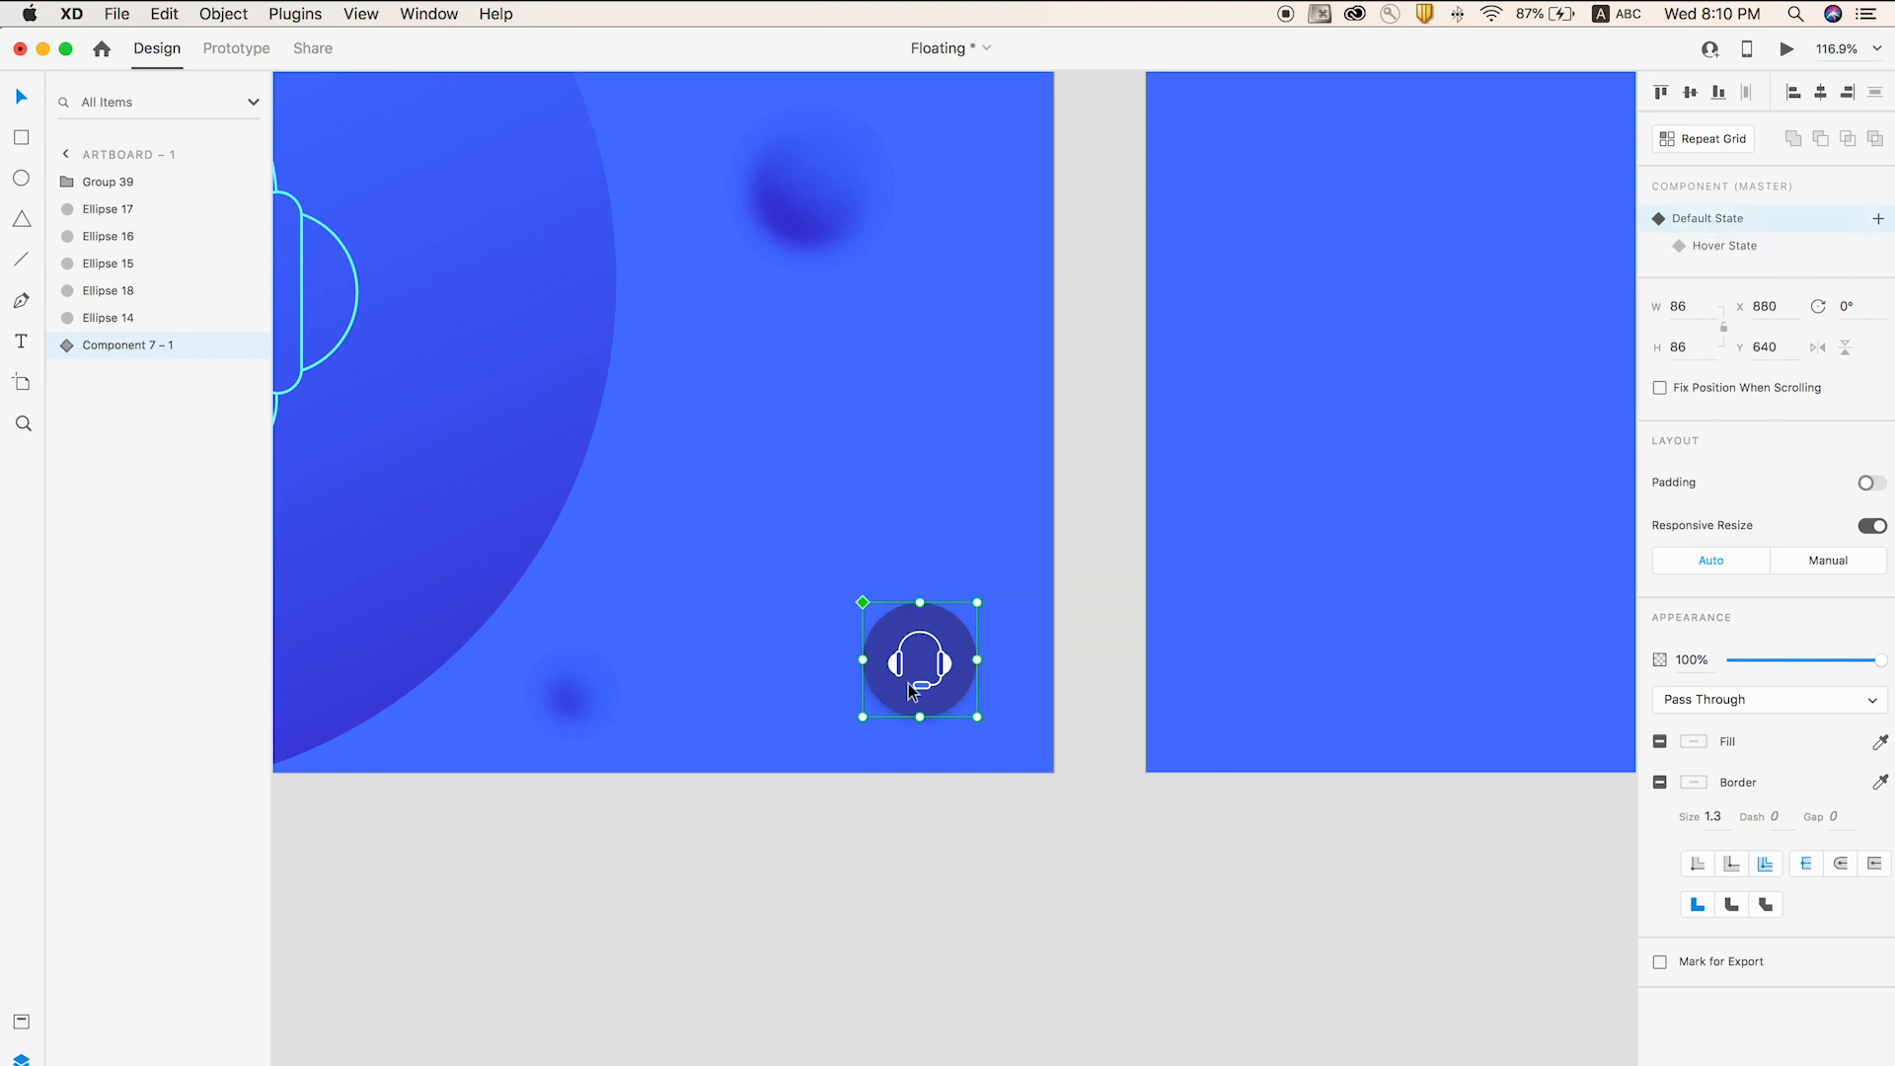
{"action": "left_click", "coordinate": [1706, 251]}
{"action": "left_click", "coordinate": [1709, 218]}
- Preview Artboard – 1, test the headset button's hover effect, and close the preview
{"action": "scroll", "coordinate": [941, 903], "scroll_direction": "down", "scroll_amount": 6}
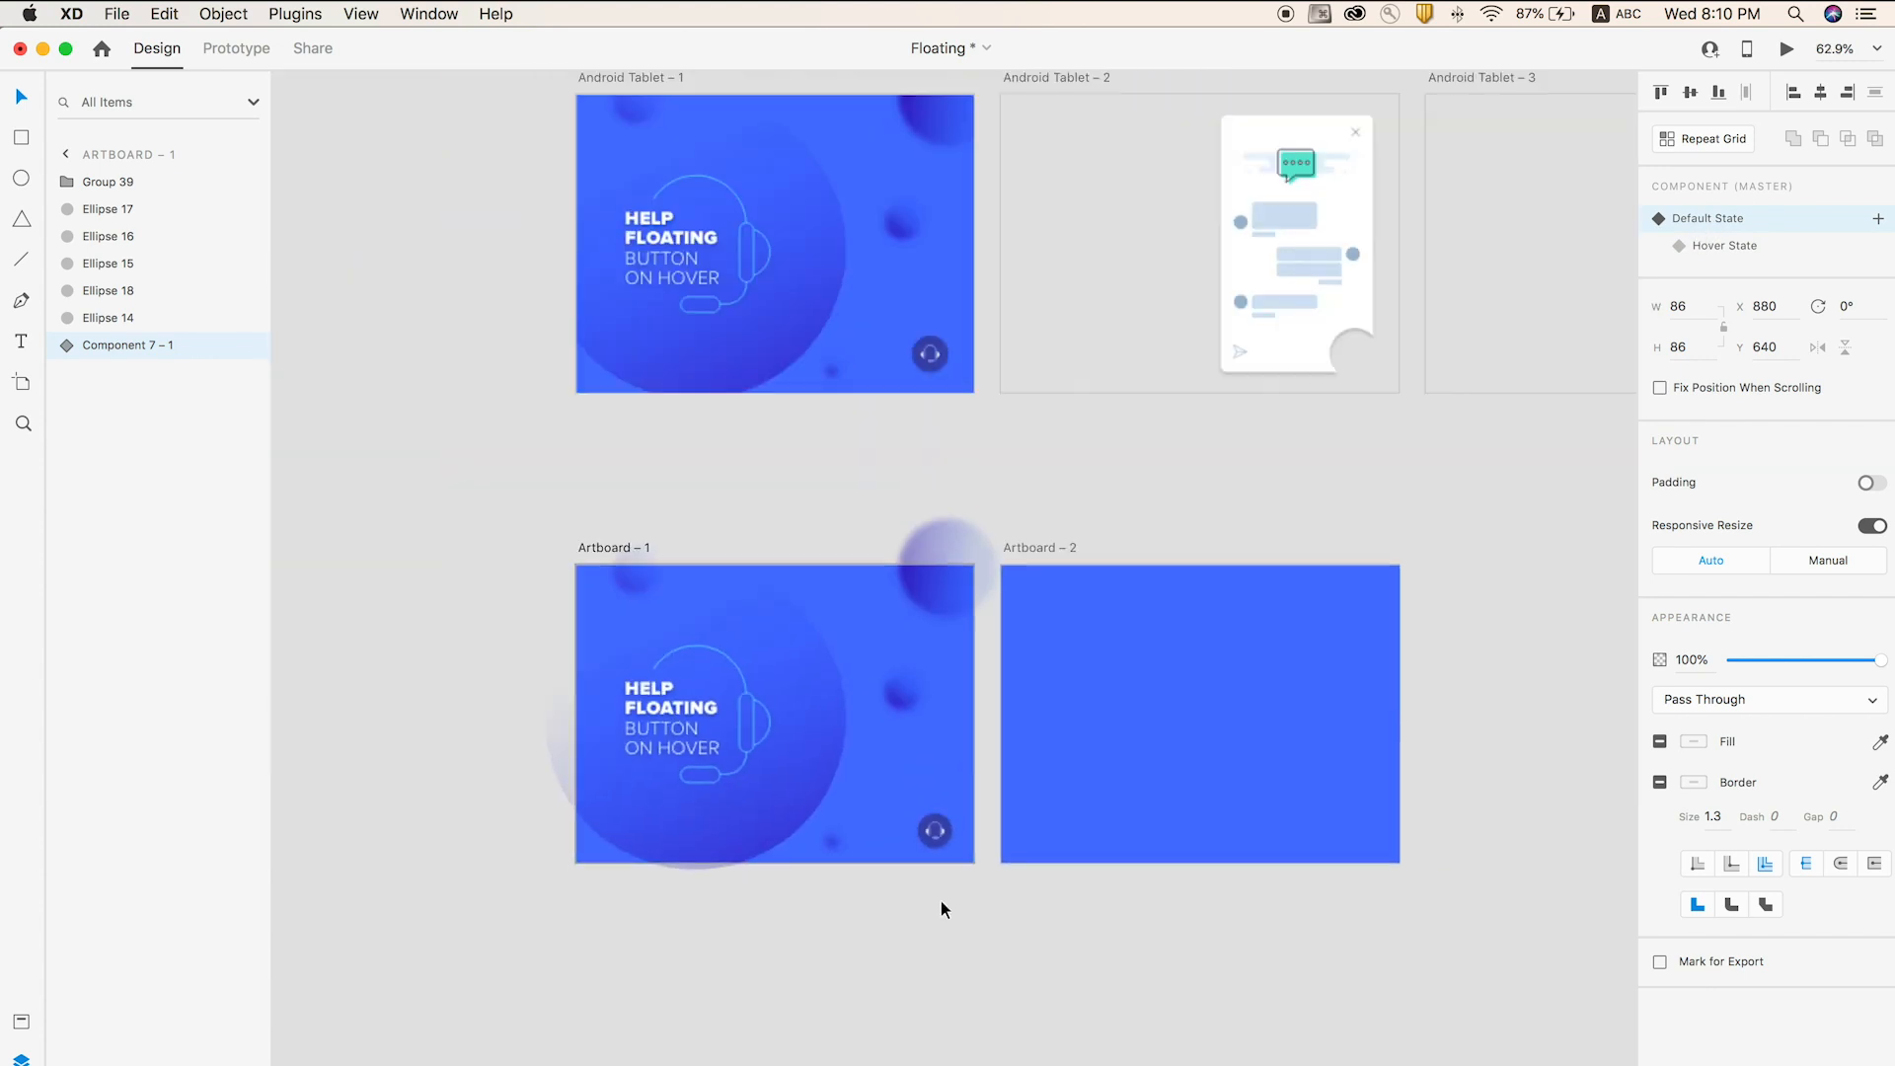
{"action": "scroll", "coordinate": [786, 600], "scroll_direction": "up", "scroll_amount": 3}
{"action": "key", "text": "space"}
{"action": "left_click_drag", "start_coordinate": [826, 702], "coordinate": [742, 482]}
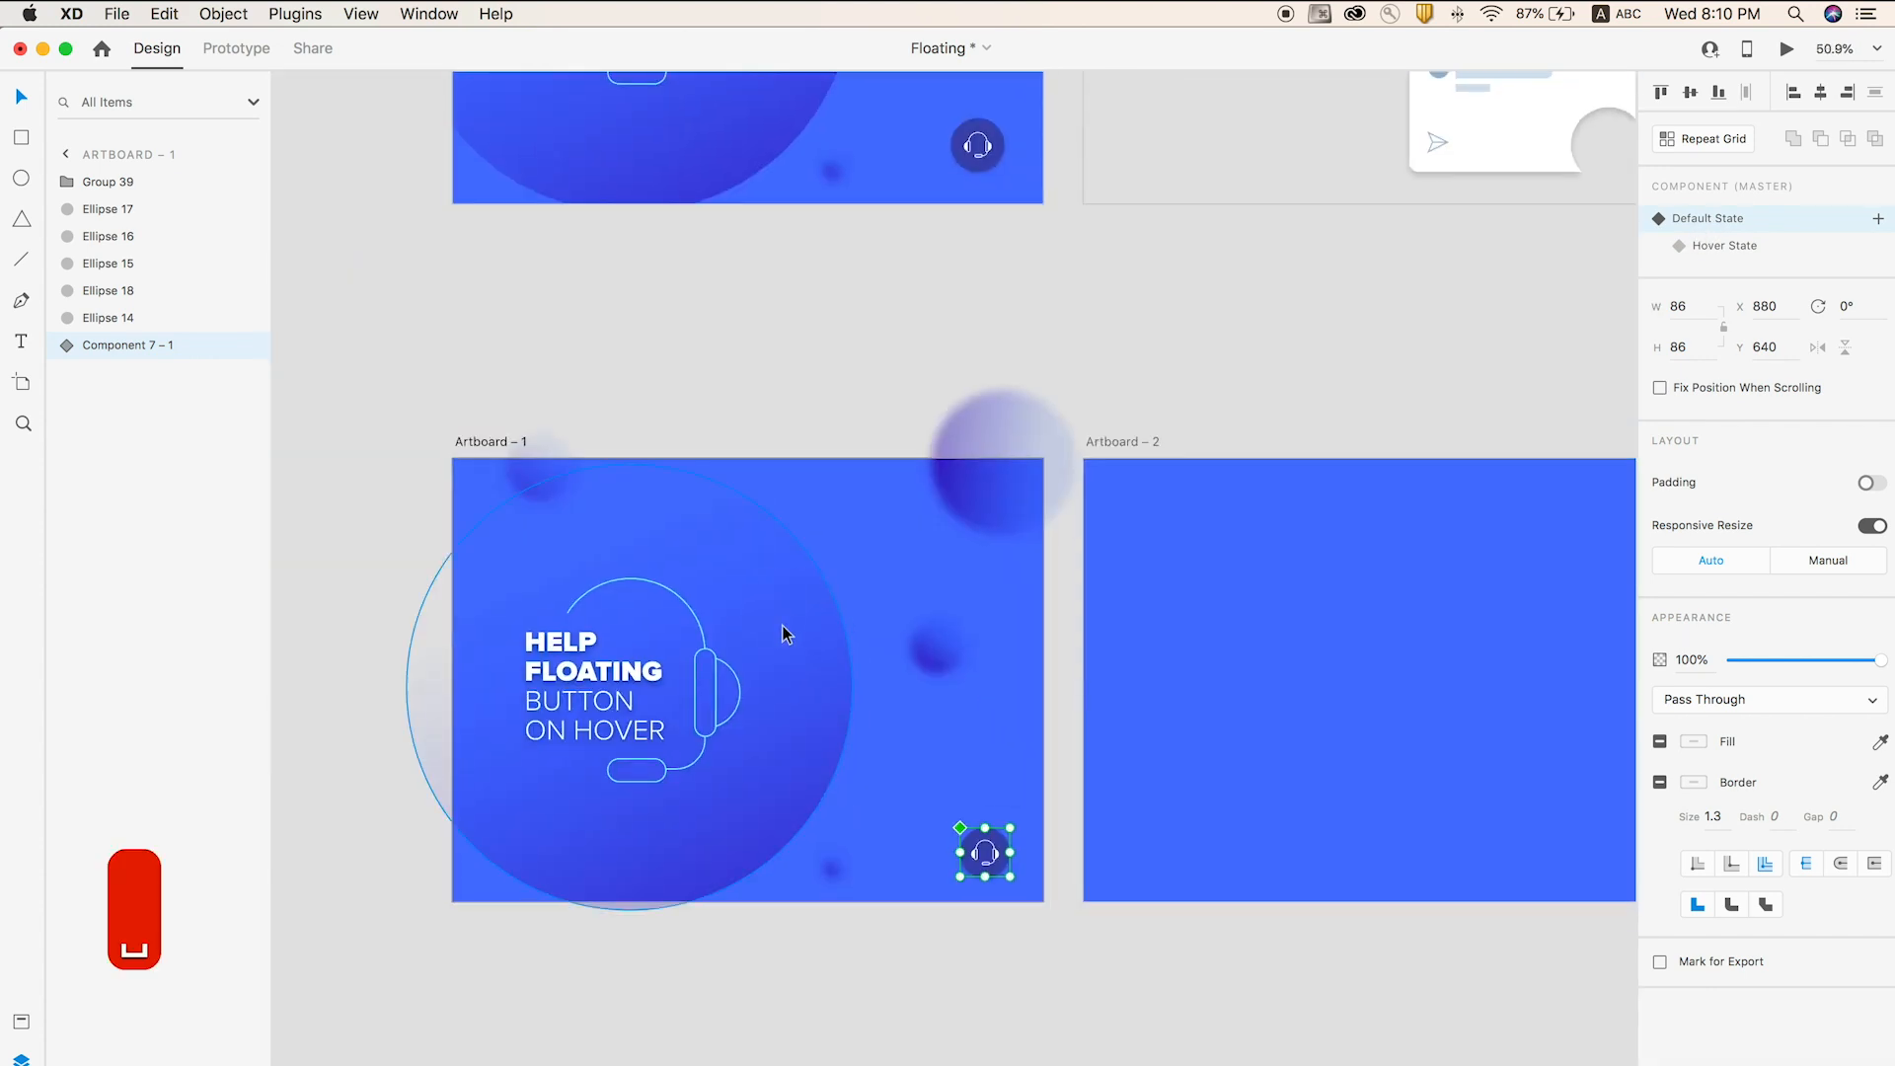
{"action": "scroll", "coordinate": [780, 654], "scroll_direction": "up", "scroll_amount": 2}
{"action": "left_click", "coordinate": [458, 412]}
{"action": "left_click", "coordinate": [442, 404]}
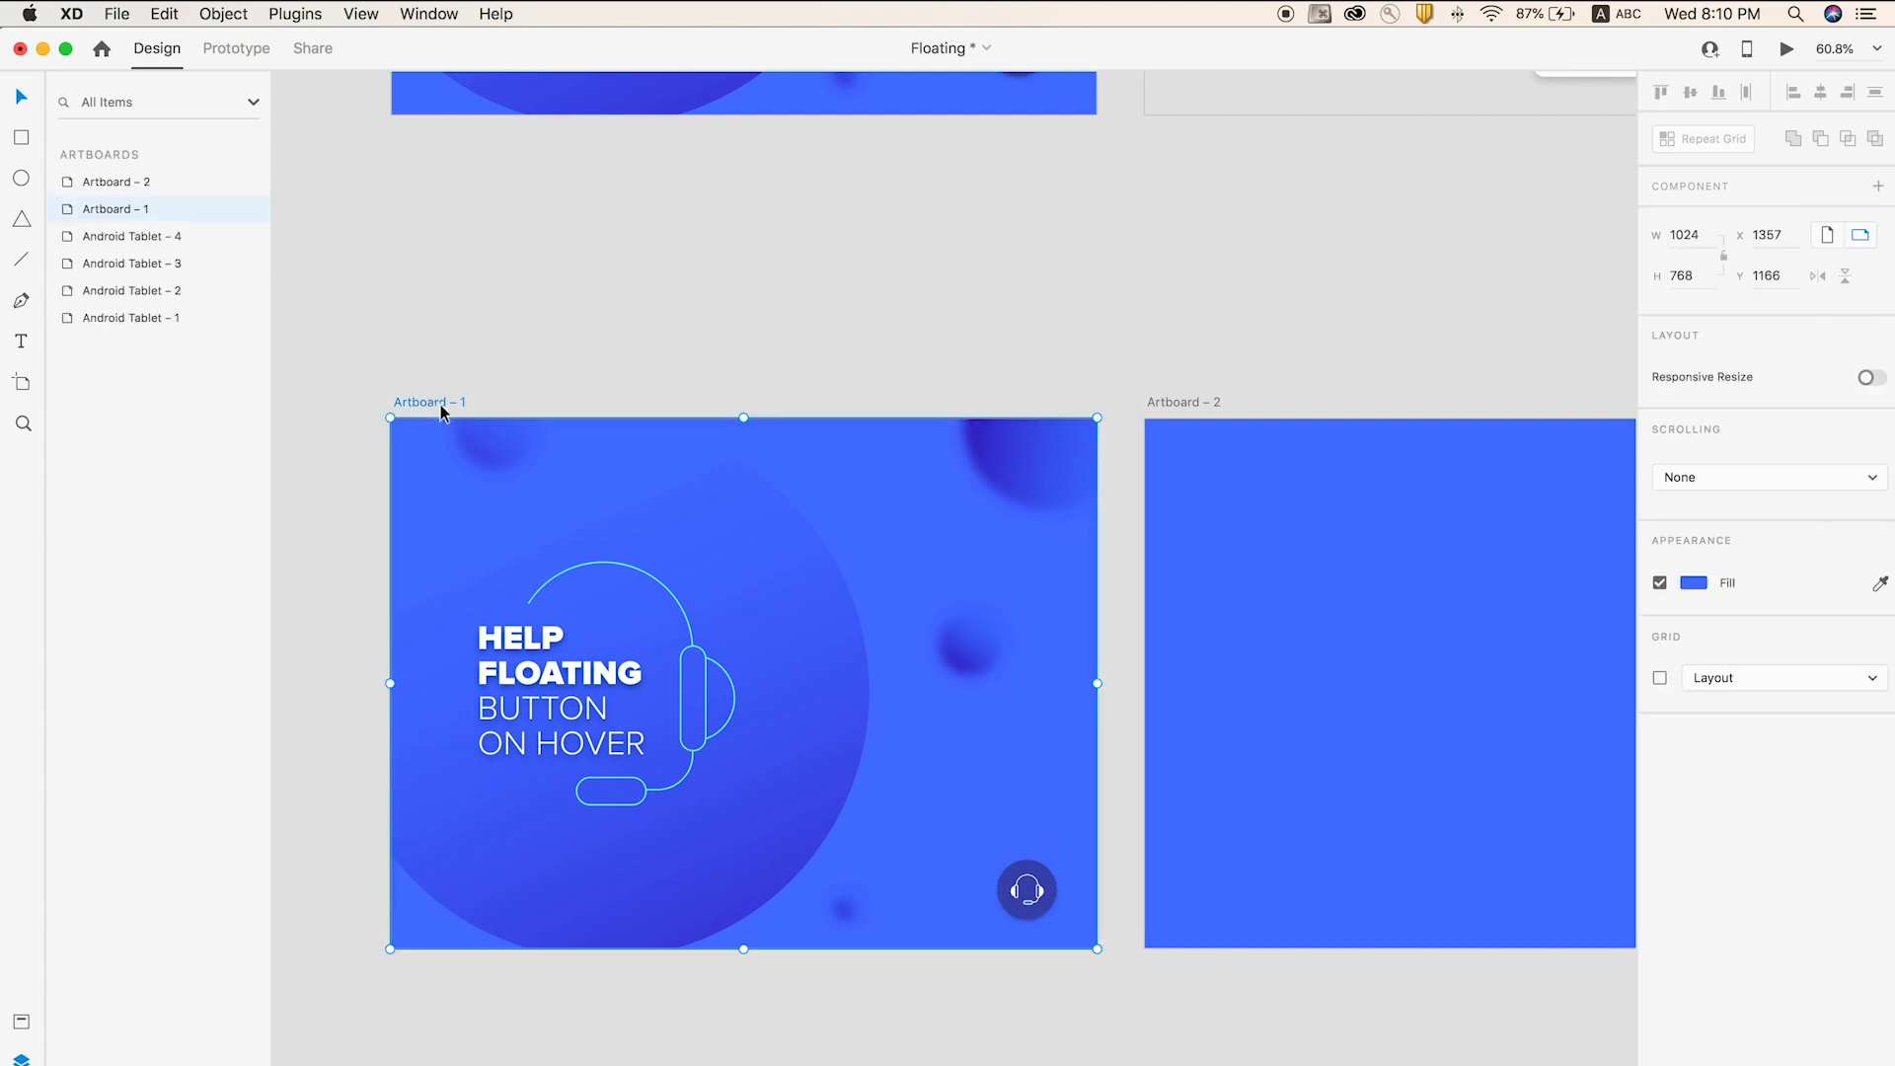
{"action": "key", "text": "super+Return"}
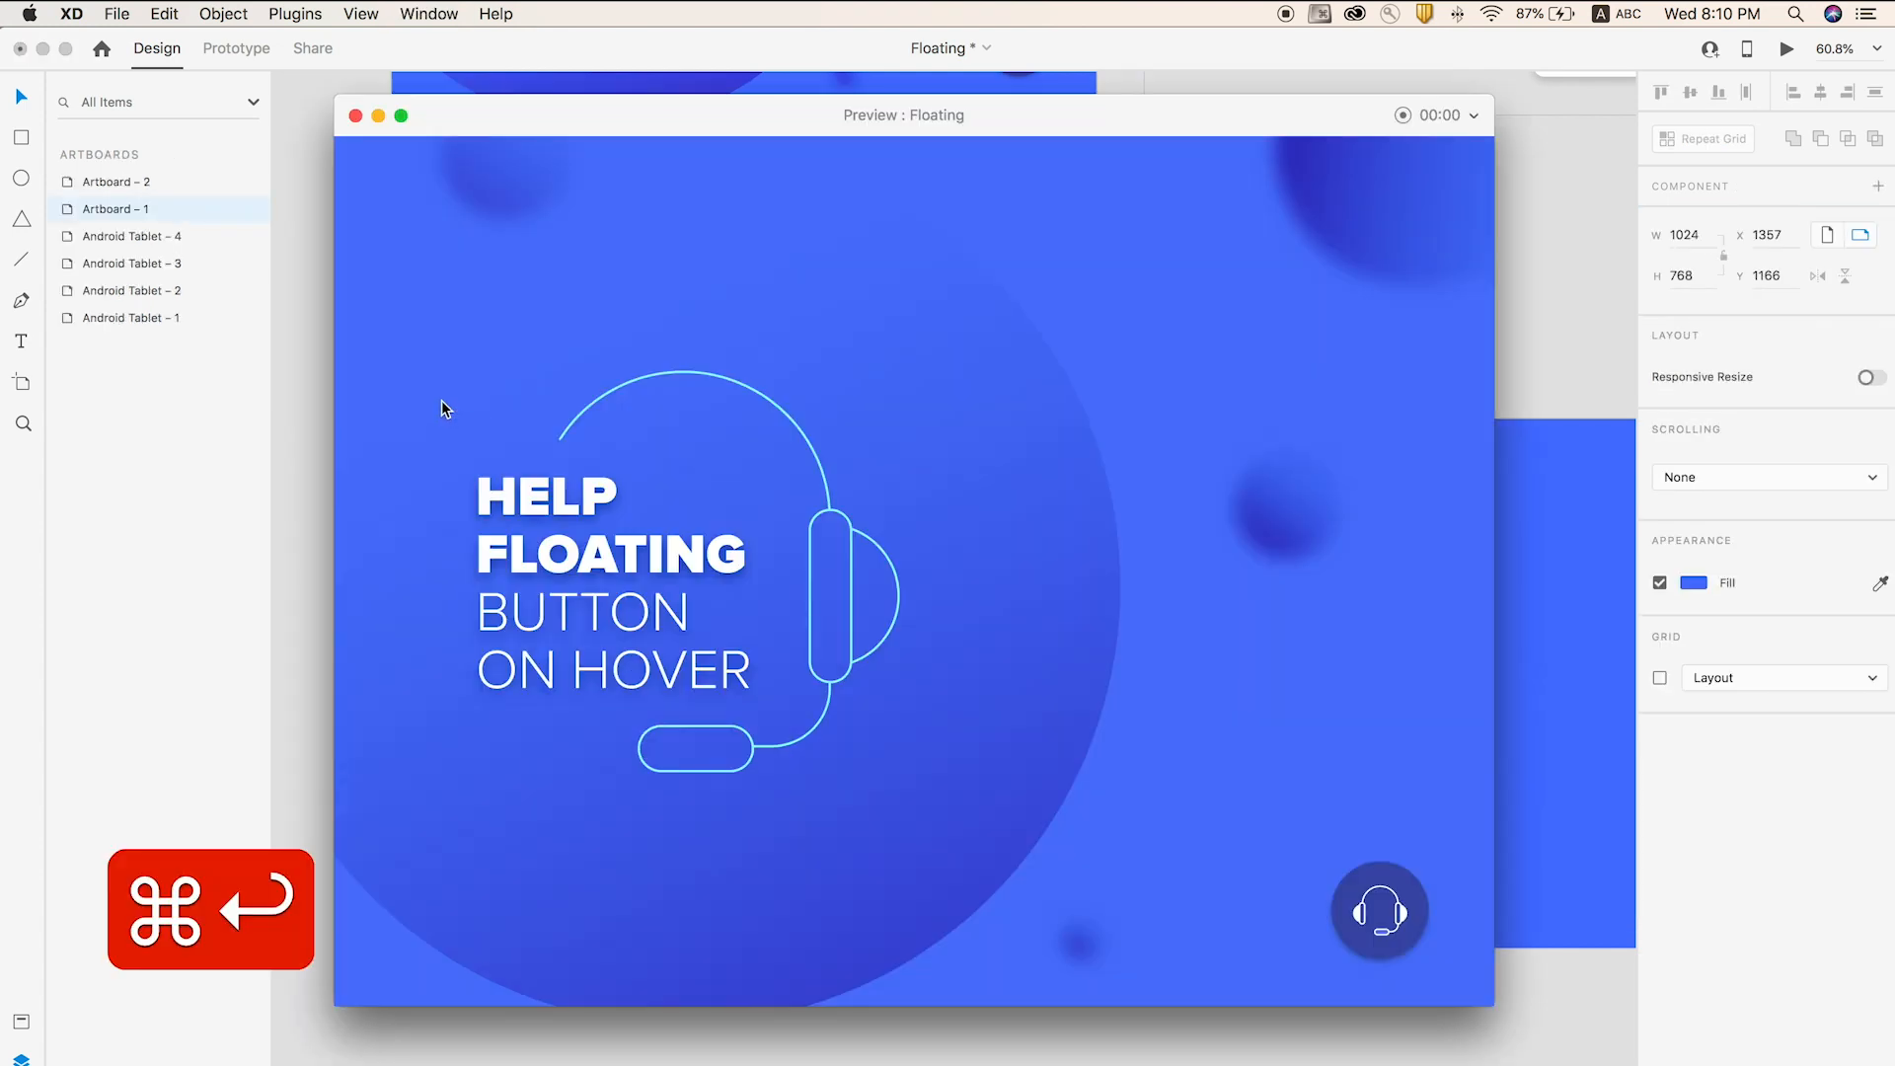
{"action": "mouse_move", "coordinate": [1380, 902]}
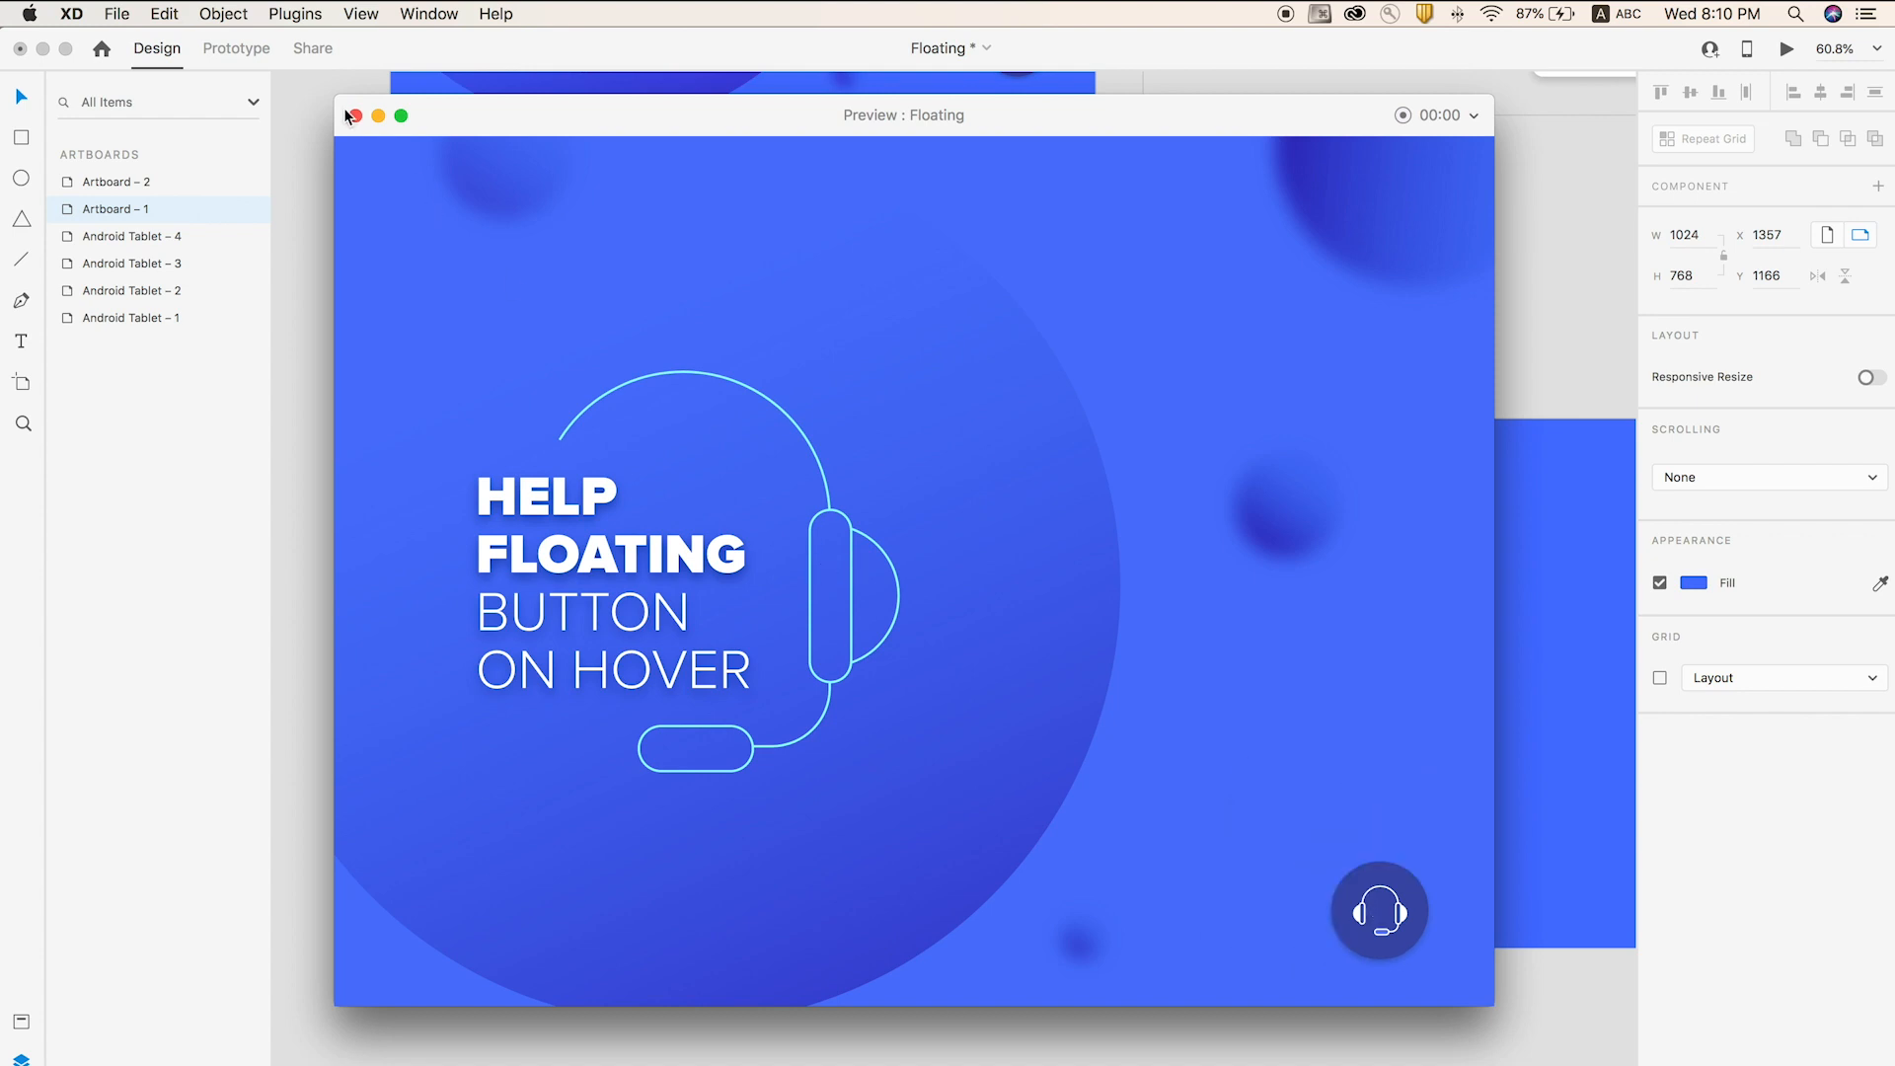
{"action": "left_click", "coordinate": [350, 117]}
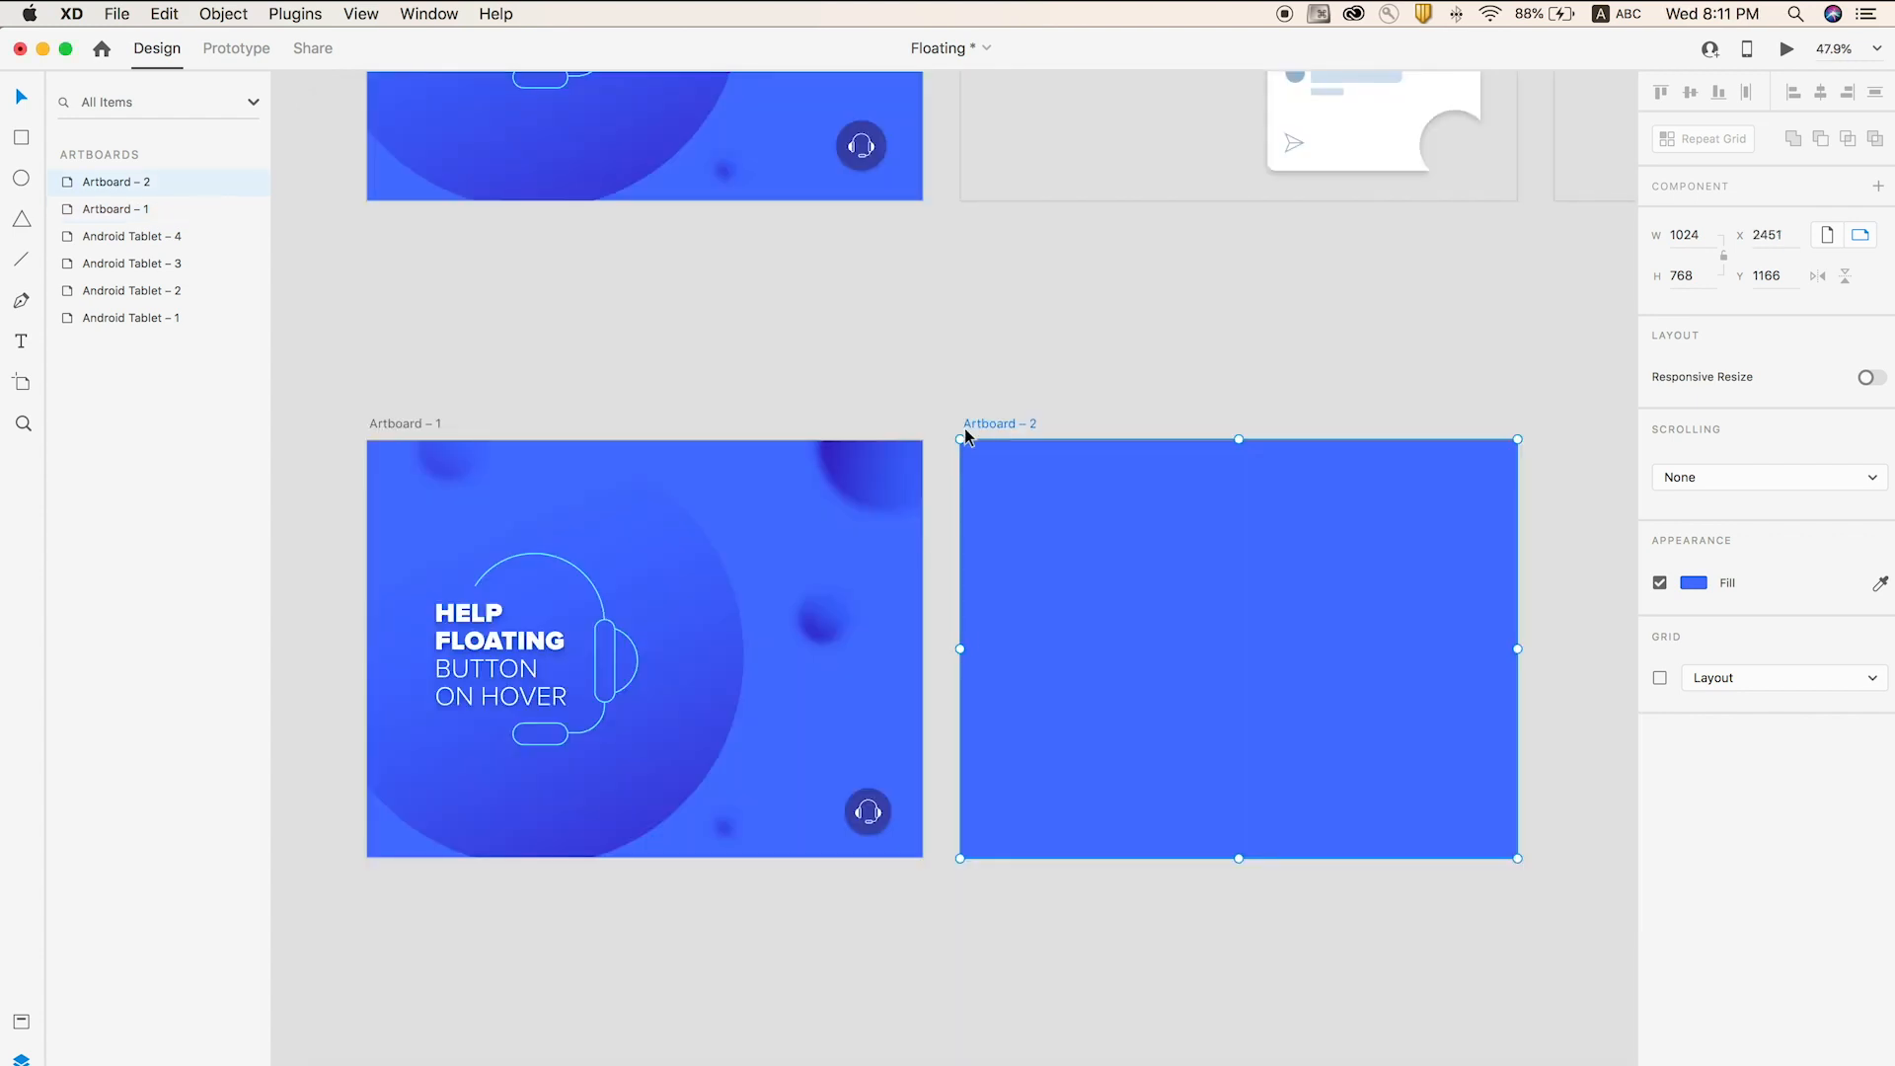
- Delete the empty Artboard – 2 and duplicate Artboard – 1 in its place
{"action": "left_click", "coordinate": [1087, 1024]}
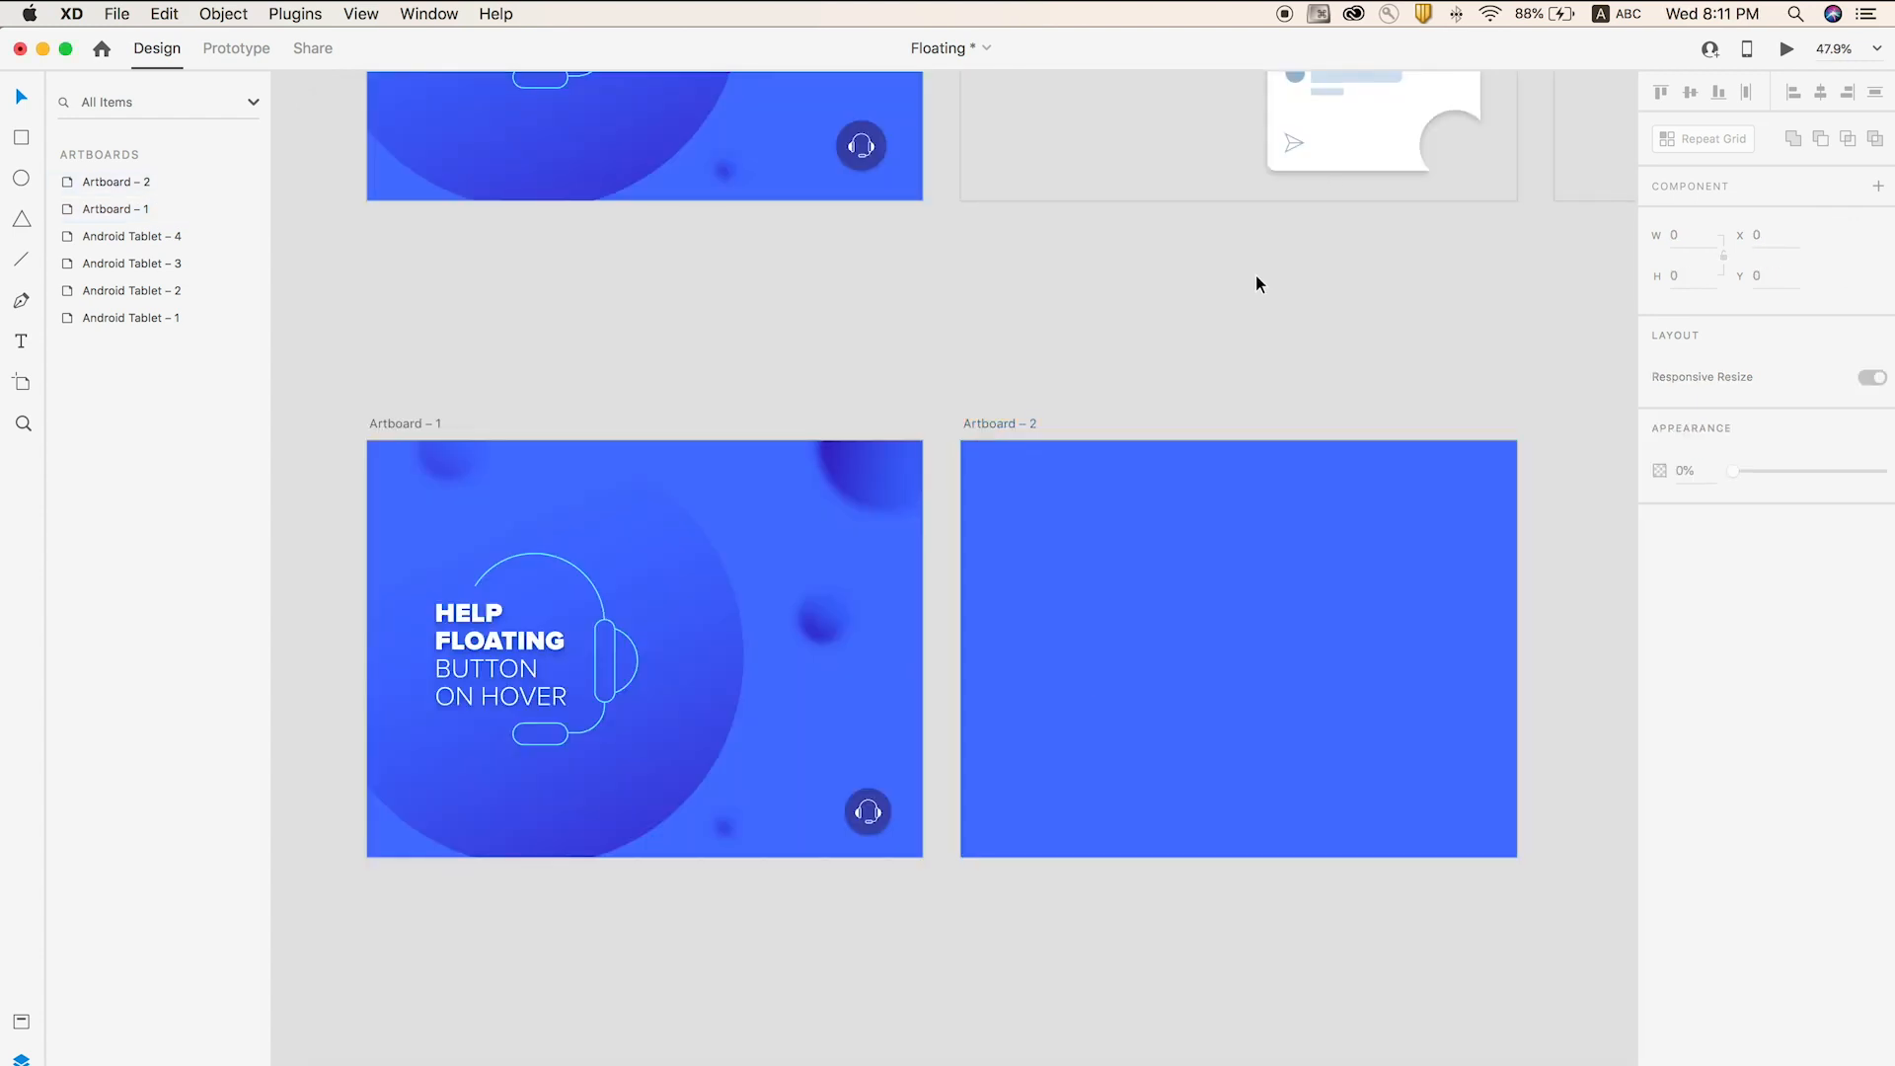
{"action": "left_click_drag", "start_coordinate": [1243, 306], "coordinate": [1205, 356]}
{"action": "left_click", "coordinate": [975, 477]}
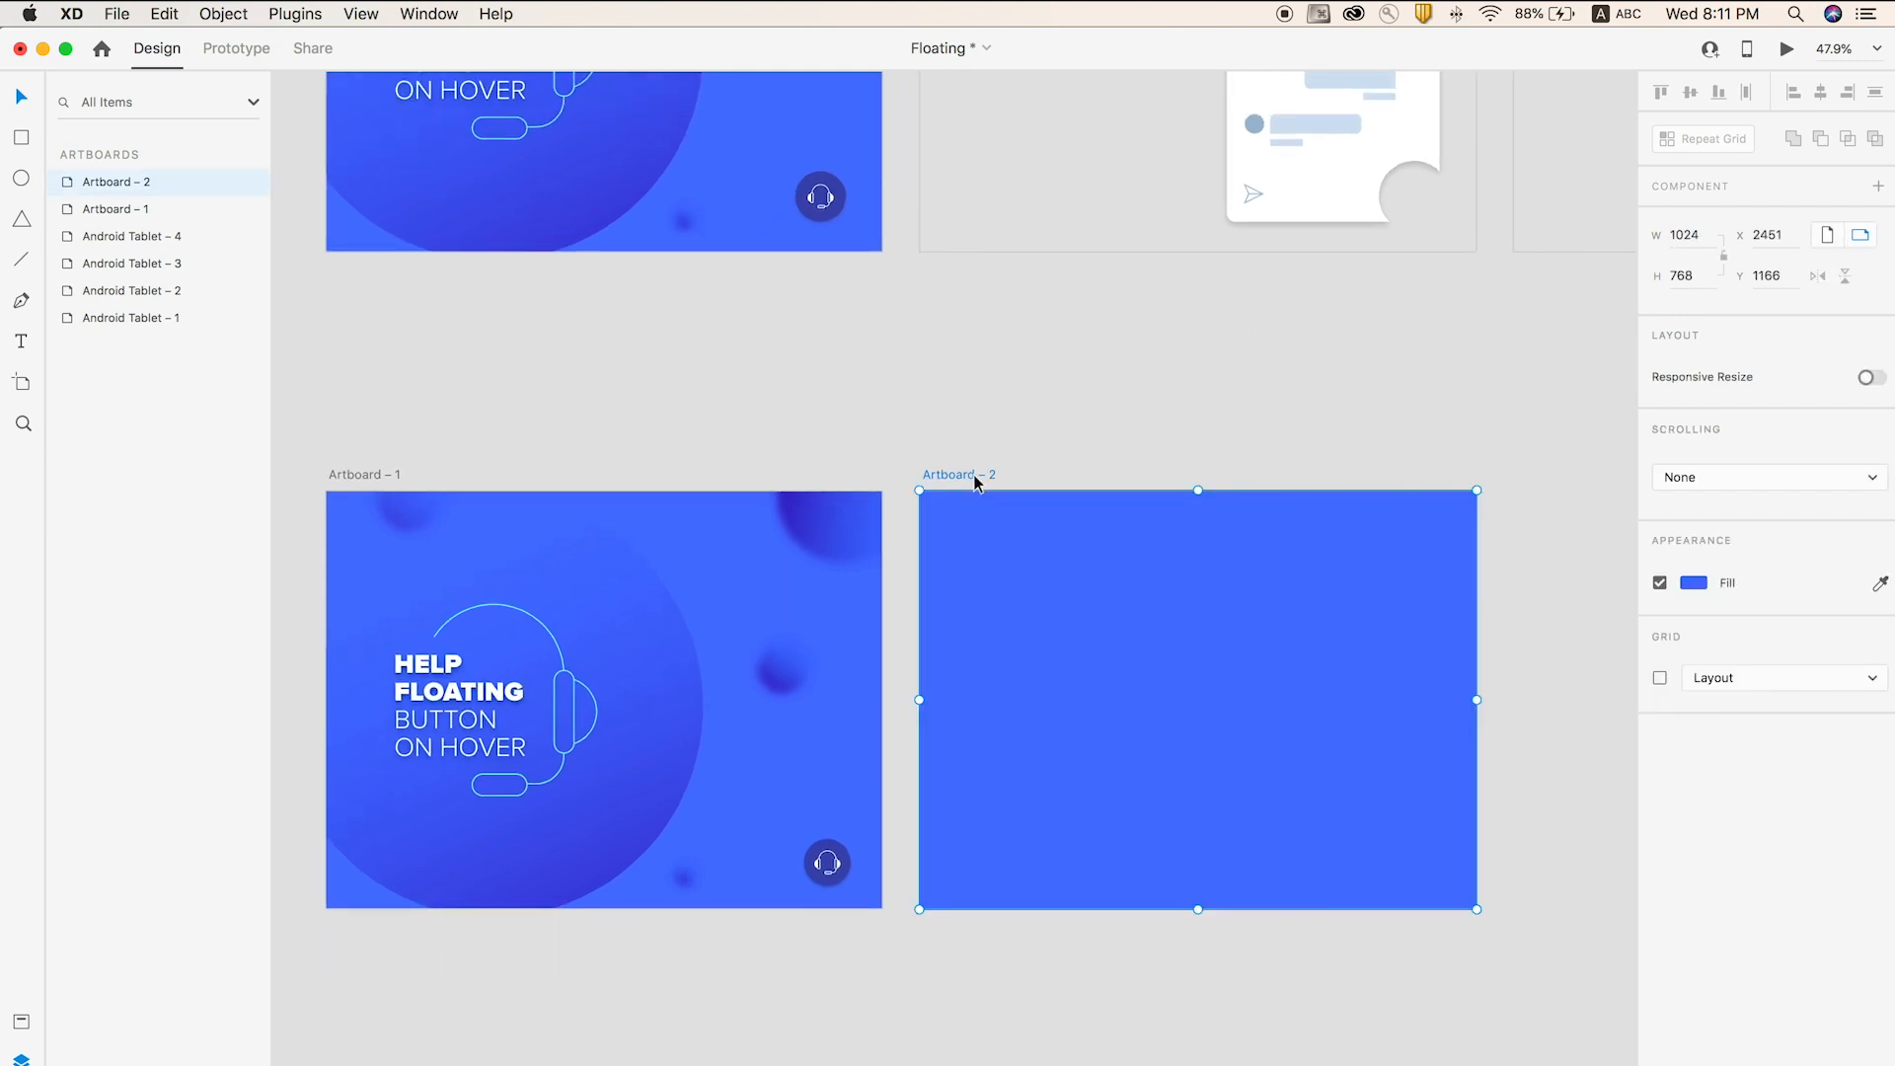
{"action": "key", "text": "Delete"}
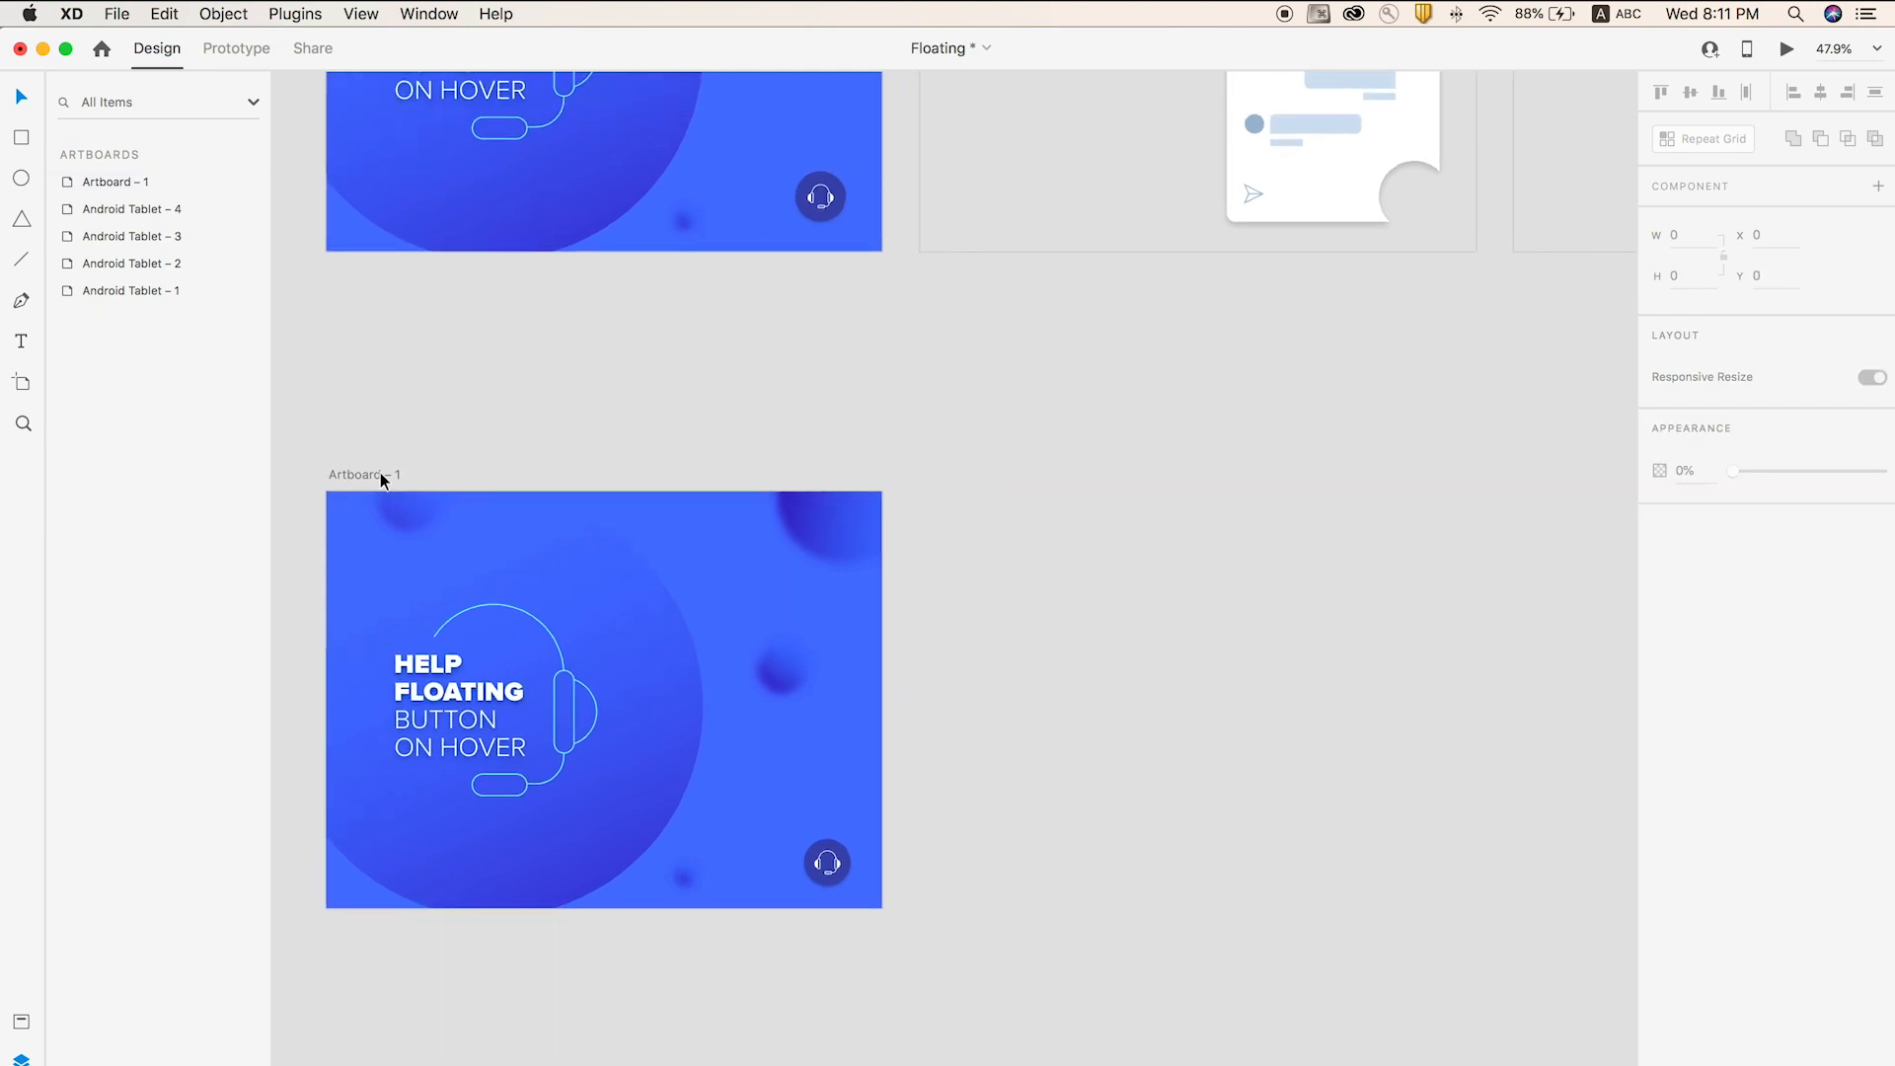
{"action": "left_click", "coordinate": [342, 478]}
{"action": "key", "text": "super+d"}
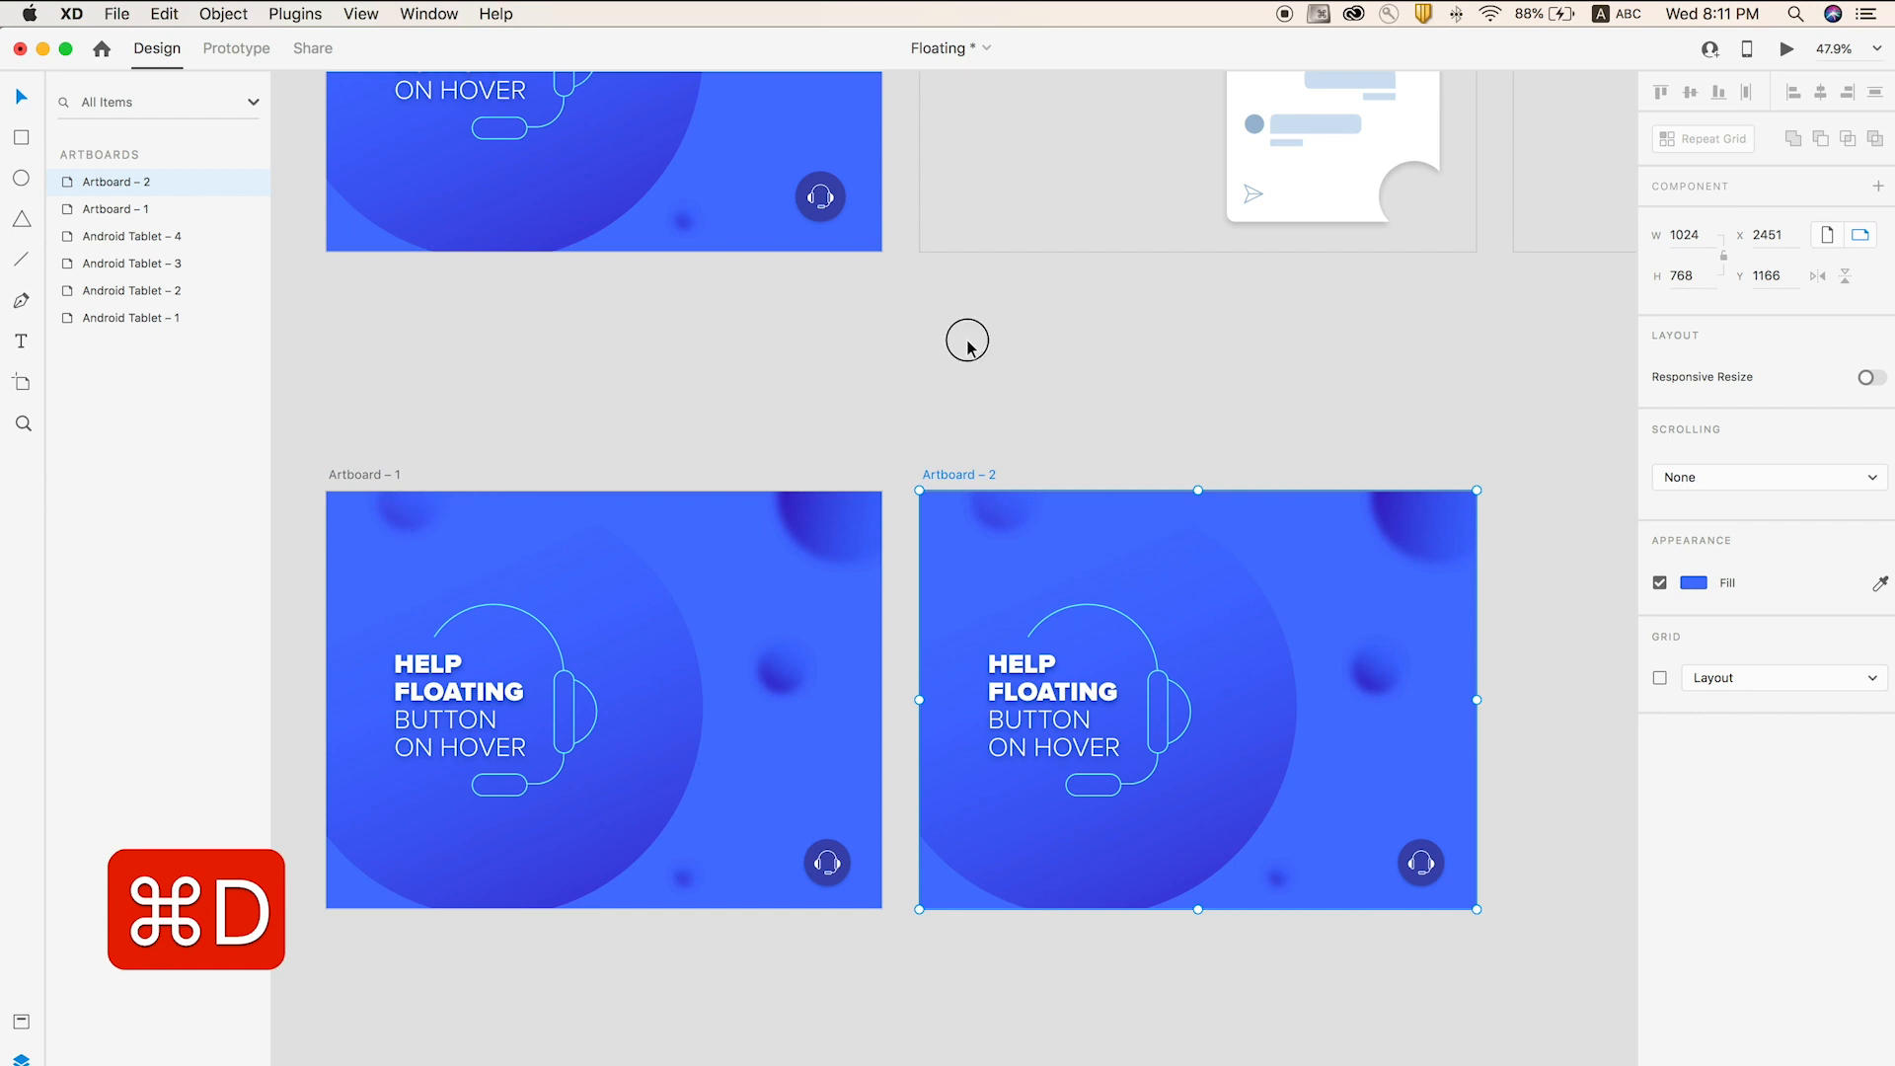
- Delete the title group and all decorative ellipses from the duplicated artboard, keeping only the button component
{"action": "left_click_drag", "start_coordinate": [913, 435], "coordinate": [1311, 927]}
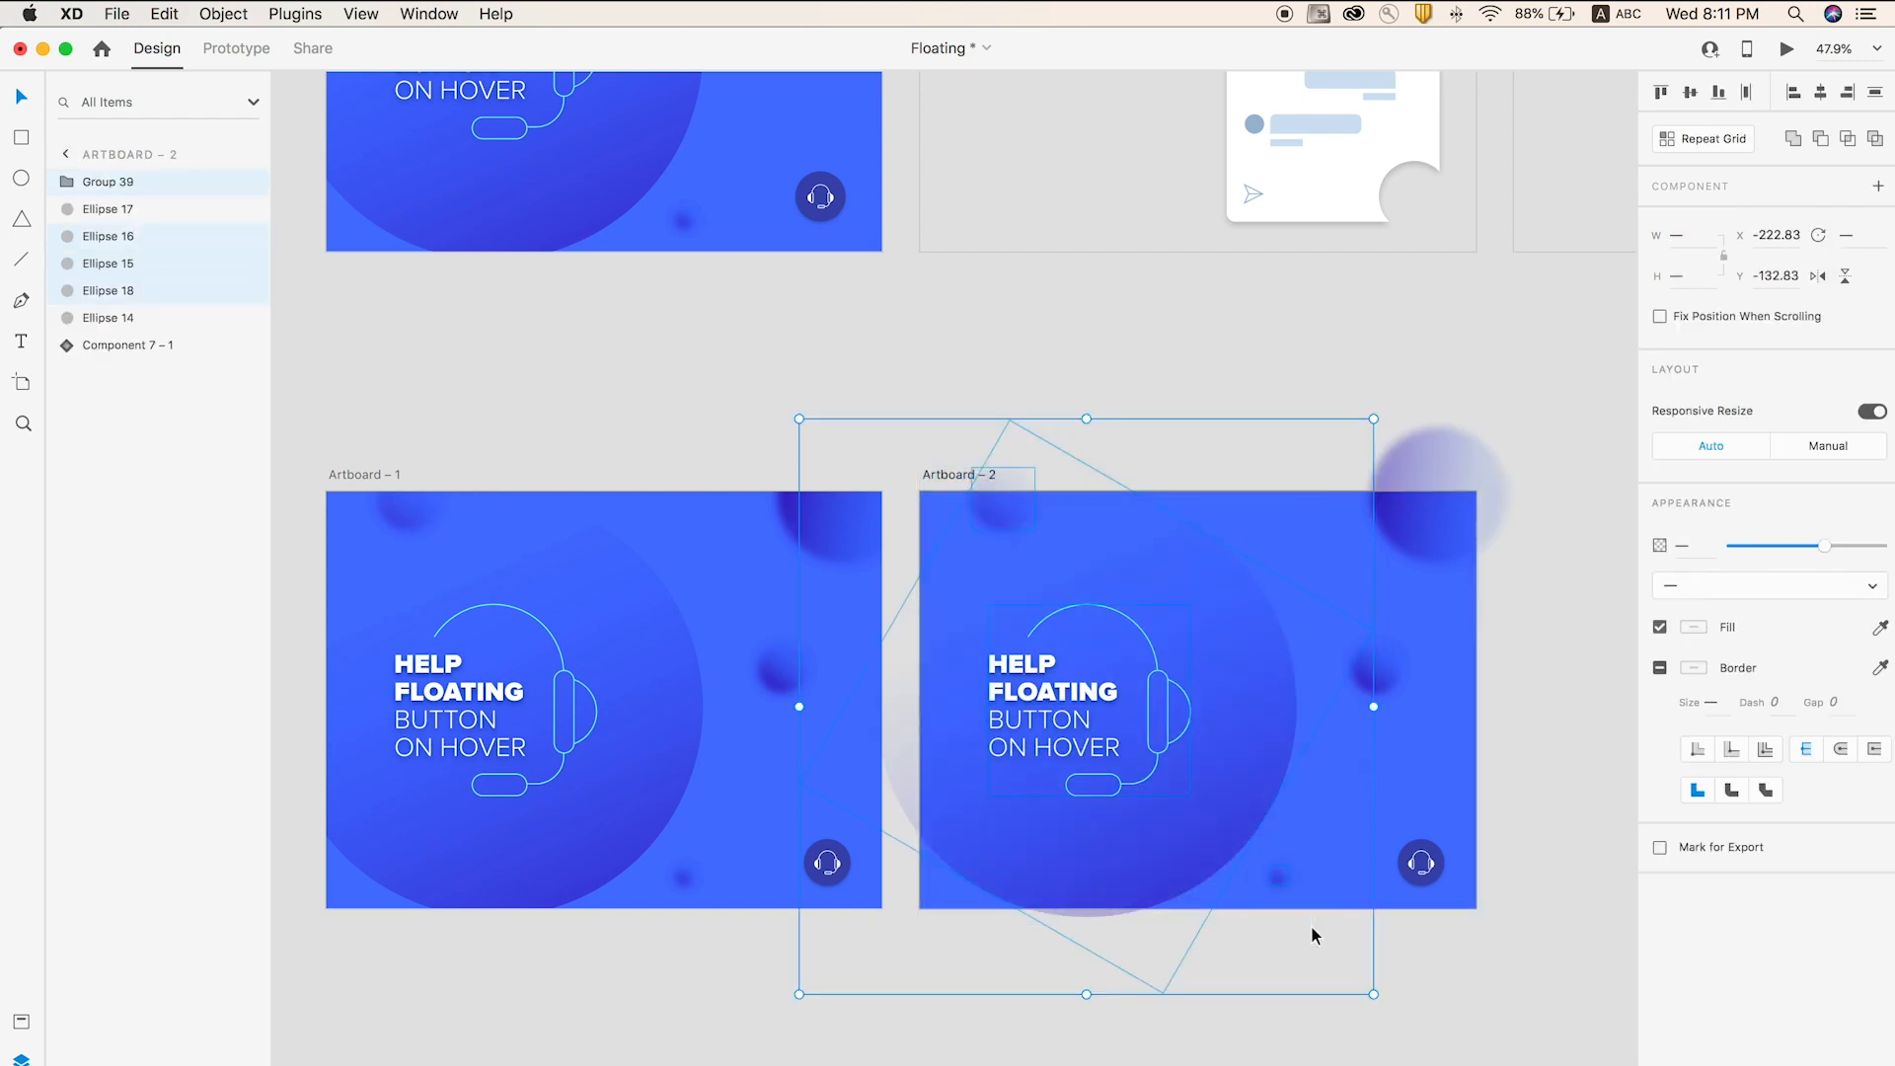
{"action": "key", "text": "BackSpace"}
{"action": "left_click_drag", "start_coordinate": [1214, 423], "coordinate": [1472, 791]}
{"action": "key", "text": "BackSpace"}
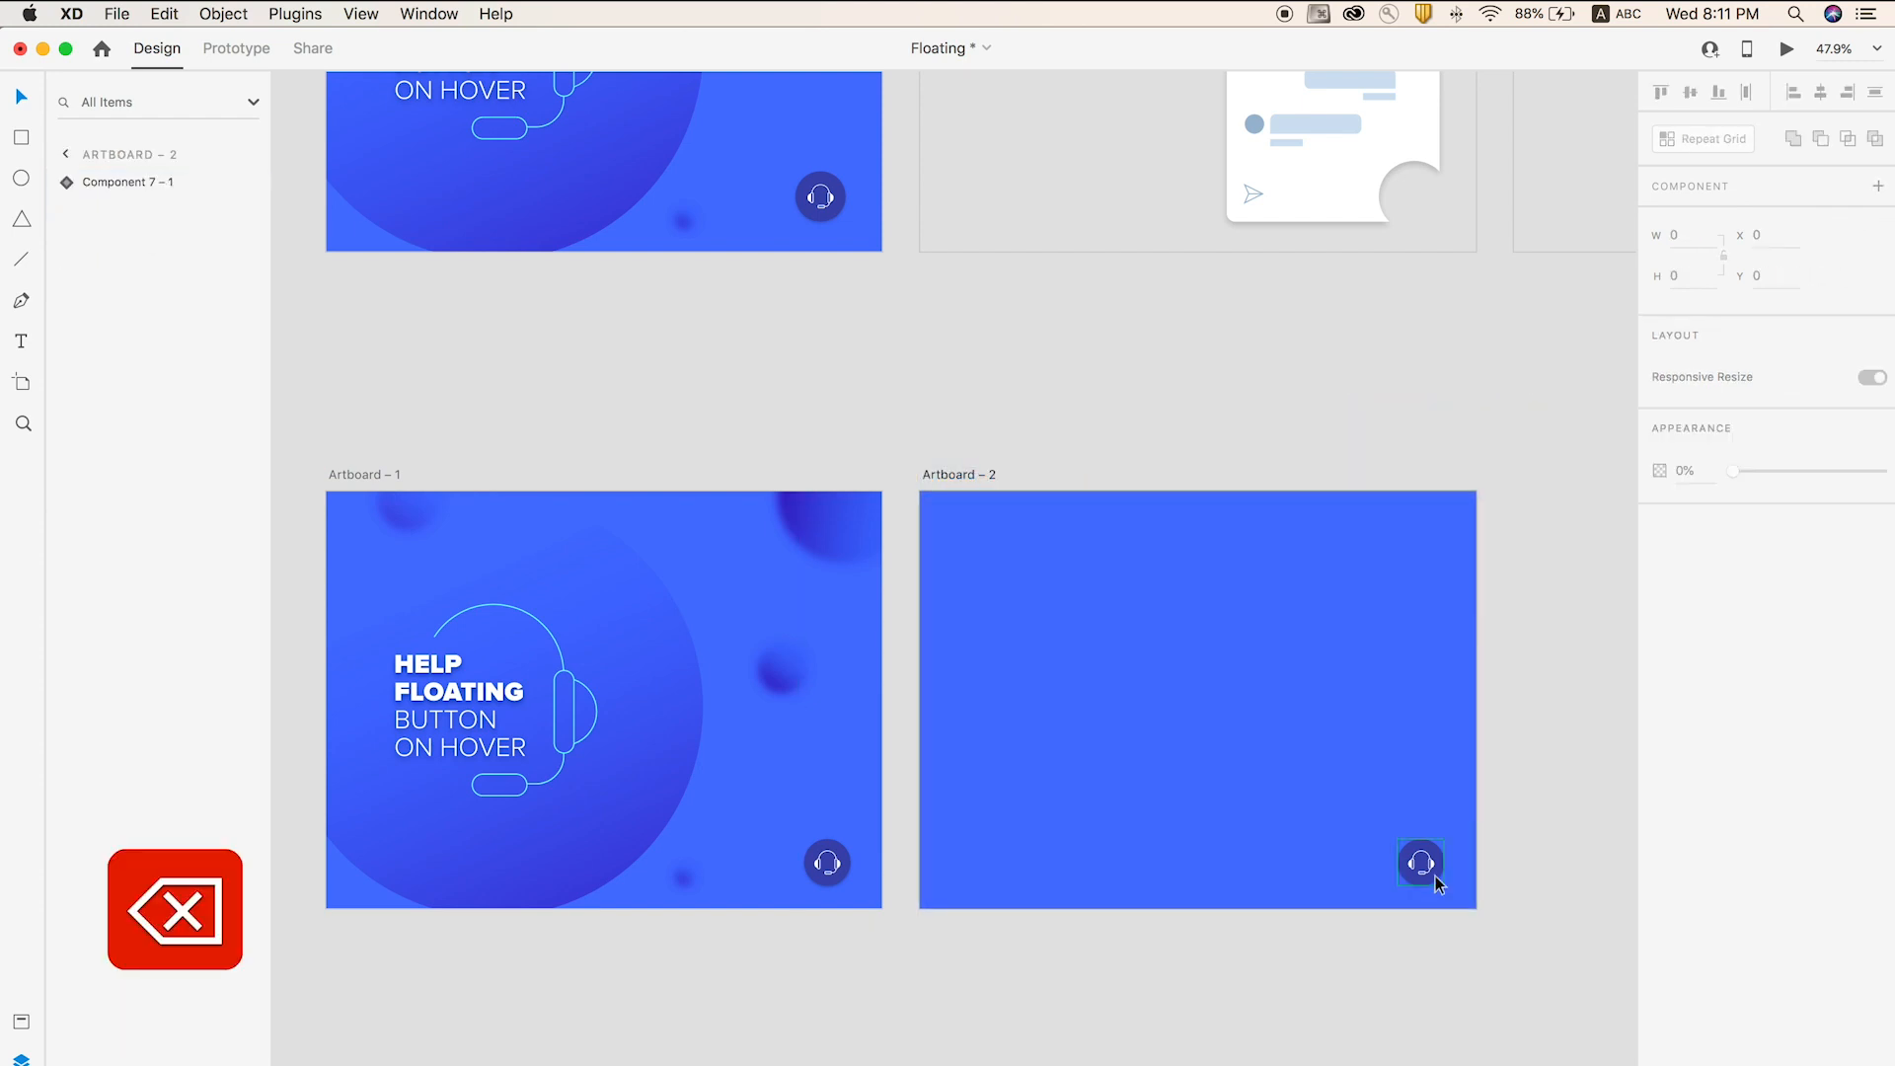
- Ungroup the headset button component instance on Artboard – 2
{"action": "left_click", "coordinate": [1435, 875]}
{"action": "key", "text": "z"}
{"action": "key", "text": "v"}
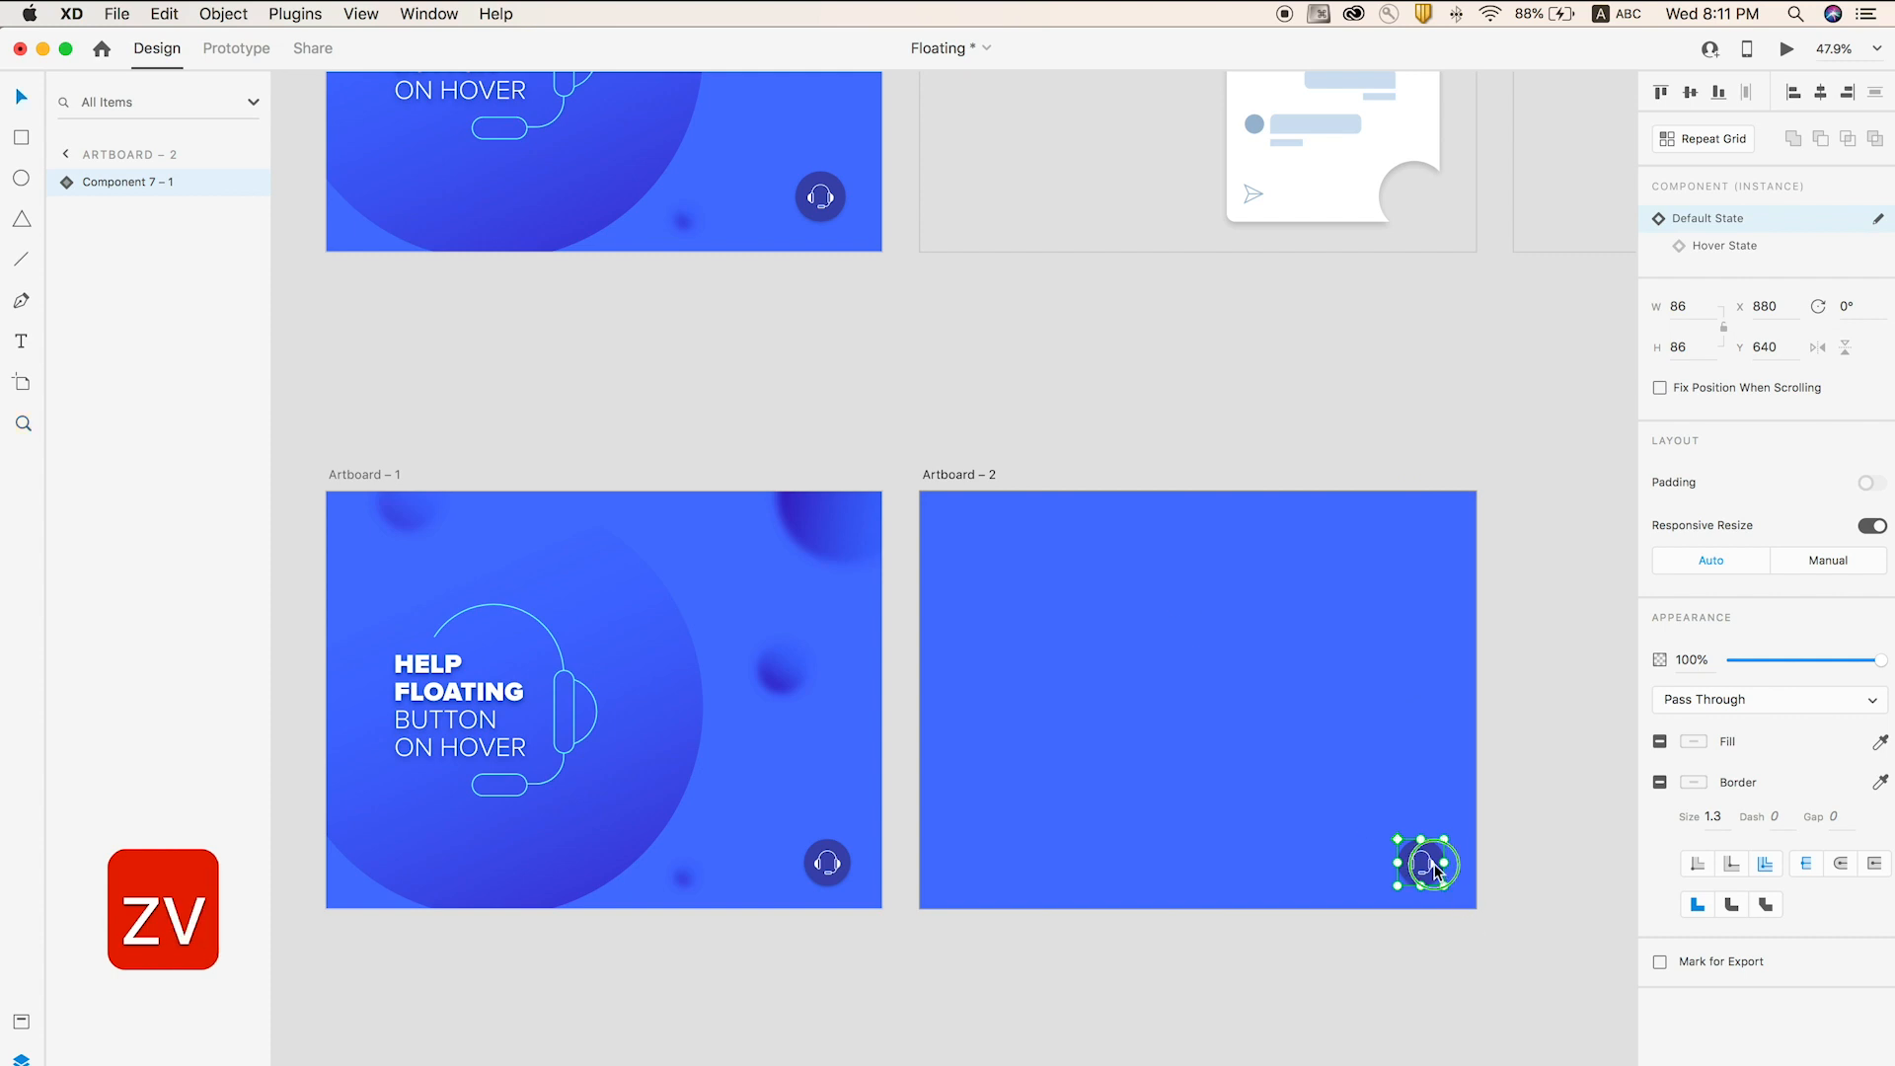
{"action": "right_click", "coordinate": [1435, 869]}
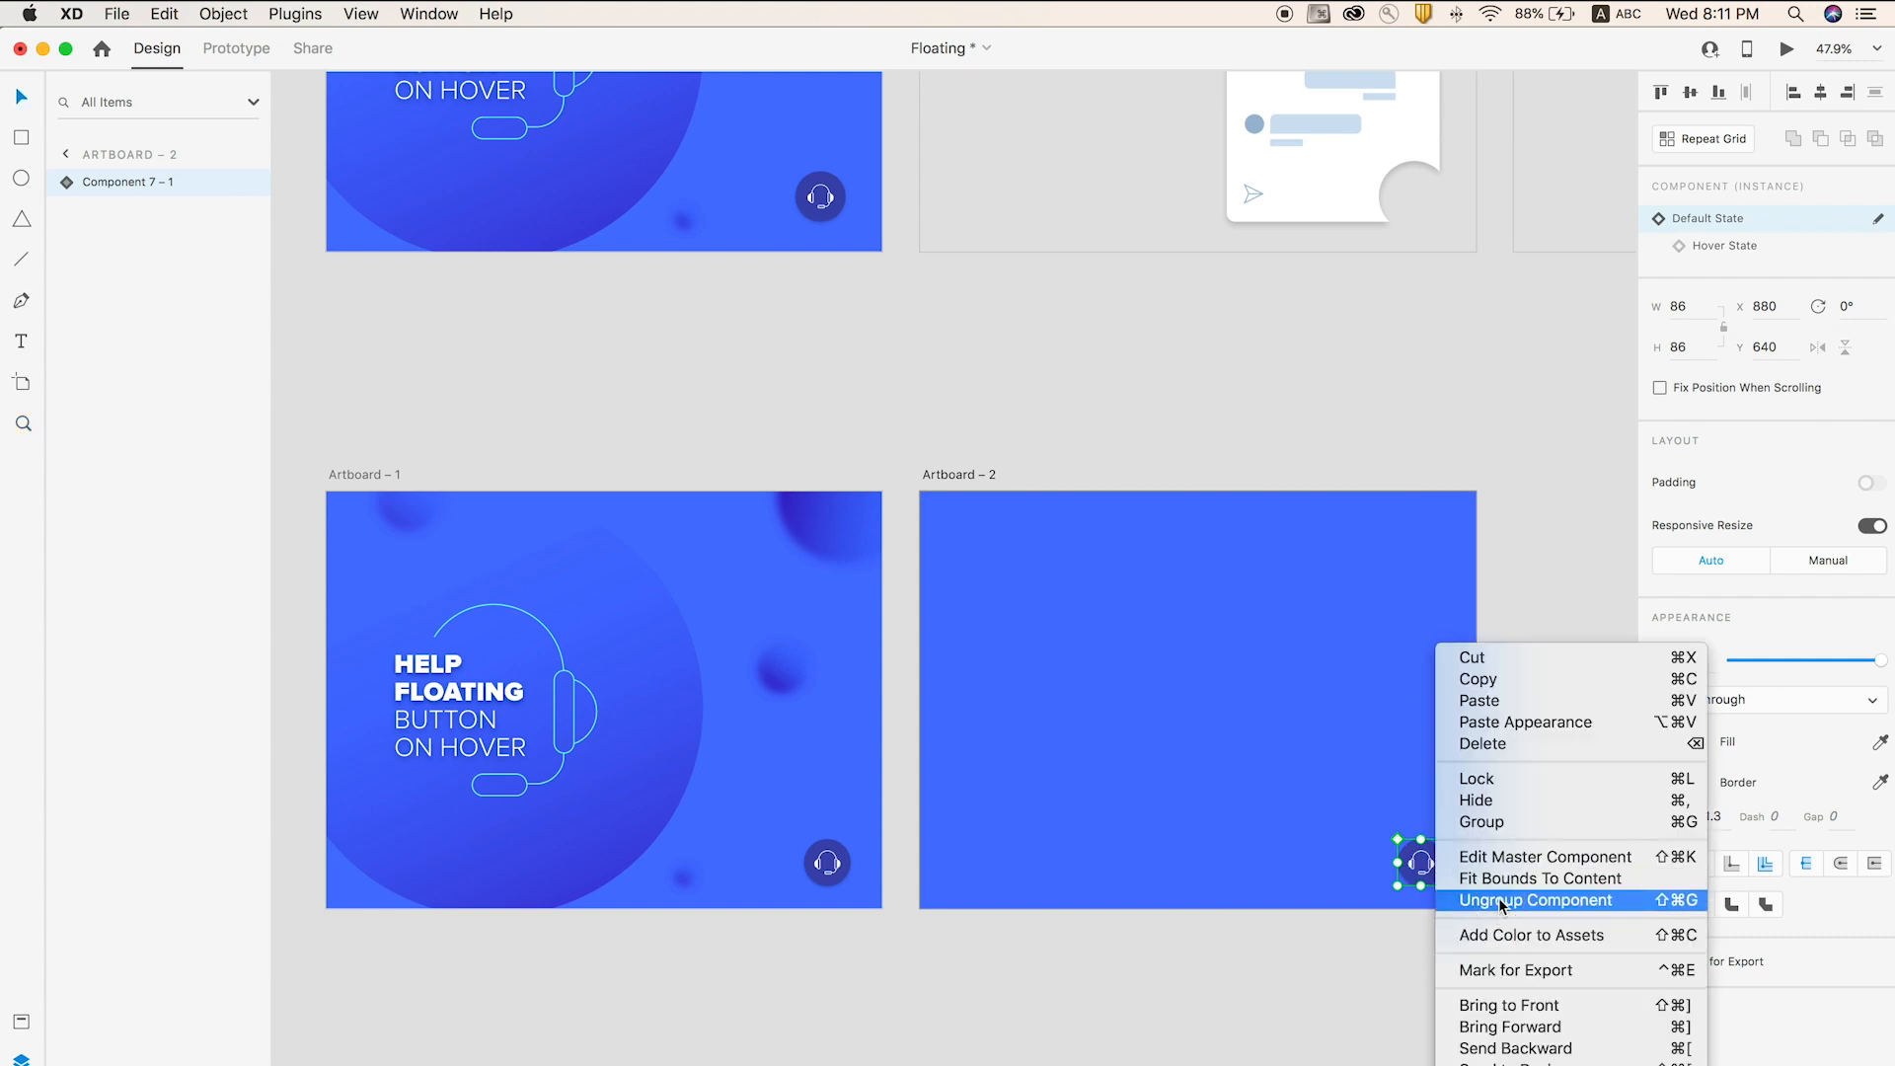
{"action": "left_click", "coordinate": [1499, 900]}
{"action": "left_click", "coordinate": [1441, 947]}
- Draw a rectangle about 379 × 659 at X 594, Y 73 over the headset button and set its opacity to 49%
{"action": "key", "text": "z"}
{"action": "left_click_drag", "start_coordinate": [1353, 799], "coordinate": [1462, 886]}
{"action": "key", "text": "v"}
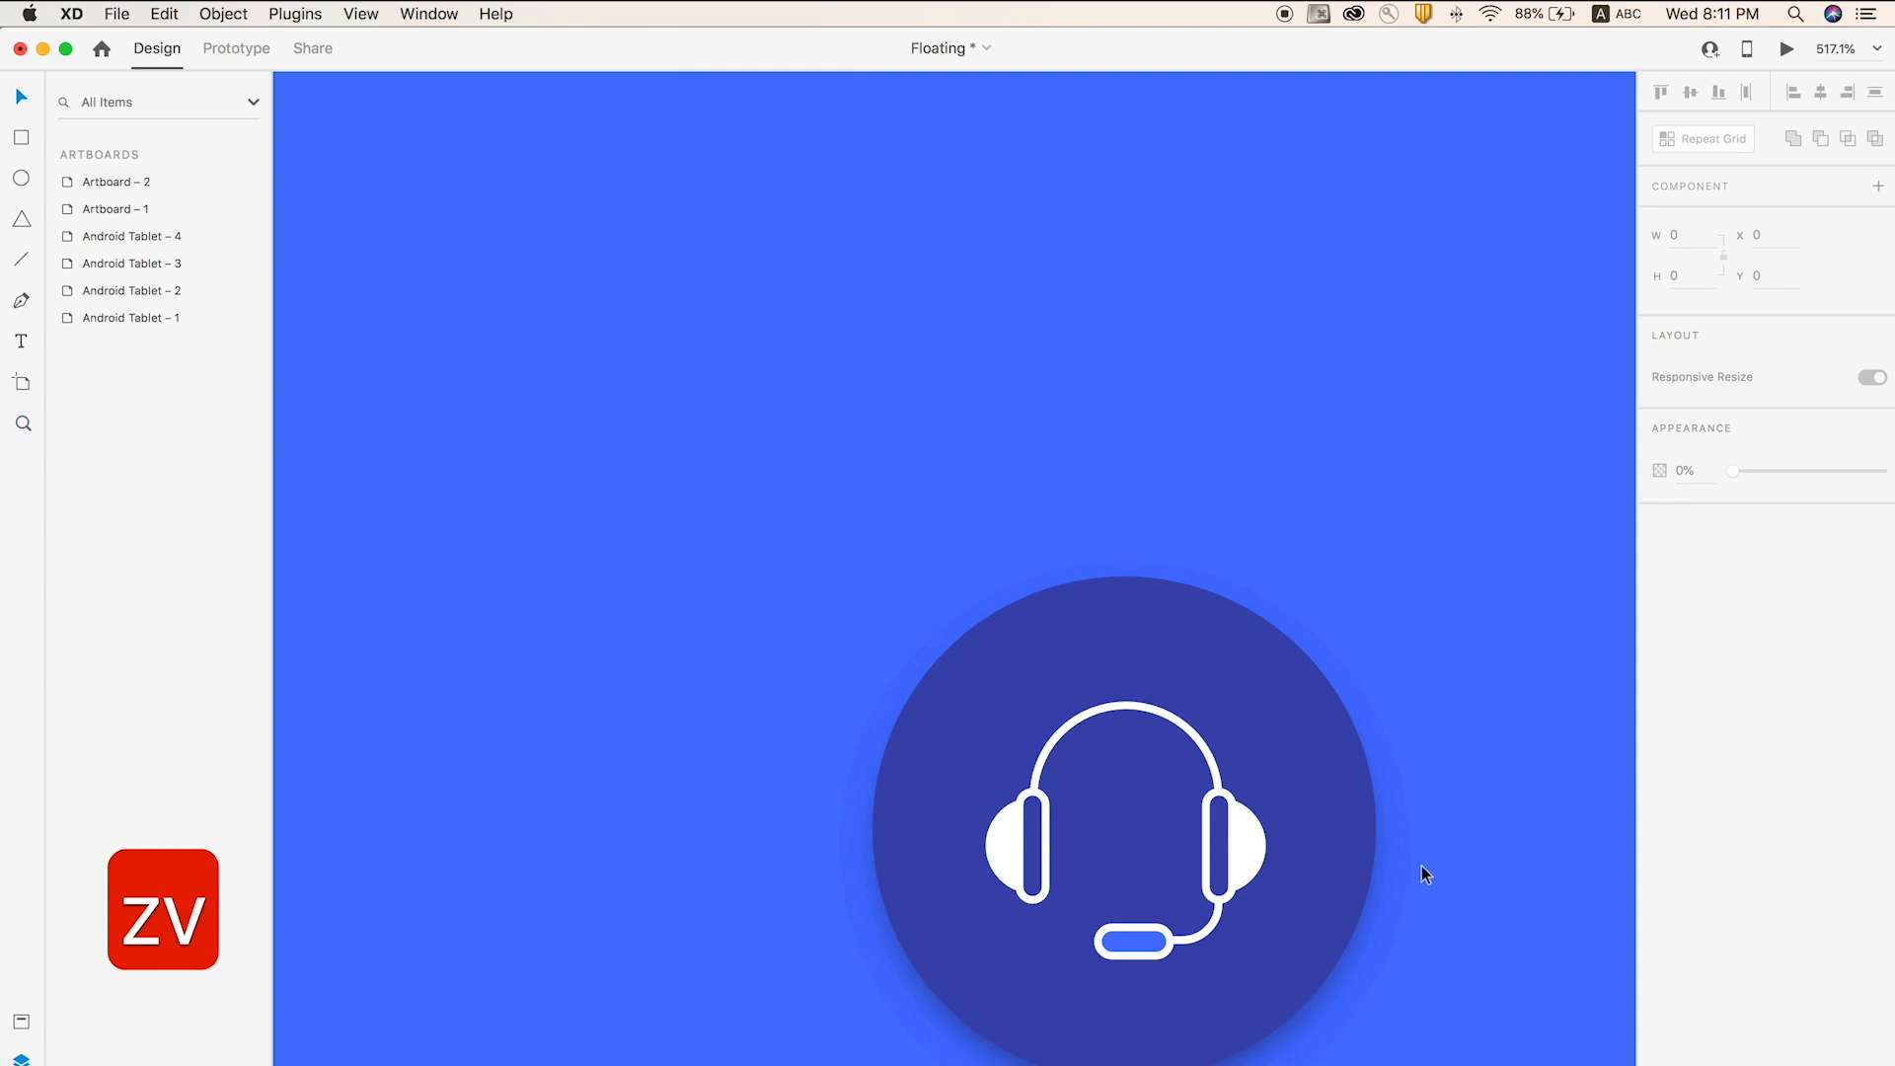
{"action": "left_click", "coordinate": [1203, 690]}
{"action": "scroll", "coordinate": [1099, 874], "scroll_direction": "down", "scroll_amount": 10}
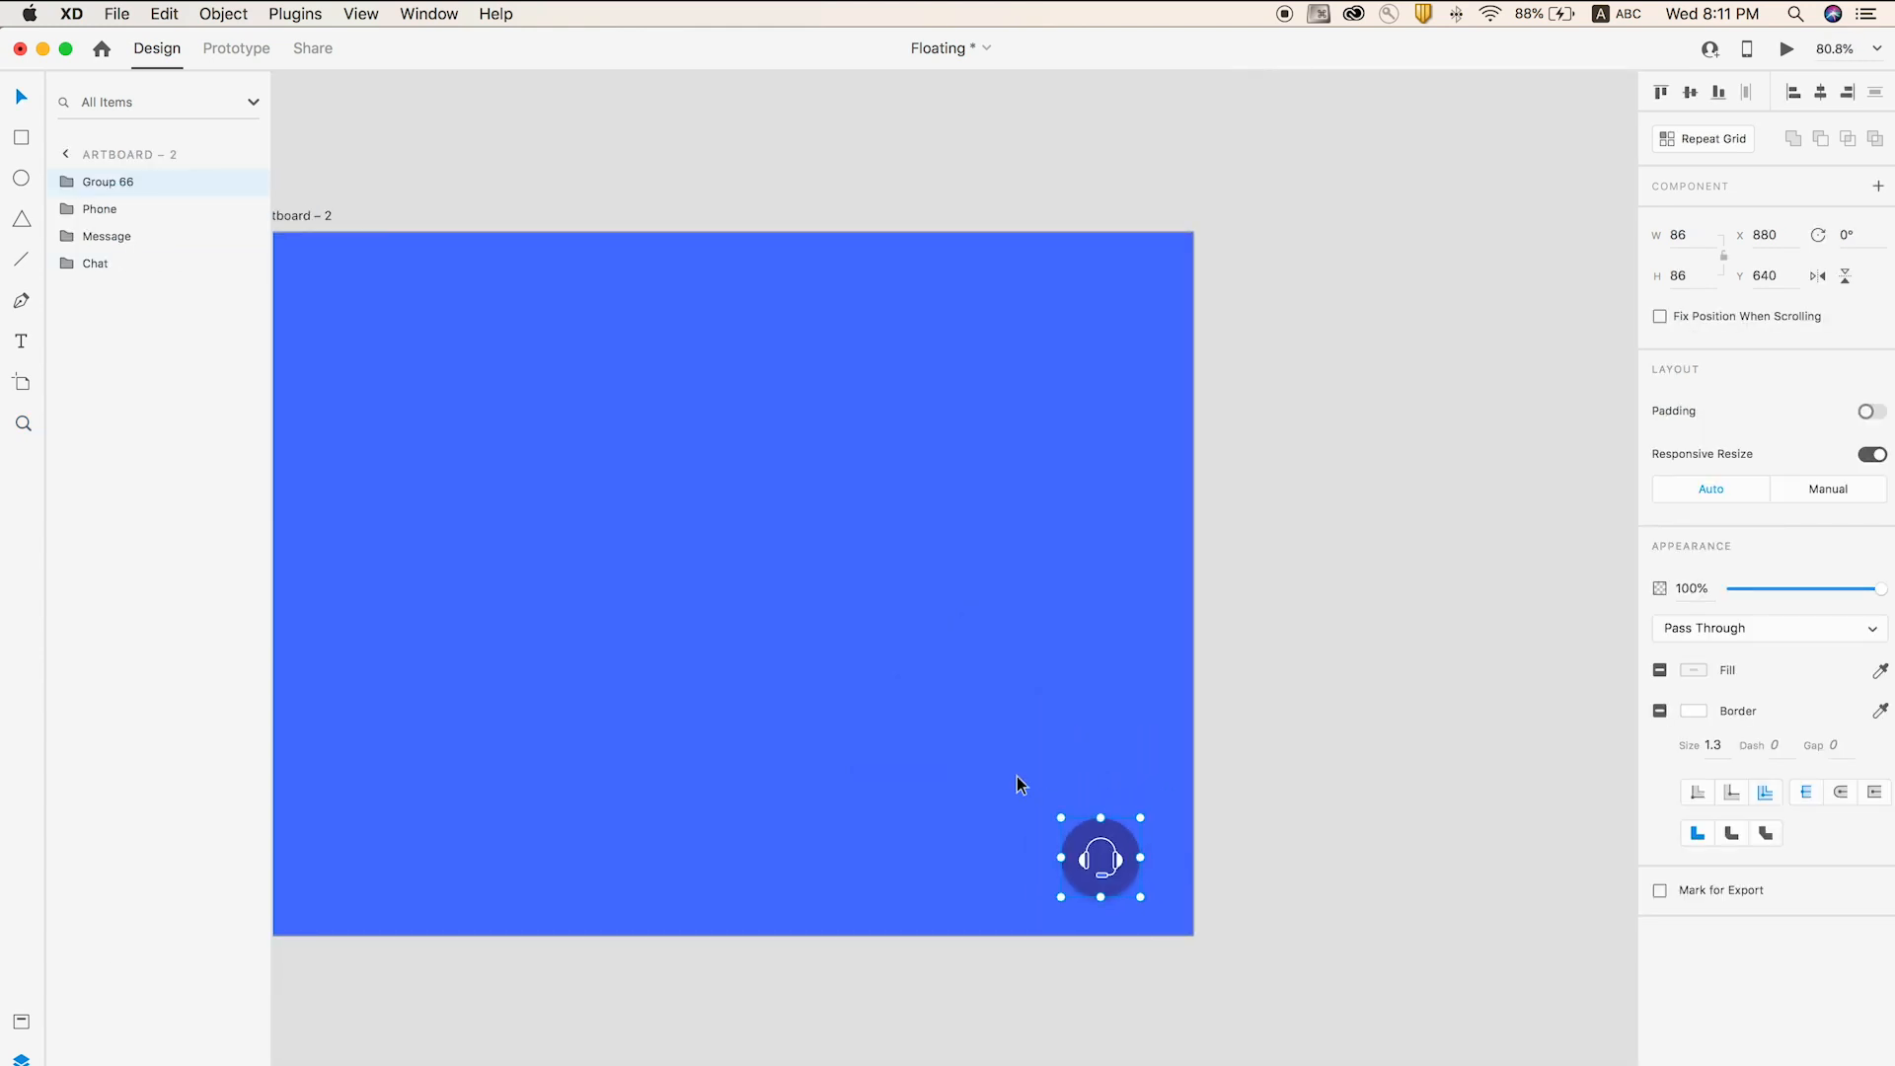
{"action": "left_click", "coordinate": [20, 145]}
{"action": "left_click_drag", "start_coordinate": [799, 299], "coordinate": [1146, 901]}
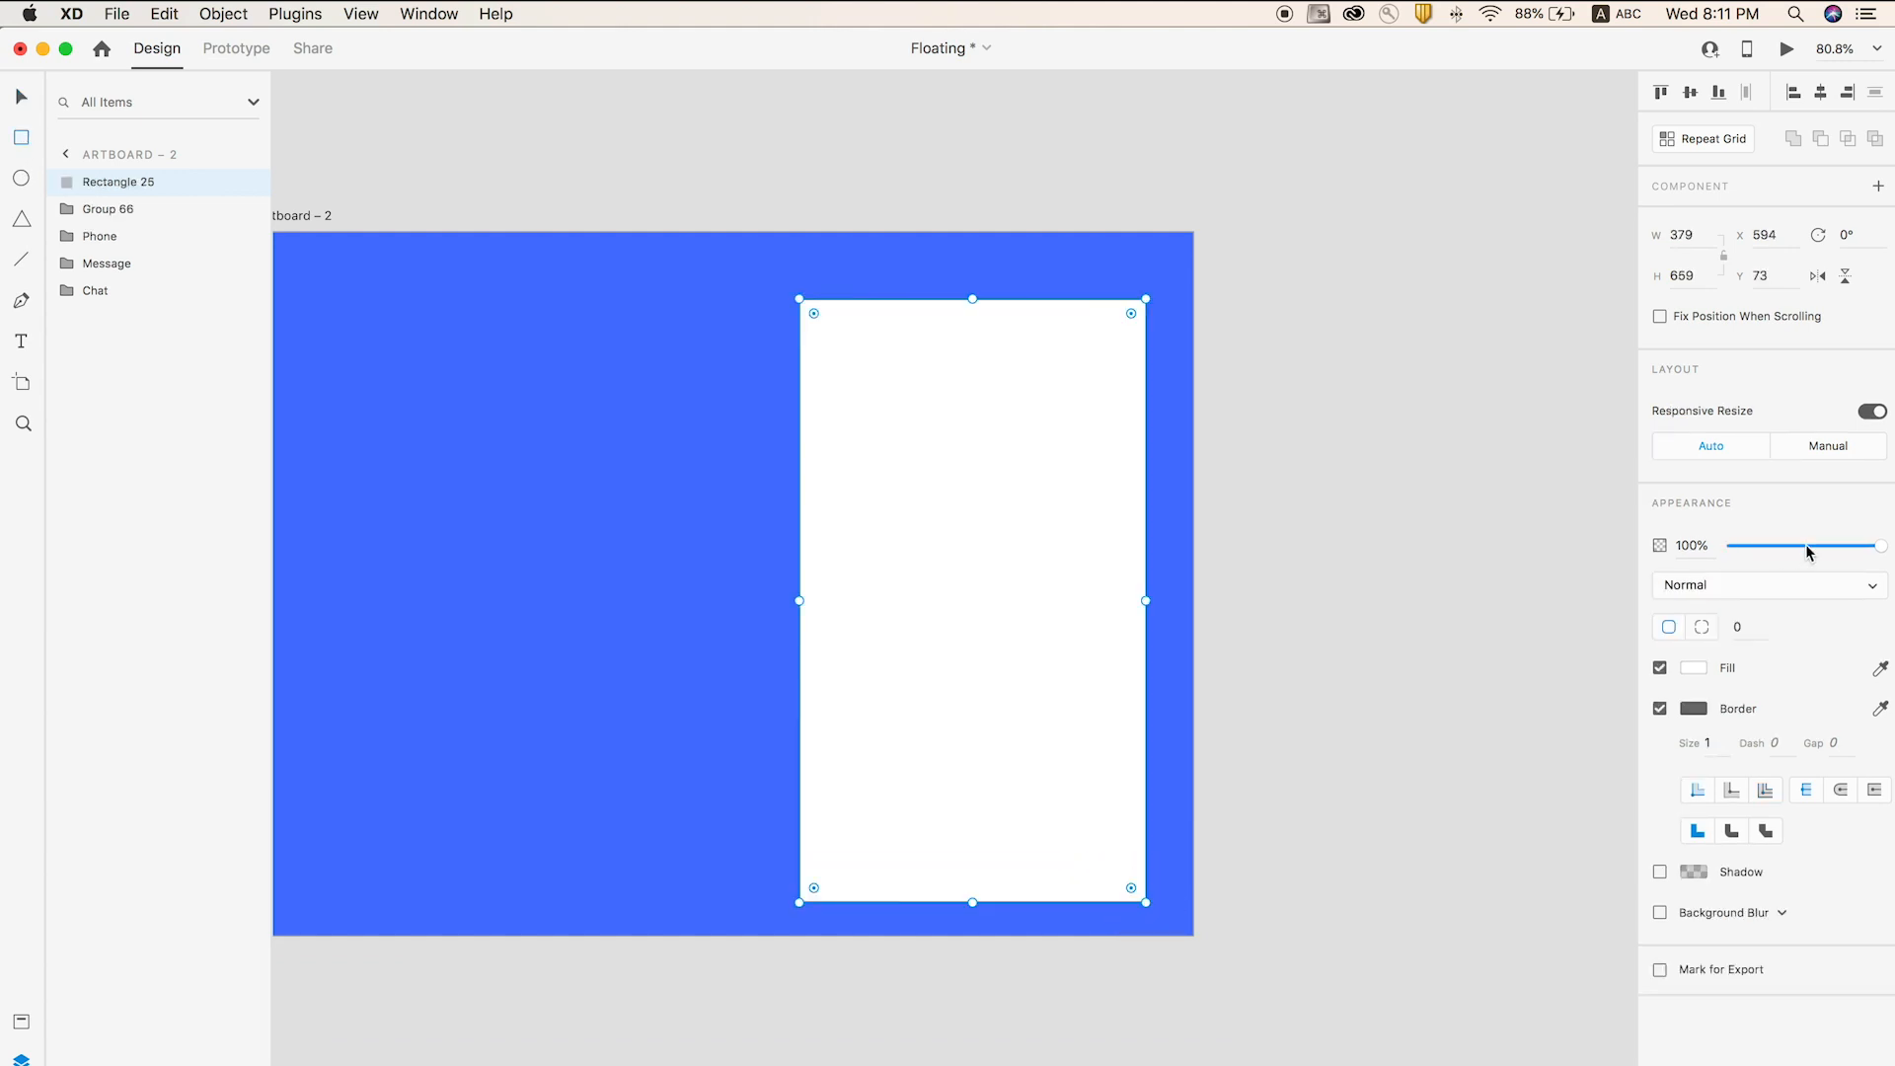
{"action": "left_click", "coordinate": [1805, 545]}
- Resize the rectangle to 372 × 653 so its corner lines up with the headset button's edges, and remove its border
{"action": "key", "text": "z"}
{"action": "left_click_drag", "start_coordinate": [961, 752], "coordinate": [1163, 901]}
{"action": "key", "text": "v"}
{"action": "left_click_drag", "start_coordinate": [1092, 710], "coordinate": [1069, 688]}
{"action": "left_click", "coordinate": [1659, 708]}
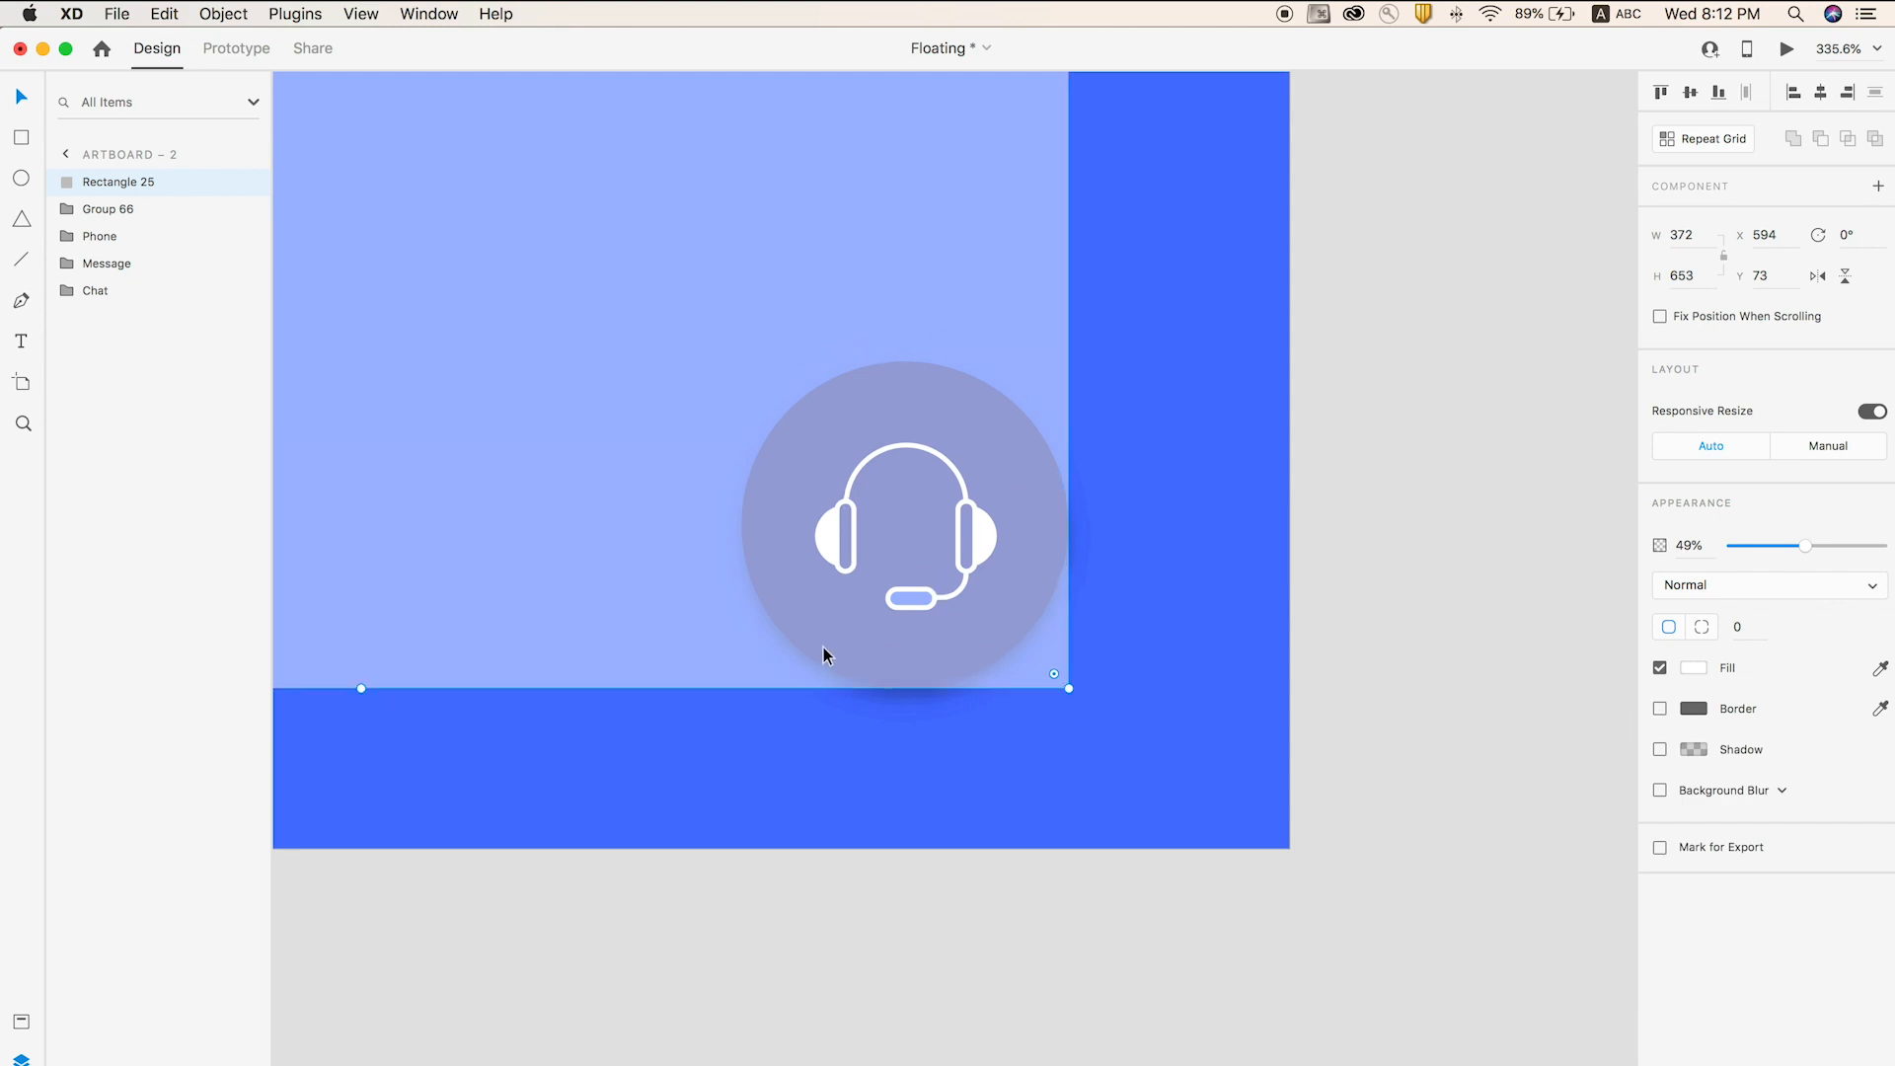
- Send the translucent rectangle backward so it sits directly behind the headset button
{"action": "scroll", "coordinate": [839, 646], "scroll_direction": "down", "scroll_amount": 5}
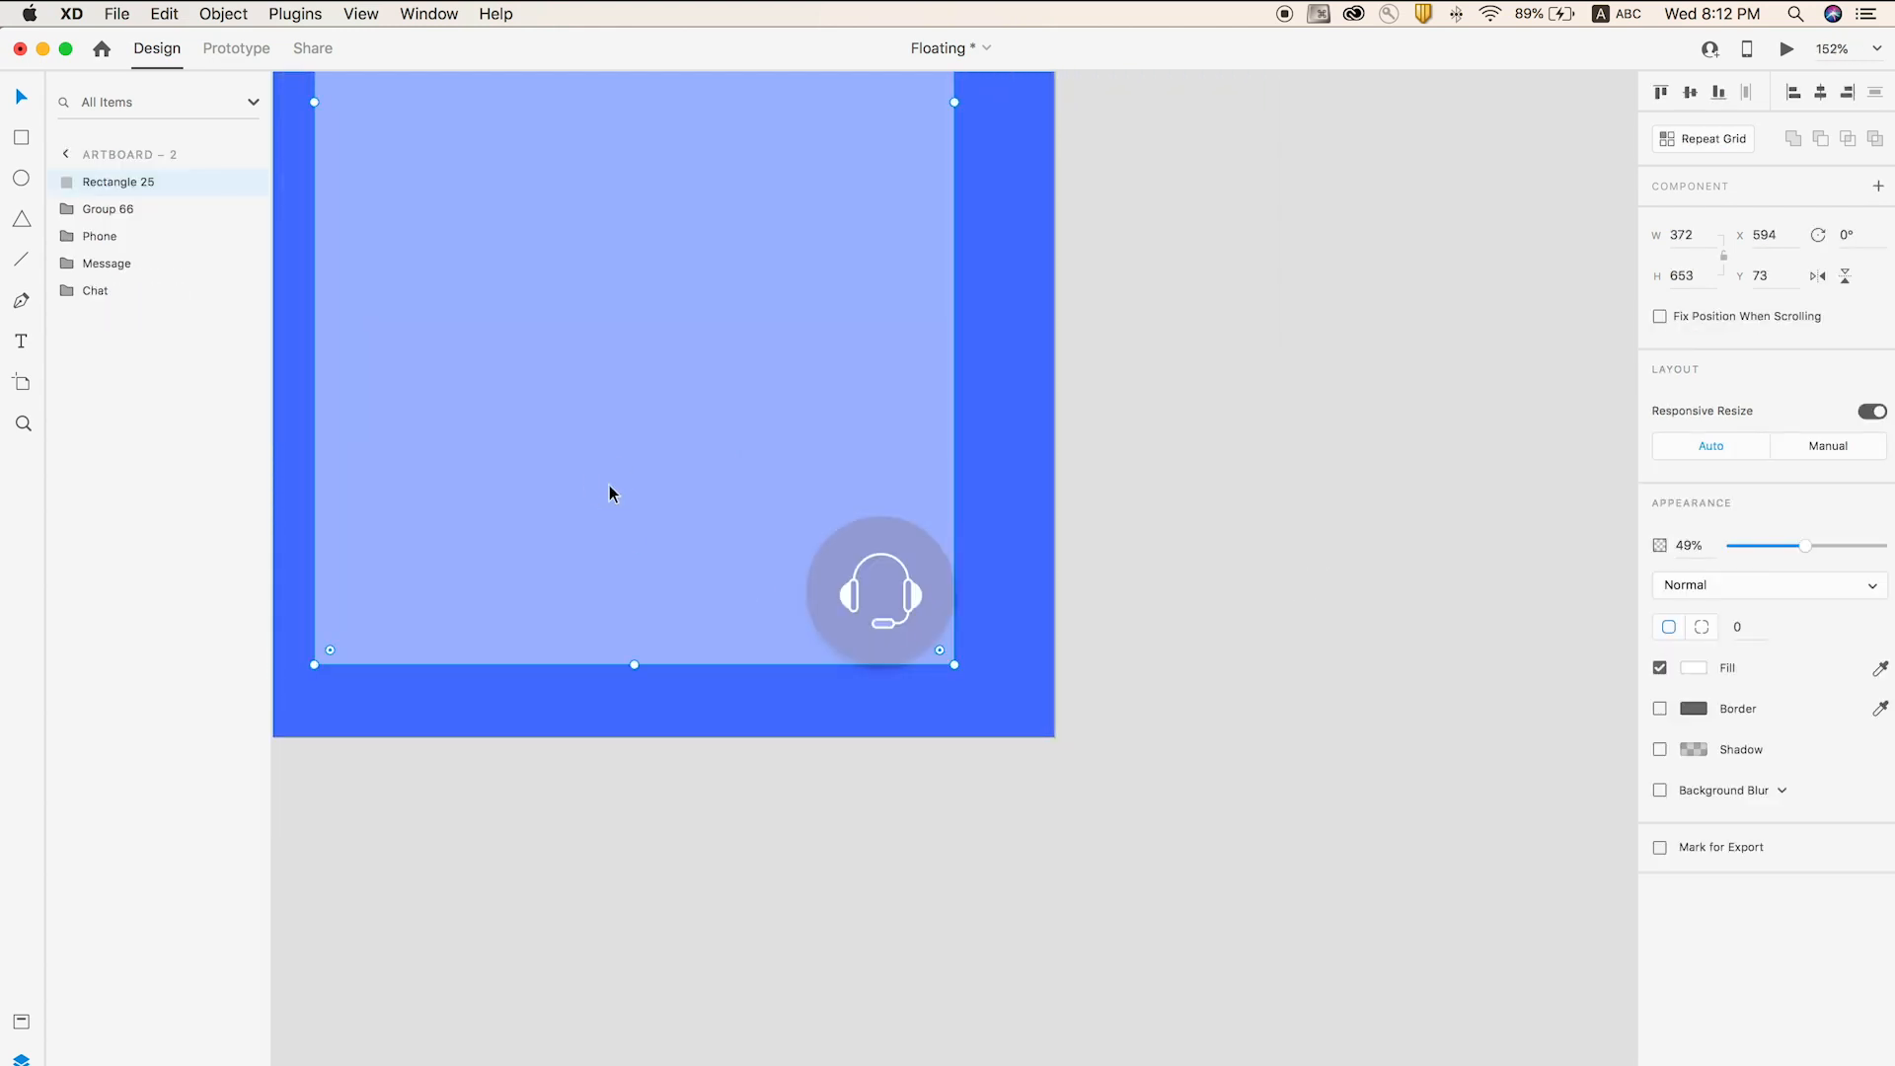
{"action": "key", "text": "super+bracketleft"}
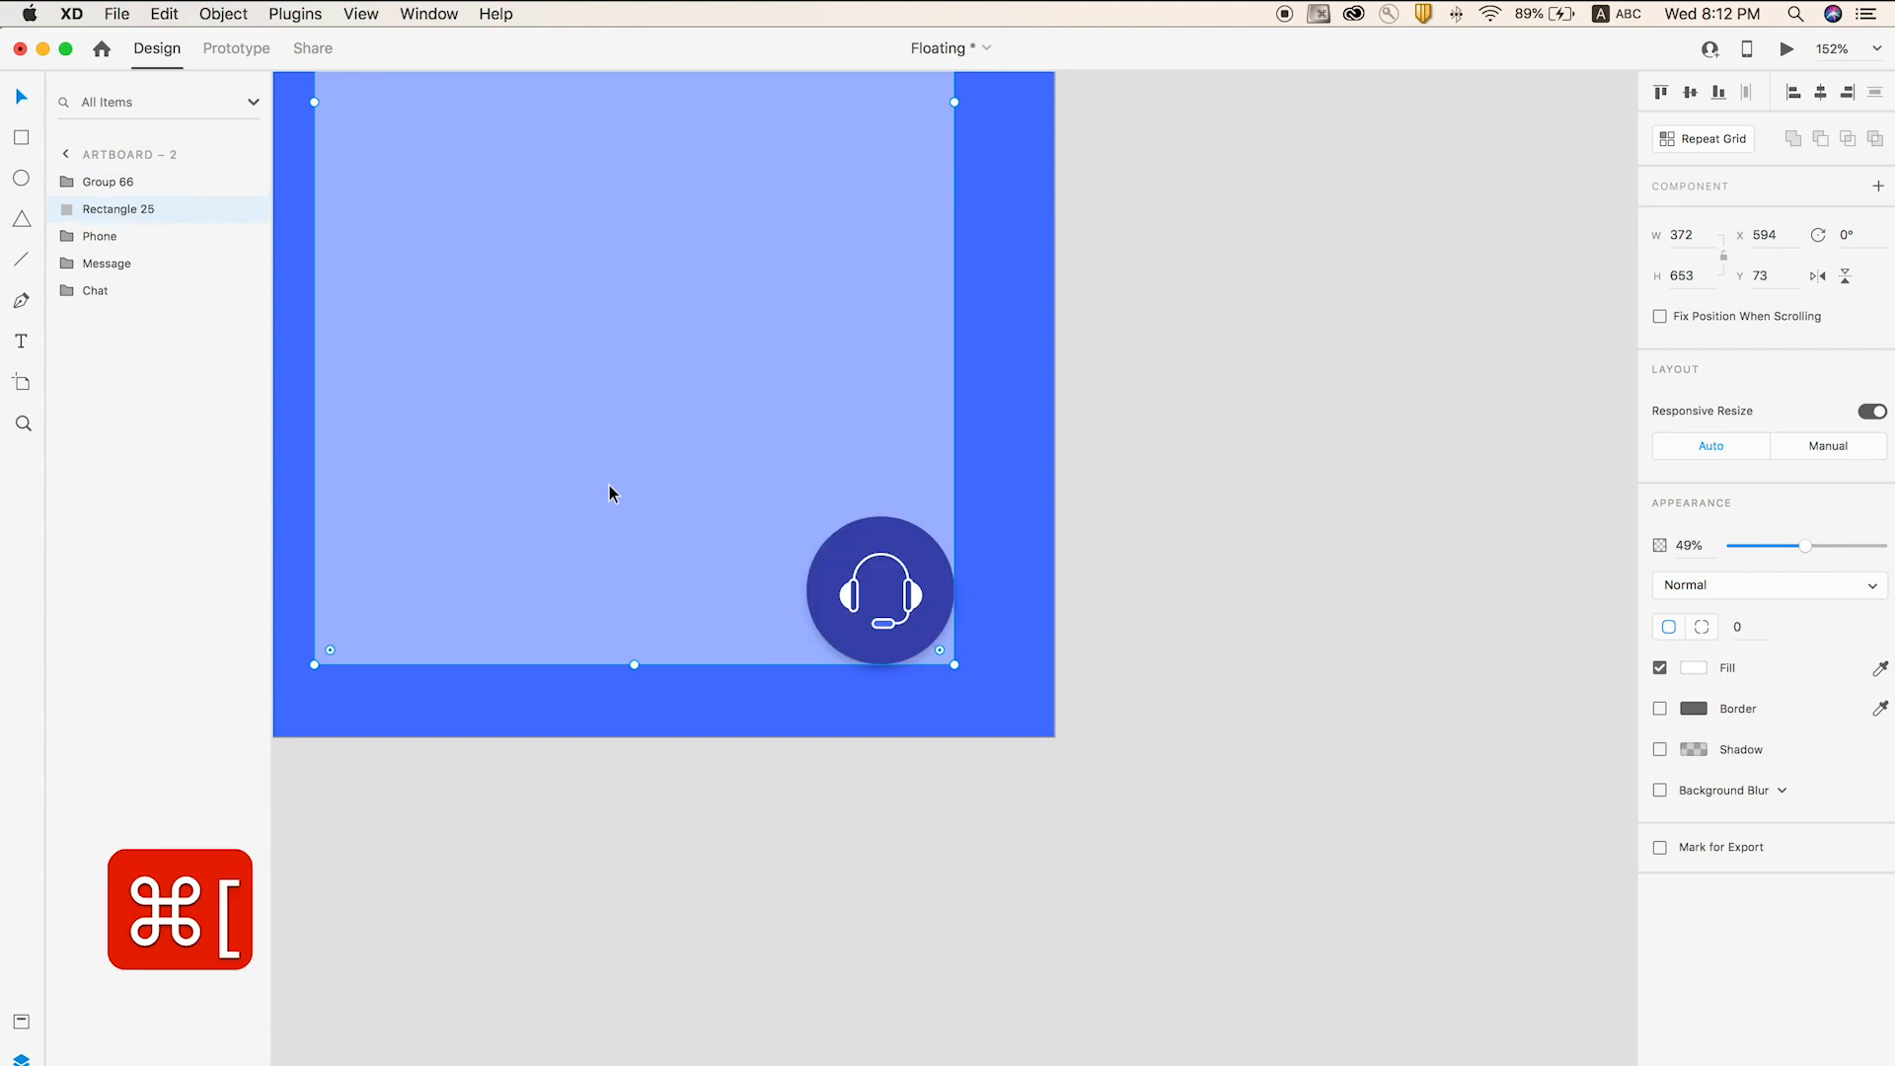
{"action": "left_click_drag", "start_coordinate": [901, 547], "coordinate": [799, 649]}
{"action": "key", "text": "super+z"}
- Ungroup the headset button on Artboard – 2 and delete its headset icon, keeping the dark blue circle
{"action": "right_click", "coordinate": [885, 546]}
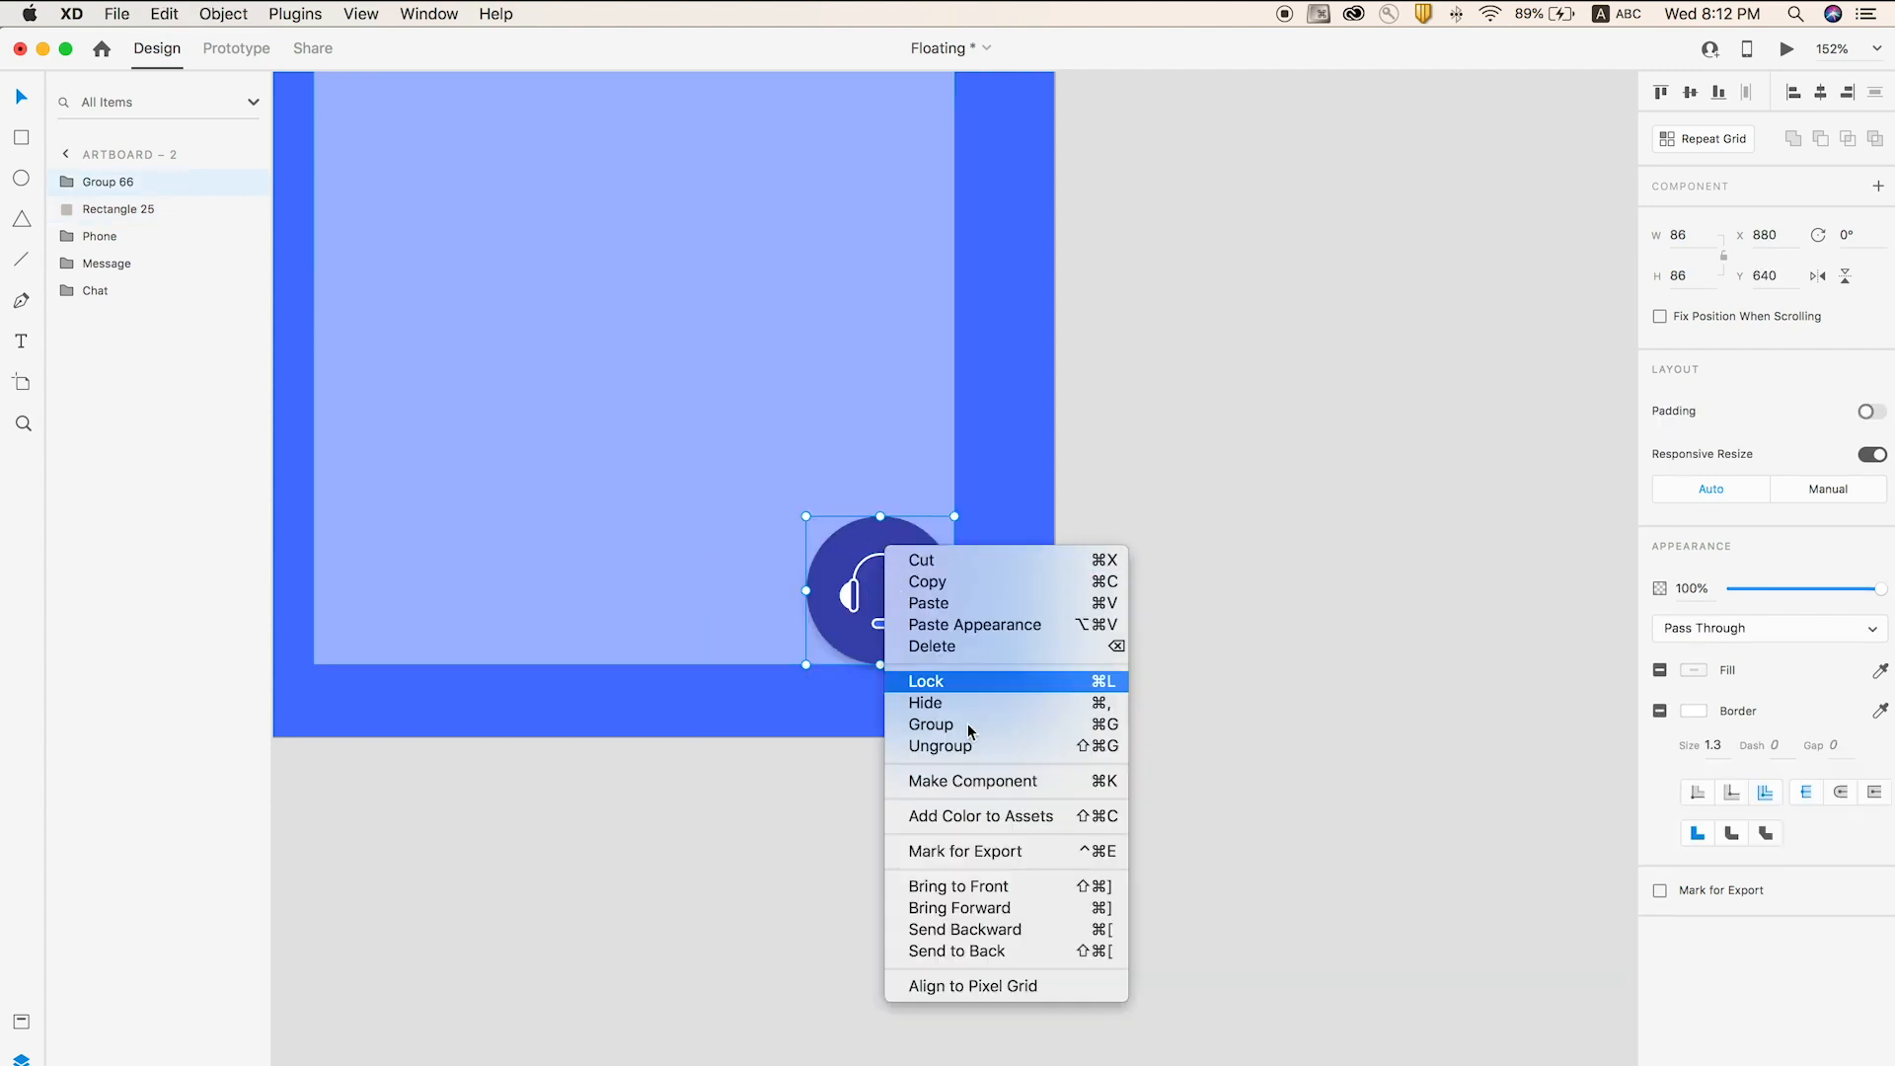
{"action": "left_click", "coordinate": [971, 750]}
{"action": "left_click", "coordinate": [918, 590]}
{"action": "key", "text": "Delete"}
- Duplicate the dark blue circle in place and enlarge the copy proportionally from its center
{"action": "left_click", "coordinate": [892, 572]}
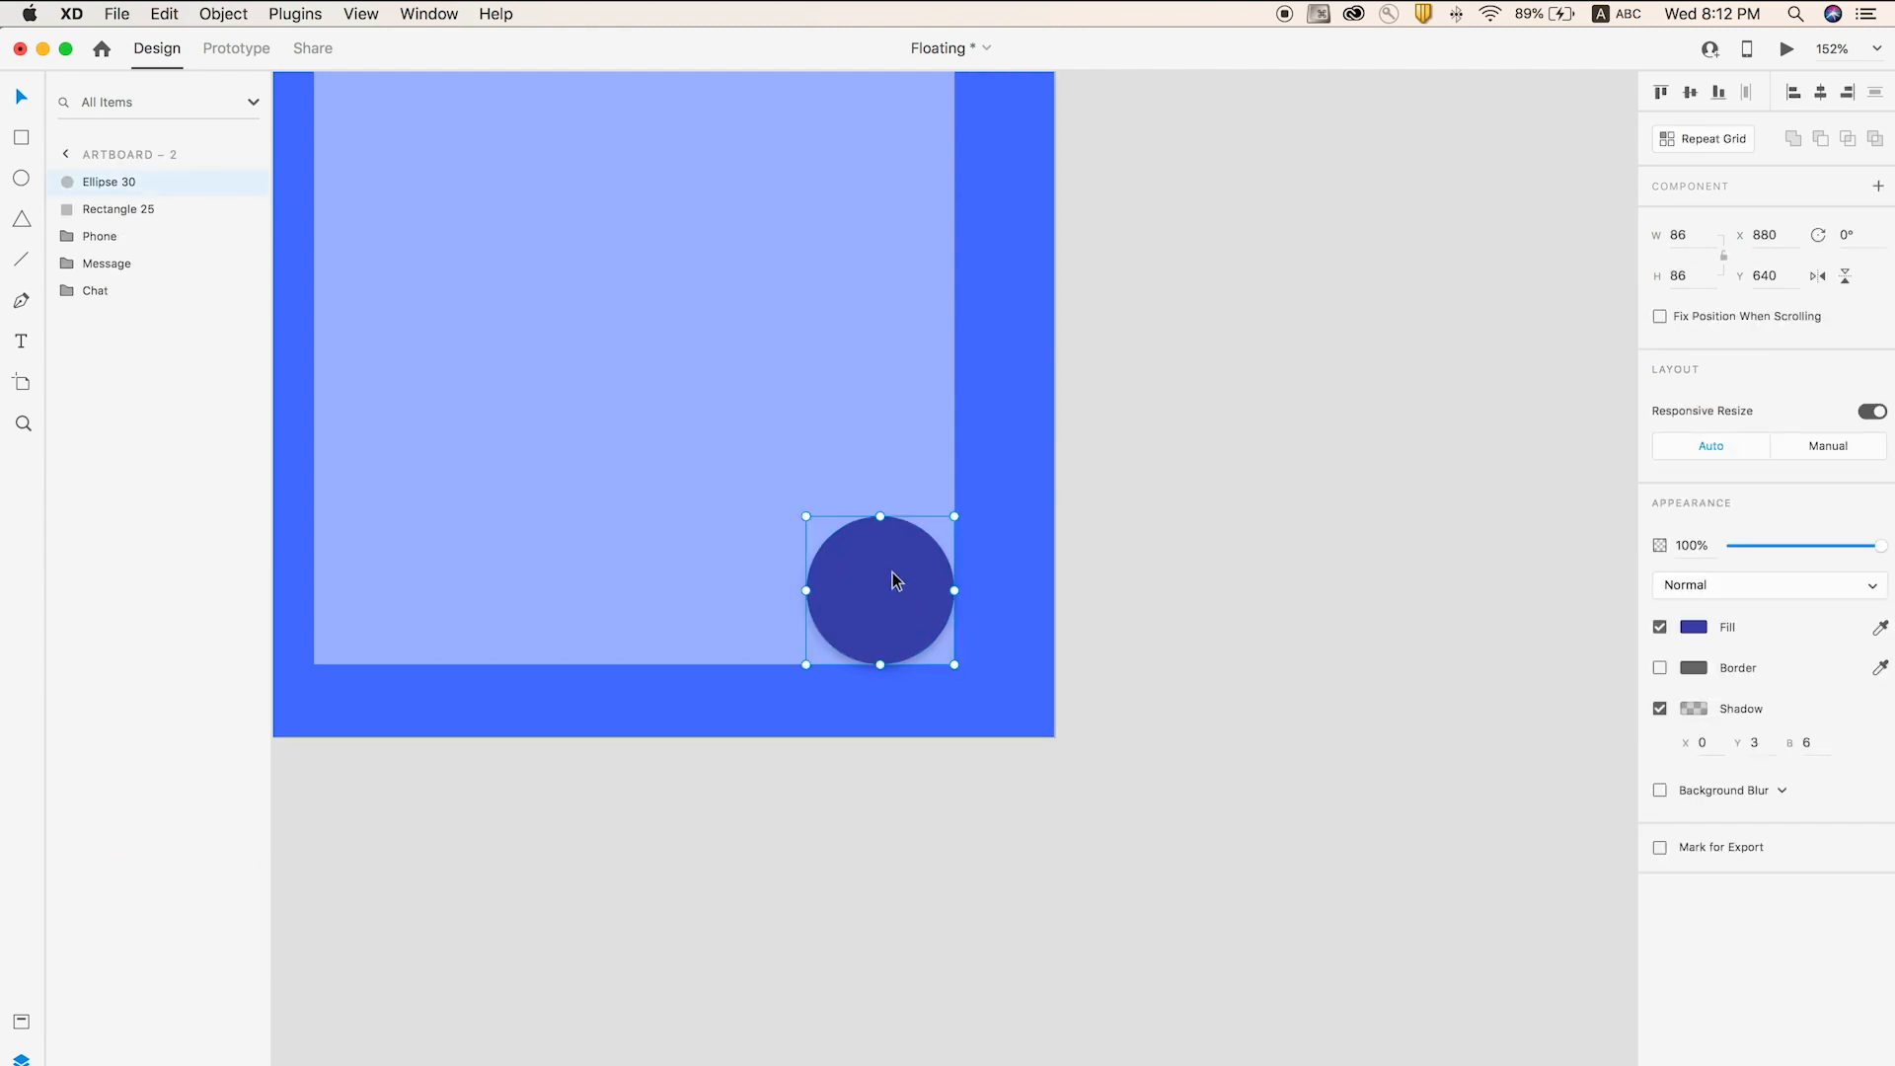
{"action": "key", "text": "super+c"}
{"action": "key", "text": "super+v"}
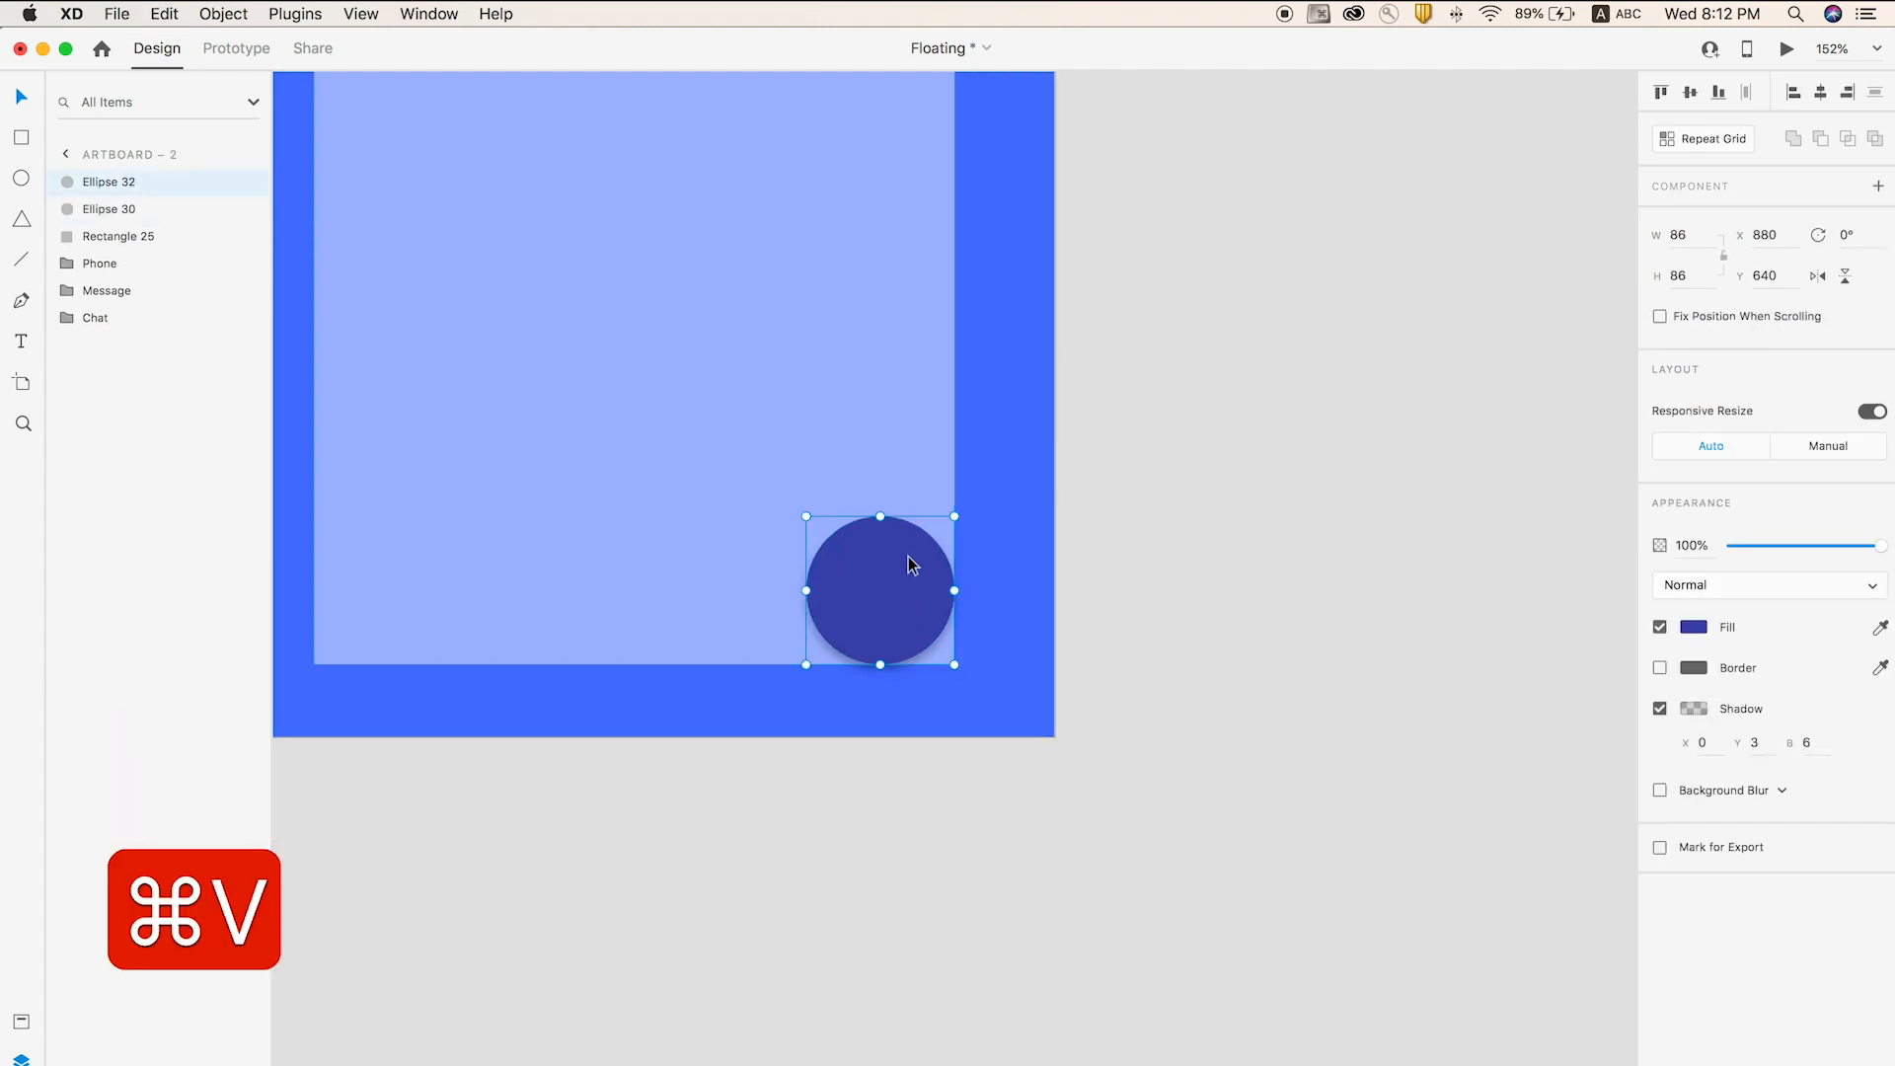
{"action": "left_click_drag", "start_coordinate": [950, 519], "coordinate": [978, 491]}
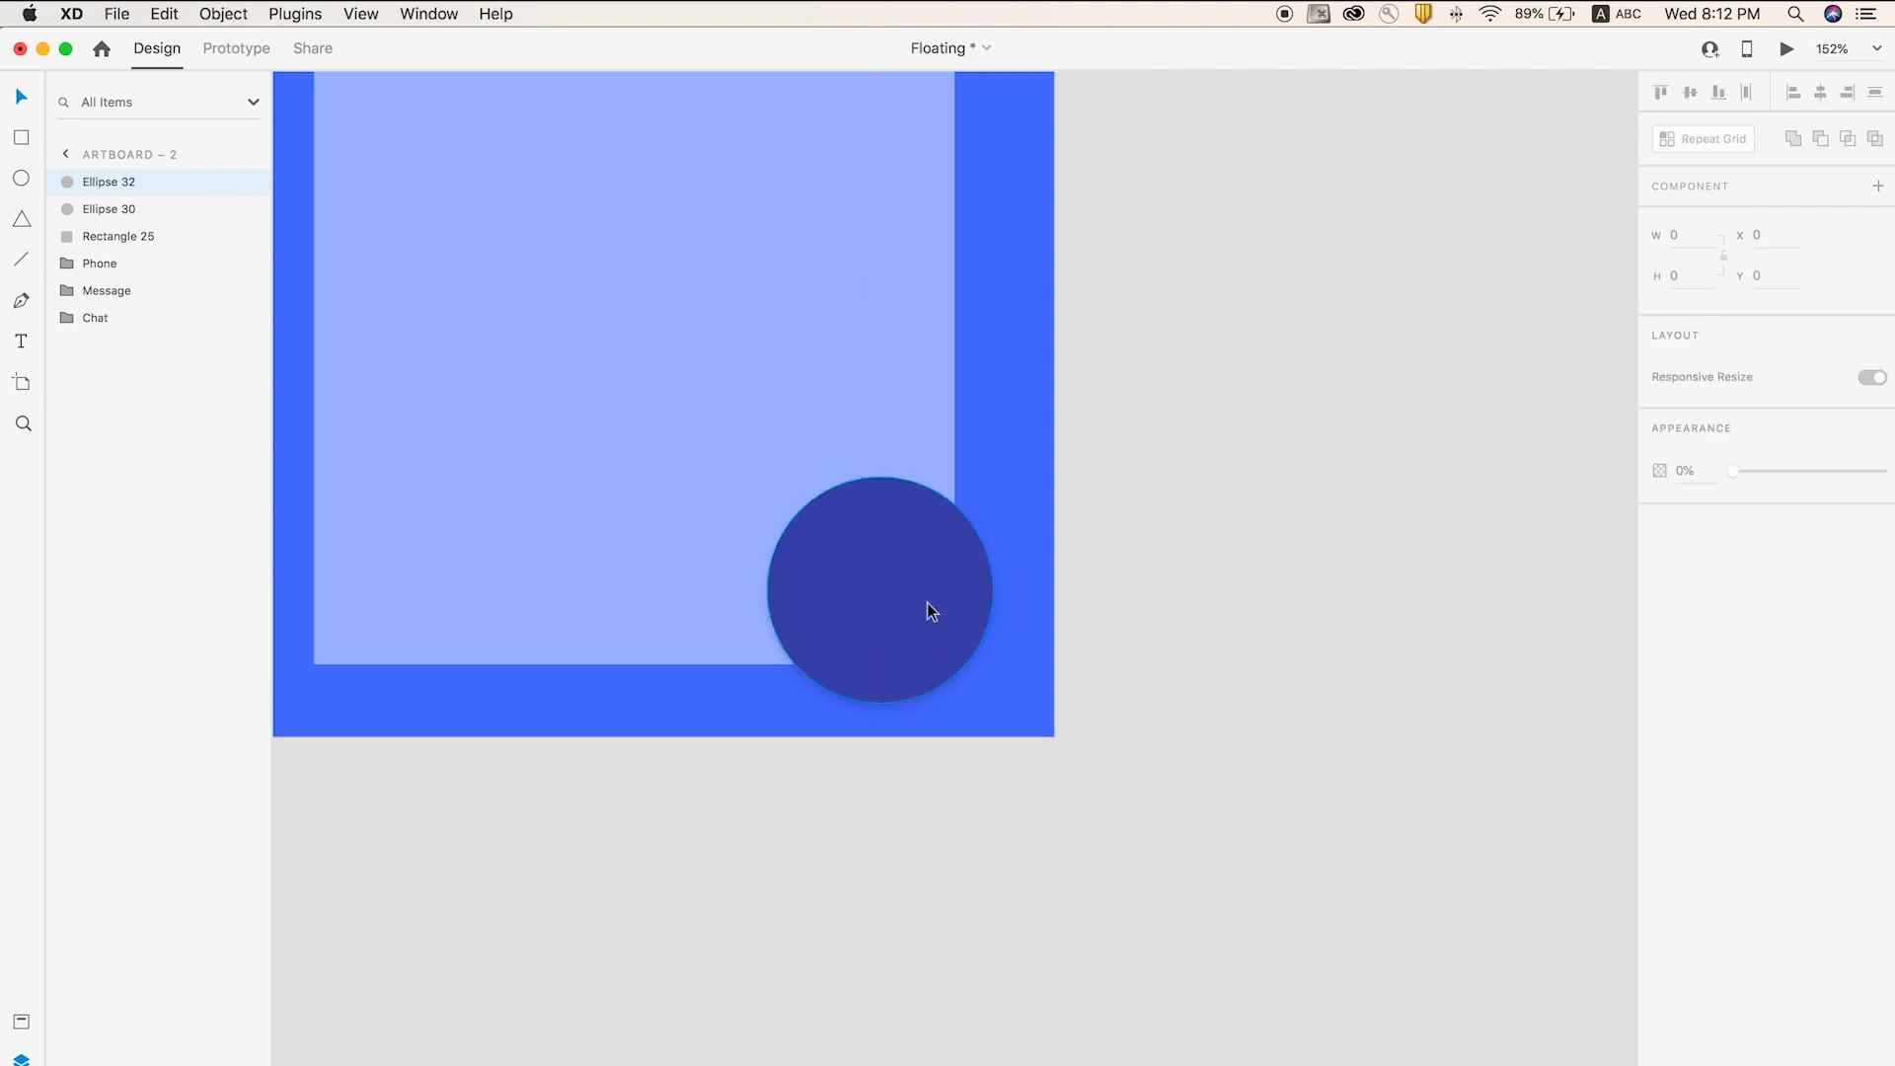
- Subtract the enlarged circle from the rectangle and set the resulting shape's opacity to 100%
{"action": "left_click", "coordinate": [927, 604]}
{"action": "left_click", "coordinate": [768, 376], "text": "shift"}
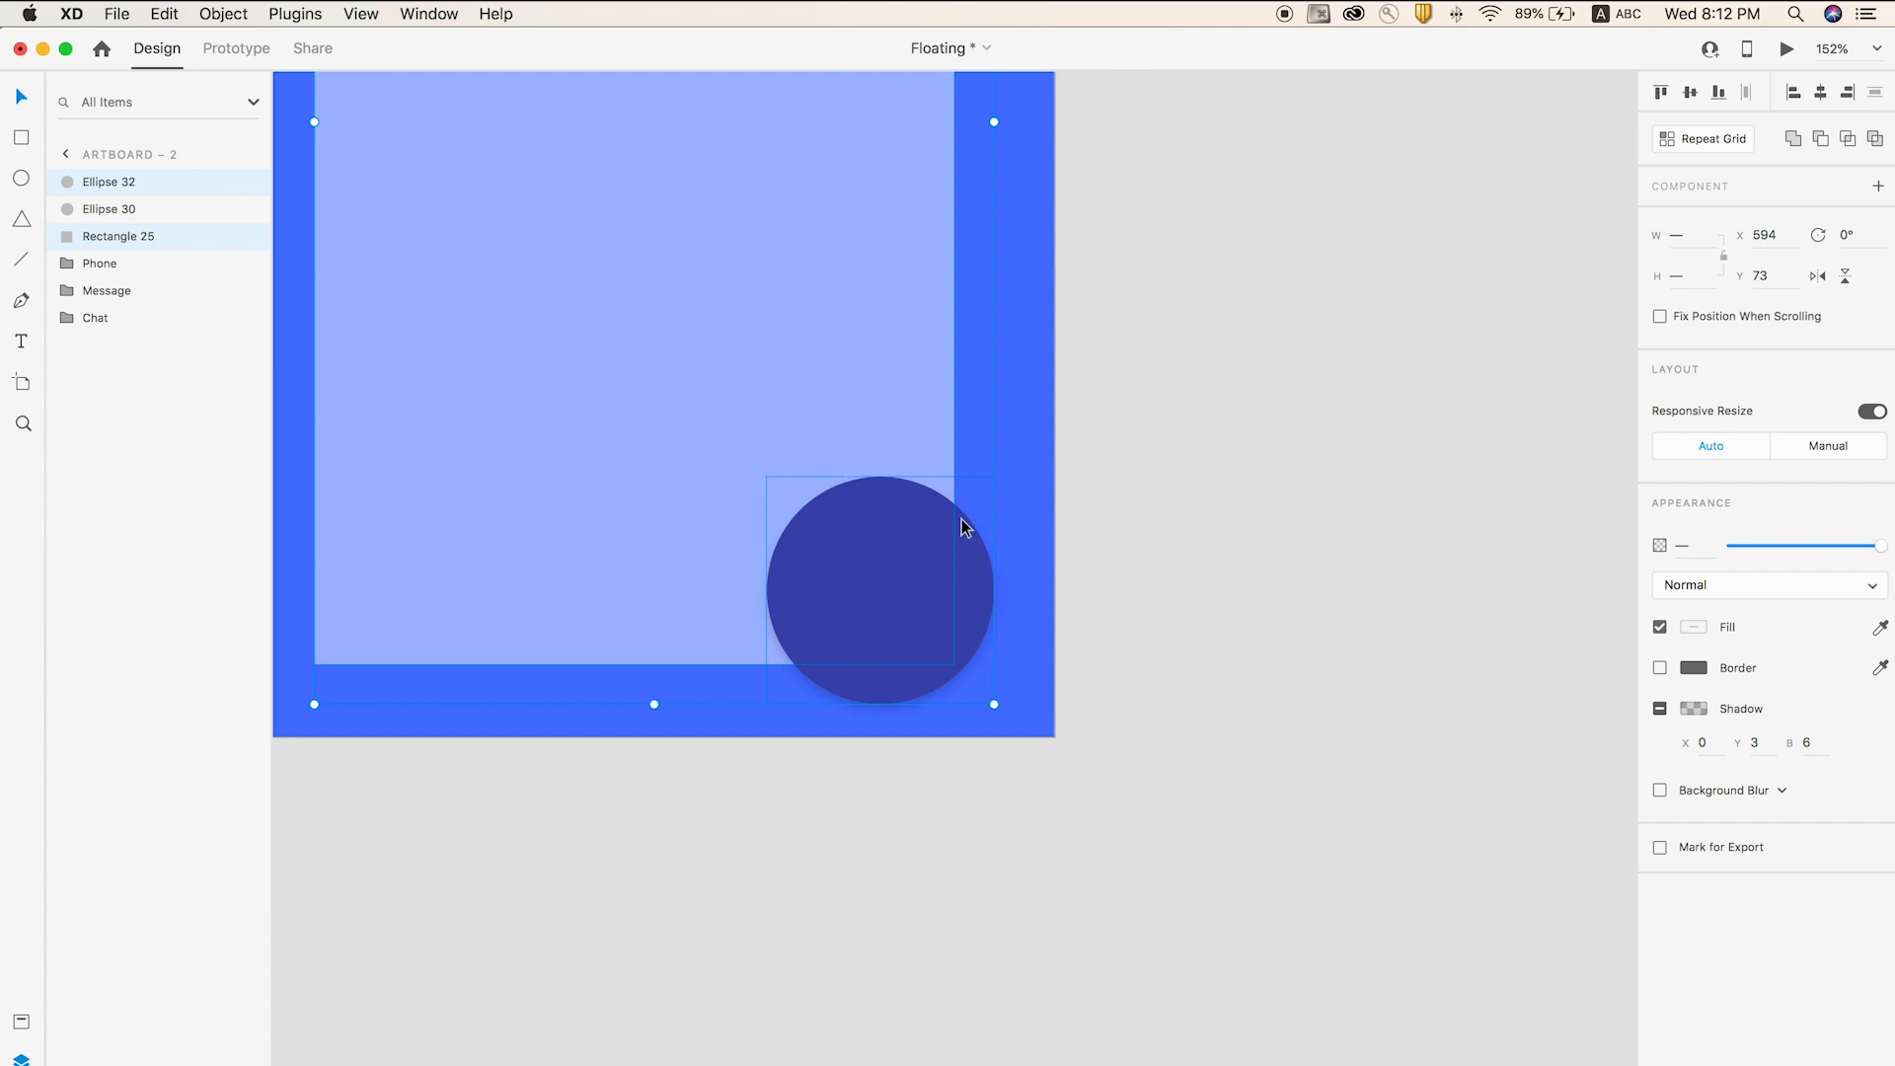
{"action": "left_click", "coordinate": [1821, 140]}
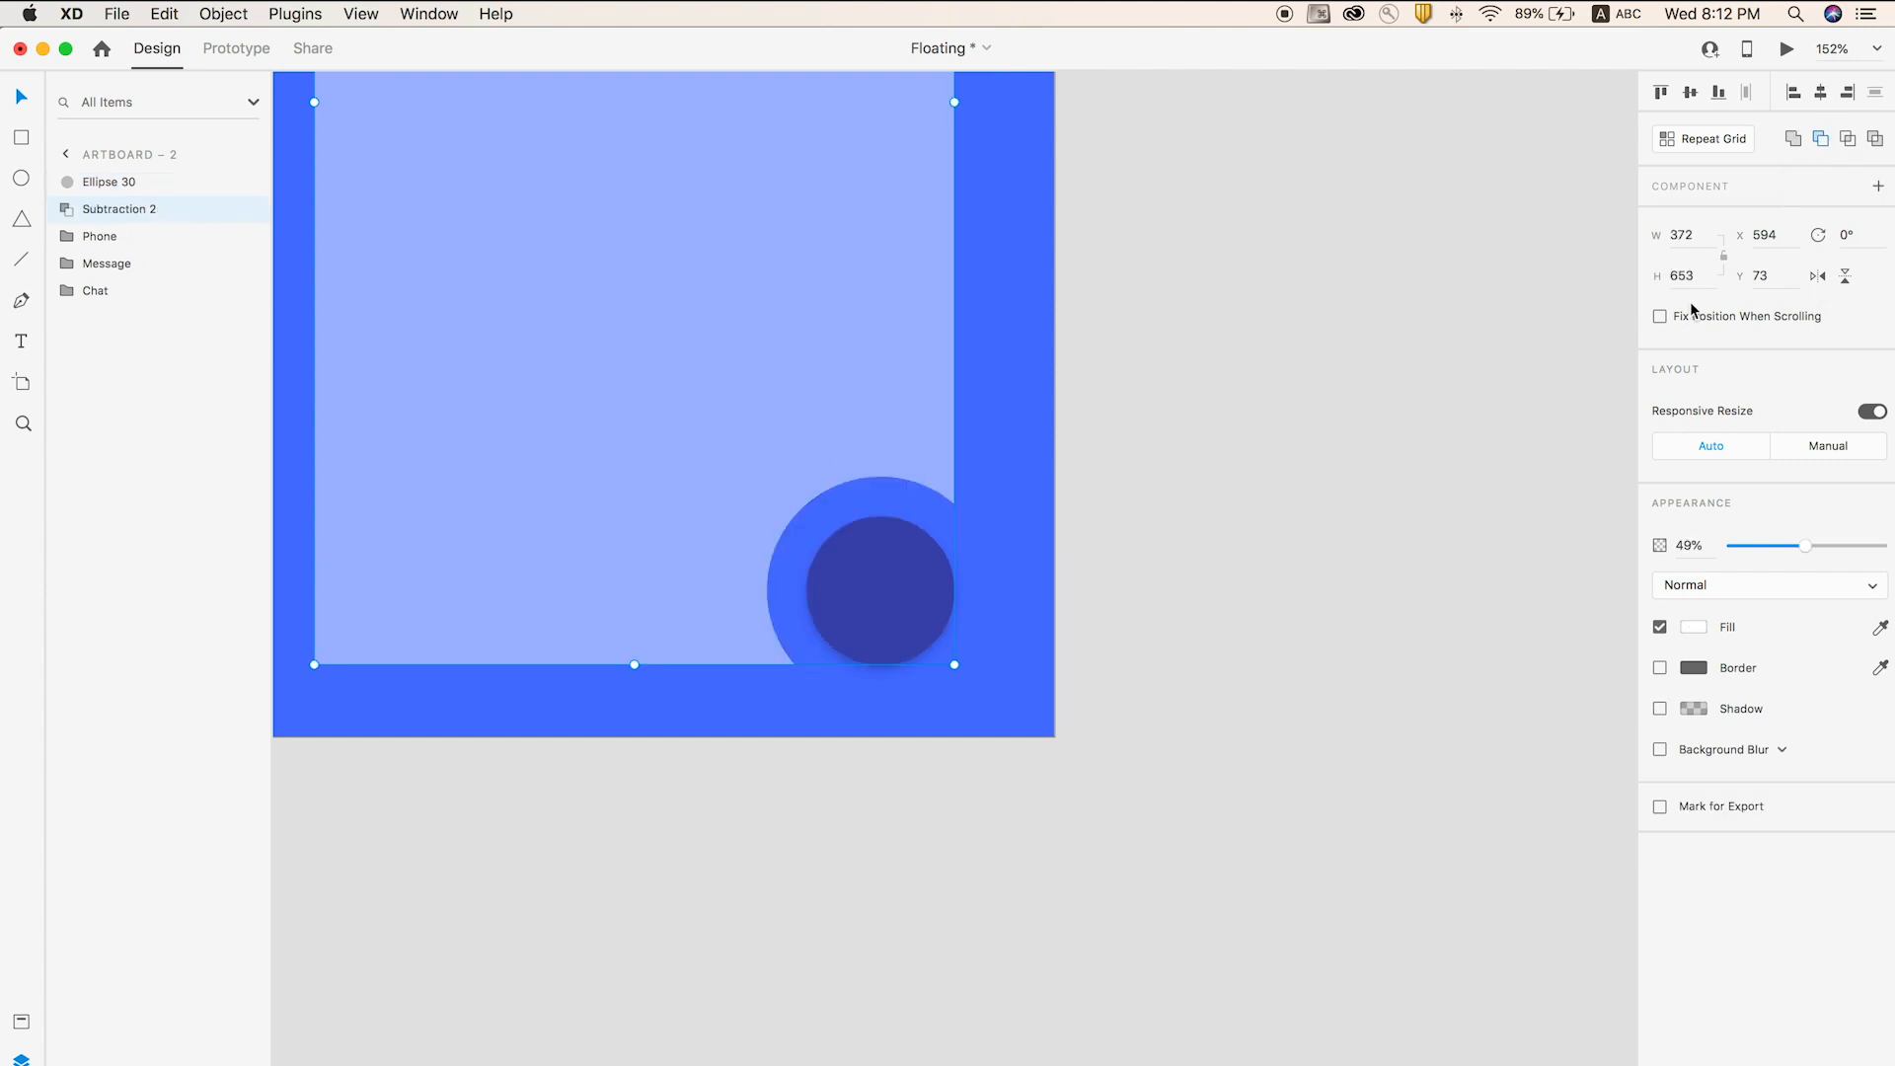
{"action": "left_click", "coordinate": [1220, 558]}
{"action": "left_click", "coordinate": [778, 385]}
{"action": "left_click_drag", "start_coordinate": [1806, 554], "coordinate": [1882, 546]}
{"action": "scroll", "coordinate": [1107, 563], "scroll_direction": "down", "scroll_amount": 5}
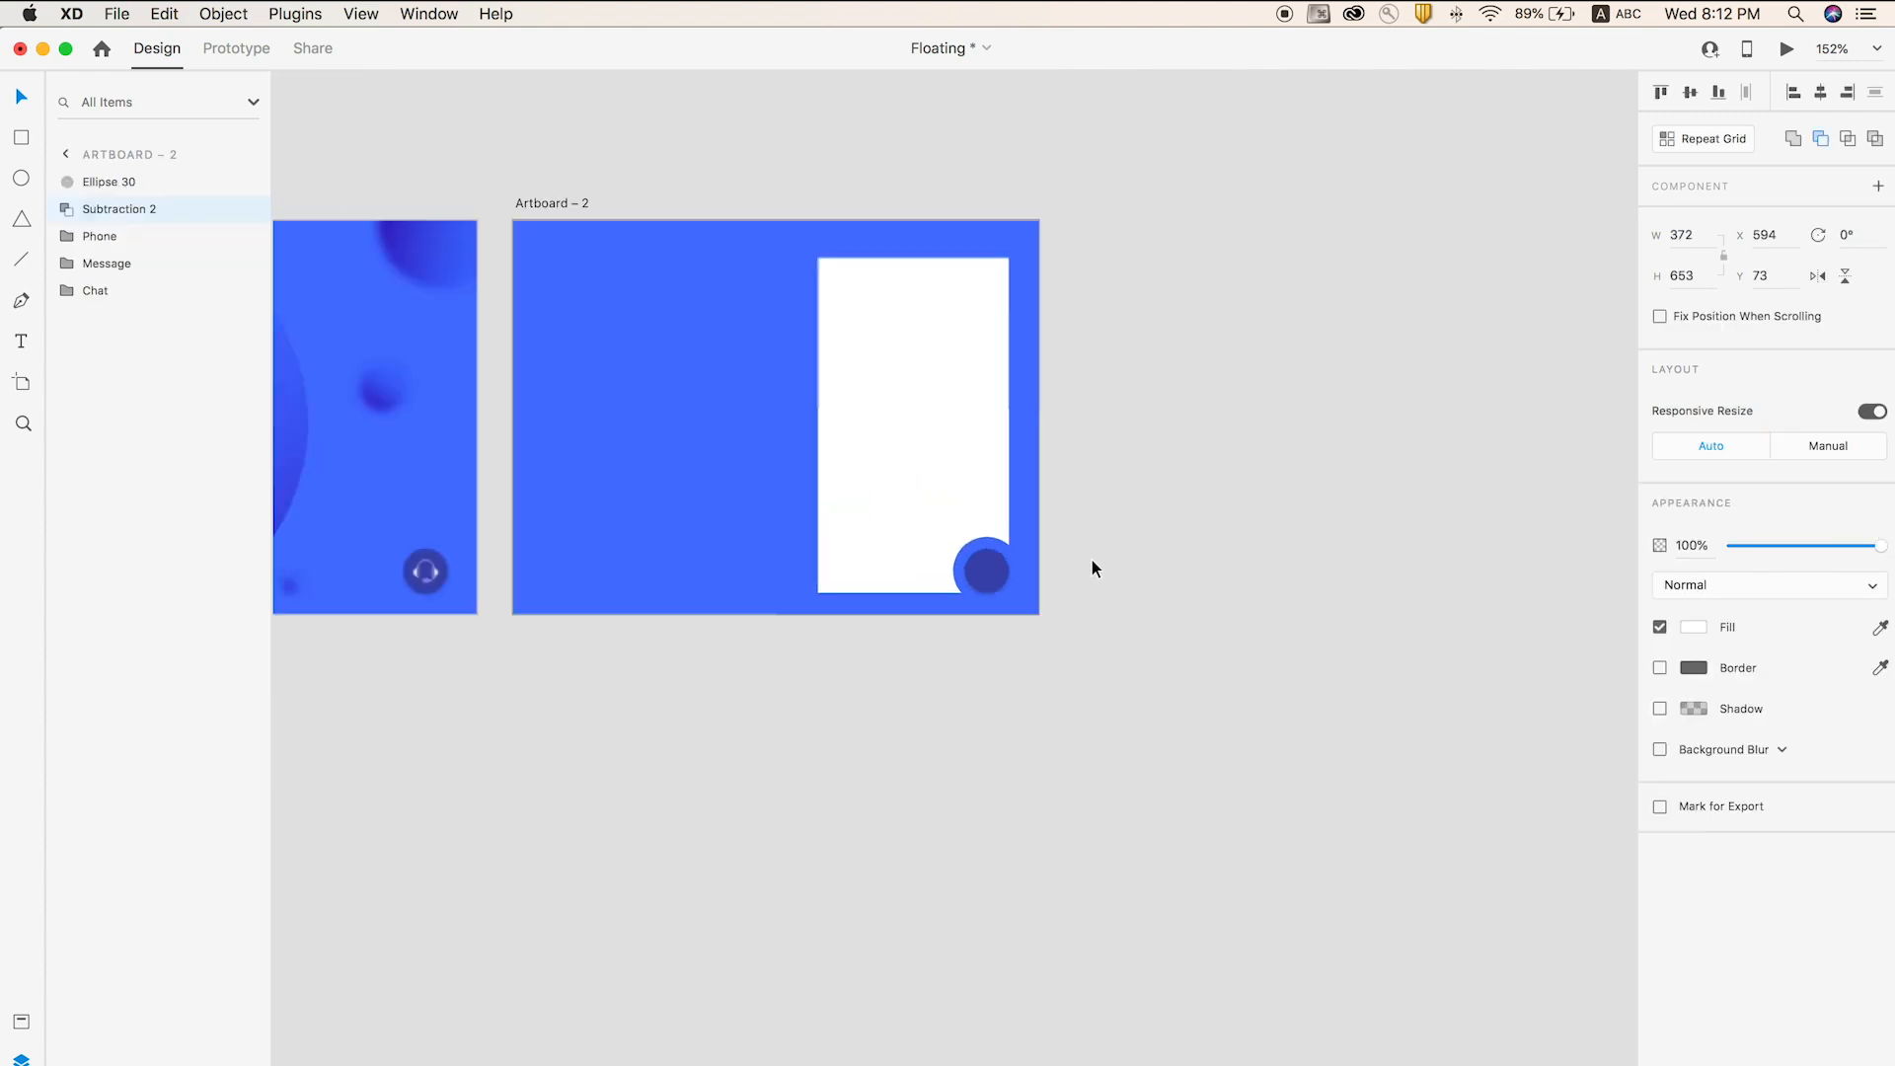
- Round all the corners of the rectangle inside the white cut-out shape
{"action": "left_click", "coordinate": [1157, 539]}
{"action": "left_click", "coordinate": [845, 401]}
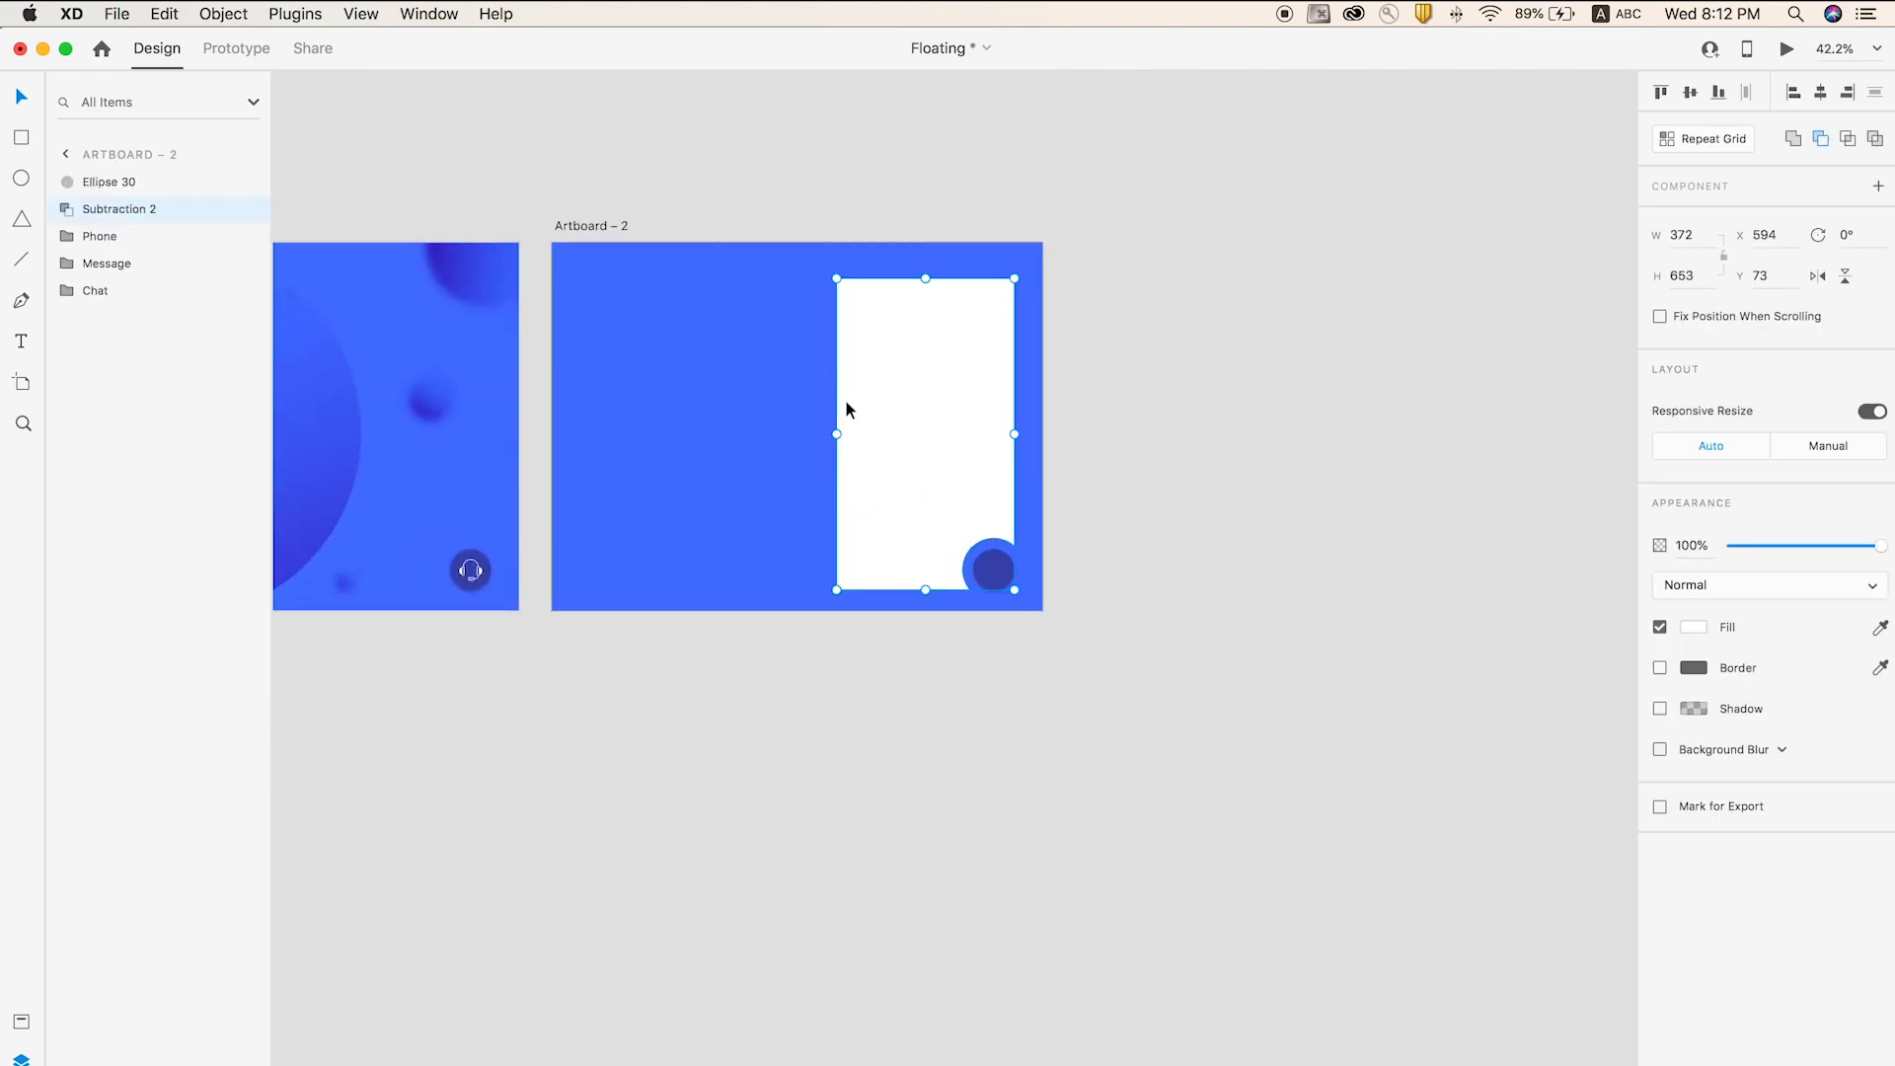
{"action": "double_click", "coordinate": [855, 300]}
{"action": "left_click_drag", "start_coordinate": [854, 296], "coordinate": [851, 293]}
{"action": "left_click", "coordinate": [1166, 382]}
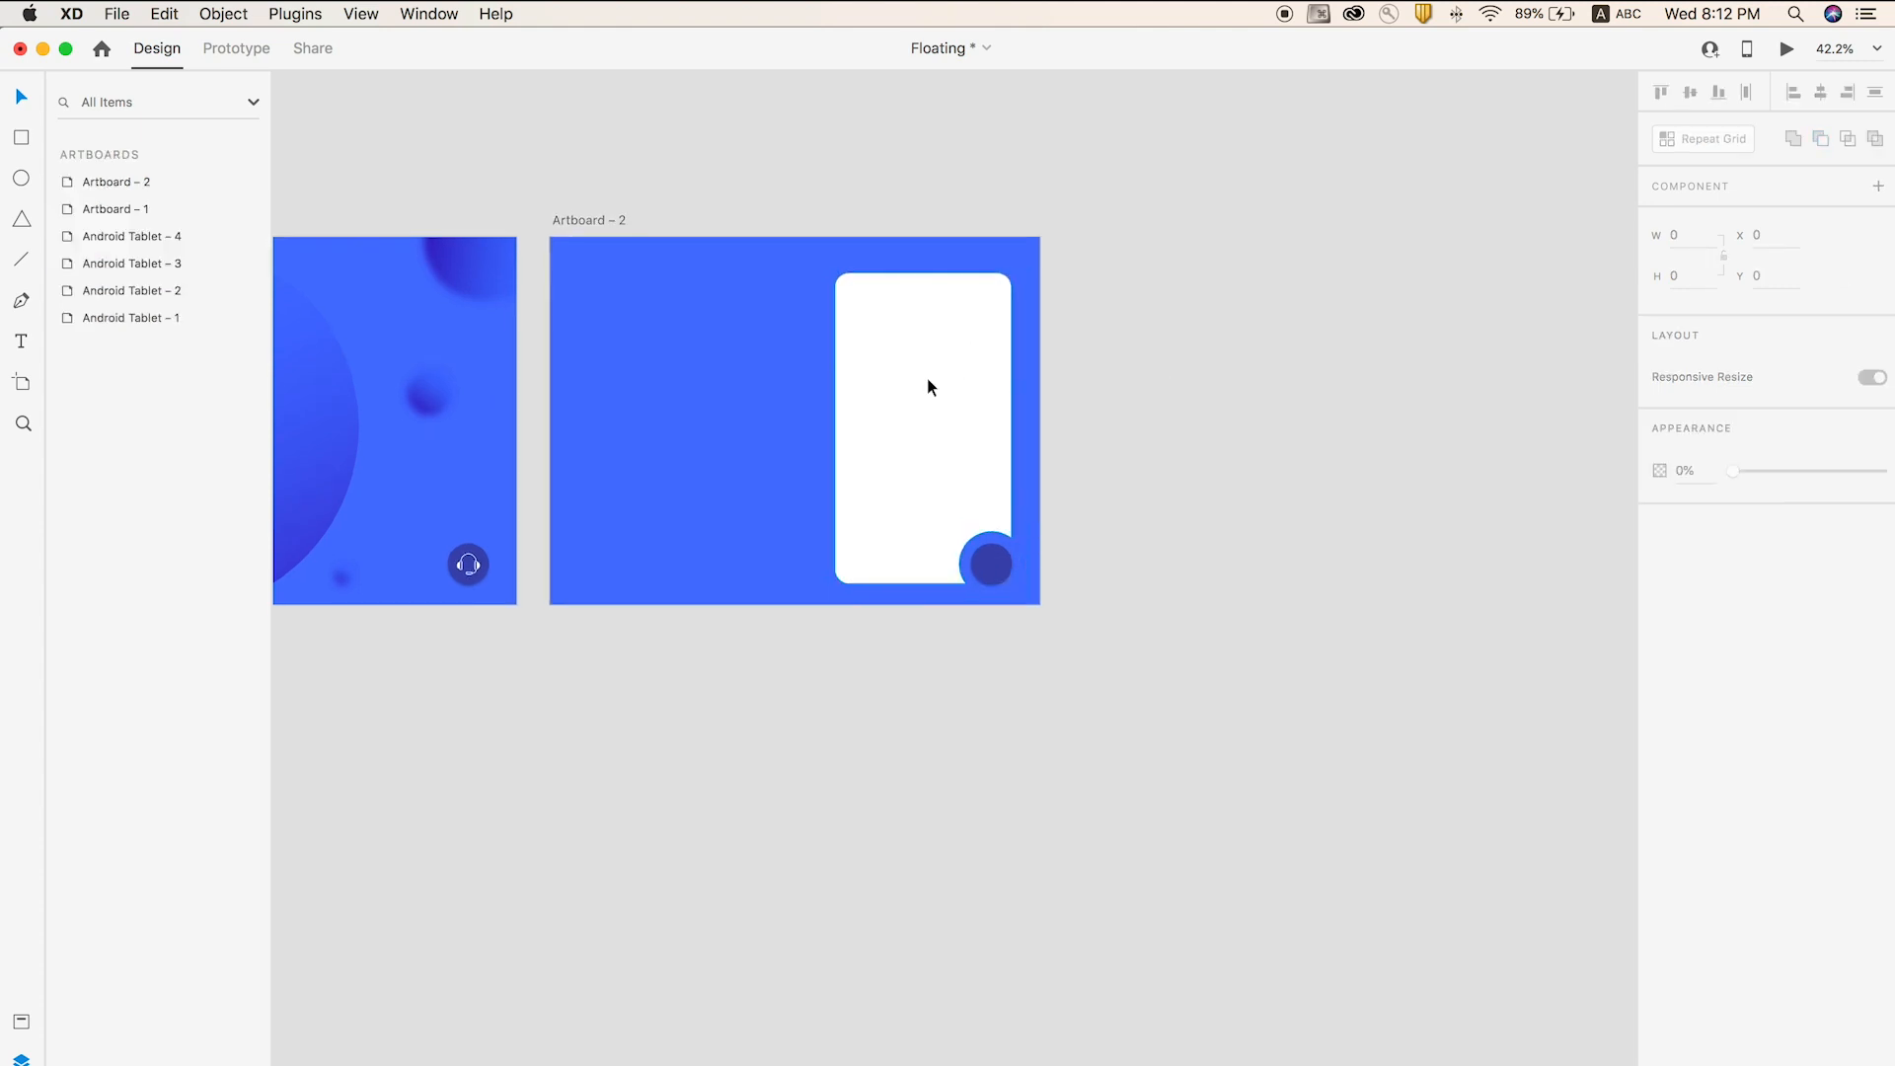
- Delete the small dark blue circle and the leftover Phone, Message and Chat groups from Artboard – 2
{"action": "scroll", "coordinate": [970, 510], "scroll_direction": "down", "scroll_amount": 2}
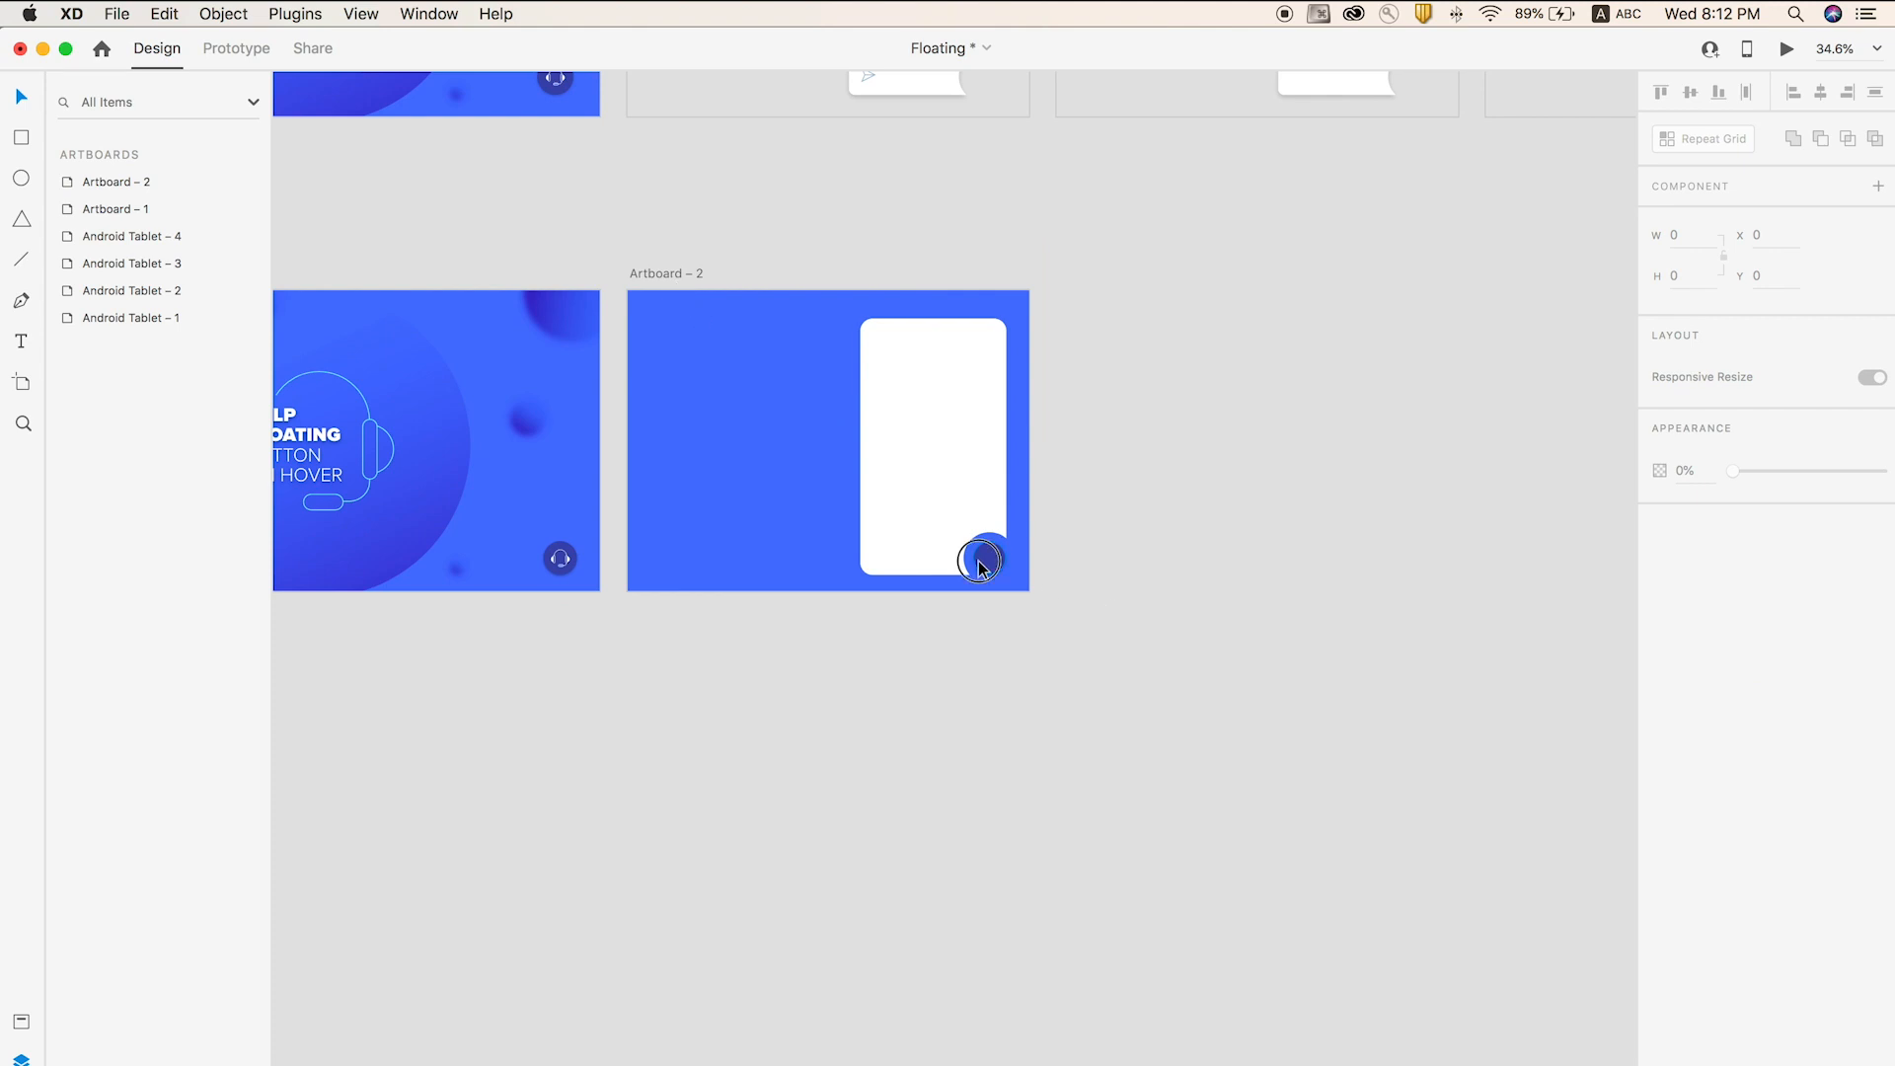
{"action": "left_click", "coordinate": [978, 563]}
{"action": "key", "text": "BackSpace"}
{"action": "key", "text": "BackSpace"}
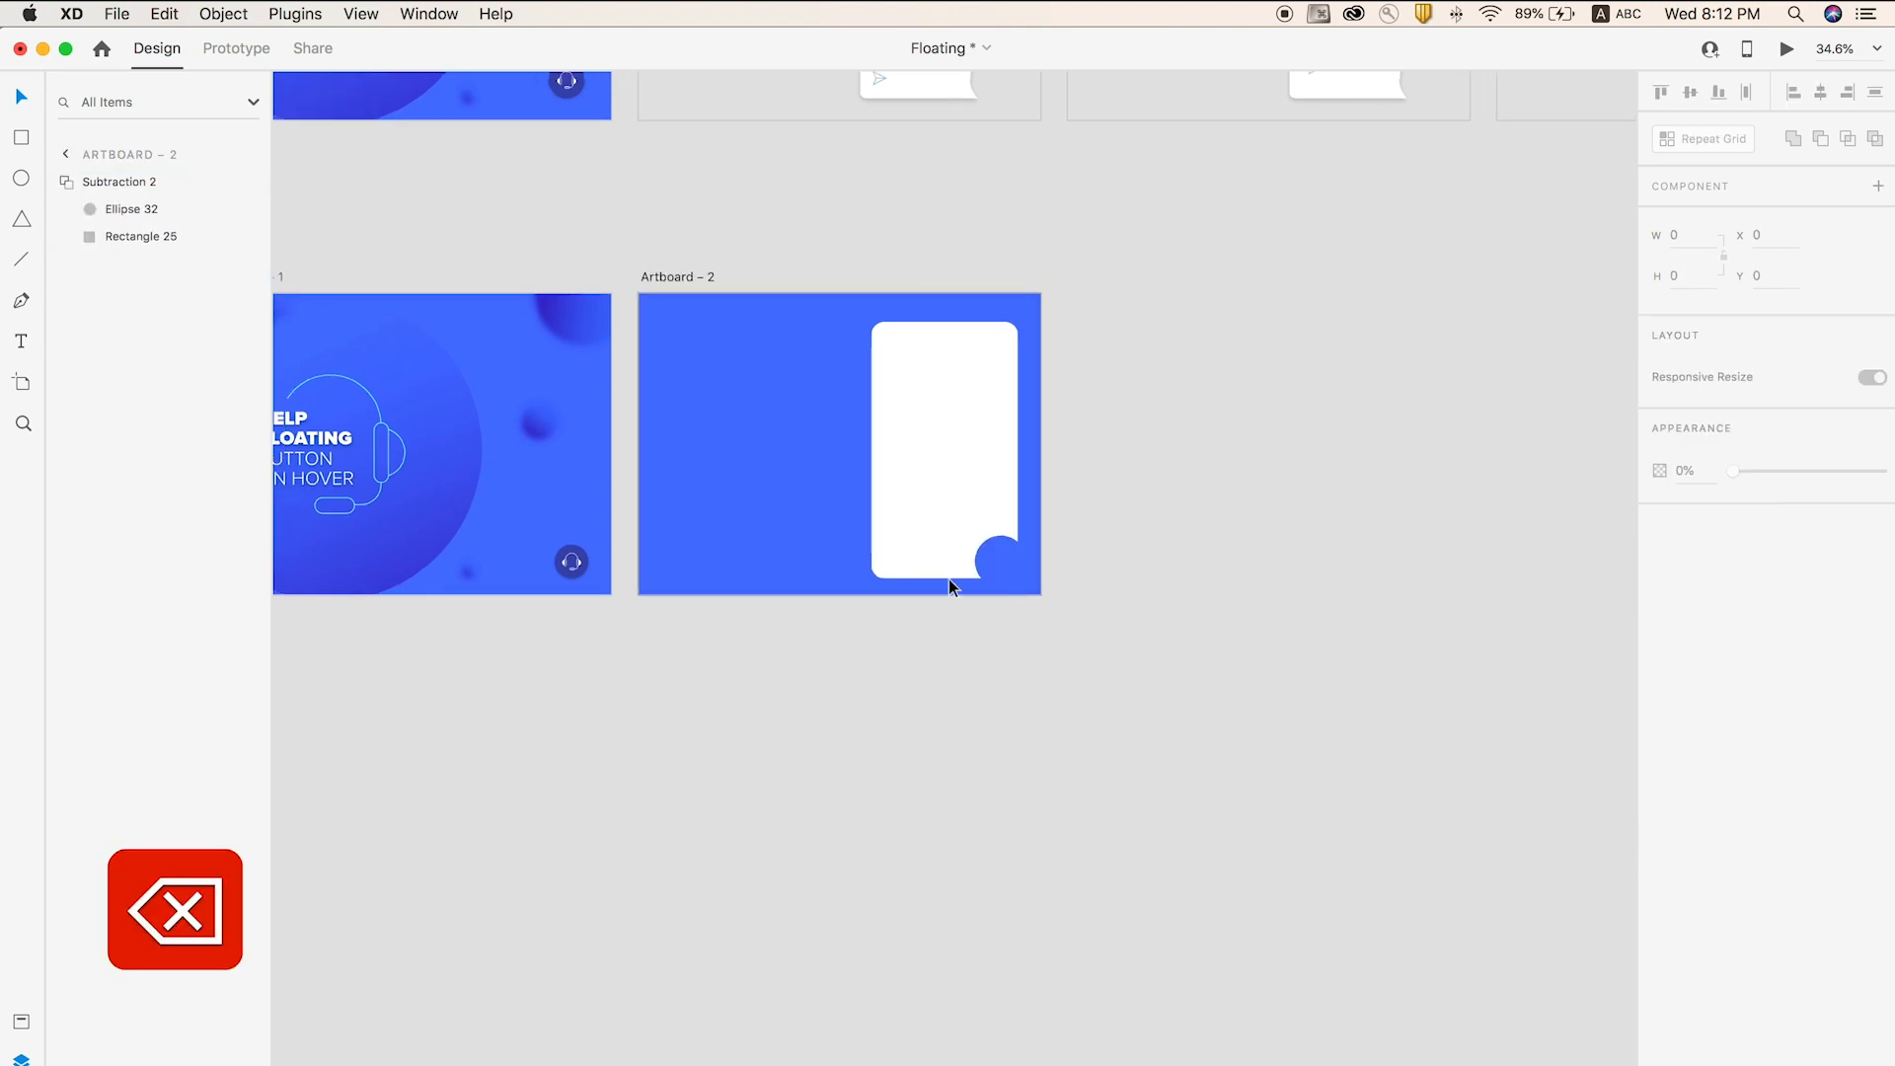
- Duplicate the finished chat panel from Android Tablet – 2 onto the pasteboard beside Artboard – 2
{"action": "scroll", "coordinate": [1231, 626], "scroll_direction": "up", "scroll_amount": 3}
{"action": "scroll", "coordinate": [1086, 749], "scroll_direction": "up", "scroll_amount": 3}
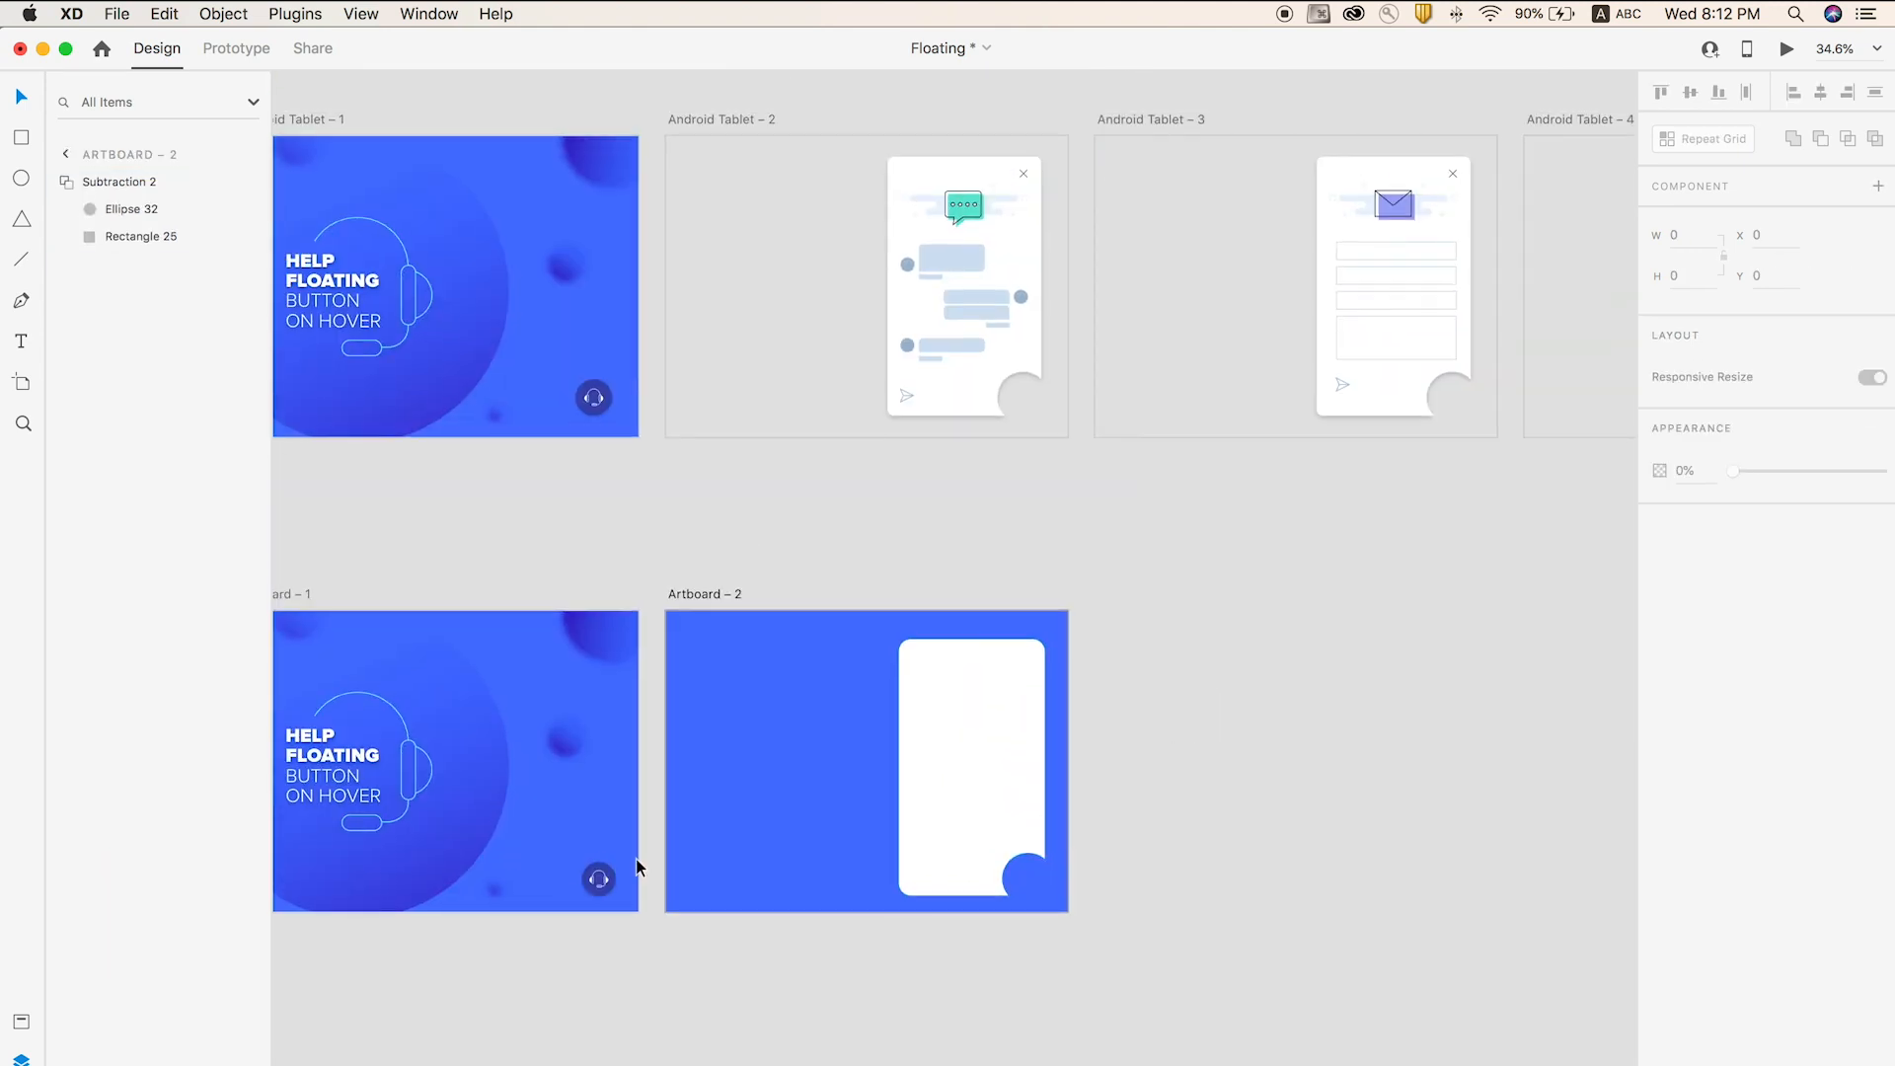
{"action": "left_click", "coordinate": [1005, 746]}
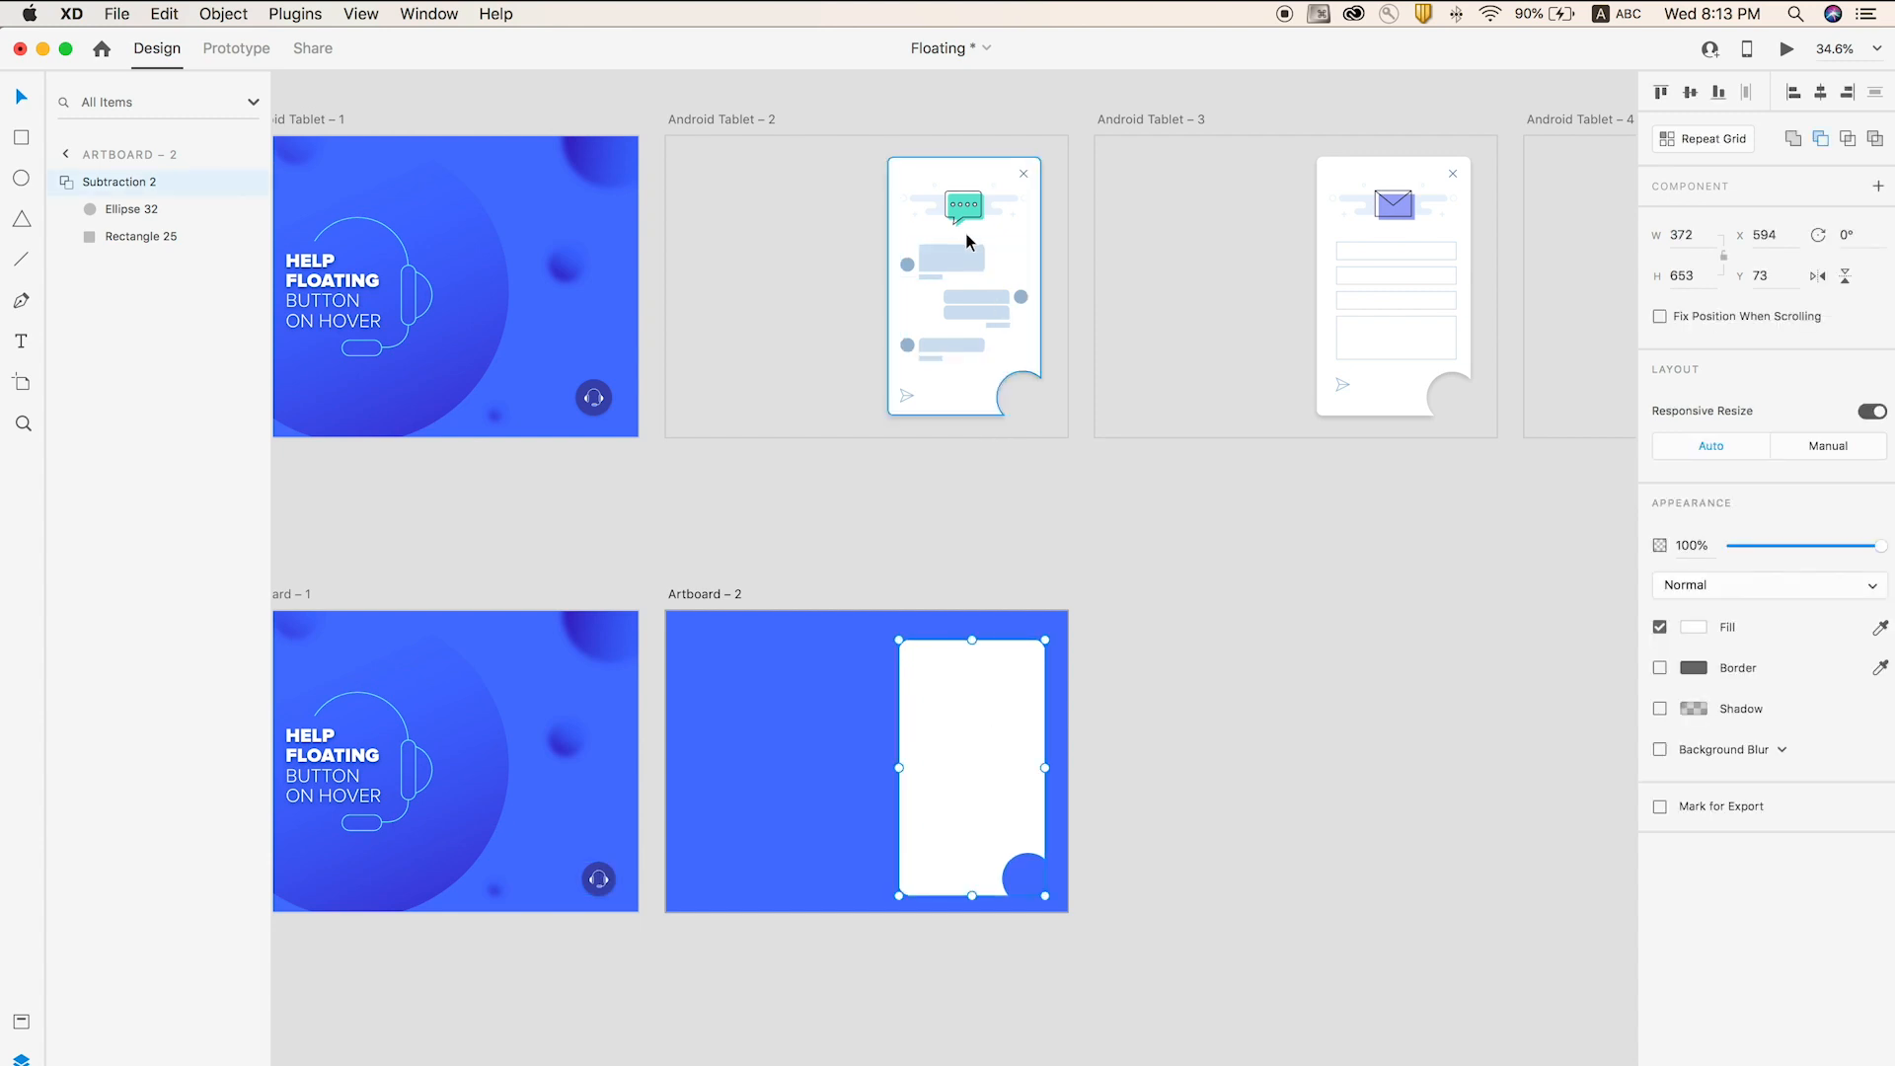
{"action": "left_click", "coordinate": [966, 212]}
{"action": "left_click", "coordinate": [1005, 382]}
{"action": "left_click", "coordinate": [1054, 444]}
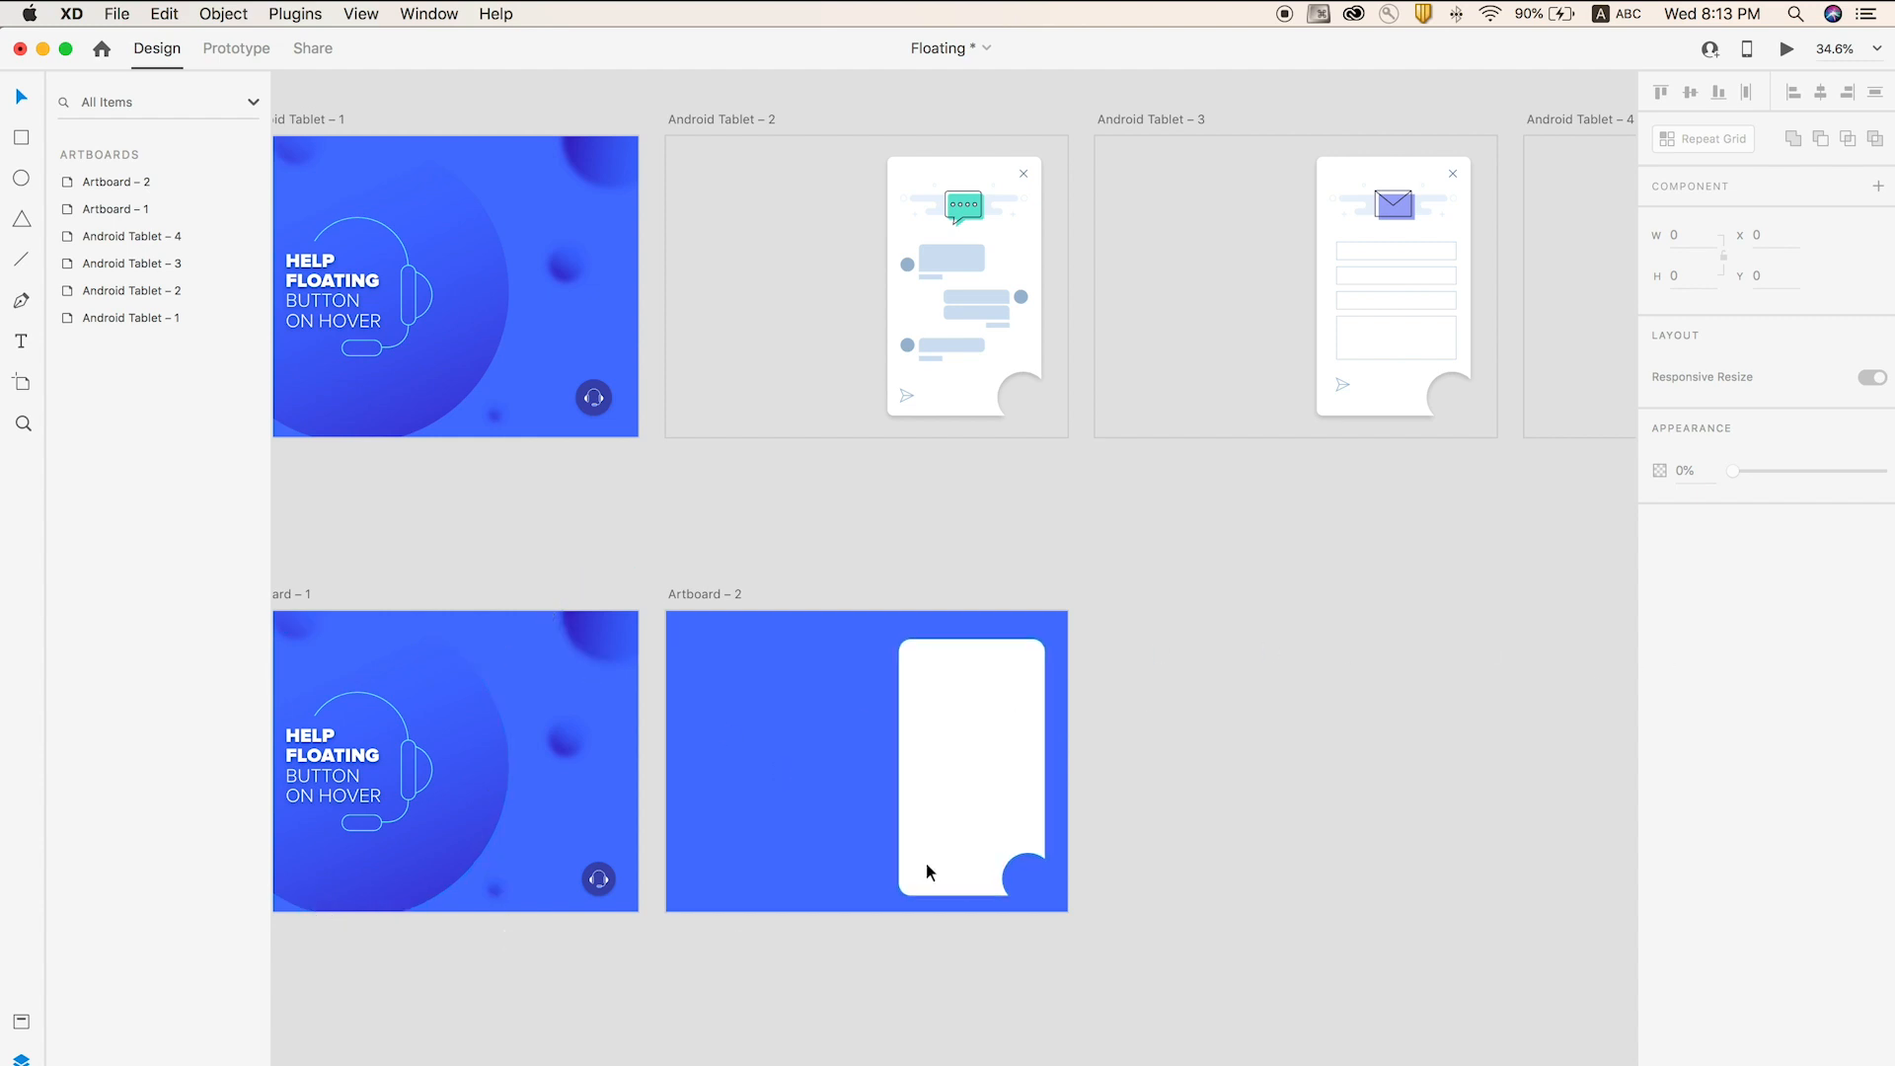
{"action": "left_click", "coordinate": [709, 594]}
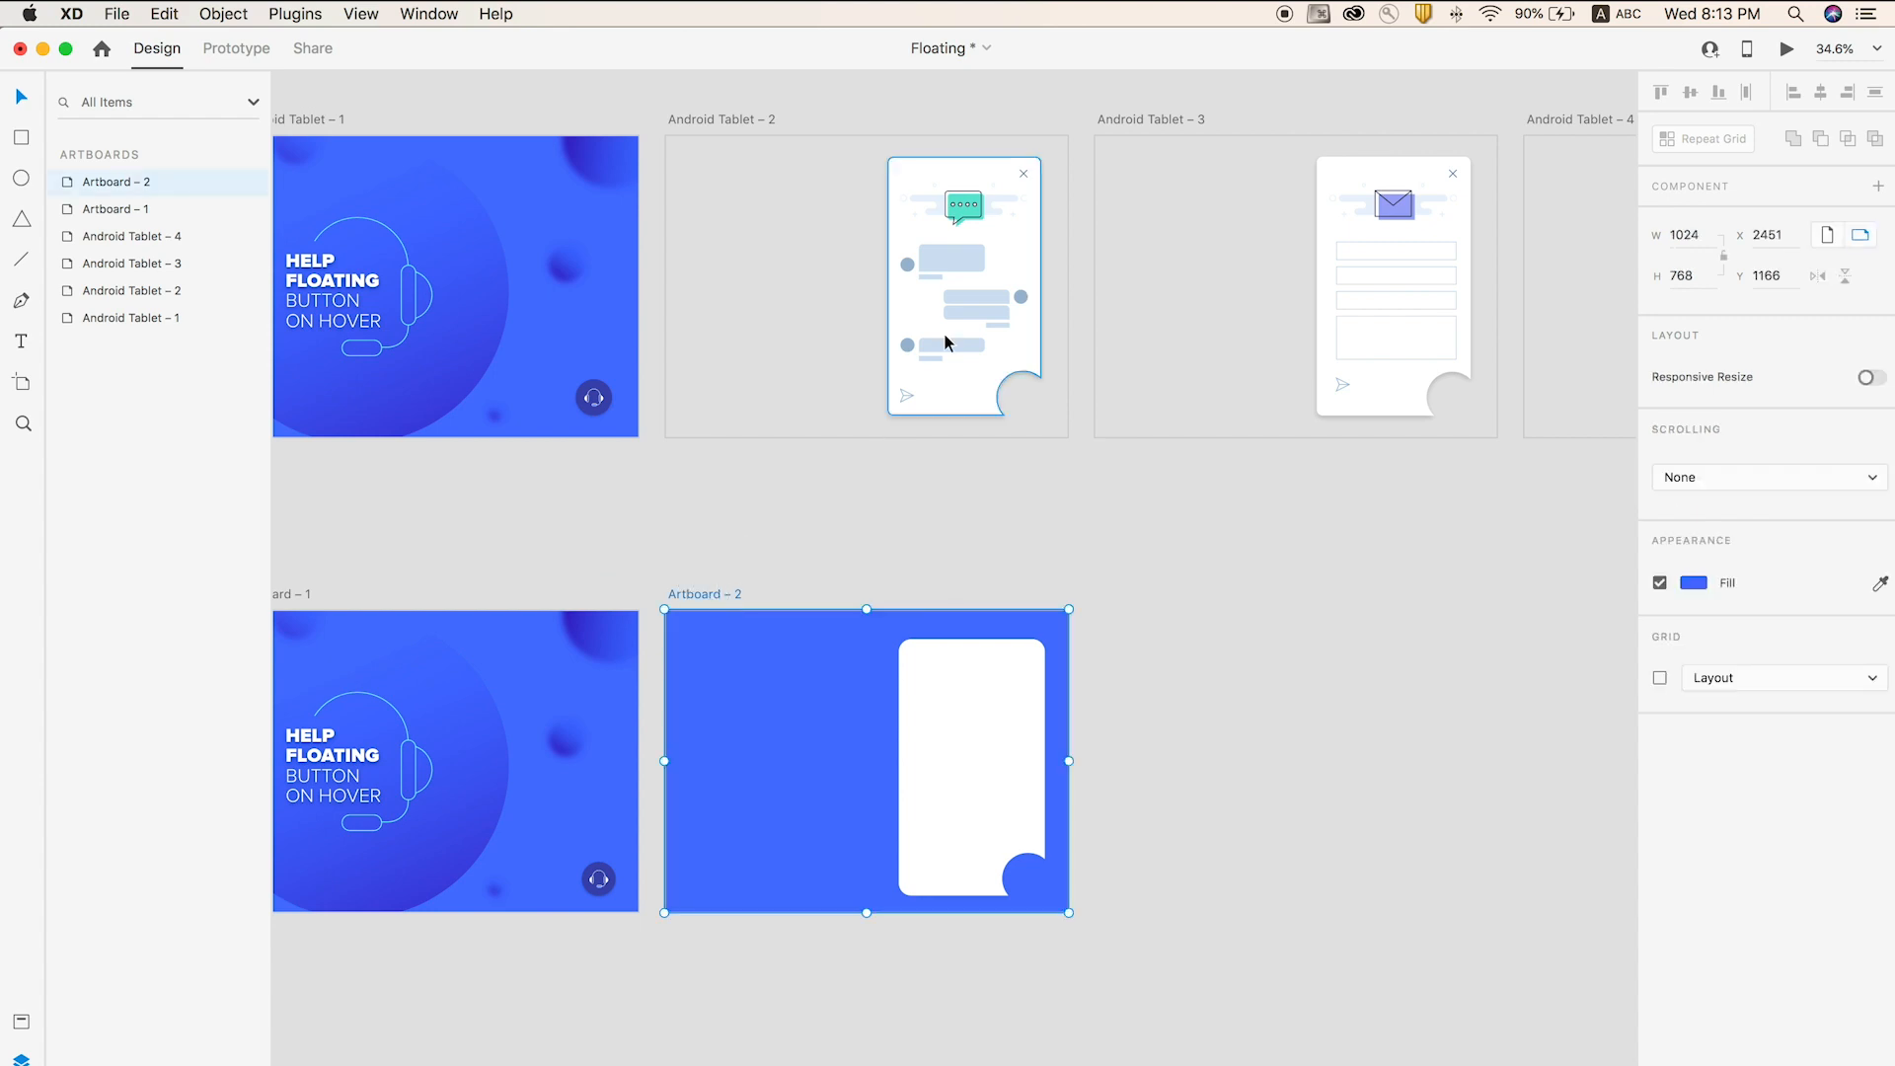
{"action": "left_click_drag", "start_coordinate": [873, 120], "coordinate": [1037, 432]}
{"action": "left_click_drag", "start_coordinate": [957, 300], "coordinate": [1217, 760], "text": "alt"}
- Group the copied panel's chat content, move it onto Artboard – 2's white shape and delete the leftover panel background
{"action": "left_click_drag", "start_coordinate": [1149, 595], "coordinate": [1305, 882]}
{"action": "key", "text": "super+g"}
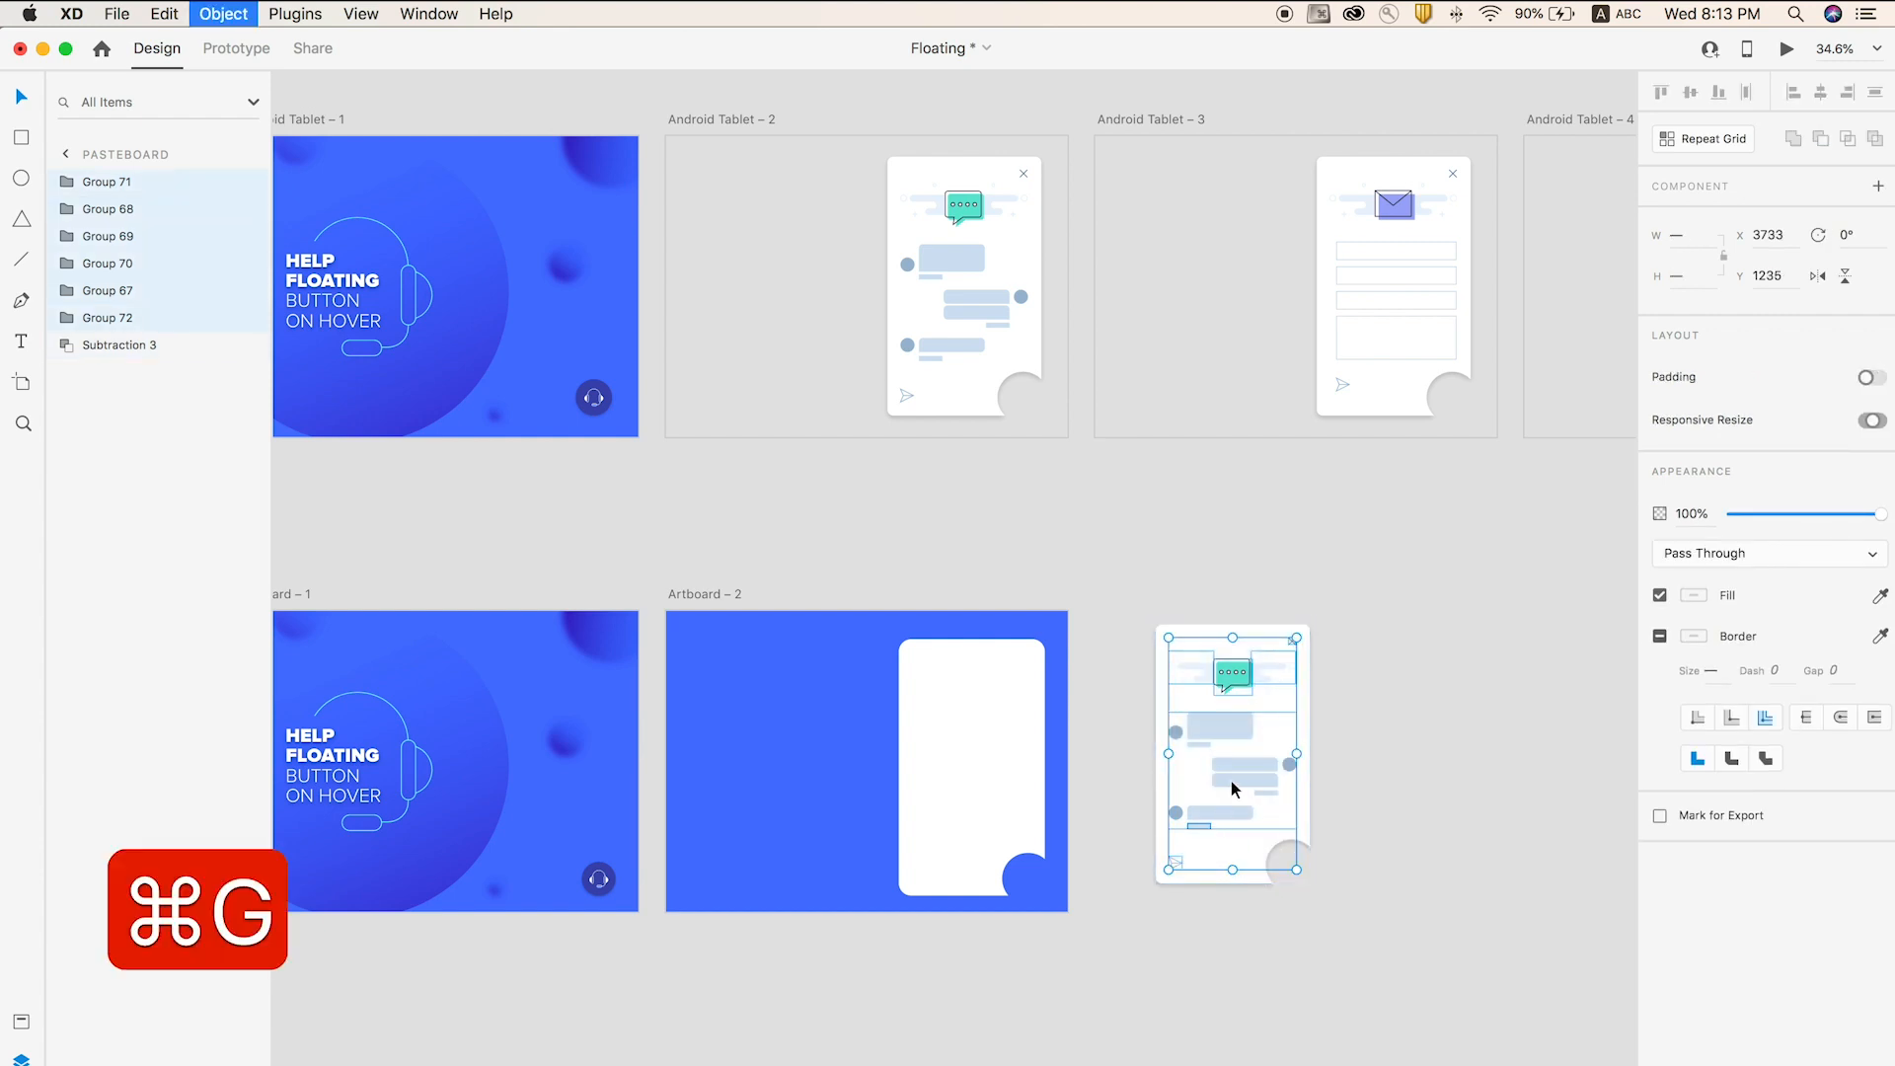
{"action": "left_click_drag", "start_coordinate": [1234, 730], "coordinate": [975, 742]}
{"action": "left_click", "coordinate": [1143, 585]}
{"action": "left_click", "coordinate": [1214, 726]}
{"action": "key", "text": "BackSpace"}
- Nudge the chat content group into place inside the white panel on Artboard – 2
{"action": "key", "text": "z"}
{"action": "left_click_drag", "start_coordinate": [763, 592], "coordinate": [1319, 964]}
{"action": "key", "text": "v"}
{"action": "left_click", "coordinate": [716, 553]}
{"action": "left_click_drag", "start_coordinate": [715, 553], "coordinate": [721, 550]}
{"action": "left_click", "coordinate": [1447, 424]}
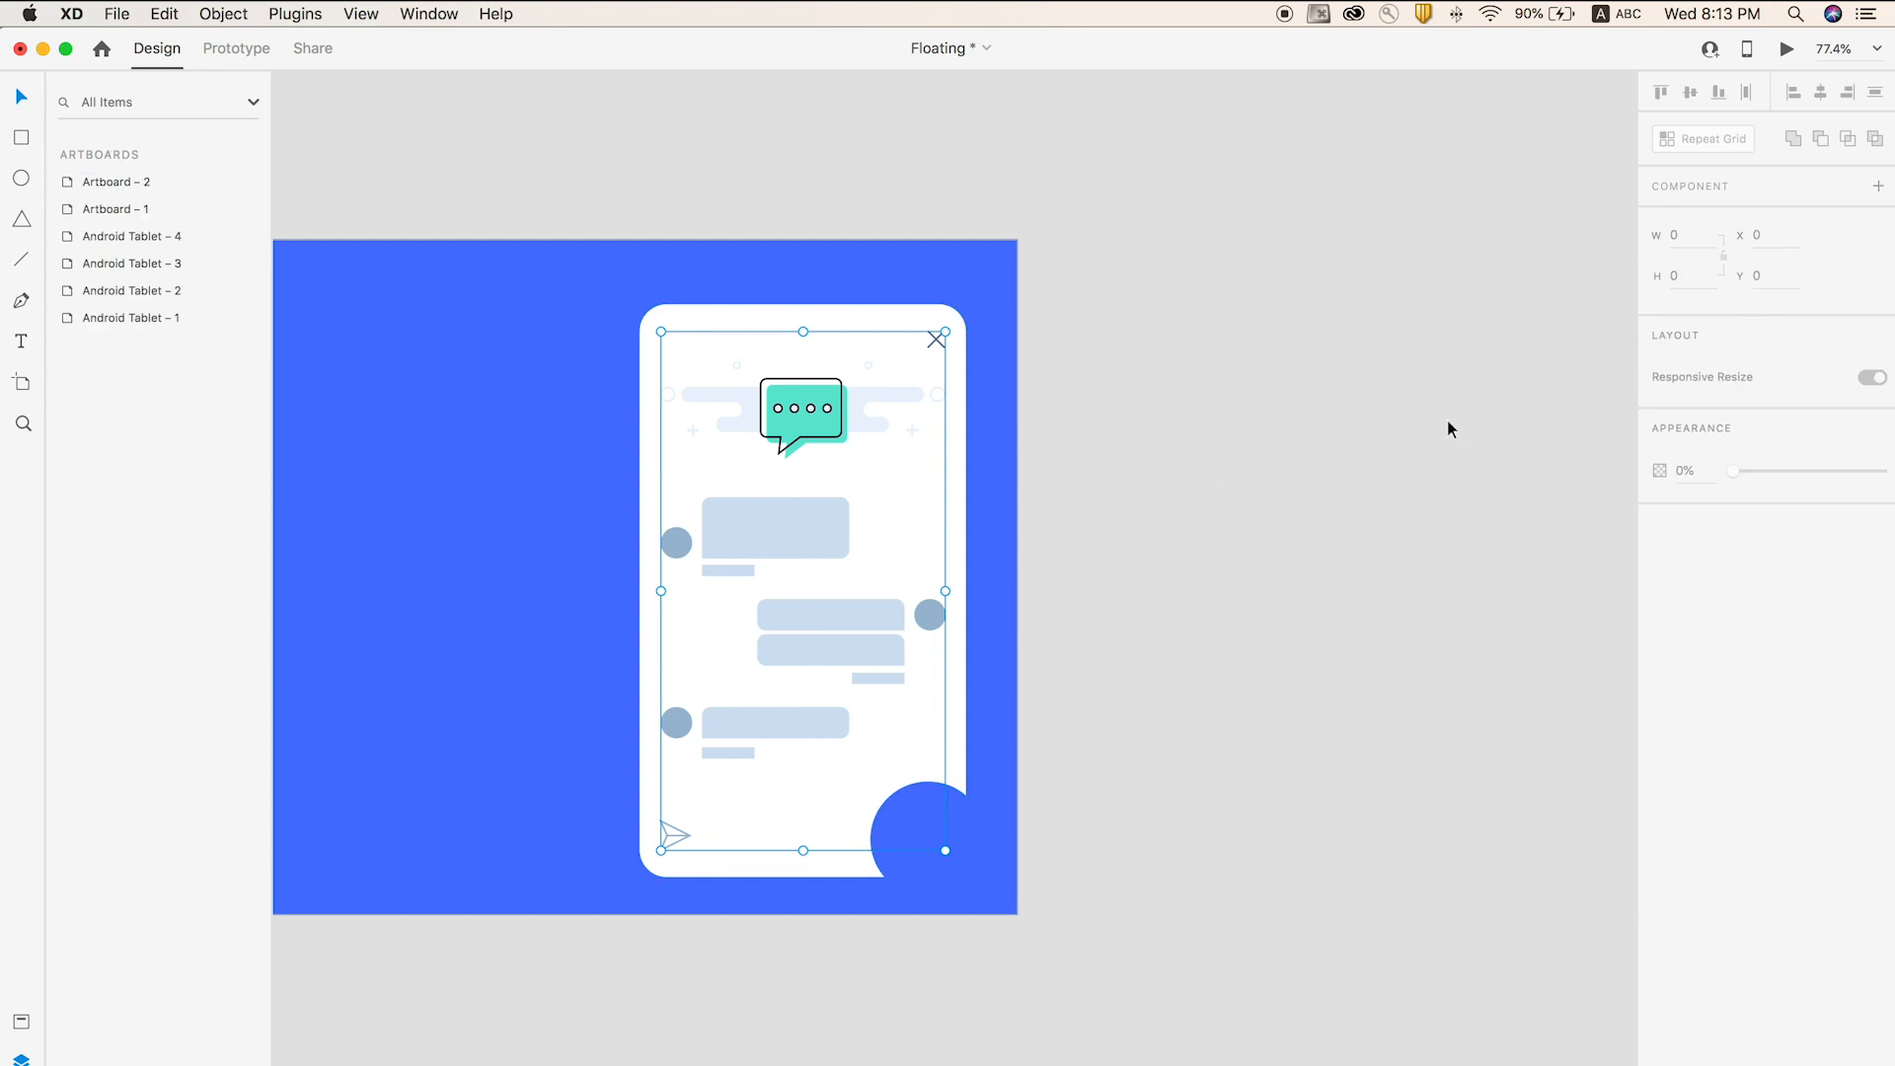
- Ungroup the chat content on Artboard – 2 and undo the last few changes
{"action": "left_click", "coordinate": [946, 347]}
{"action": "left_click", "coordinate": [943, 345]}
{"action": "right_click", "coordinate": [938, 341]}
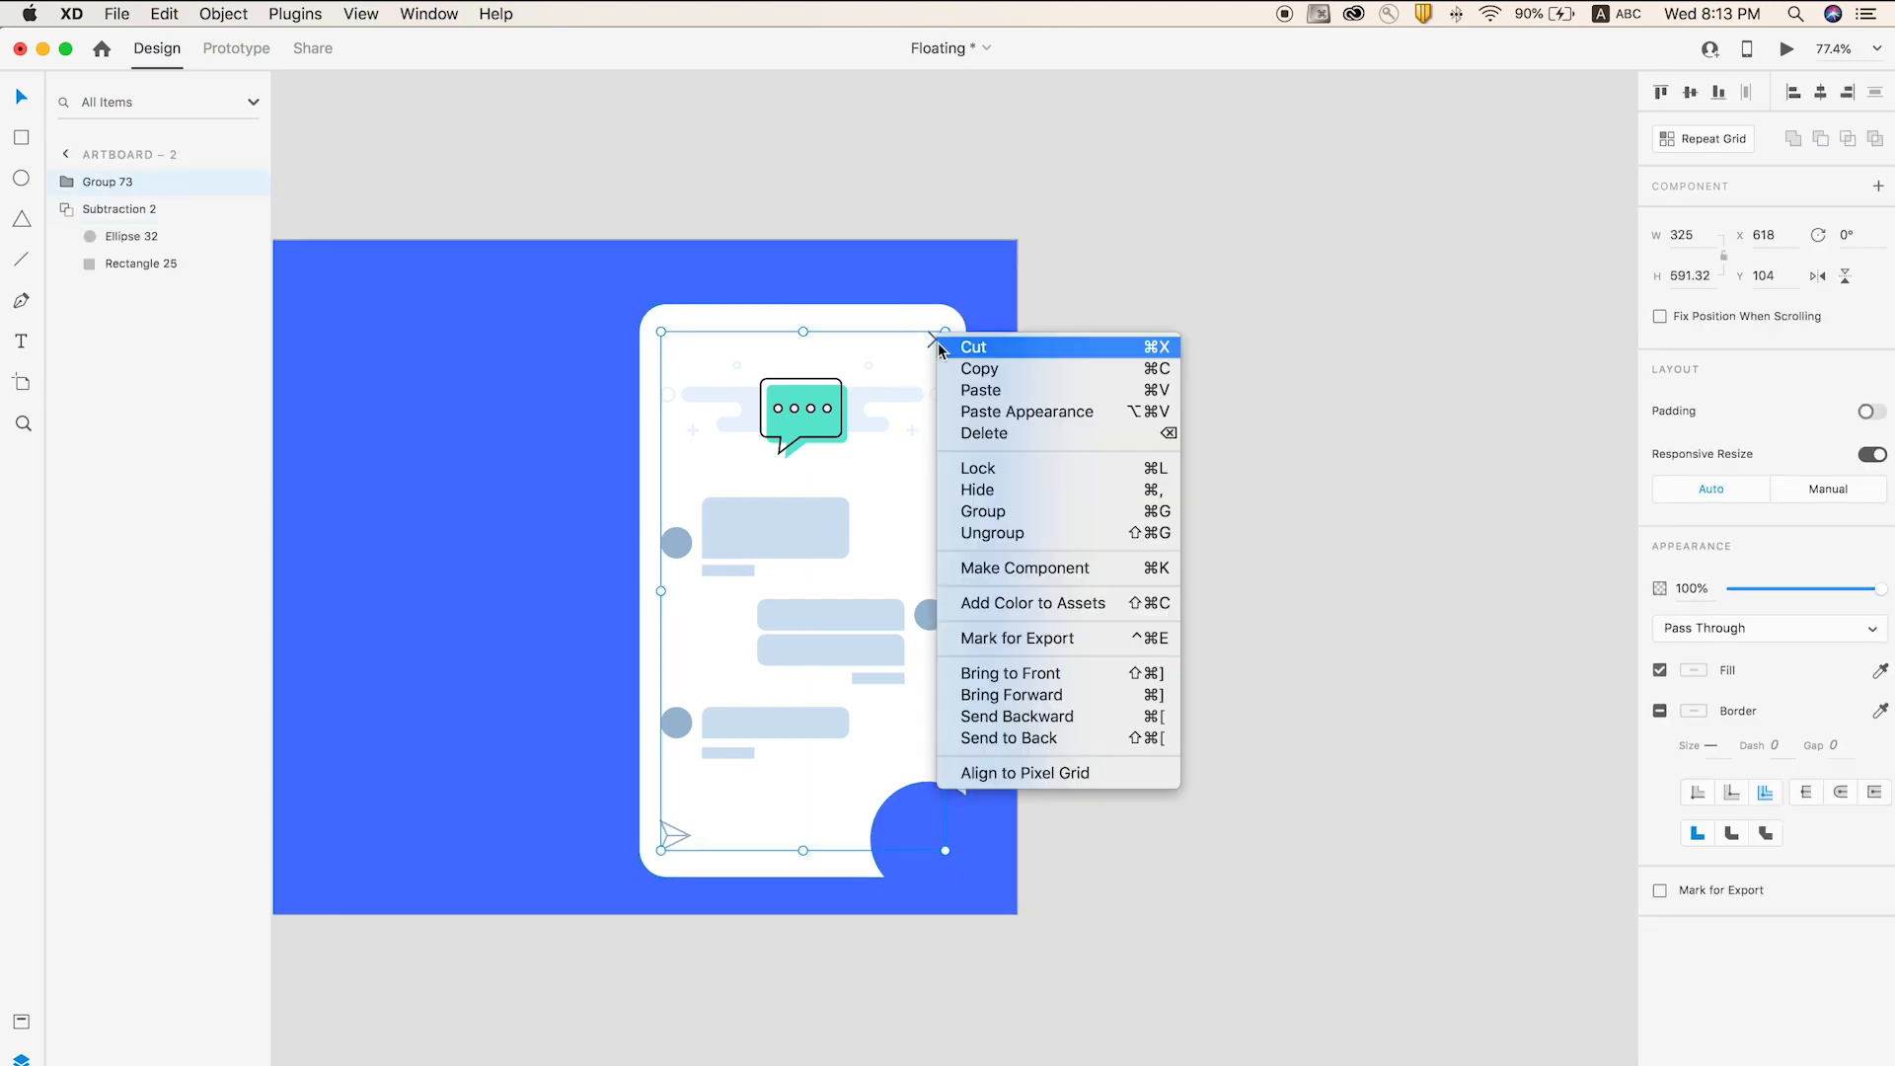
{"action": "key", "text": "super+z"}
{"action": "key", "text": "super+z"}
{"action": "key", "text": "super+z"}
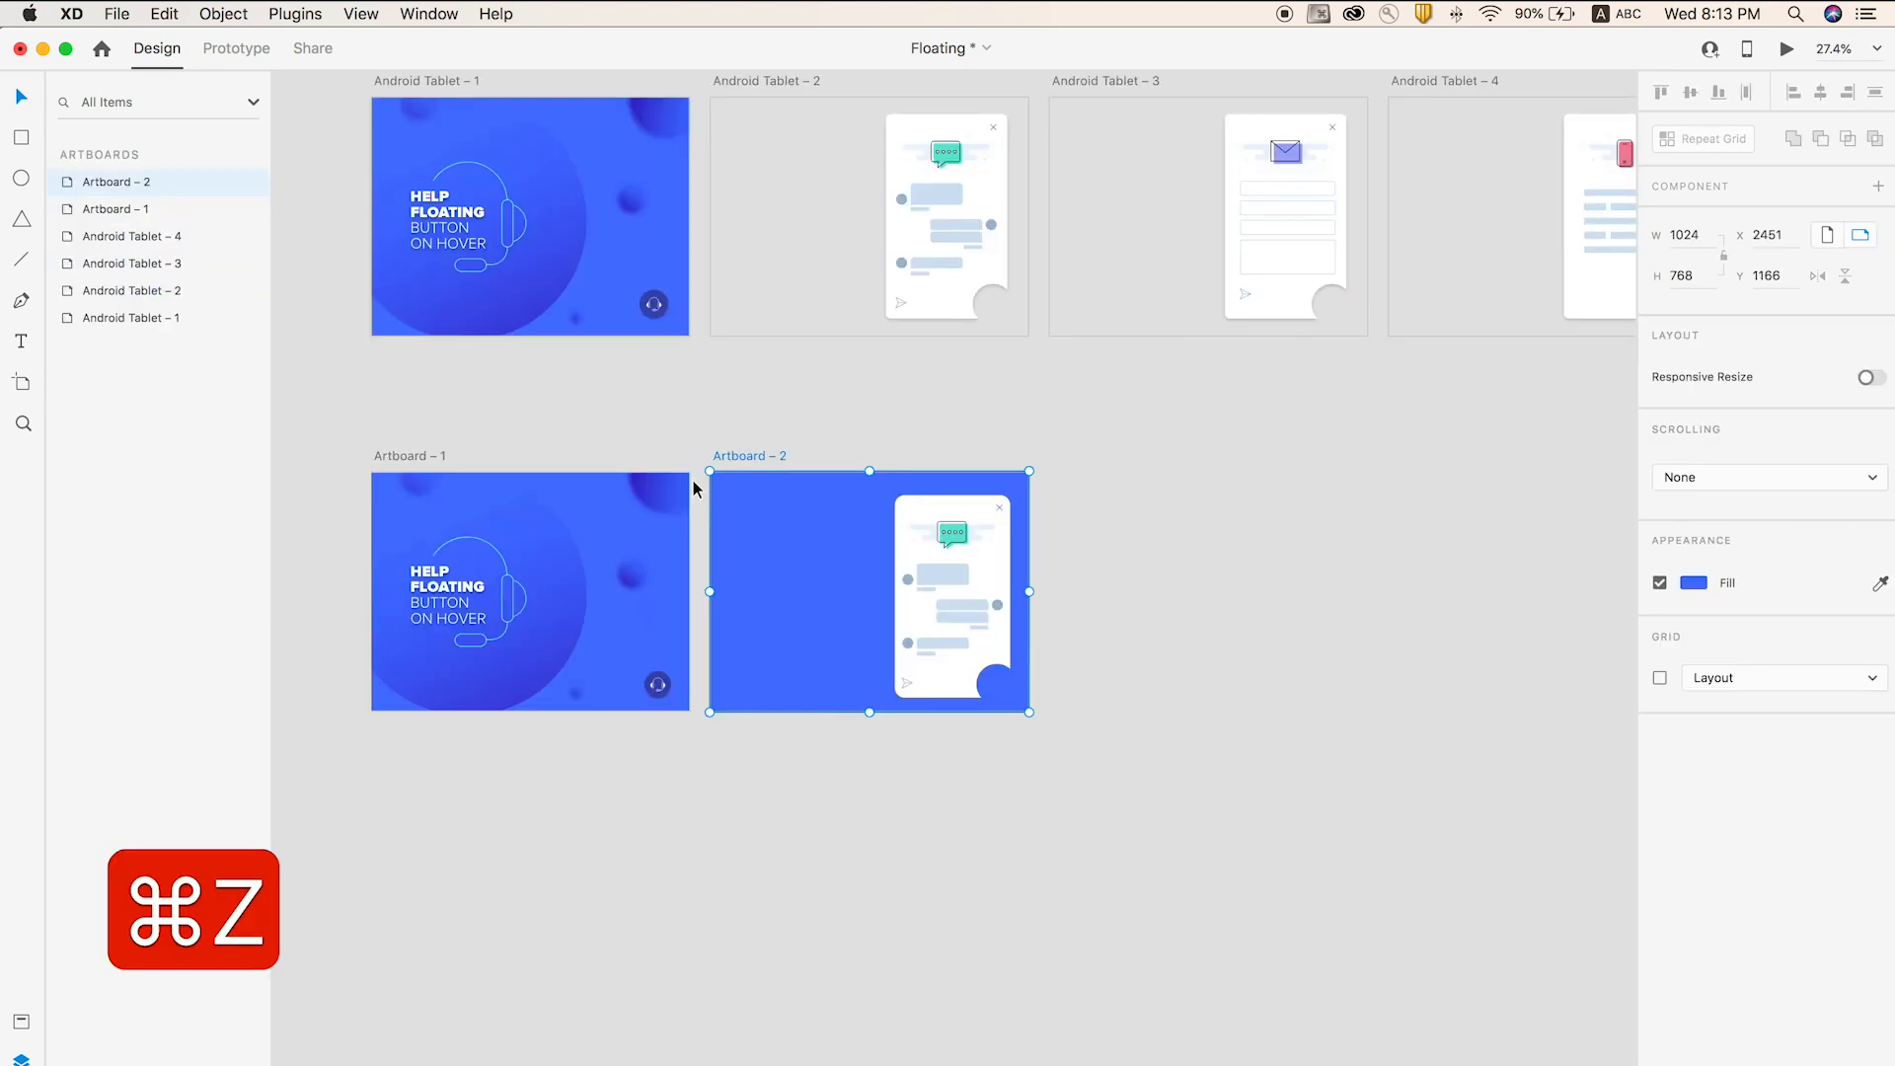
- Duplicate Artboard – 2 twice so the copies sit beside it as Artboard – 3 and Artboard – 4
{"action": "key", "text": "super+d"}
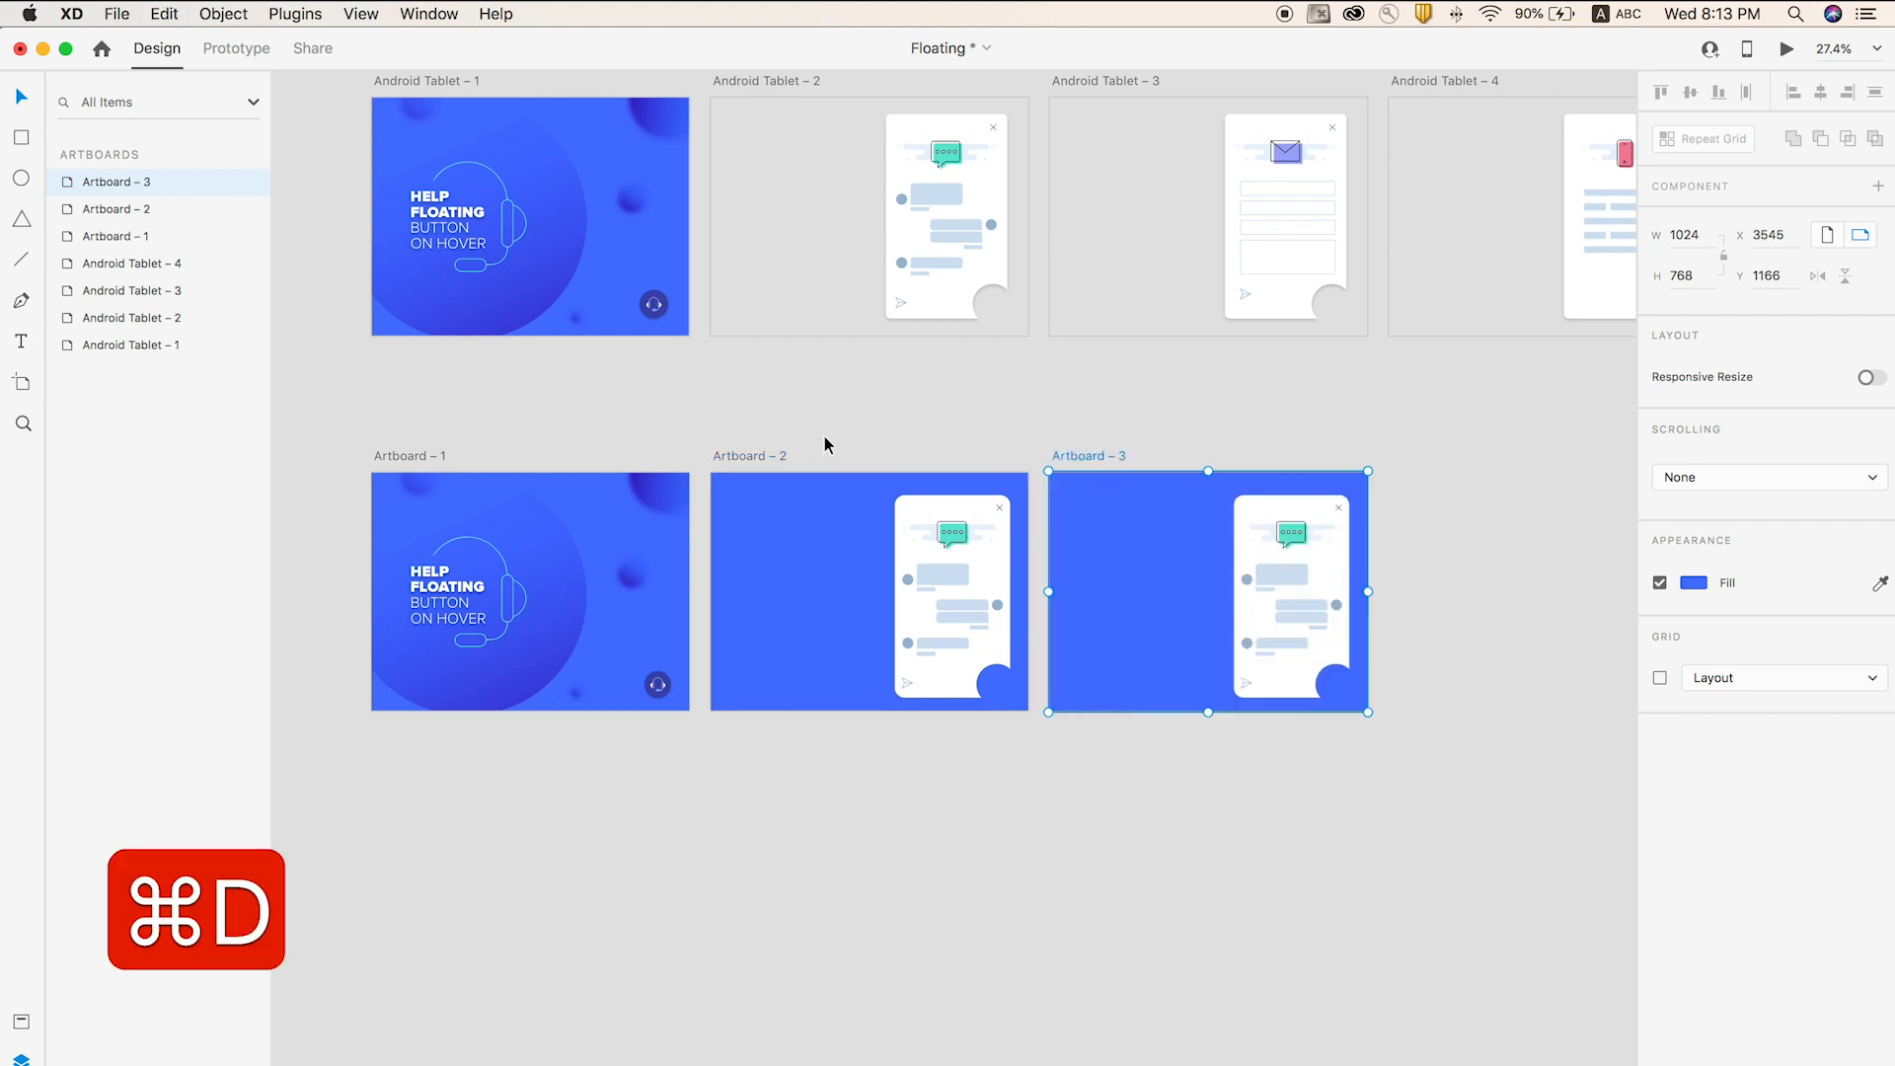
{"action": "left_click", "coordinate": [1068, 460]}
{"action": "key", "text": "super+d"}
{"action": "scroll", "coordinate": [1067, 457], "scroll_direction": "right", "scroll_amount": 10}
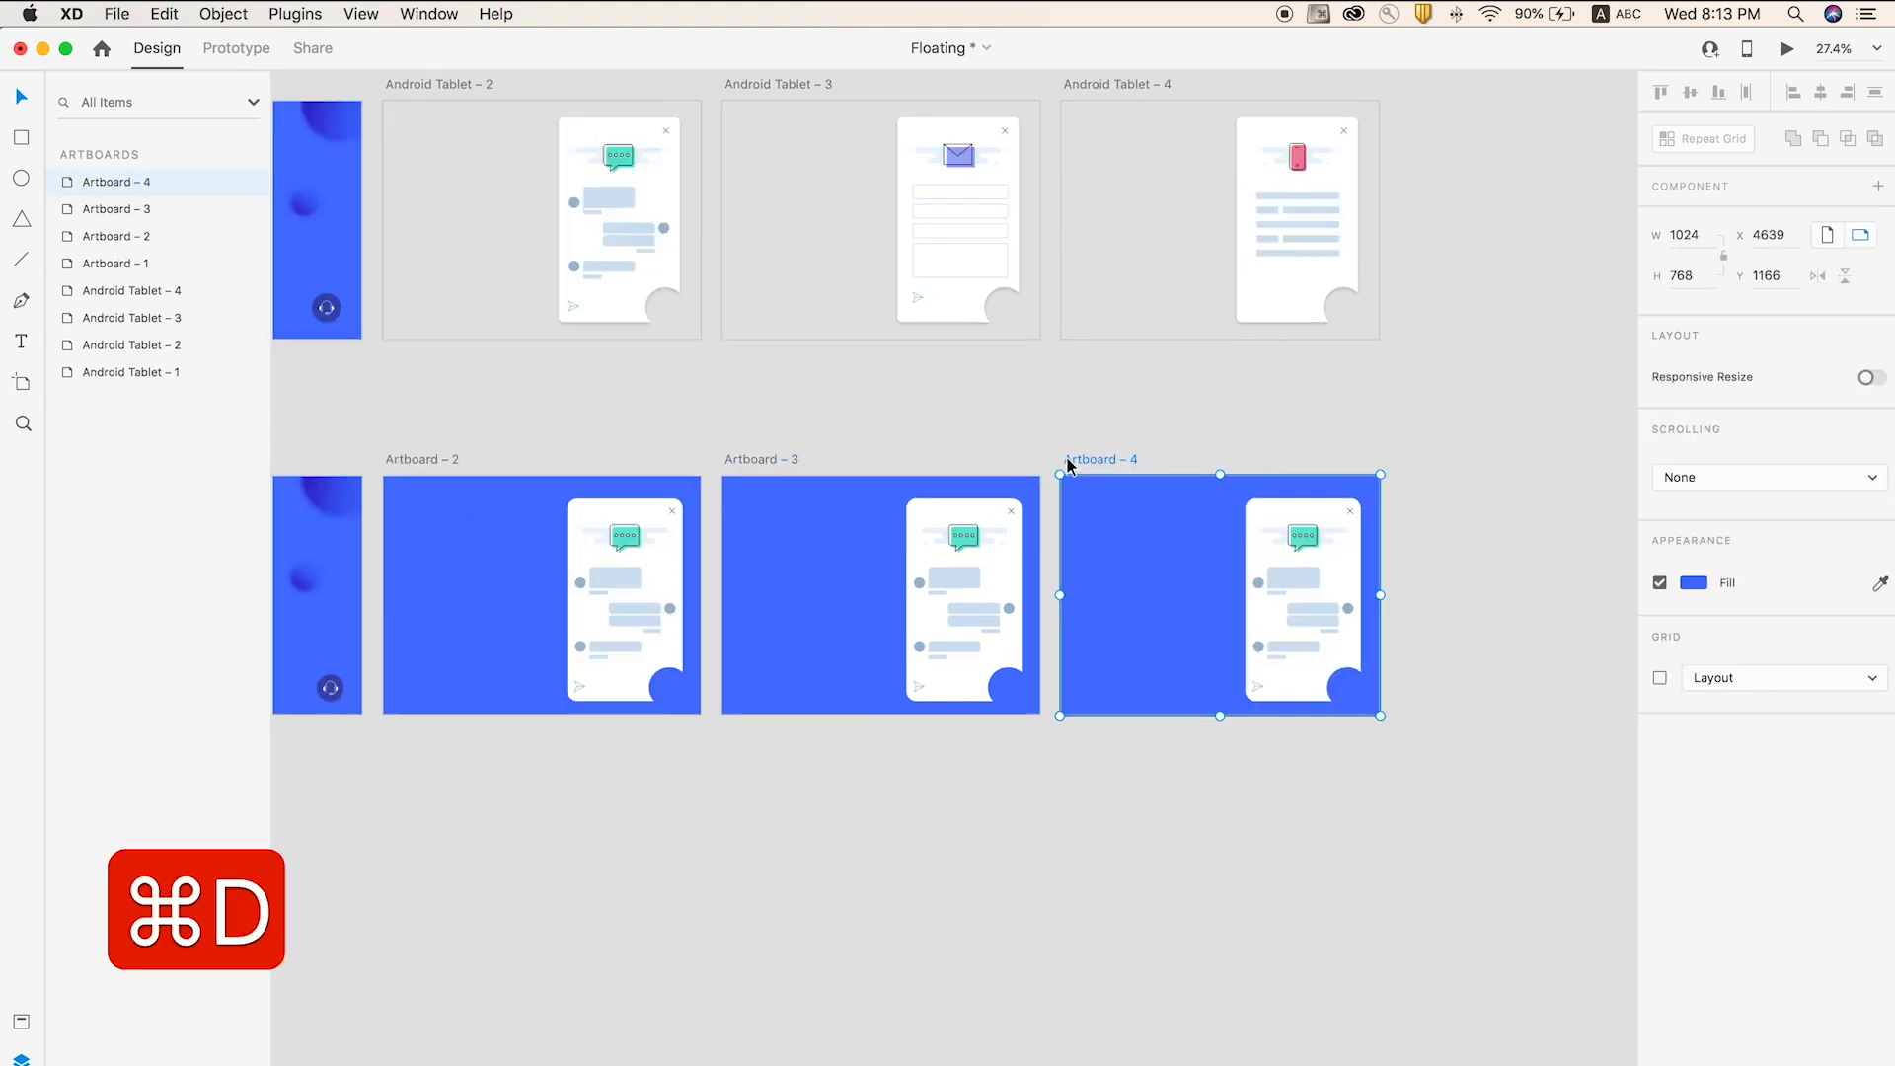
{"action": "left_click", "coordinate": [833, 787]}
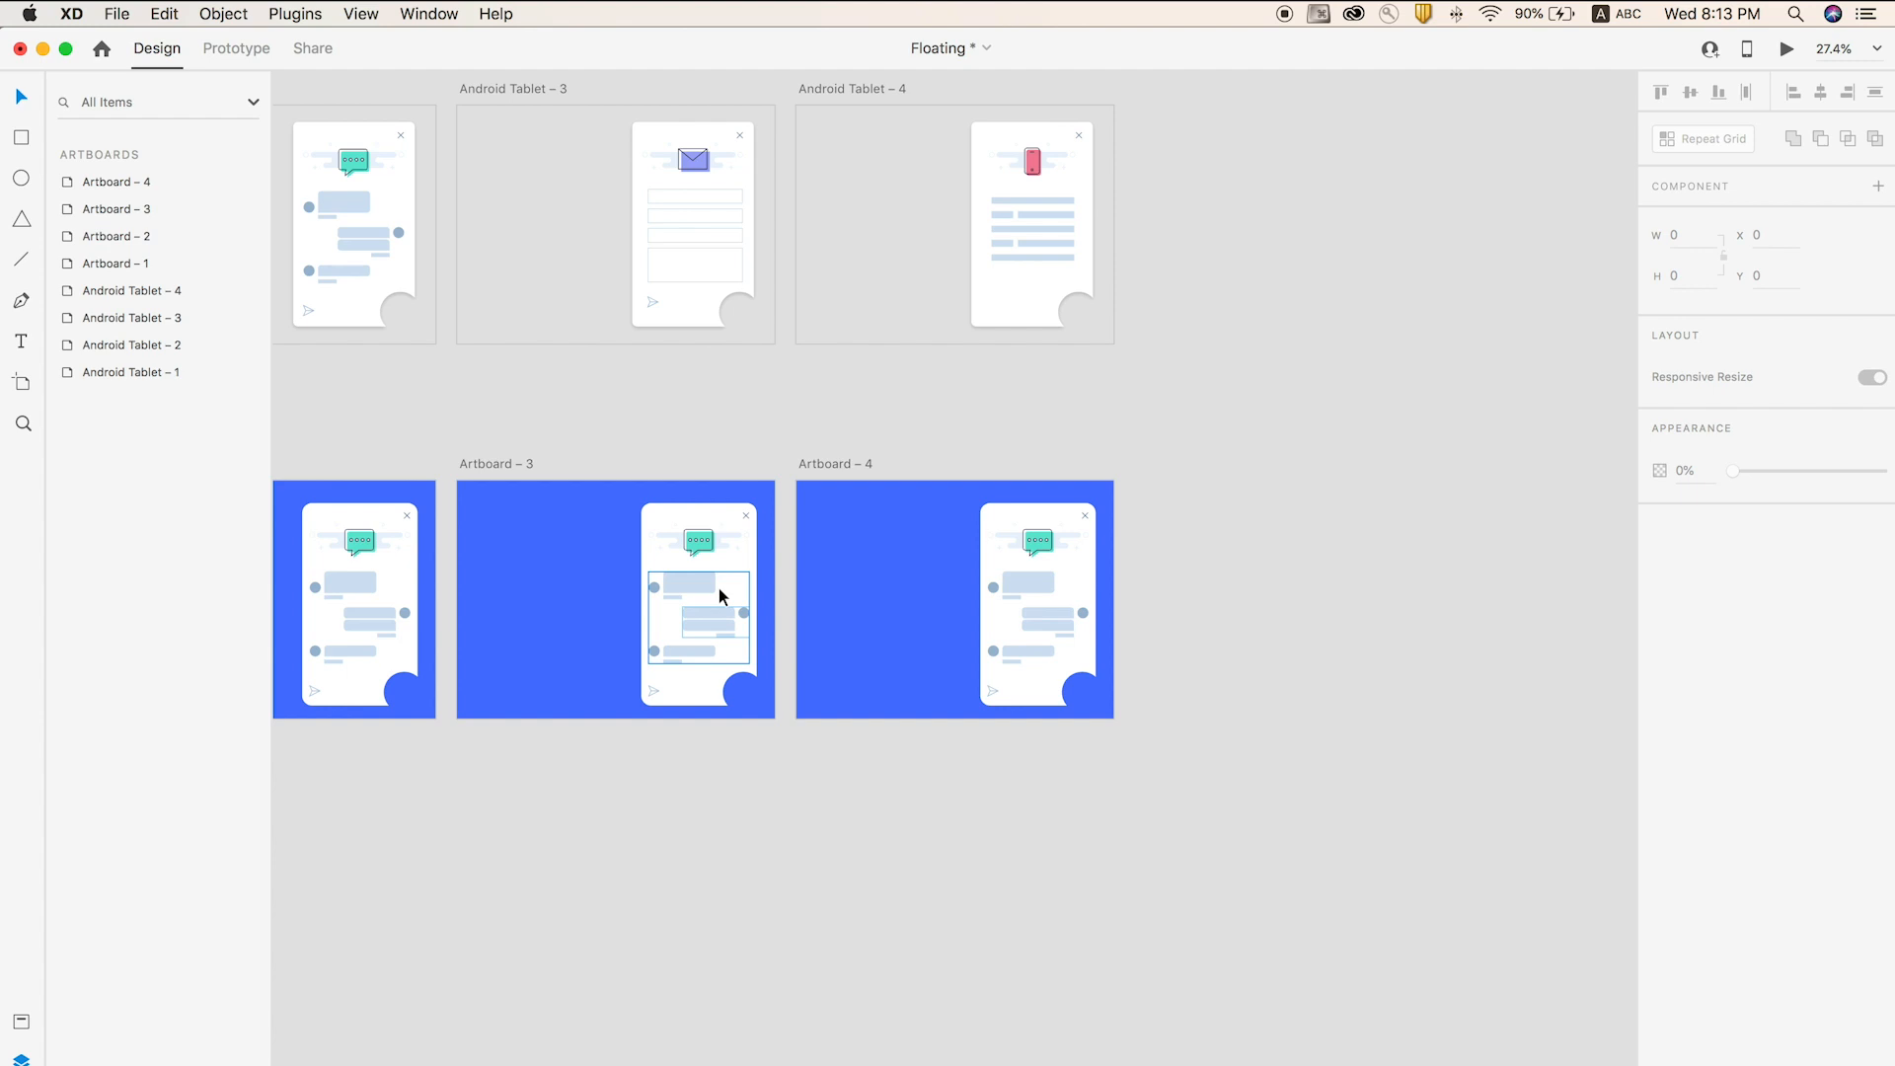
- Replace the chat content on Artboard – 3 with the message form content copied from Android Tablet – 3, keeping the white shape
{"action": "scroll", "coordinate": [710, 409], "scroll_direction": "up", "scroll_amount": 5}
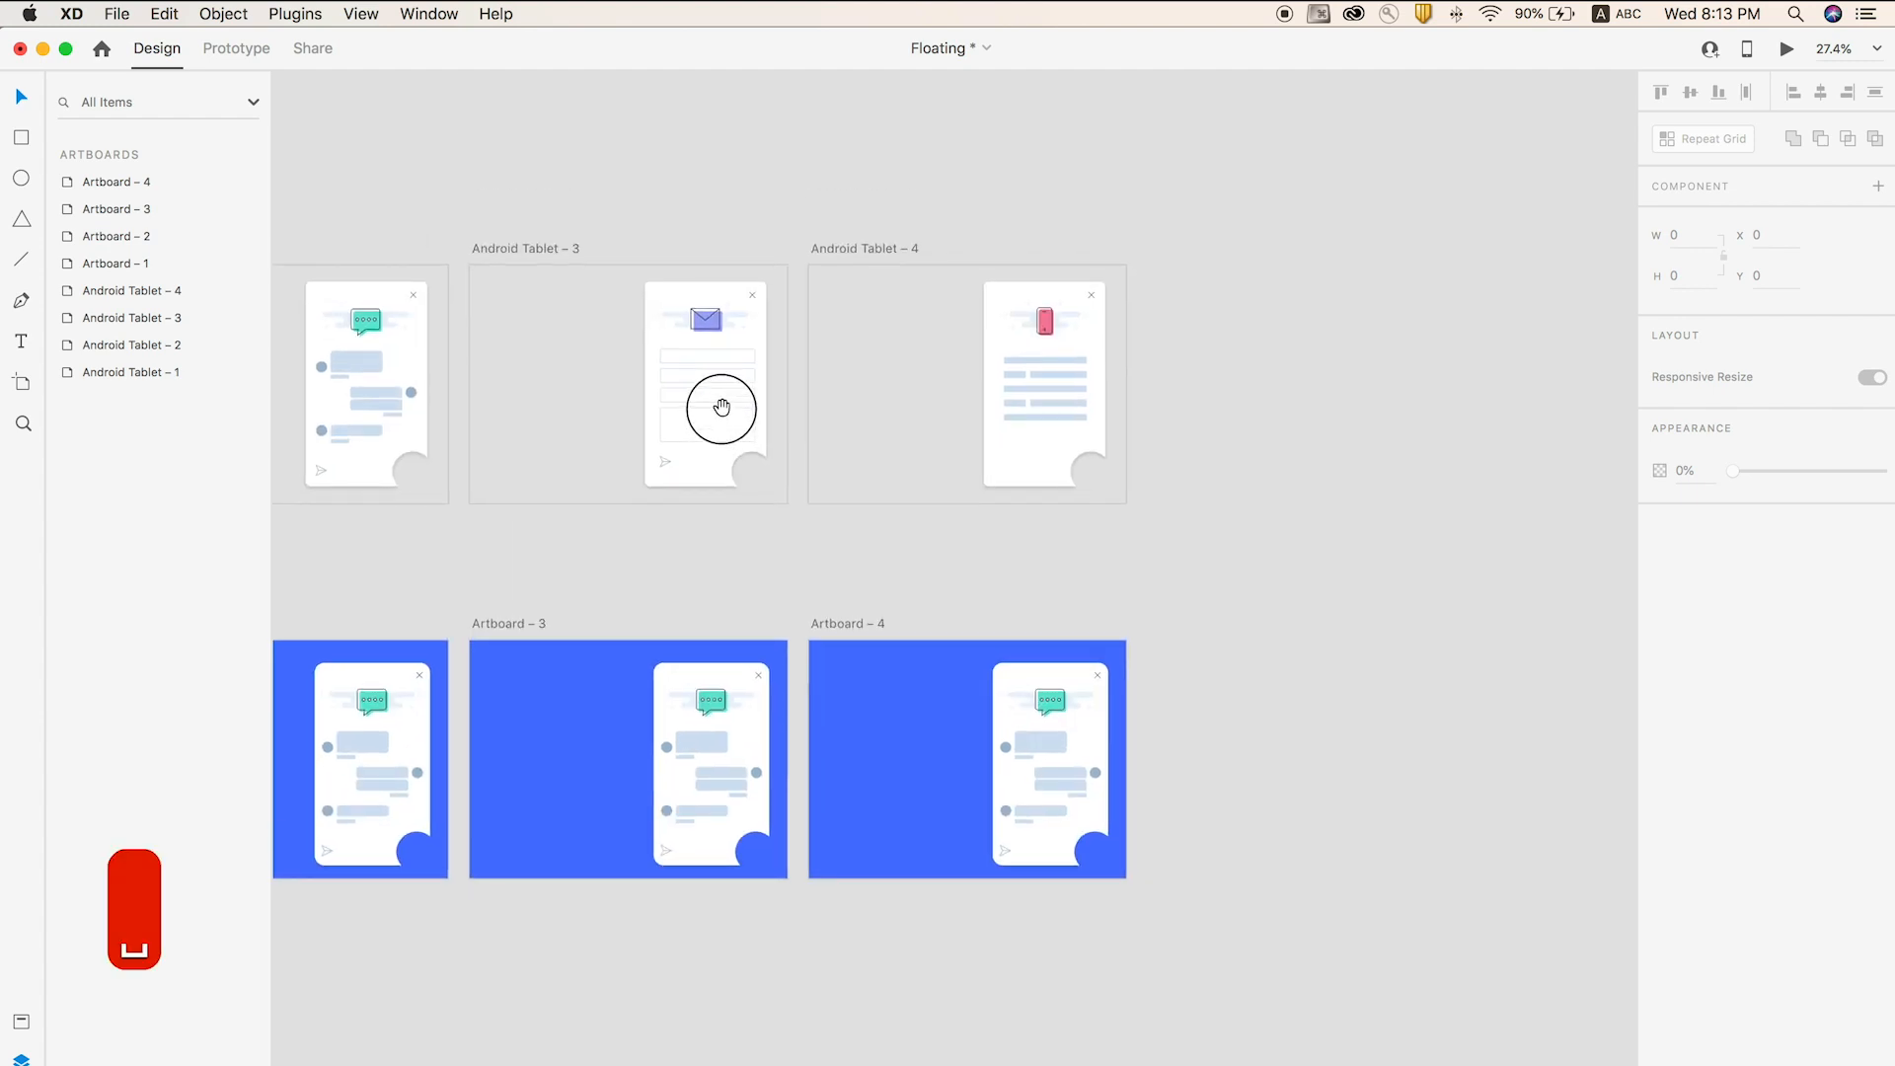
{"action": "left_click_drag", "start_coordinate": [711, 420], "coordinate": [753, 476]}
{"action": "key", "text": "super+c"}
{"action": "left_click_drag", "start_coordinate": [658, 614], "coordinate": [763, 868]}
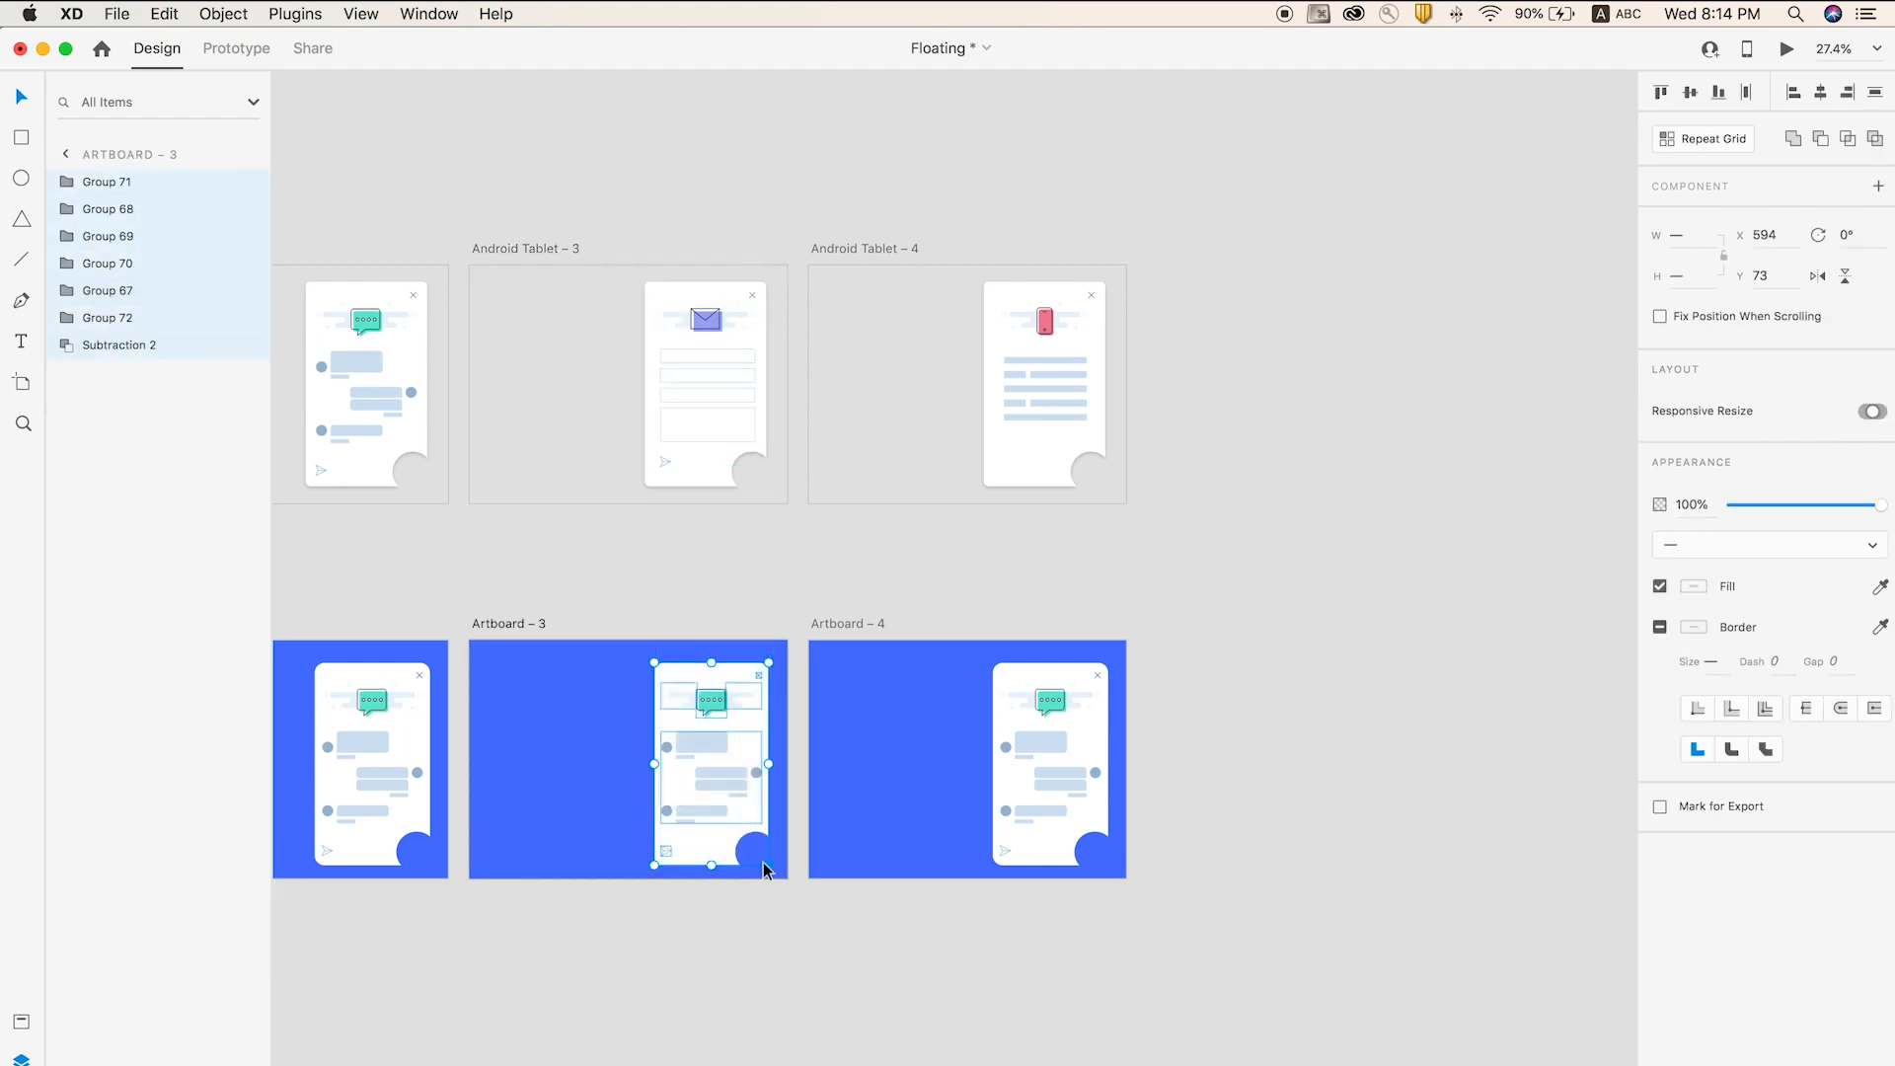
{"action": "left_click", "coordinate": [716, 849], "text": "shift"}
{"action": "key", "text": "BackSpace"}
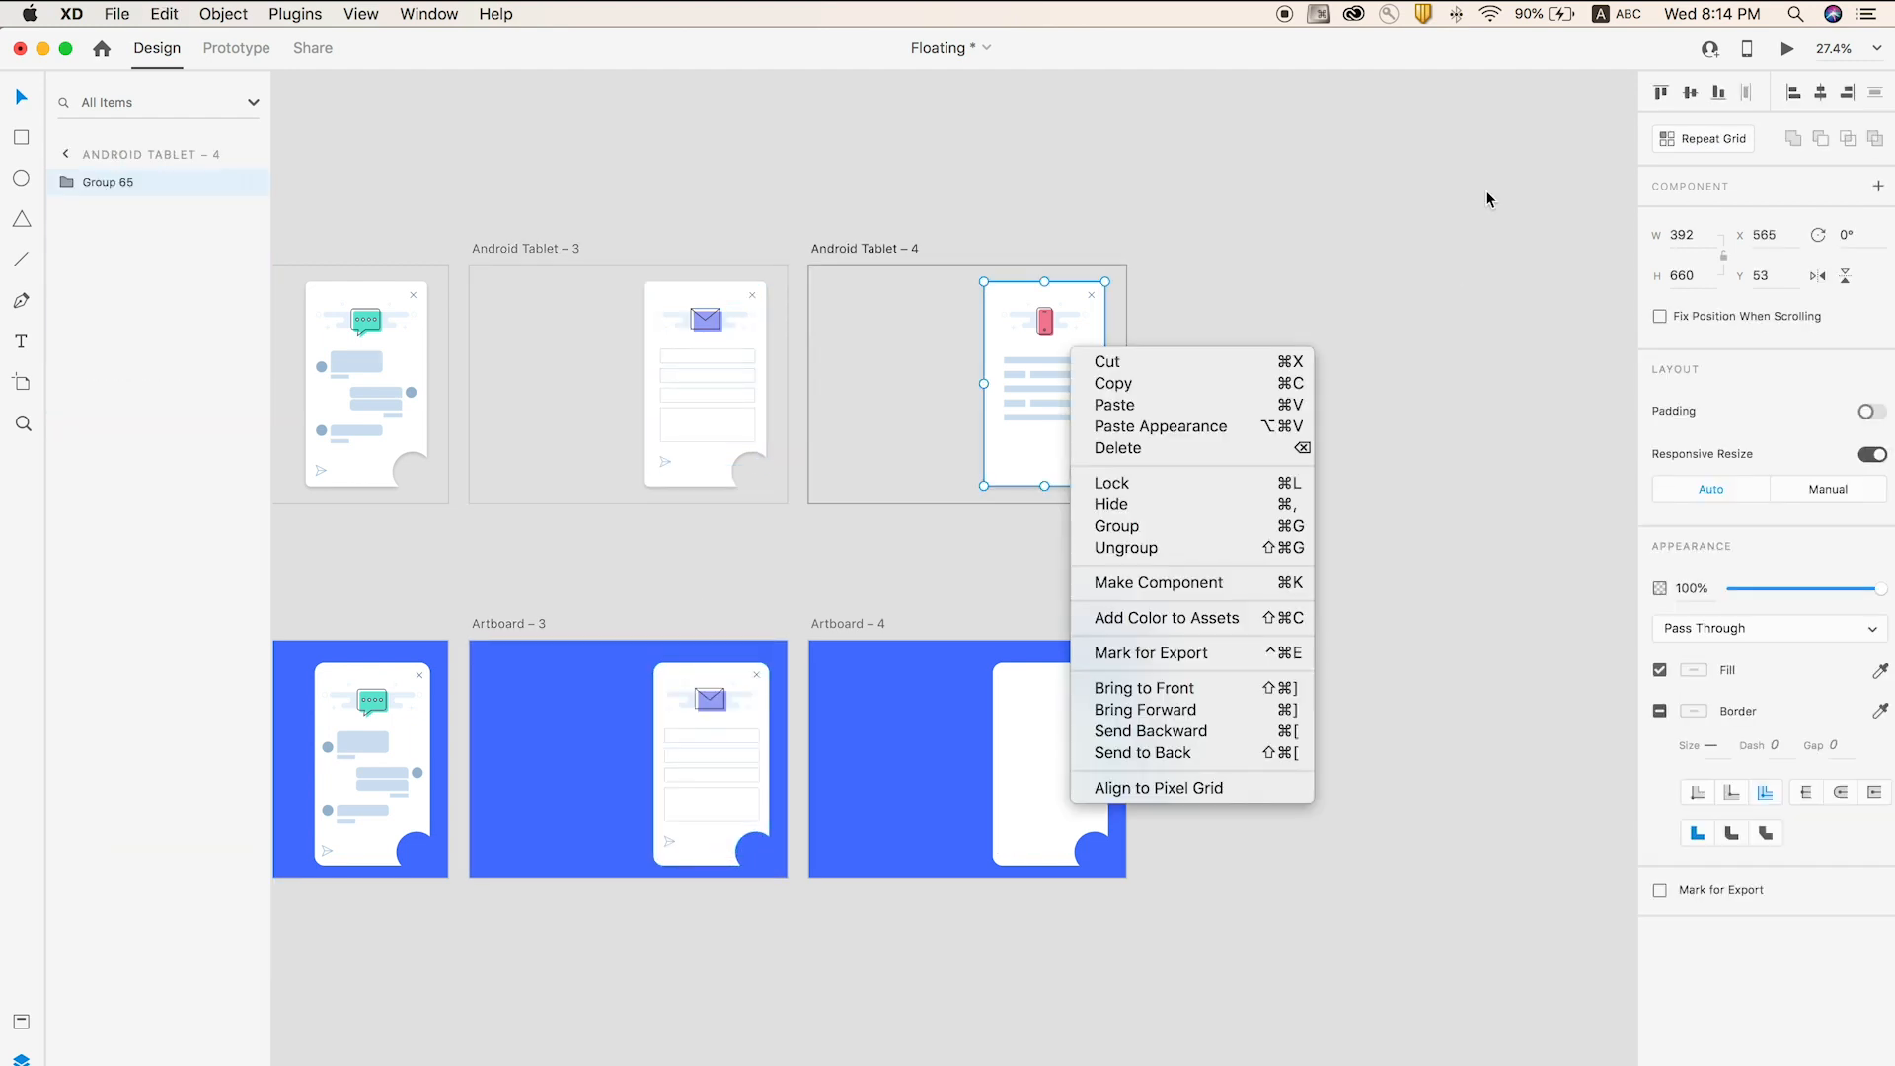
- Ungroup the phone panel on Android Tablet – 4 and paste a copy of its content, without the background, into Artboard – 4
{"action": "left_click", "coordinate": [1484, 194]}
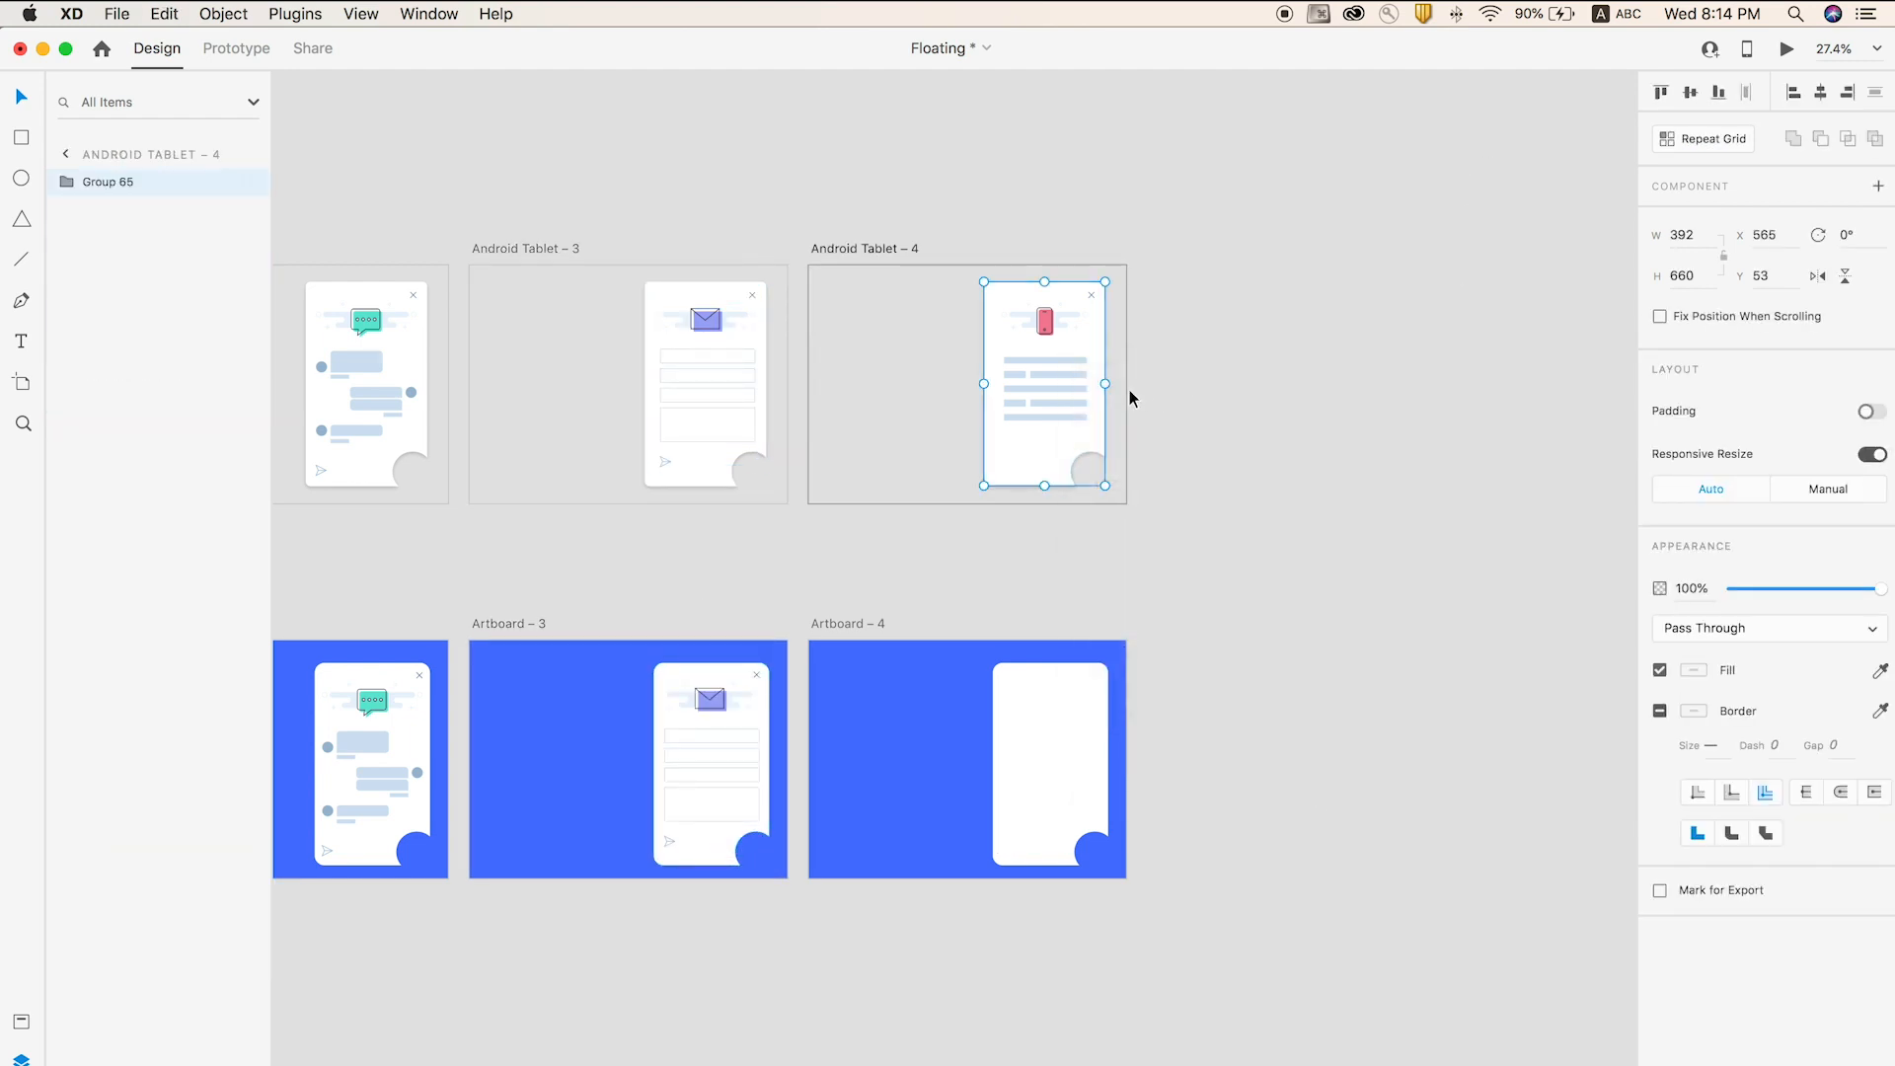
{"action": "right_click", "coordinate": [1075, 375]}
{"action": "left_click", "coordinate": [1126, 567]}
{"action": "left_click_drag", "start_coordinate": [1225, 438], "coordinate": [1002, 299]}
{"action": "left_click", "coordinate": [1033, 448], "text": "shift"}
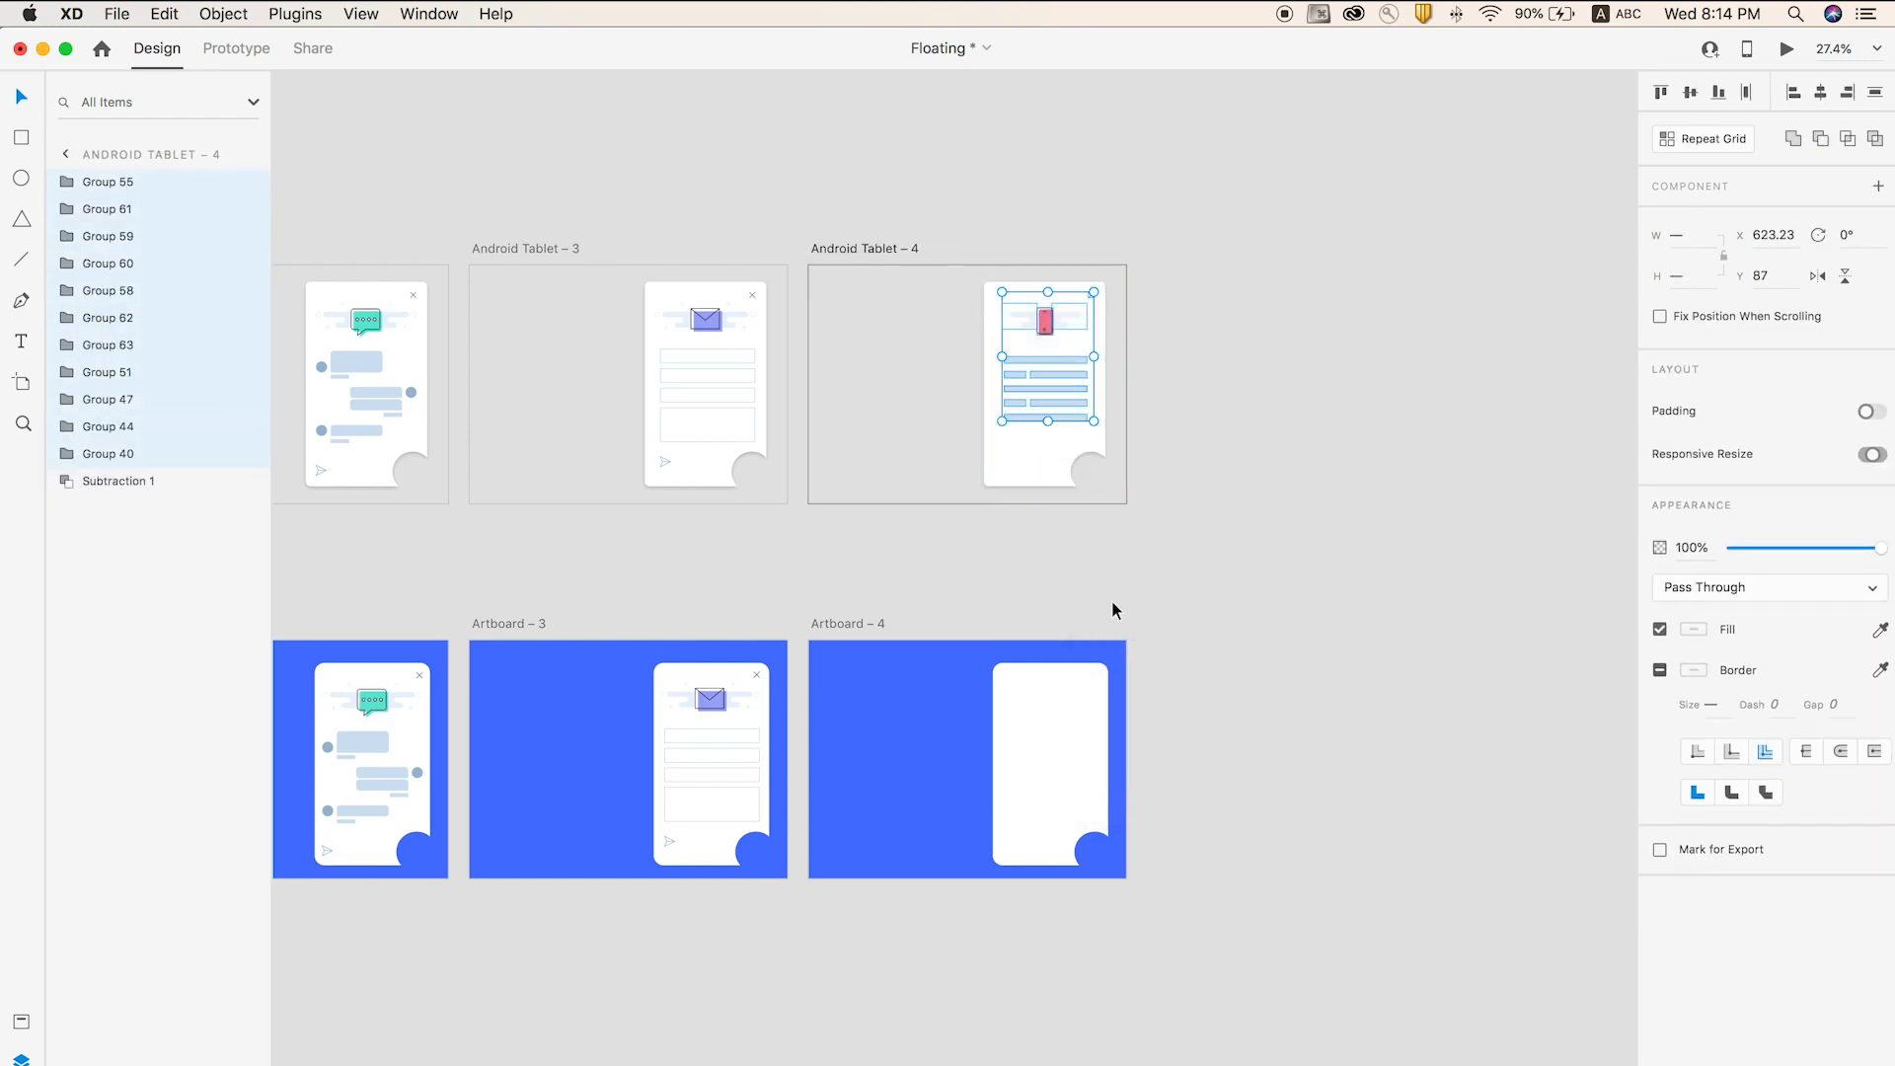
{"action": "key", "text": "super+c"}
{"action": "left_click", "coordinate": [1066, 714]}
{"action": "key", "text": "super+v"}
{"action": "left_click", "coordinate": [1307, 635]}
- Reposition the phone icon, text bars and close icon inside the white panel on Artboard – 4
{"action": "key", "text": "z"}
{"action": "left_click_drag", "start_coordinate": [968, 604], "coordinate": [628, 403]}
{"action": "key", "text": "v"}
{"action": "left_click", "coordinate": [704, 885], "text": "shift"}
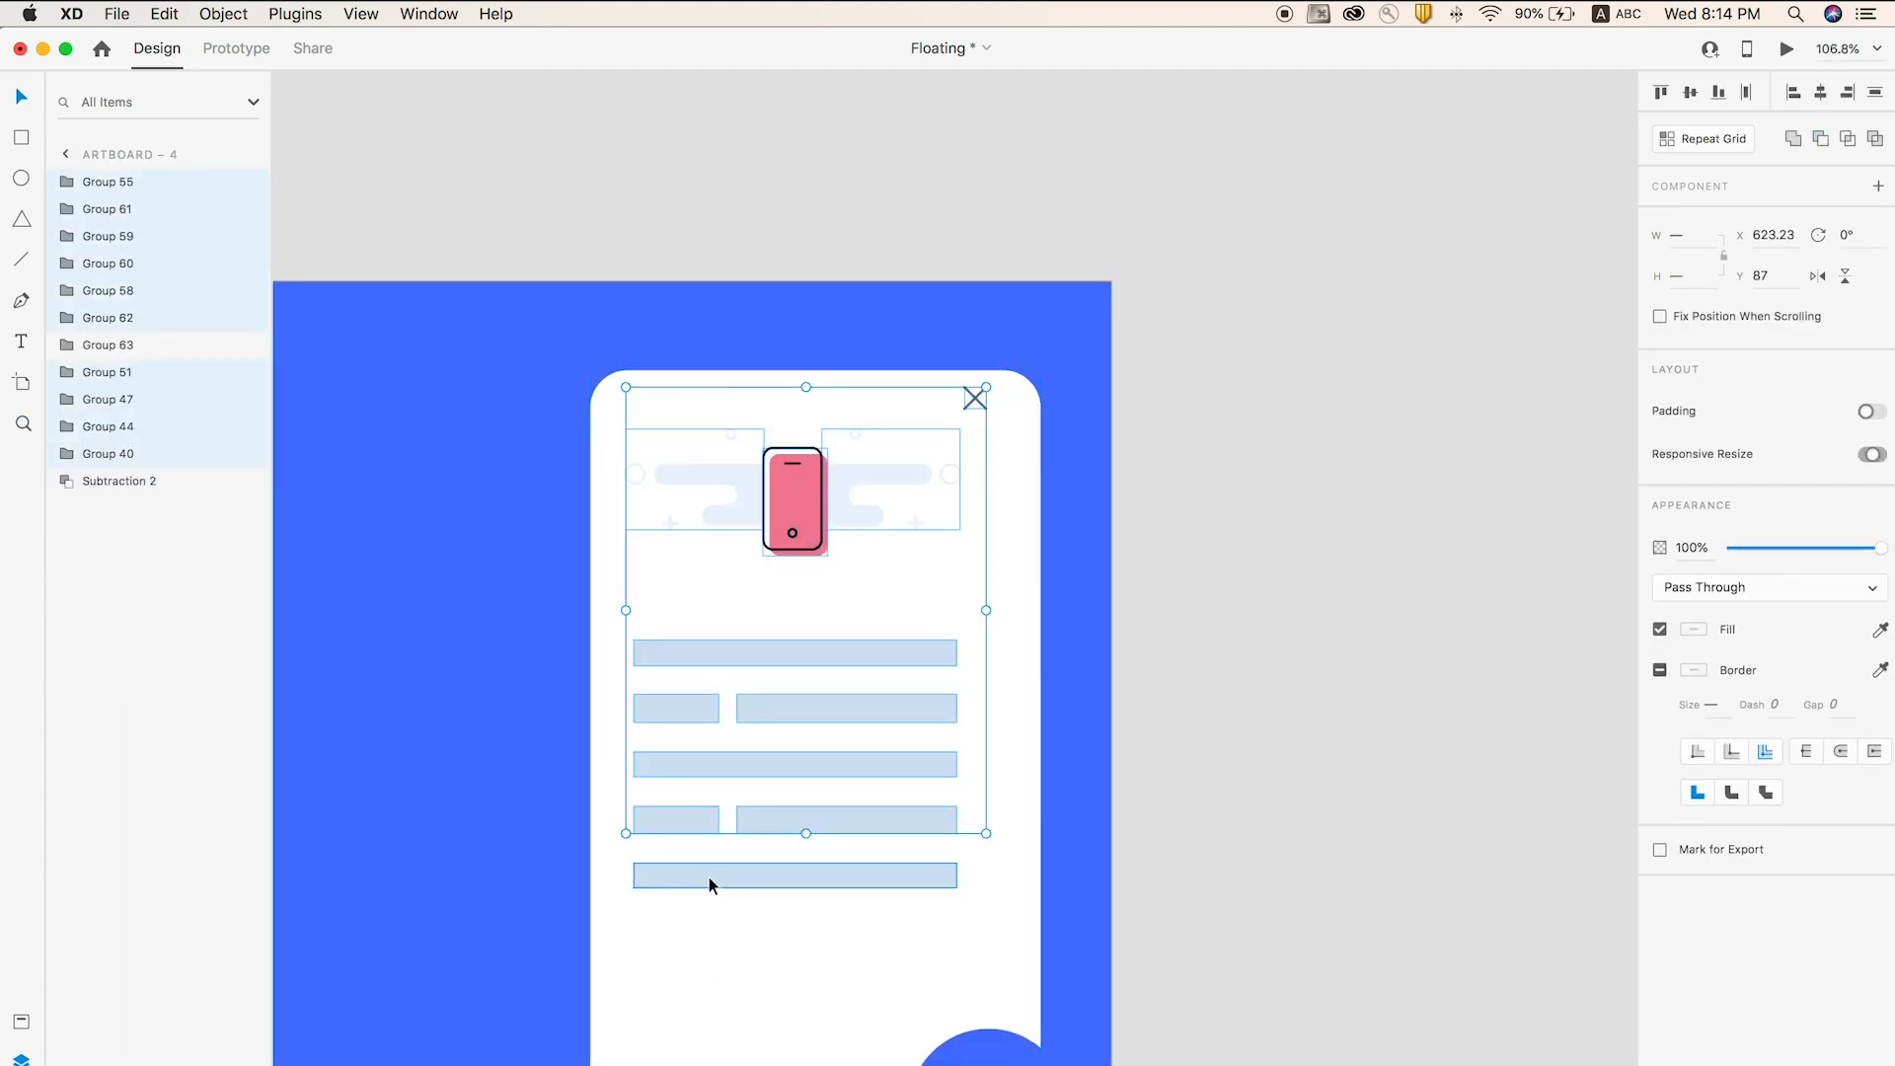
{"action": "left_click_drag", "start_coordinate": [681, 884], "coordinate": [692, 910]}
{"action": "scroll", "coordinate": [692, 912], "scroll_direction": "down", "scroll_amount": 5}
{"action": "left_click", "coordinate": [939, 832]}
{"action": "key", "text": "space"}
{"action": "left_click_drag", "start_coordinate": [938, 833], "coordinate": [1493, 695]}
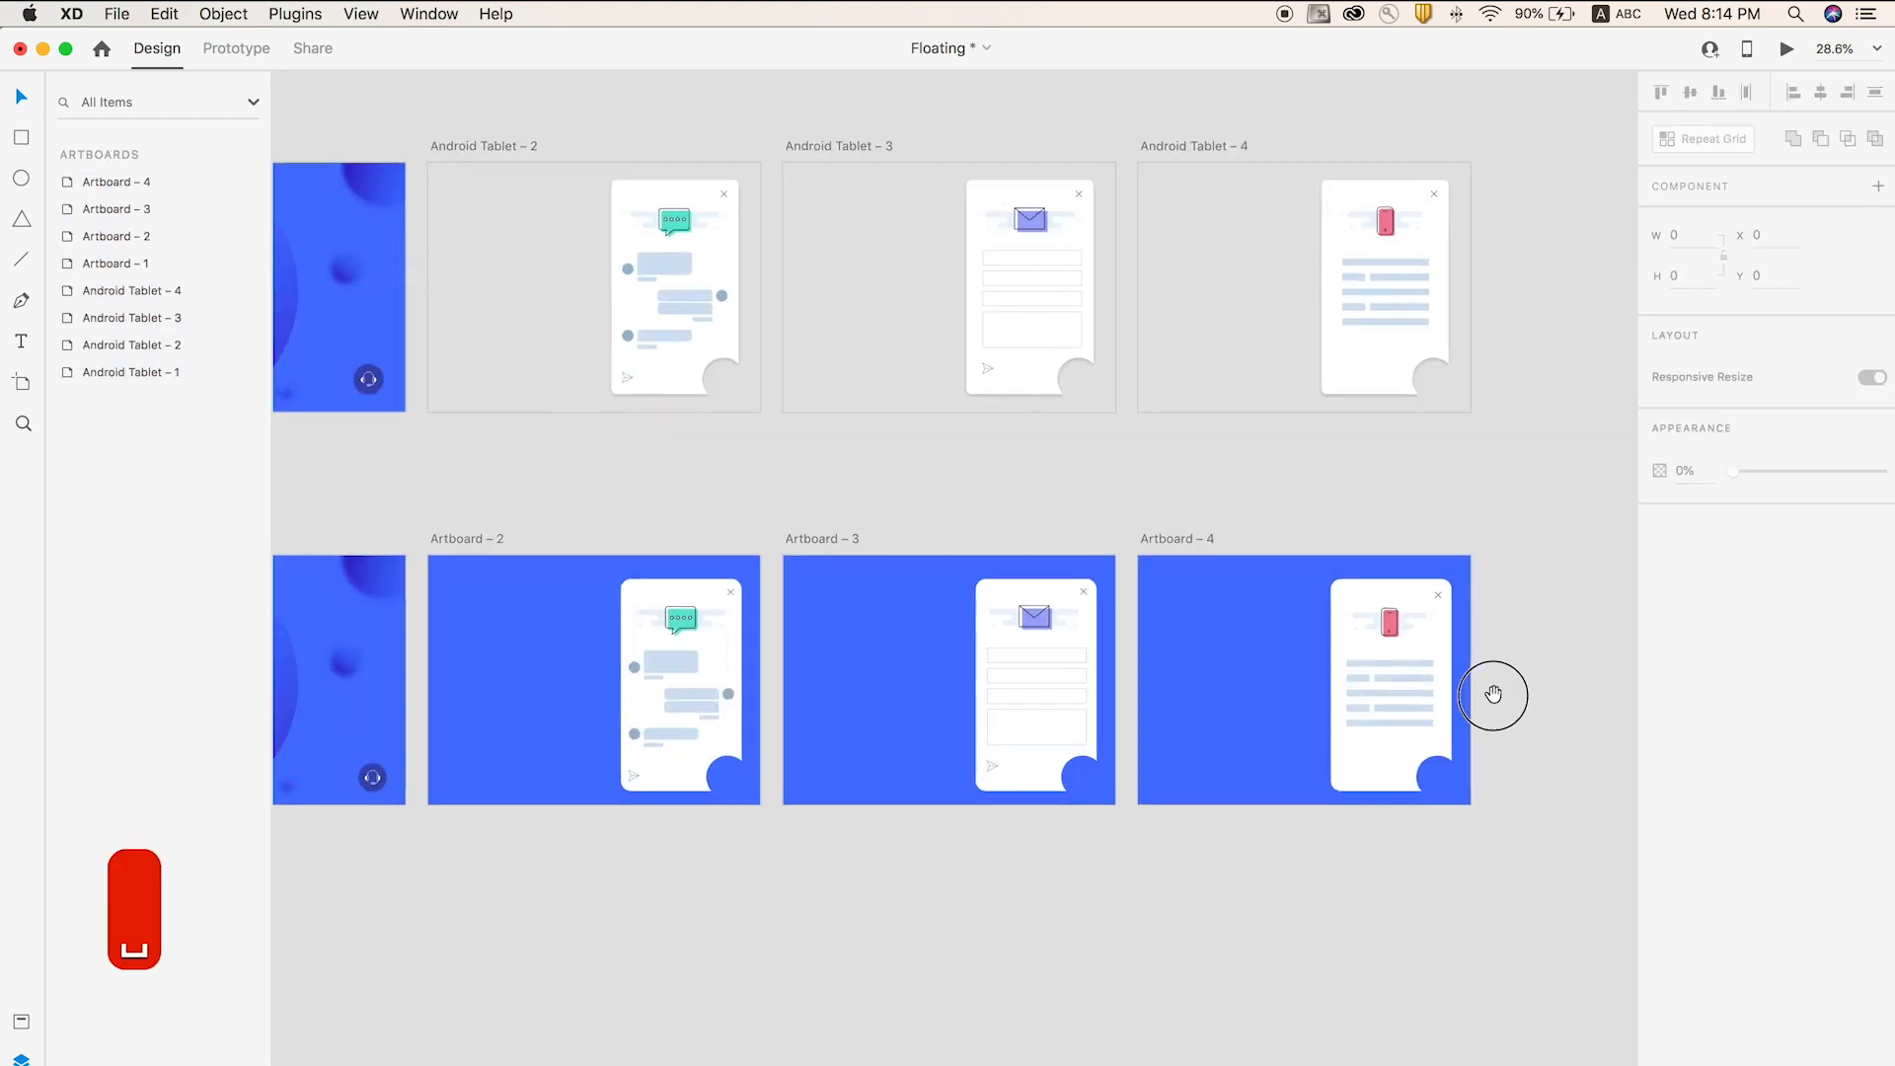
{"action": "left_click_drag", "start_coordinate": [714, 518], "coordinate": [888, 499]}
{"action": "scroll", "coordinate": [978, 845], "scroll_direction": "down", "scroll_amount": 3}
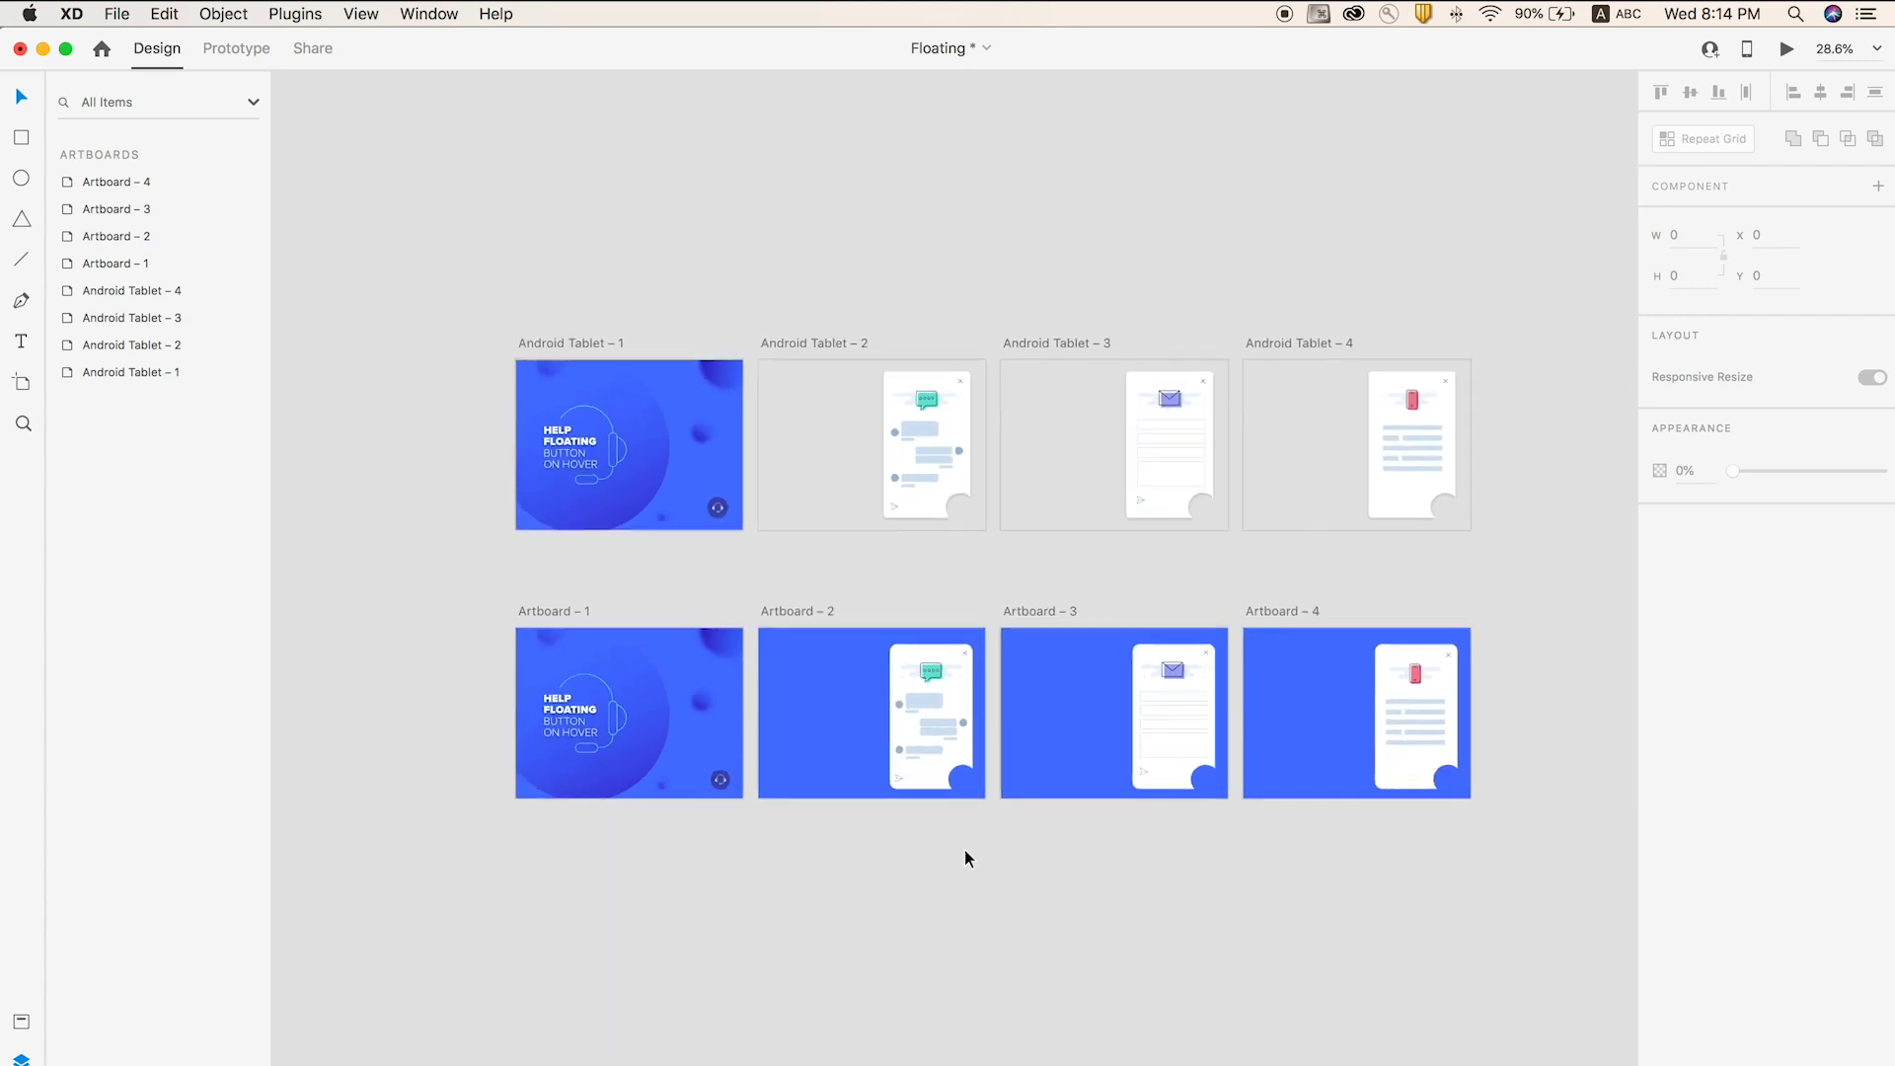
- Switch the help button component on Artboard – 1 to its Hover State
{"action": "left_click", "coordinate": [675, 612]}
{"action": "key", "text": "z"}
{"action": "left_click_drag", "start_coordinate": [474, 563], "coordinate": [1565, 897]}
{"action": "key", "text": "v"}
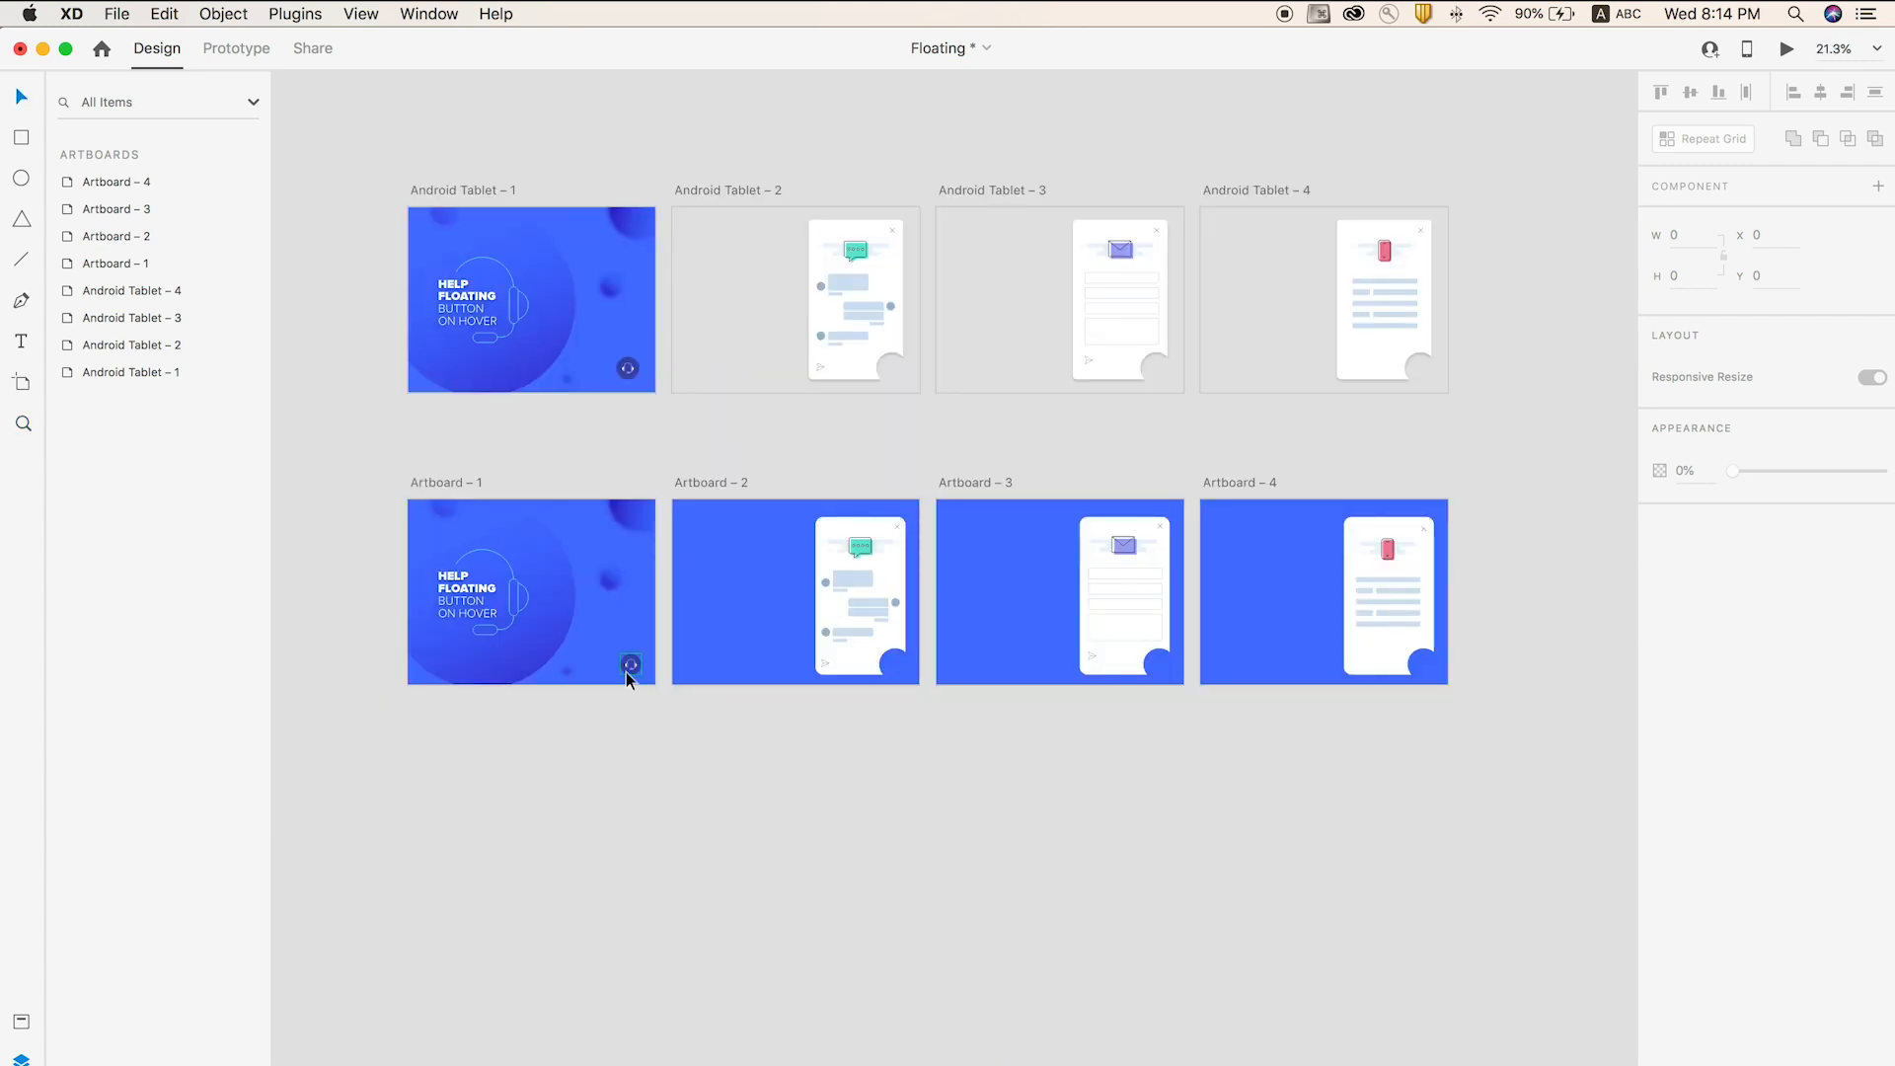
{"action": "key", "text": "z"}
{"action": "left_click_drag", "start_coordinate": [459, 494], "coordinate": [784, 755]}
{"action": "key", "text": "v"}
{"action": "left_click", "coordinate": [982, 774]}
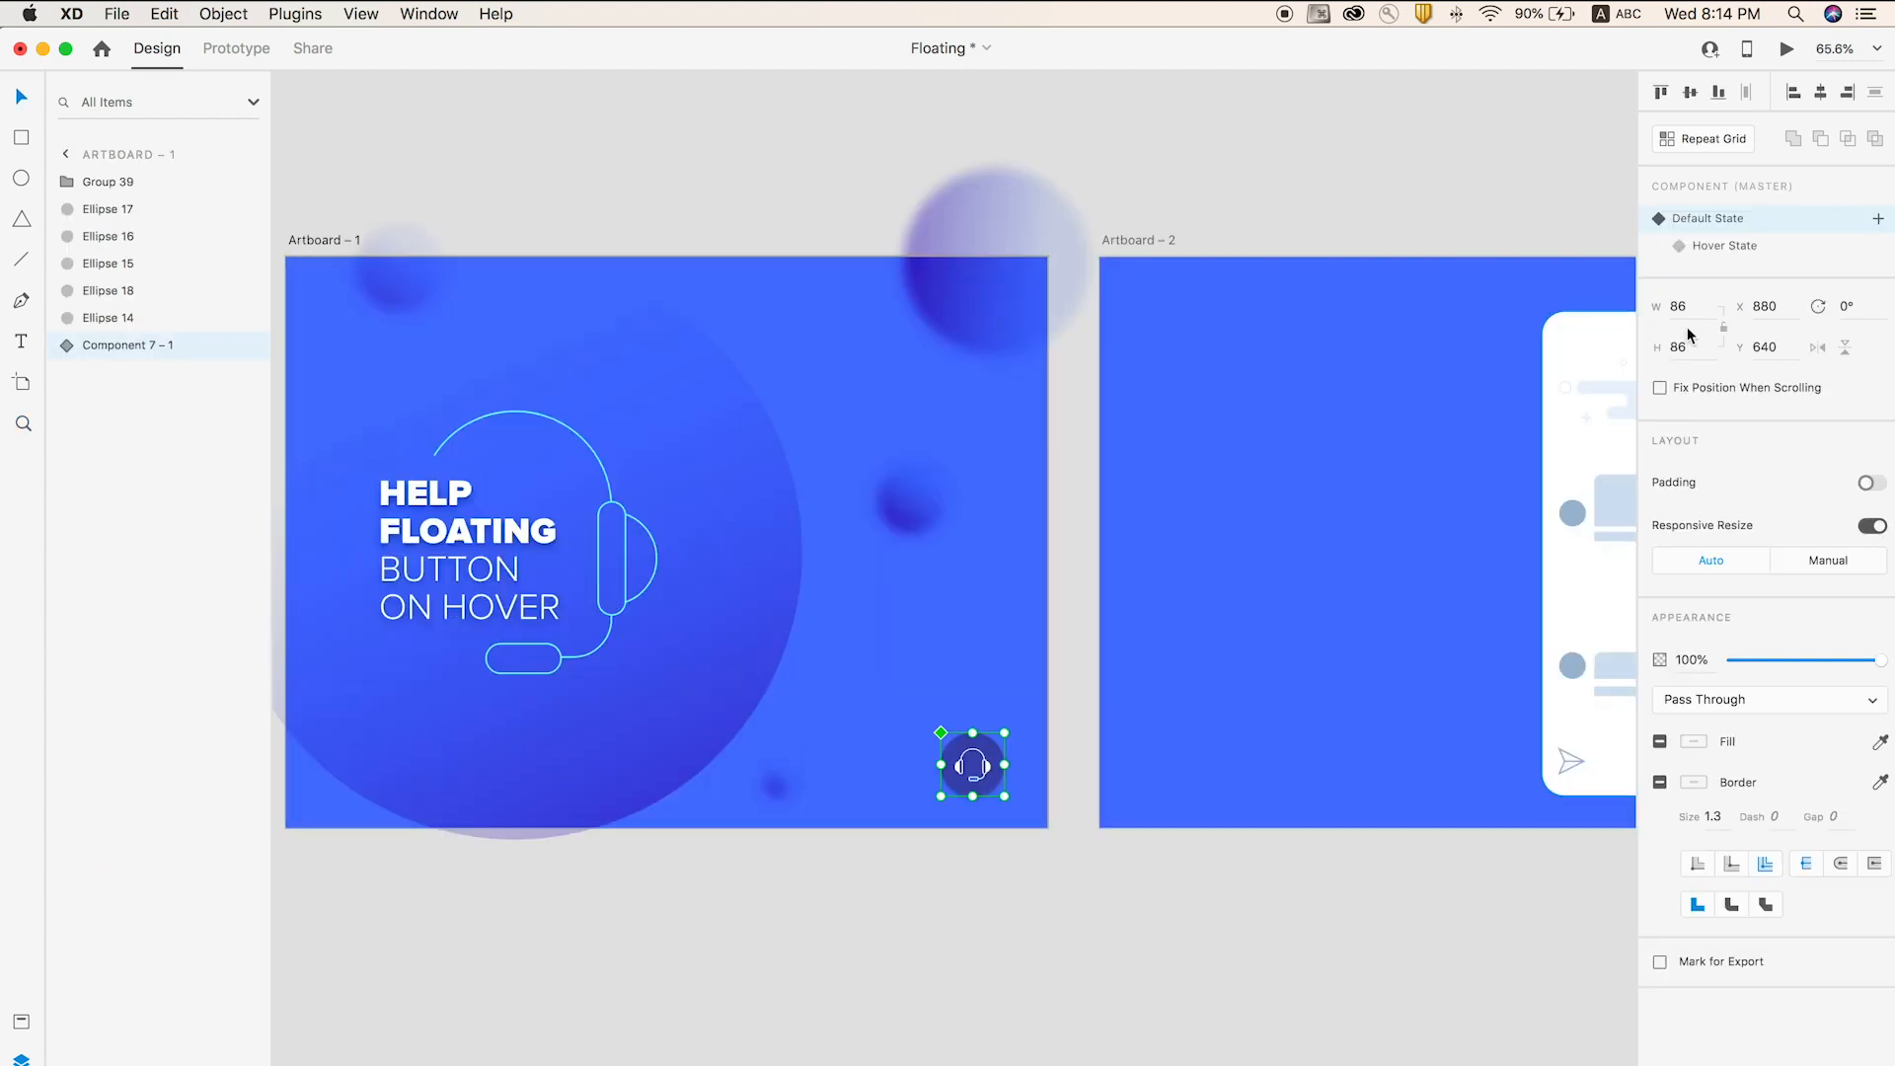
{"action": "left_click", "coordinate": [1725, 245]}
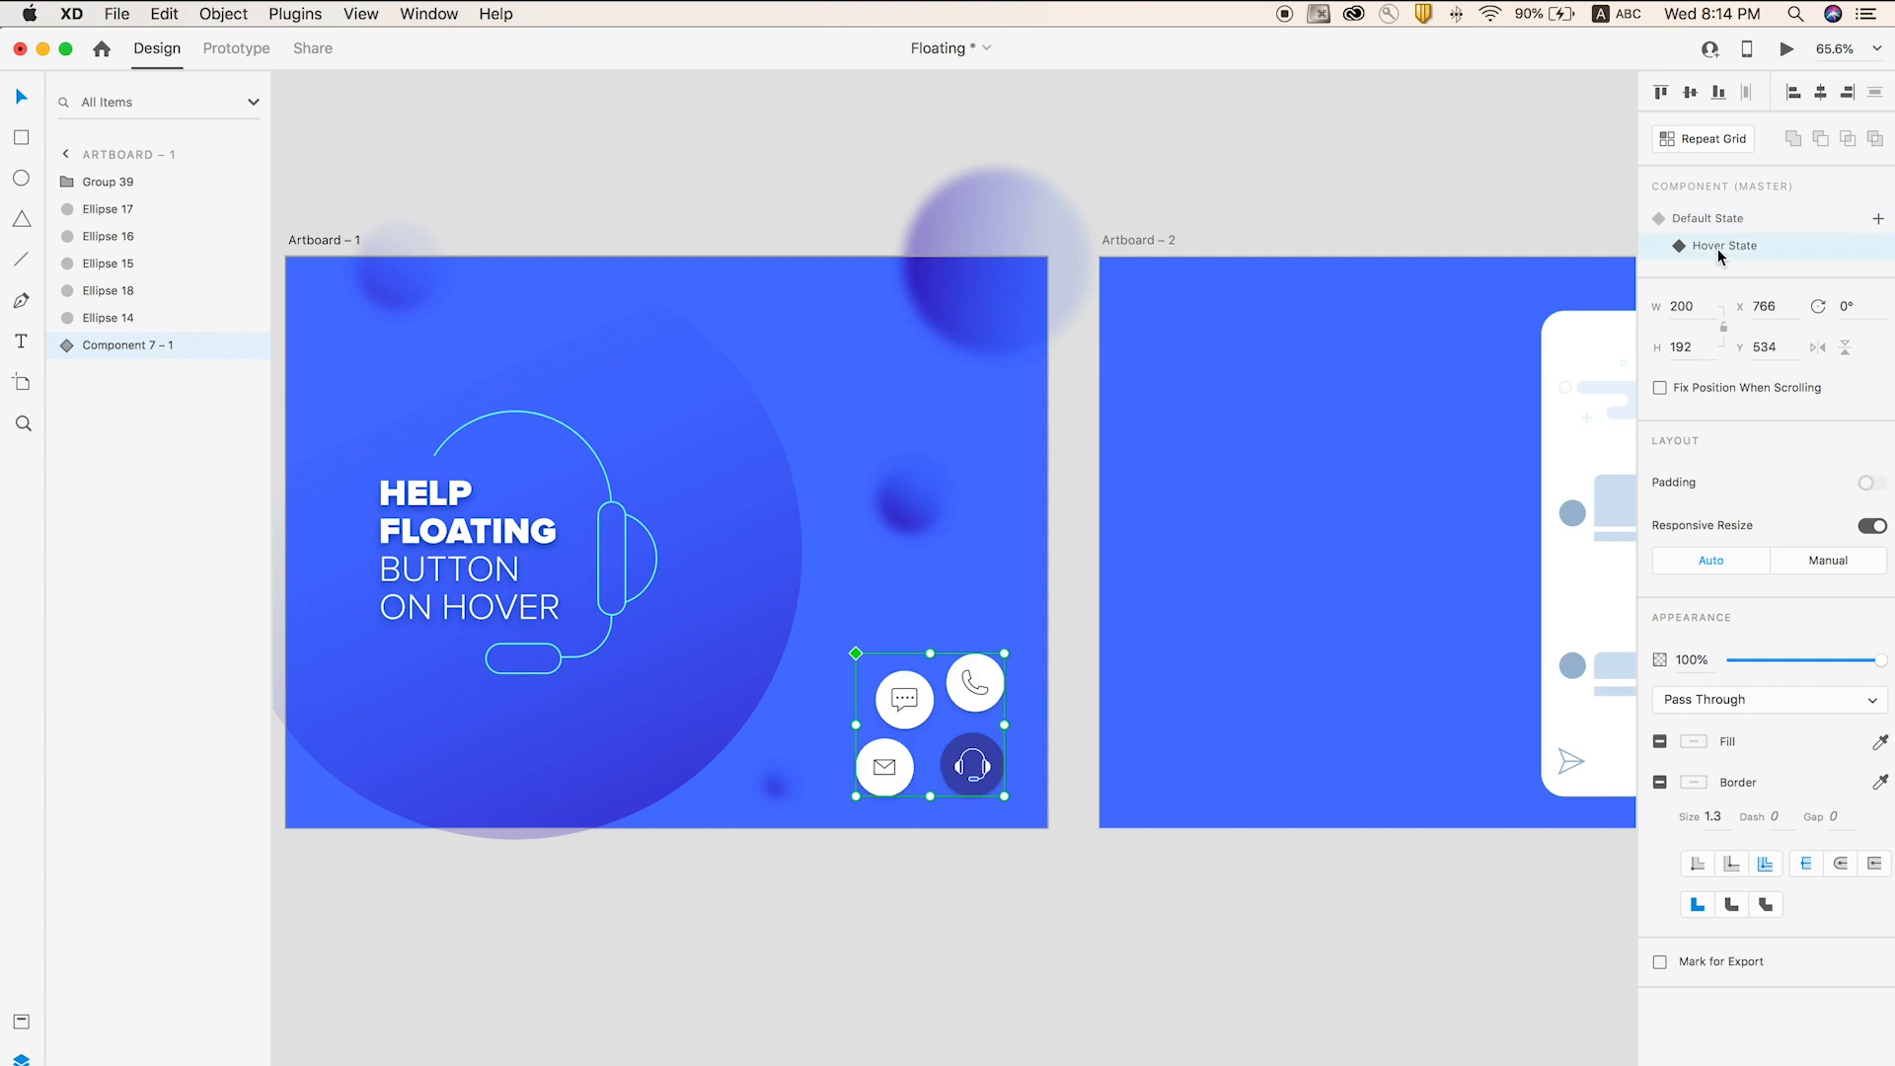
{"action": "left_click", "coordinate": [1103, 998]}
- Compare the chat, message and phone hover buttons with the matching panels on Artboards – 2, 3 and 4
{"action": "key", "text": "space"}
{"action": "left_click_drag", "start_coordinate": [1315, 953], "coordinate": [989, 959]}
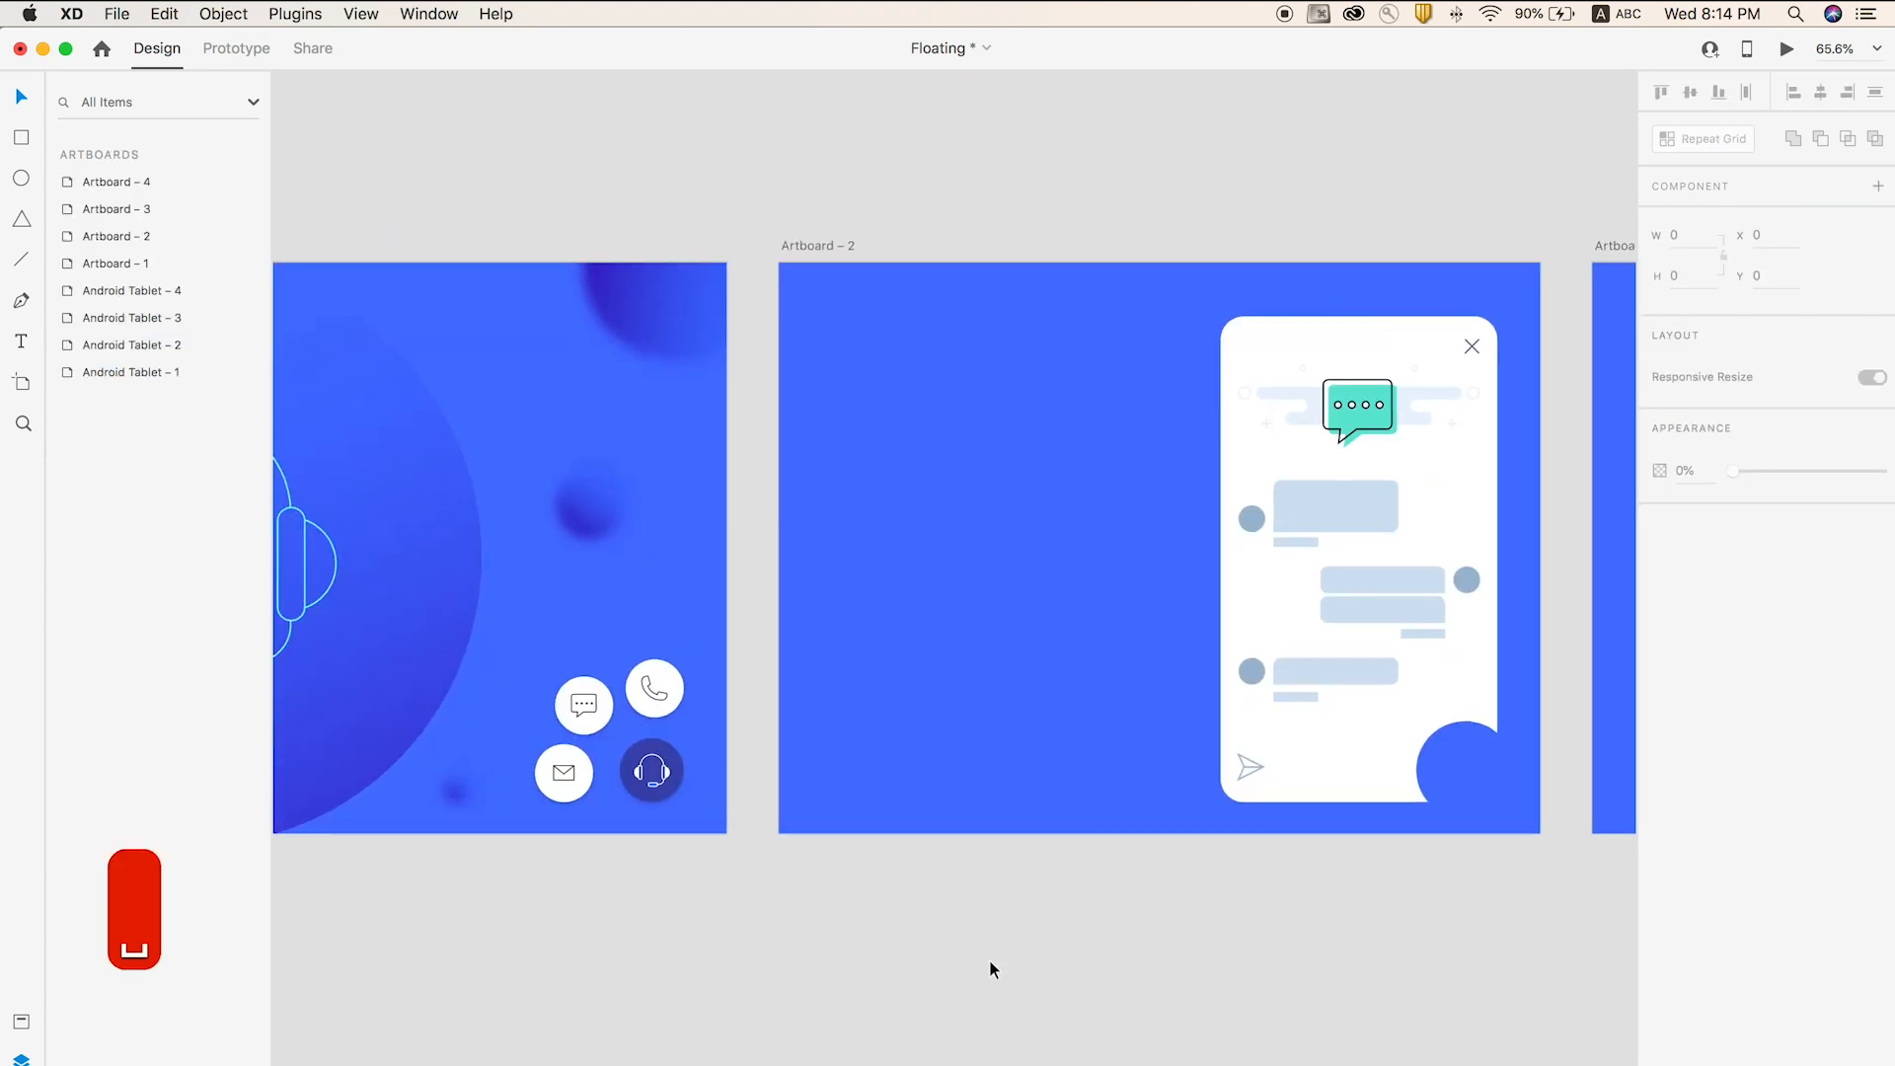
{"action": "scroll", "coordinate": [955, 961], "scroll_direction": "down", "scroll_amount": 2}
{"action": "scroll", "coordinate": [955, 959], "scroll_direction": "down", "scroll_amount": 1}
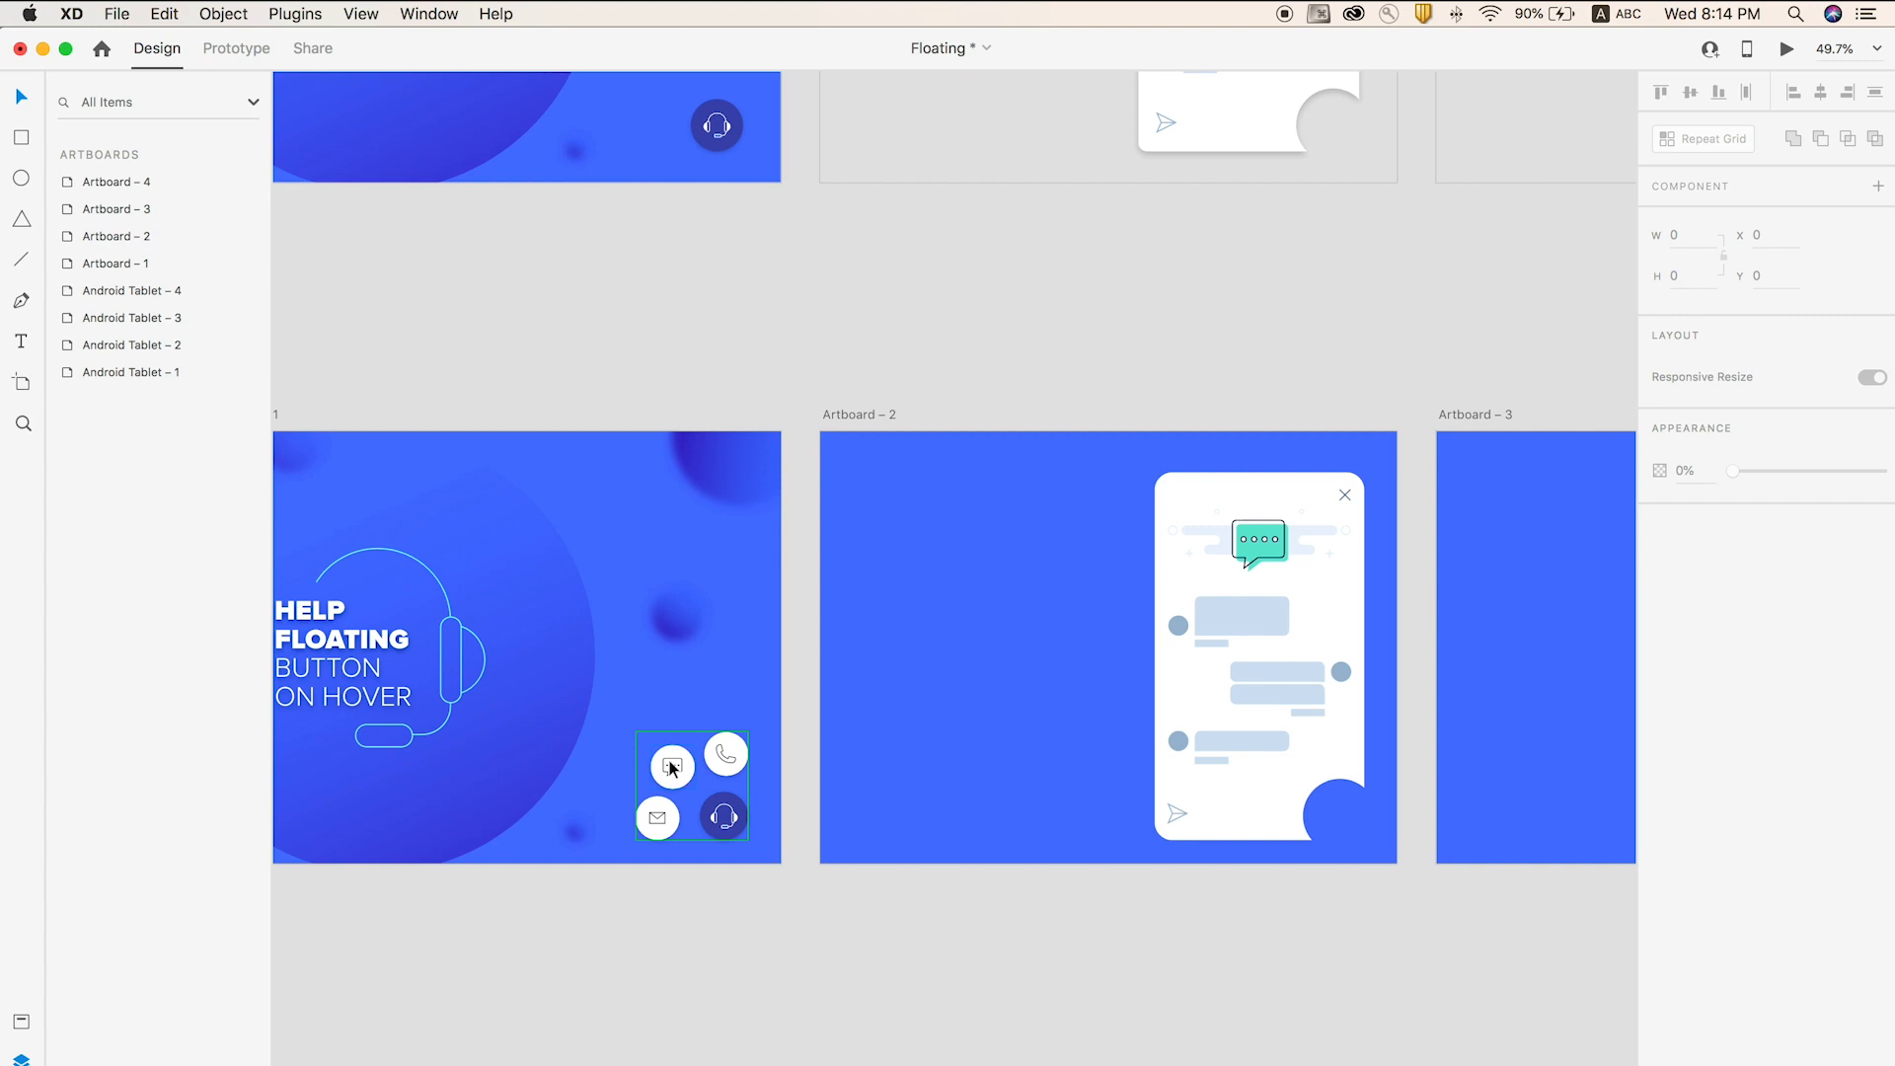
{"action": "scroll", "coordinate": [1121, 675], "scroll_direction": "down", "scroll_amount": 2}
{"action": "key", "text": "space"}
{"action": "left_click_drag", "start_coordinate": [1476, 677], "coordinate": [940, 661]}
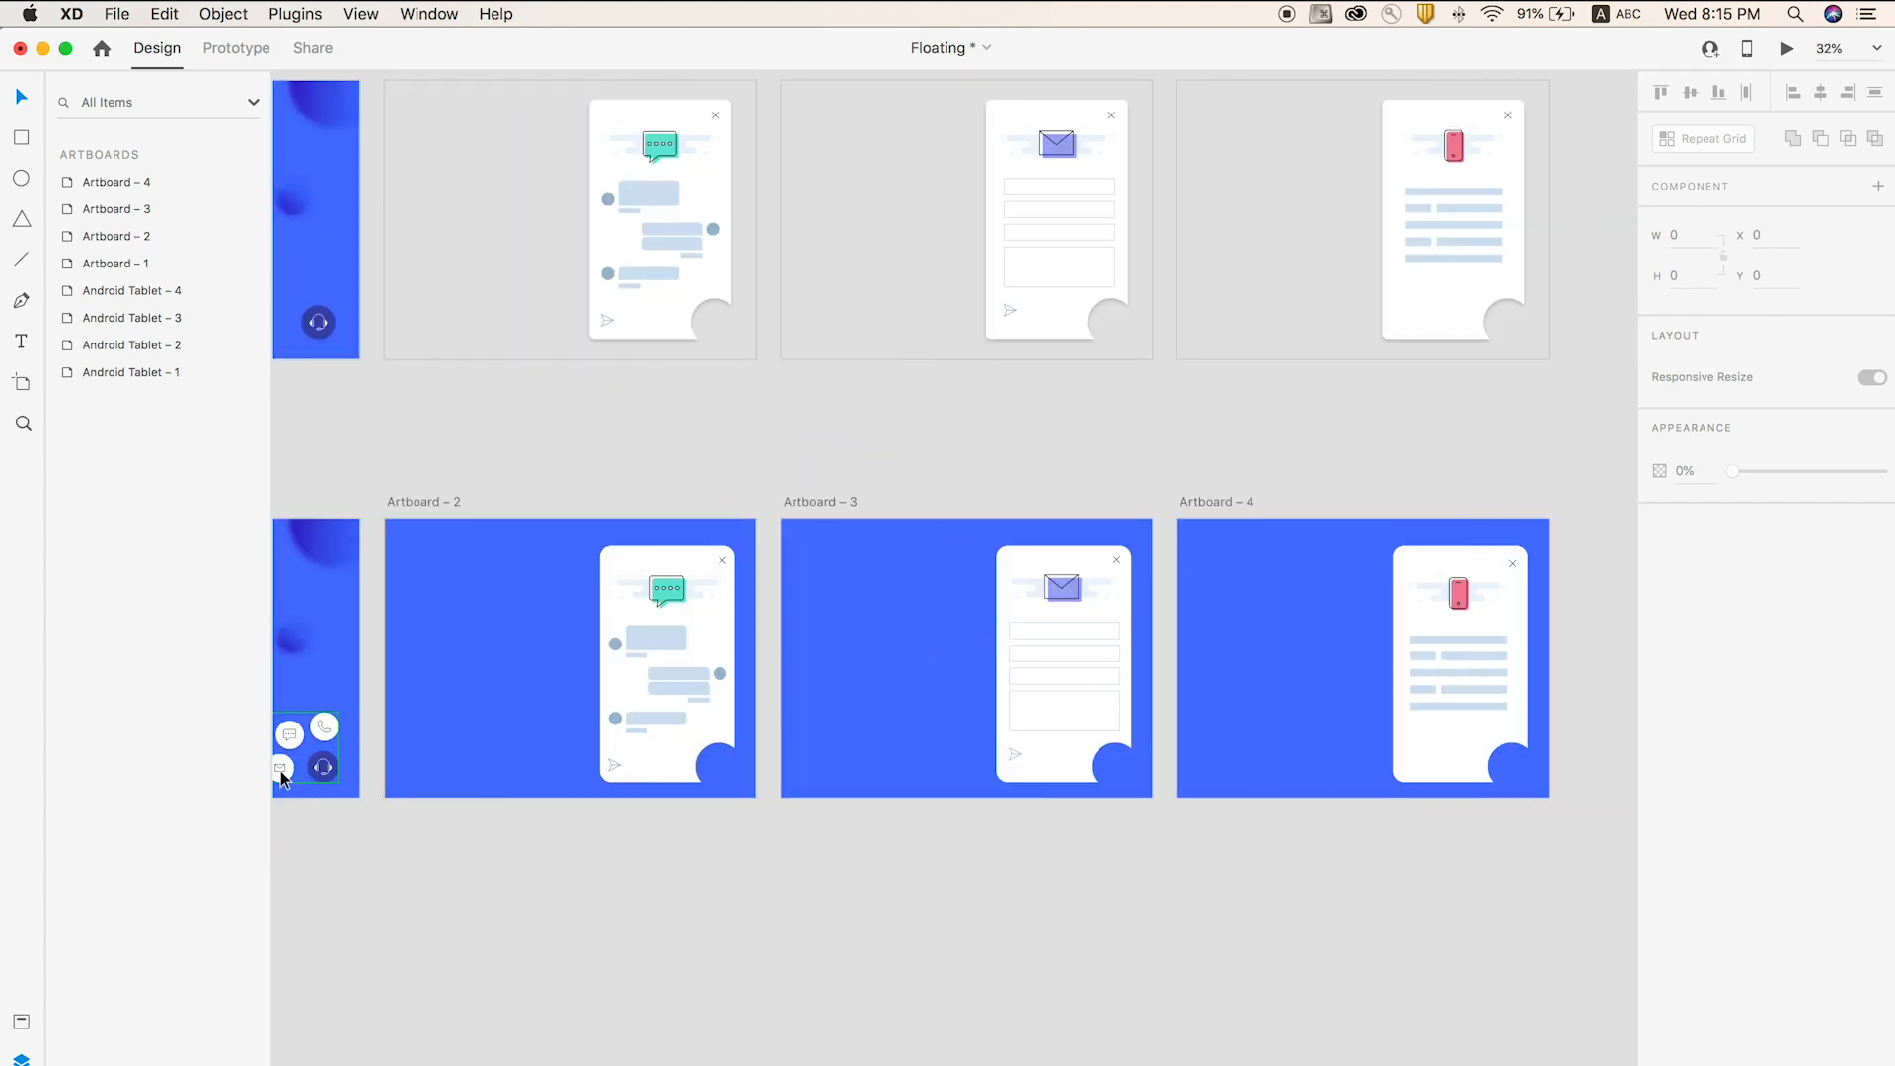
{"action": "scroll", "coordinate": [556, 769], "scroll_direction": "left", "scroll_amount": 3}
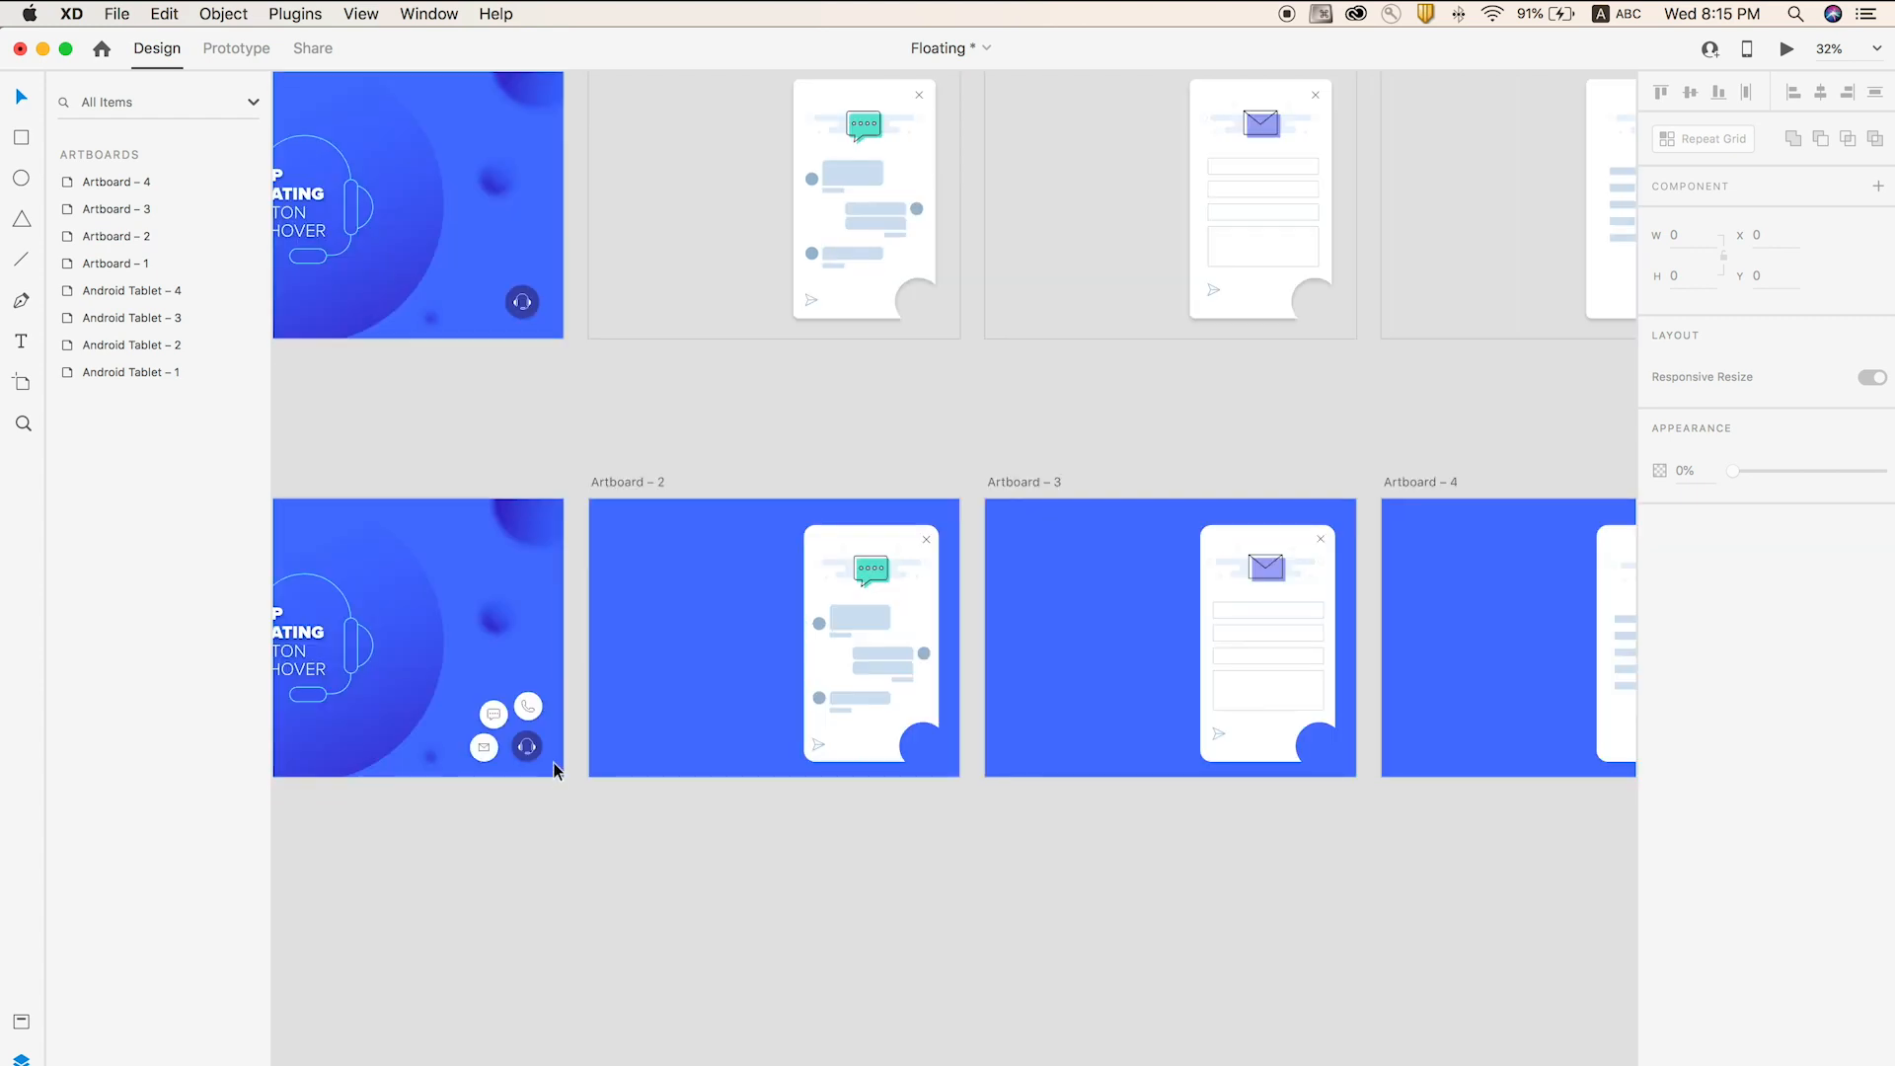
- Link the Phone button inside the hover component to Artboard – 4 as a prototype interaction
{"action": "left_click", "coordinate": [535, 705]}
{"action": "double_click", "coordinate": [536, 705]}
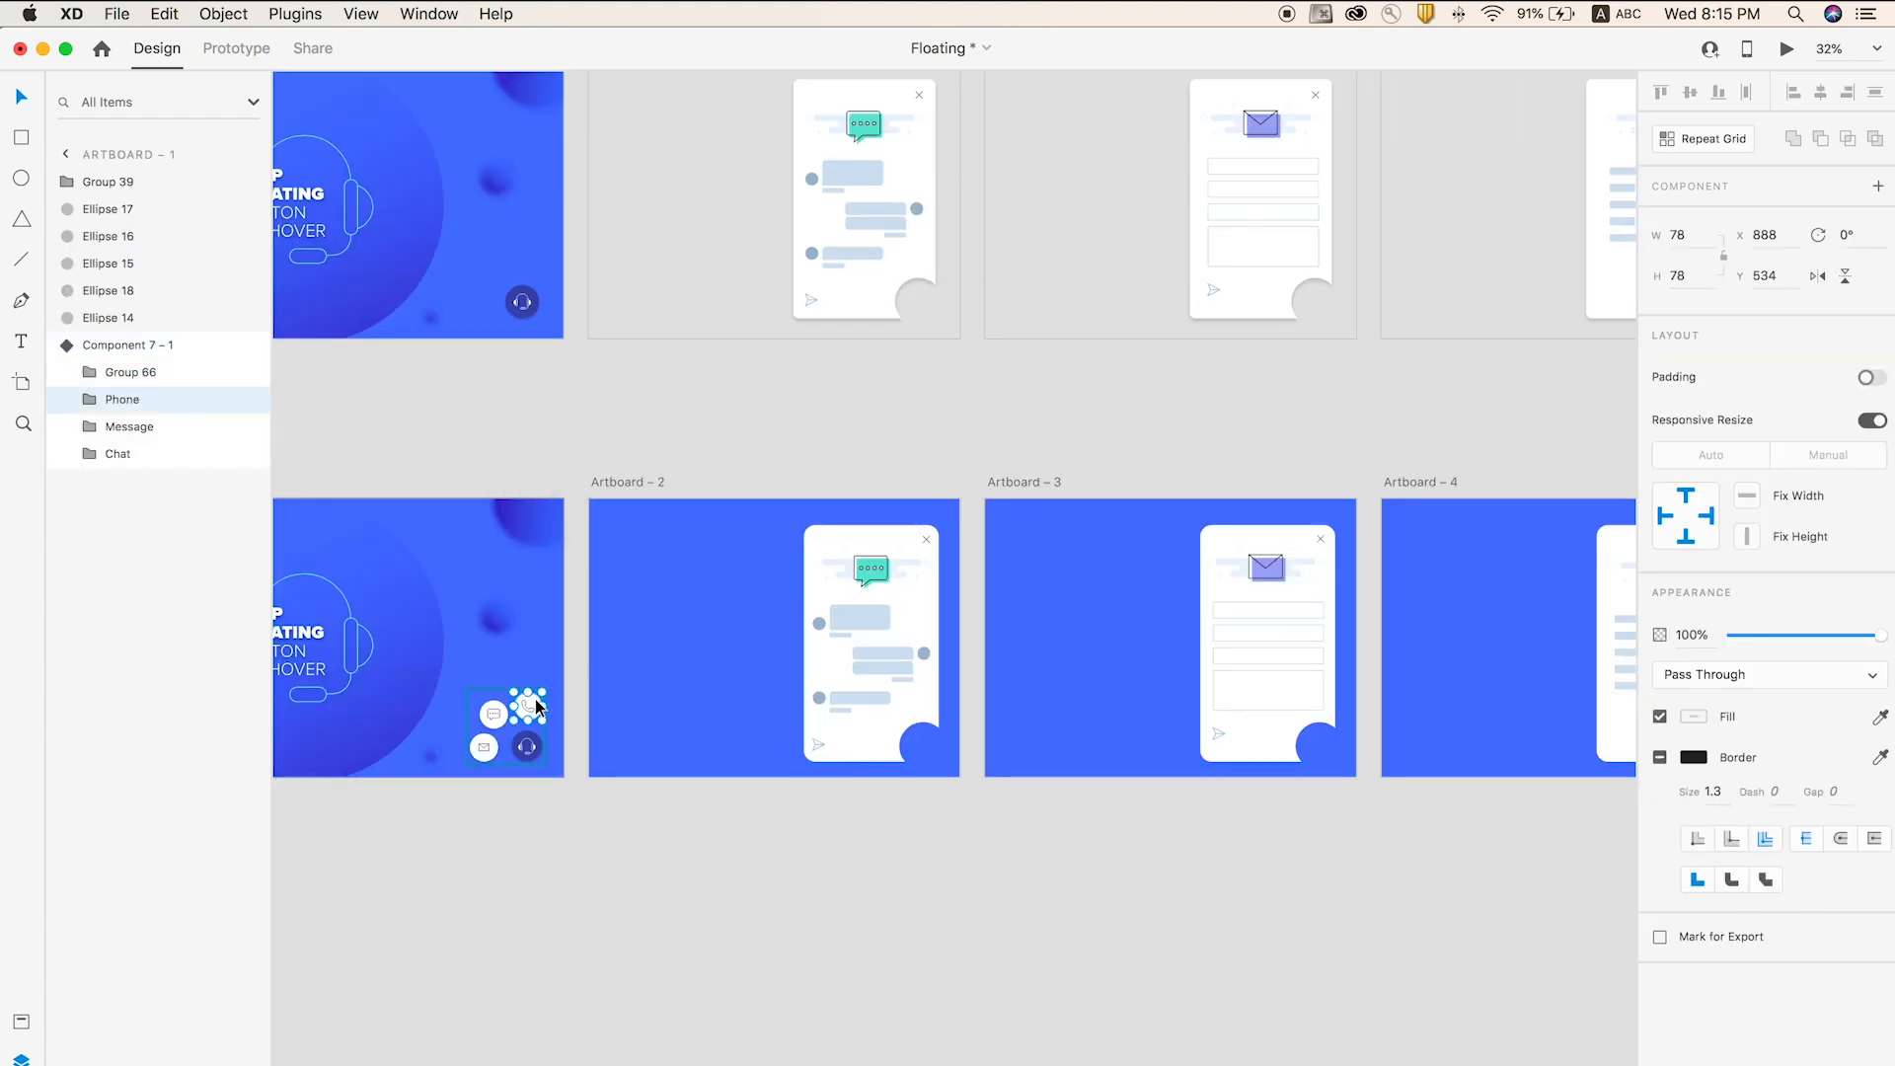
{"action": "scroll", "coordinate": [657, 700], "scroll_direction": "down", "scroll_amount": 2}
{"action": "left_click", "coordinate": [231, 48]}
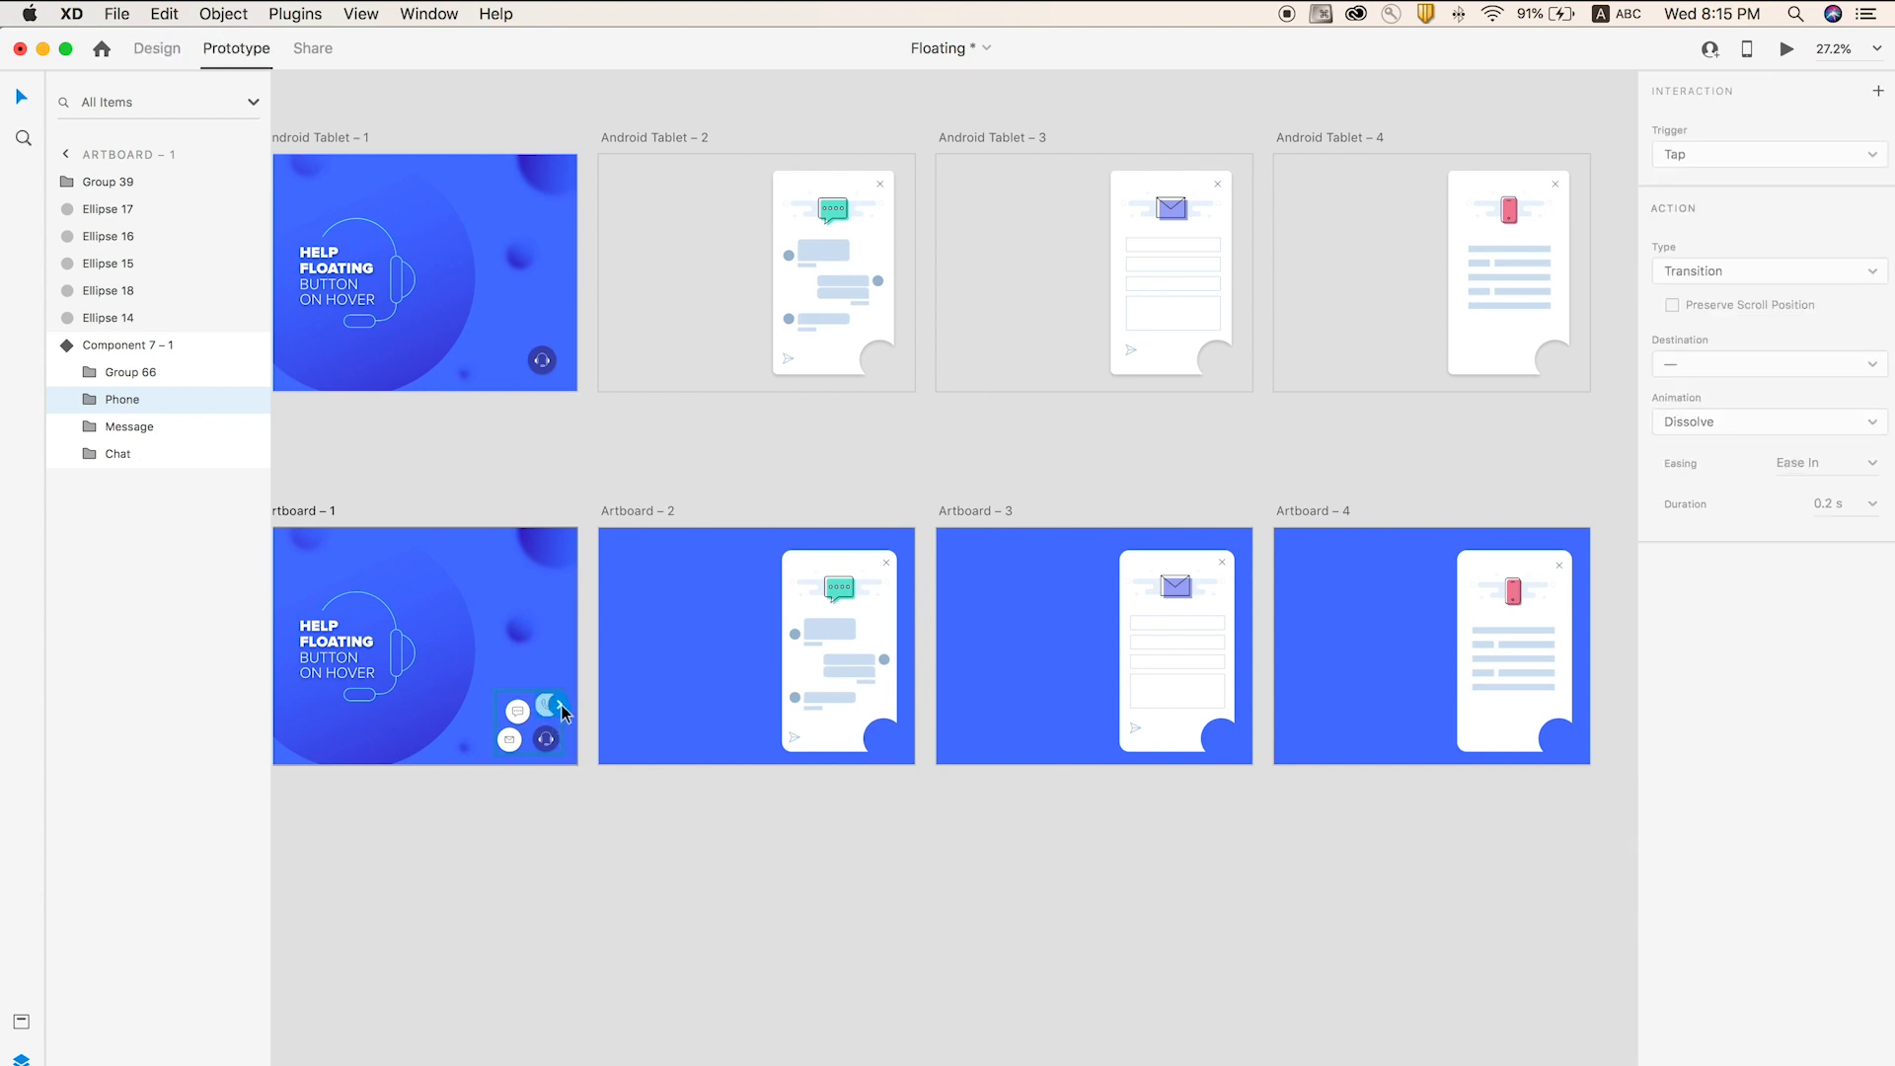
{"action": "left_click_drag", "start_coordinate": [560, 706], "coordinate": [1332, 637]}
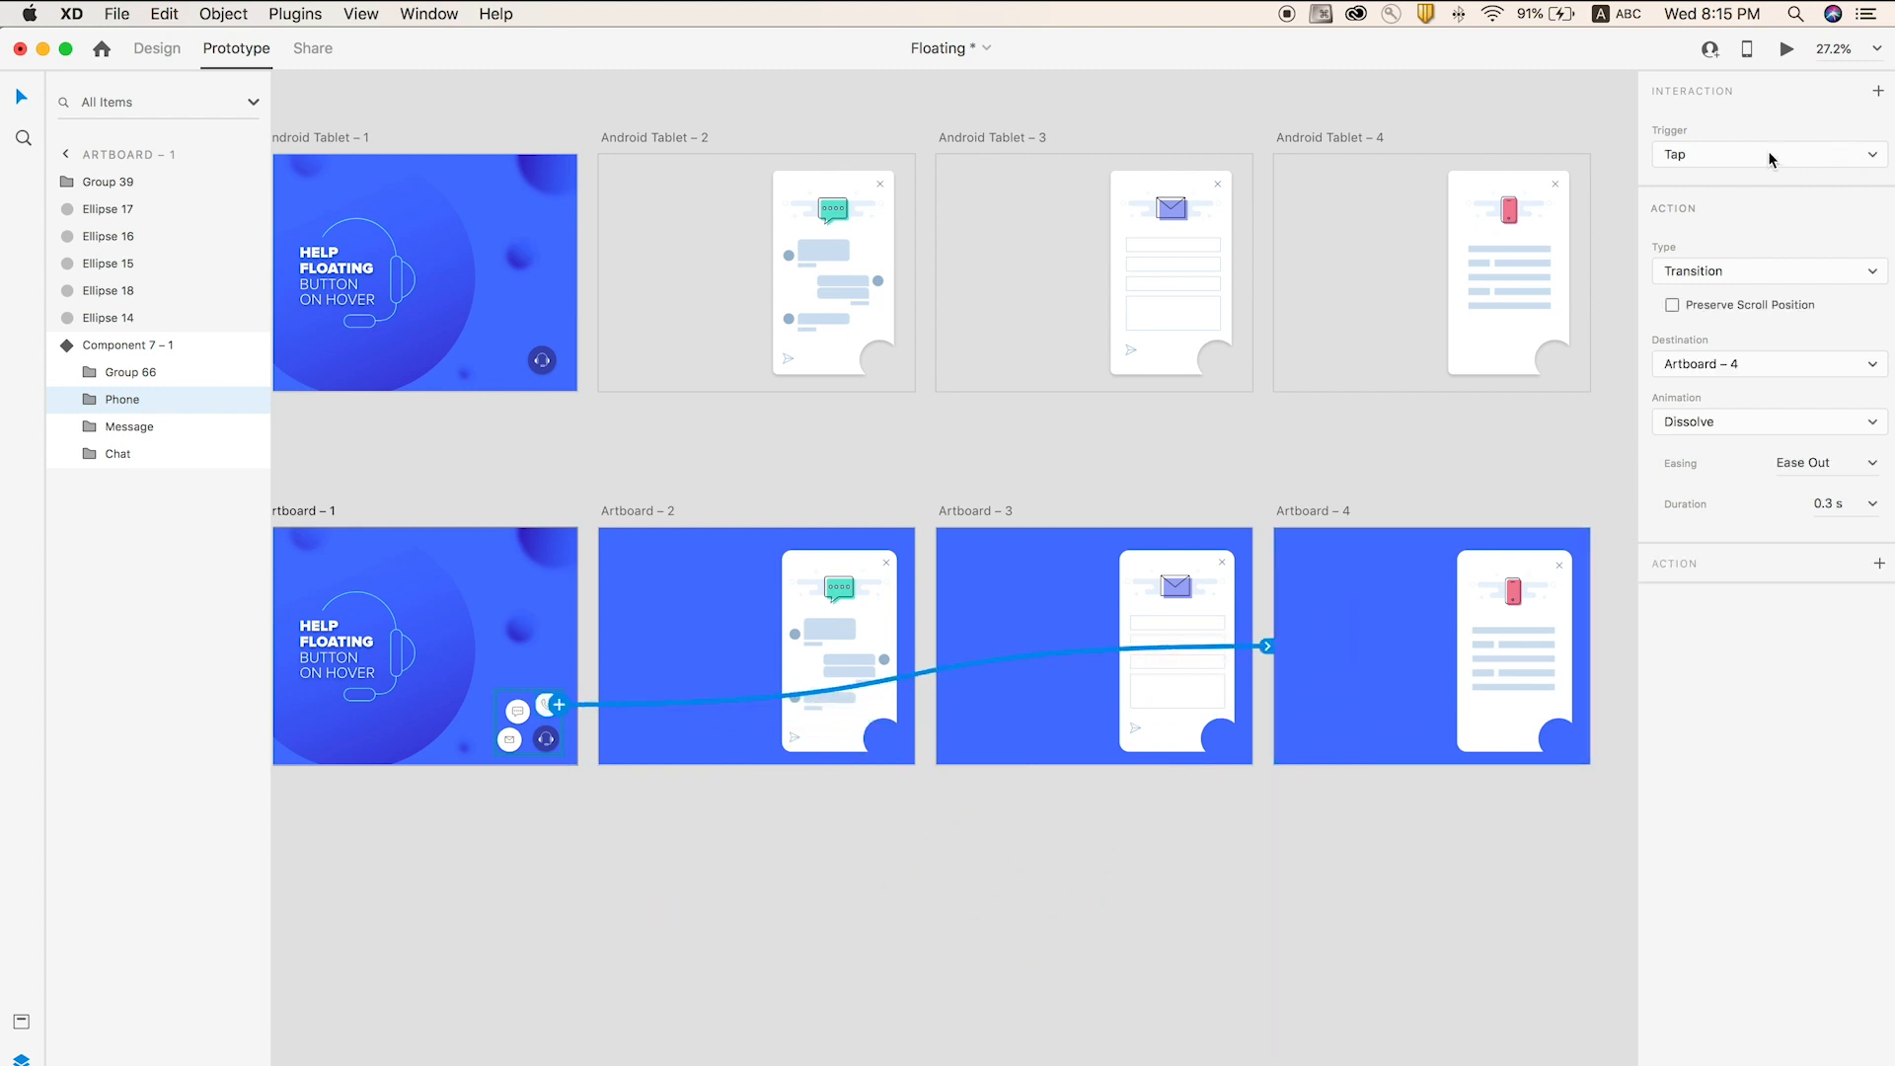
- Set the Phone interaction's action type to Overlay and its animation to Slide Up
{"action": "left_click", "coordinate": [1762, 281]}
{"action": "left_click", "coordinate": [1732, 267]}
{"action": "left_click", "coordinate": [1699, 277]}
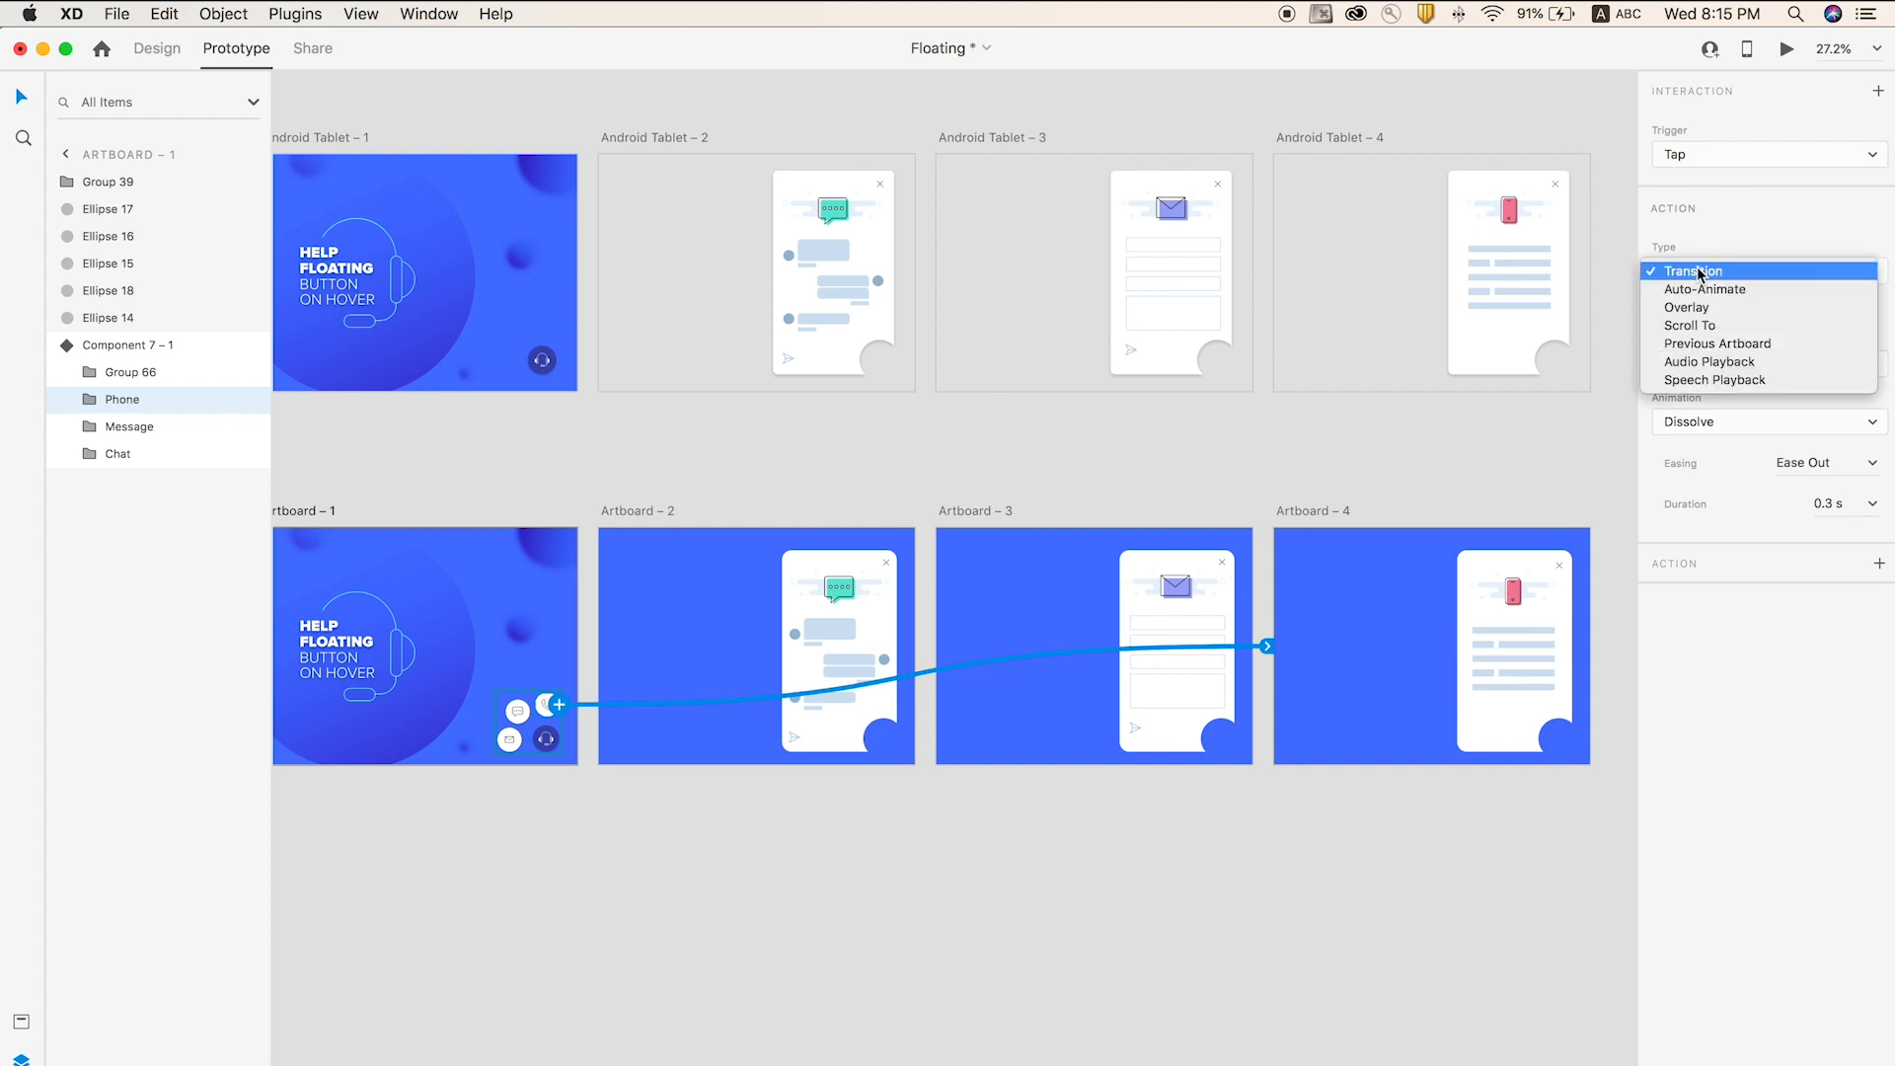
{"action": "left_click", "coordinate": [1704, 307]}
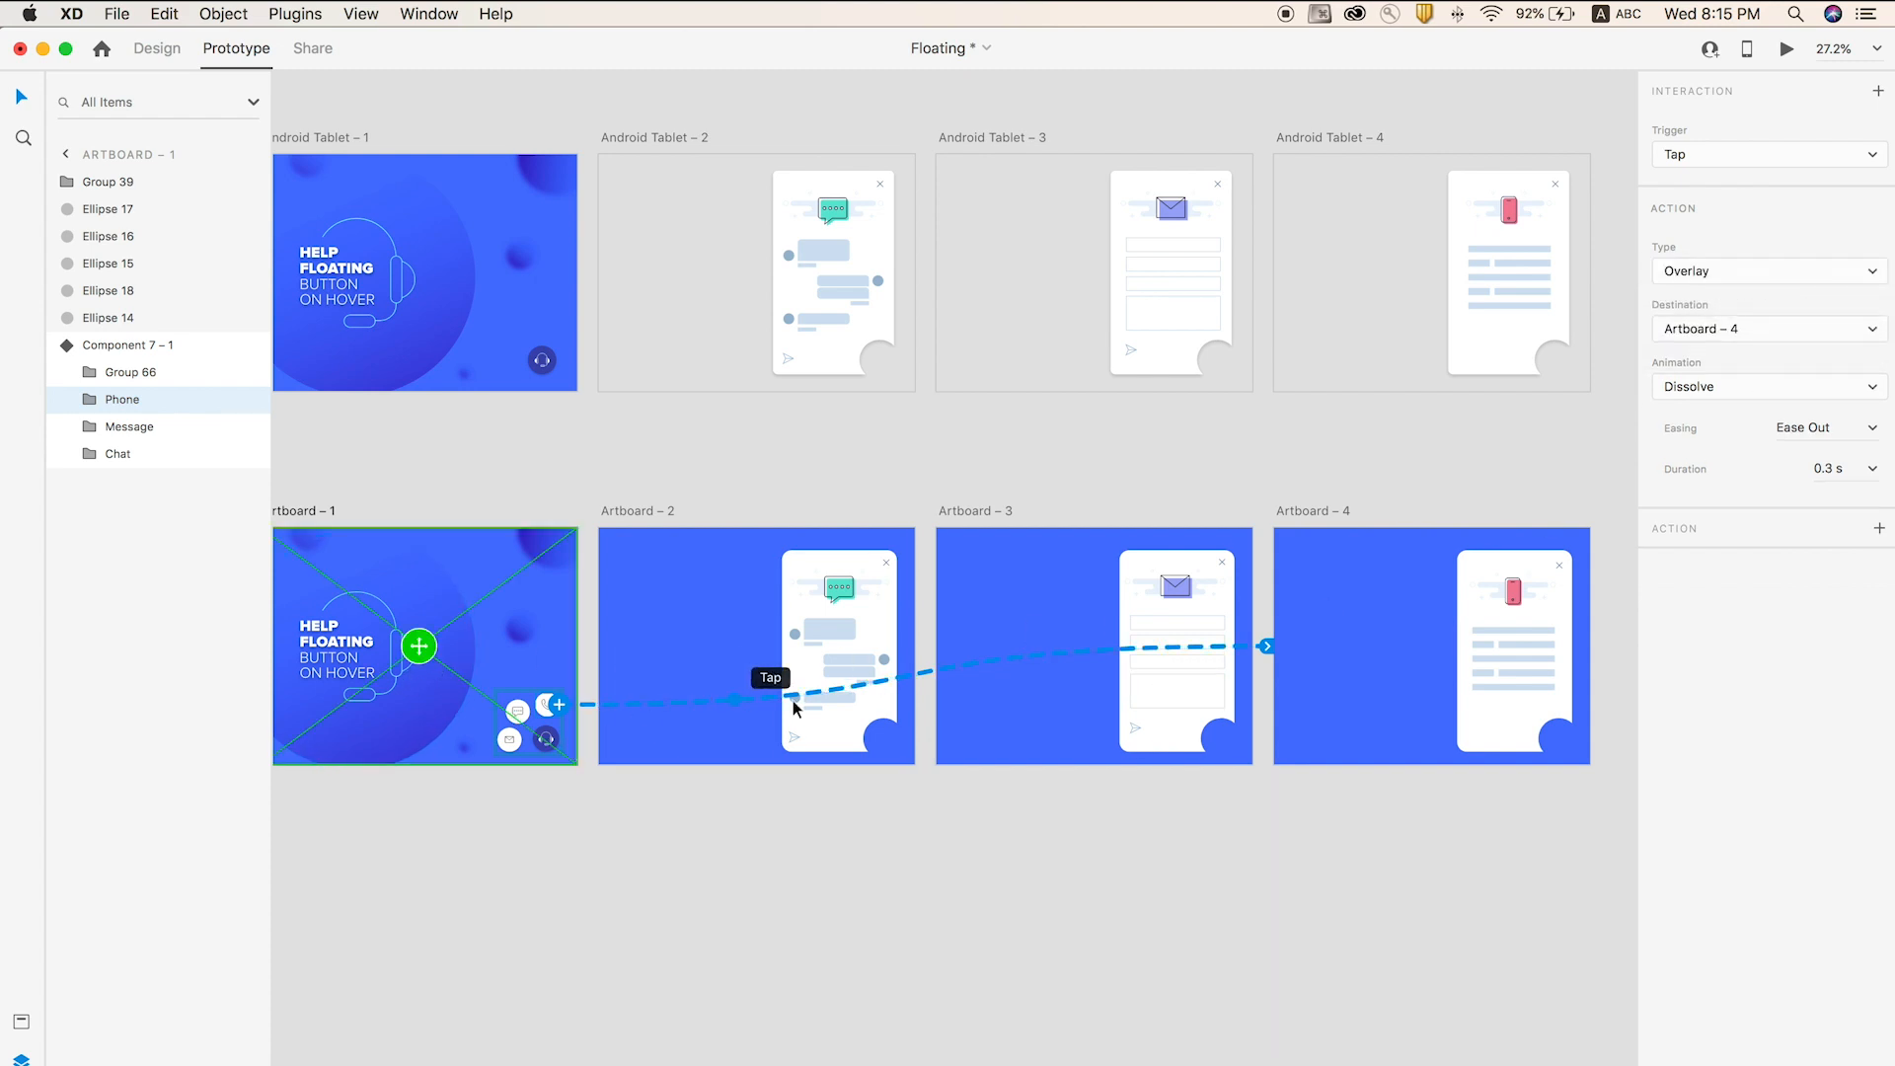
{"action": "left_click", "coordinate": [1737, 393]}
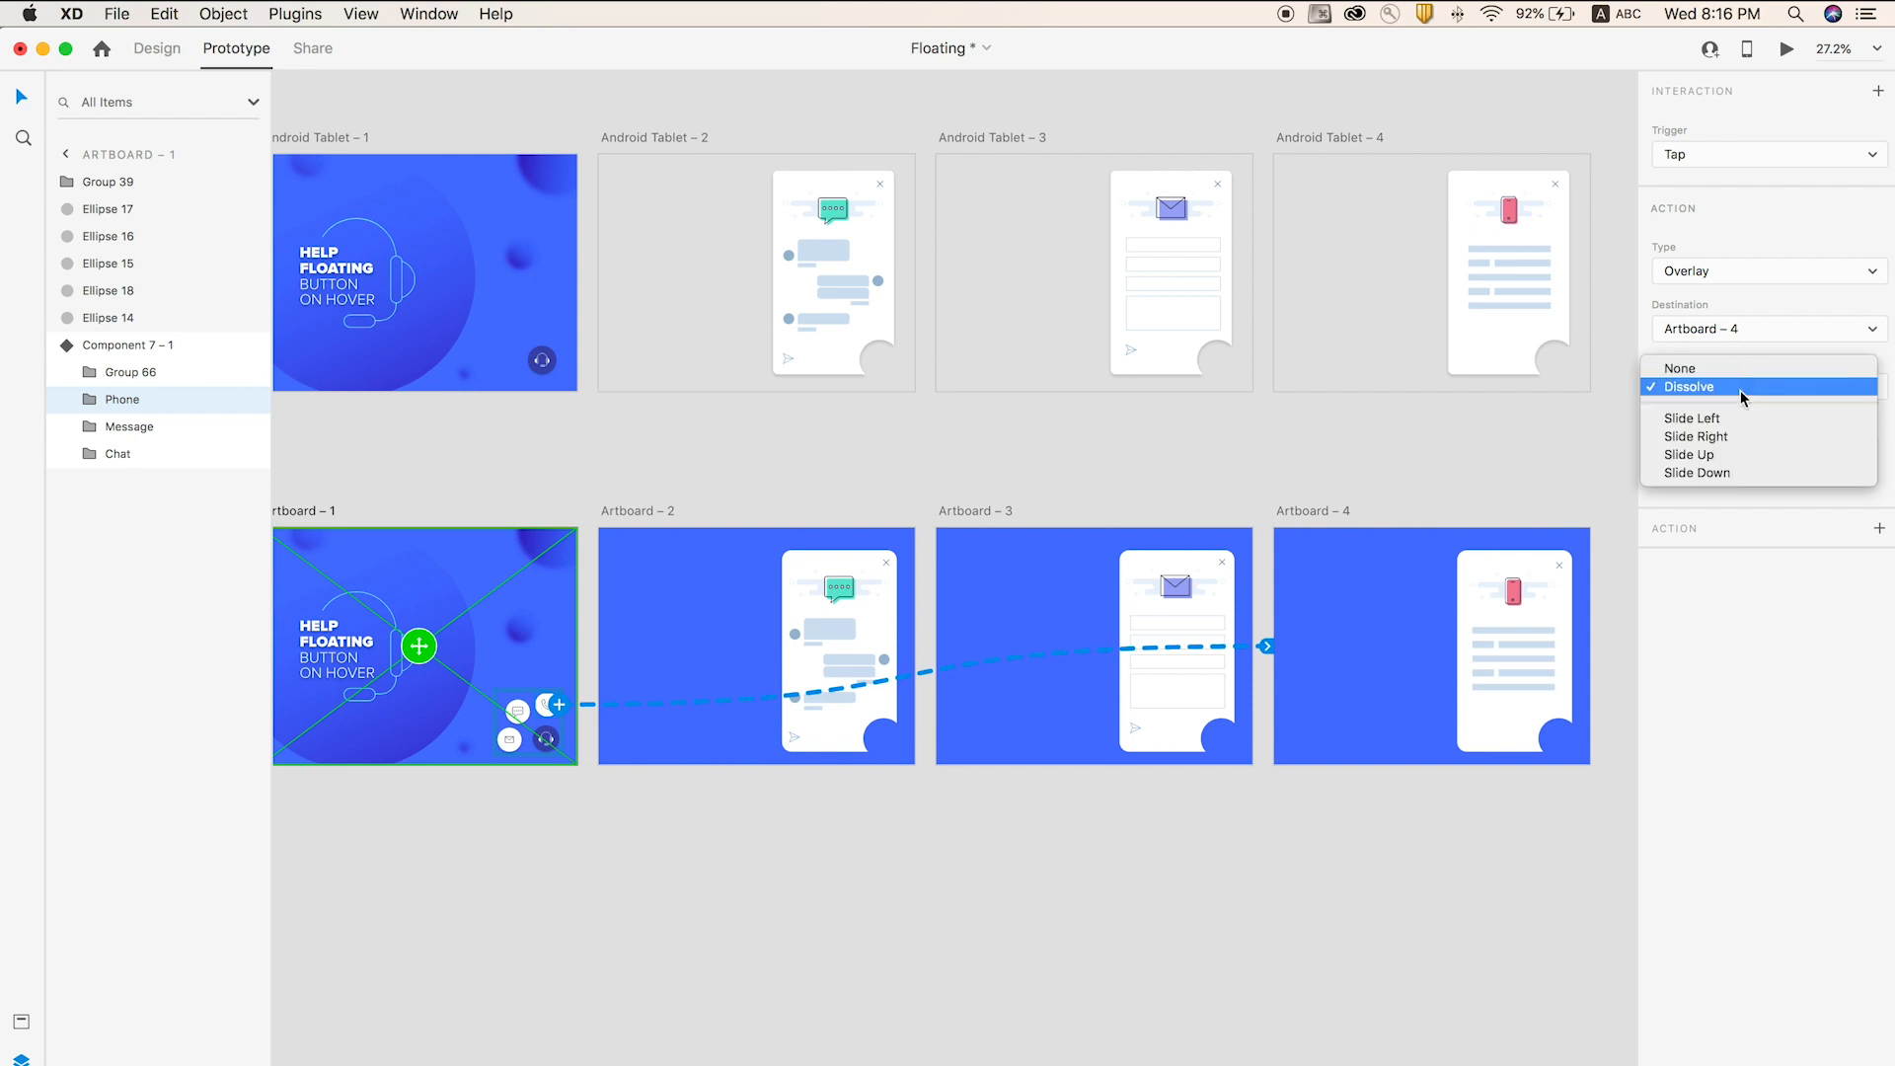
{"action": "left_click", "coordinate": [1719, 458]}
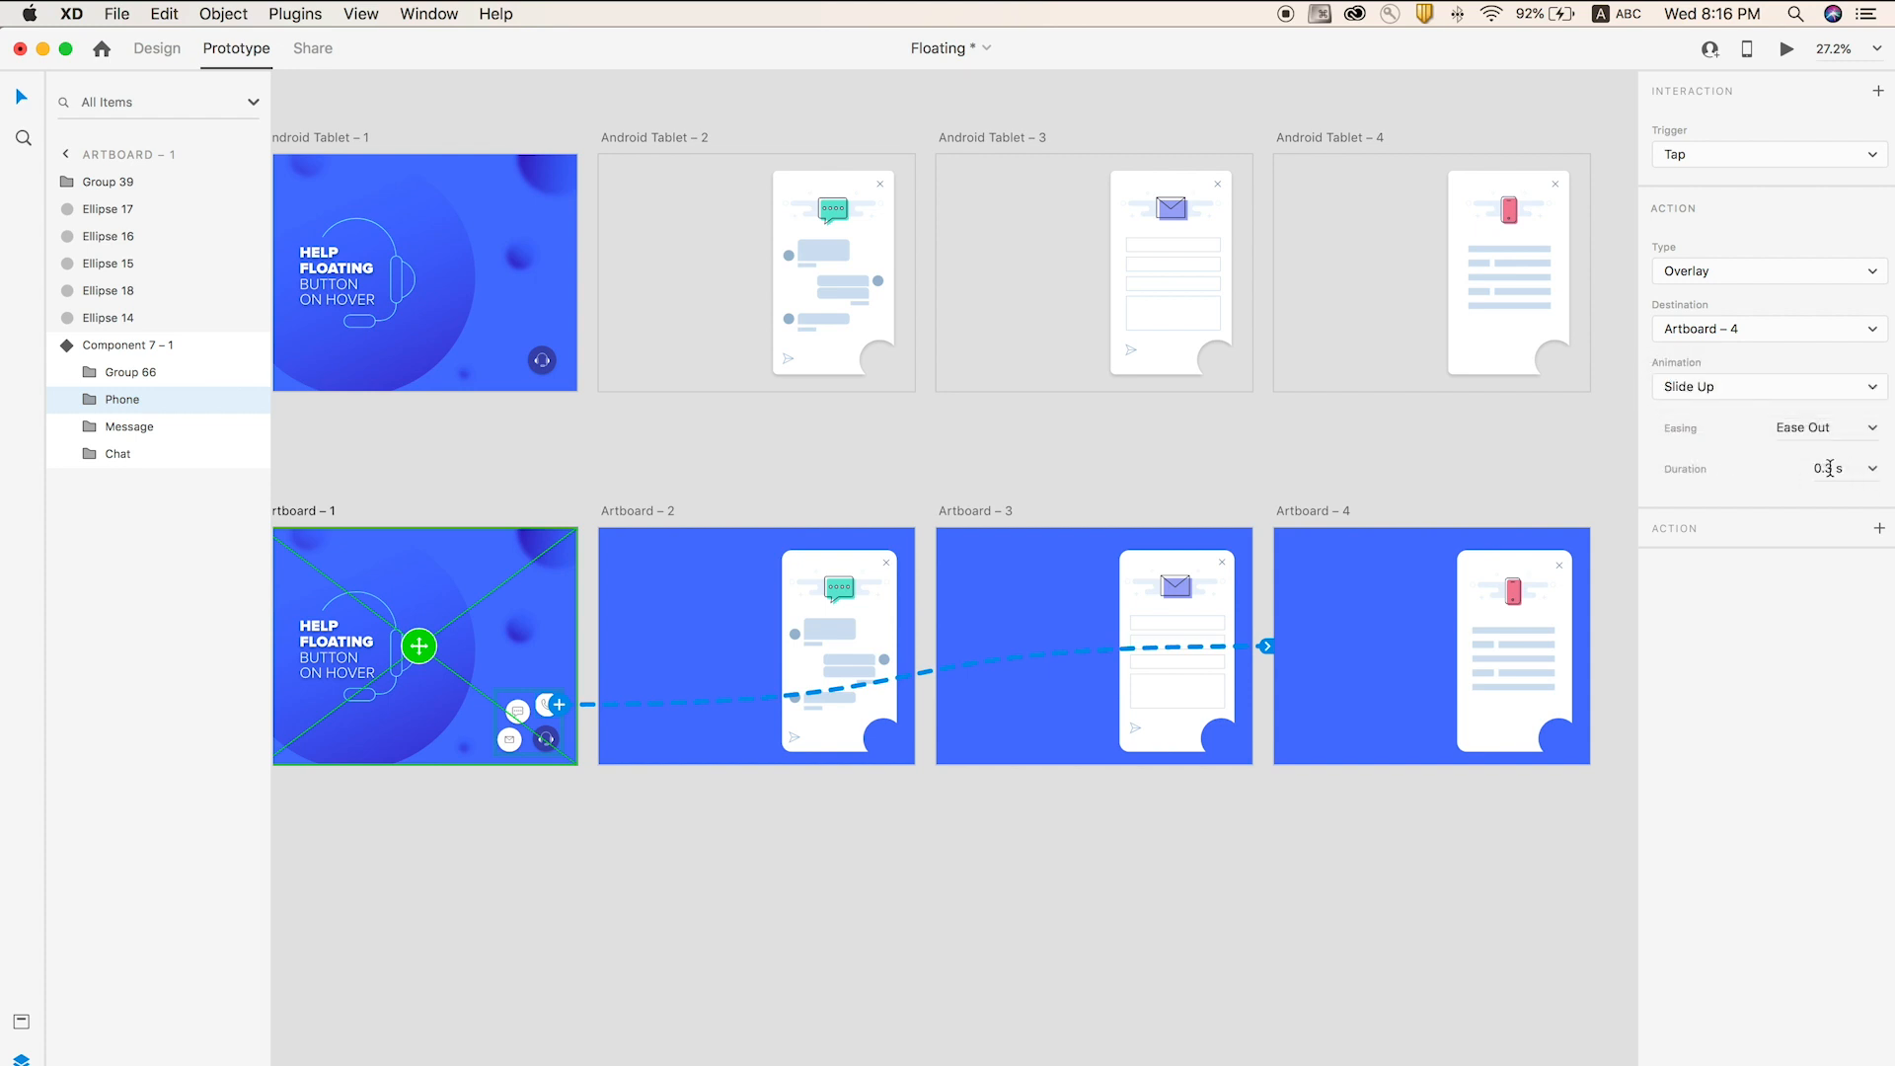
- Set the Phone overlay's easing to Ease In-Out and its duration to 0.6 s
{"action": "left_click", "coordinate": [1872, 427]}
{"action": "left_click", "coordinate": [1813, 510]}
{"action": "left_click", "coordinate": [1831, 468]}
{"action": "left_click_drag", "start_coordinate": [1835, 469], "coordinate": [1825, 470]}
{"action": "left_click", "coordinate": [582, 777]}
- Link the Chat button to Artboard – 2 and the Message button to Artboard – 3 with the same overlay interaction
{"action": "double_click", "coordinate": [525, 717]}
{"action": "left_click_drag", "start_coordinate": [566, 700], "coordinate": [747, 589]}
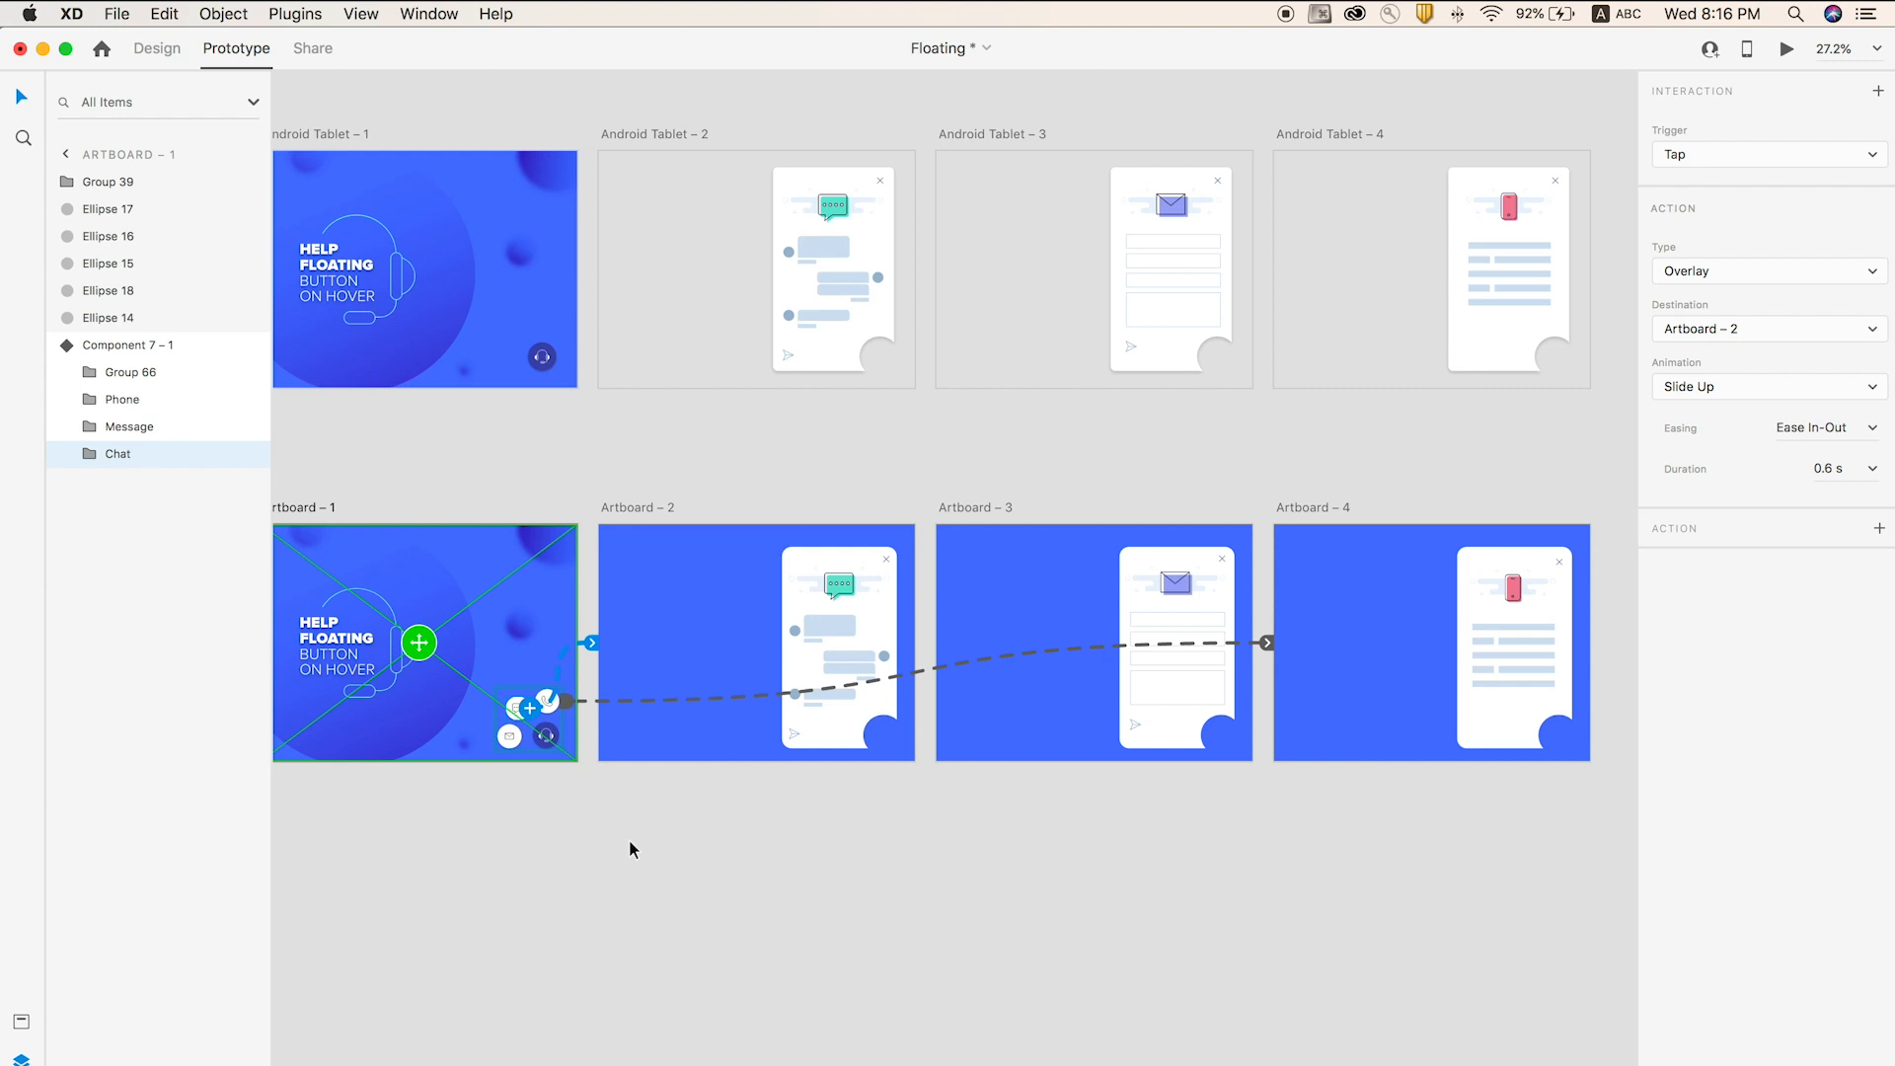
{"action": "left_click", "coordinate": [514, 760]}
{"action": "left_click_drag", "start_coordinate": [521, 735], "coordinate": [1036, 583]}
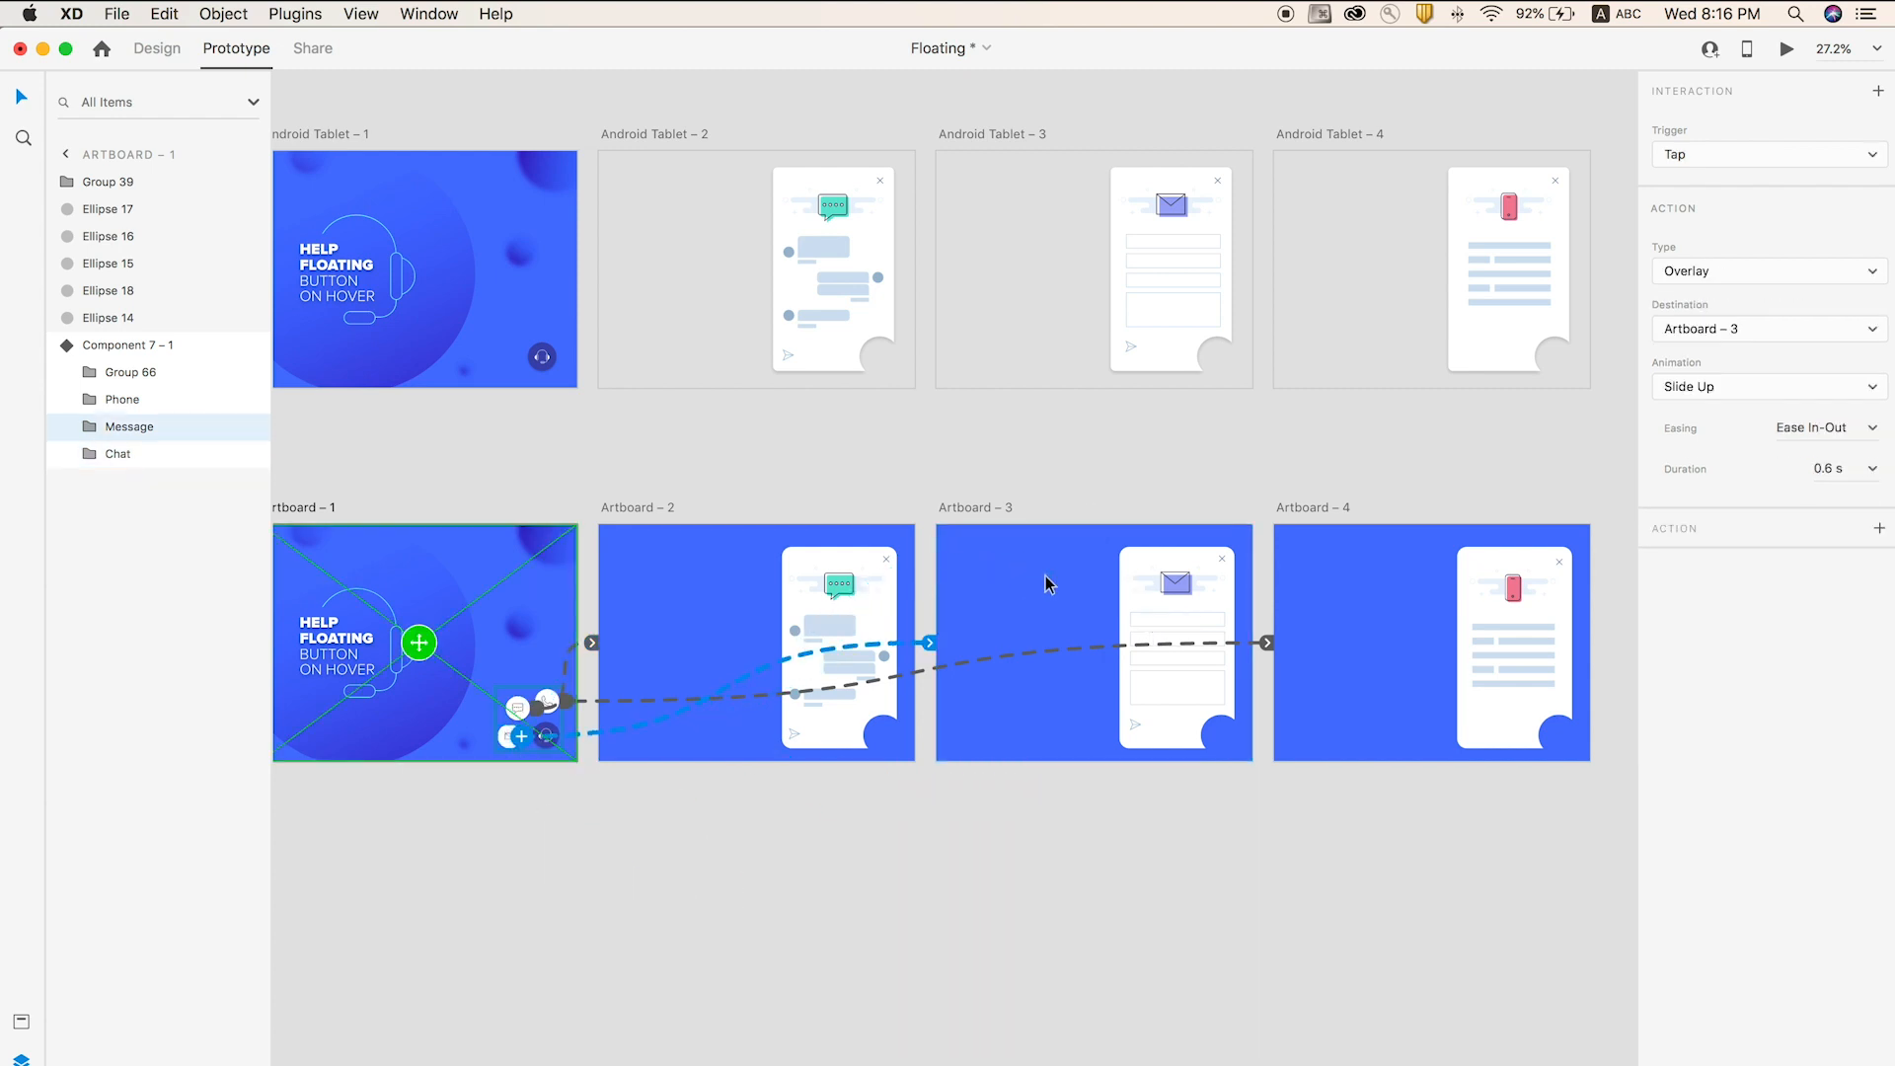
- Preview the prototype from Artboard – 1 and test the Chat button's overlay
{"action": "scroll", "coordinate": [784, 465], "scroll_direction": "down", "scroll_amount": 2}
{"action": "scroll", "coordinate": [785, 465], "scroll_direction": "down", "scroll_amount": 1}
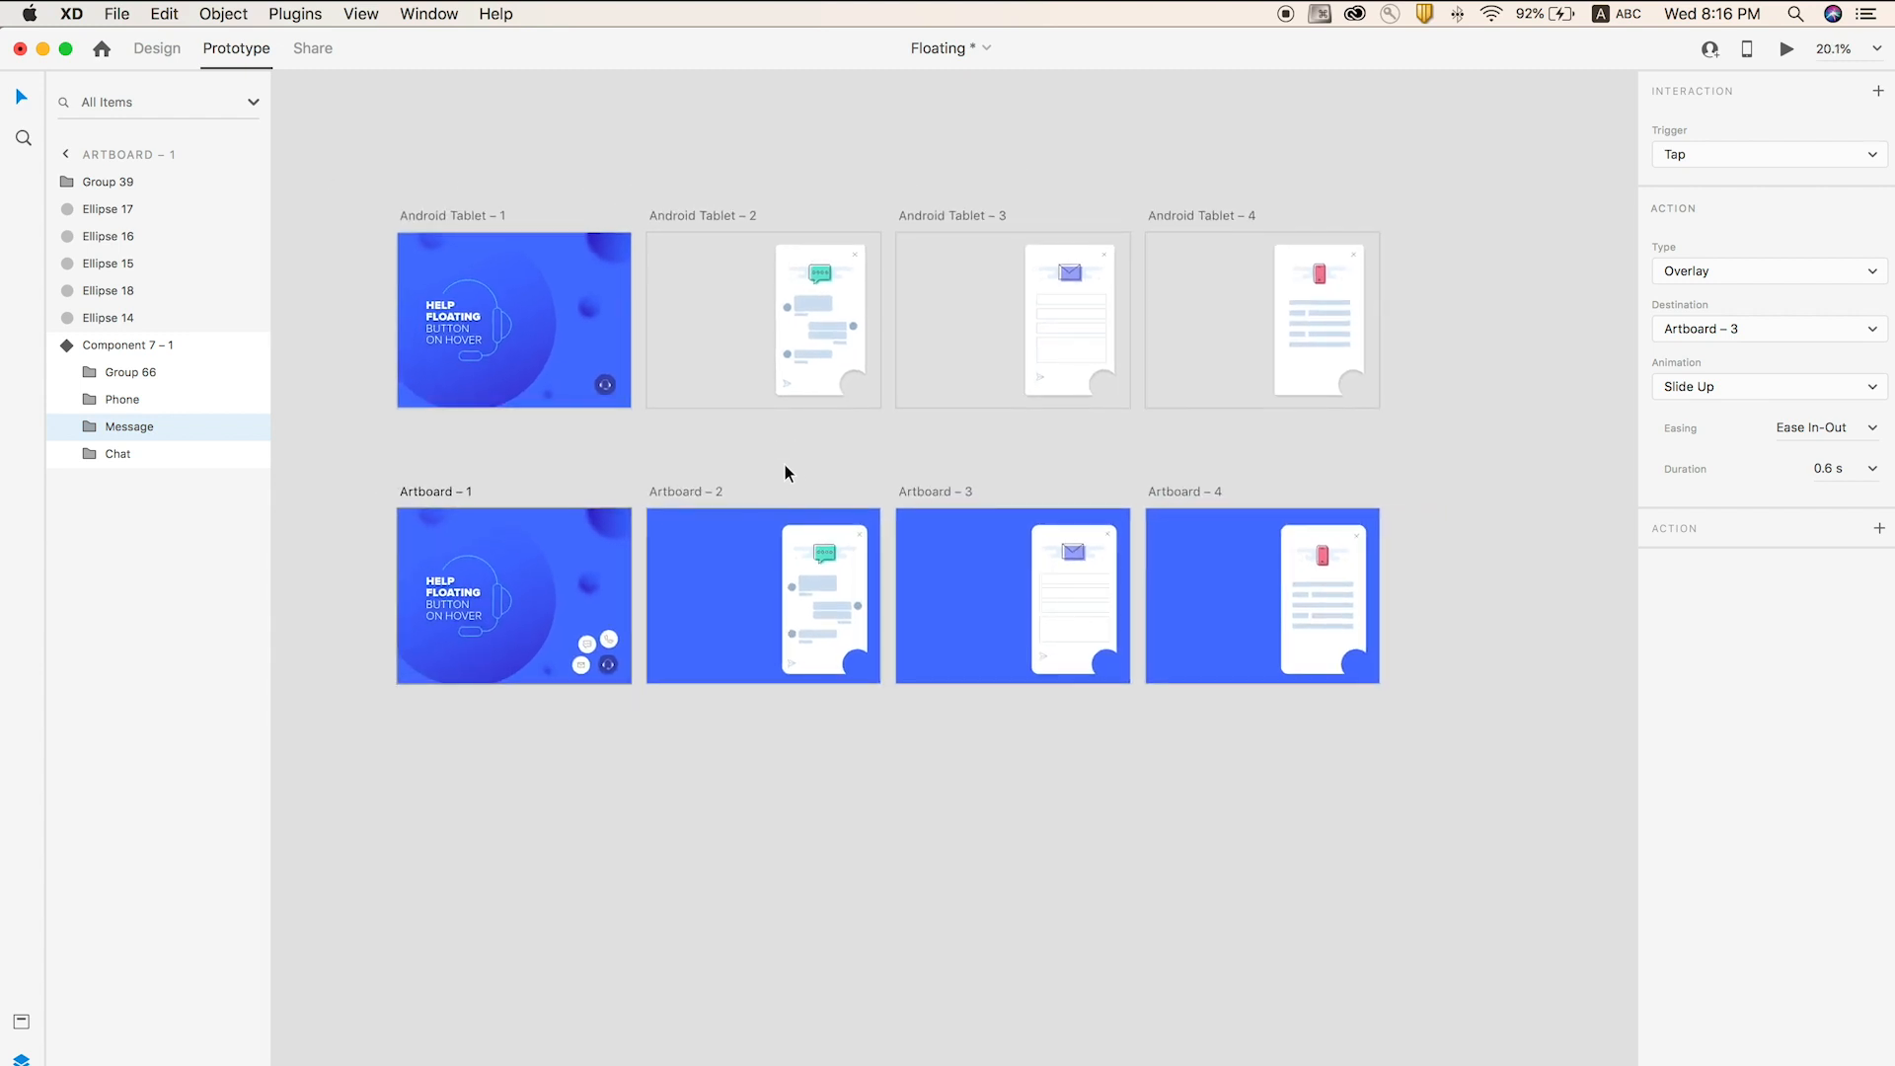
{"action": "left_click", "coordinate": [709, 825]}
{"action": "left_click", "coordinate": [436, 492]}
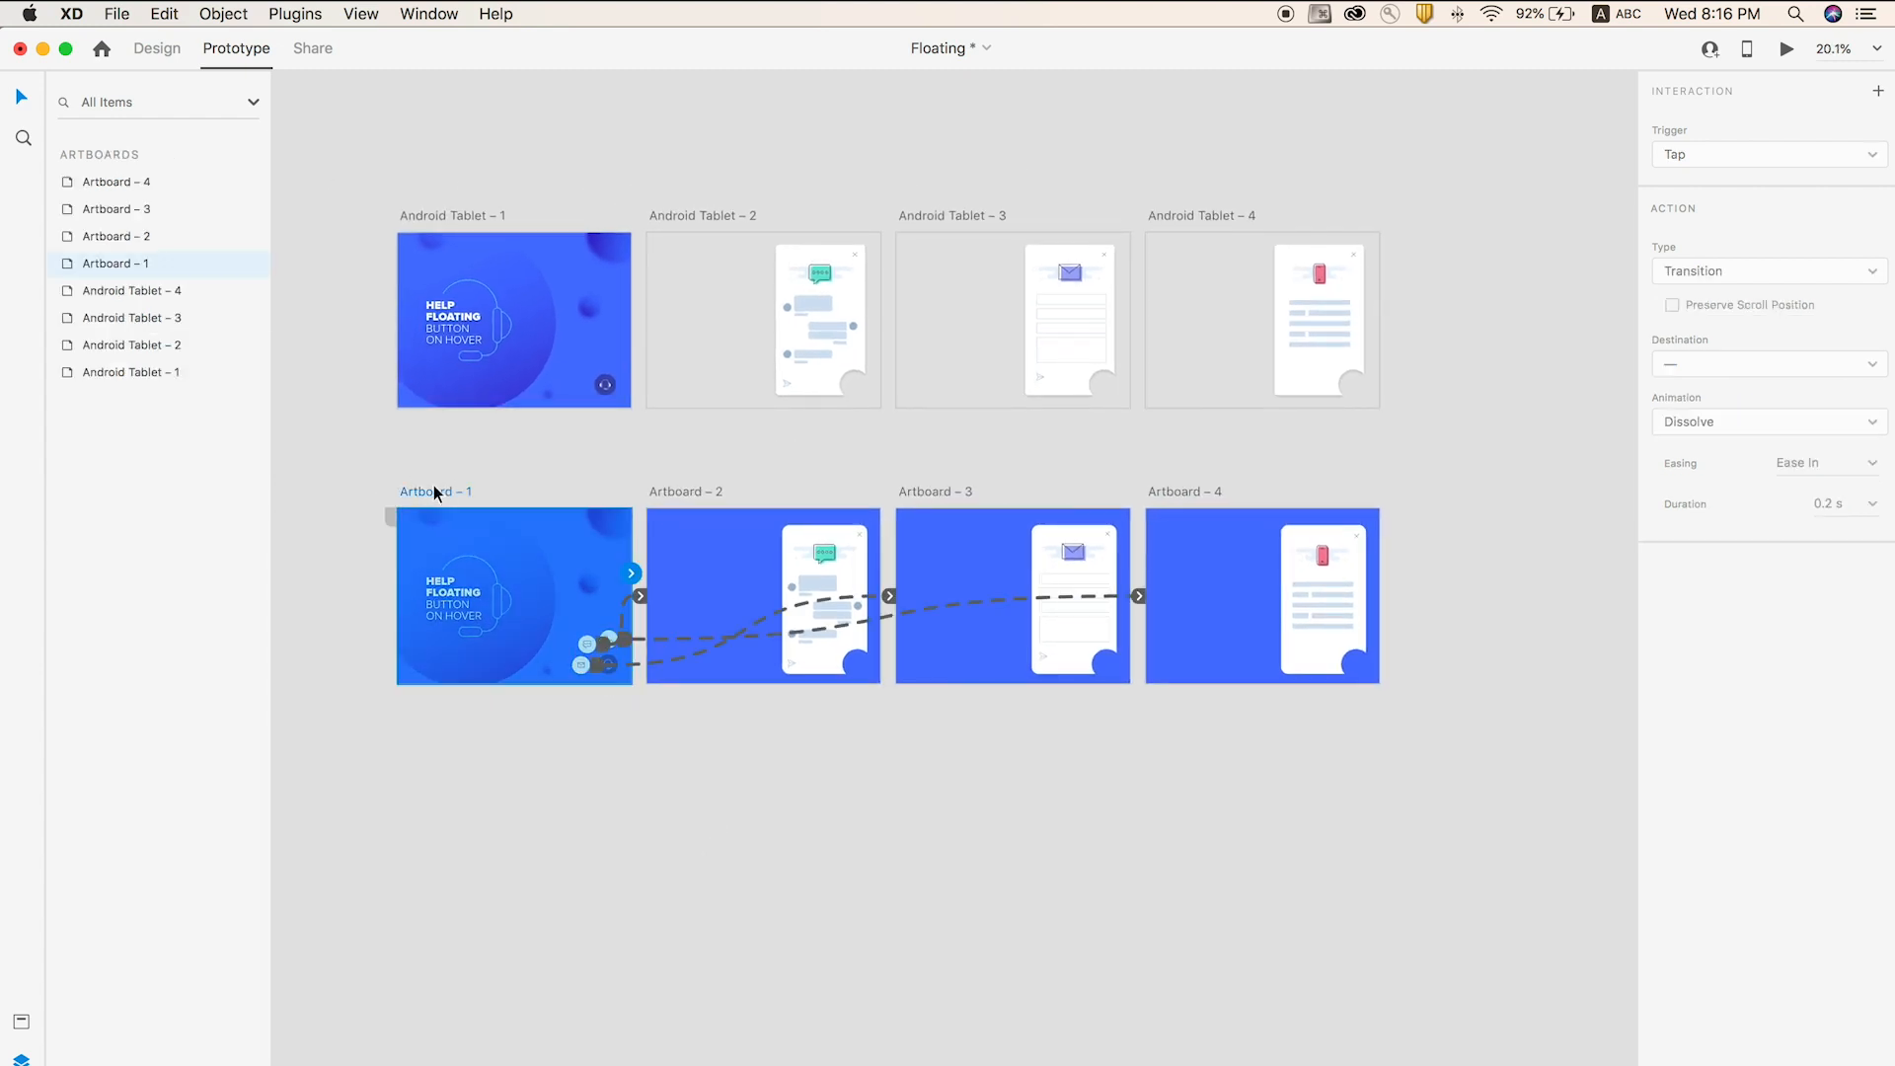
{"action": "key", "text": "super+Return"}
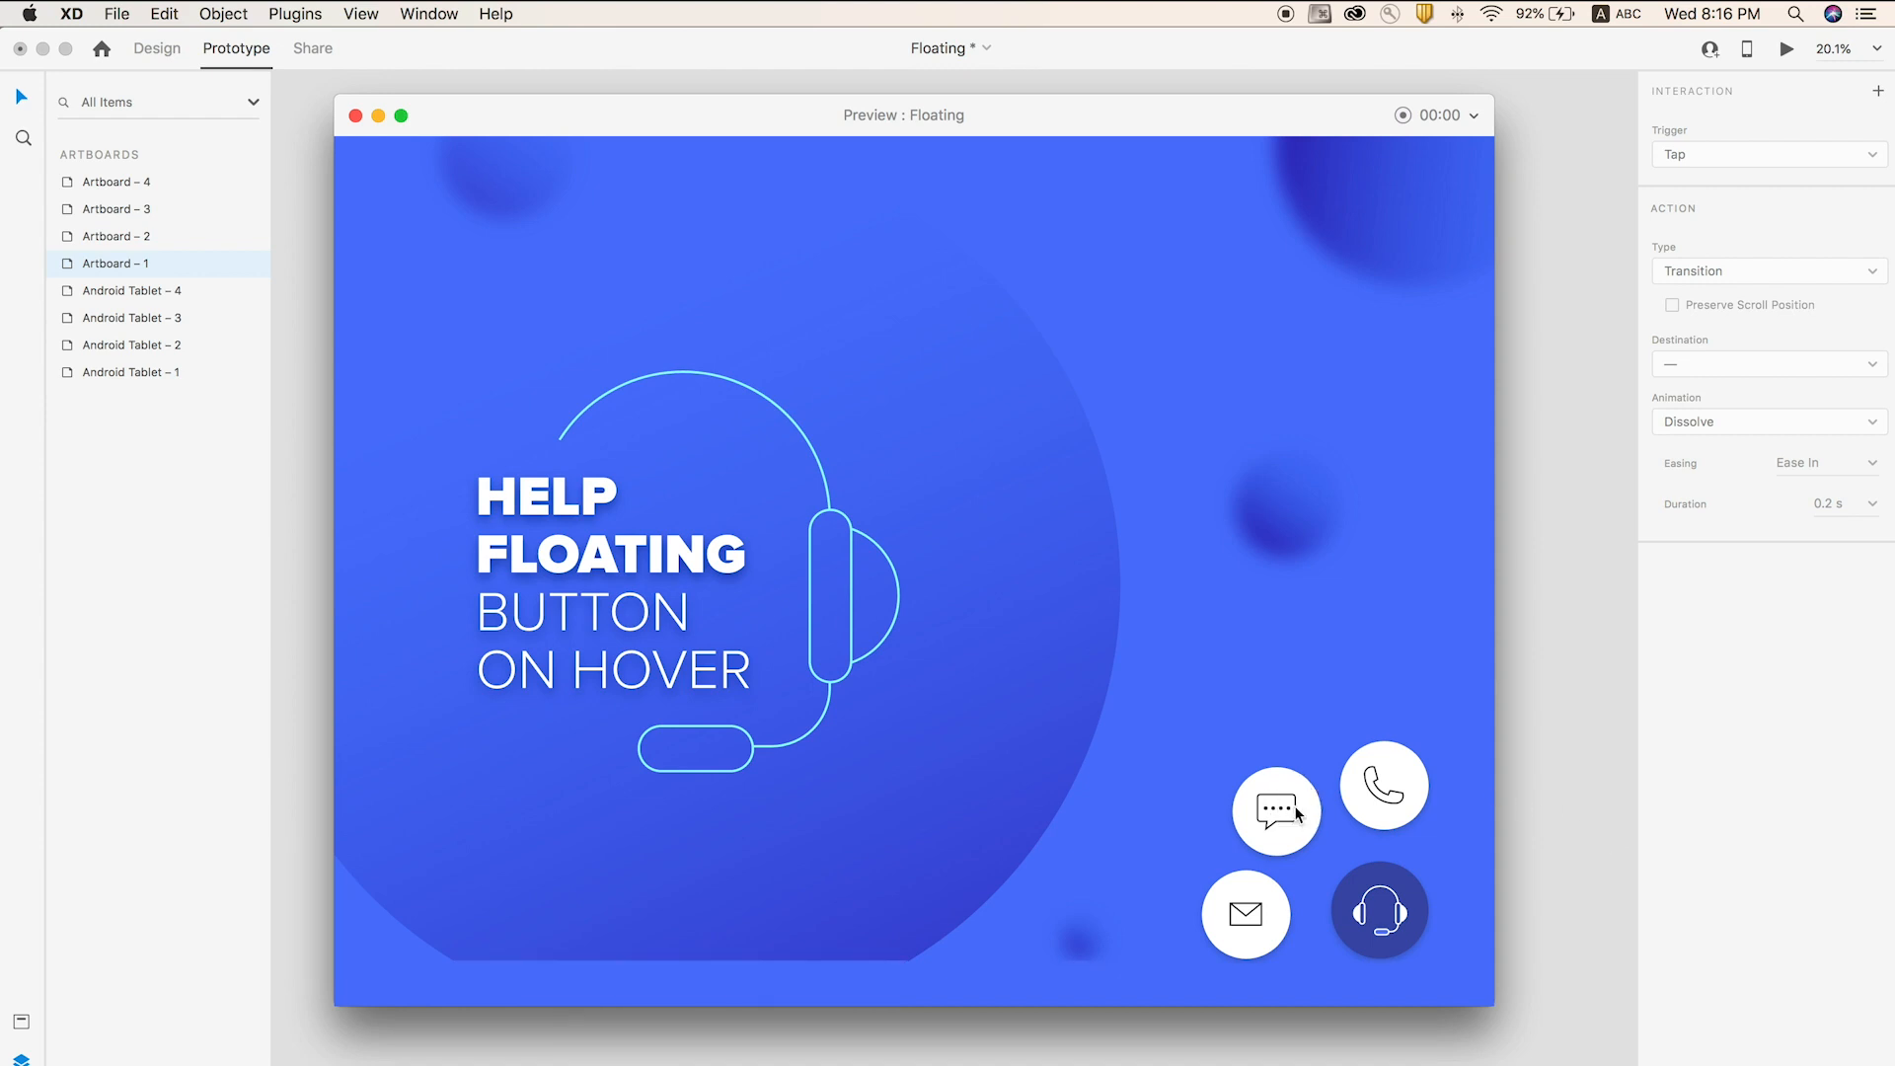
{"action": "left_click", "coordinate": [1296, 815]}
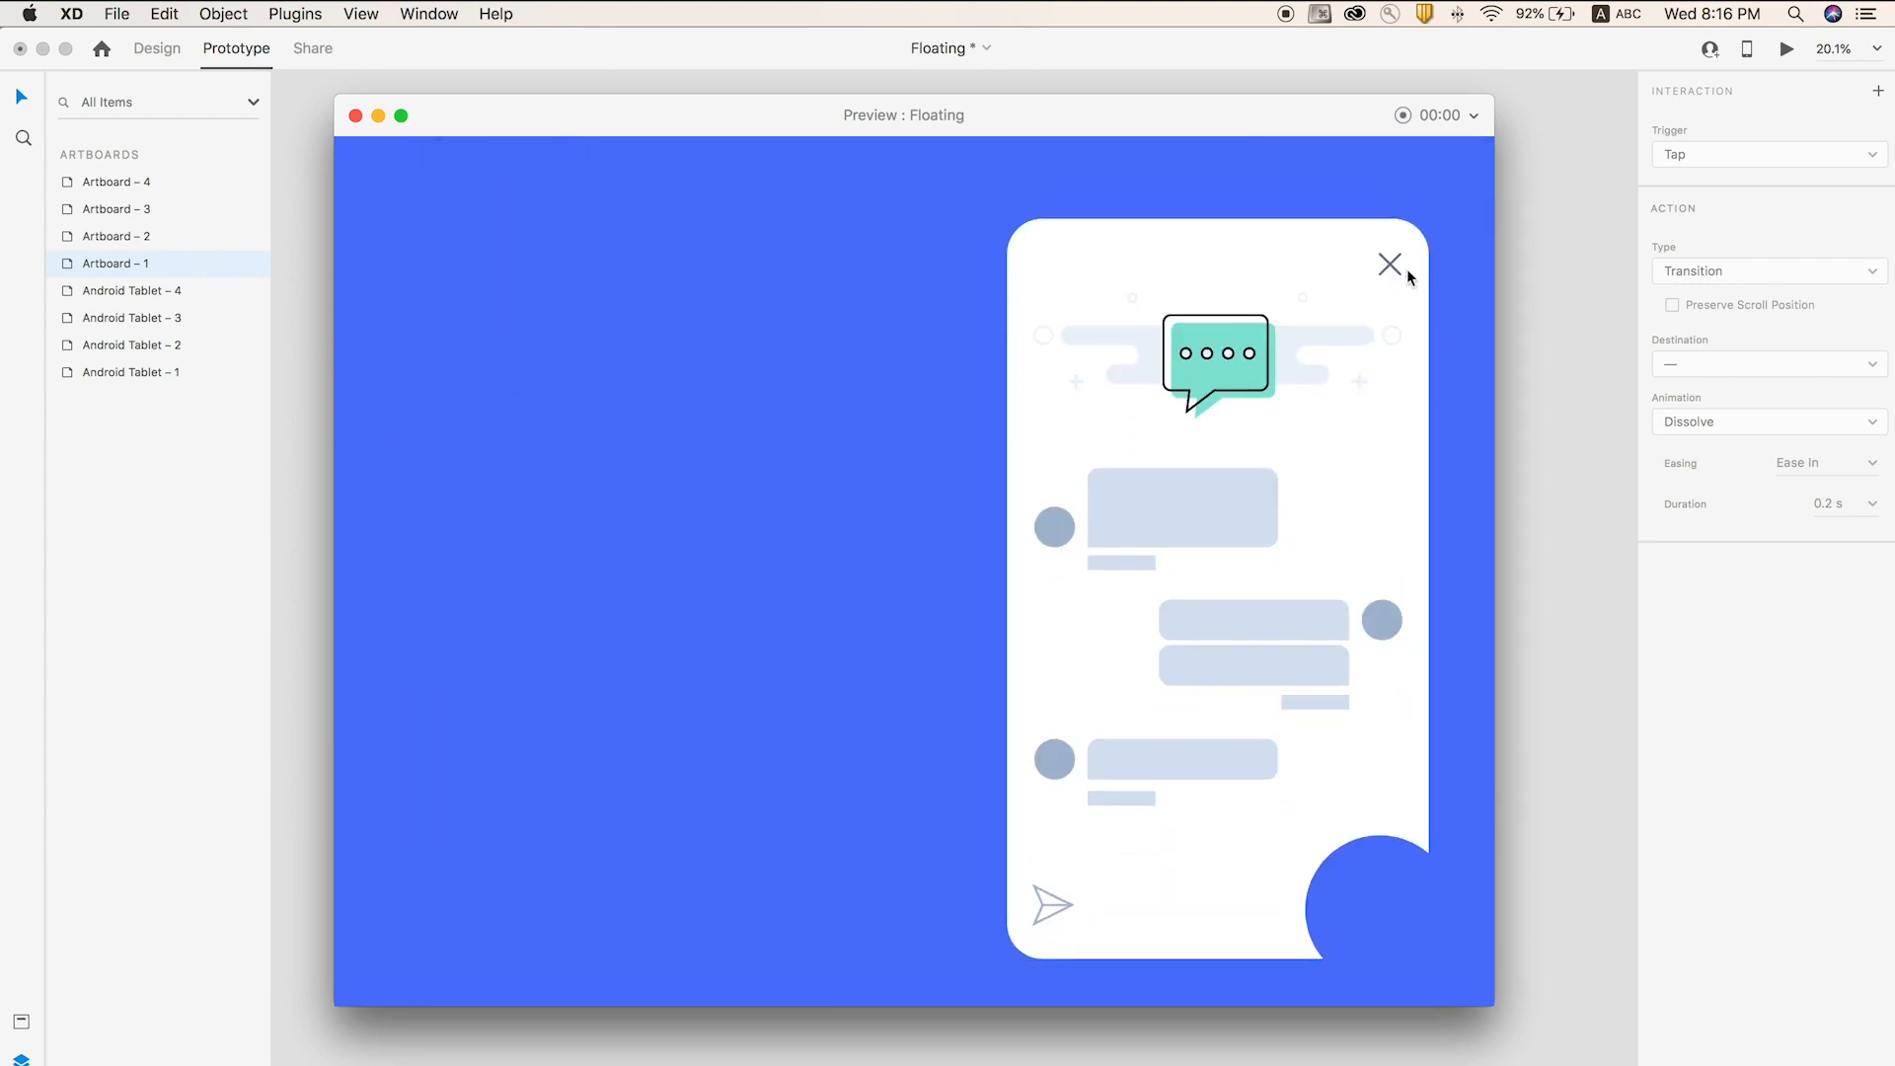
{"action": "left_click", "coordinate": [355, 117]}
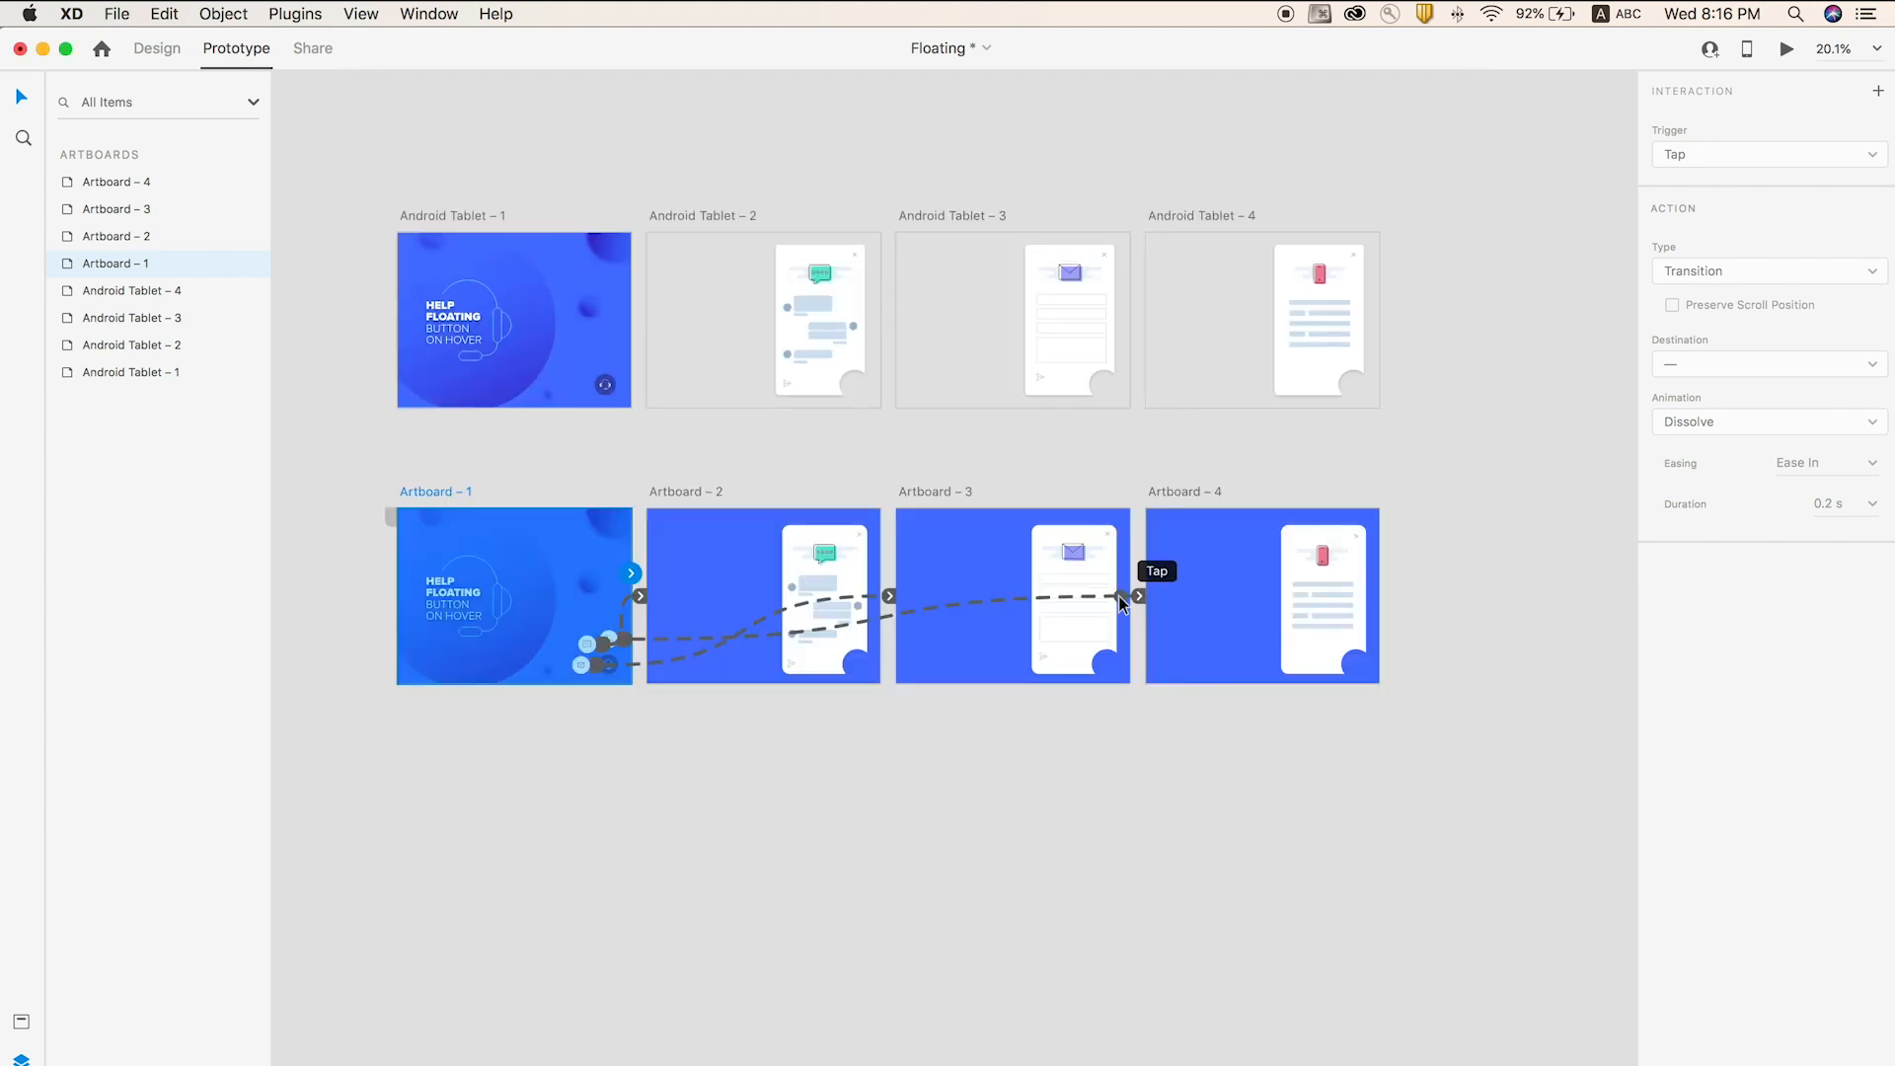
- Turn off the blue background fill of Artboard – 2, Artboard – 3 and Artboard – 4 in Design mode
{"action": "left_click", "coordinate": [695, 562]}
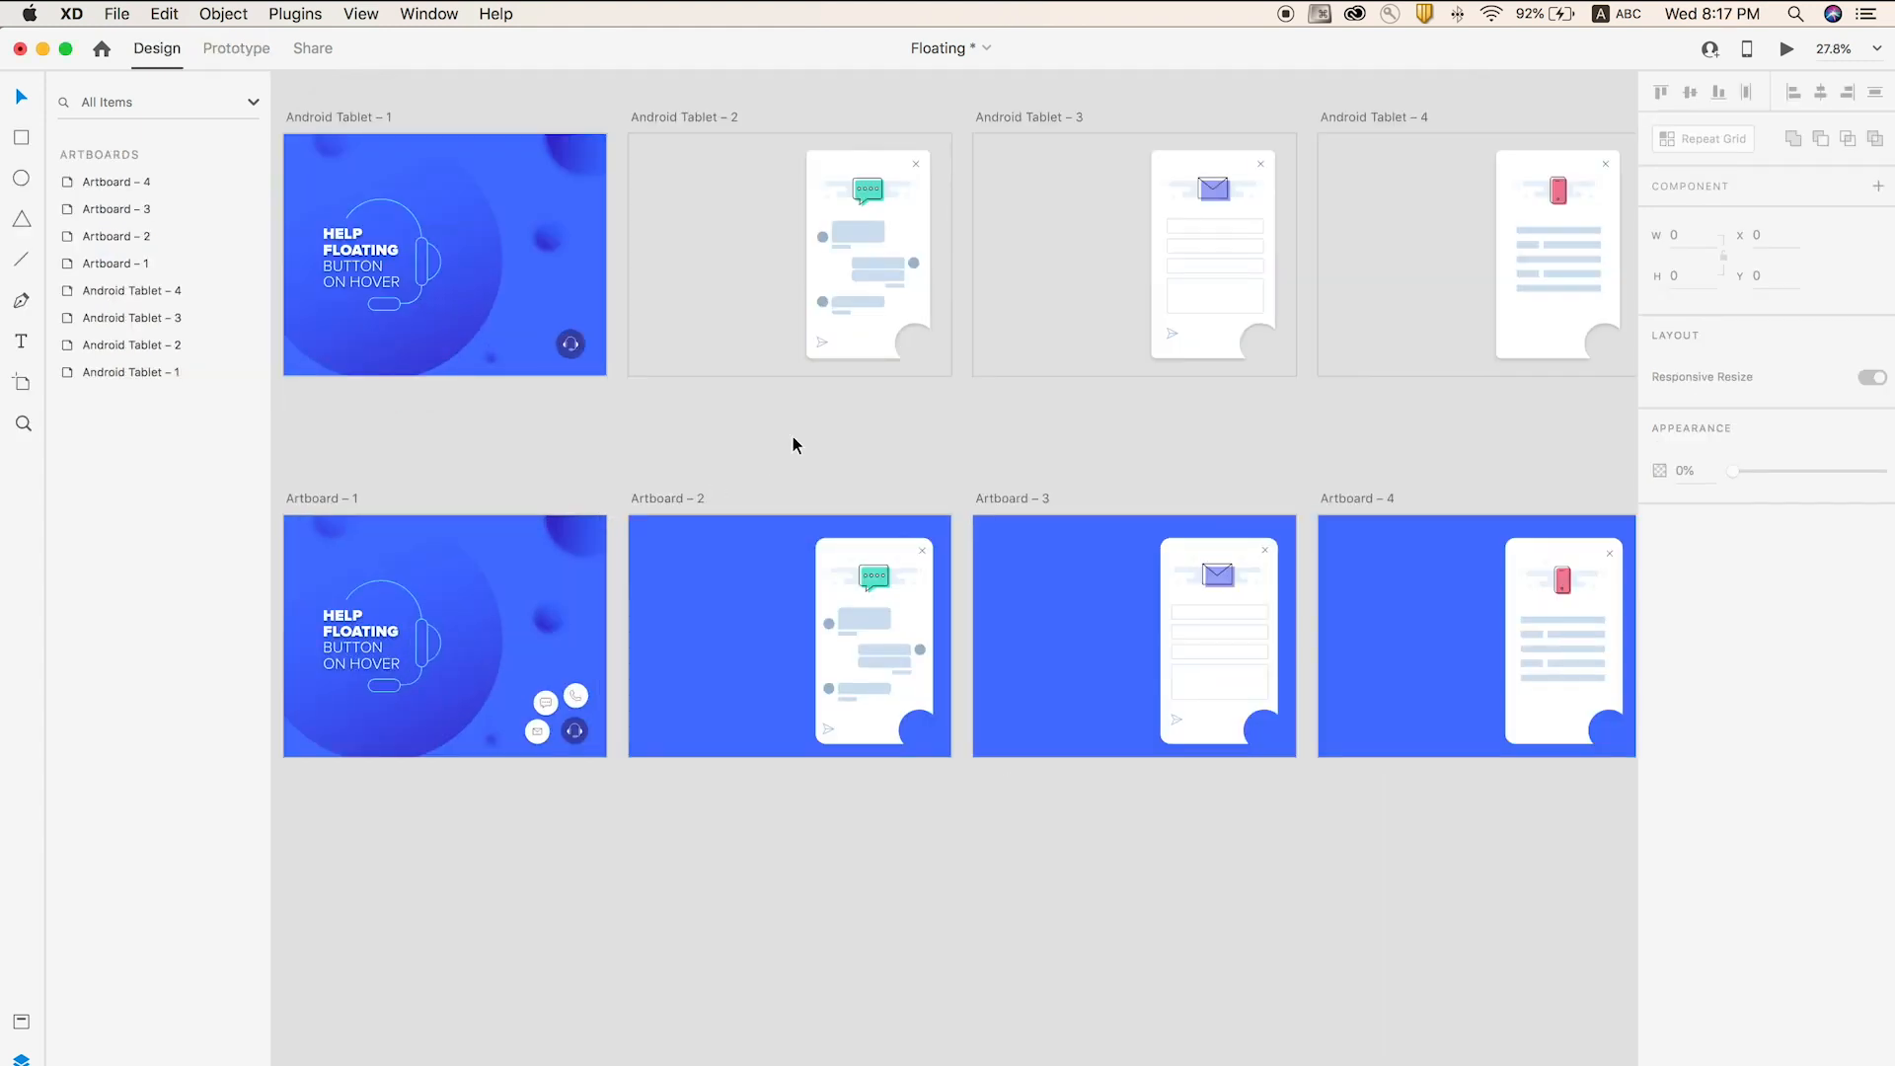
{"action": "left_click", "coordinate": [663, 500]}
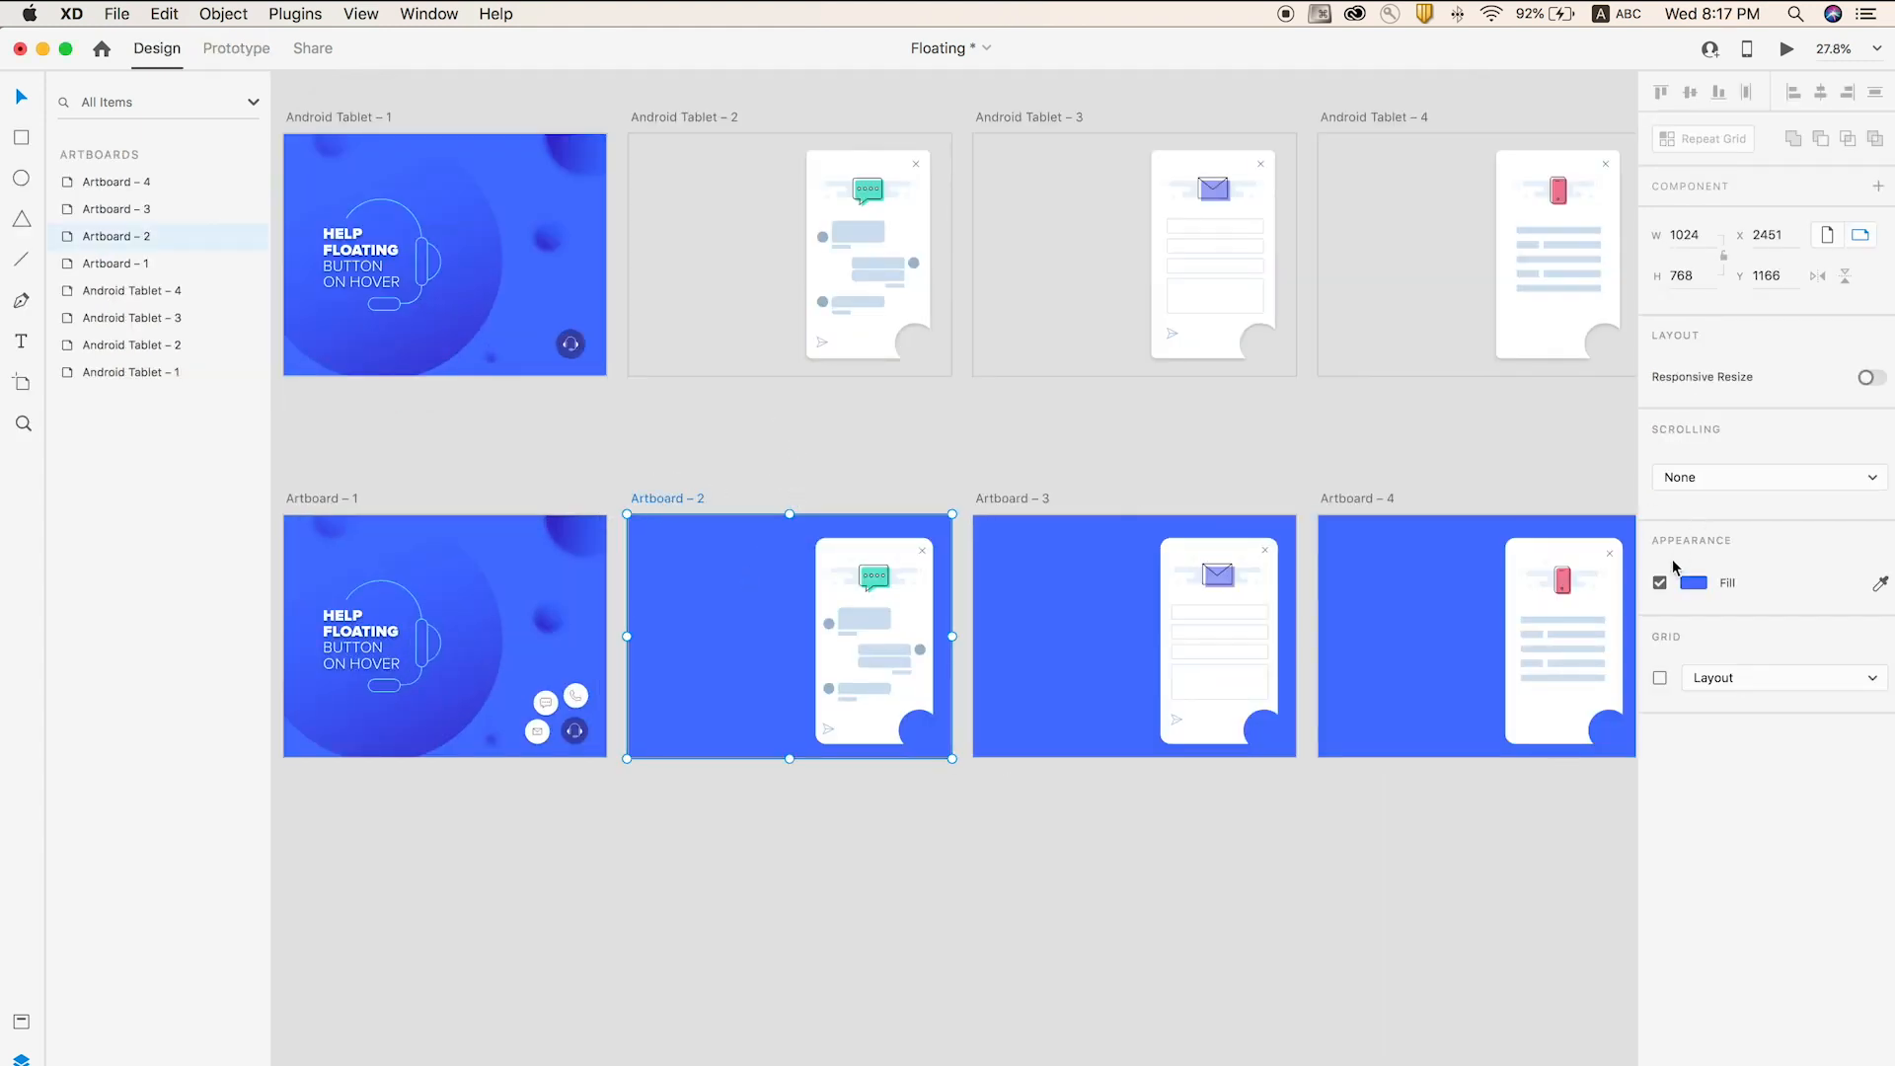
{"action": "left_click", "coordinate": [1658, 582]}
{"action": "left_click", "coordinate": [1019, 497]}
{"action": "left_click", "coordinate": [1659, 582]}
{"action": "left_click", "coordinate": [1347, 499]}
{"action": "left_click", "coordinate": [1659, 582]}
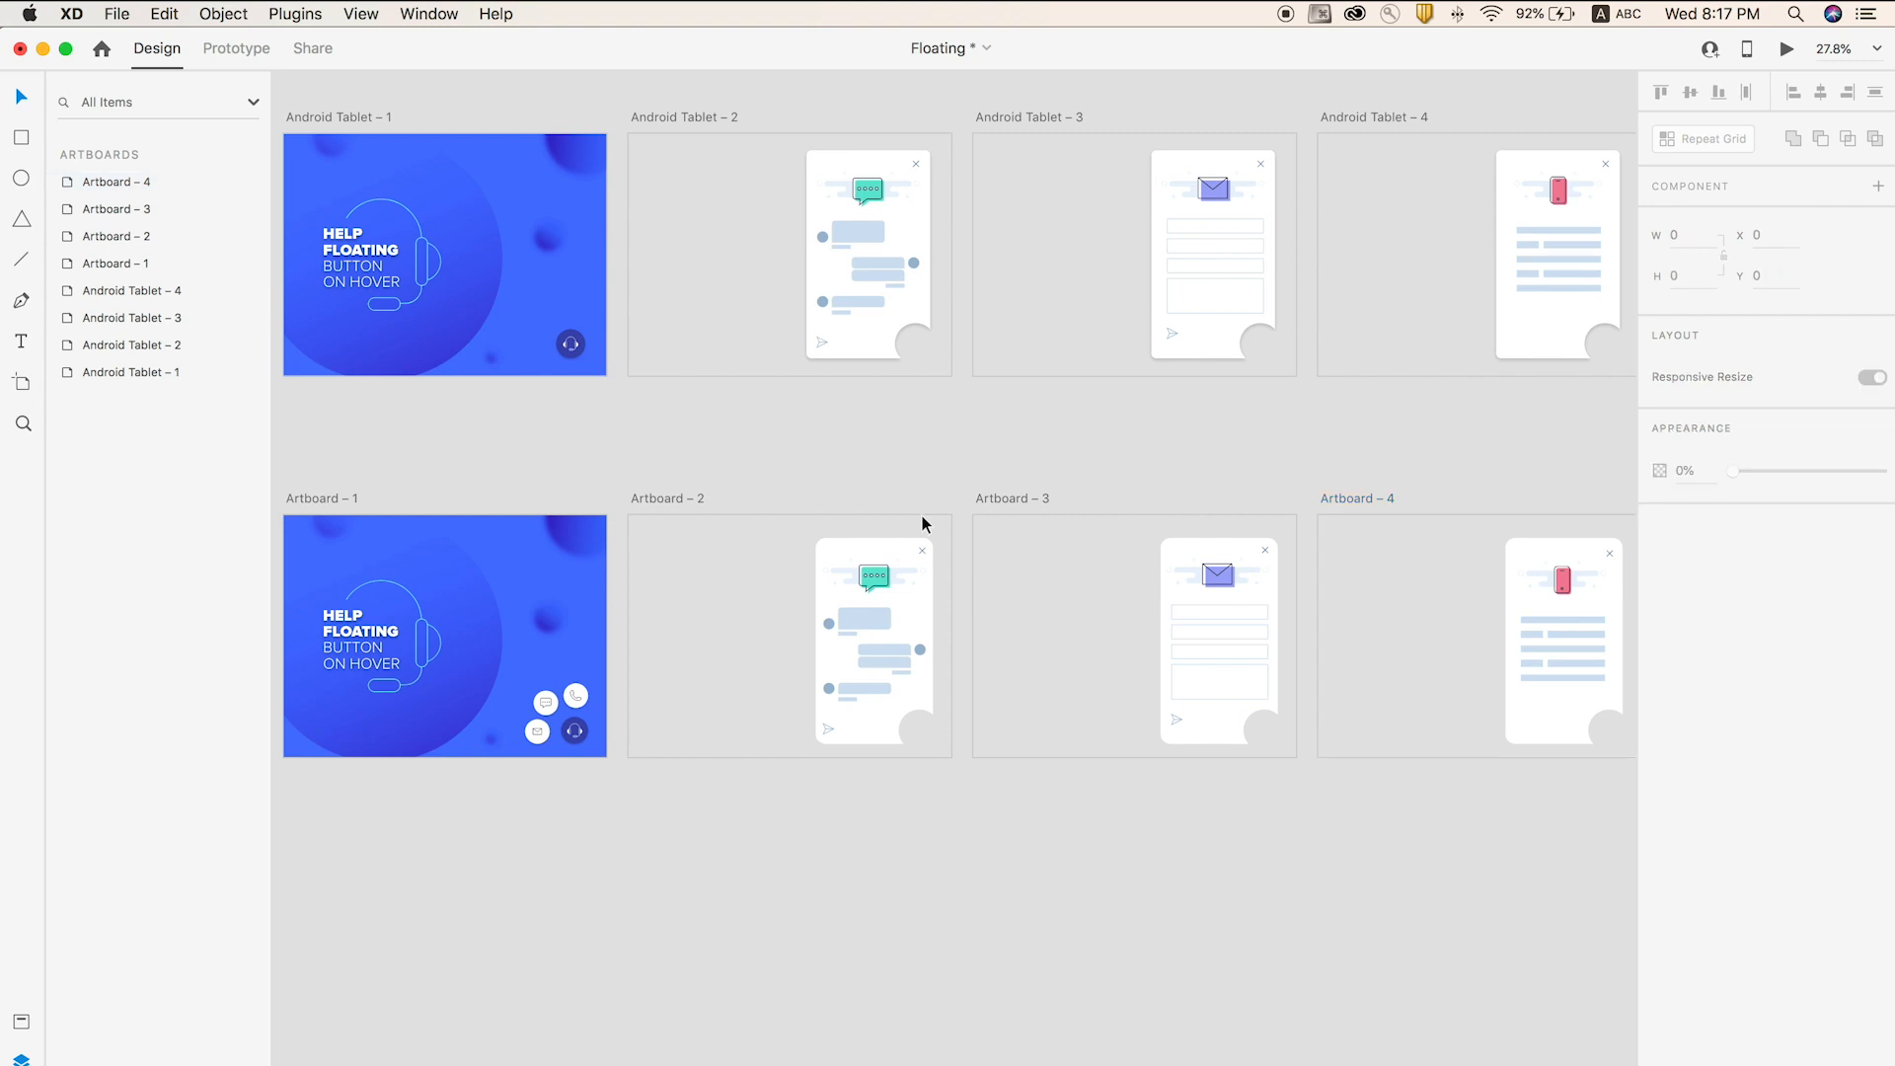
- Preview Artboard – 1 again and test the Chat and Message buttons' overlays over the home screen
{"action": "scroll", "coordinate": [927, 518], "scroll_direction": "down", "scroll_amount": 2}
{"action": "left_click", "coordinate": [504, 497]}
{"action": "key", "text": "super+Return"}
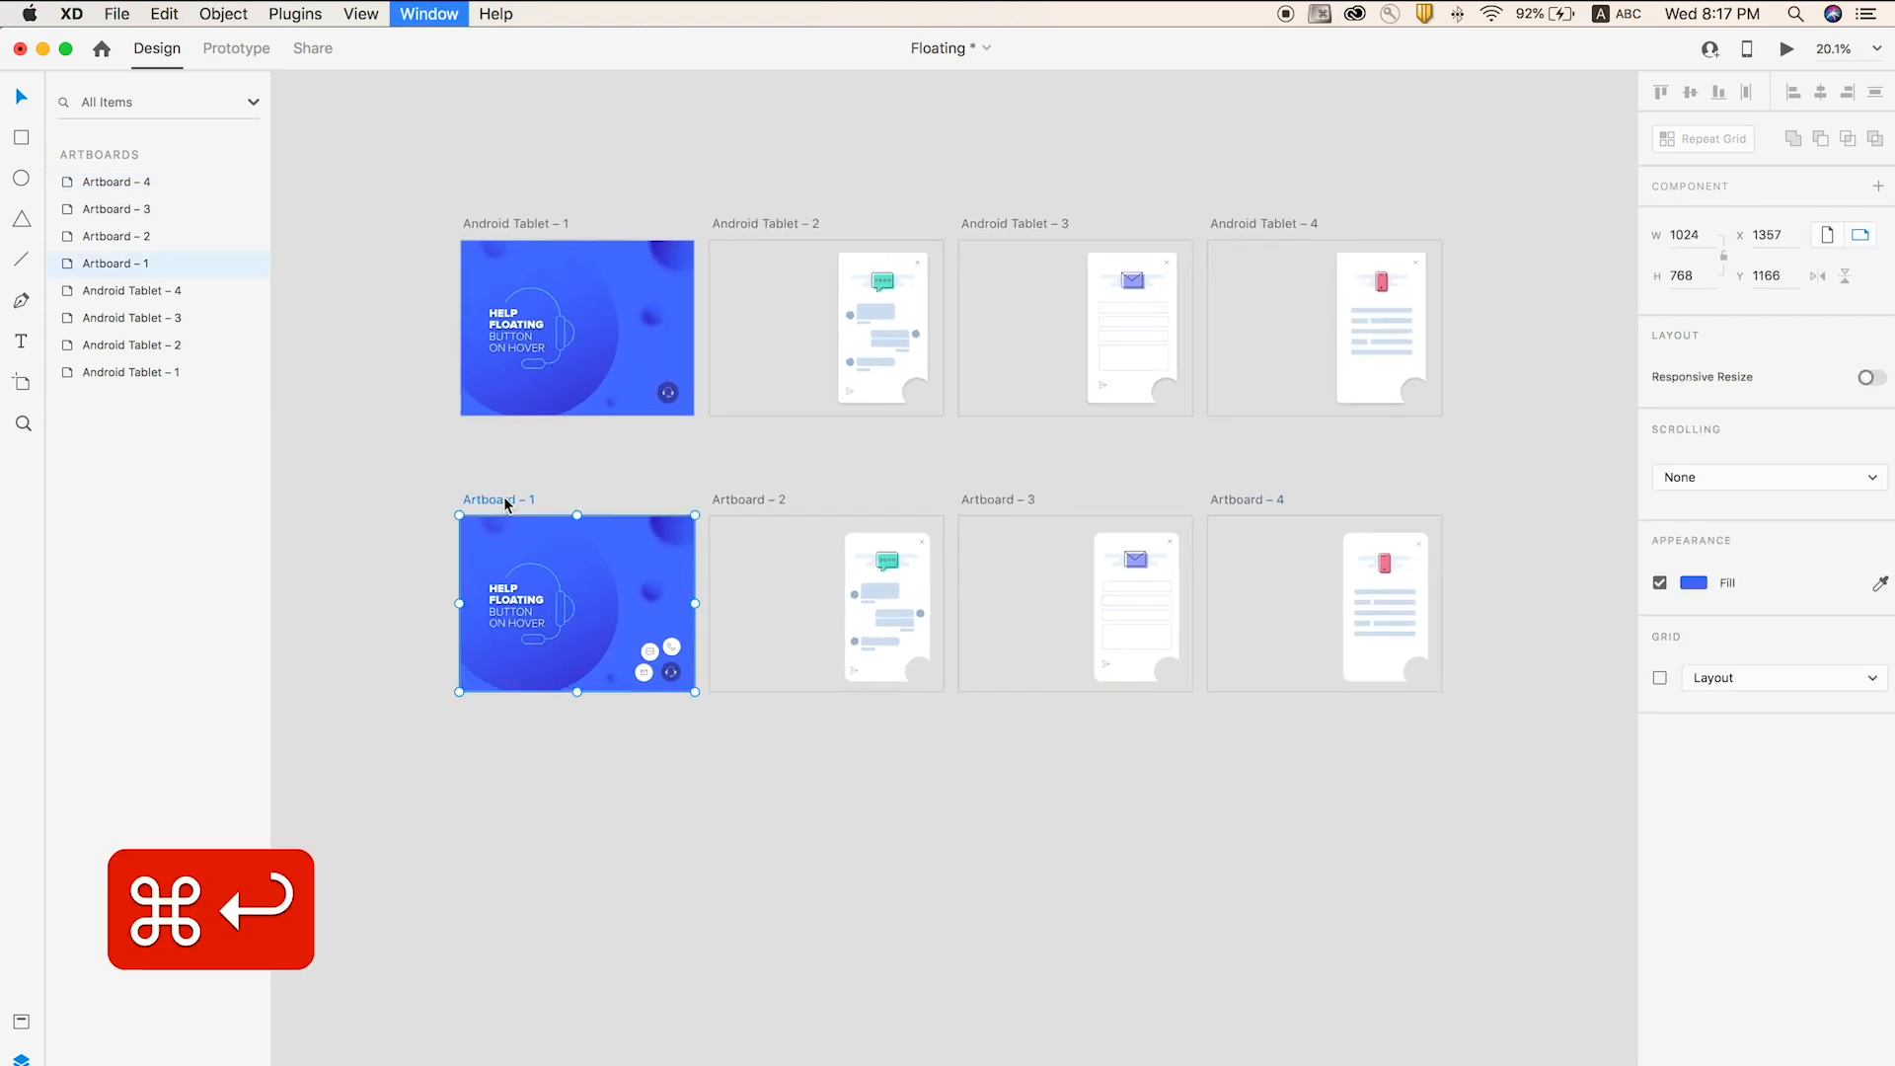
{"action": "left_click", "coordinate": [1288, 822]}
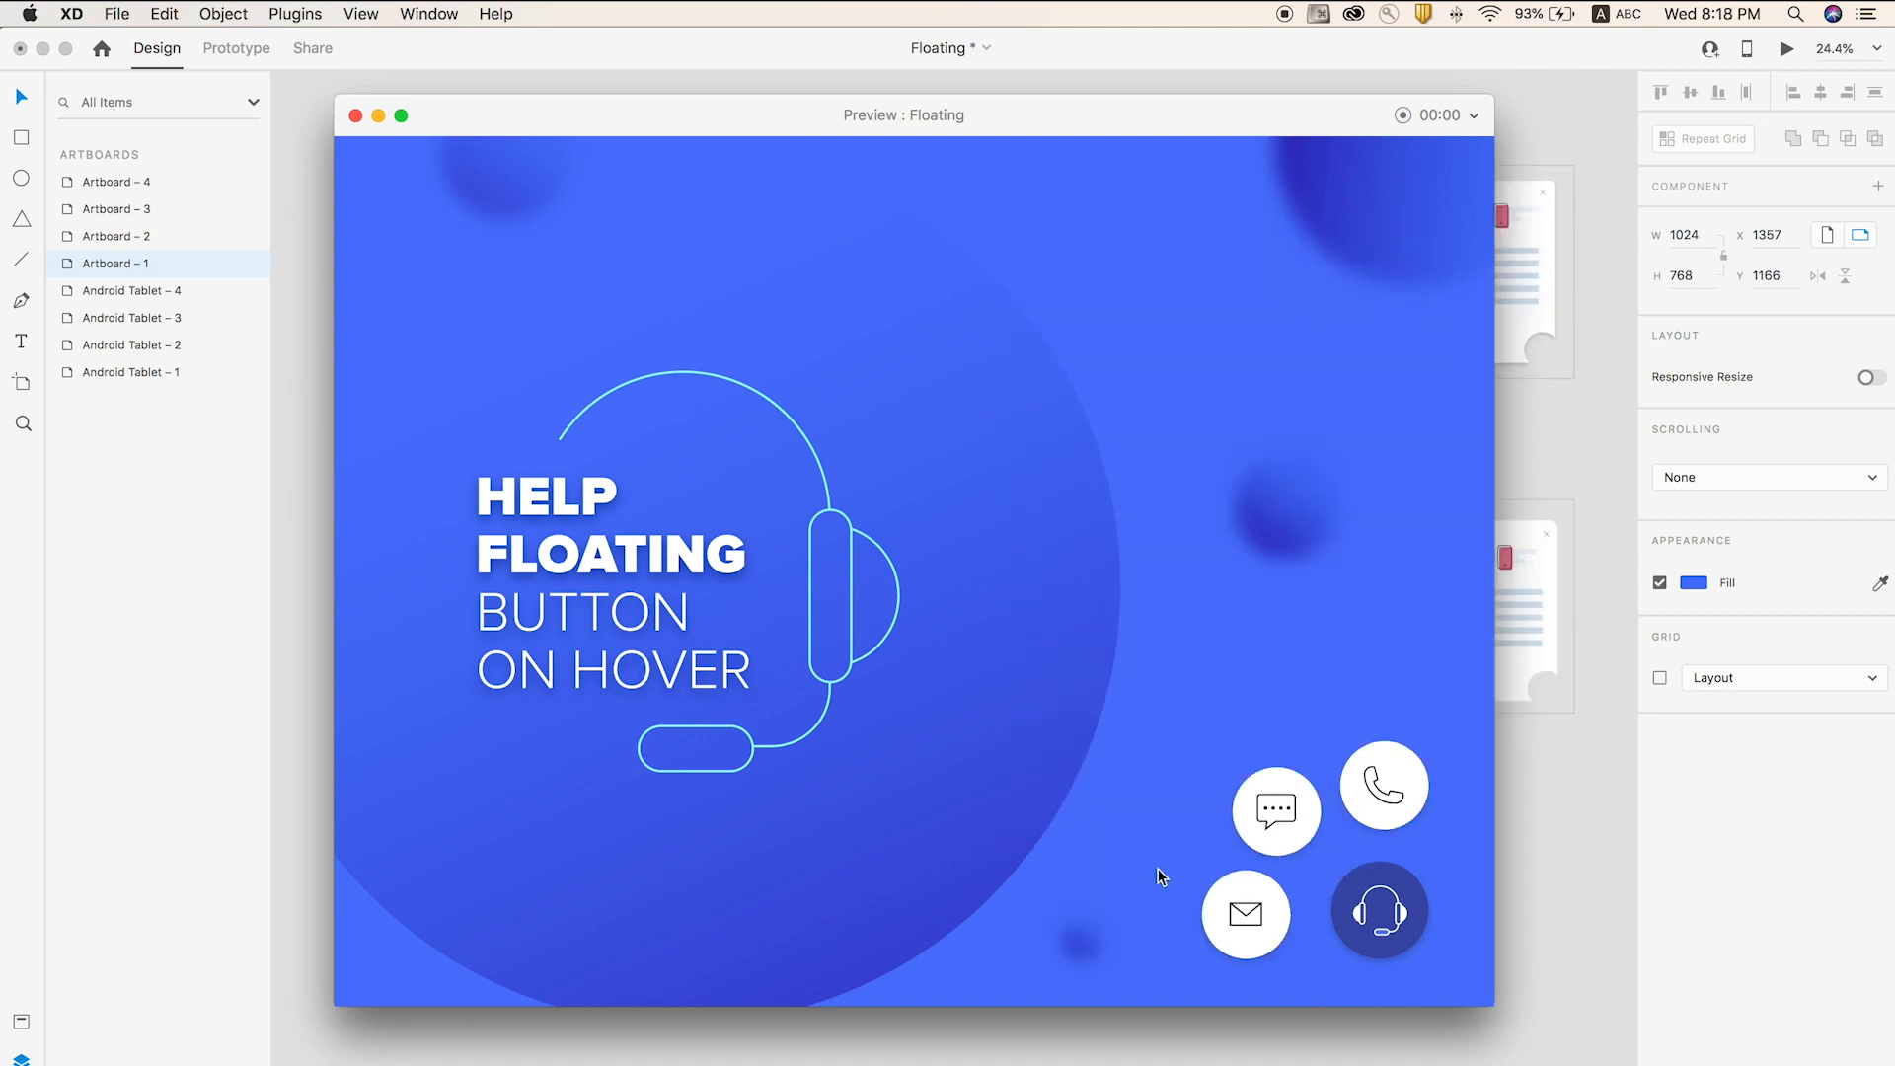
{"action": "left_click", "coordinate": [1235, 912]}
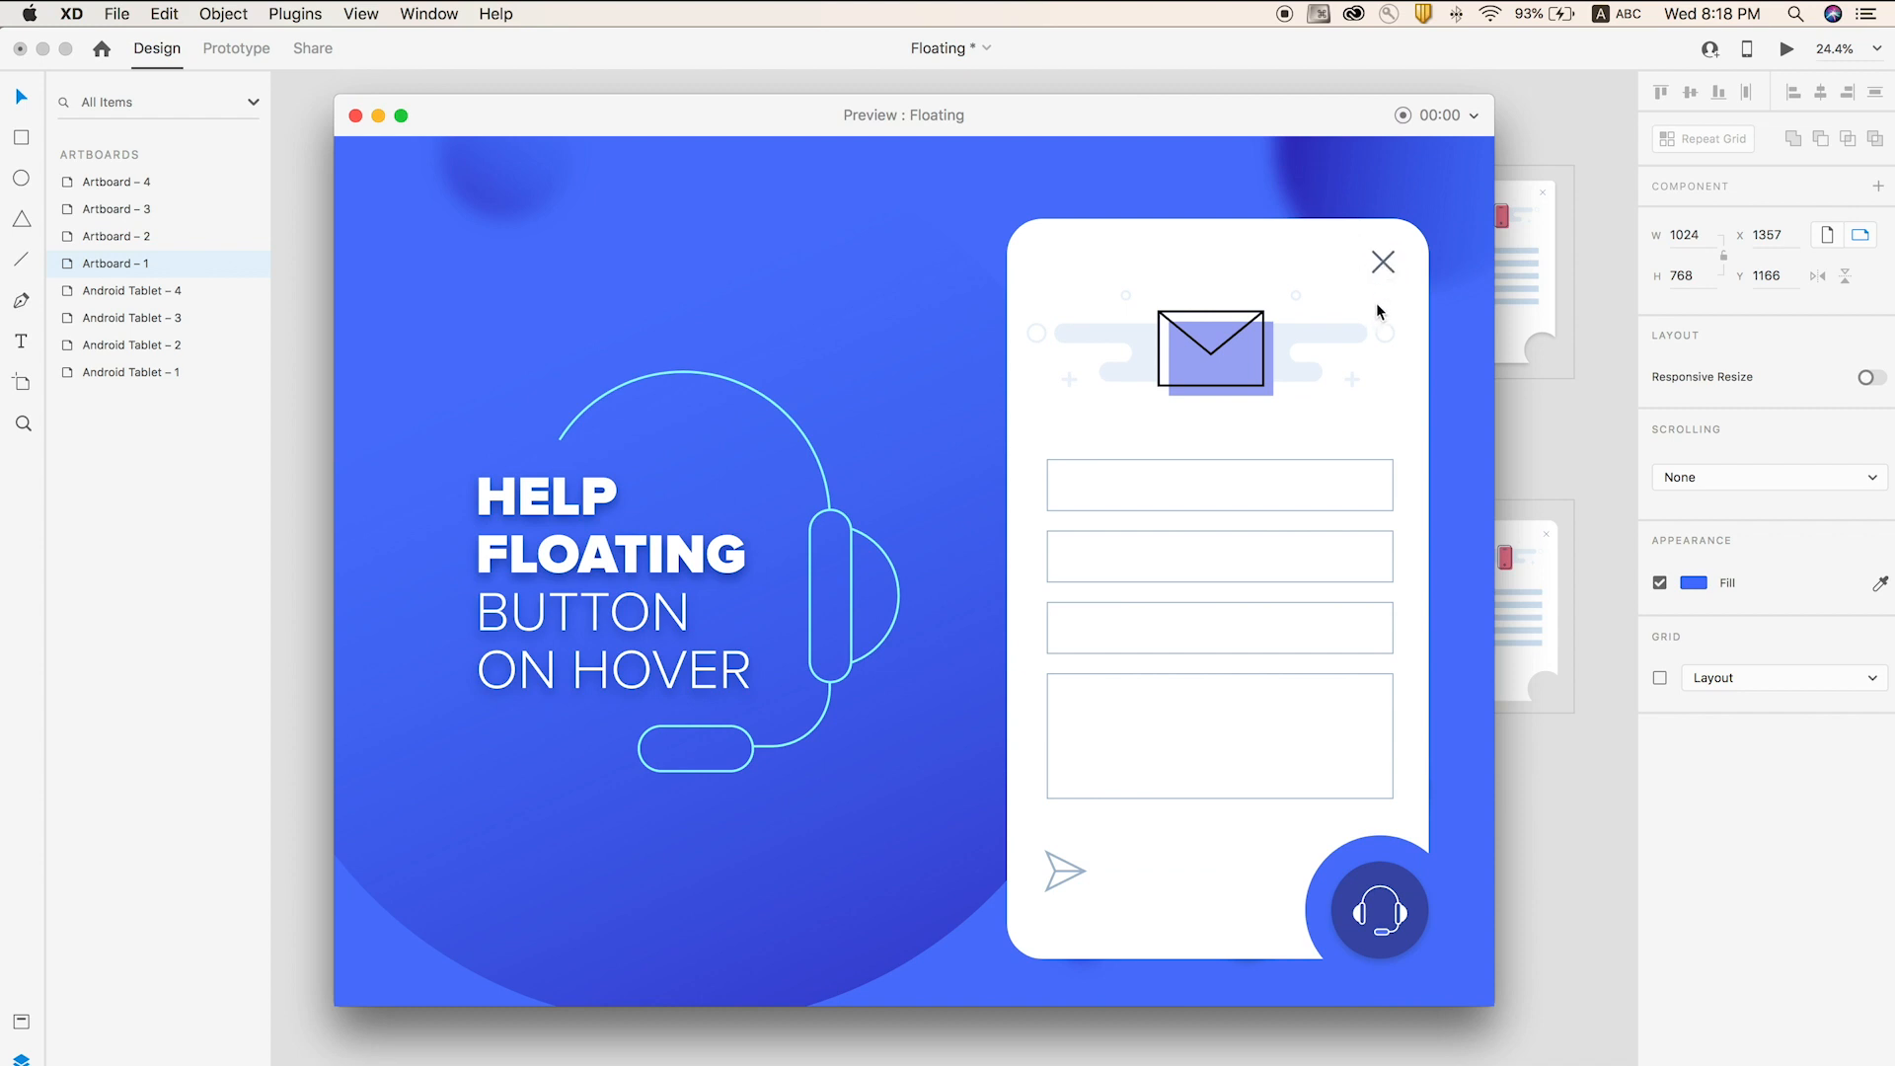
{"action": "left_click", "coordinate": [355, 116]}
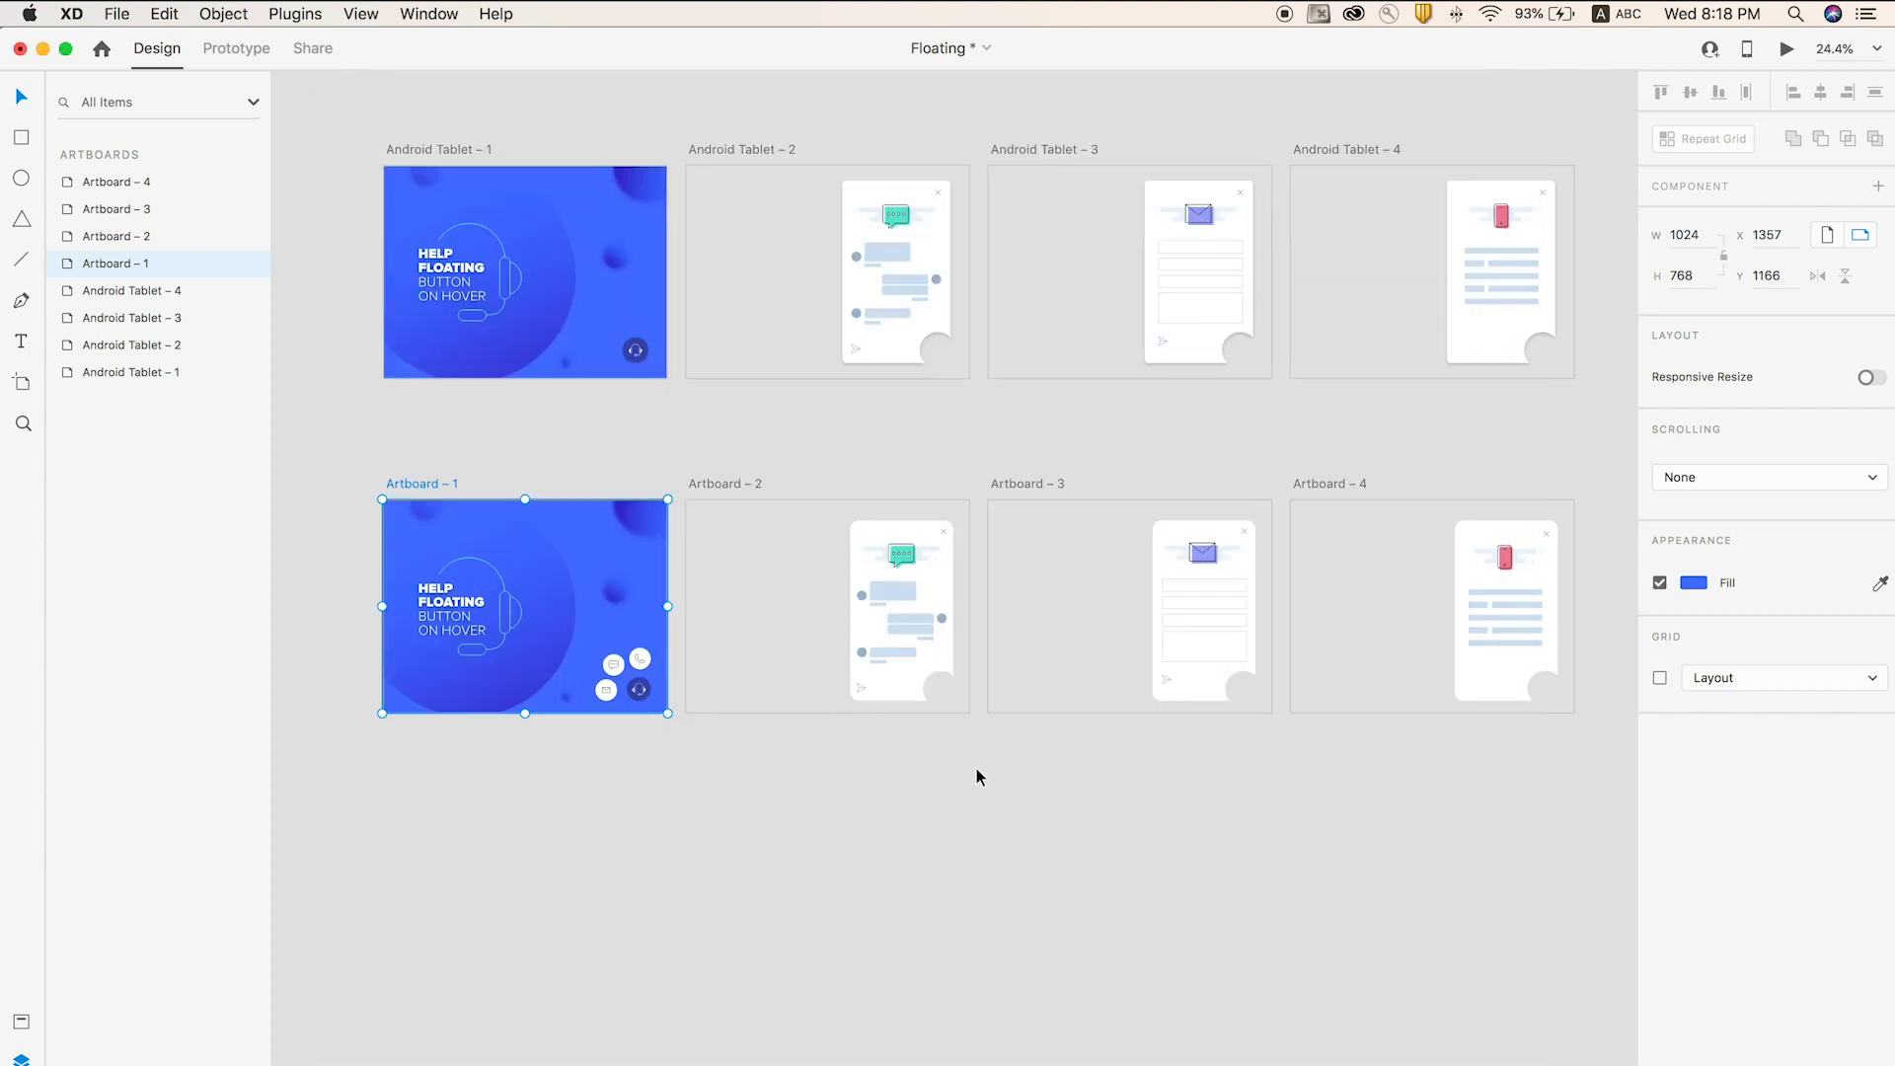
- Add a Tap interaction to the chat panel's close icon on Artboard – 2 with the action type Previous Artboard
{"action": "left_click", "coordinate": [977, 770]}
{"action": "key", "text": "z"}
{"action": "left_click_drag", "start_coordinate": [799, 414], "coordinate": [1127, 676]}
{"action": "key", "text": "v"}
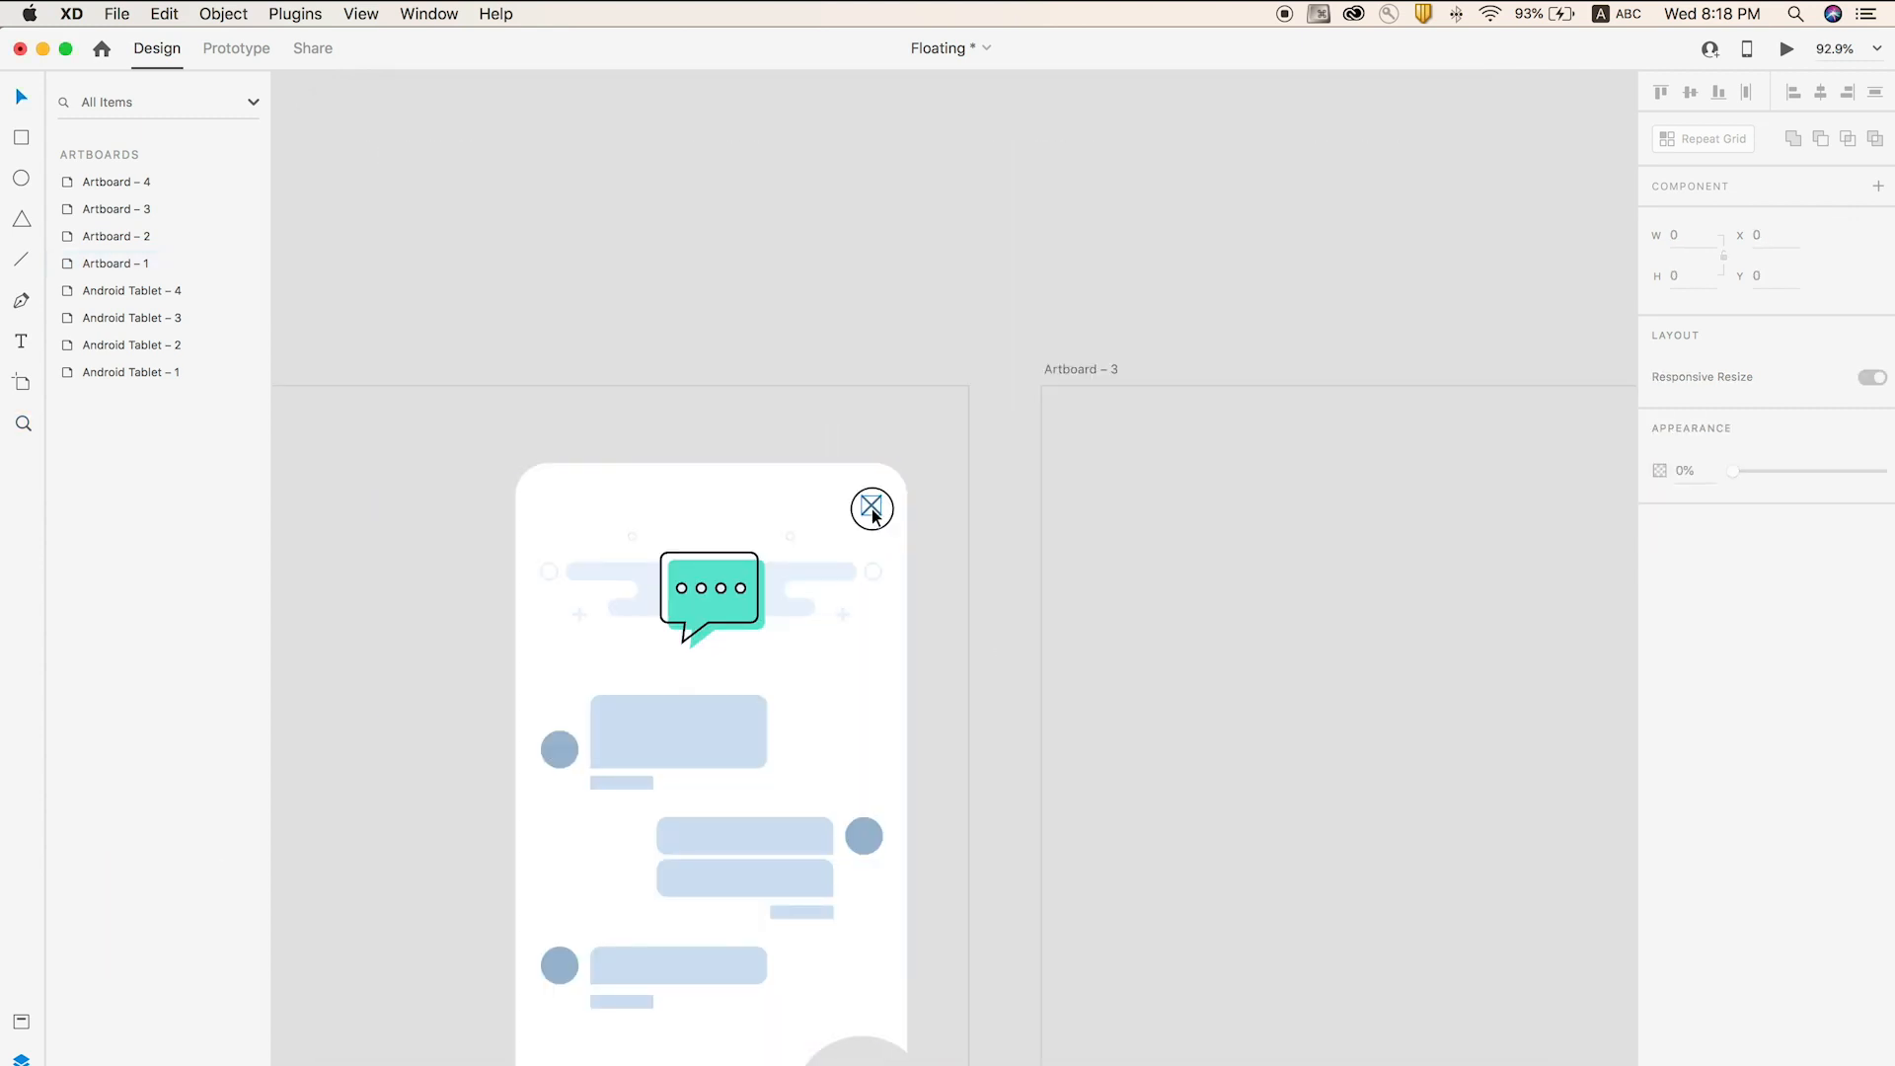
{"action": "left_click", "coordinate": [869, 507]}
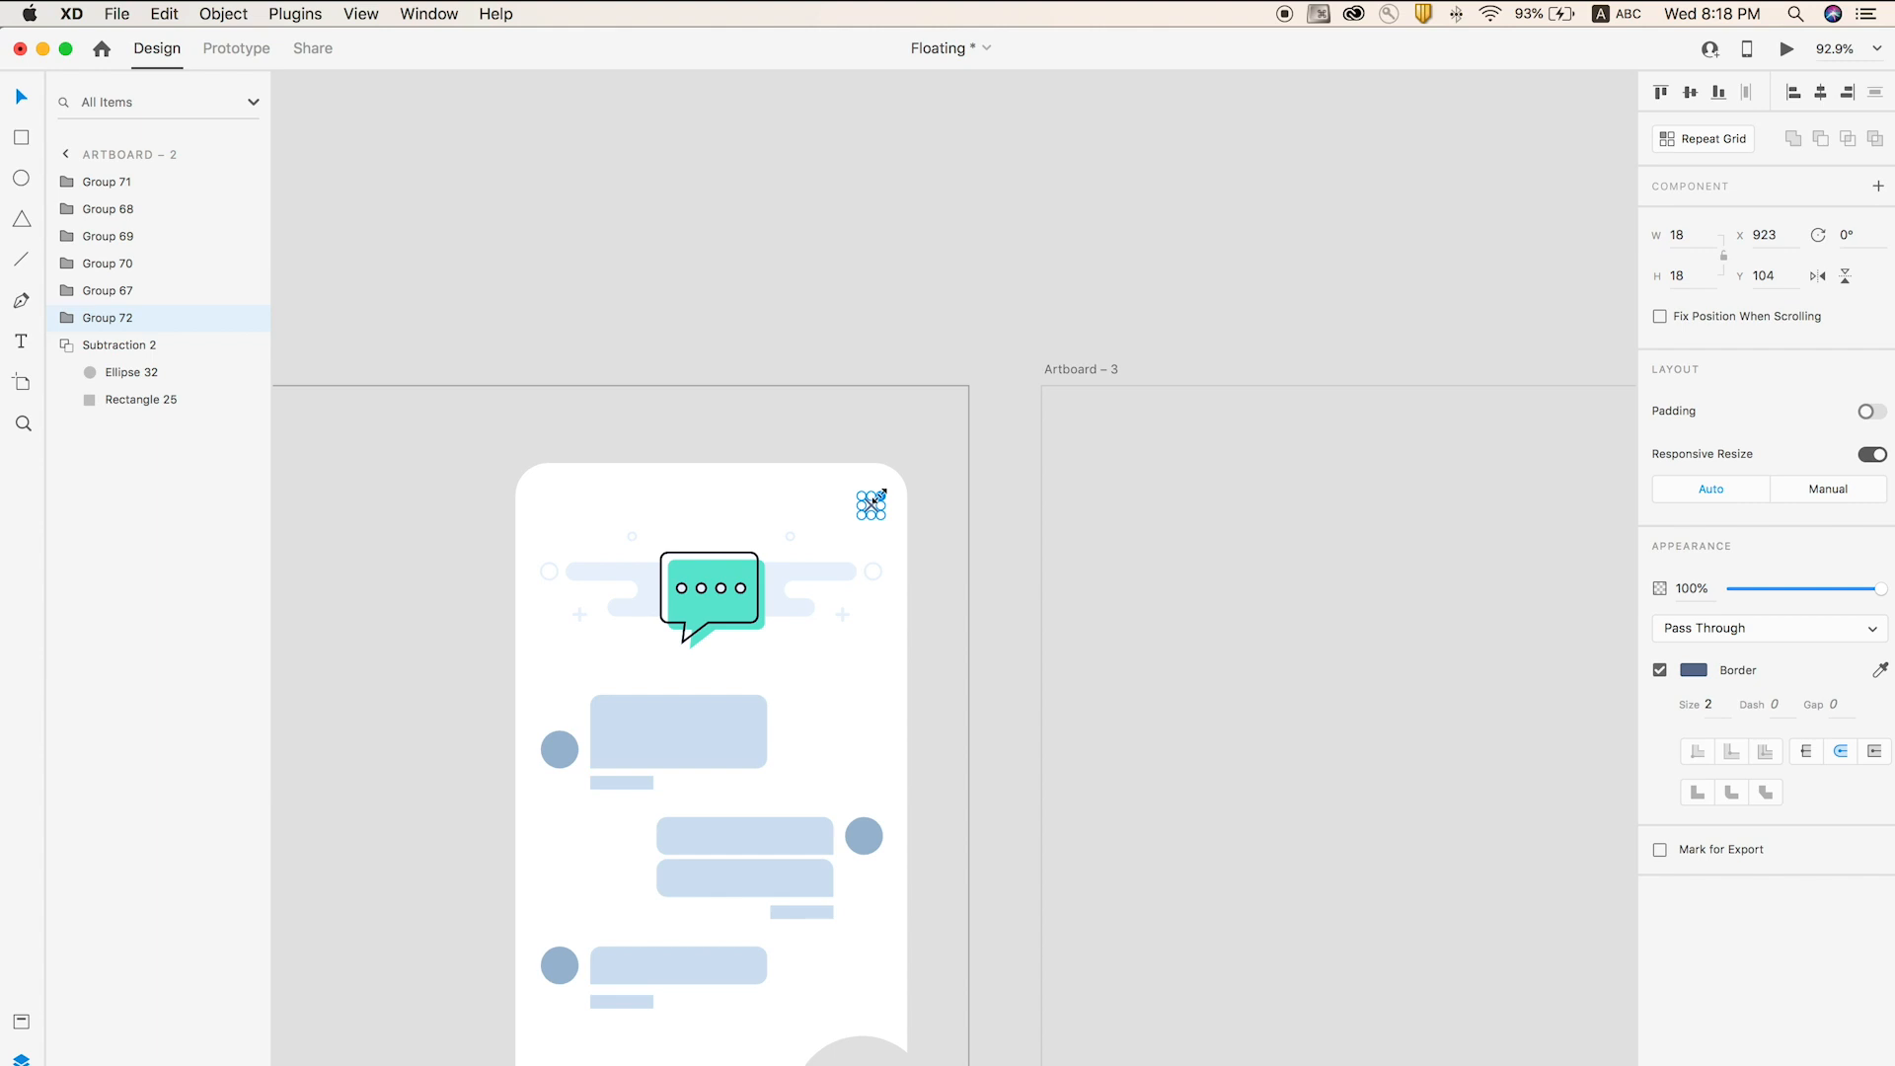
{"action": "left_click", "coordinate": [233, 47]}
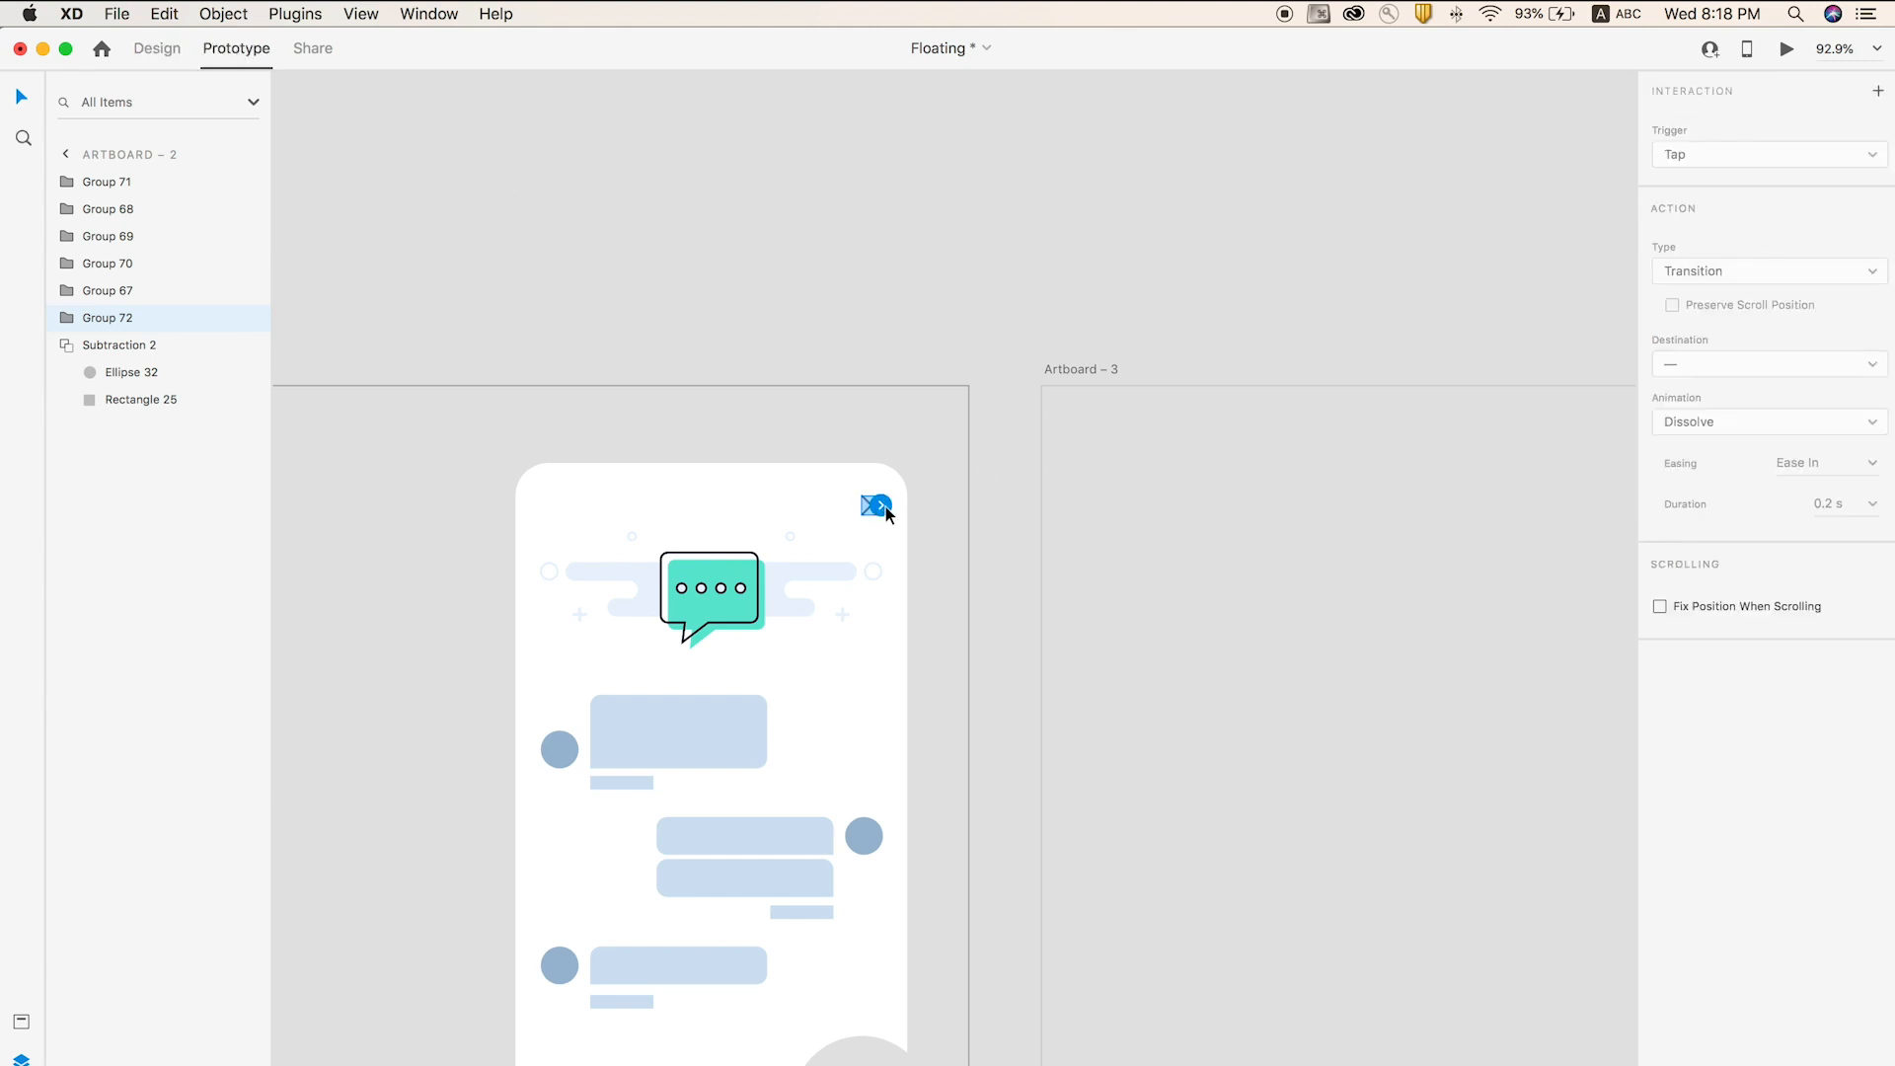
{"action": "left_click_drag", "start_coordinate": [886, 506], "coordinate": [934, 470]}
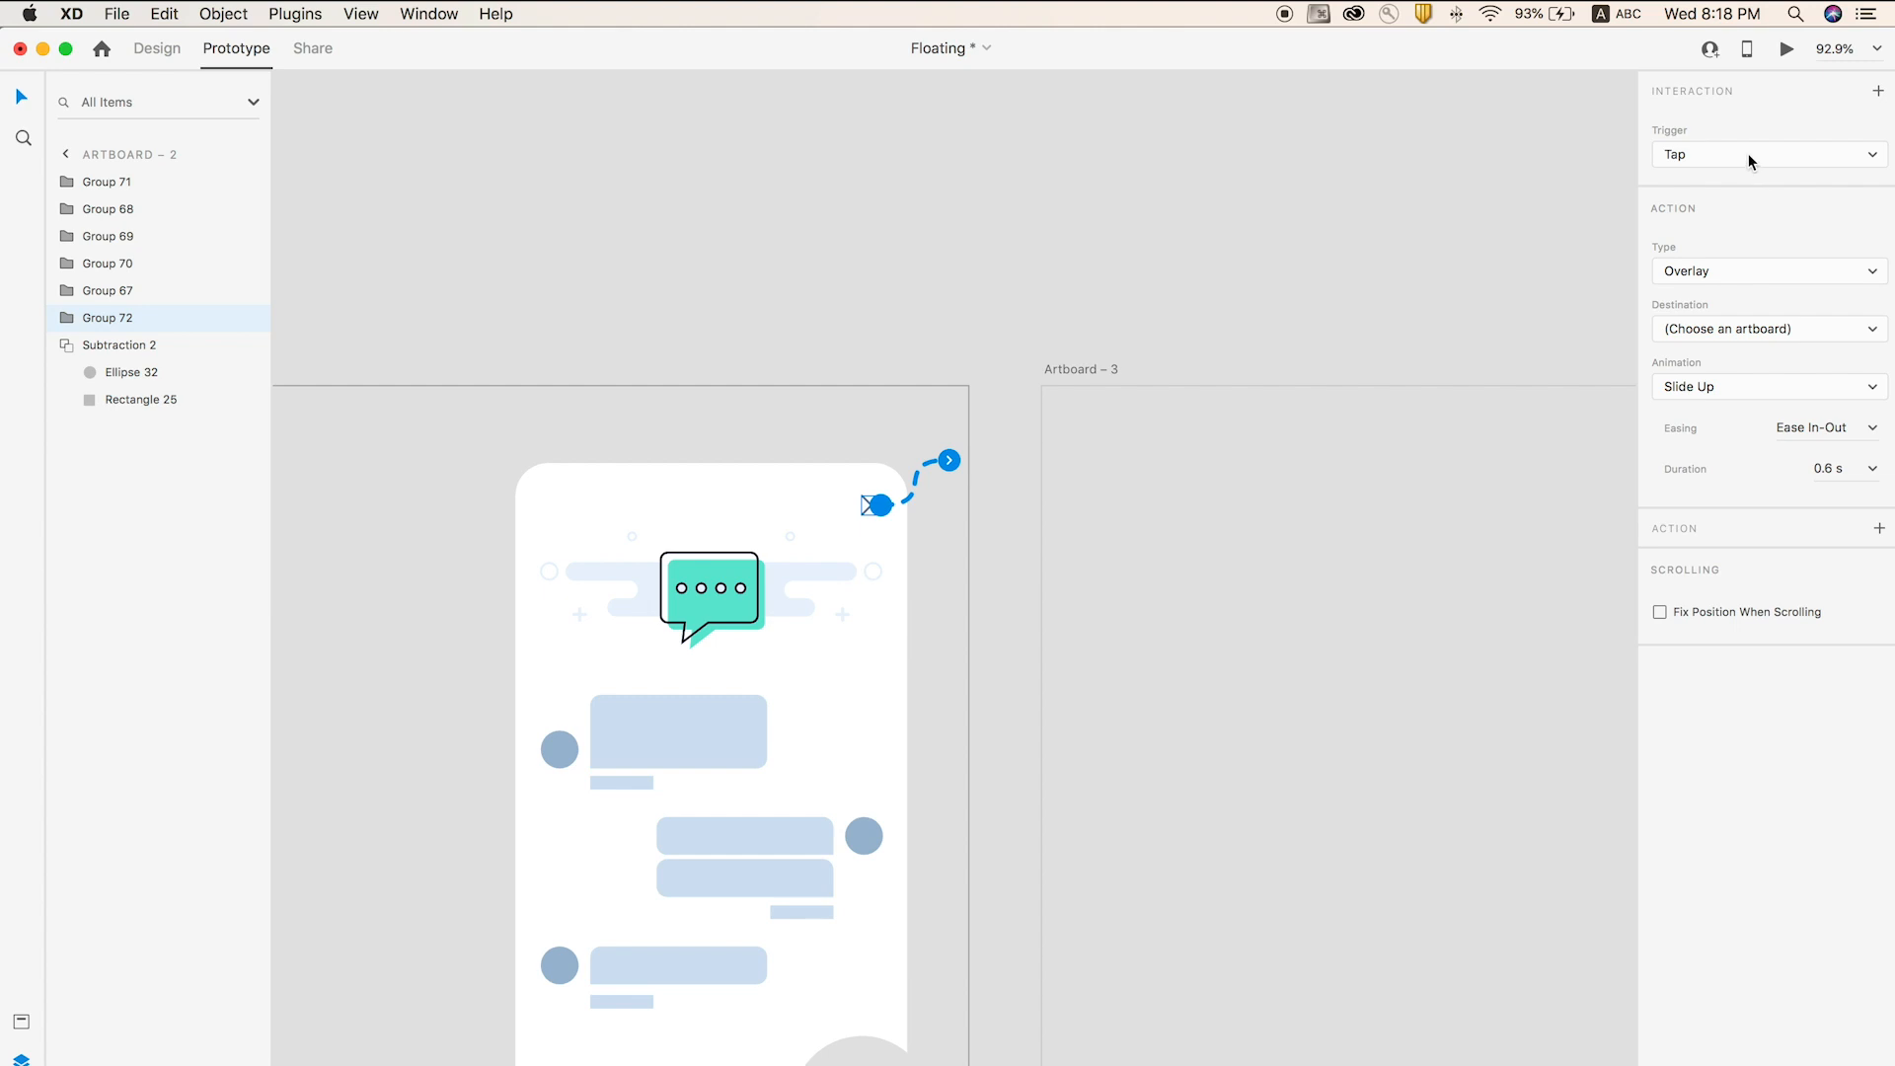
{"action": "left_click", "coordinate": [1723, 278]}
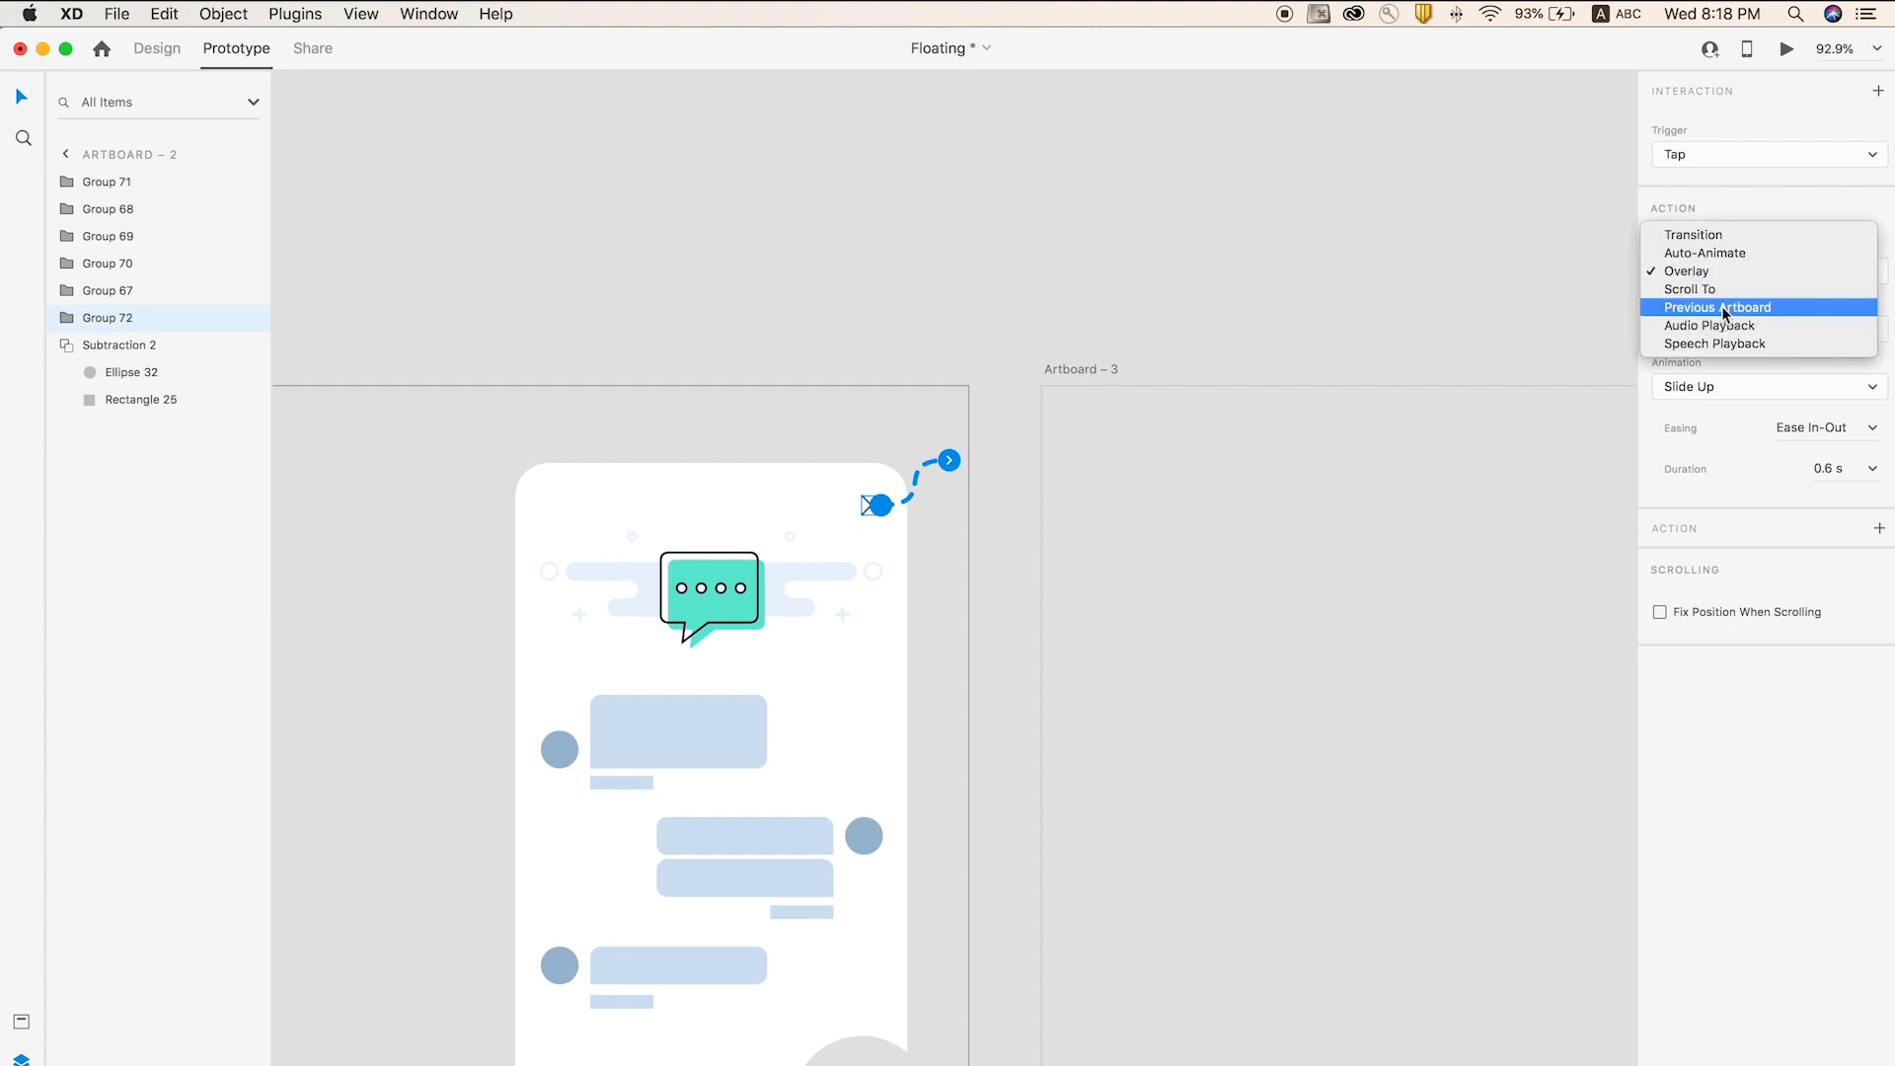
{"action": "left_click", "coordinate": [1721, 306]}
- Give the message panel's close icon on Artboard – 3 a Tap interaction with the action type Previous Artboard
{"action": "scroll", "coordinate": [819, 299], "scroll_direction": "down", "scroll_amount": 5}
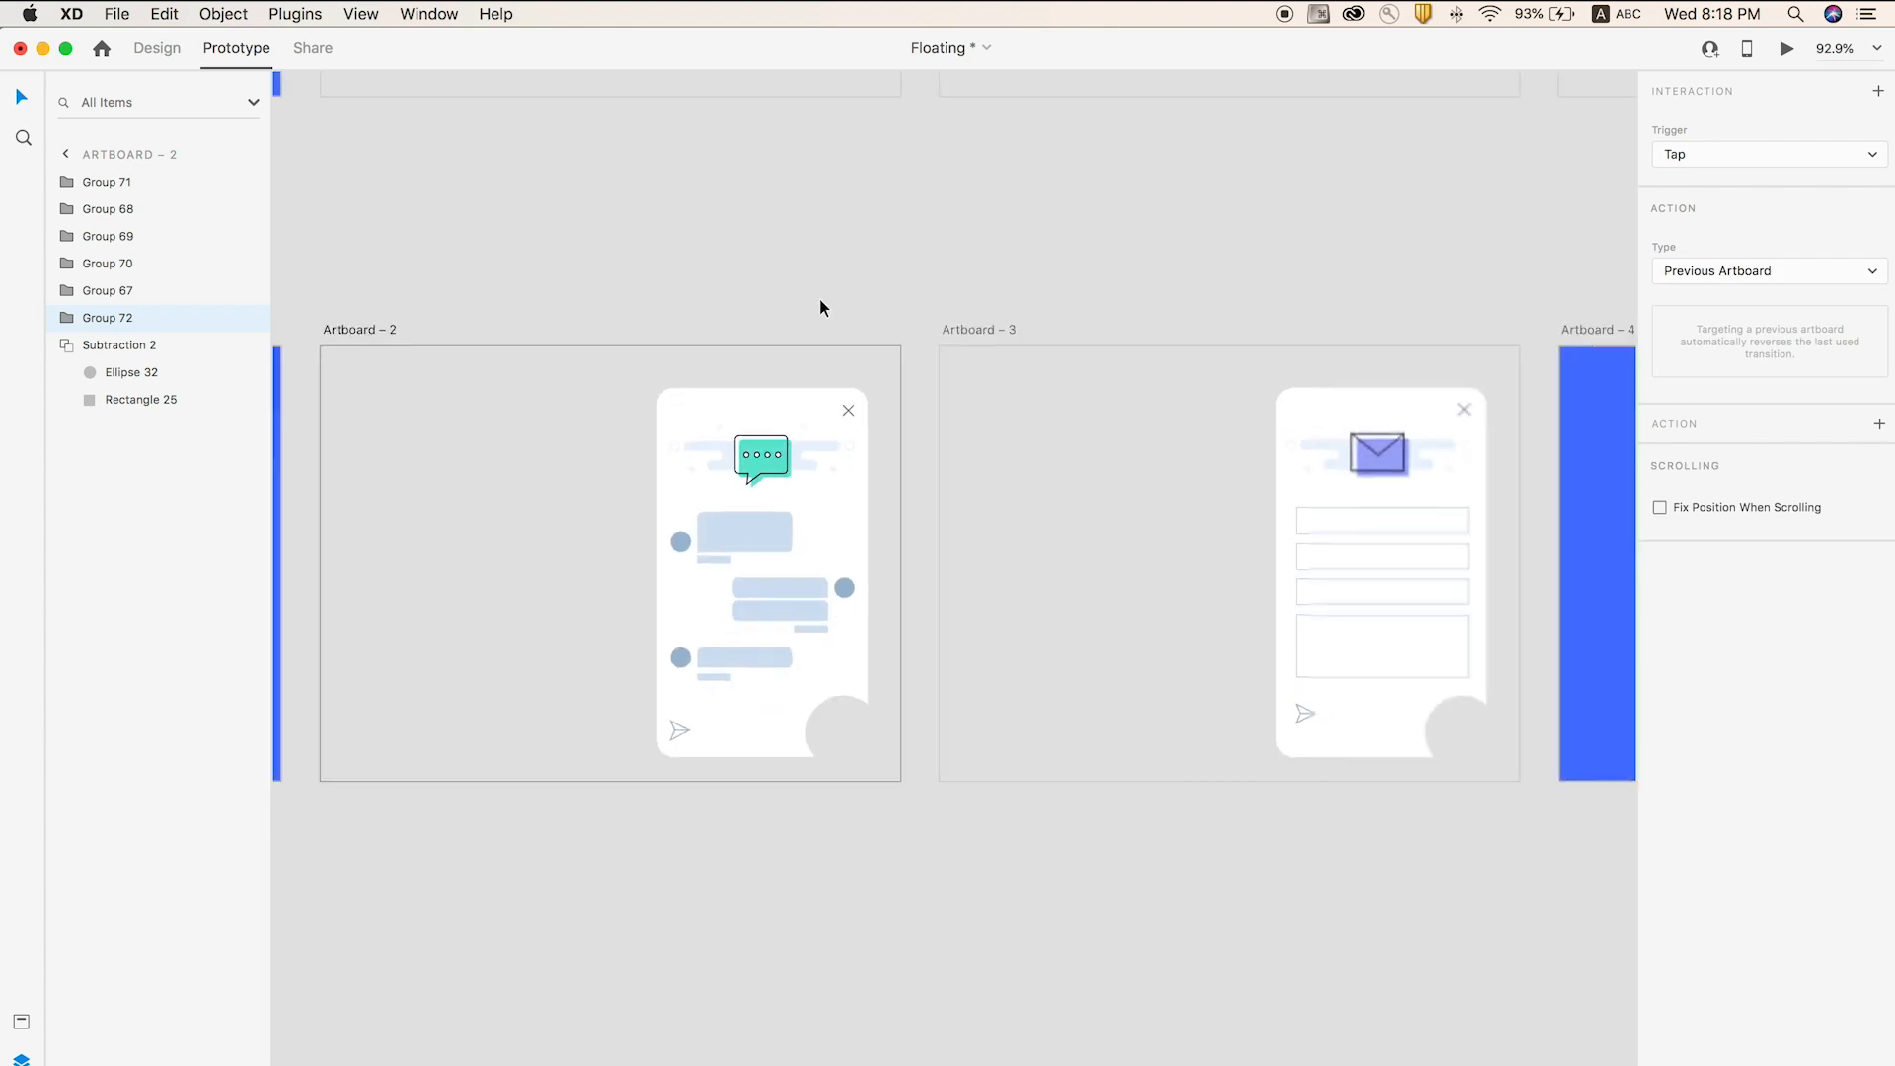
{"action": "key", "text": "z"}
{"action": "left_click_drag", "start_coordinate": [1266, 287], "coordinate": [1490, 452]}
{"action": "key", "text": "v"}
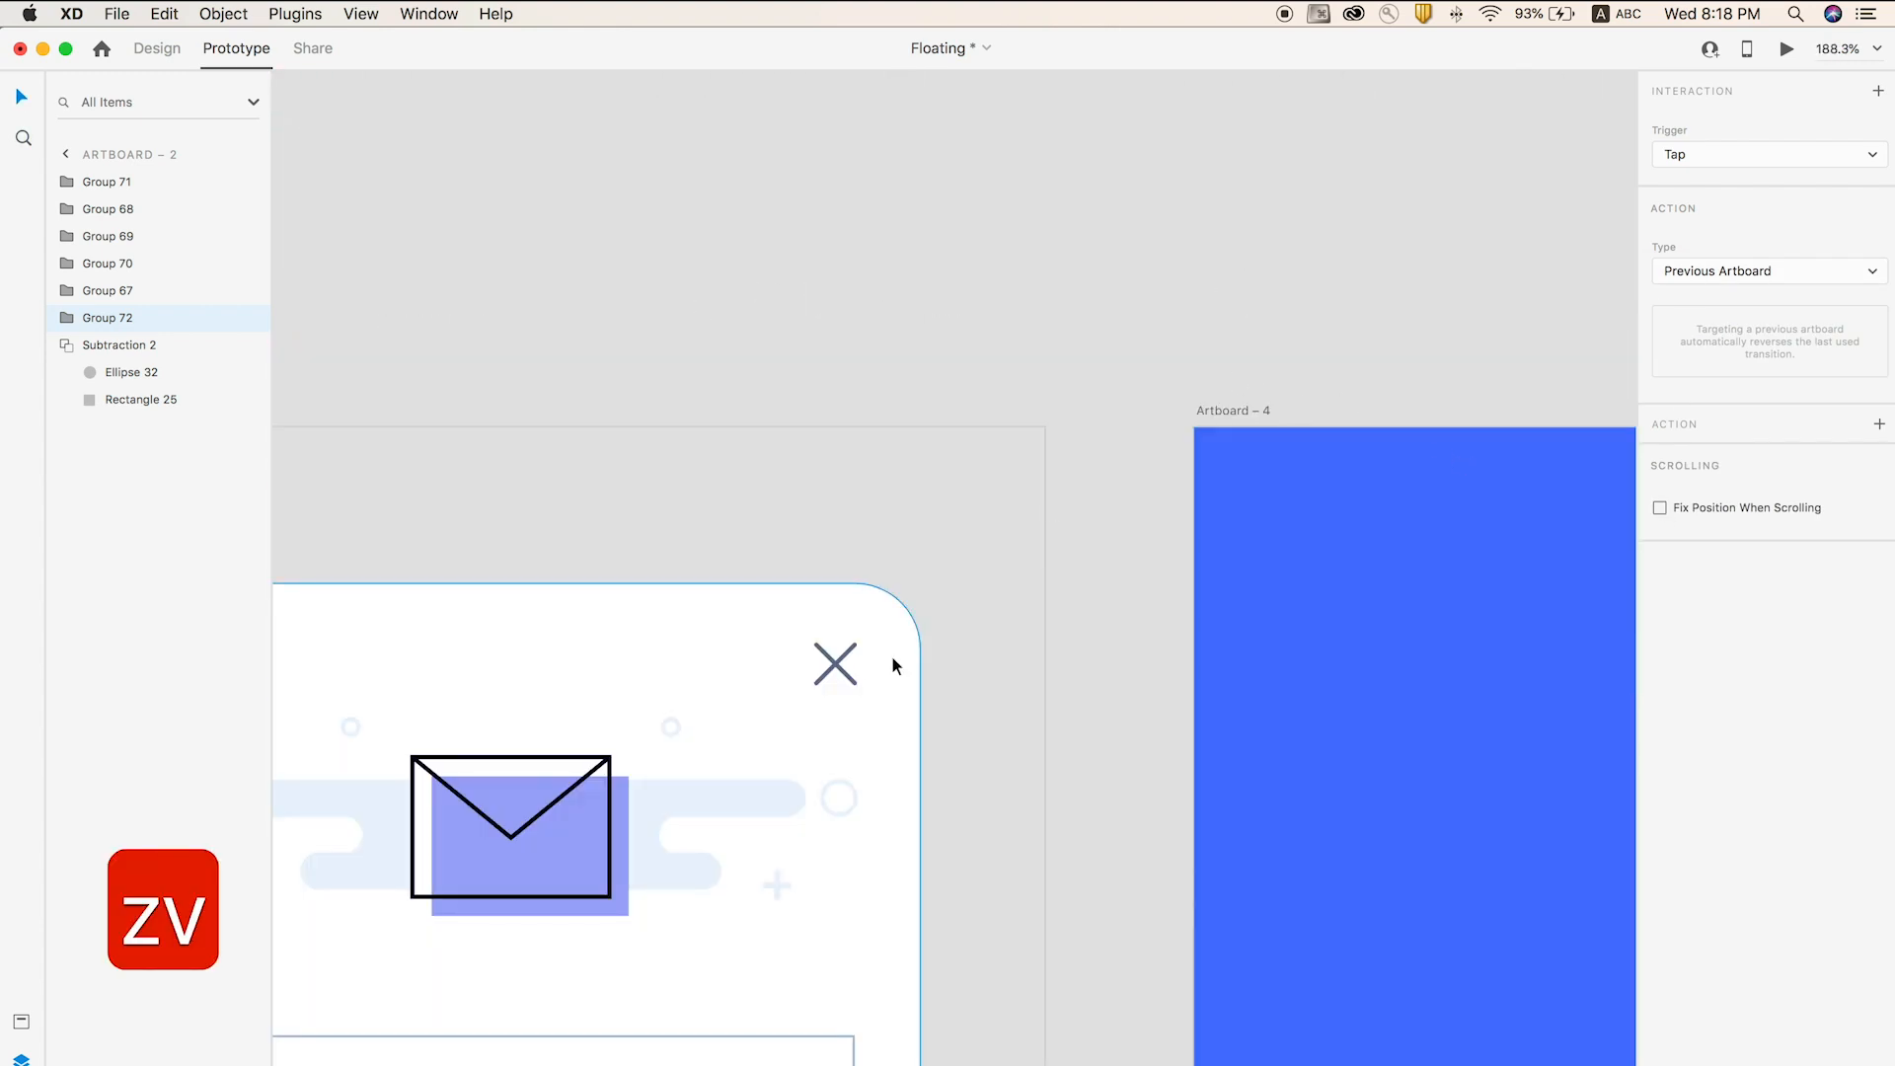
{"action": "left_click", "coordinate": [834, 663]}
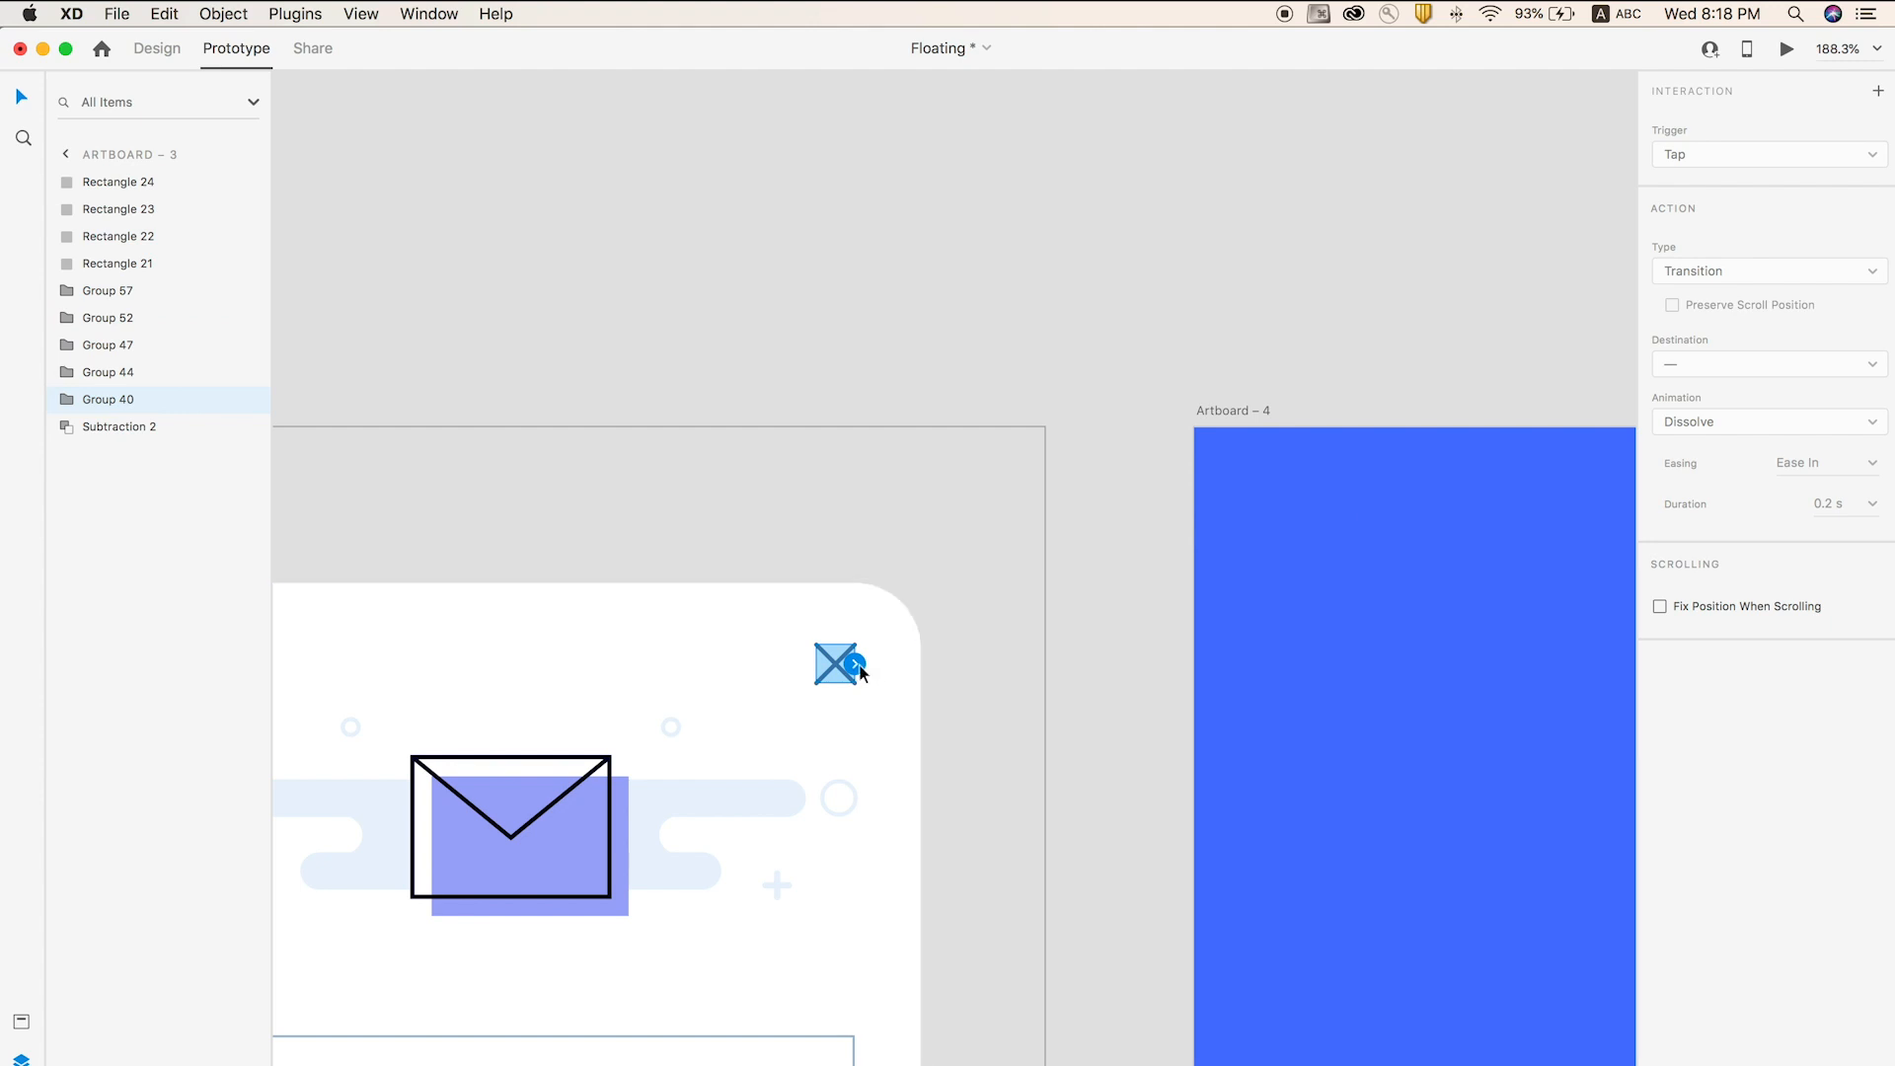
{"action": "left_click_drag", "start_coordinate": [854, 663], "coordinate": [1413, 524]}
{"action": "left_click", "coordinate": [1762, 277]}
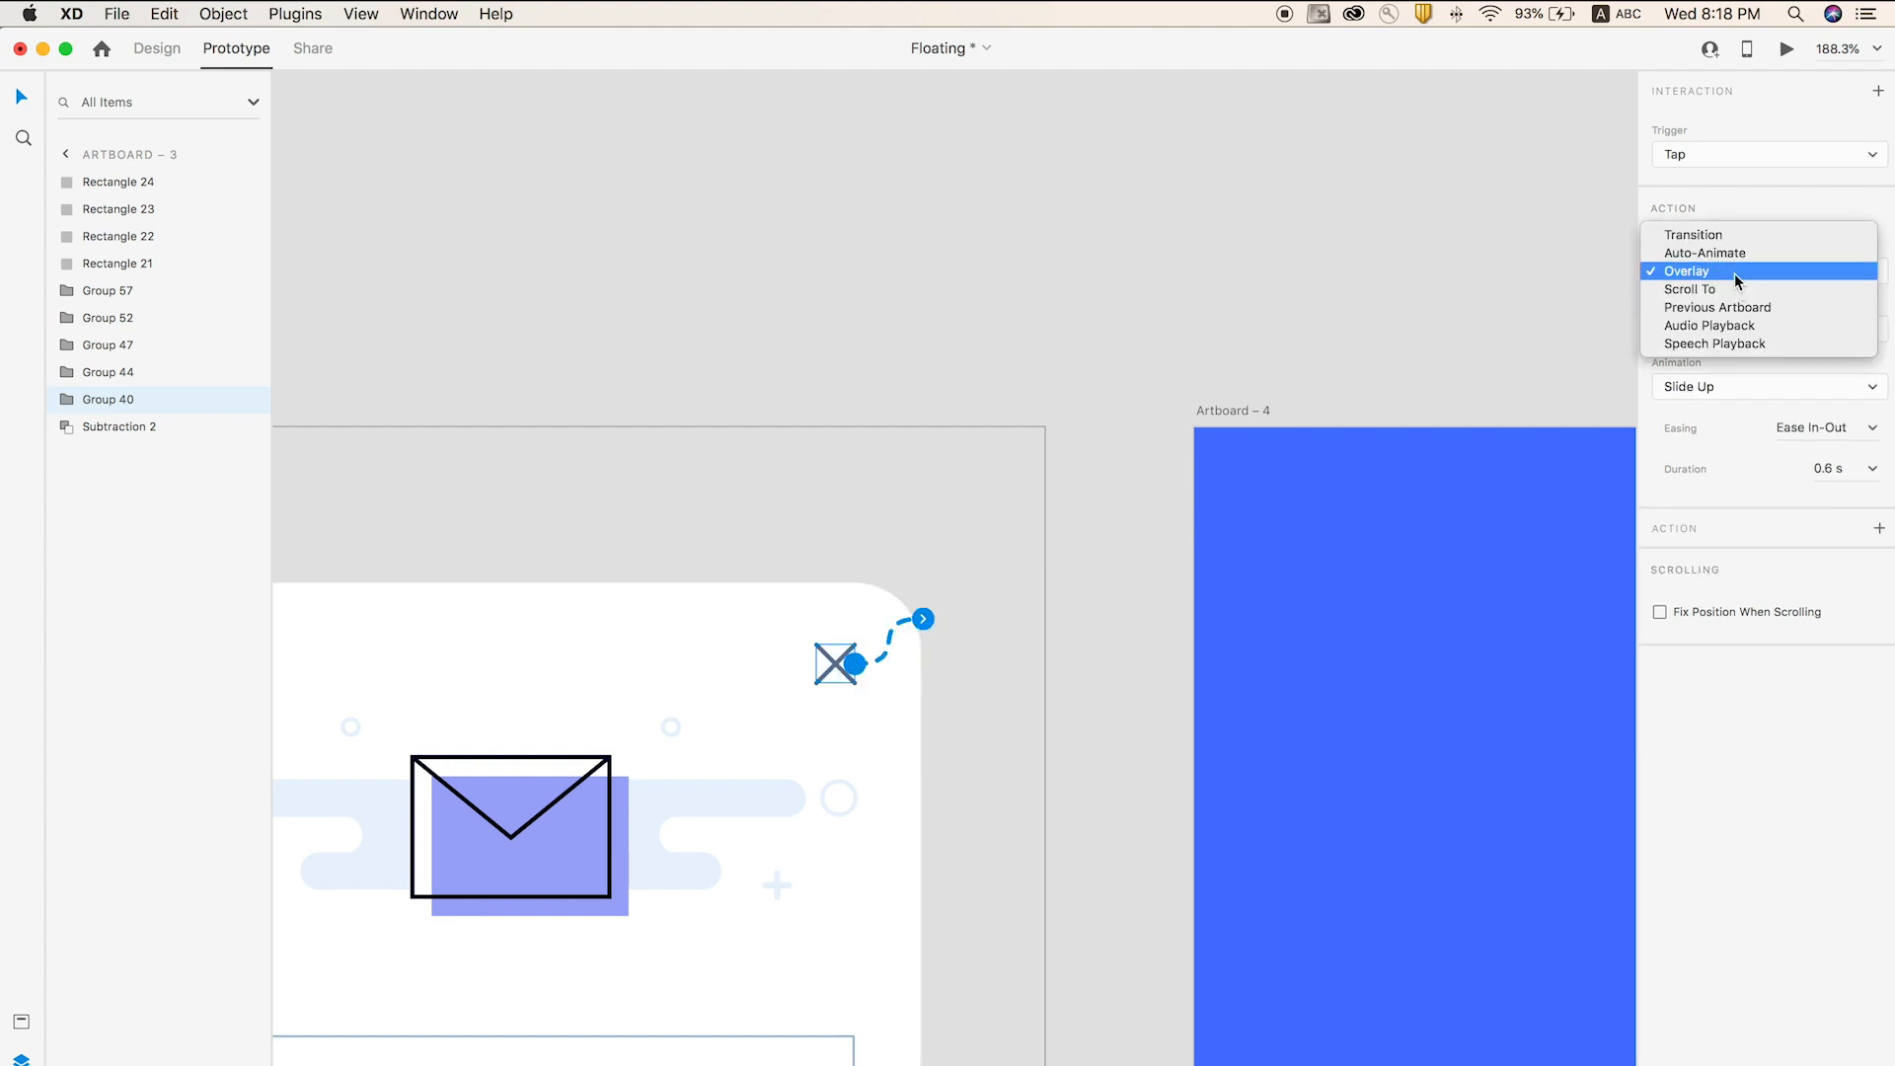
{"action": "left_click", "coordinate": [1717, 307]}
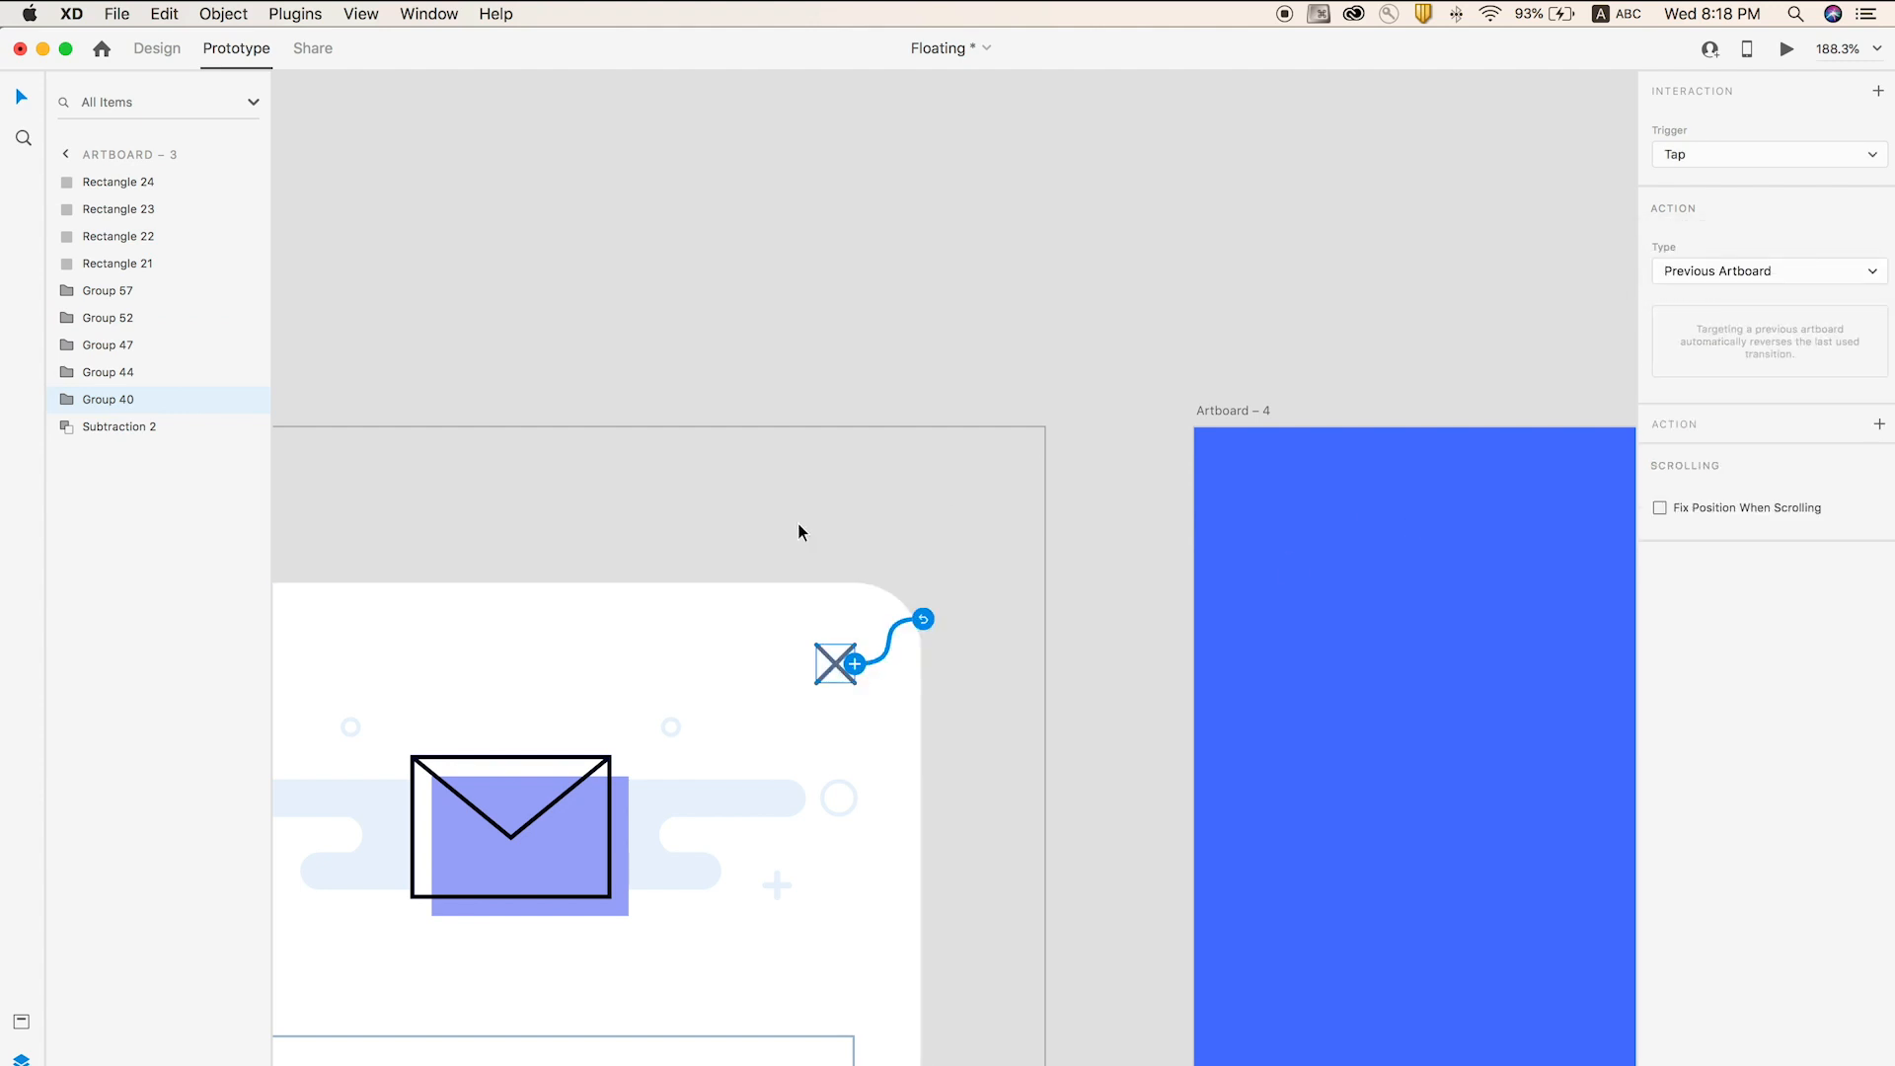
- Give the phone panel's close icon on Artboard – 4 a Tap interaction with the action type Previous Artboard
{"action": "scroll", "coordinate": [814, 526], "scroll_direction": "down", "scroll_amount": 2}
{"action": "left_click_drag", "start_coordinate": [1227, 440], "coordinate": [630, 359]}
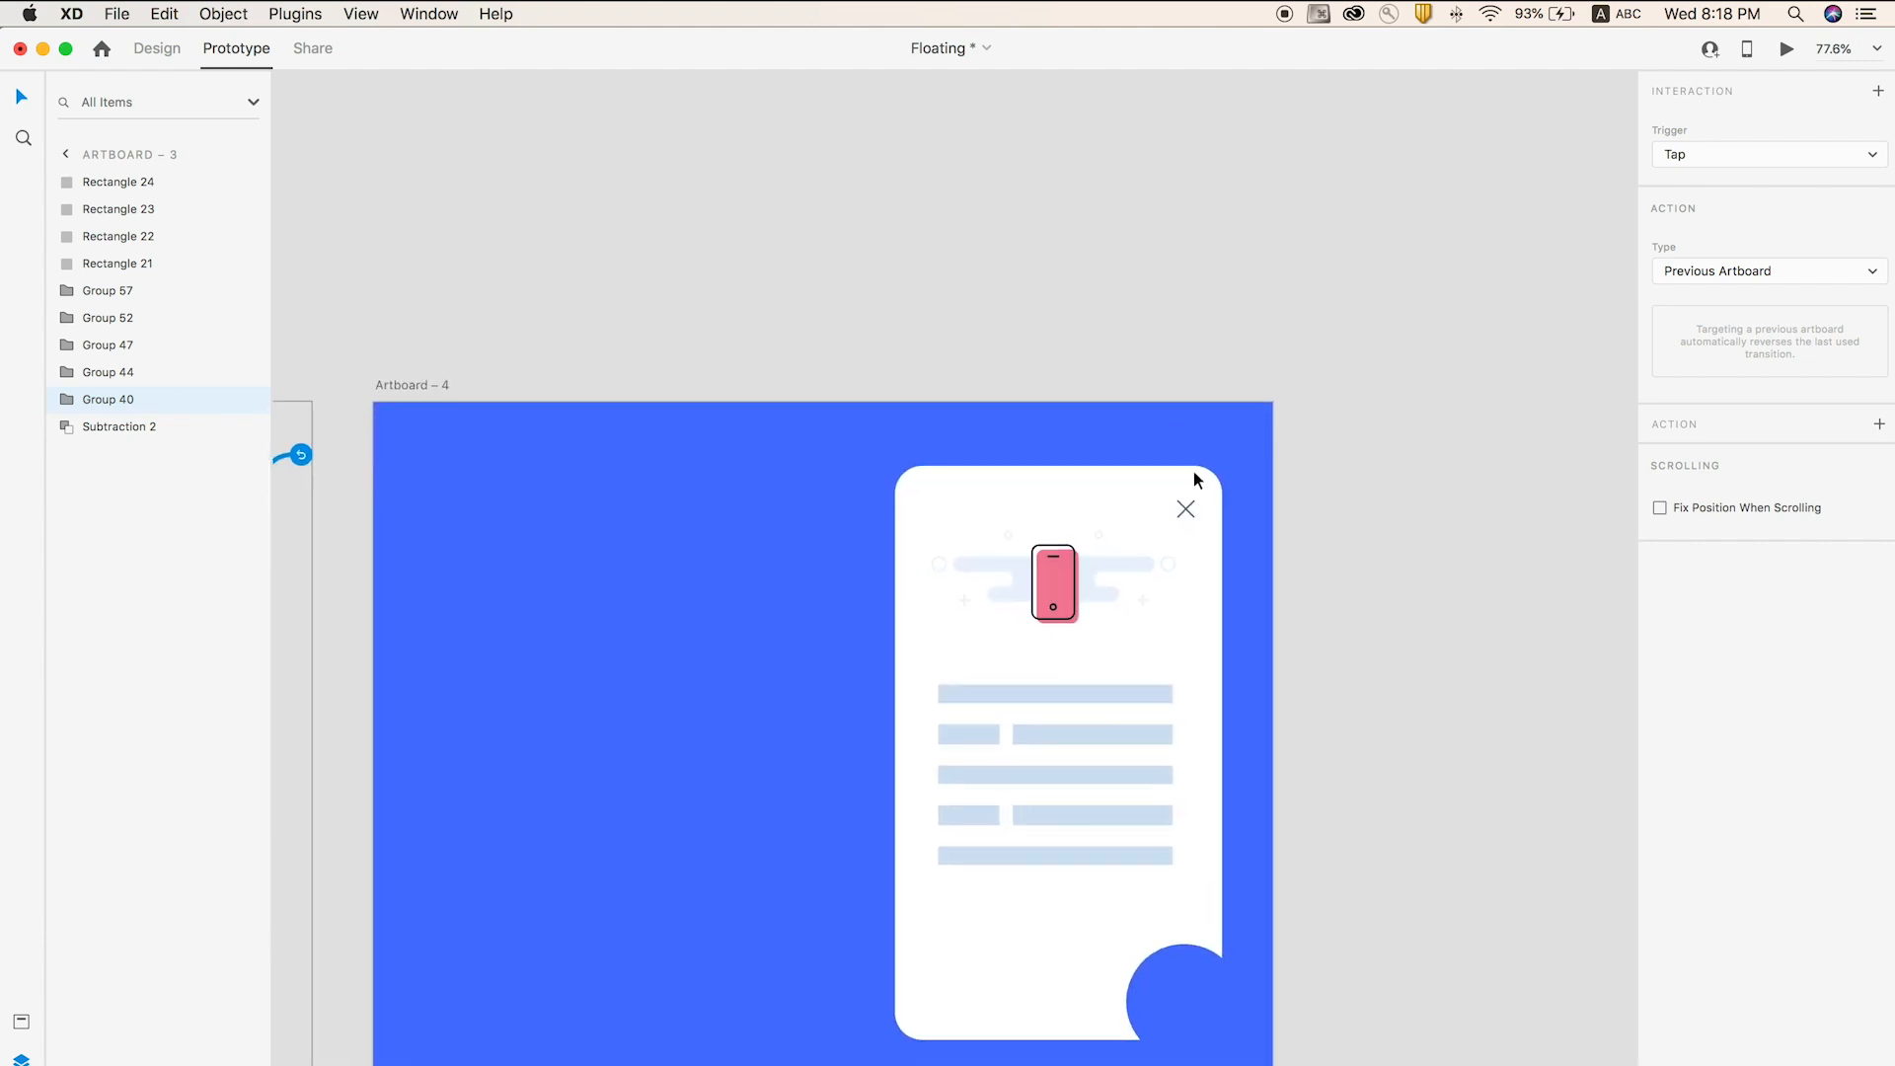
{"action": "left_click", "coordinate": [1187, 511]}
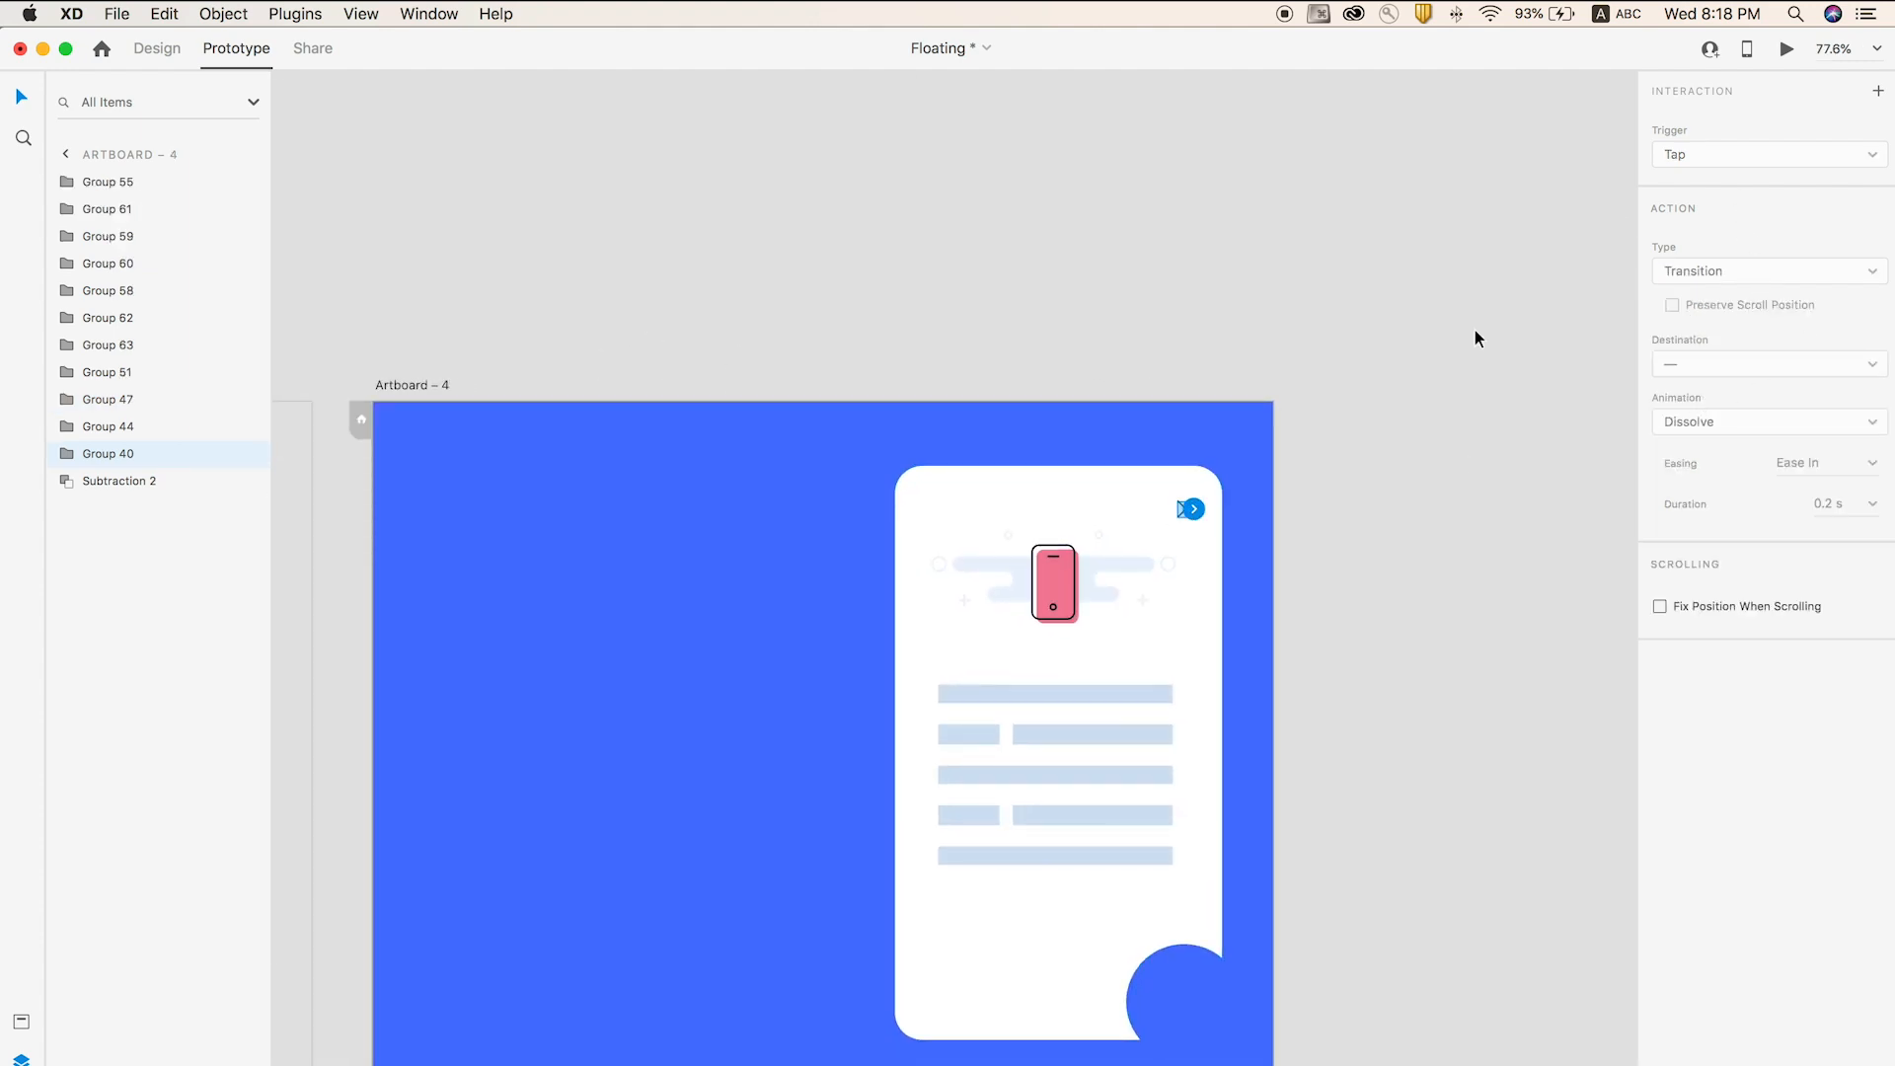
{"action": "left_click", "coordinate": [1193, 509]}
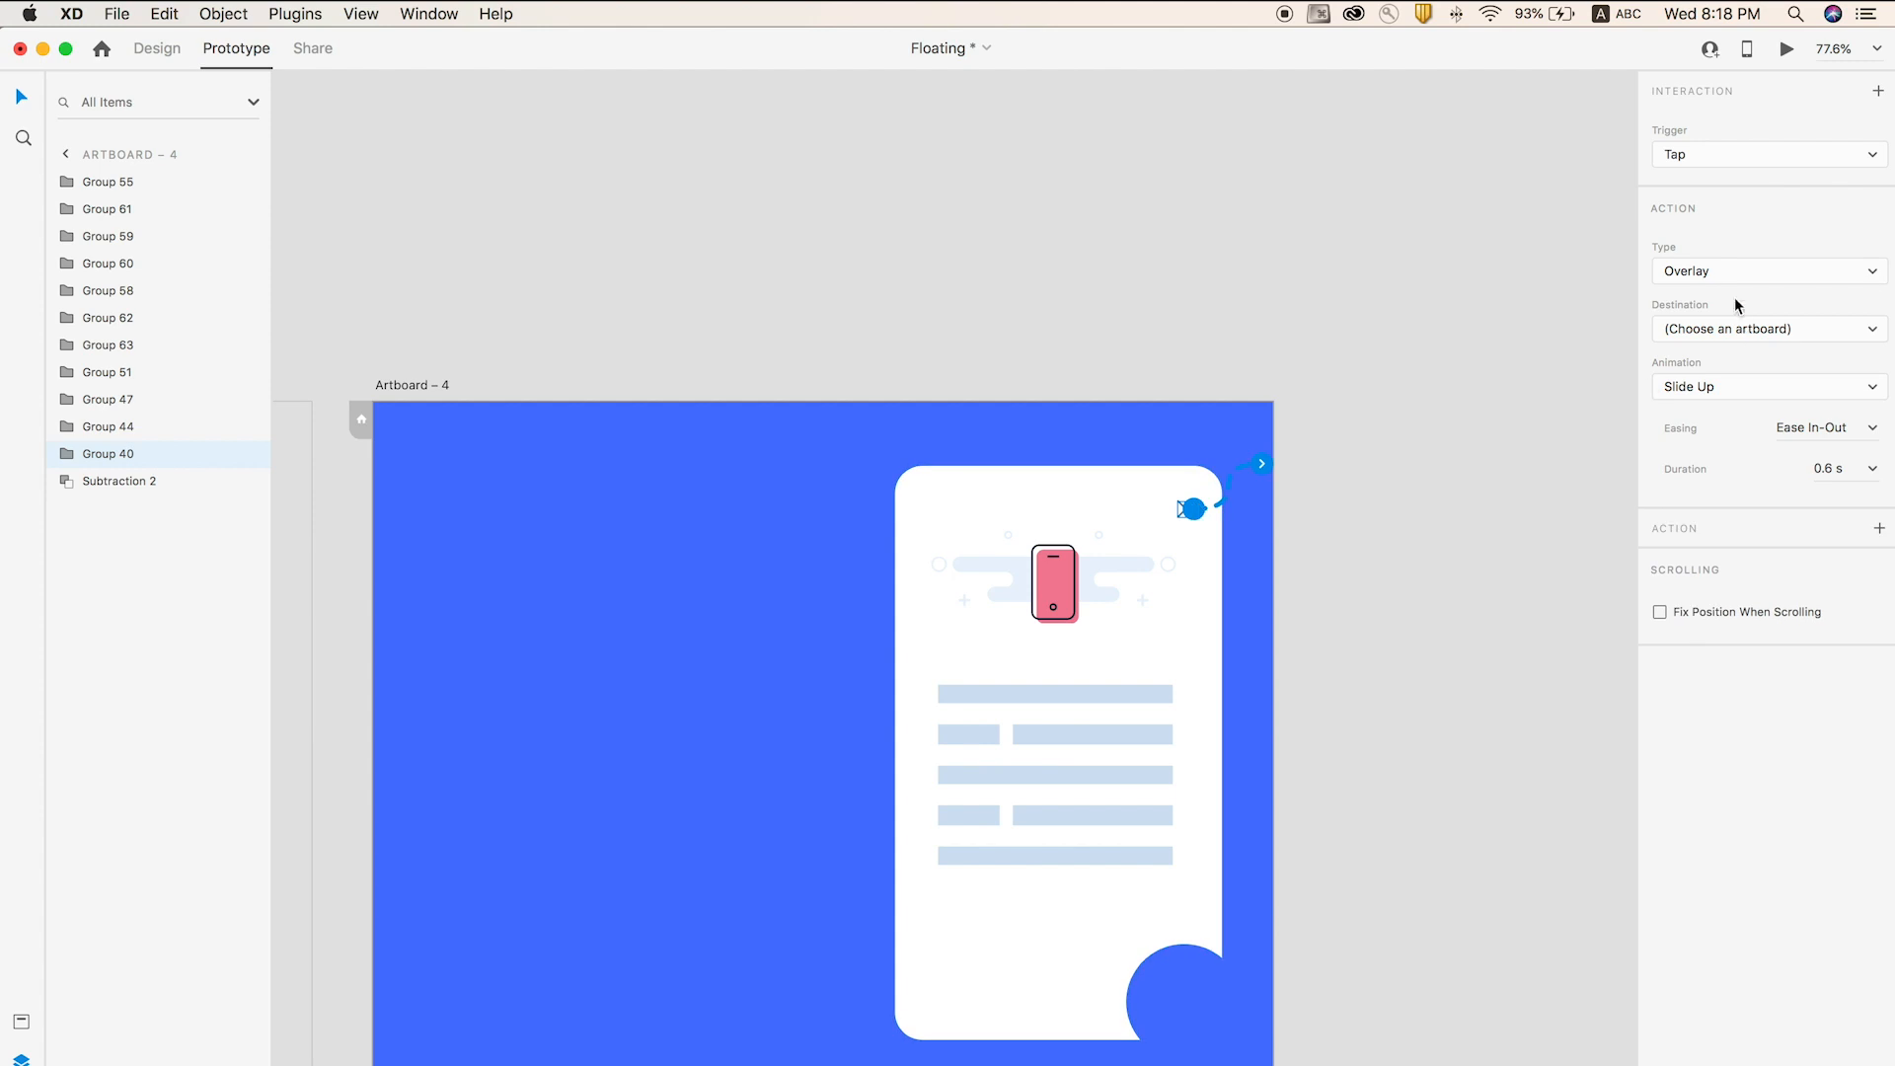
{"action": "left_click", "coordinate": [1726, 269]}
{"action": "left_click", "coordinate": [1722, 306]}
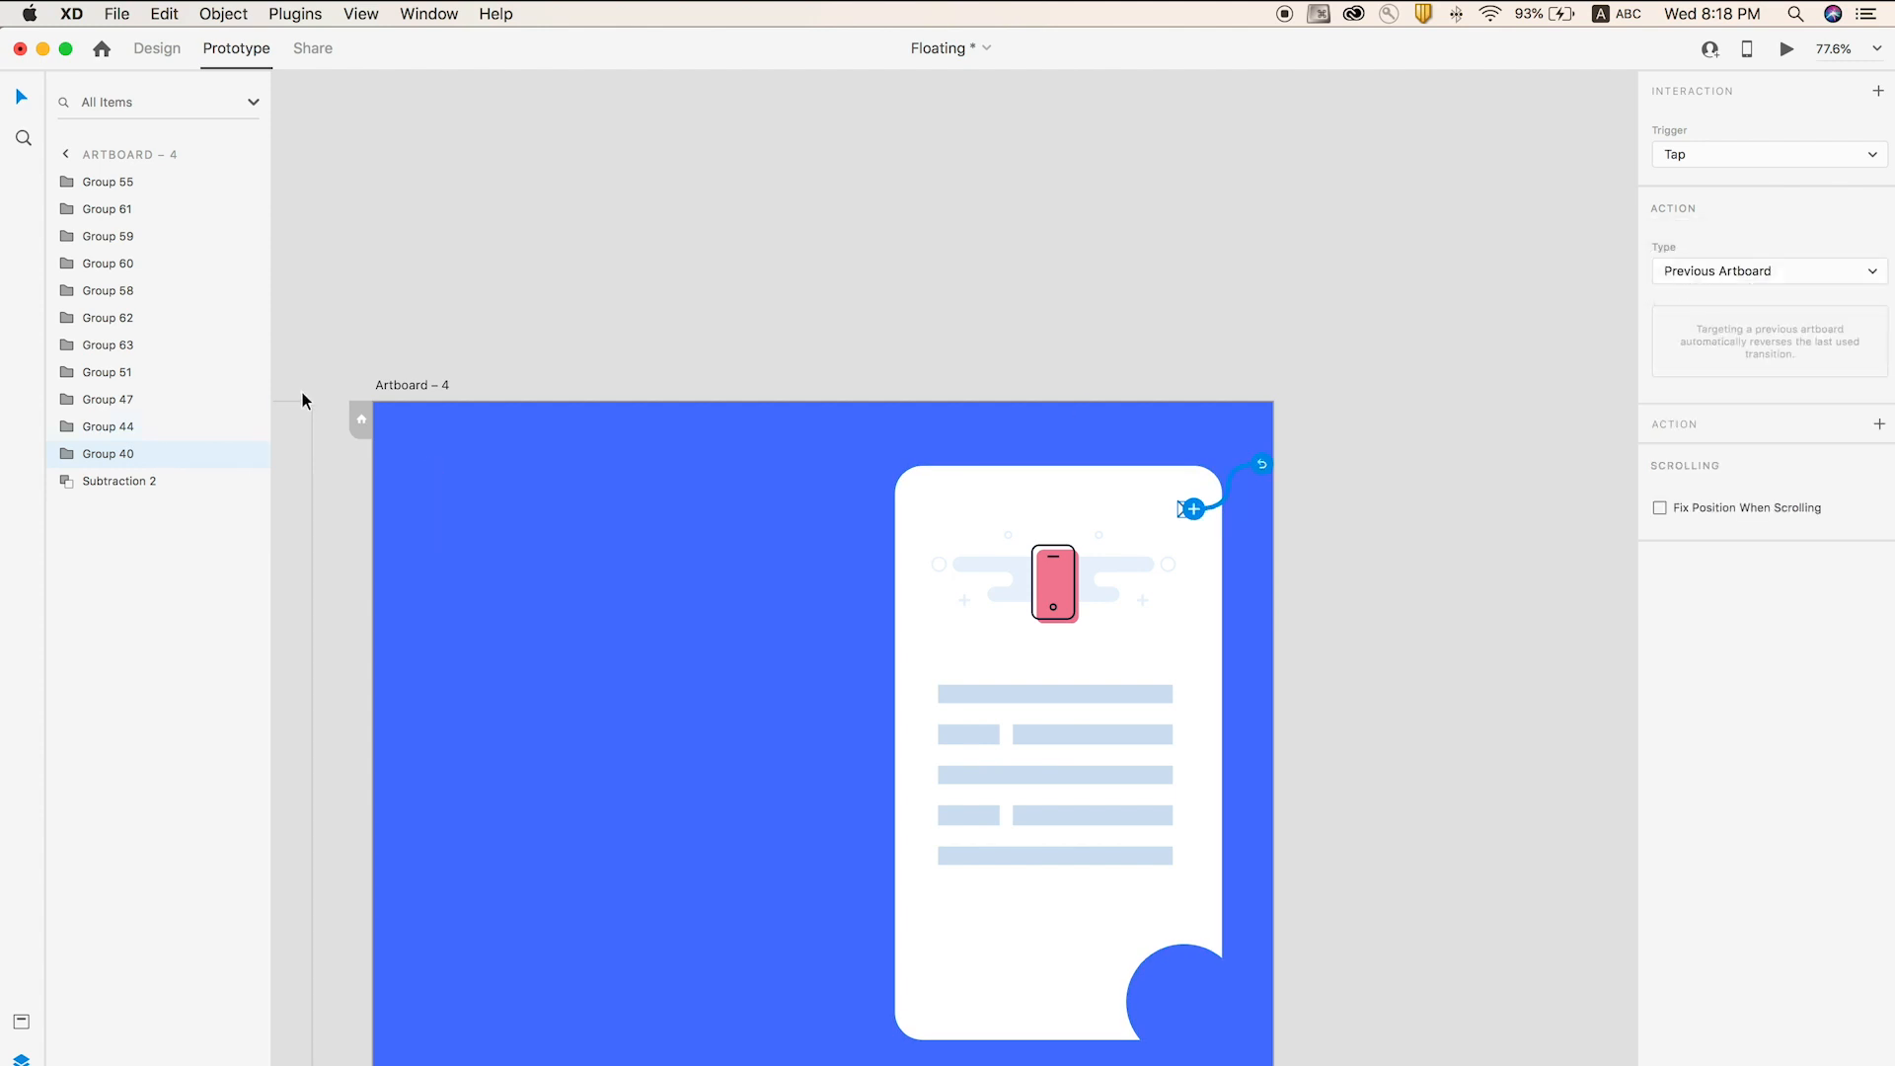
- Remove the blue background fill from Artboard – 4 in Design mode
{"action": "left_click", "coordinate": [398, 386]}
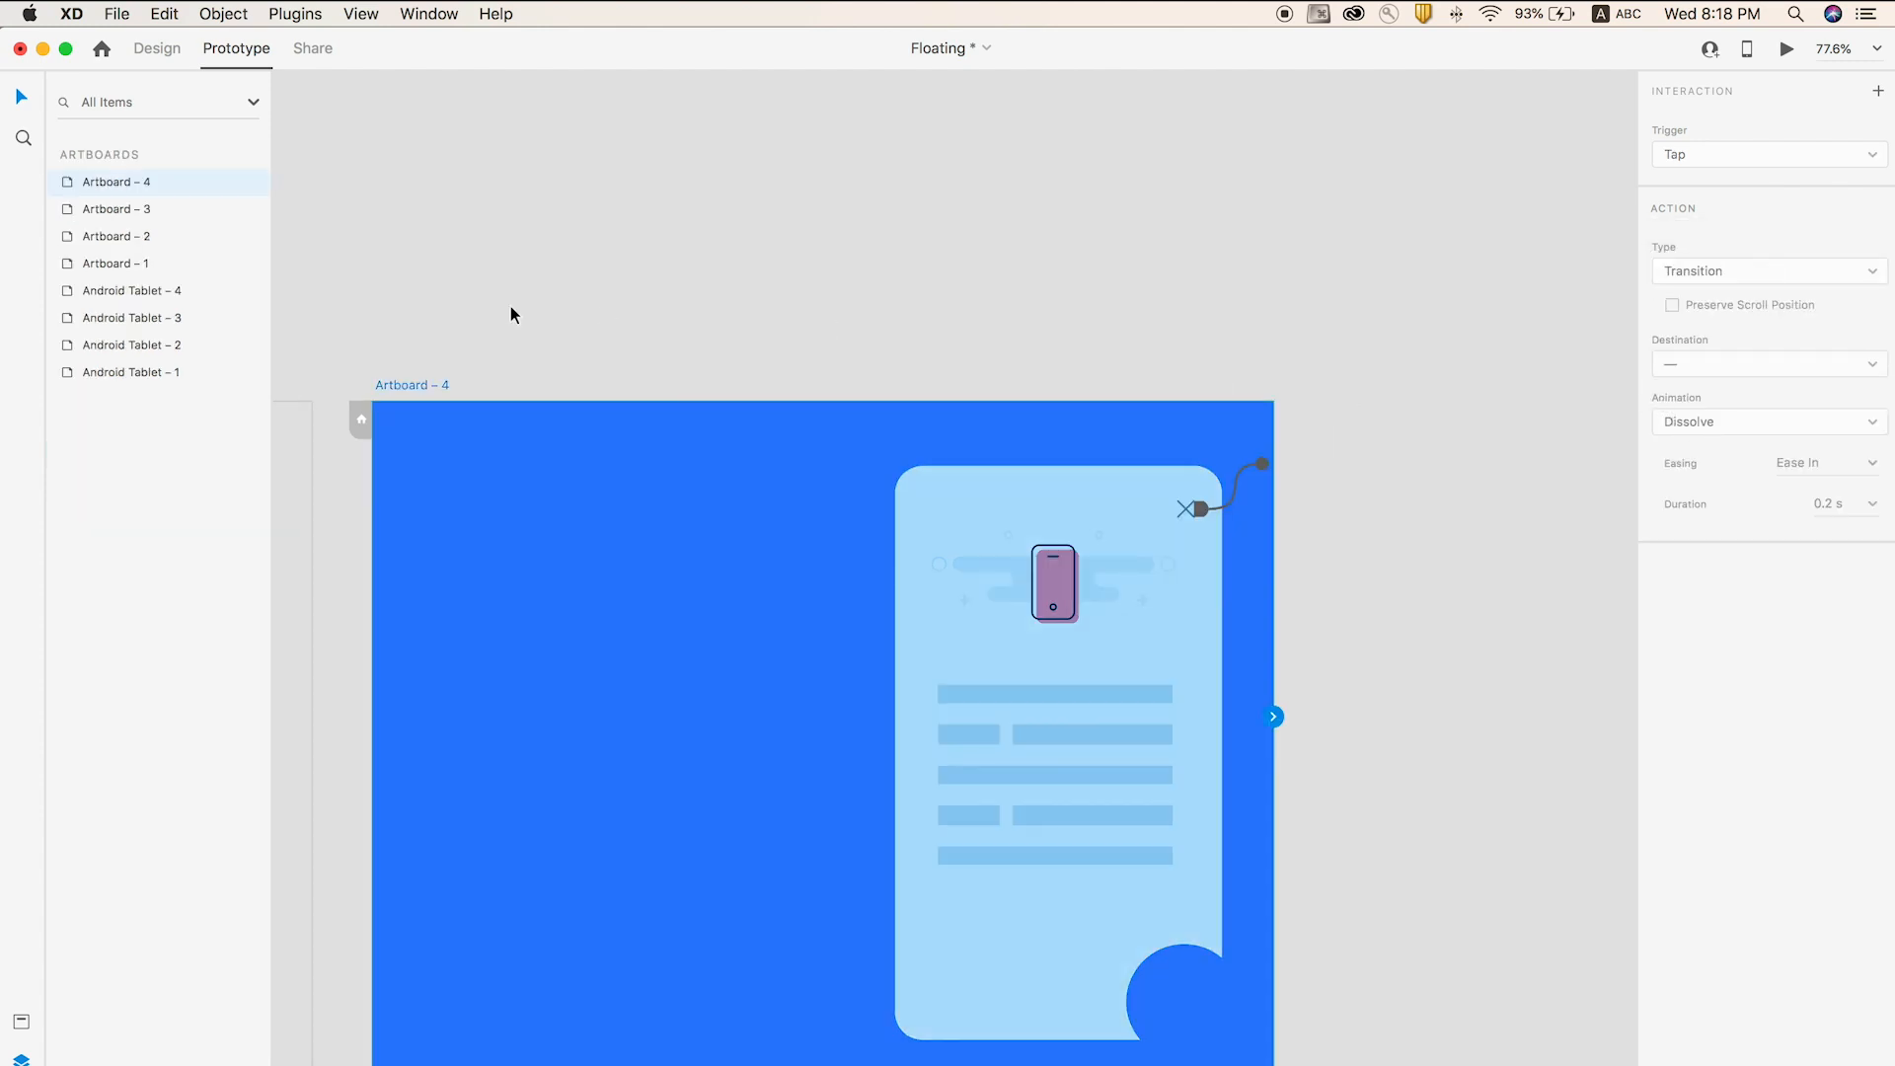
{"action": "left_click", "coordinate": [156, 51]}
{"action": "left_click", "coordinate": [1659, 583]}
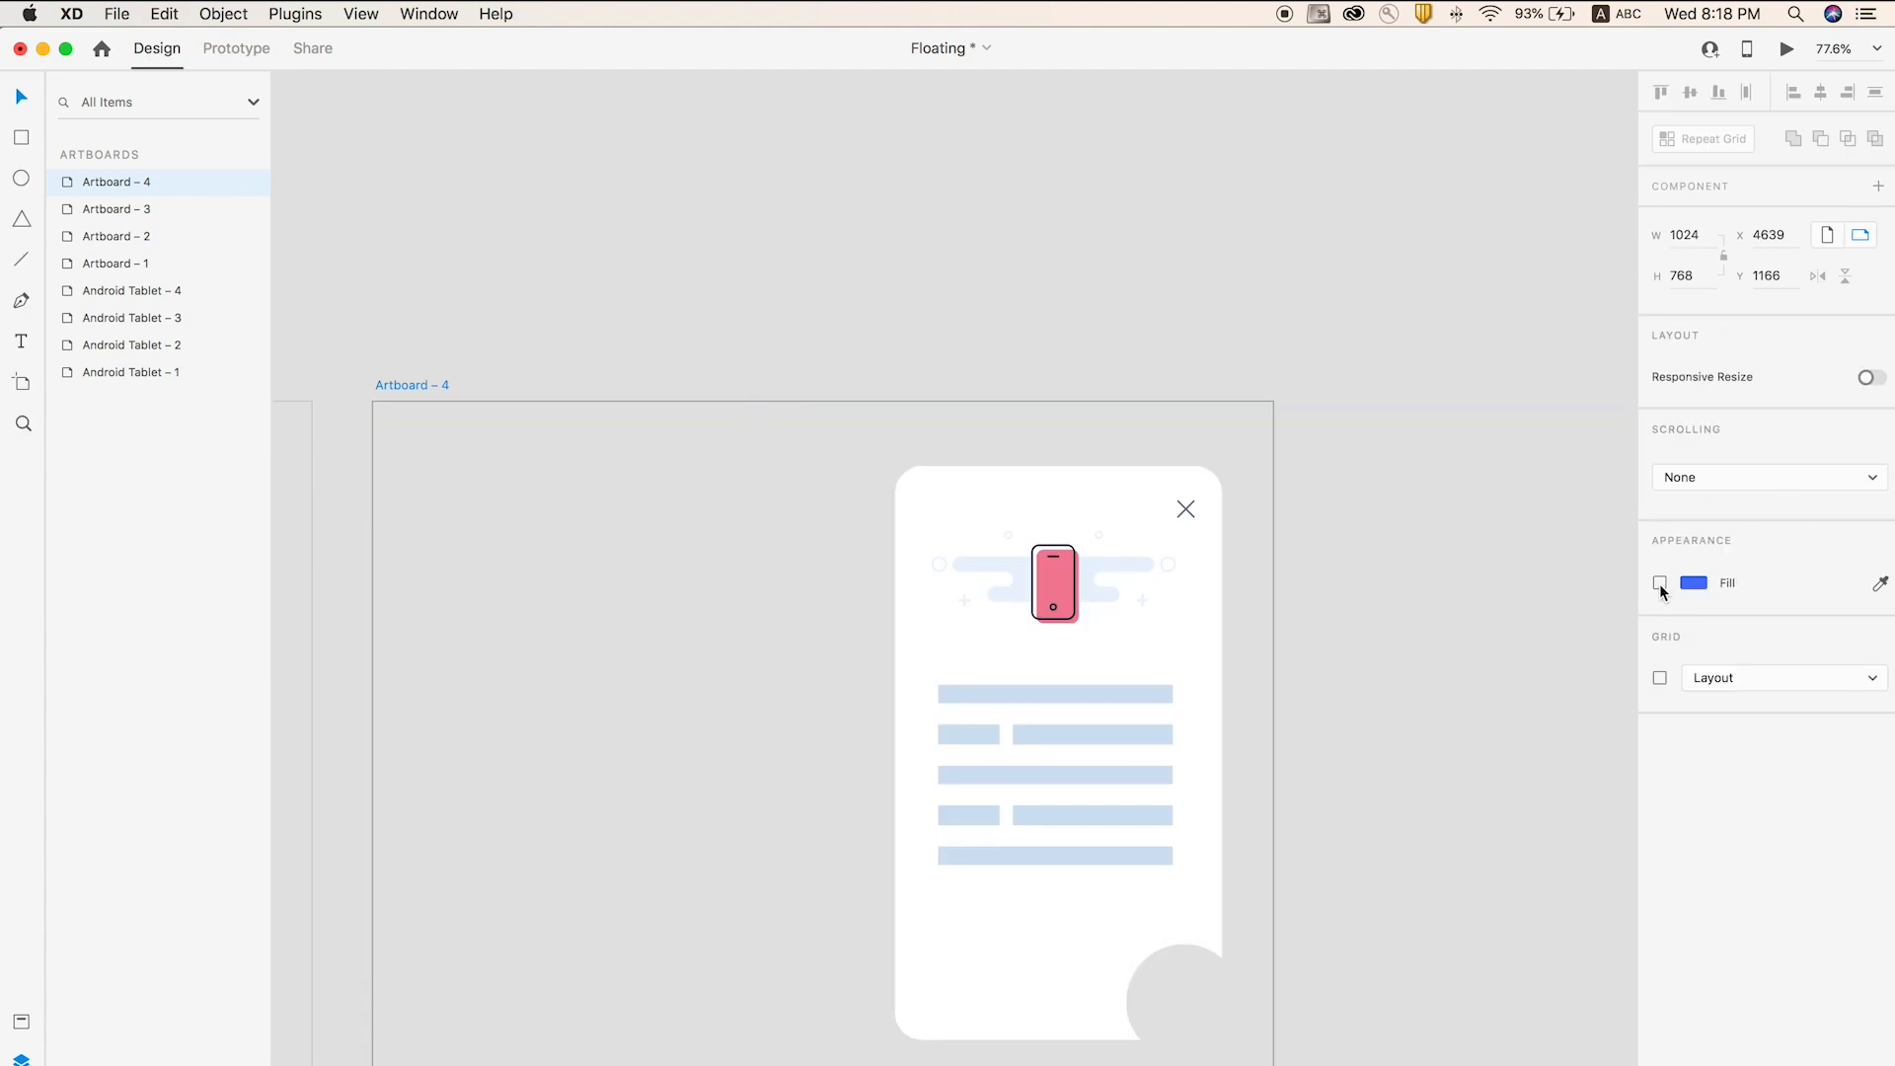
- Switch the floating button component on Artboard – 1 to its Default State
{"action": "scroll", "coordinate": [872, 328], "scroll_direction": "down", "scroll_amount": 10}
{"action": "left_click", "coordinate": [1205, 677]}
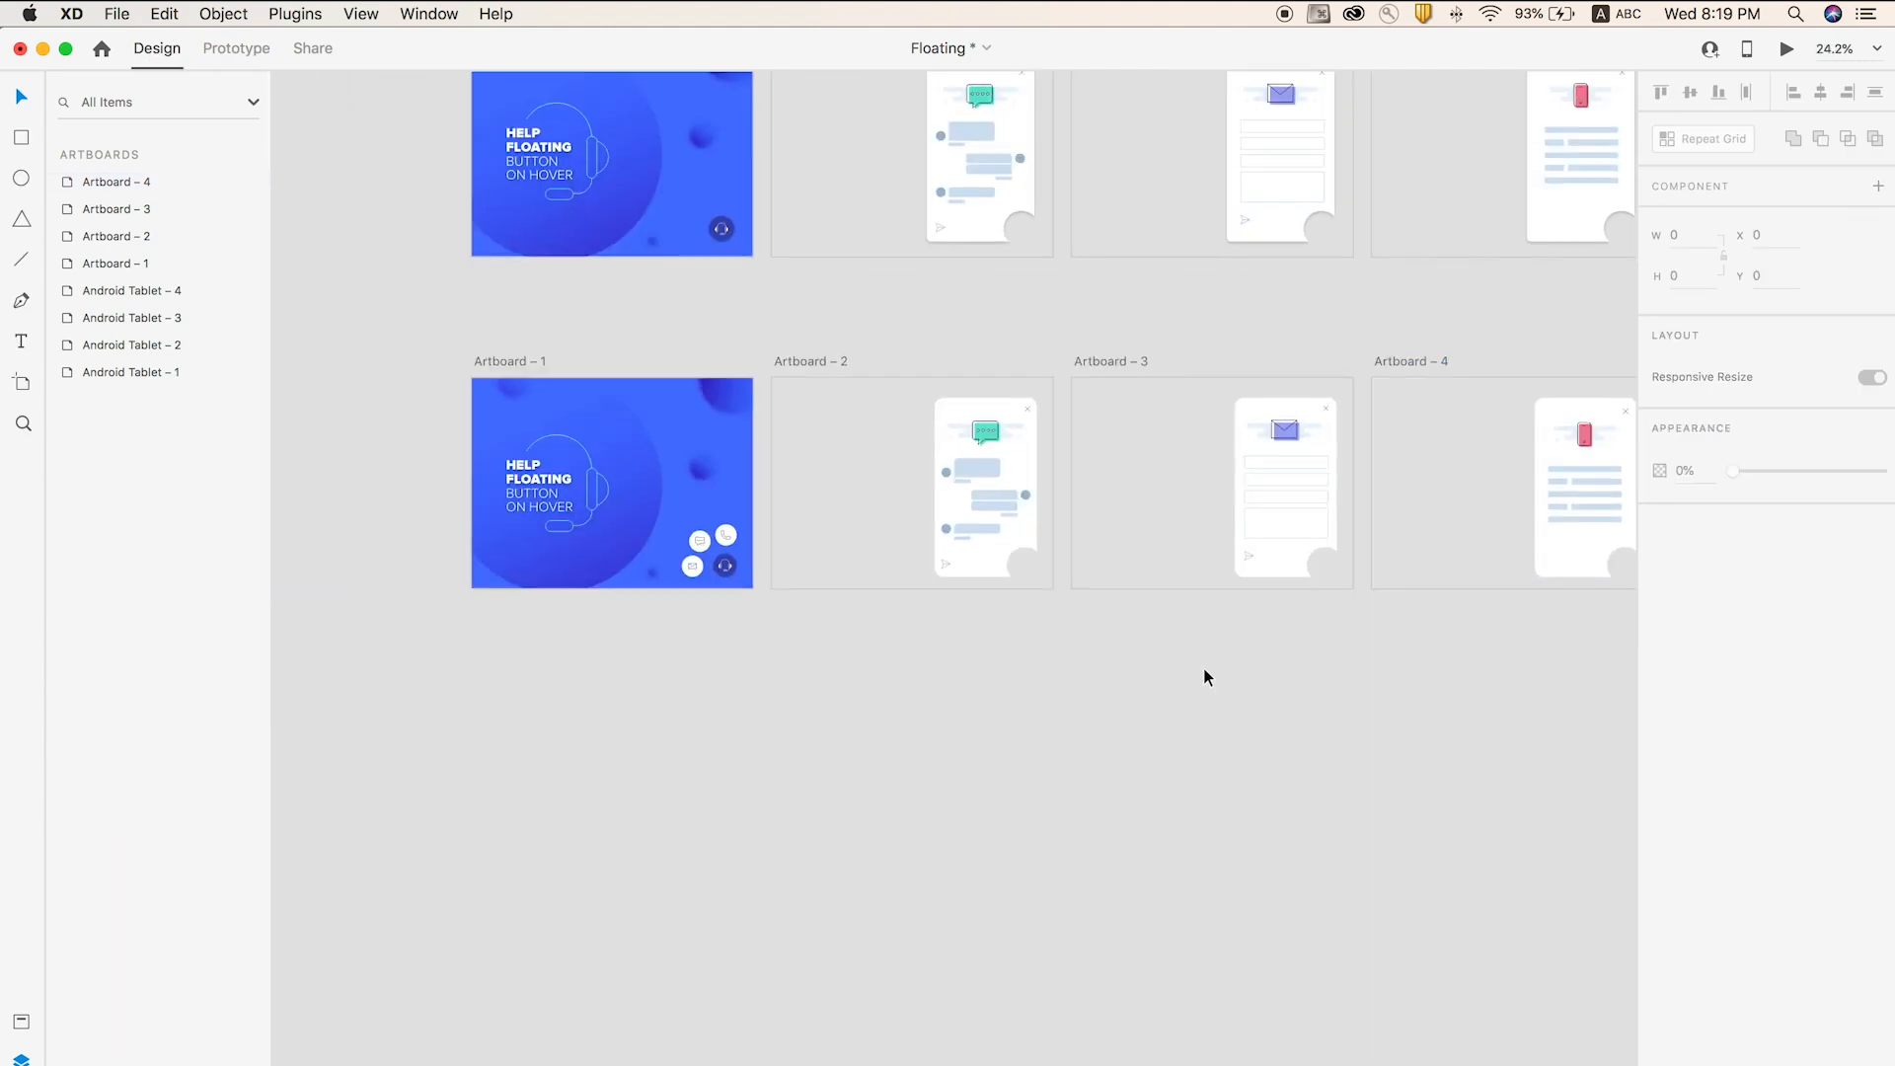
{"action": "left_click", "coordinate": [708, 549]}
{"action": "left_click", "coordinate": [750, 627]}
{"action": "left_click", "coordinate": [726, 569]}
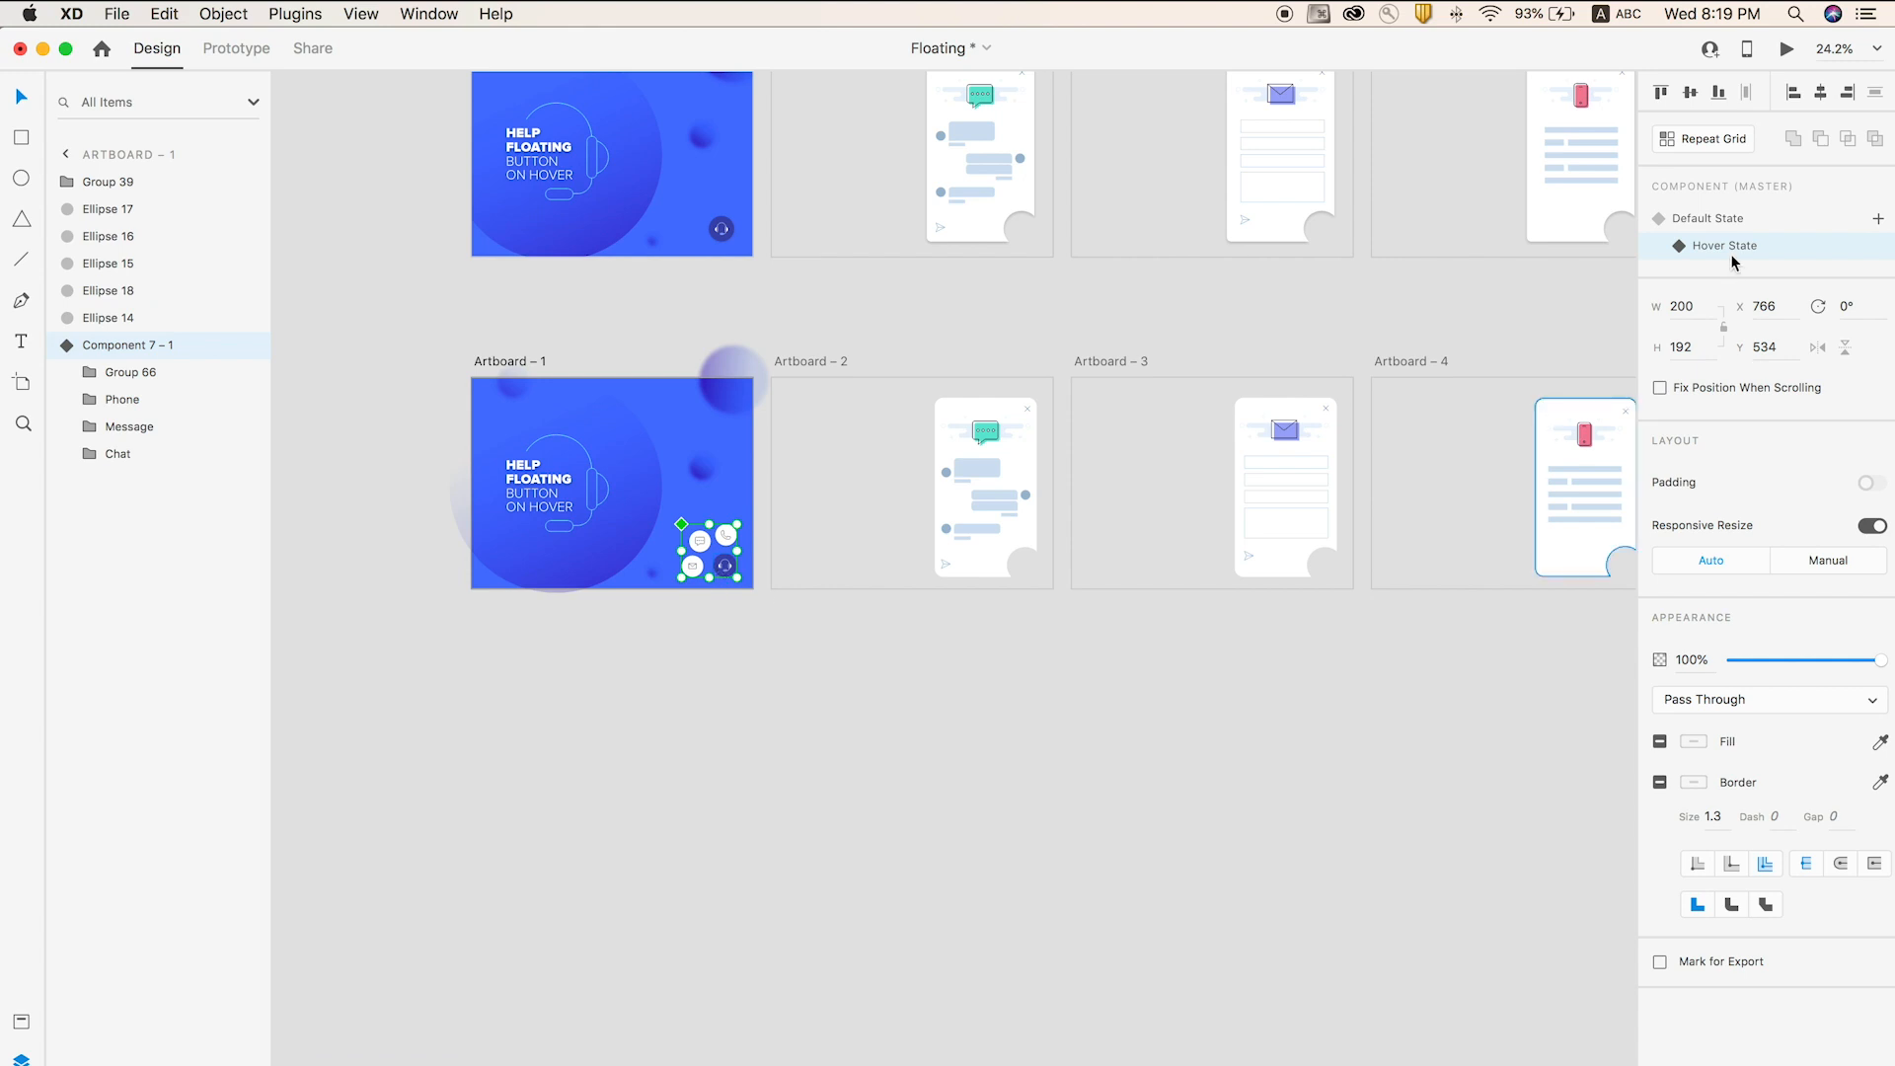
{"action": "left_click", "coordinate": [1719, 226]}
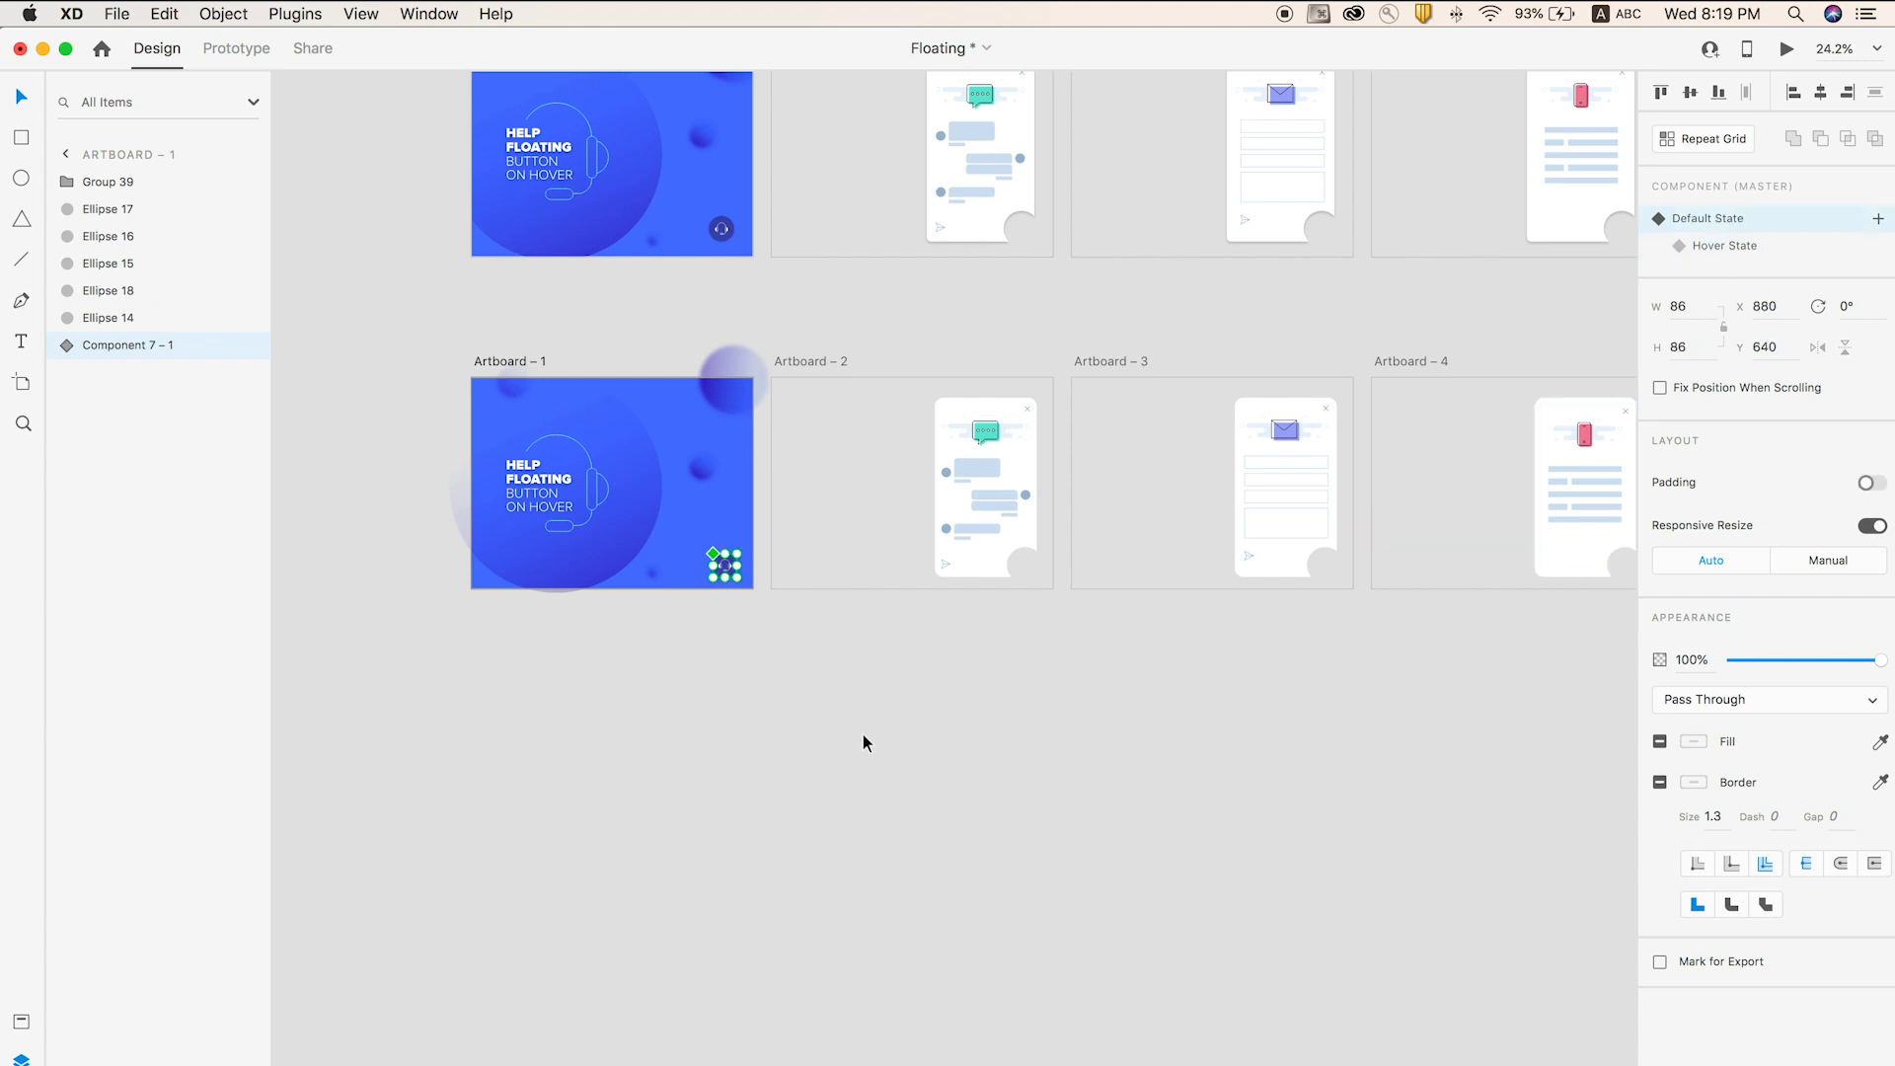
{"action": "left_click", "coordinate": [767, 705]}
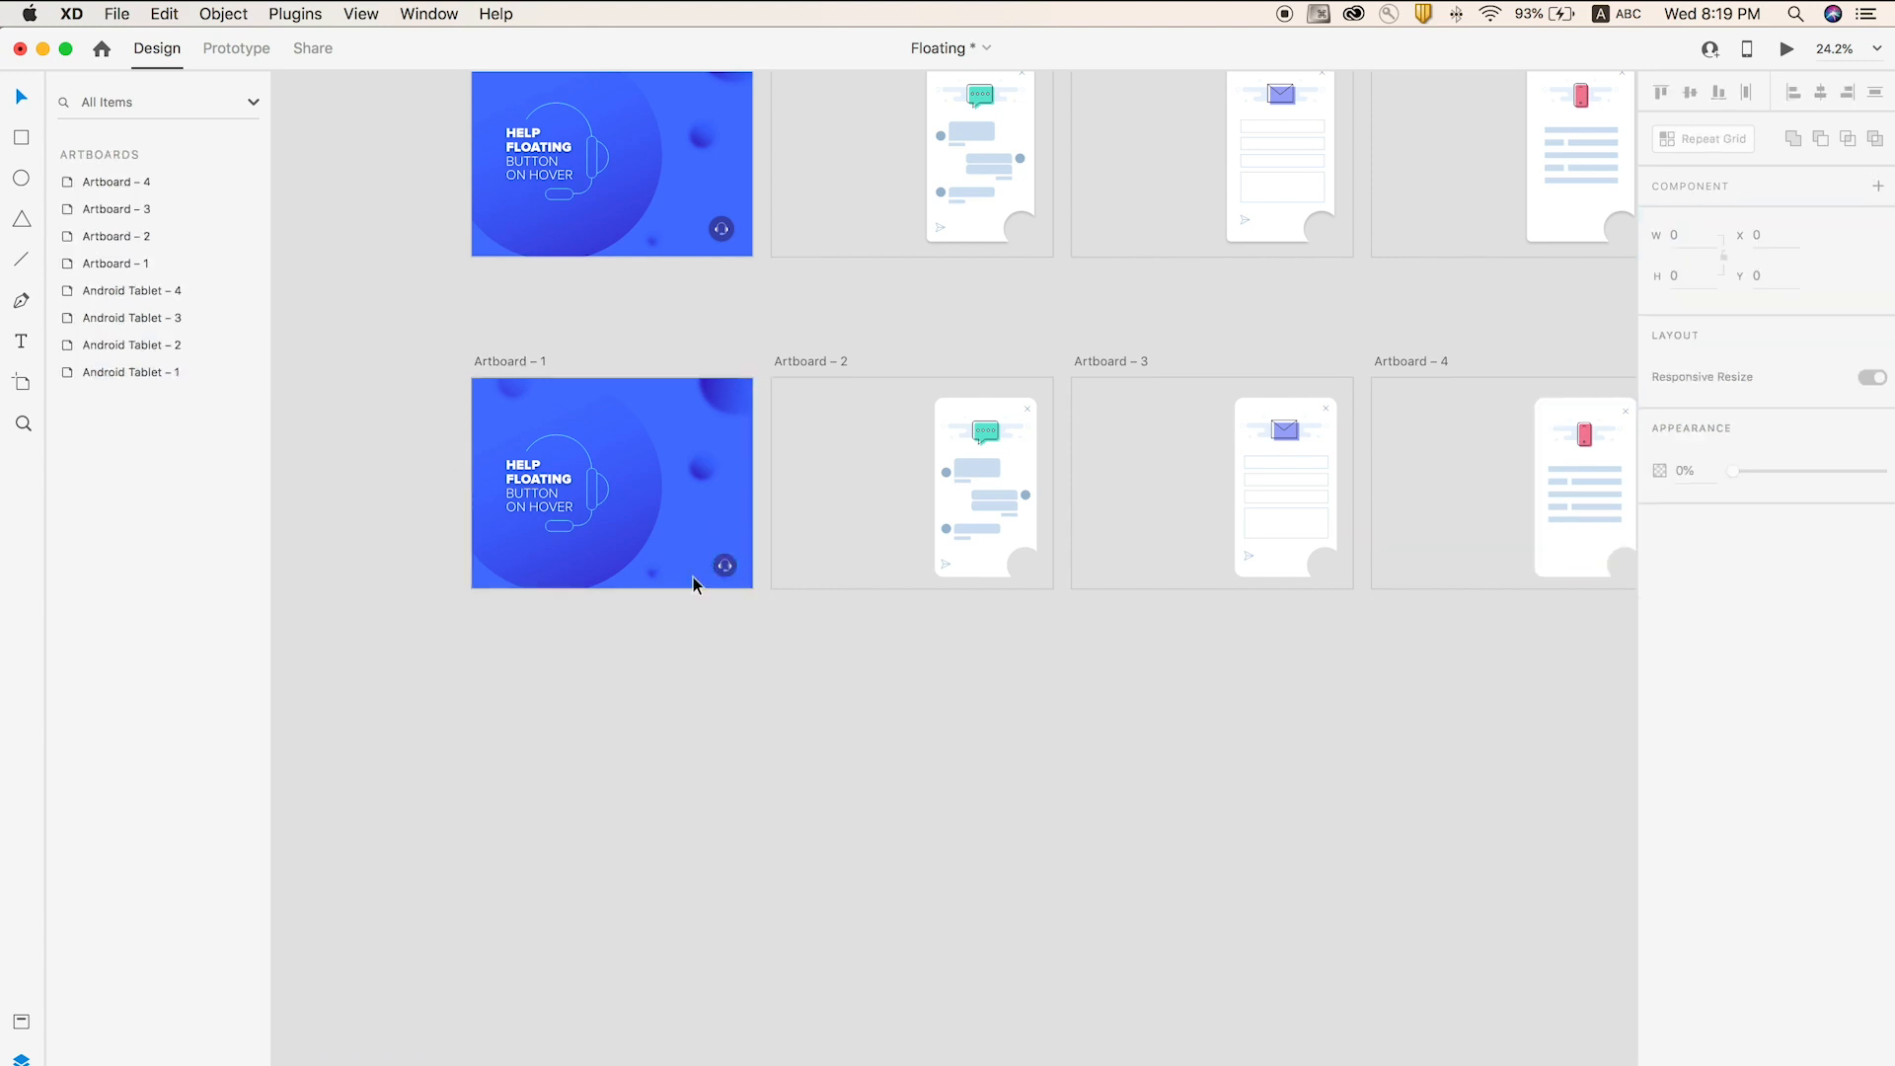
- Preview the prototype from Artboard – 1 and test opening and closing the phone panel through the floating button's hover state
{"action": "left_click", "coordinate": [491, 363]}
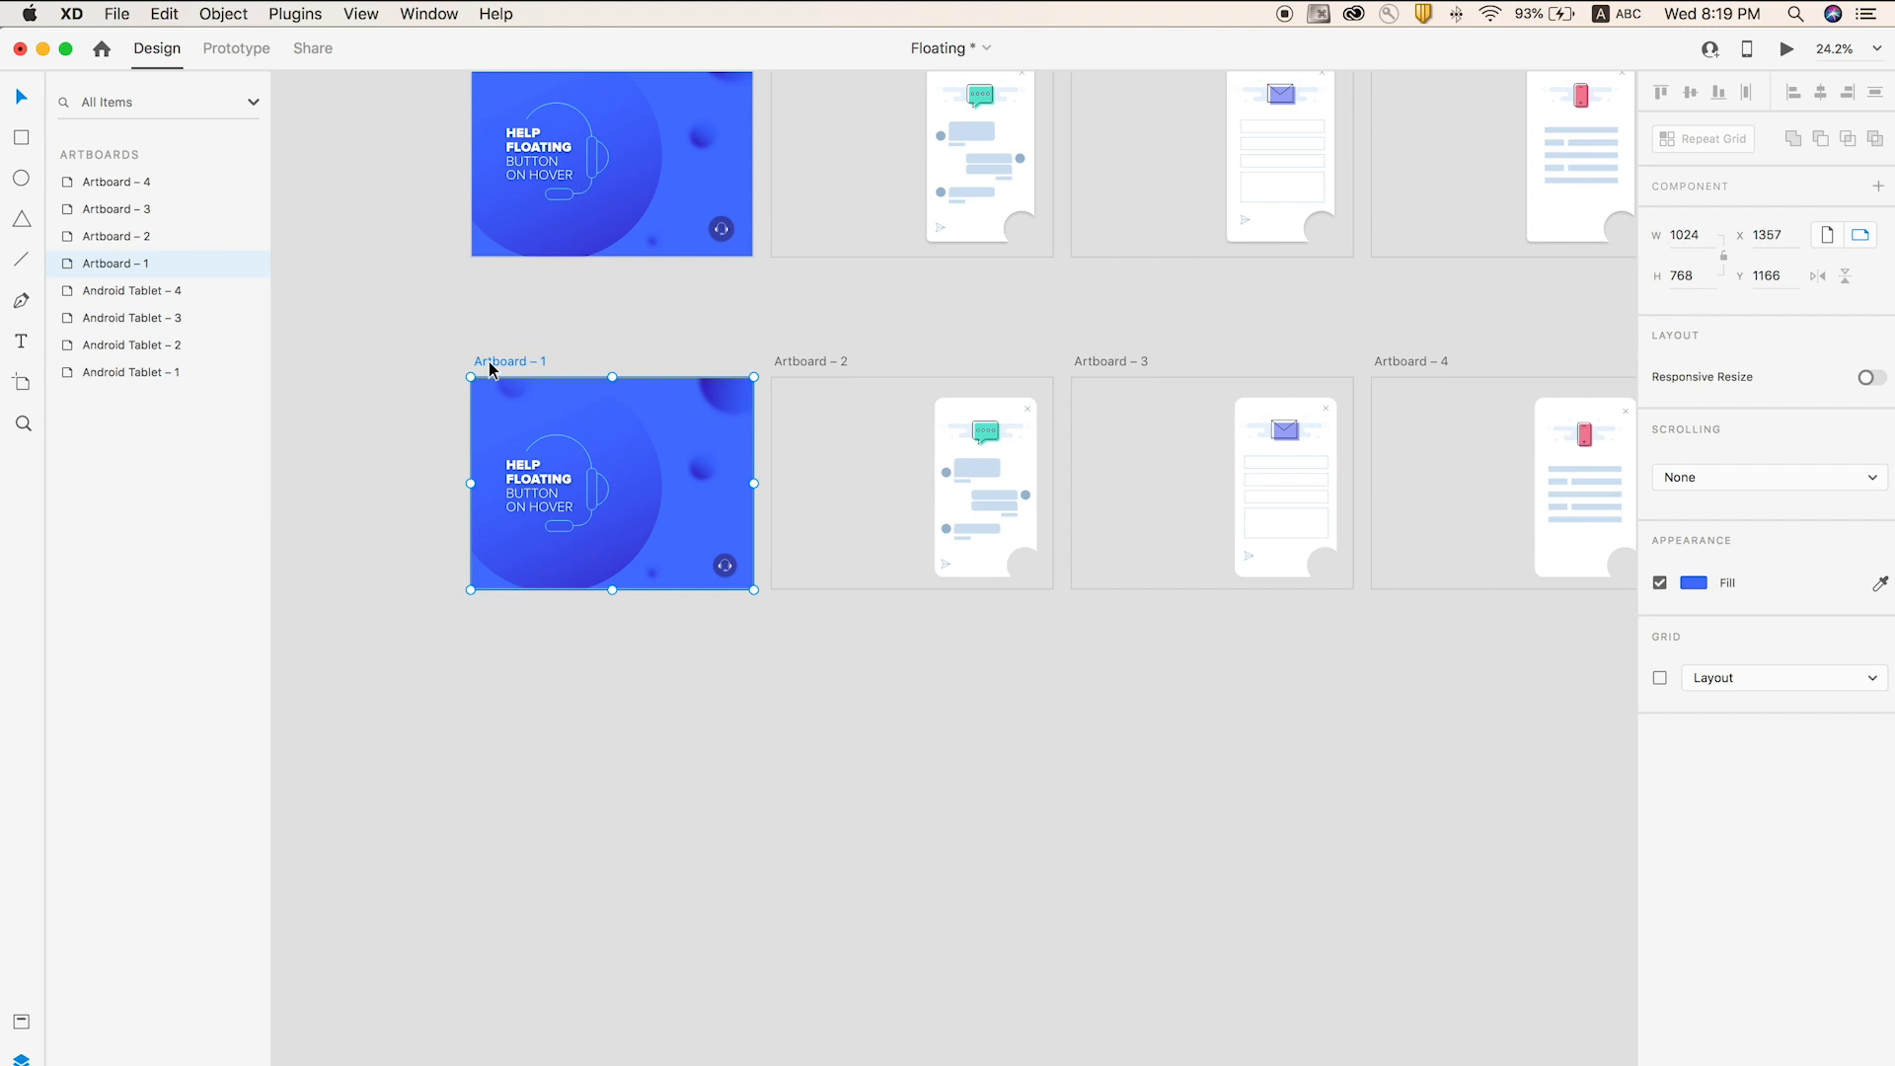
{"action": "key", "text": "super+Return"}
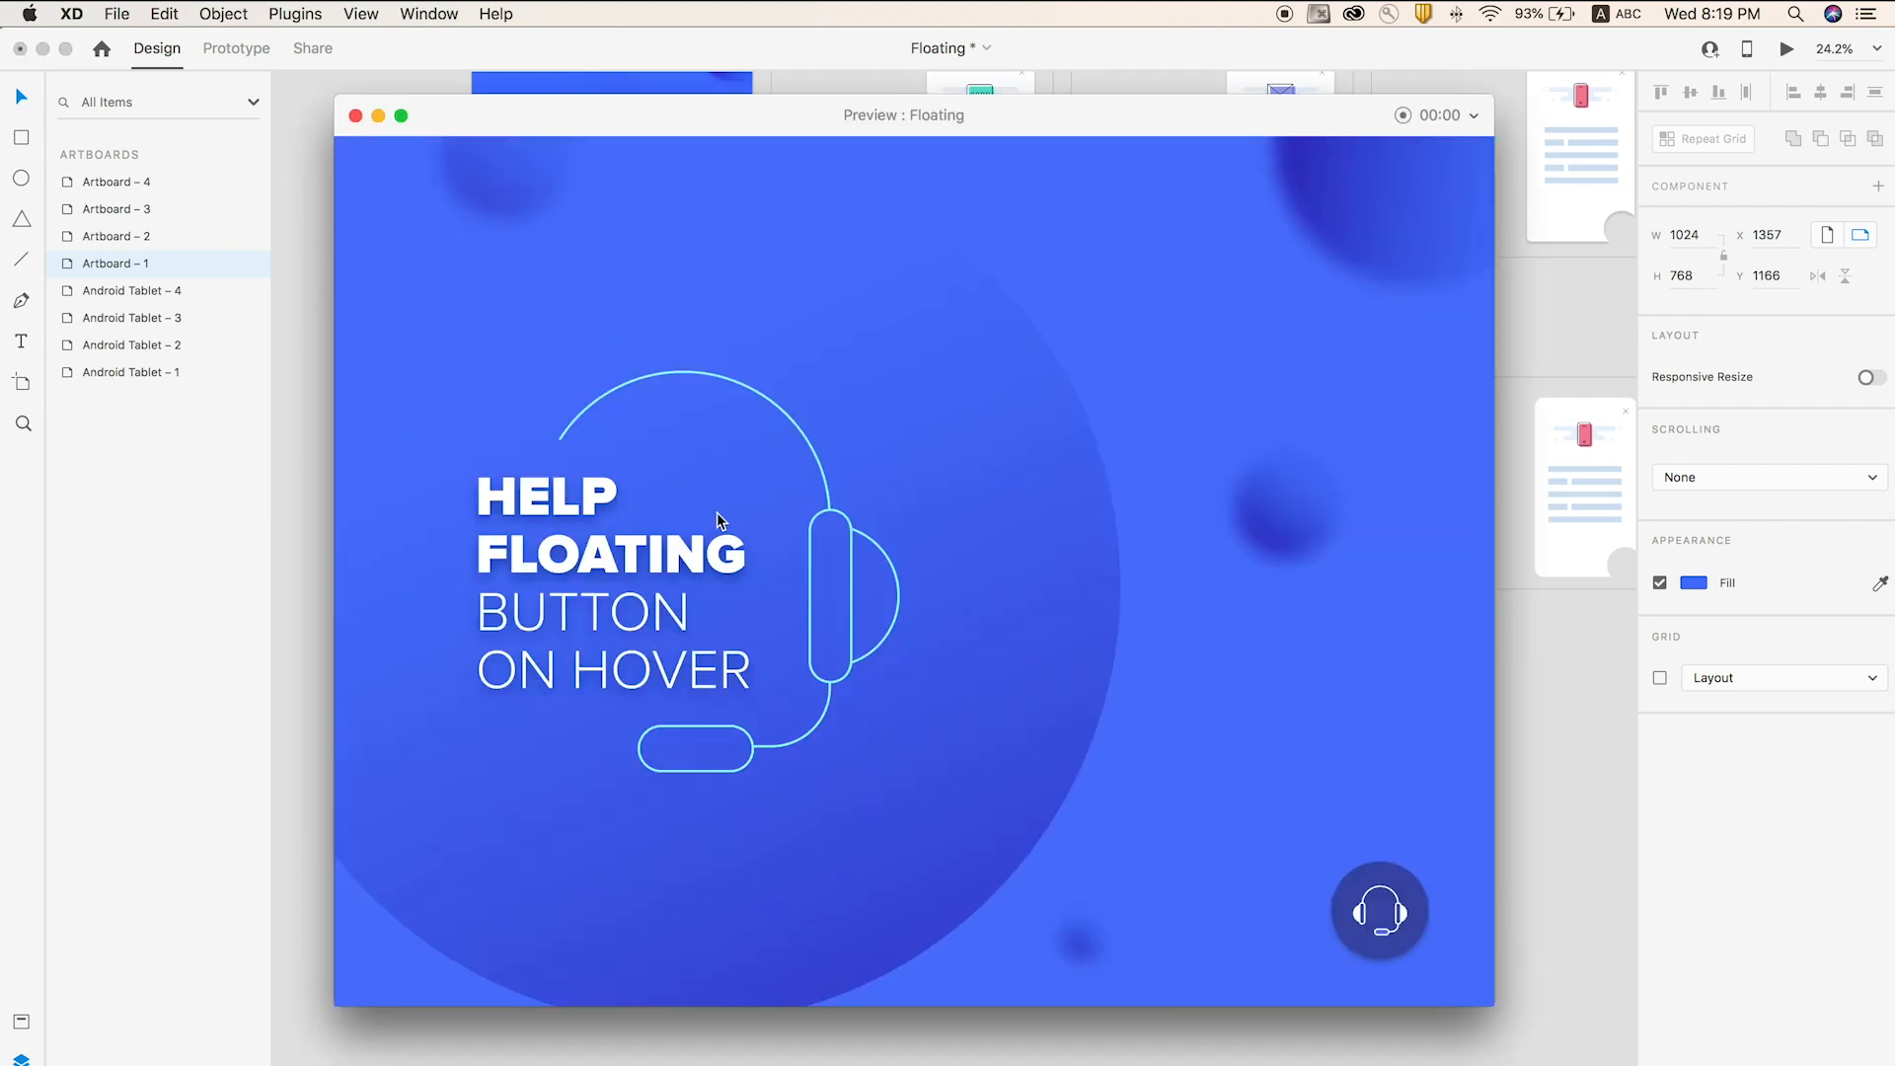
{"action": "mouse_move", "coordinate": [1384, 903]}
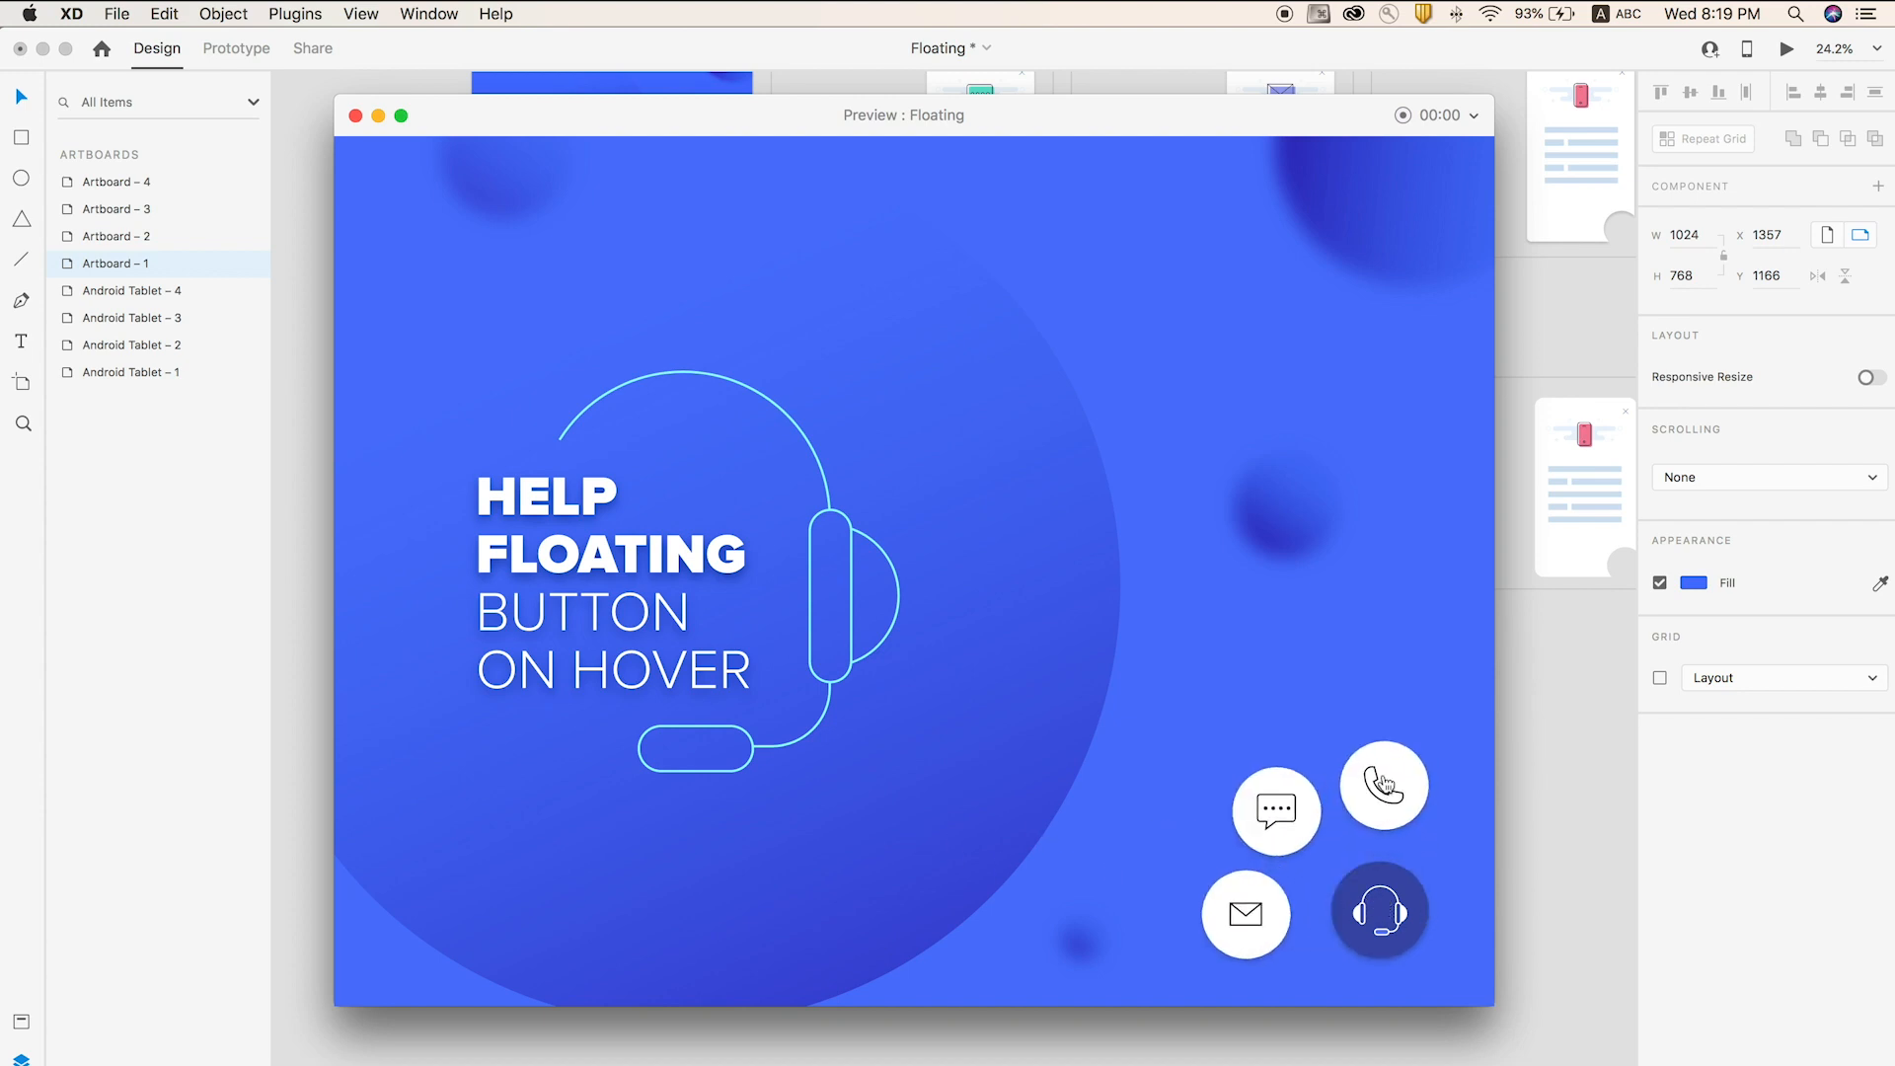
{"action": "left_click", "coordinate": [1384, 785]}
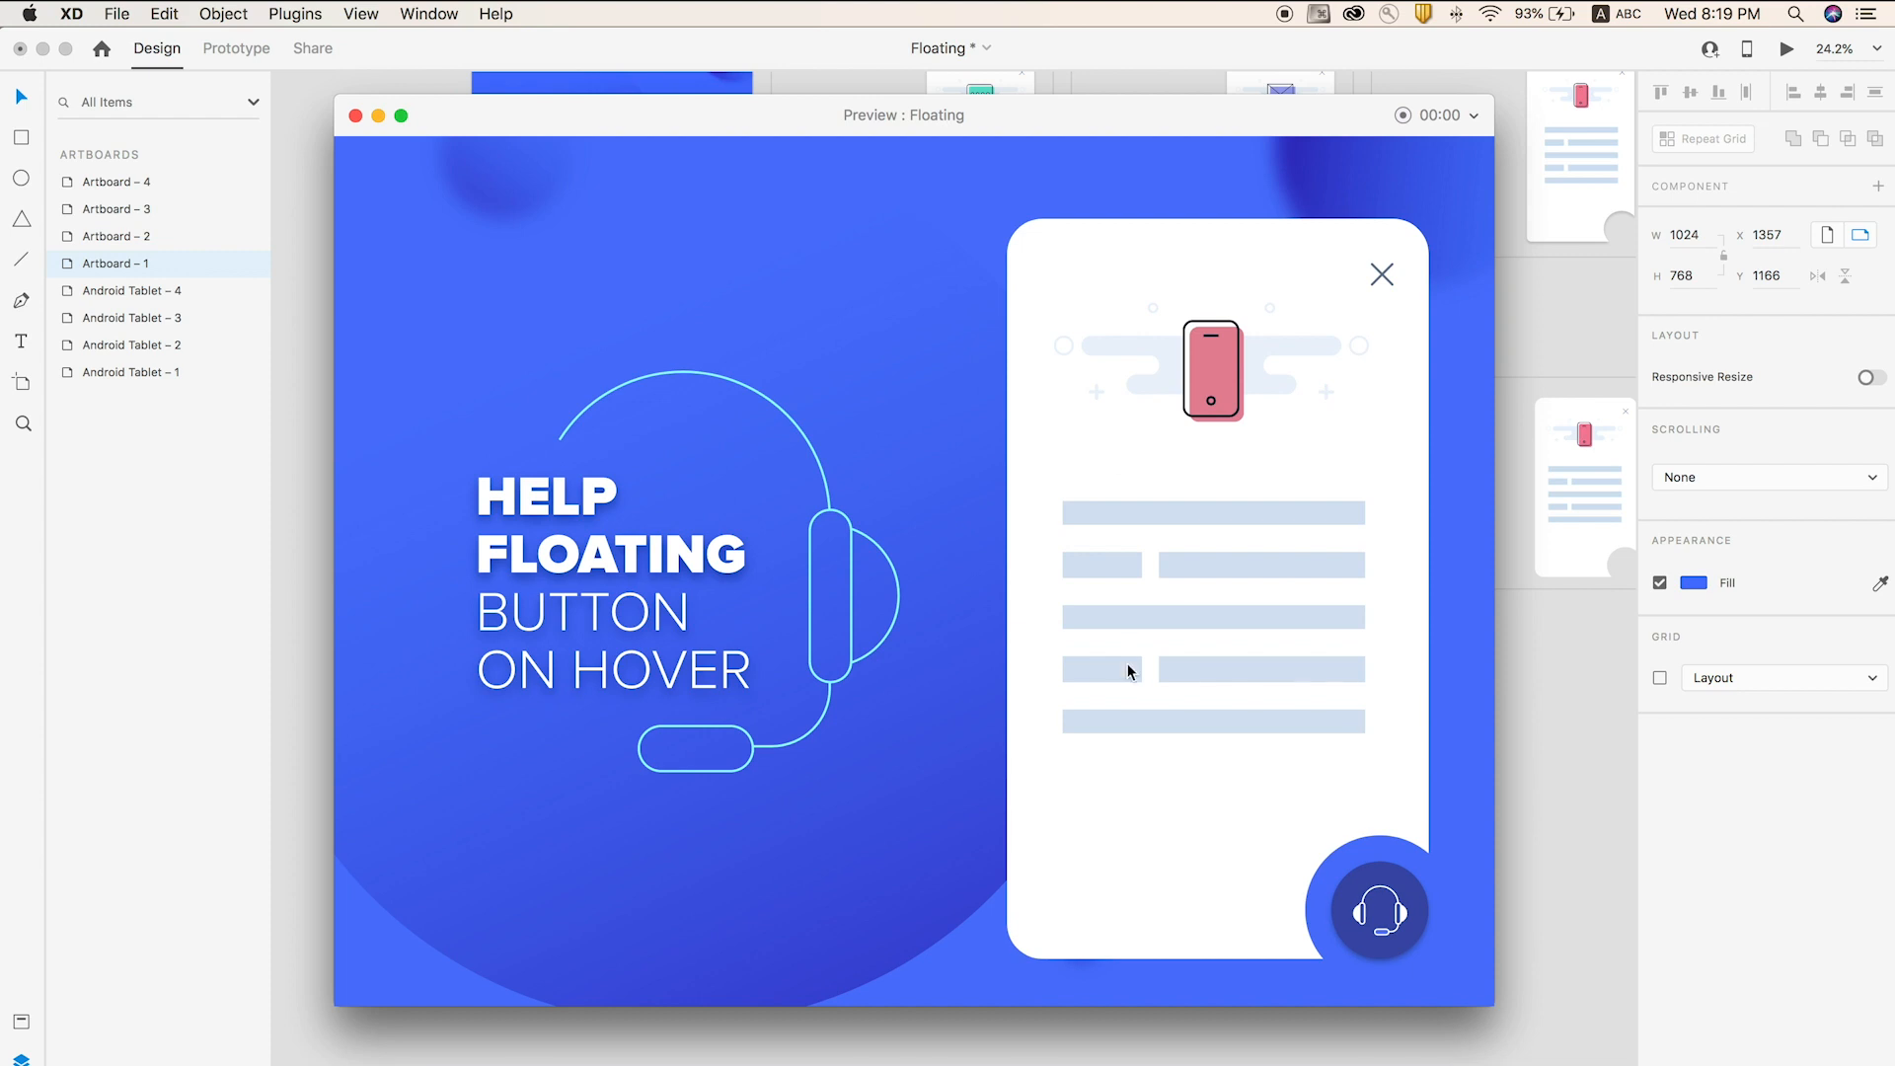
{"action": "left_click", "coordinate": [1382, 277]}
- Test opening and closing the chat panel and the message panel from the floating help button in the preview
{"action": "mouse_move", "coordinate": [1392, 903]}
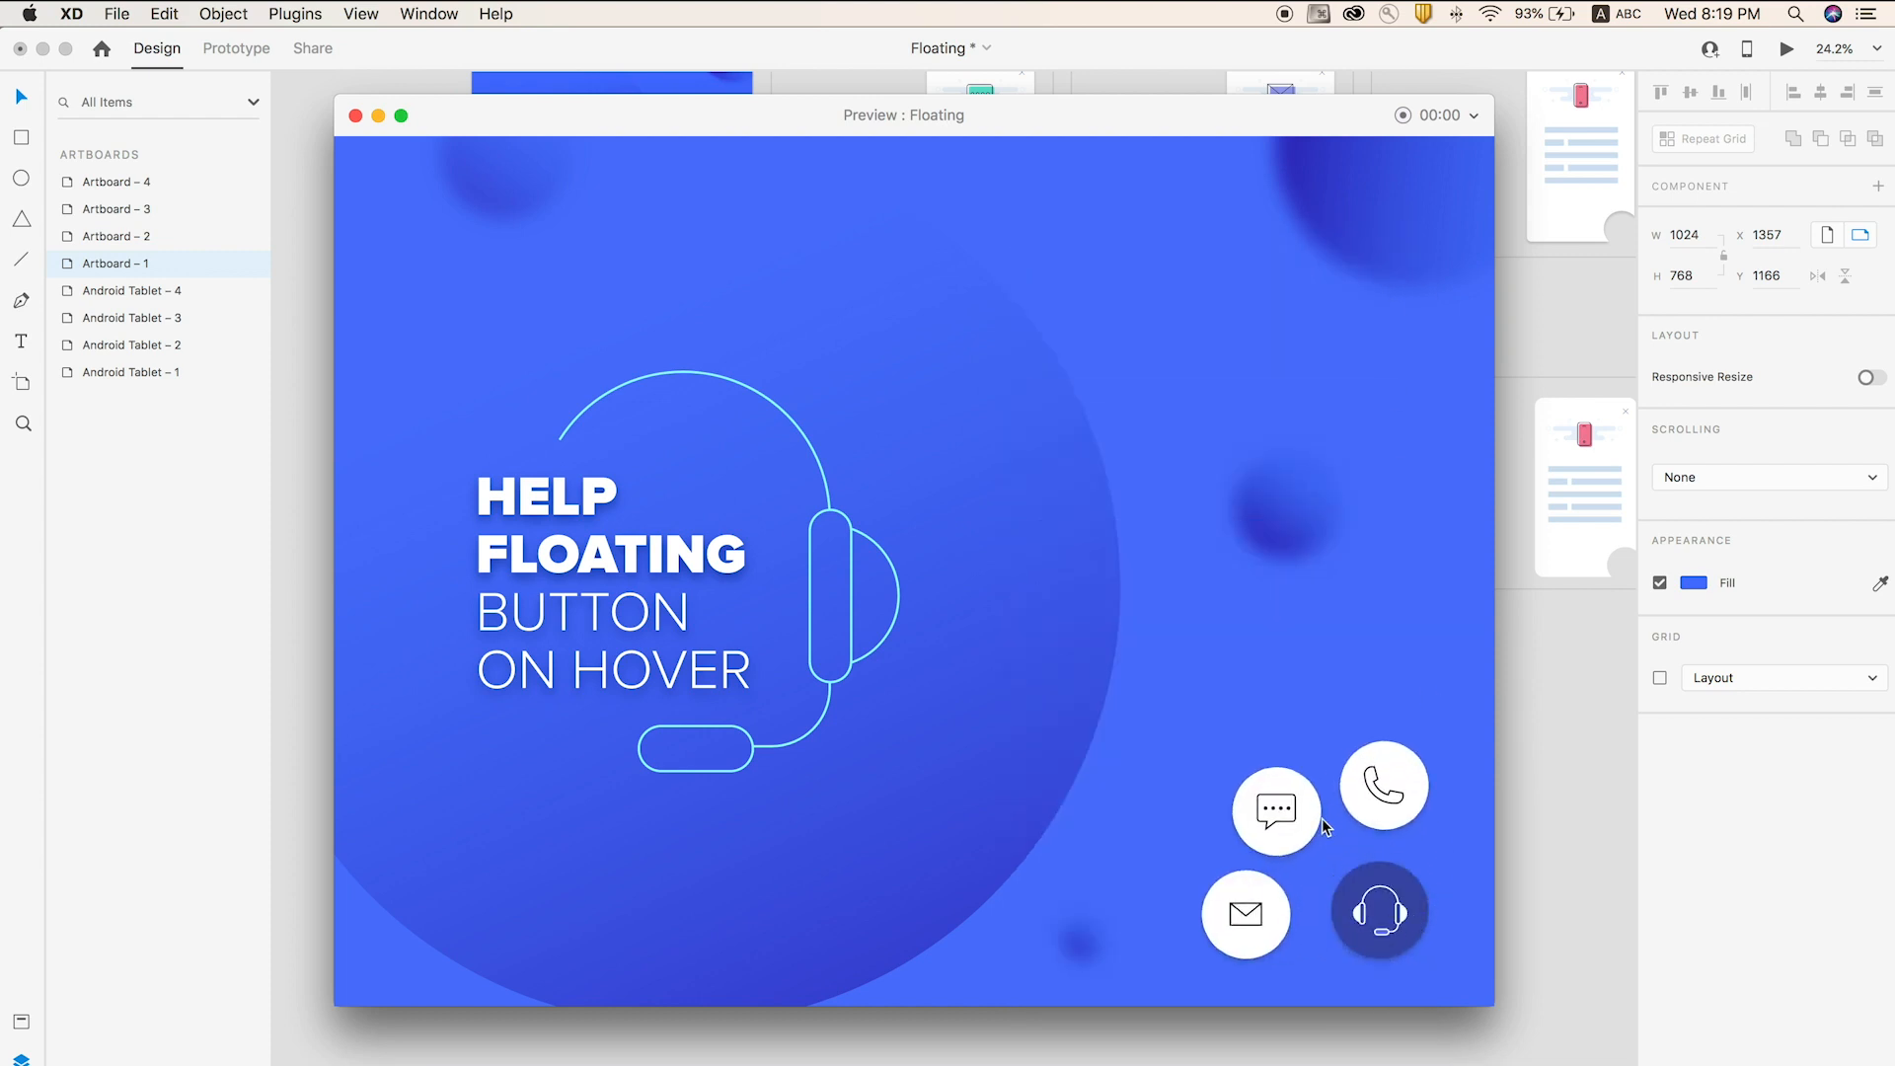
{"action": "left_click", "coordinate": [1282, 809]}
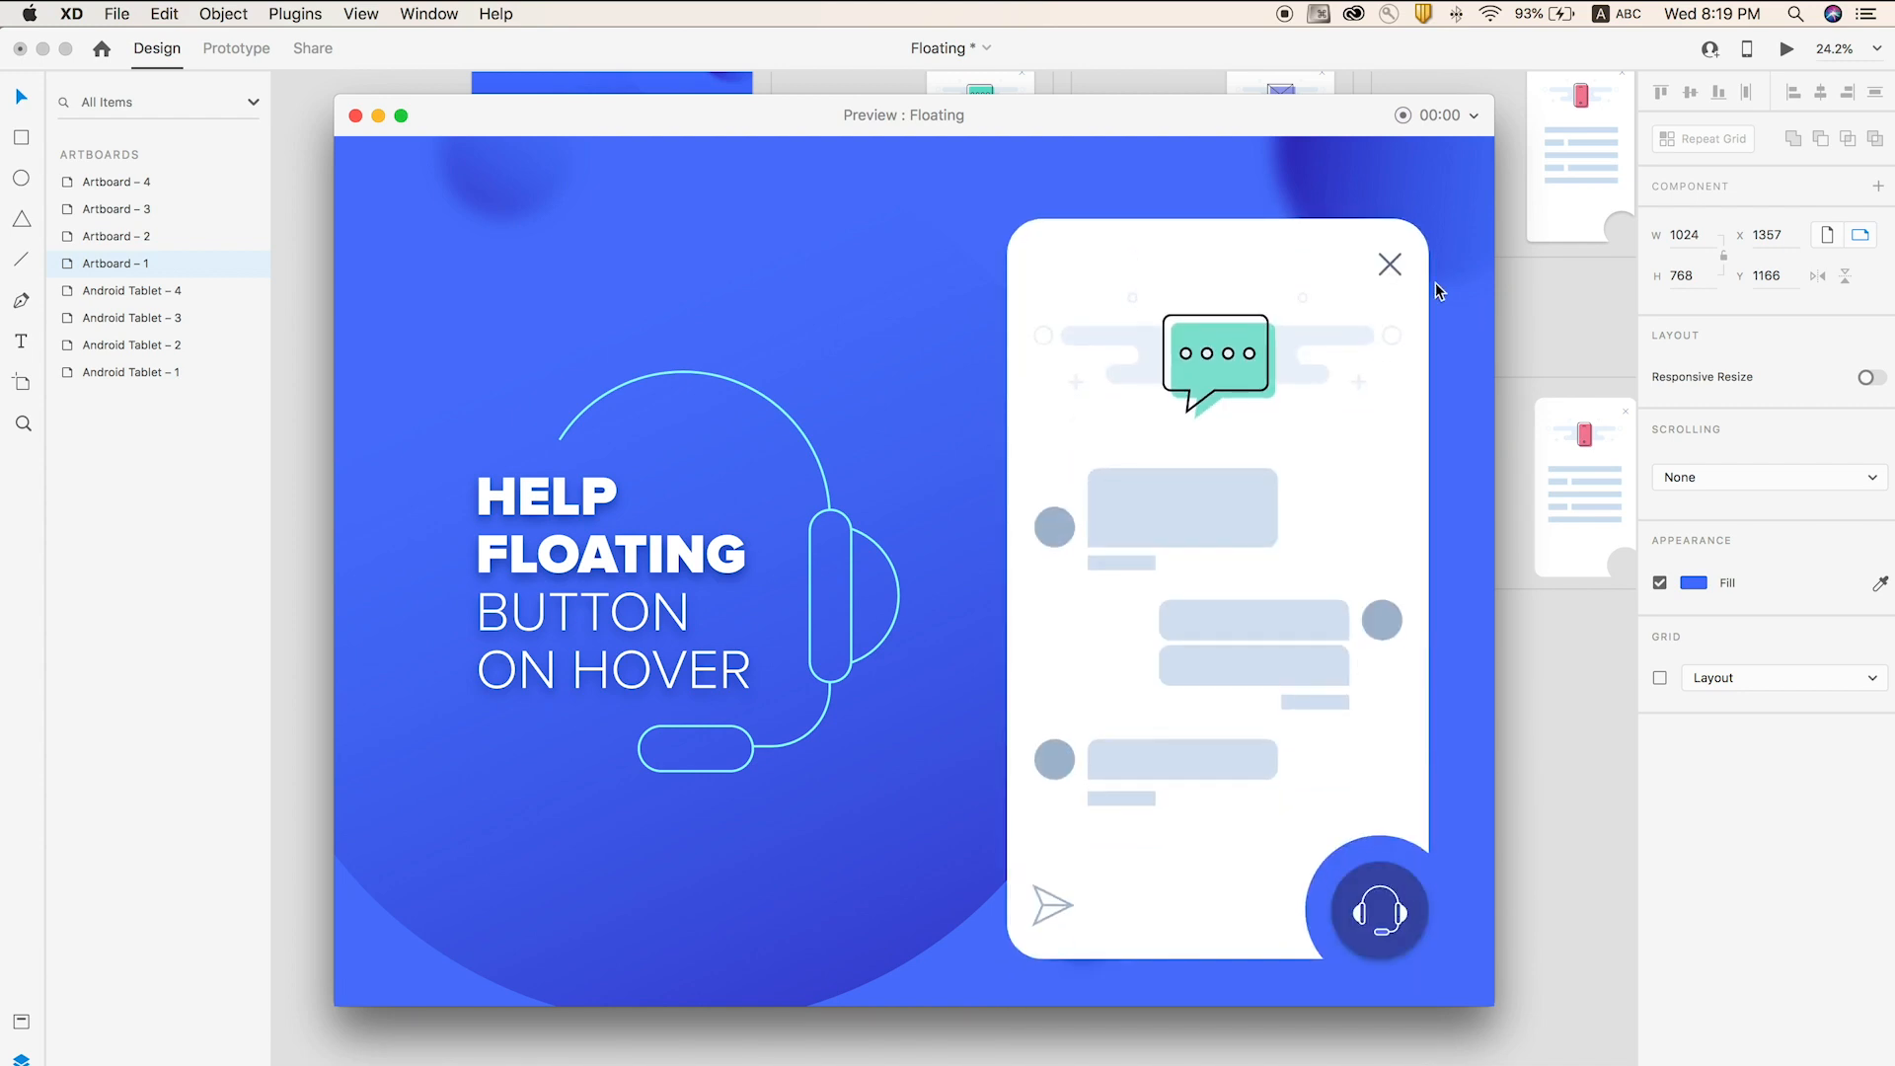
{"action": "left_click", "coordinate": [1391, 268]}
{"action": "mouse_move", "coordinate": [1391, 923]}
{"action": "left_click", "coordinate": [1246, 915]}
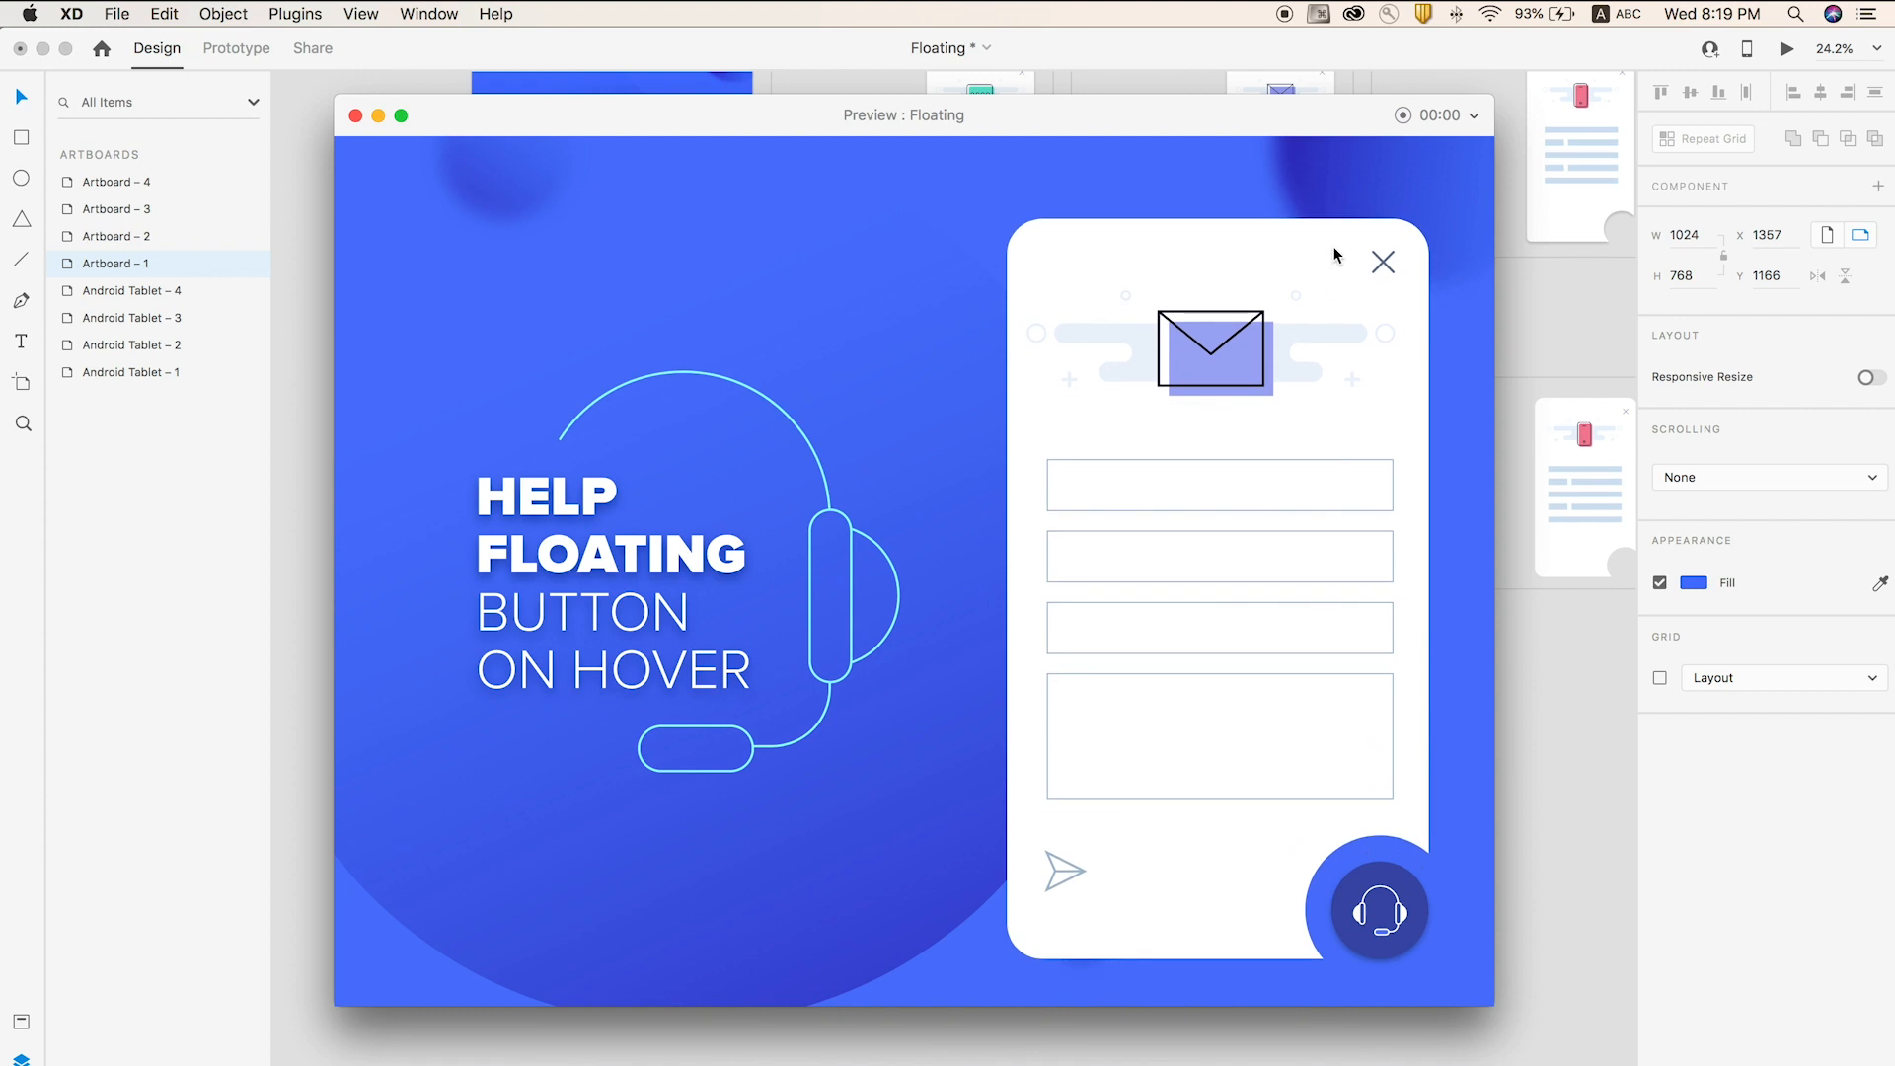
{"action": "left_click", "coordinate": [1383, 265]}
- Check the floating help button's hover animation again, close the preview and review both rows of artboards
{"action": "mouse_move", "coordinate": [1387, 888]}
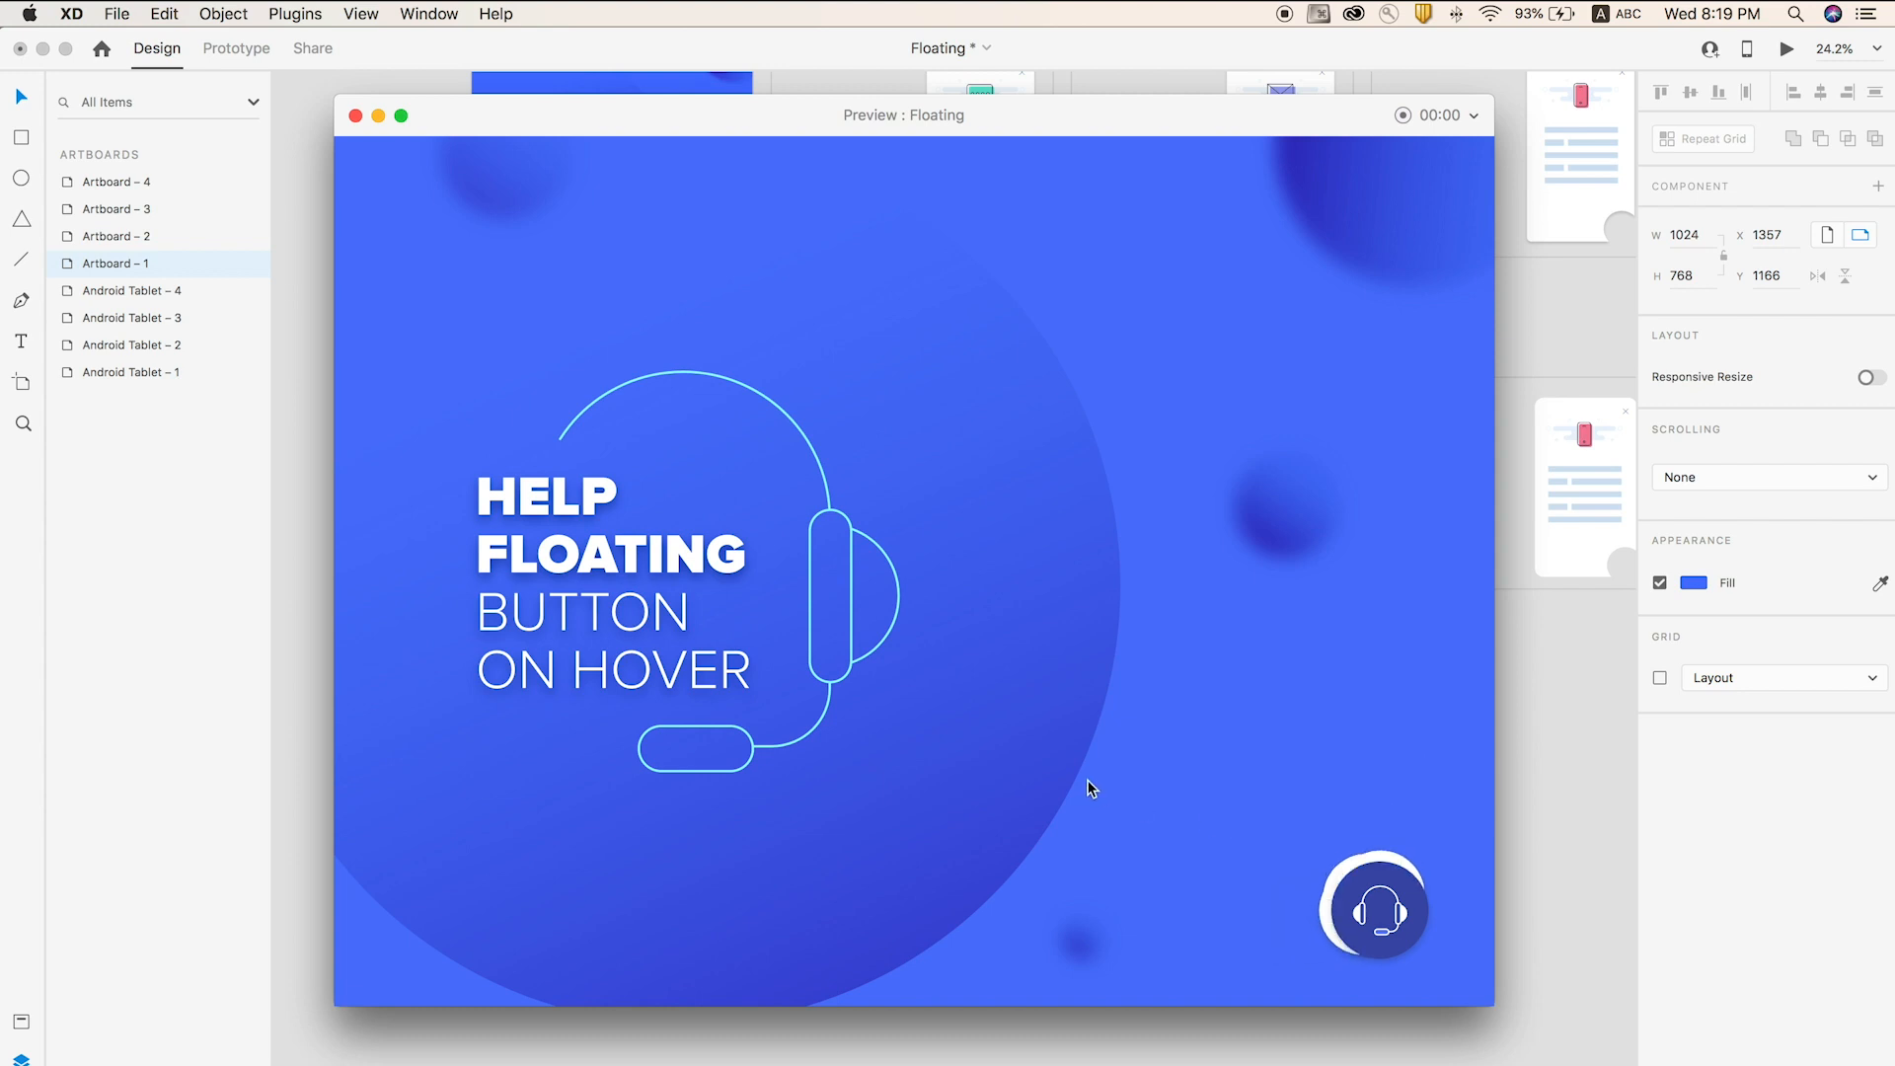
{"action": "mouse_move", "coordinate": [1360, 936]}
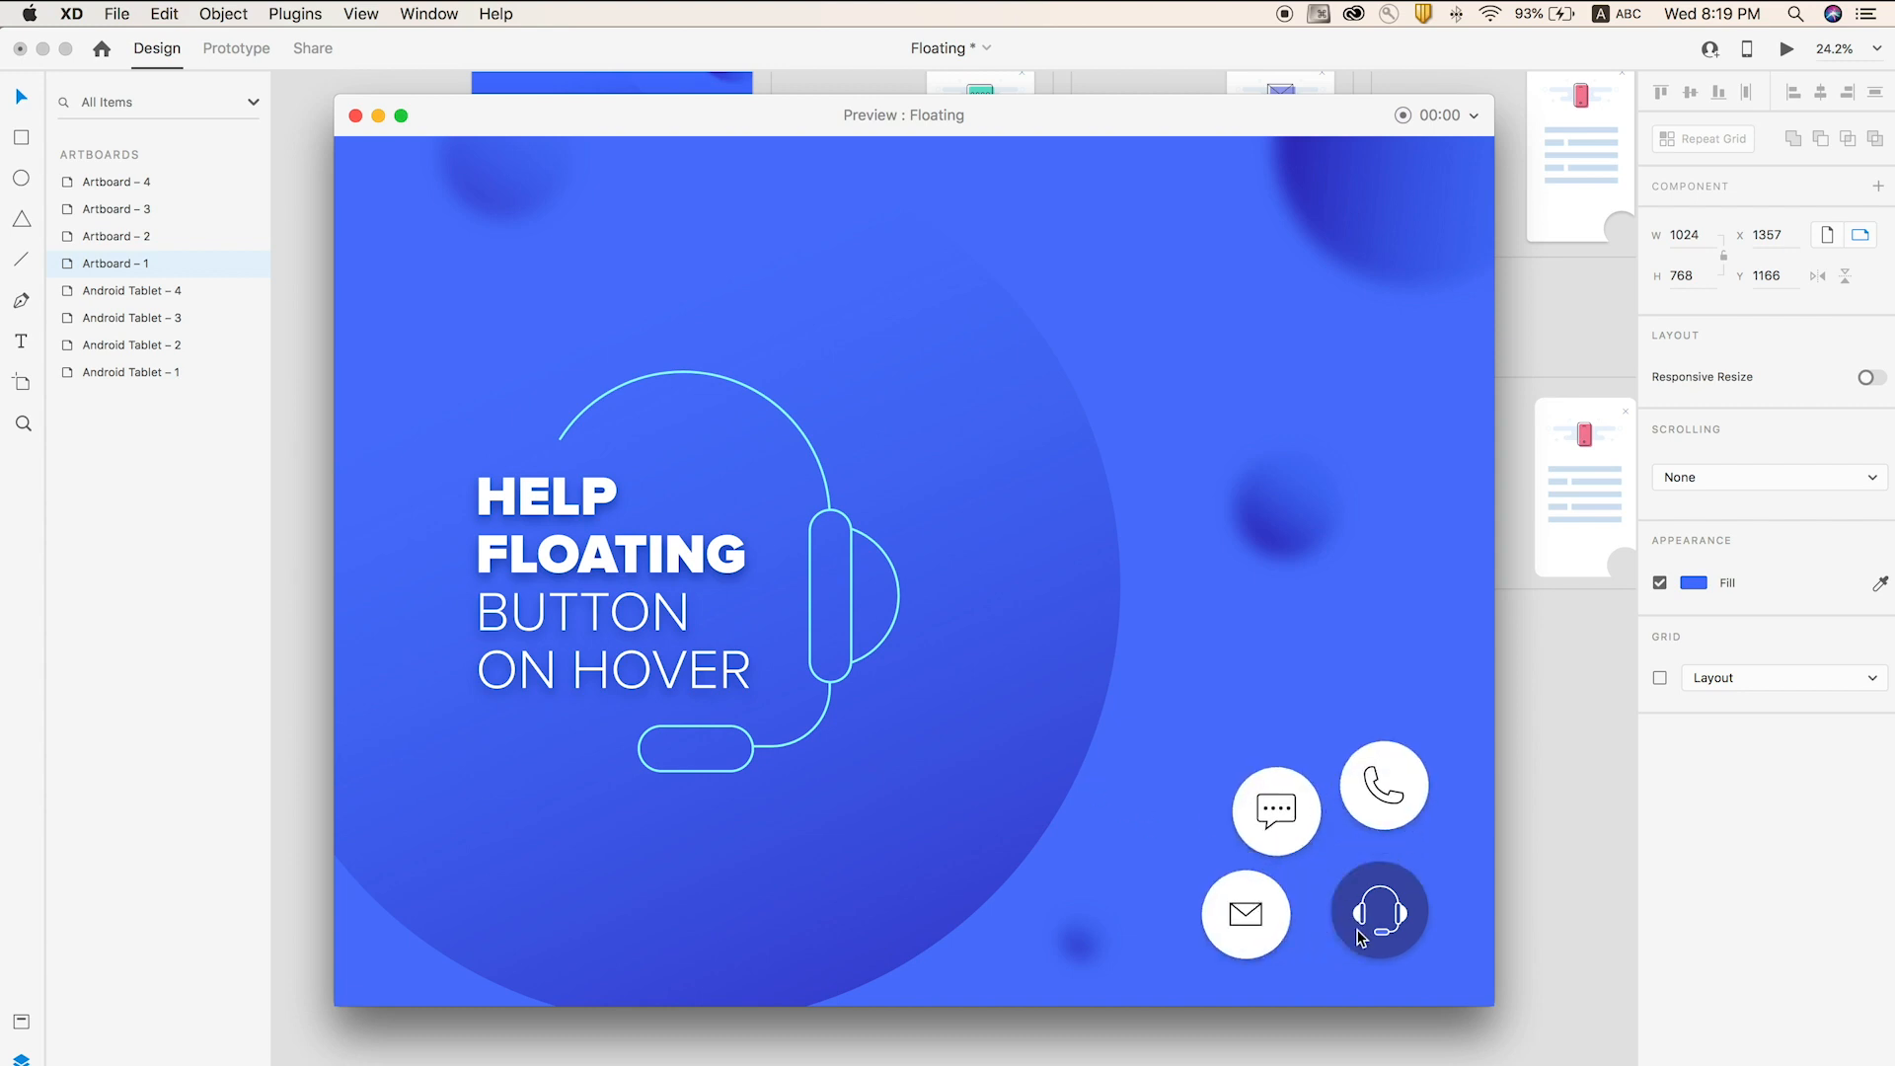
{"action": "left_click", "coordinate": [355, 115]}
{"action": "left_click", "coordinate": [926, 697]}
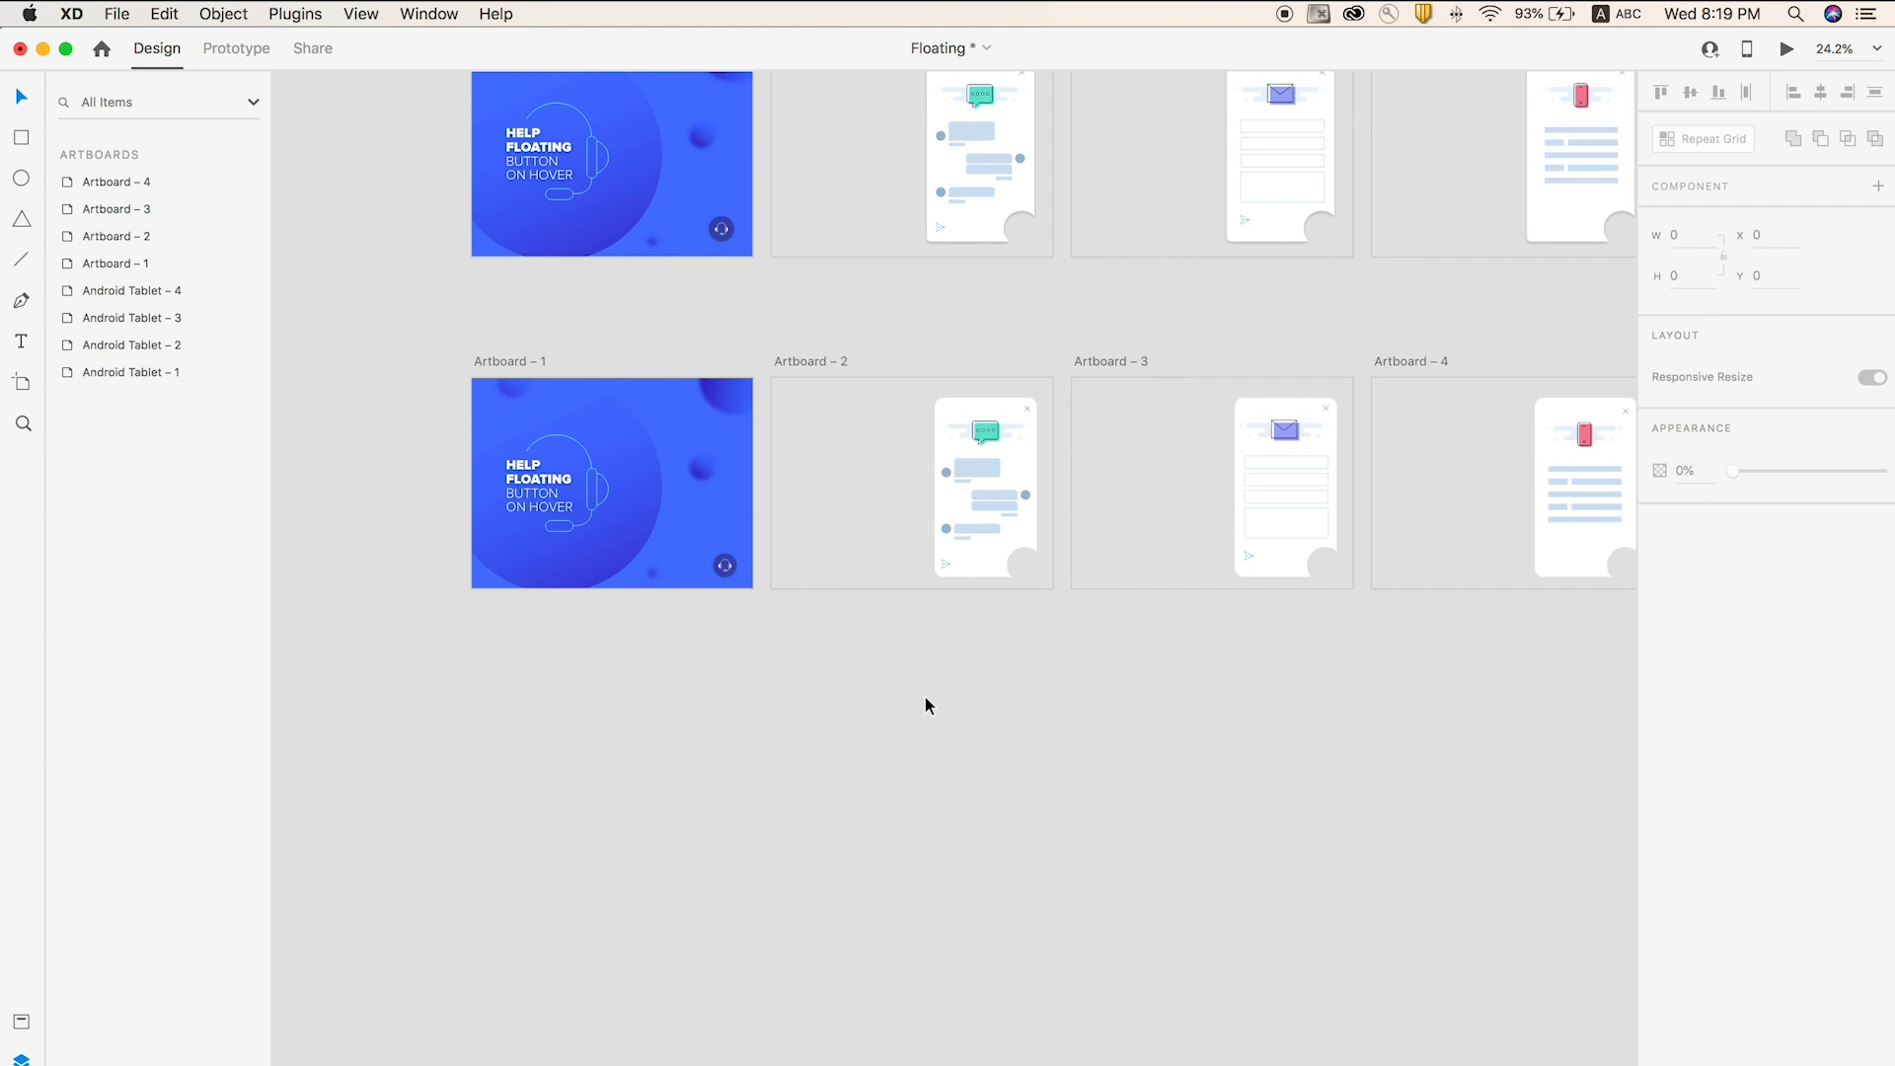
{"action": "scroll", "coordinate": [919, 695], "scroll_direction": "down", "scroll_amount": 5}
{"action": "scroll", "coordinate": [1081, 743], "scroll_direction": "up", "scroll_amount": 4}
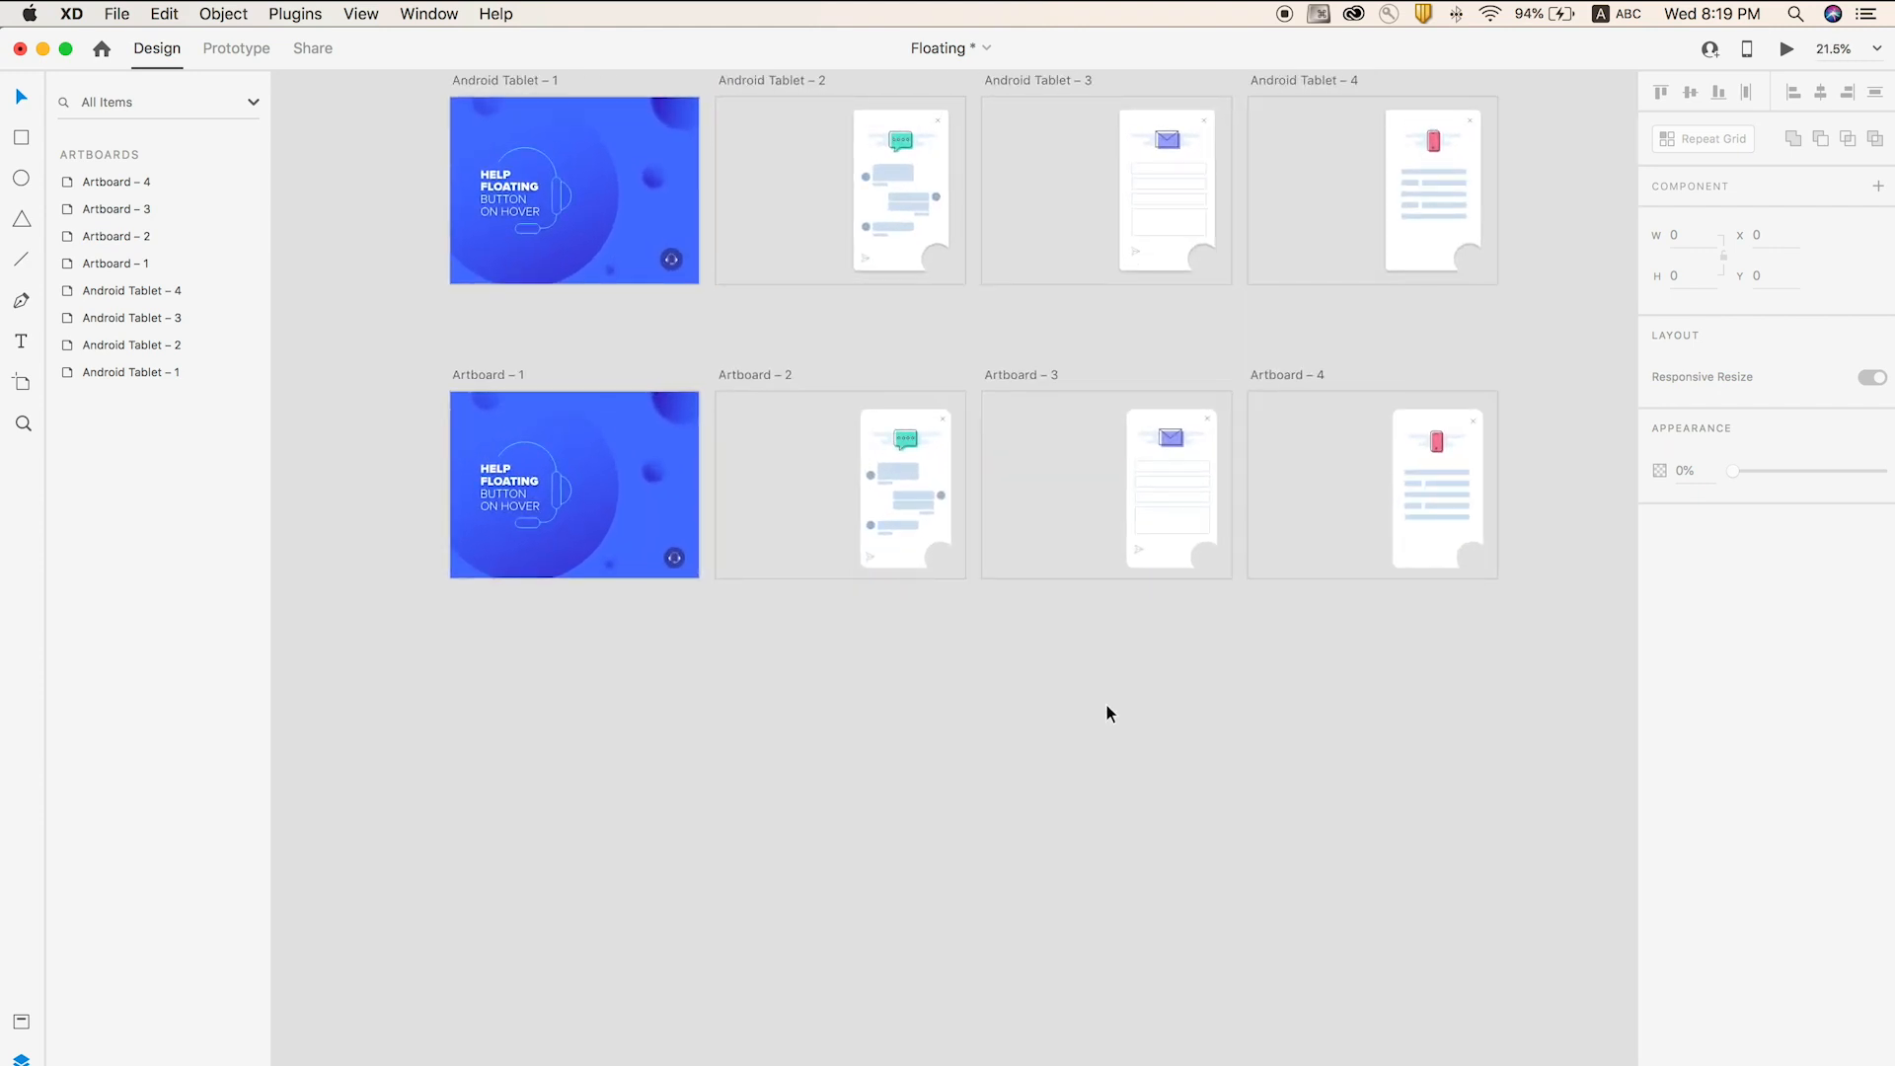
{"action": "scroll", "coordinate": [1057, 778], "scroll_direction": "up", "scroll_amount": 5}
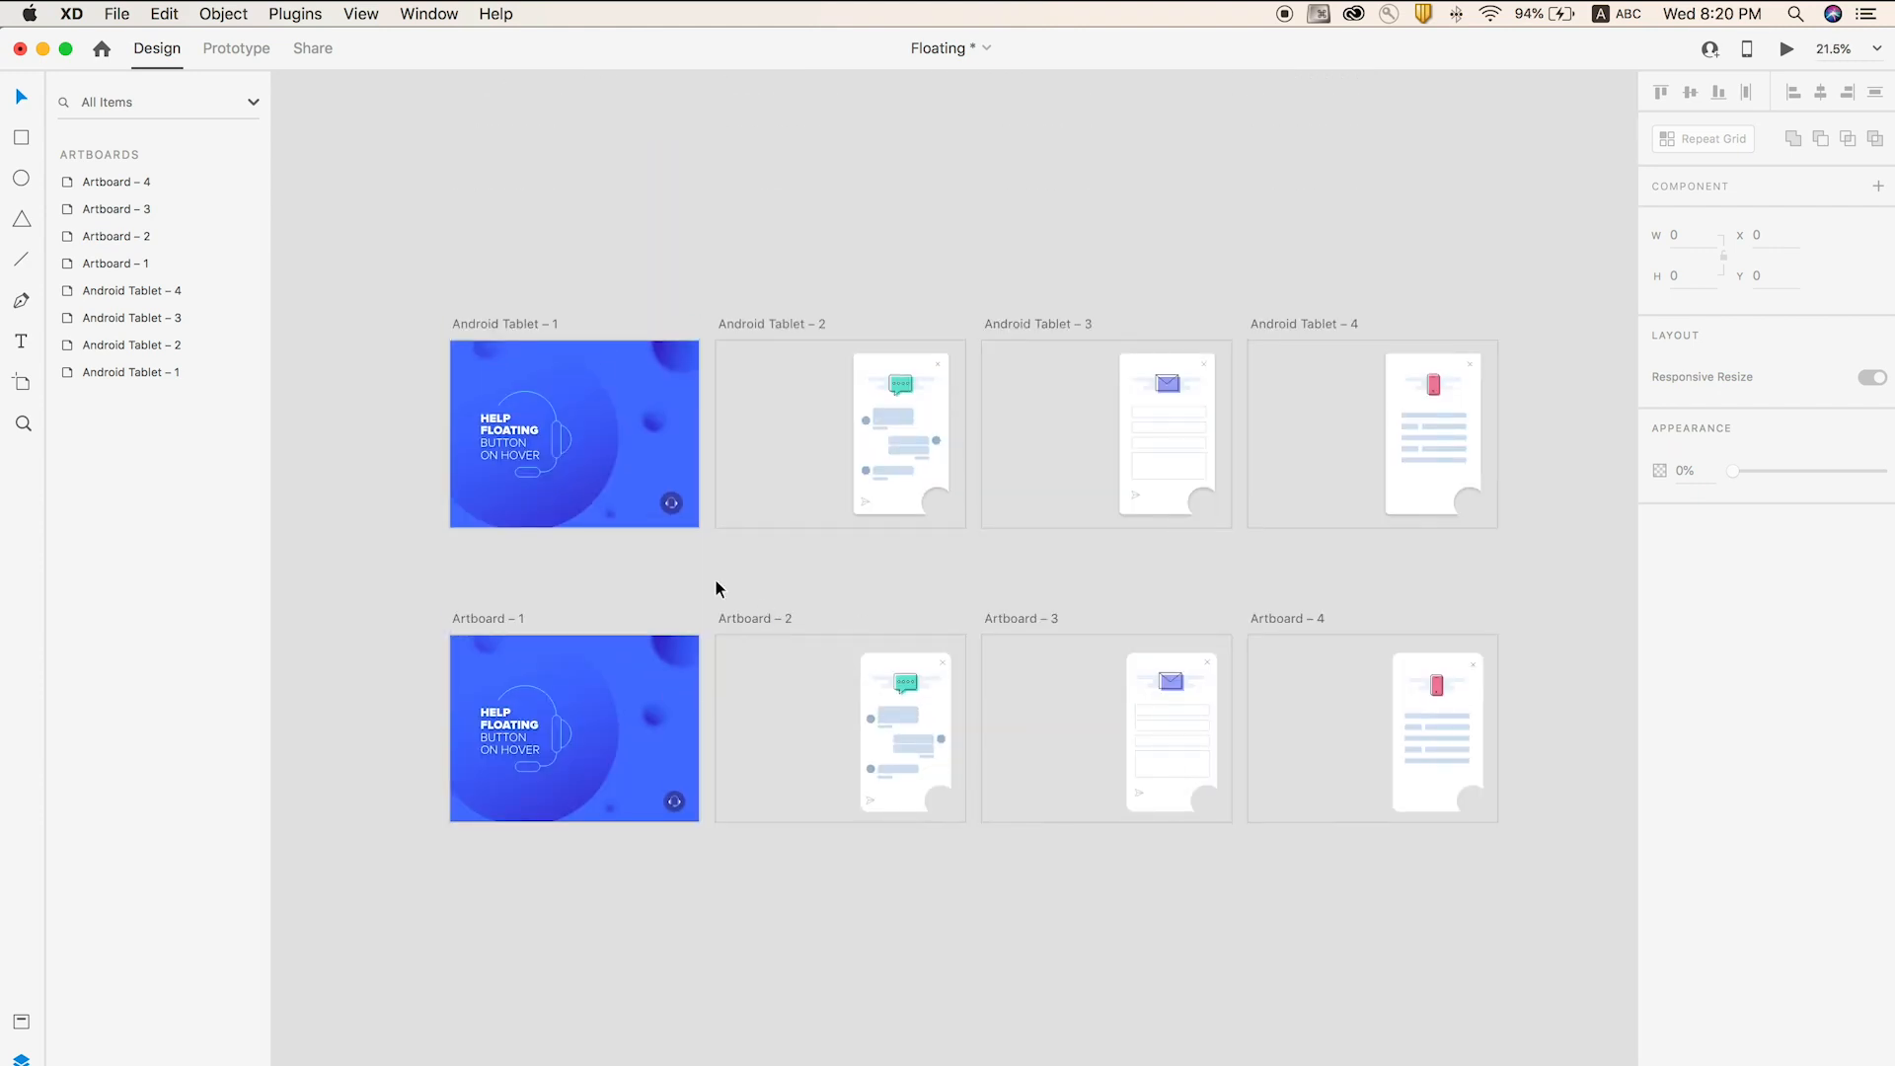